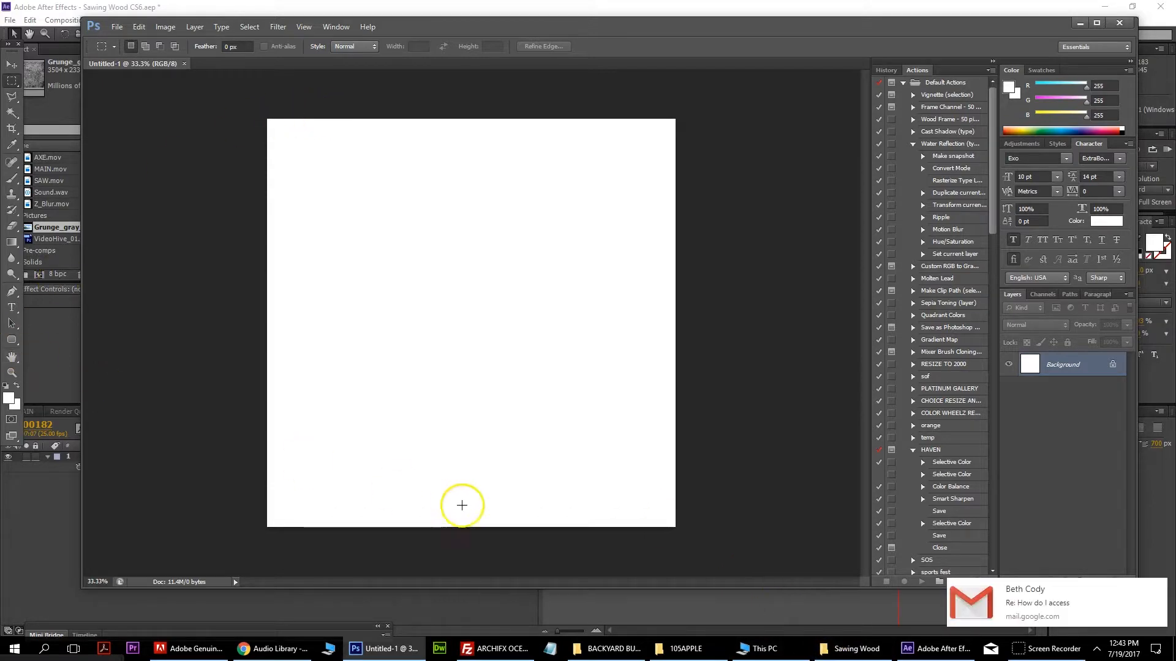
click(12, 307)
drag(289, 150, 656, 500)
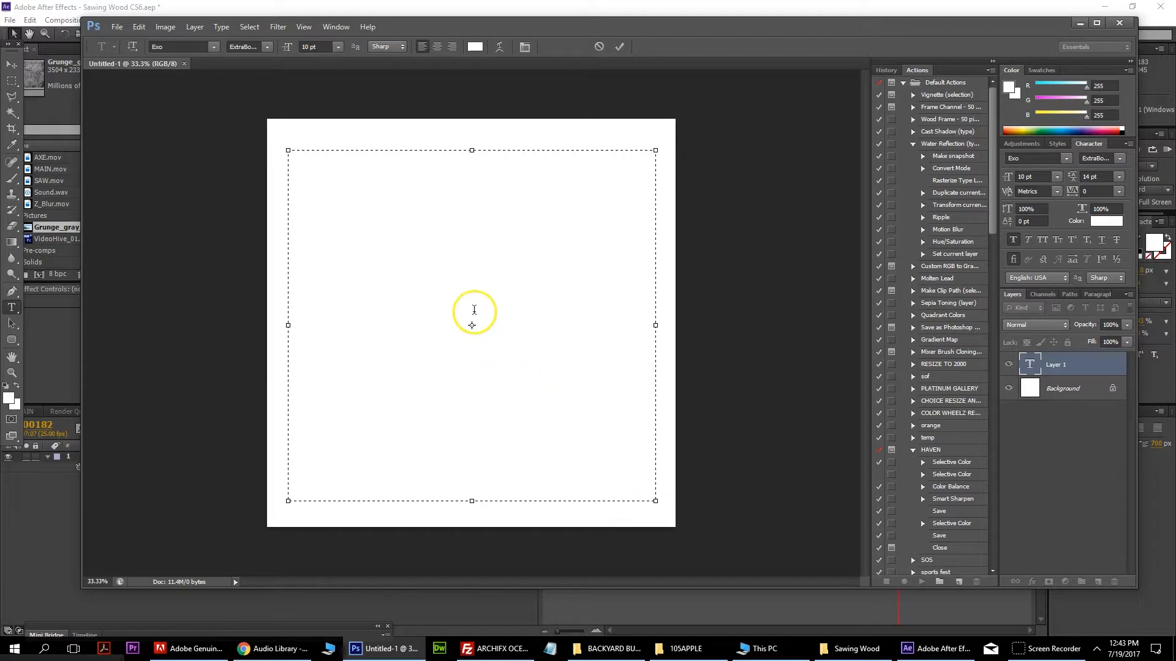
key(Escape)
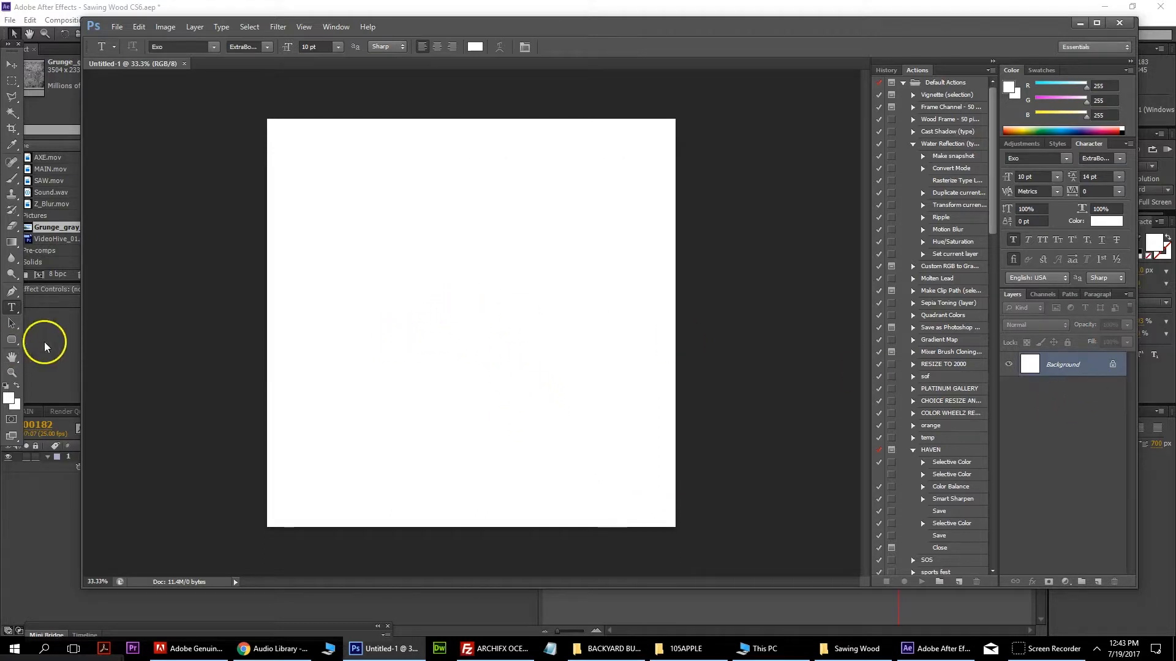
Step: Draw a black rectangle about 2594 by 2249 px covering the whole canvas and rasterize its layer
drag(13, 337, 58, 332)
drag(212, 89, 742, 548)
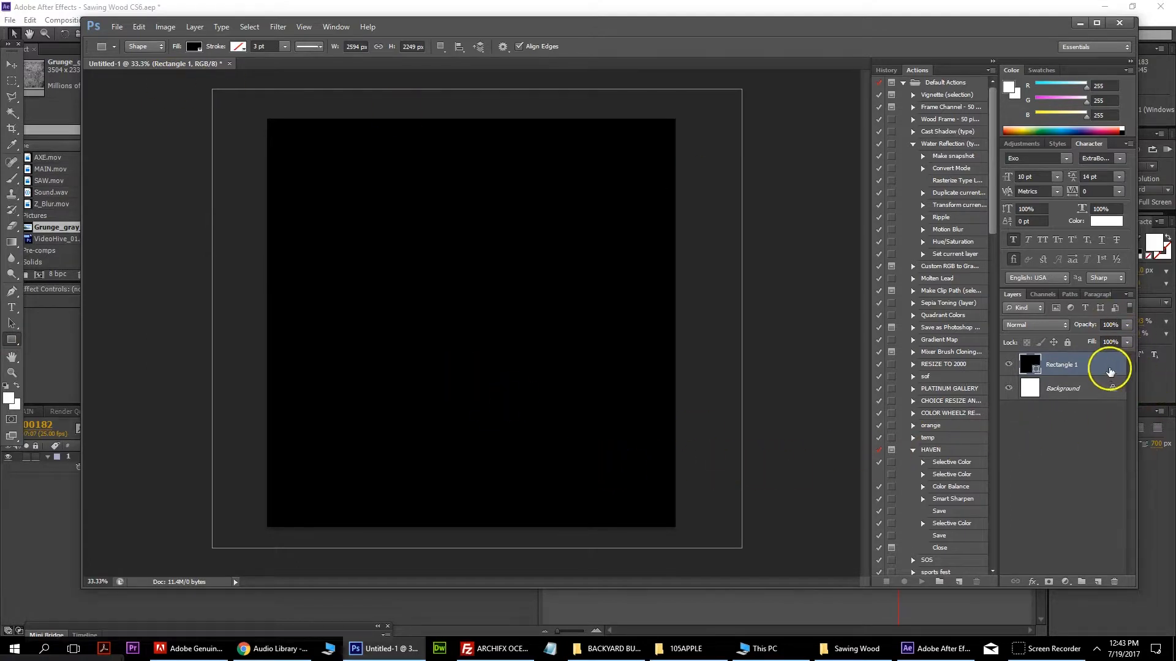
right_click(1076, 367)
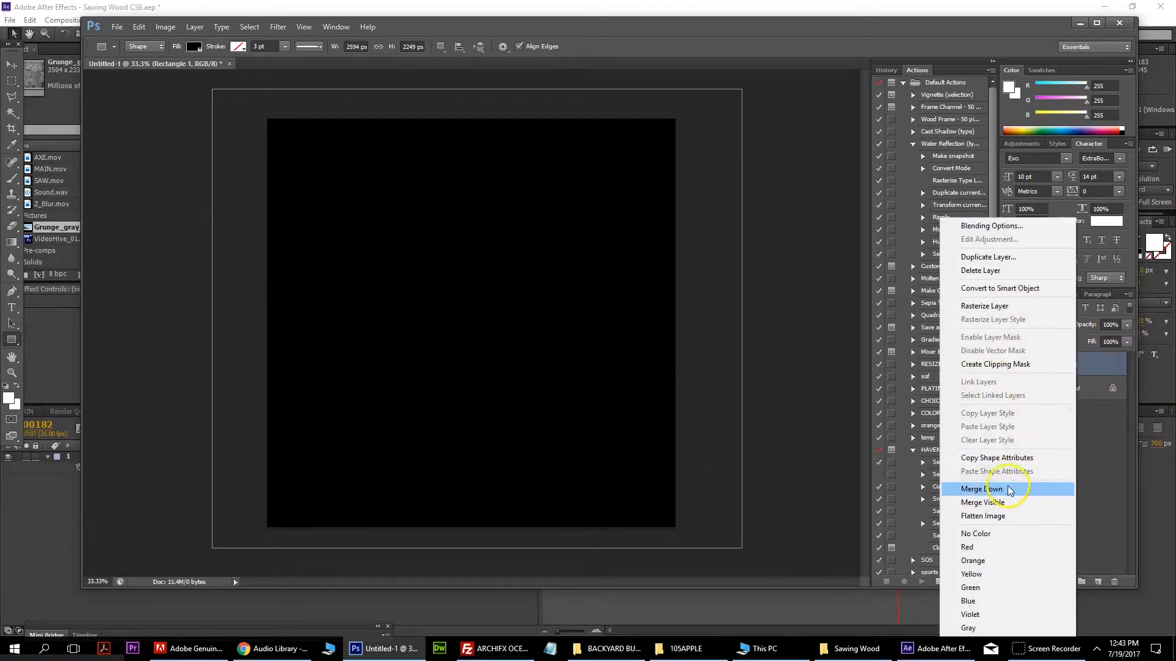
click(984, 306)
Step: Create a text box nearly filling the black canvas and enter the text "bb"
click(11, 307)
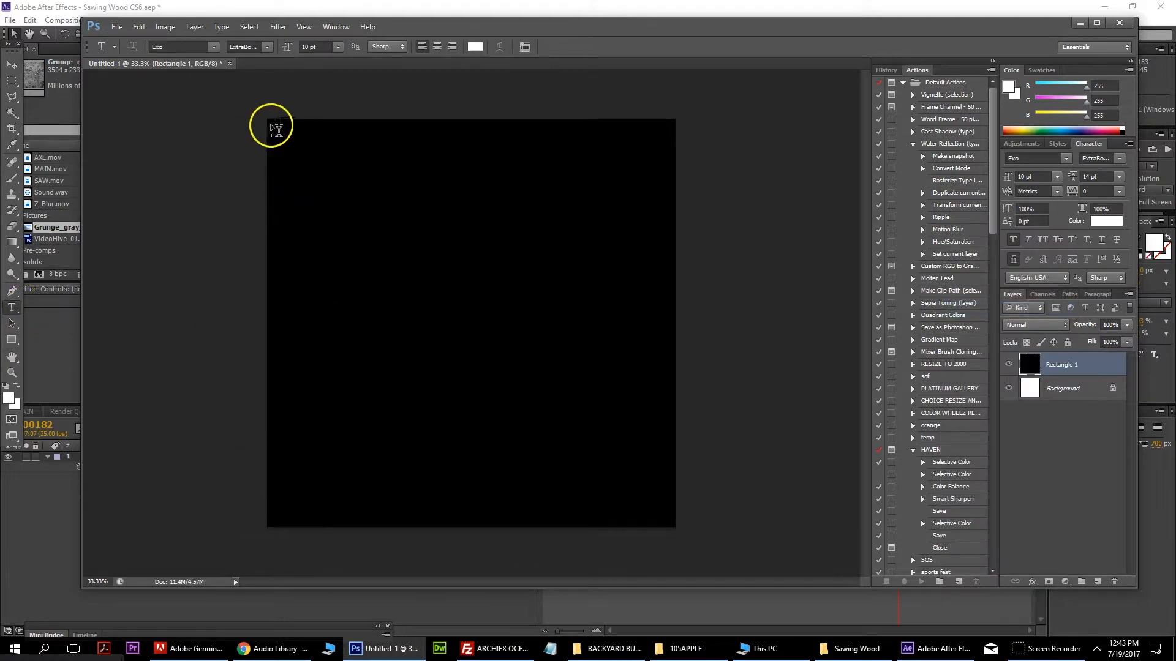
drag(278, 134, 663, 505)
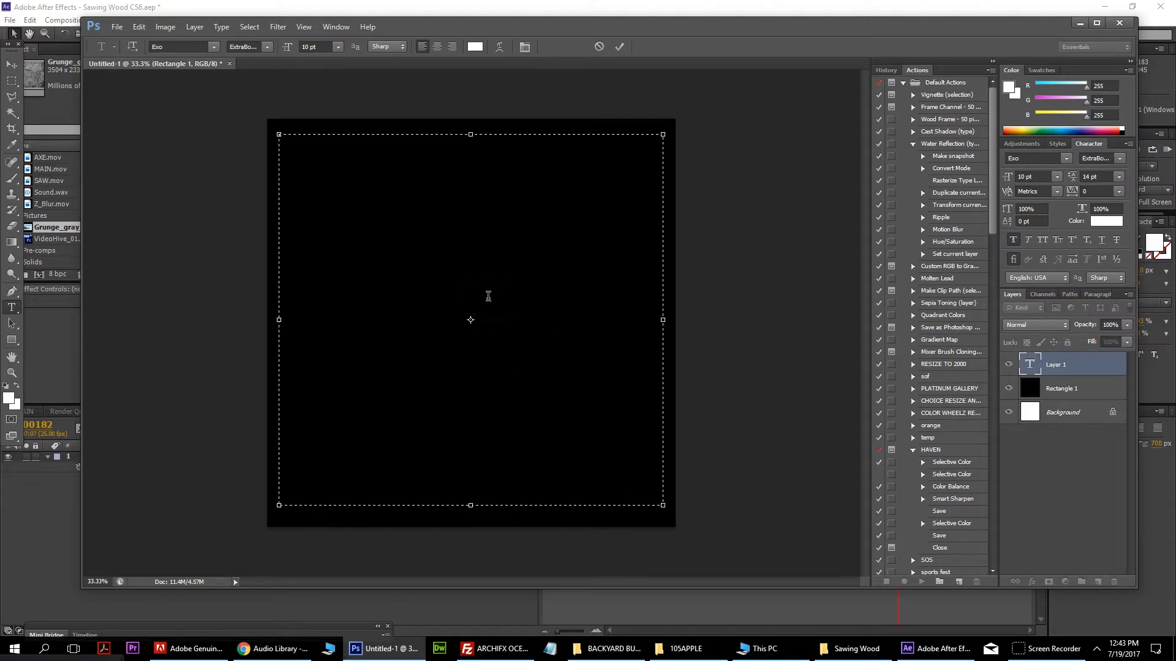
text(bb)
Step: Format the "bb" text as 48 pt, white and left-aligned, and shrink its text box to fit around the letters
double_click(1030, 366)
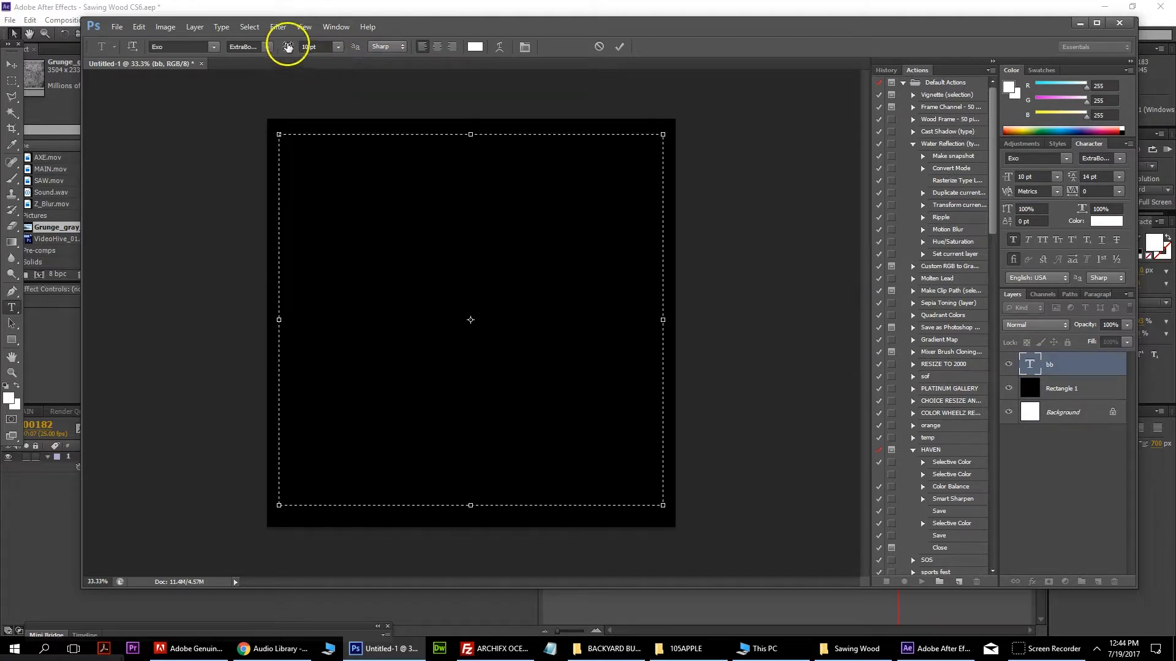
click(337, 47)
click(336, 230)
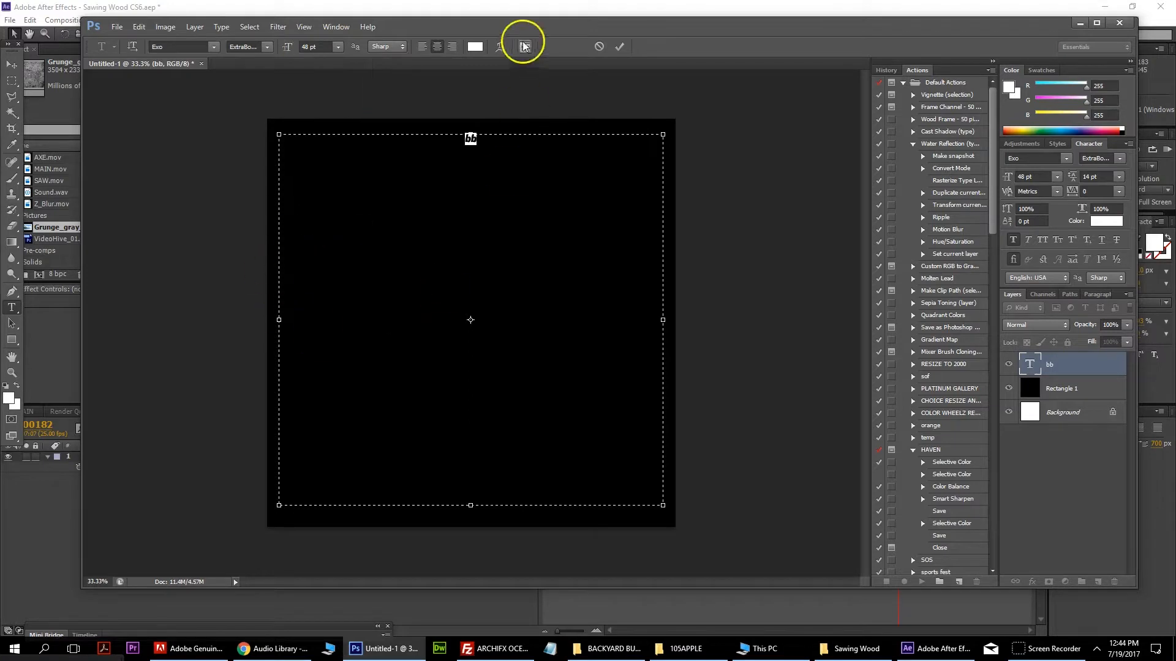
click(475, 47)
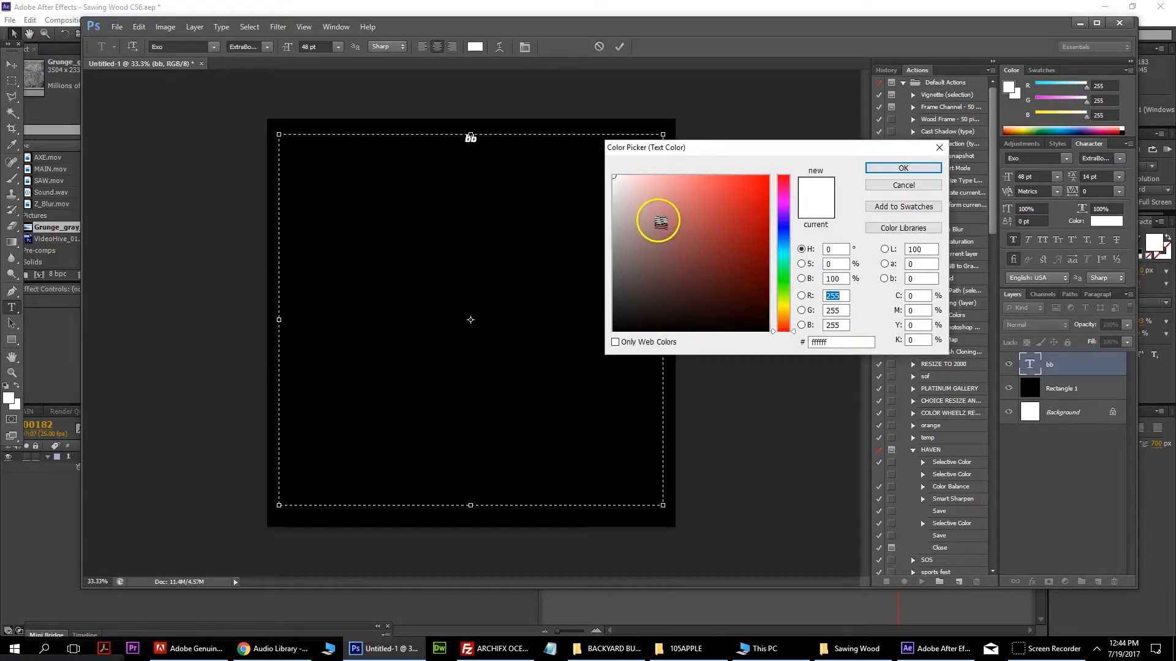
click(895, 167)
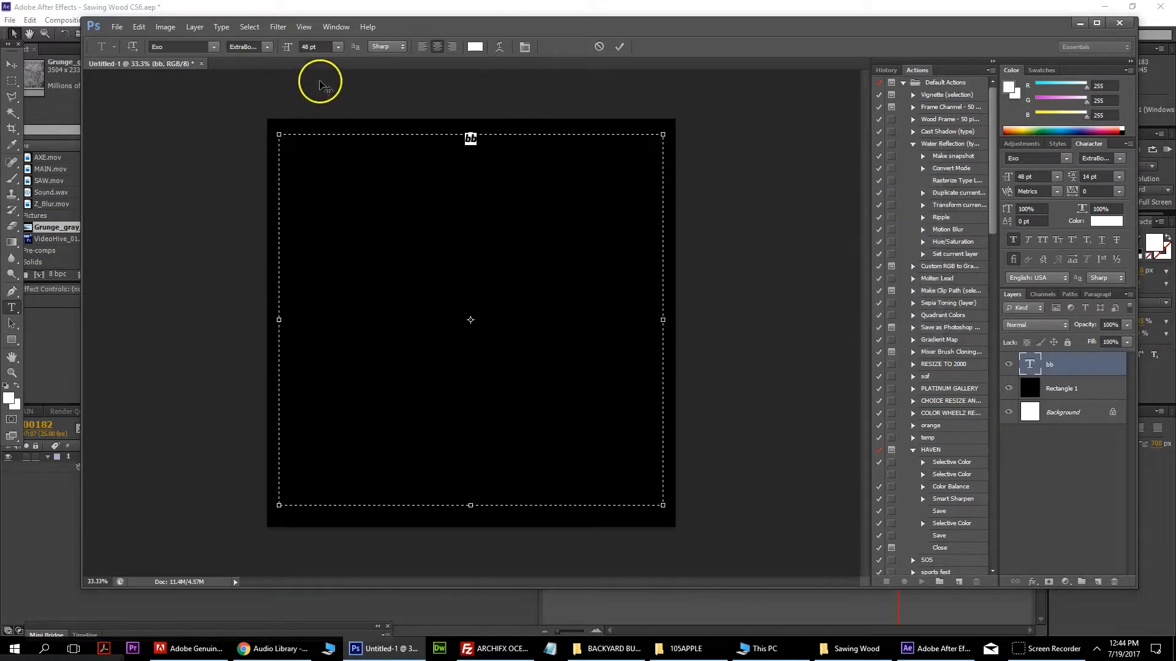
drag(662, 506, 296, 147)
click(421, 47)
Step: Free-transform the "bb" text to about 3225% so it spans the canvas width, reposition it and apply the transformation
click(140, 29)
click(178, 253)
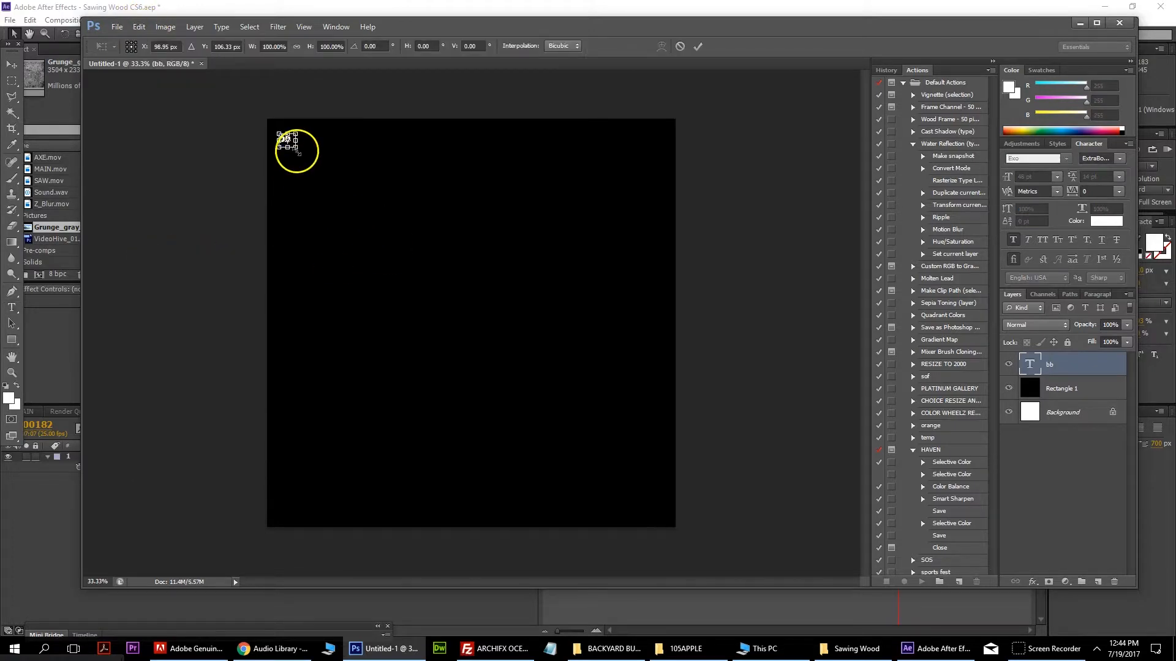
drag(301, 155, 814, 580)
drag(632, 307, 637, 351)
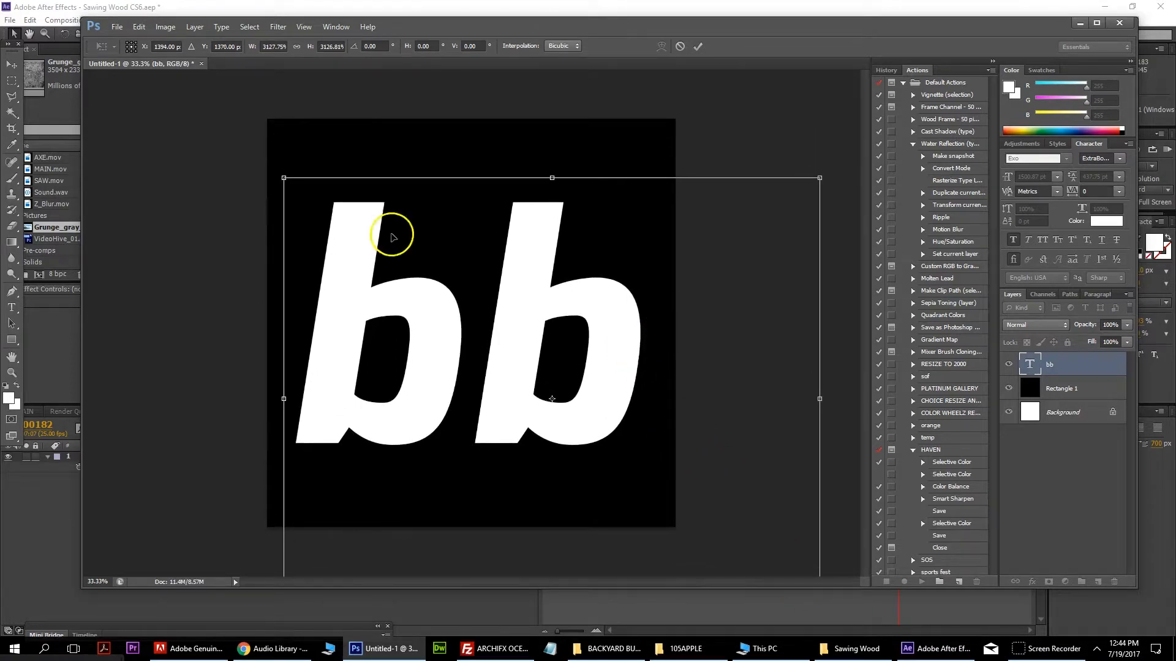
drag(285, 179, 269, 165)
mouse_move(436, 273)
mouse_down()
mouse_move(452, 265)
mouse_move(454, 276)
mouse_up()
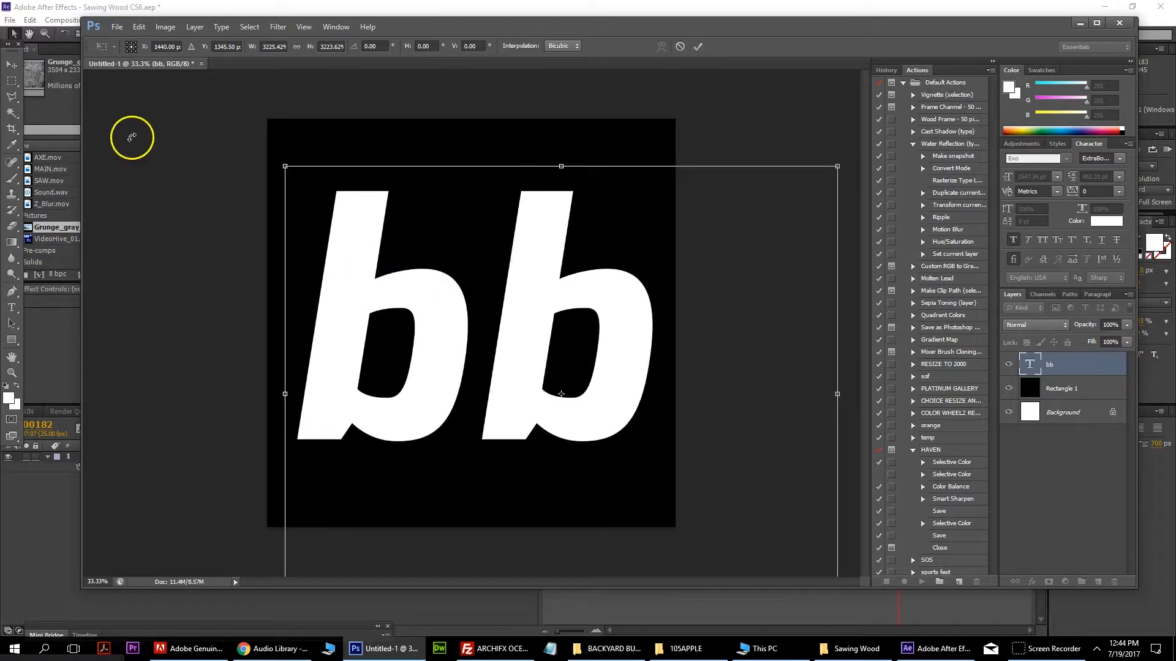
click(11, 75)
click(558, 310)
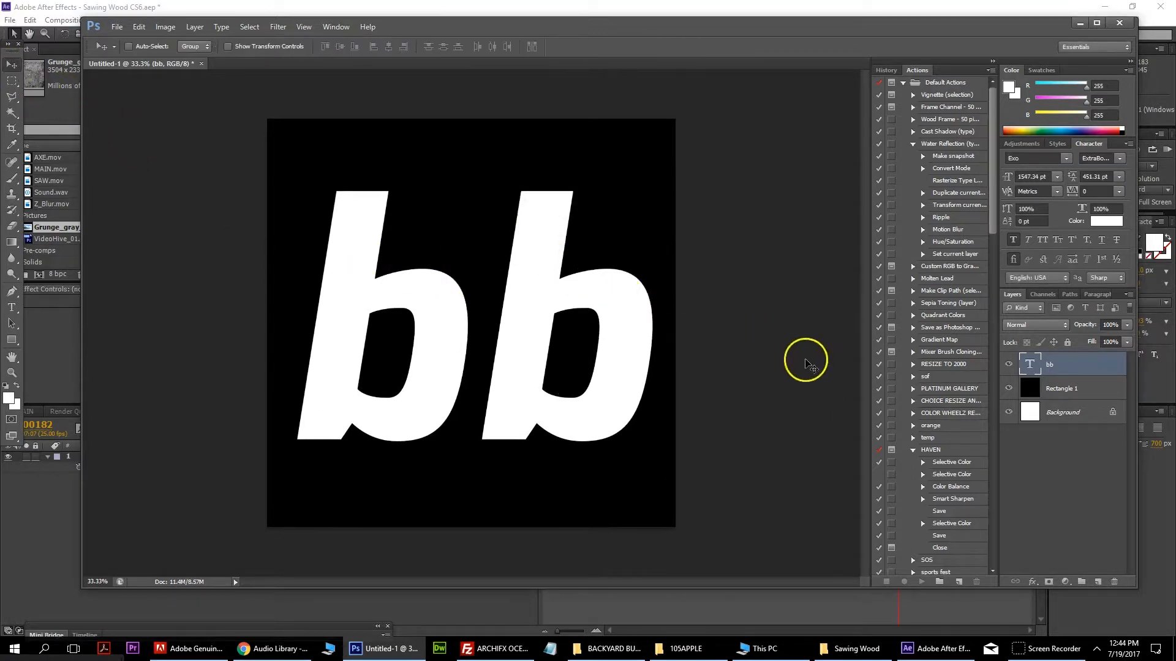
Step: Replace the lettering with capital "BB" and move it so both letters fit within the canvas
double_click(1029, 366)
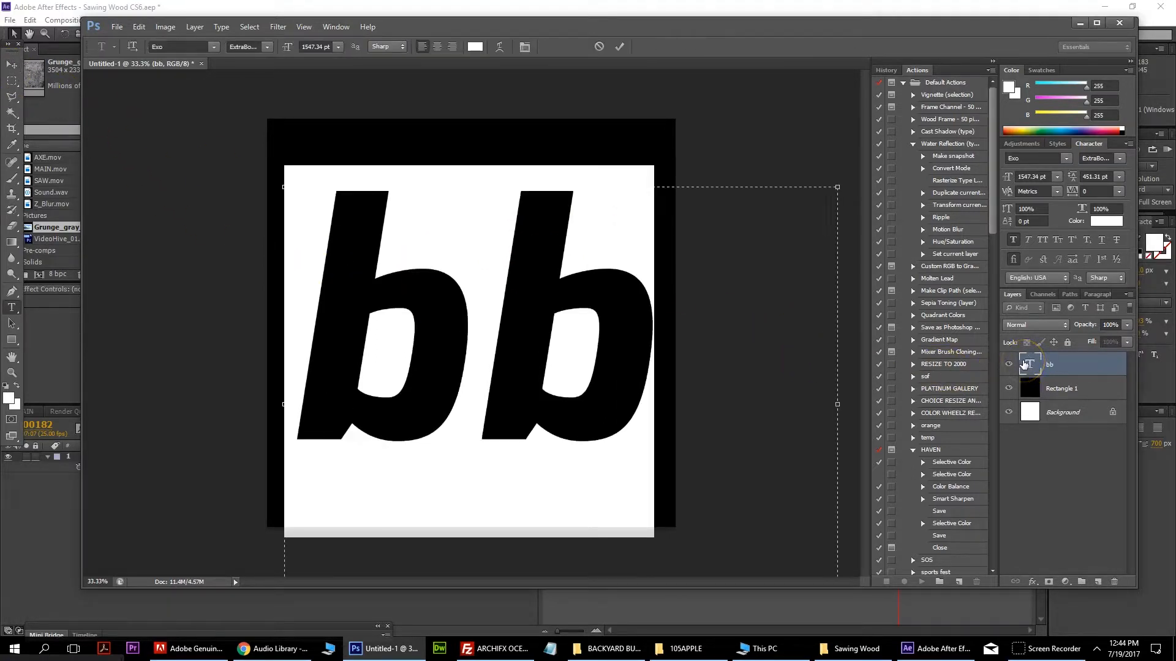
text(BB)
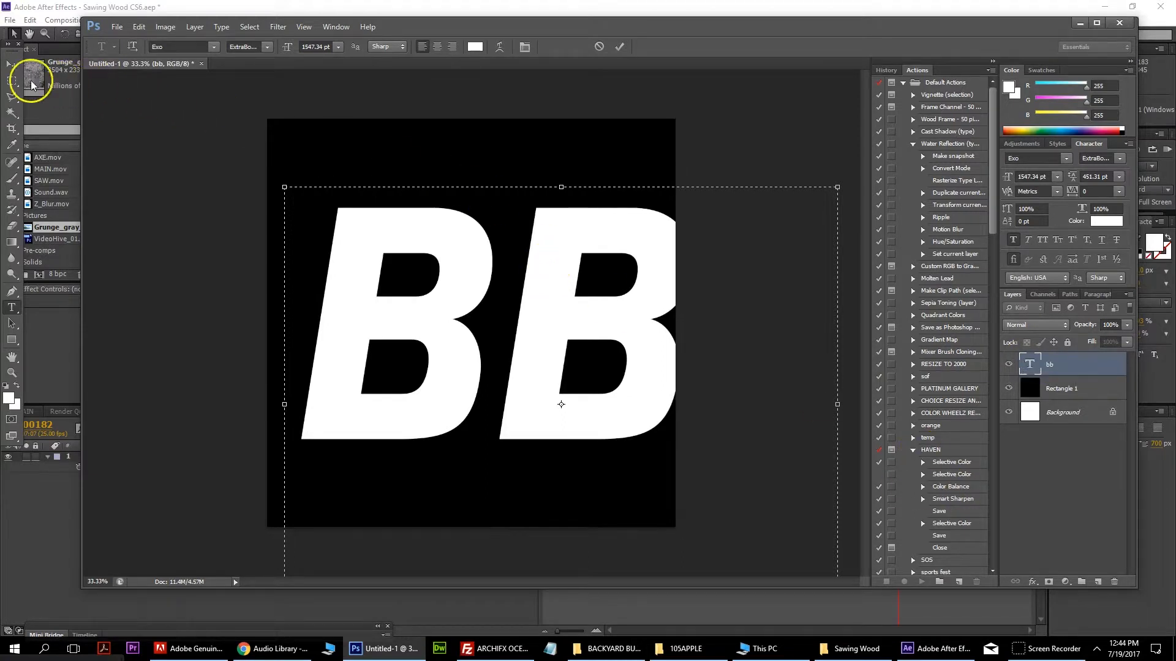
click(12, 64)
drag(609, 336, 640, 340)
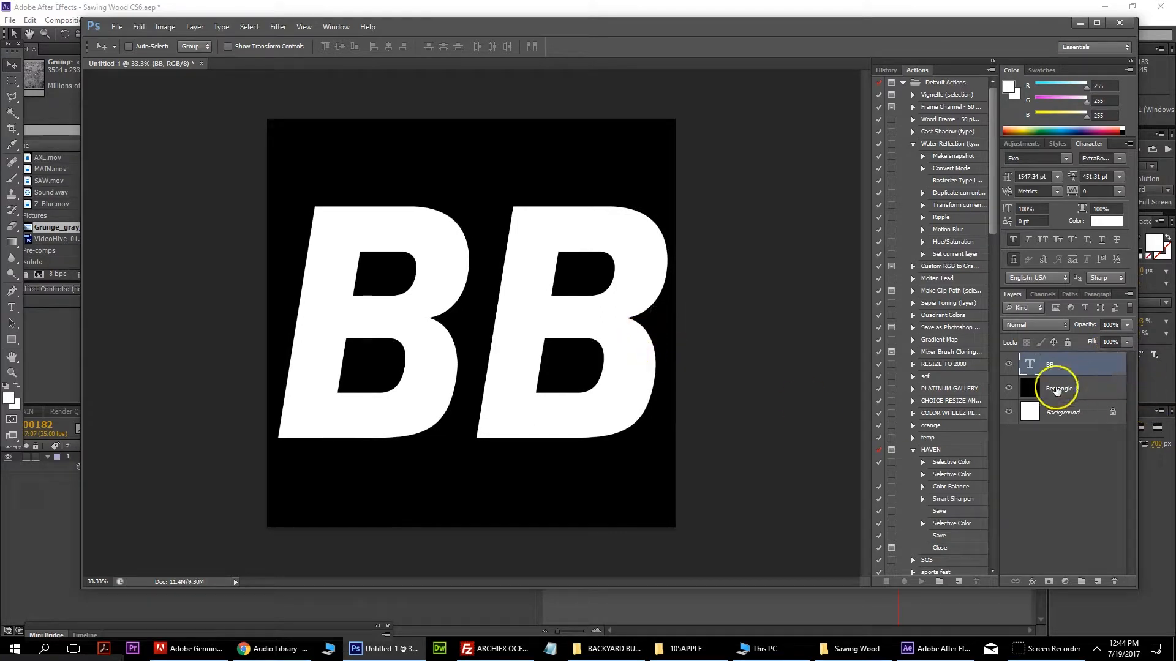
Step: Hide the black rectangle layer and the white background layer
click(1009, 389)
click(993, 427)
click(1009, 412)
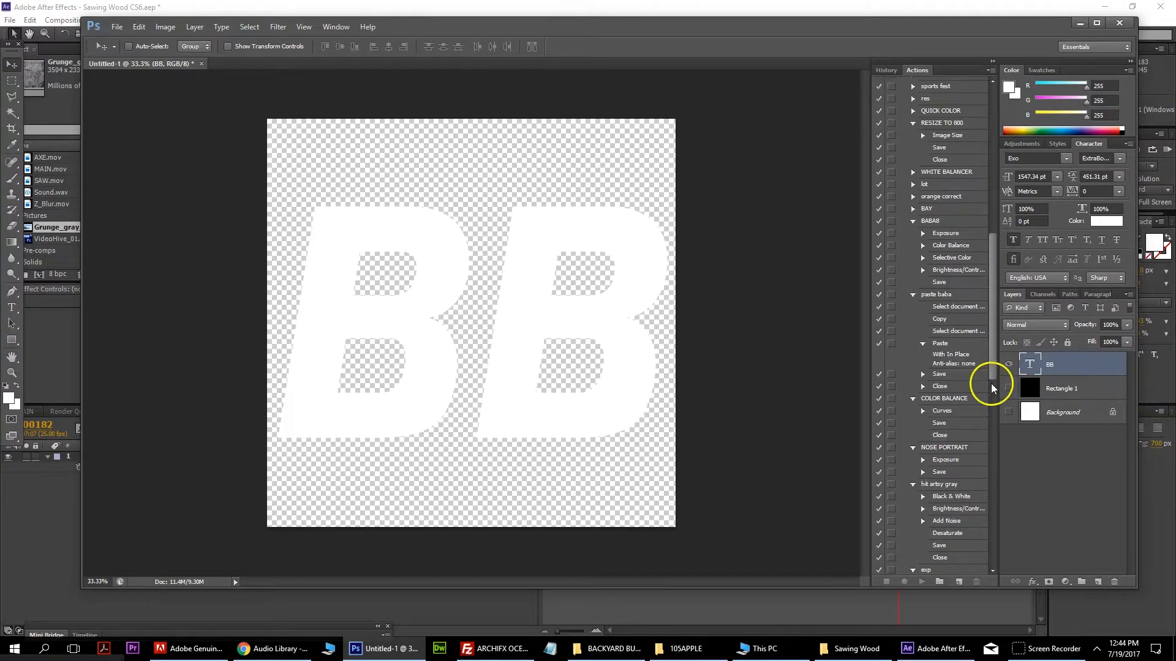
Step: Add a drop shadow to the BB text layer with a size of 0 px and a small distance
double_click(1101, 371)
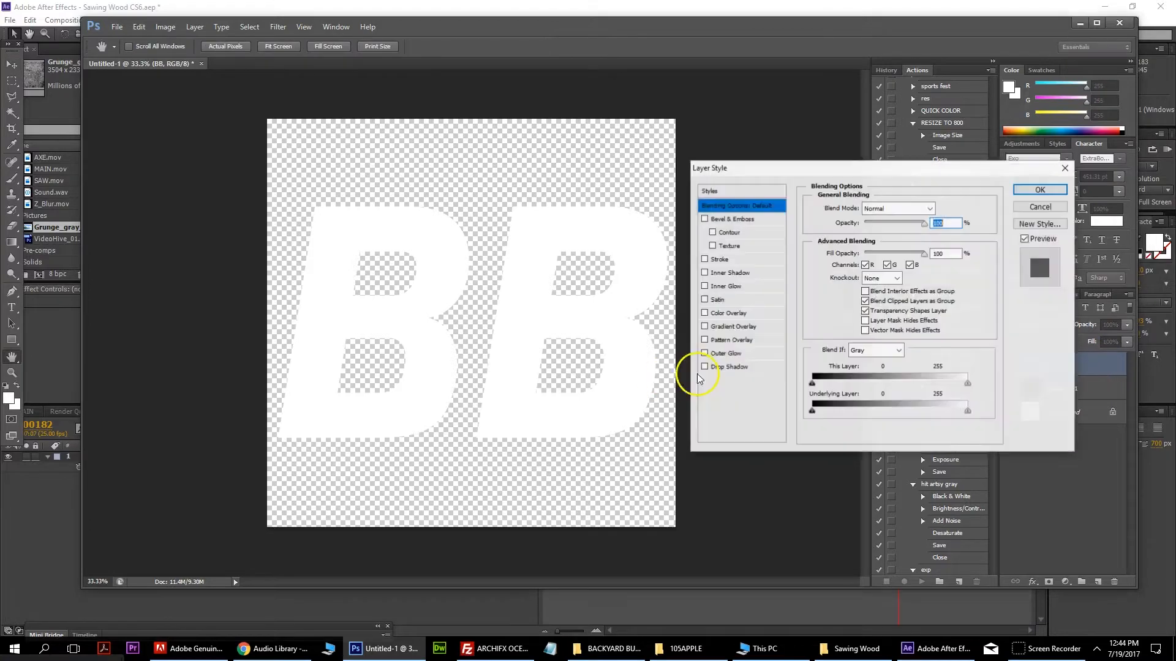
click(704, 367)
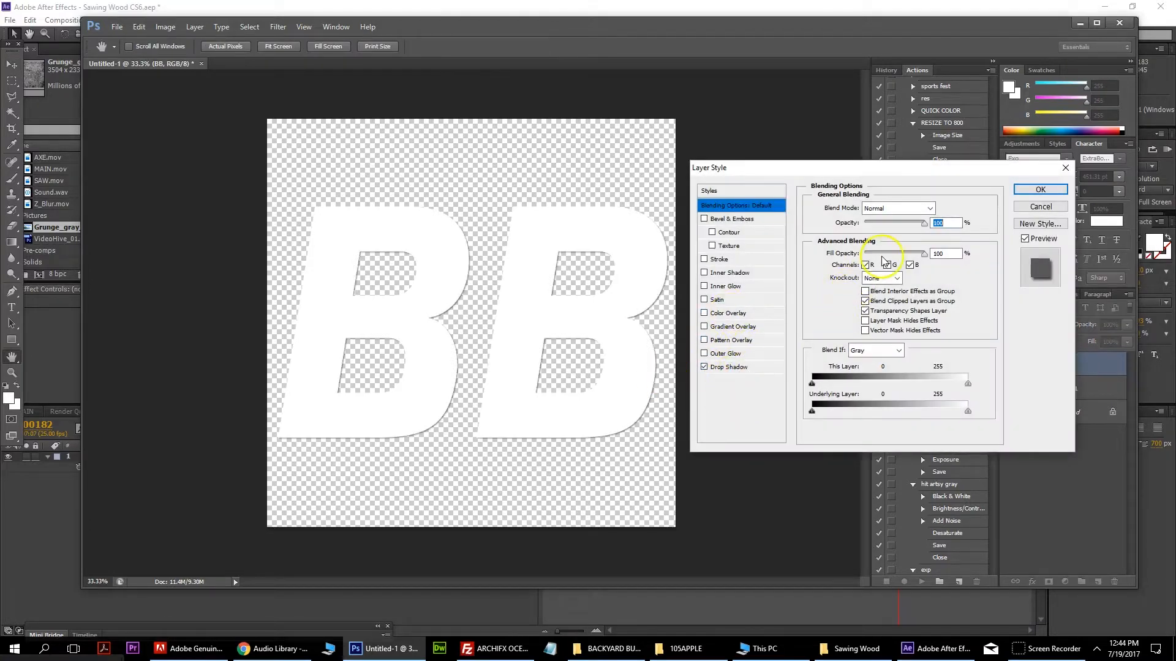
mouse_move(922, 228)
mouse_down()
mouse_move(905, 229)
mouse_move(926, 229)
mouse_up()
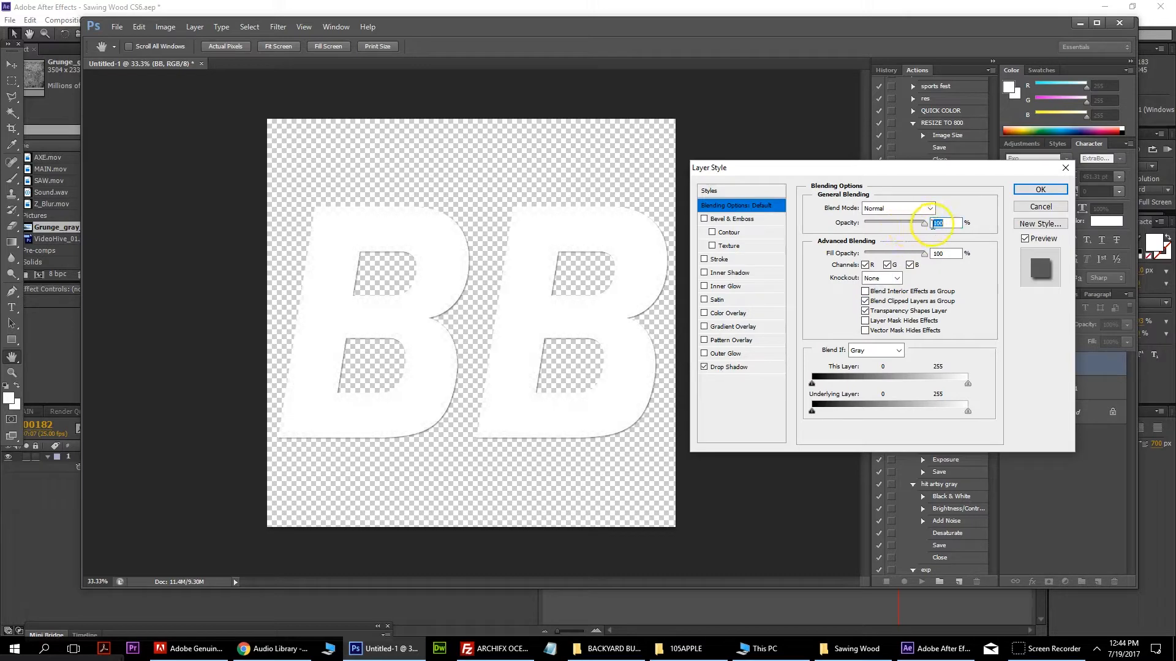
click(759, 369)
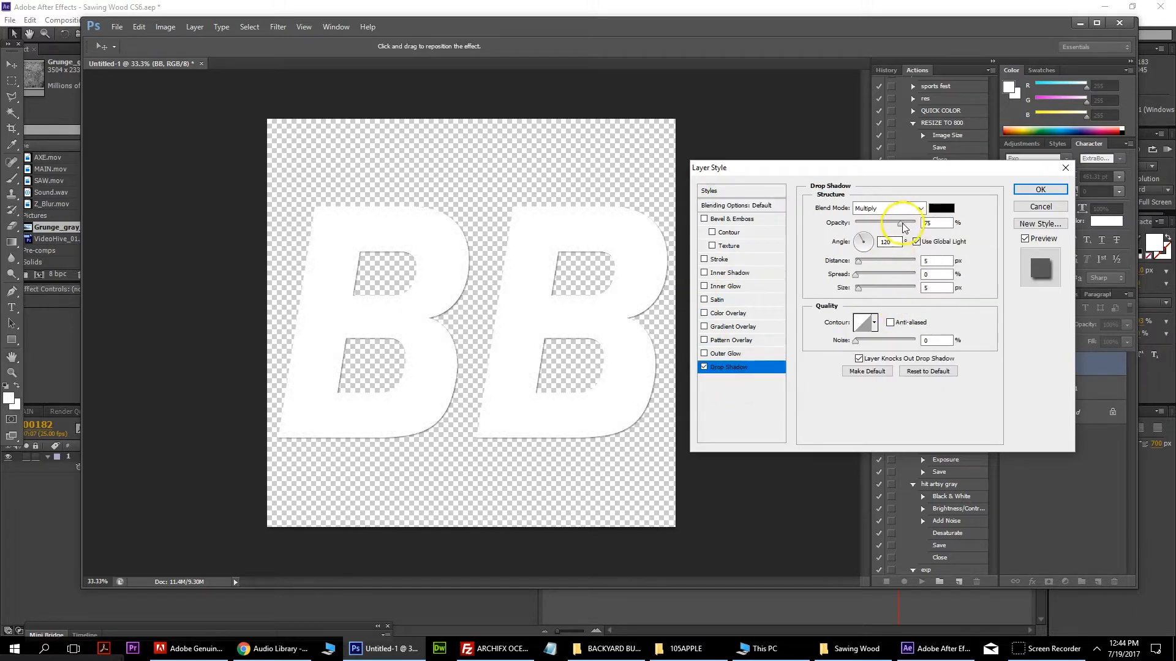
drag(859, 289, 855, 261)
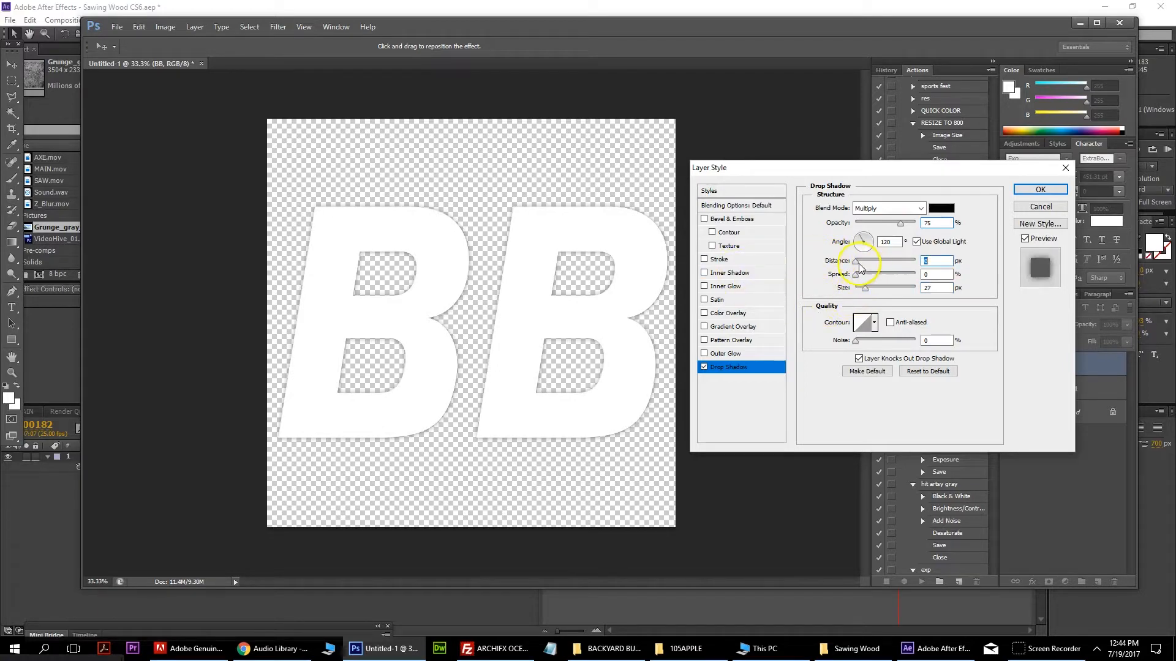
mouse_move(856, 266)
mouse_down()
mouse_move(866, 264)
mouse_move(845, 265)
mouse_move(861, 288)
mouse_up()
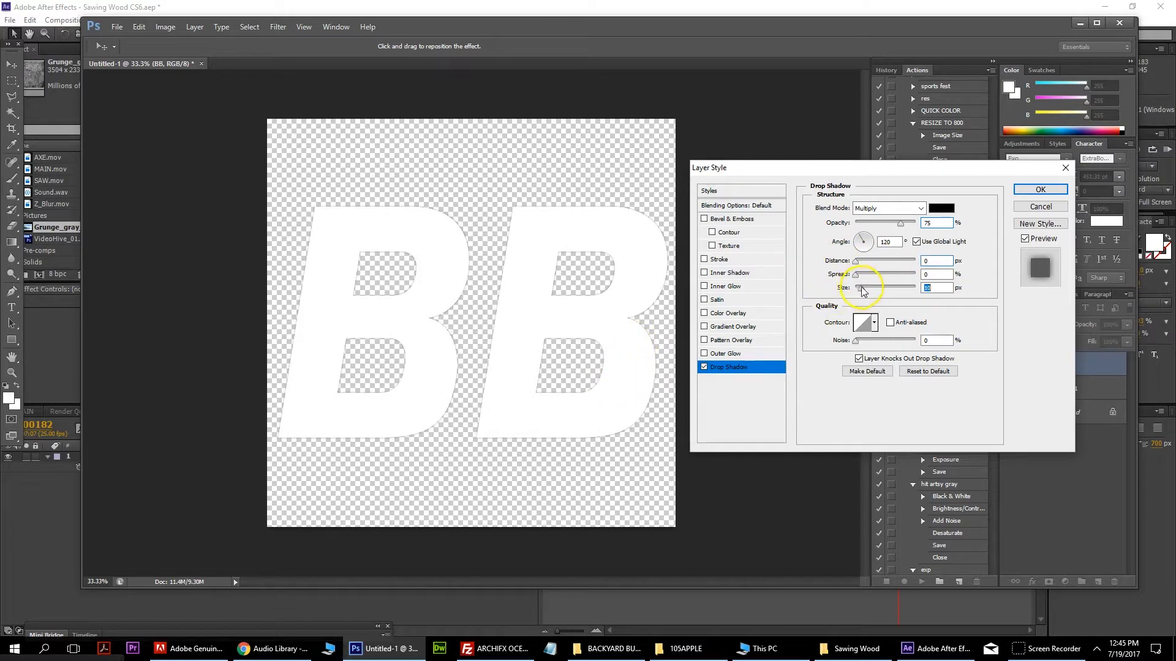
drag(855, 264, 861, 264)
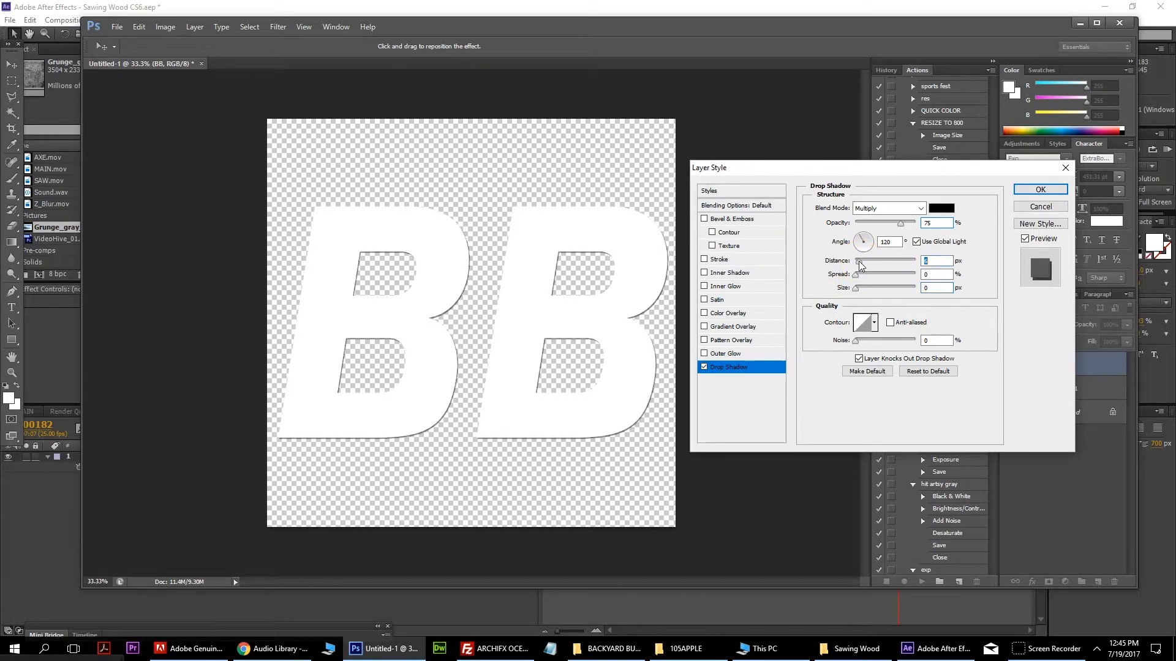
click(1041, 189)
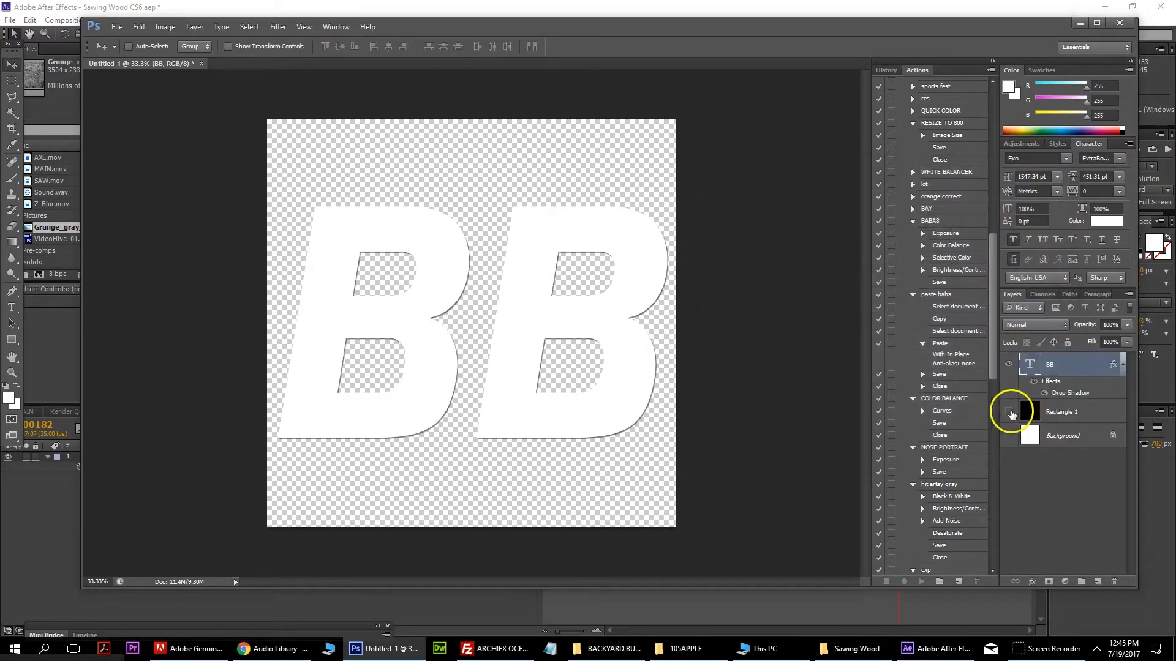
Step: Show the black rectangle layer, scale the BB text to about 91% and centre it on the canvas
click(1008, 413)
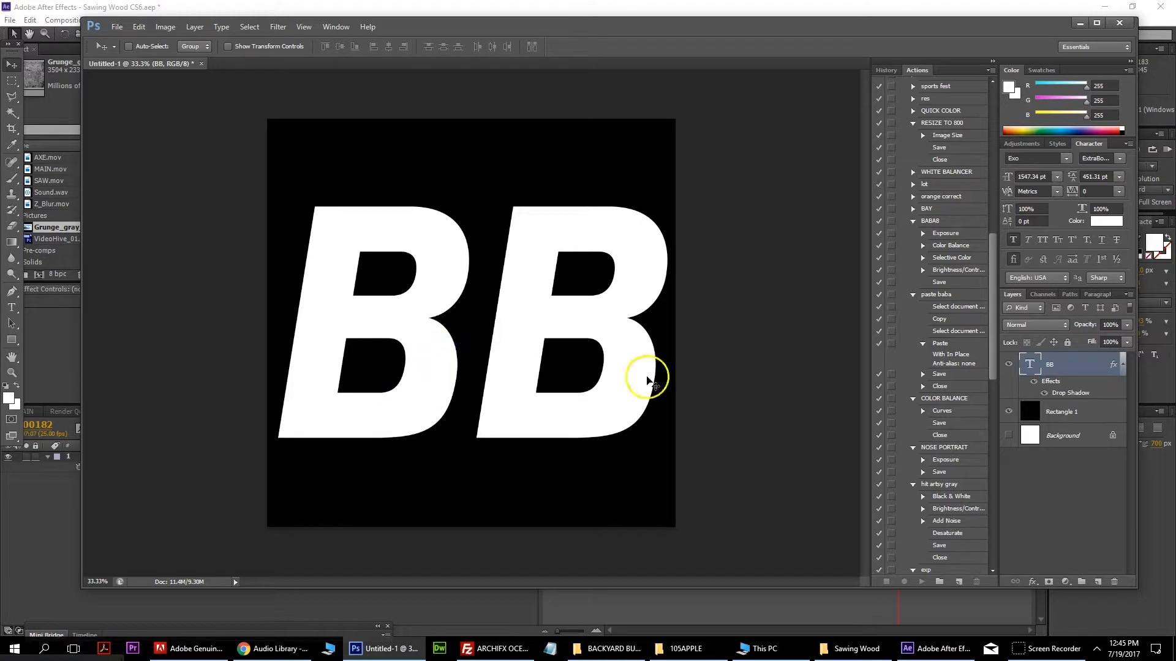
click(139, 27)
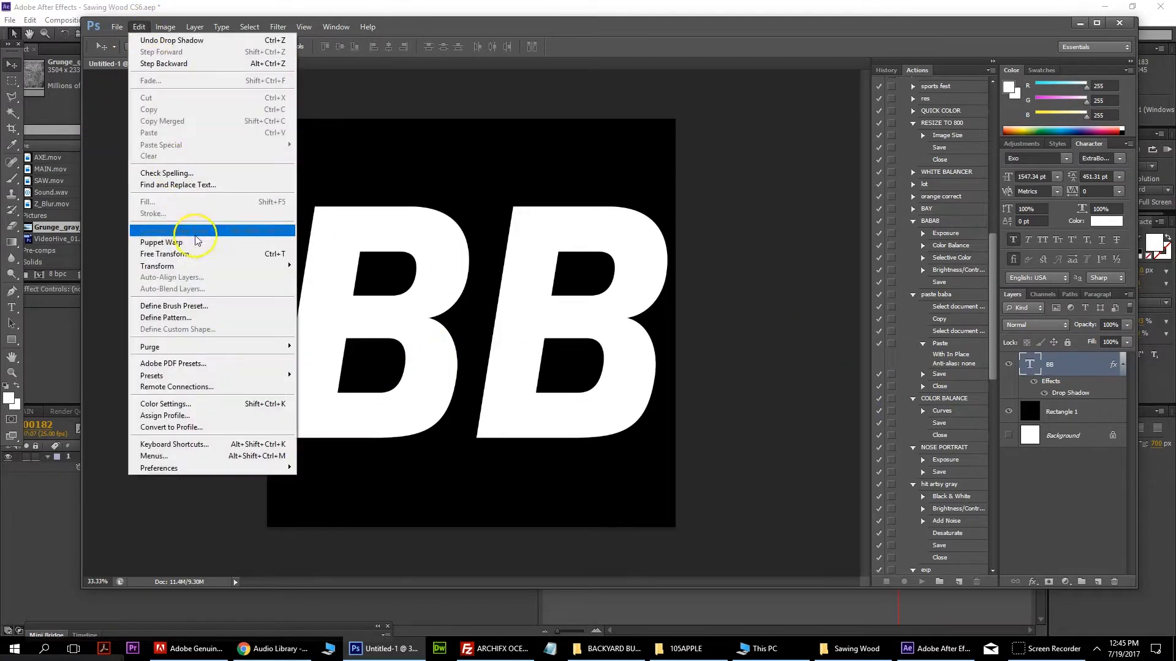
click(193, 256)
drag(809, 170, 752, 196)
click(15, 67)
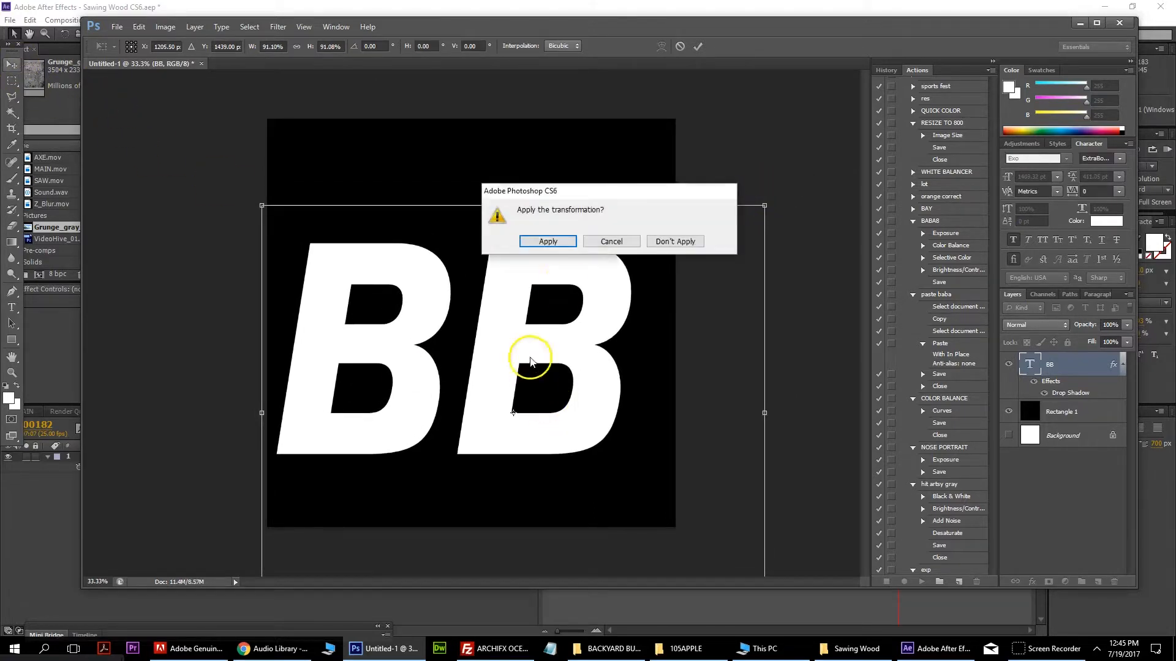
click(548, 241)
drag(515, 315, 504, 296)
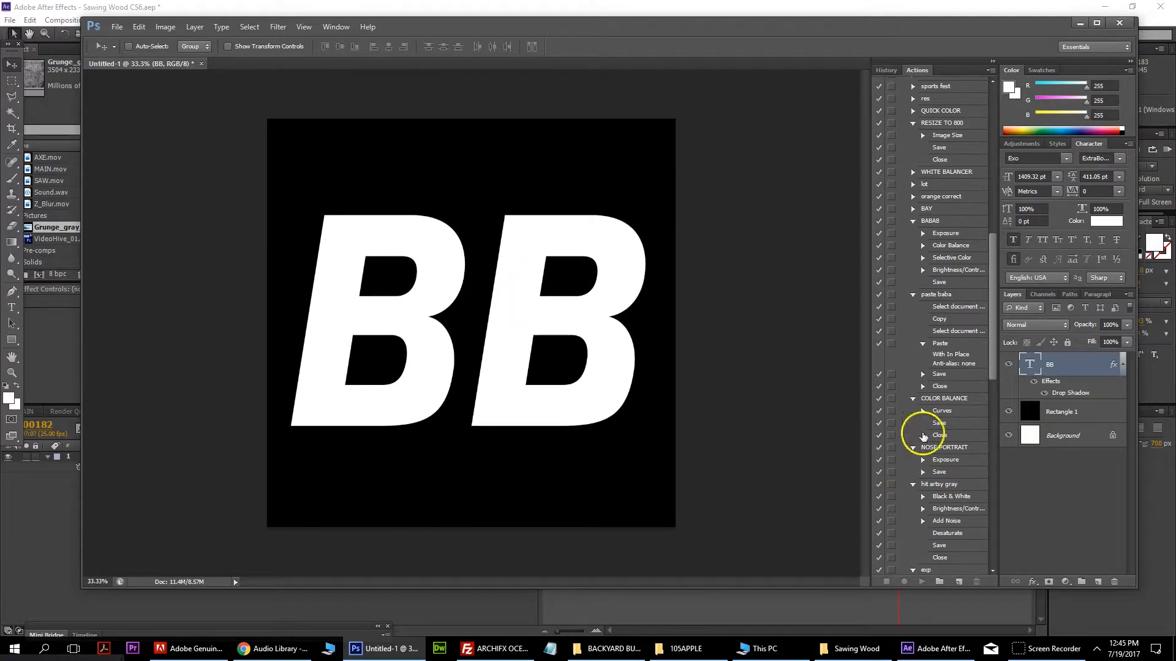
Step: Hide the black rectangle and white background layers and set up a save of the BB lettering in PNG format
click(1008, 412)
click(1008, 435)
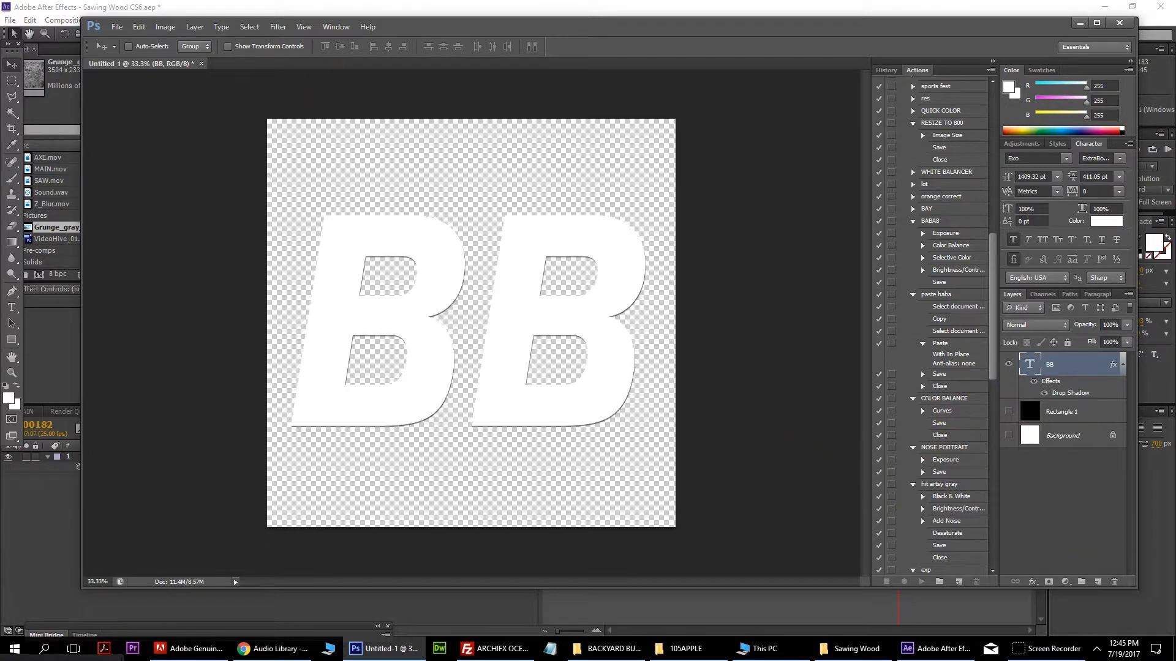
click(121, 27)
click(184, 185)
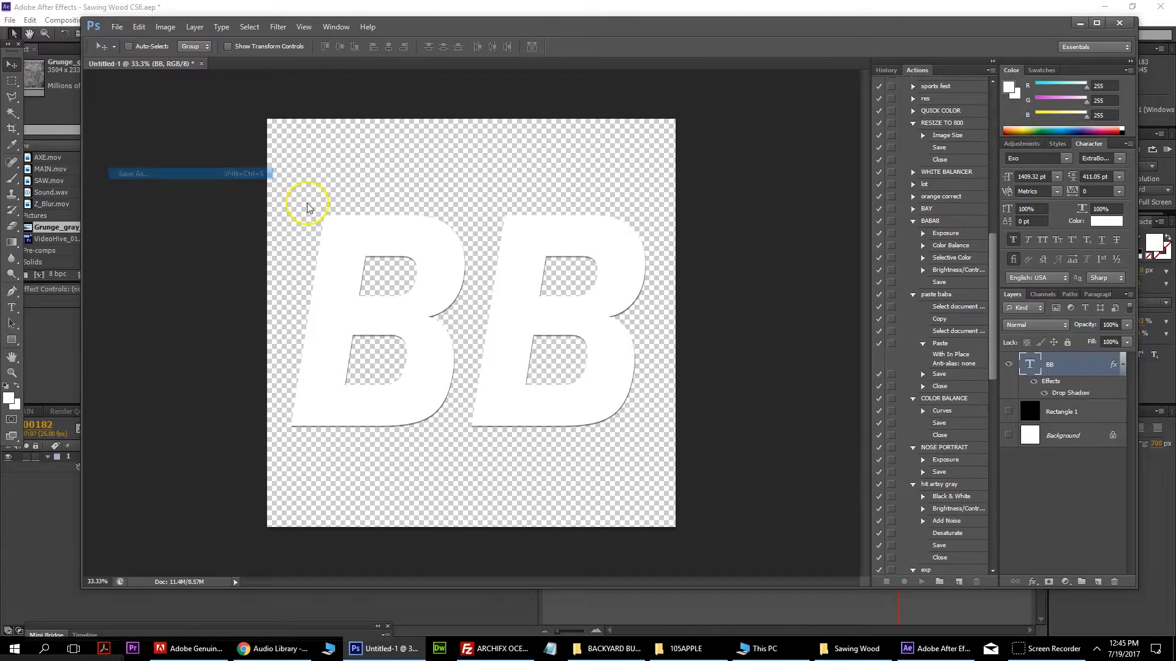
click(634, 319)
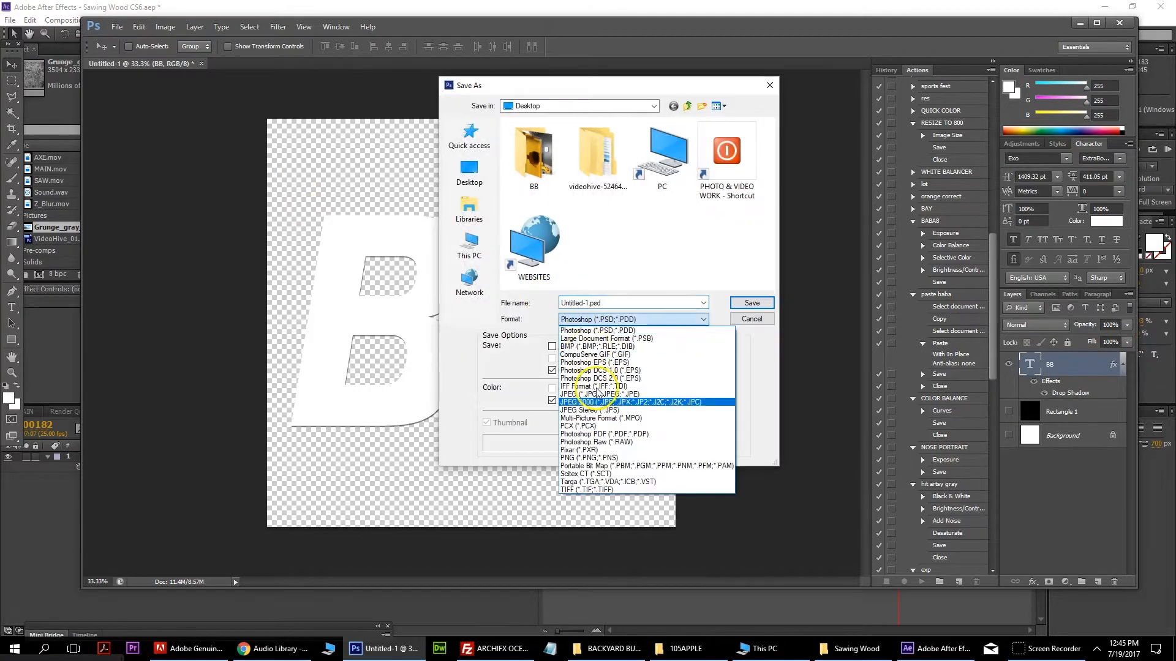
click(591, 457)
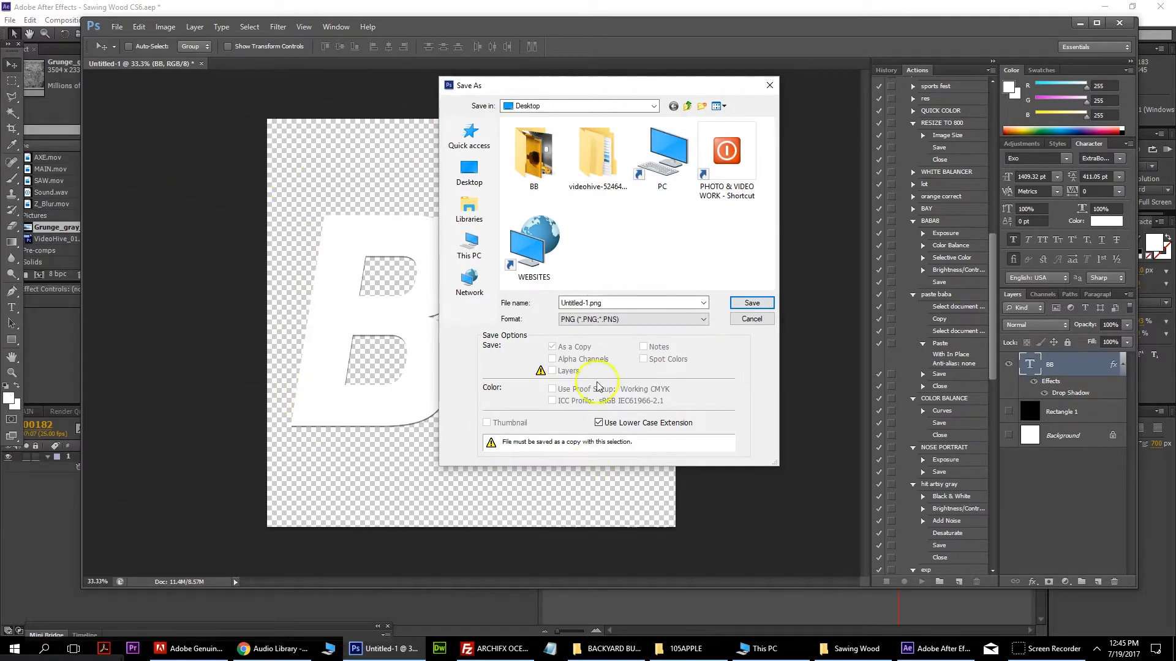
Step: Save the lettering to the Desktop as BBLOGO.png with smallest compression and no interlacing
double_click(621, 303)
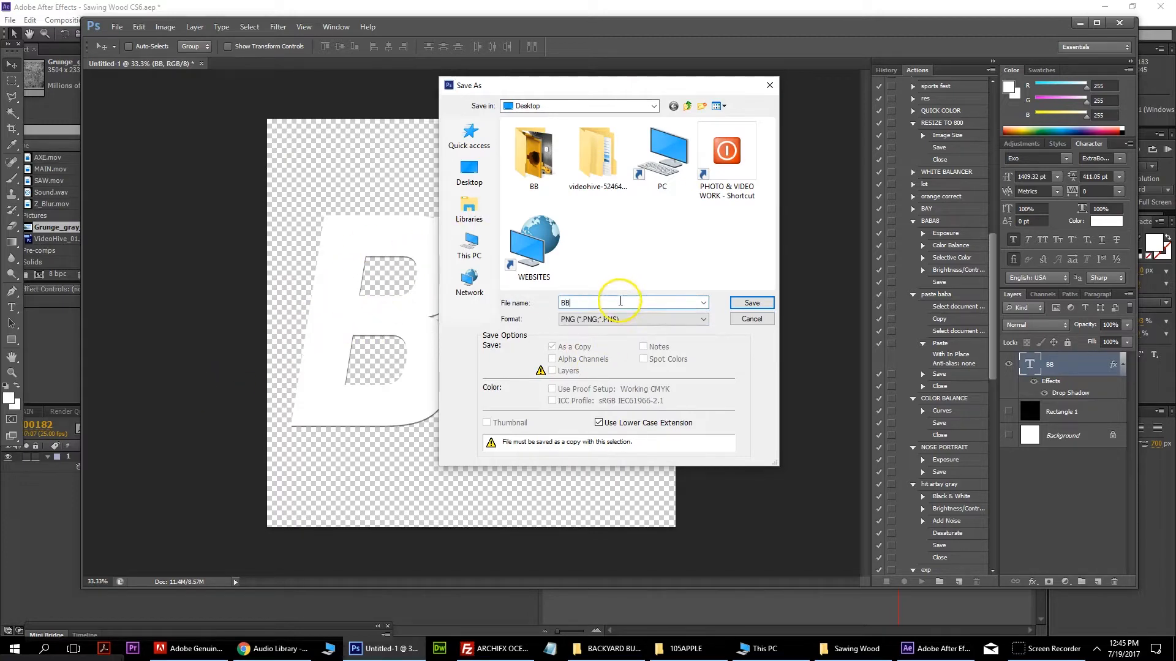
text(BB)
click(746, 300)
click(469, 172)
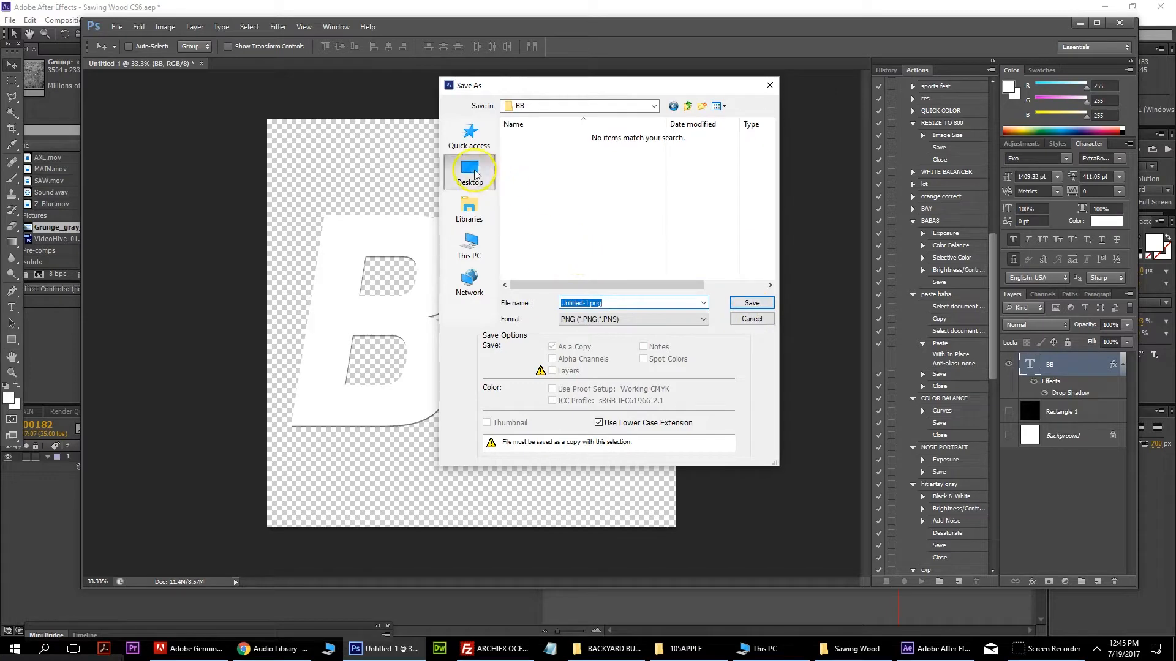
text(BB.png)
key(Return)
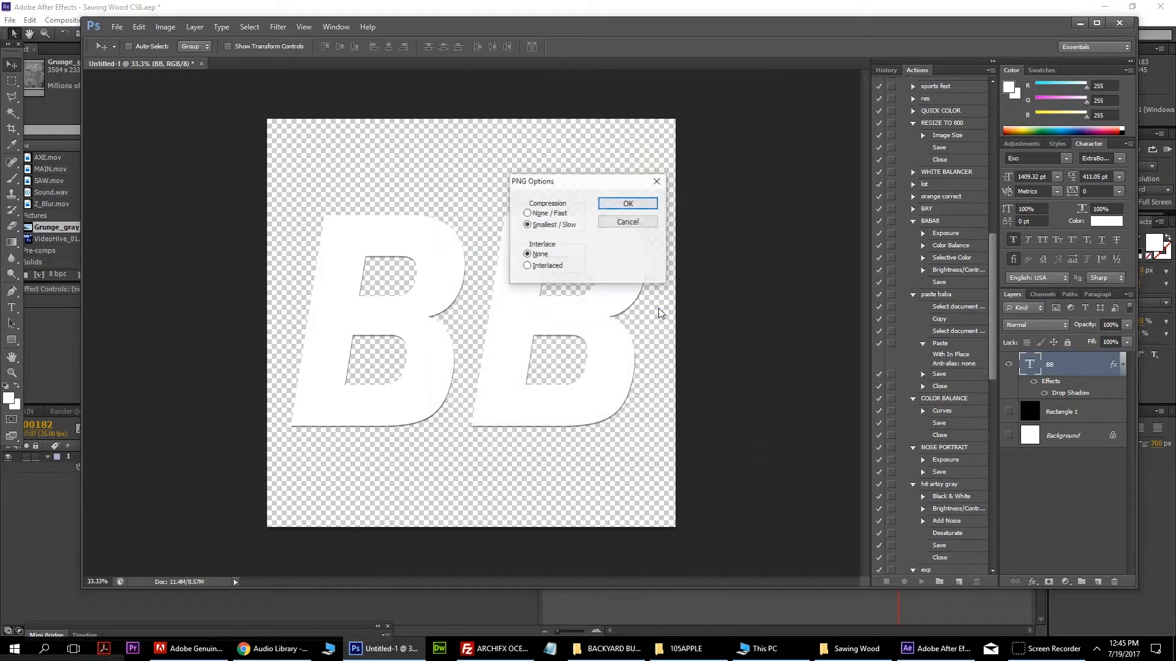
click(627, 206)
Step: Switch to After Effects, shrink its window to expose the desktop, and import BBLOGO.png into the project's MOV folder
click(1175, 660)
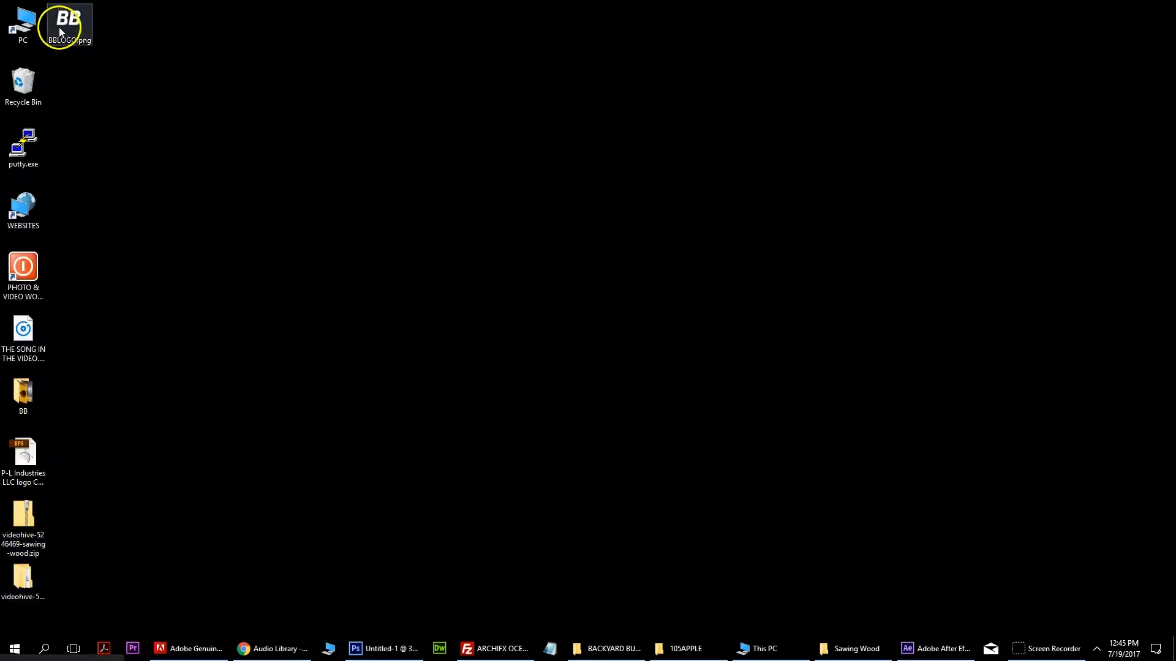
click(916, 644)
click(587, 259)
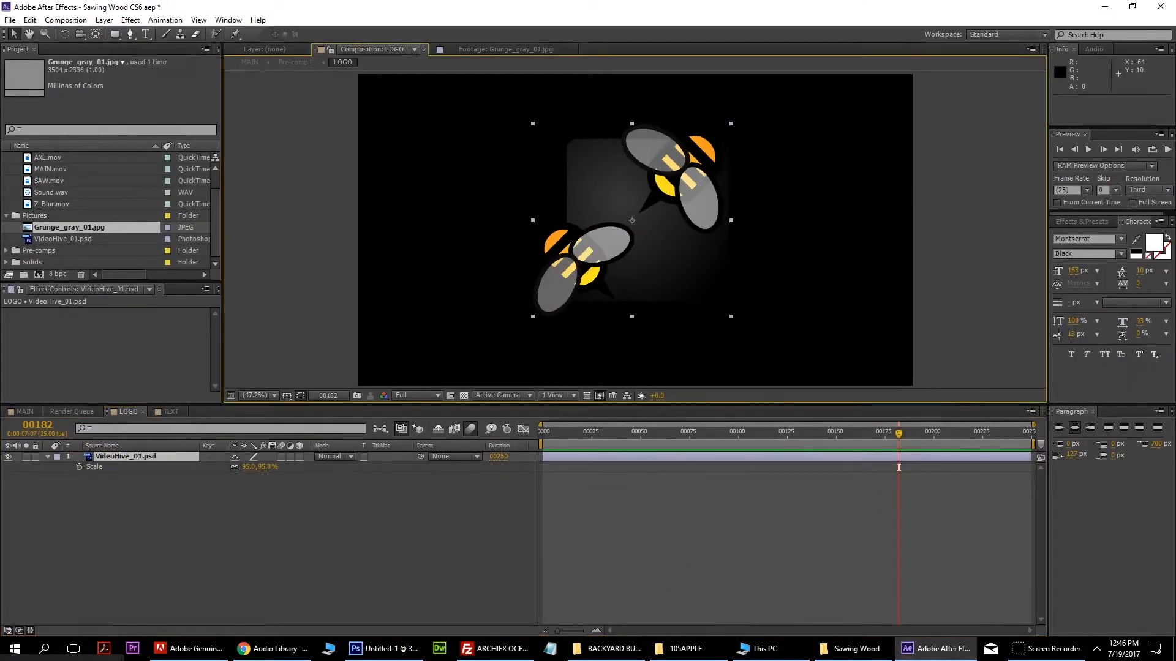
key(super+Down)
drag(68, 25, 341, 487)
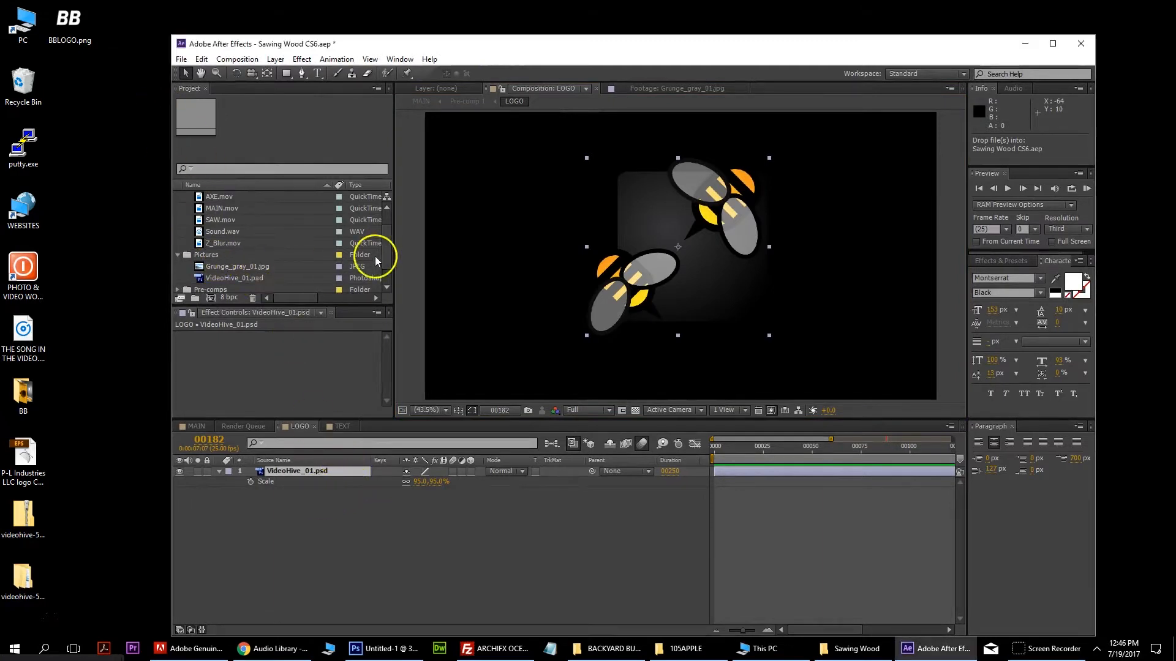
drag(386, 248, 386, 266)
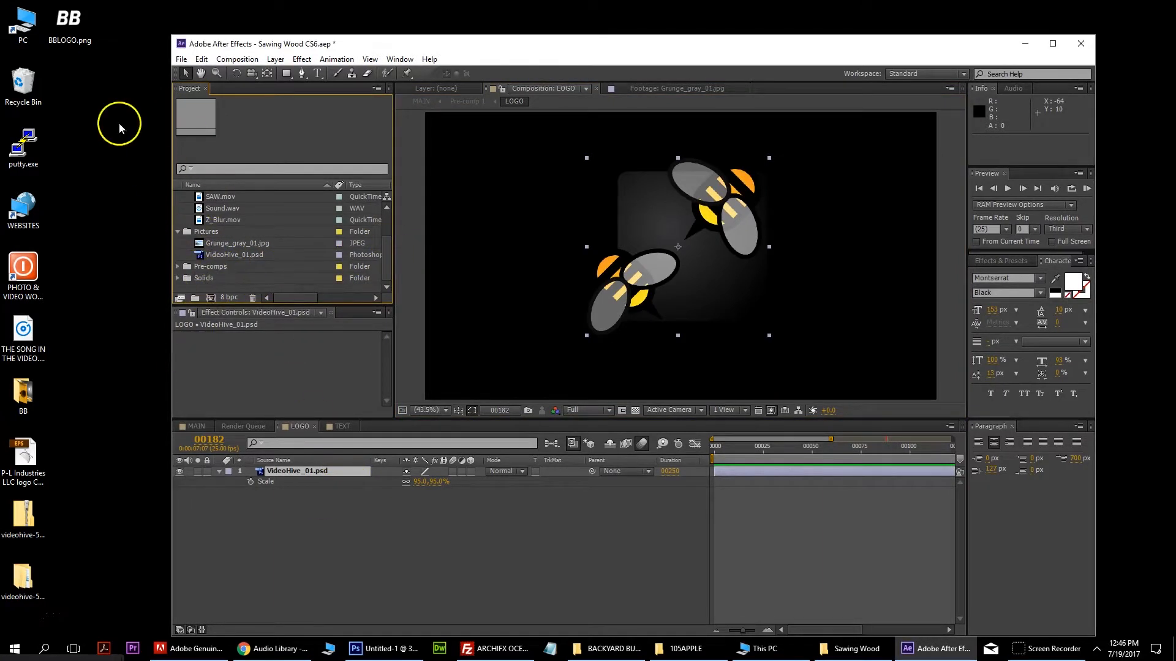
drag(78, 22, 270, 210)
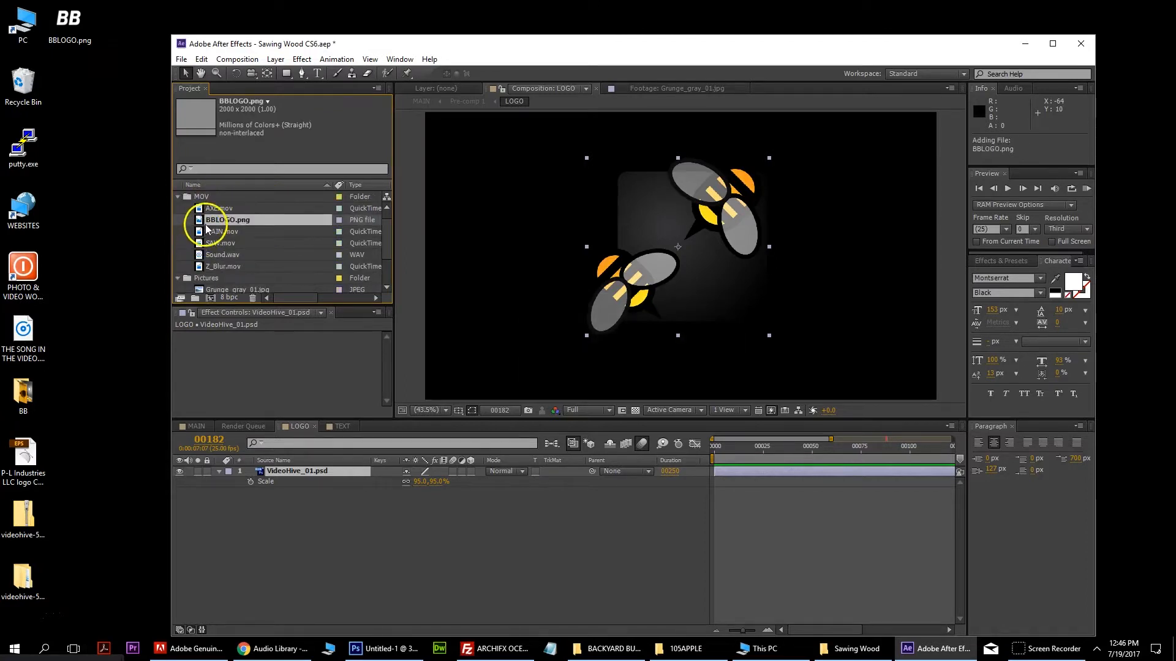
Step: Add BBLOGO.png to the LOGO composition as a layer above VideoHive_01.psd
scroll(207, 225, up, 3)
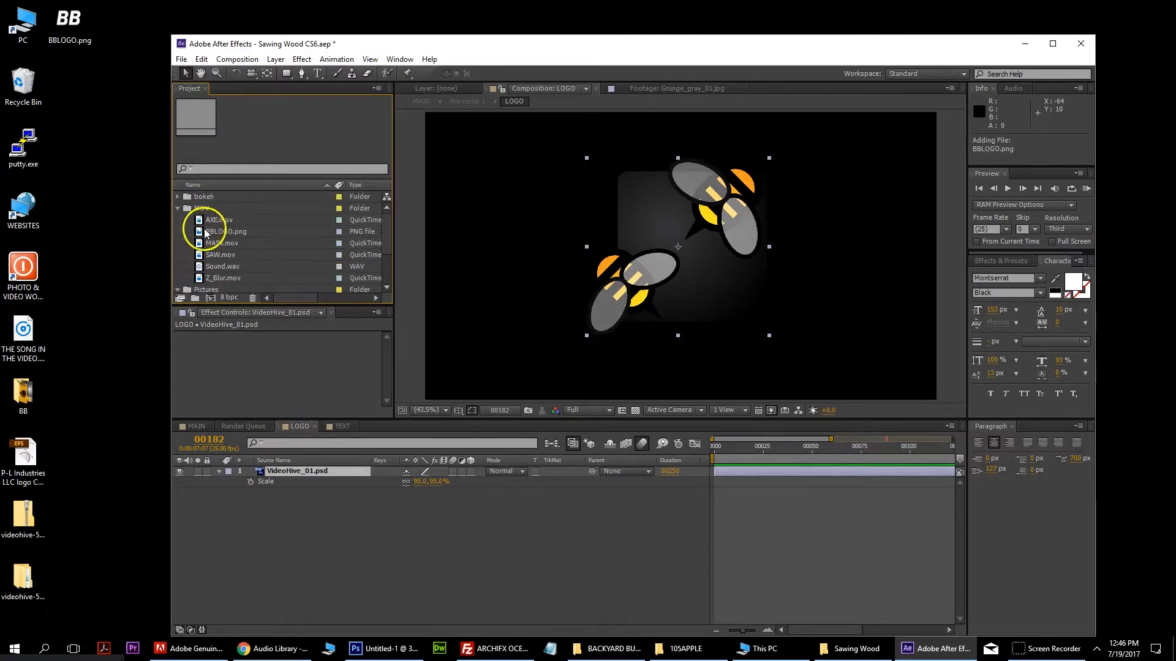
drag(202, 238, 299, 475)
key(Caps_Lock)
key(Caps_Lock)
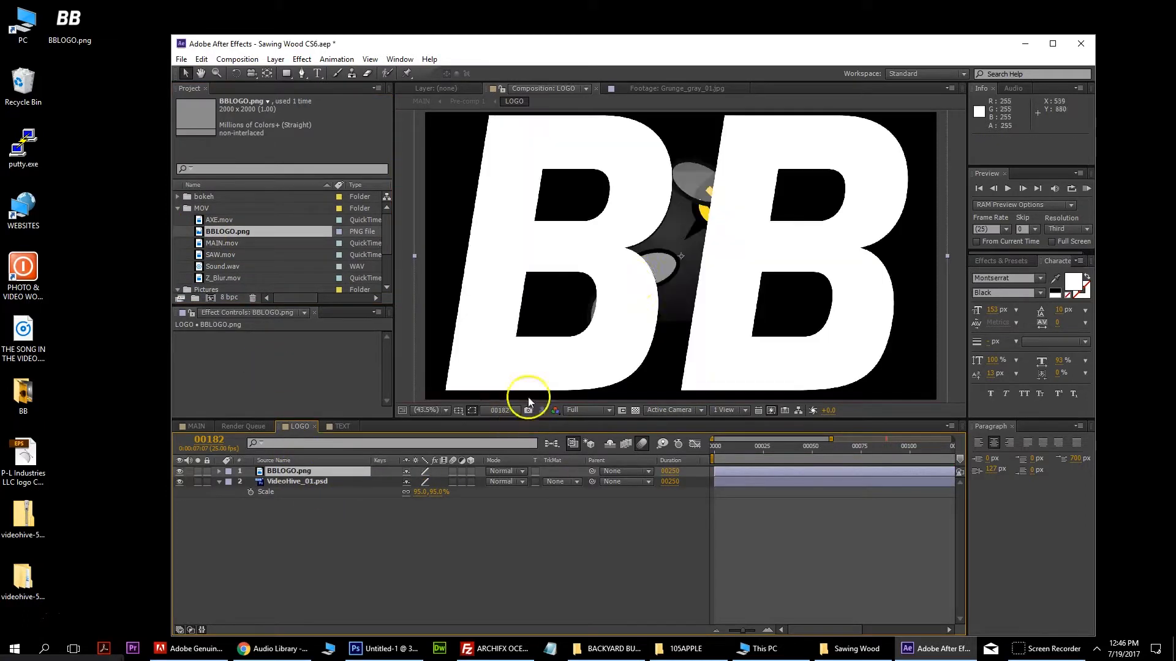
Step: Scale the BBLOGO.png layer down over the bee logo, centre it in the LOGO composition, and delete the VideoHive_01.psd layer
double_click(599, 251)
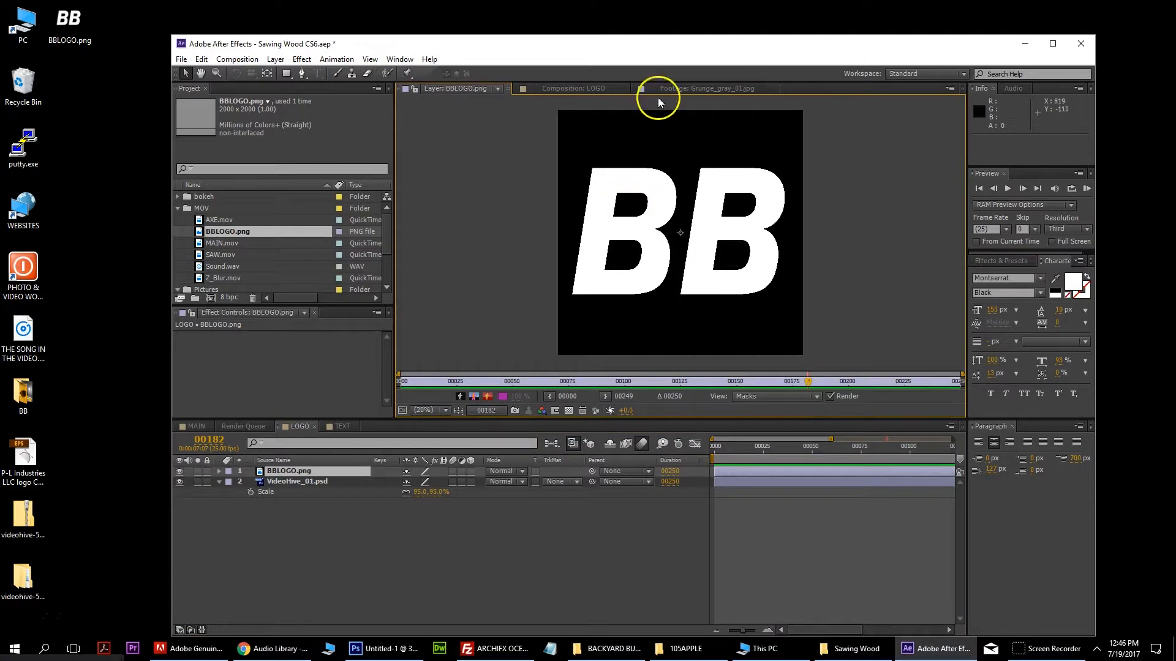
click(575, 89)
drag(606, 194, 669, 356)
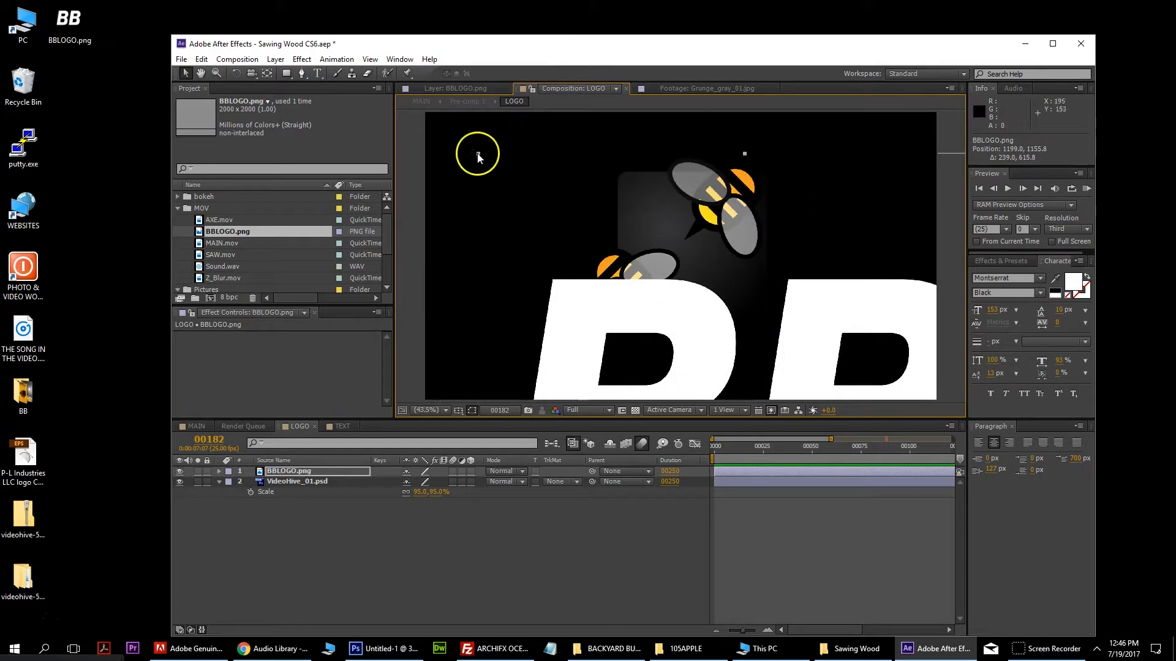
drag(478, 158, 558, 222)
drag(605, 281, 665, 201)
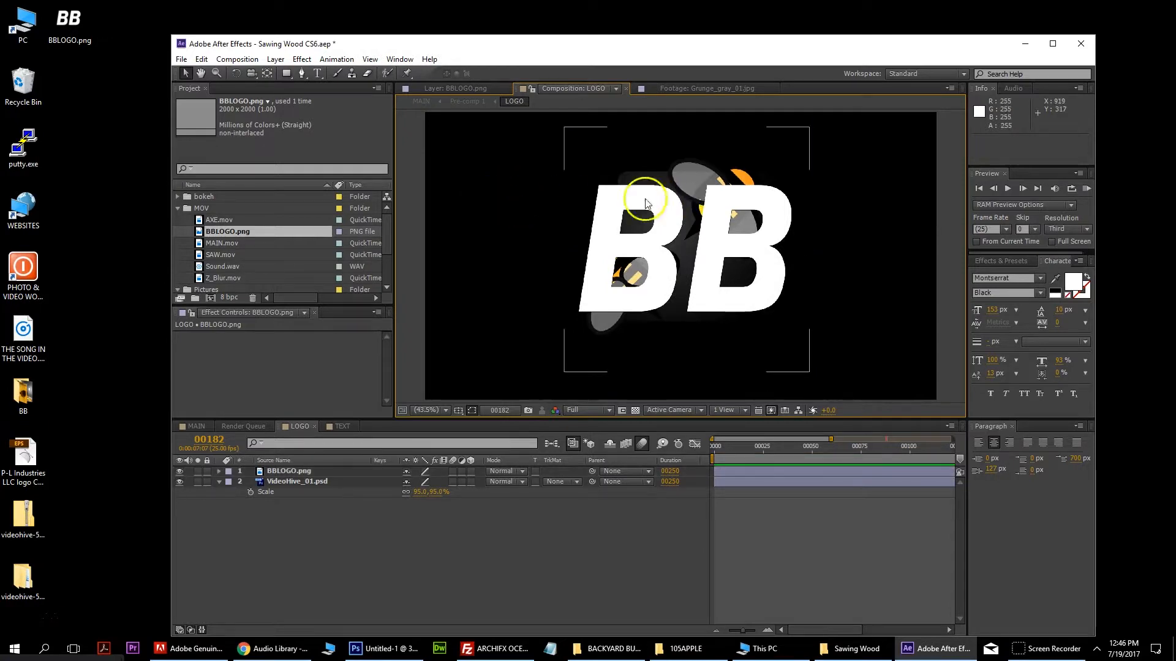
click(309, 482)
key(Delete)
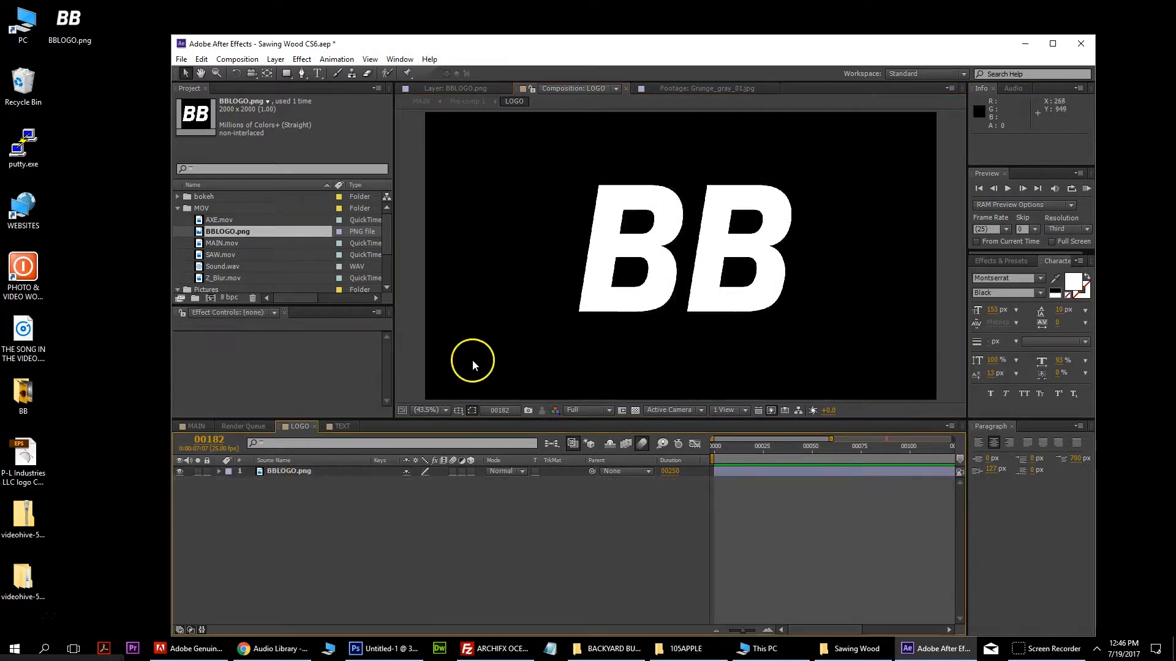
Step: Open the MAIN composition, maximize the window, and preview the closing part of the animation up to frame 218
click(196, 426)
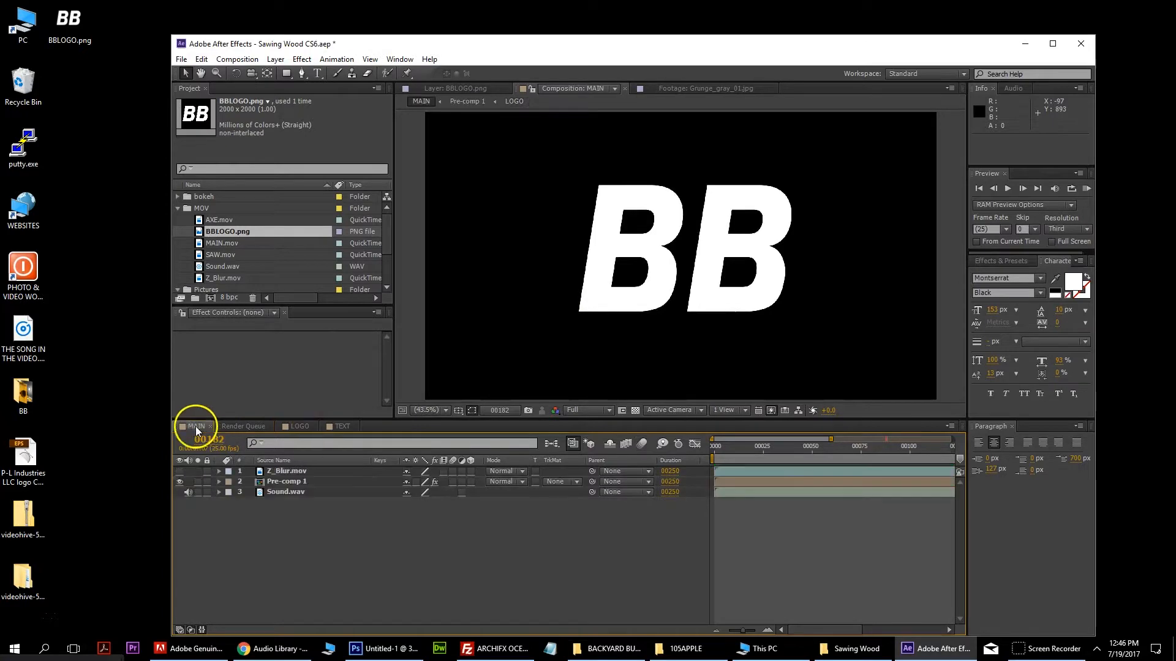
double_click(905, 49)
click(914, 434)
key(space)
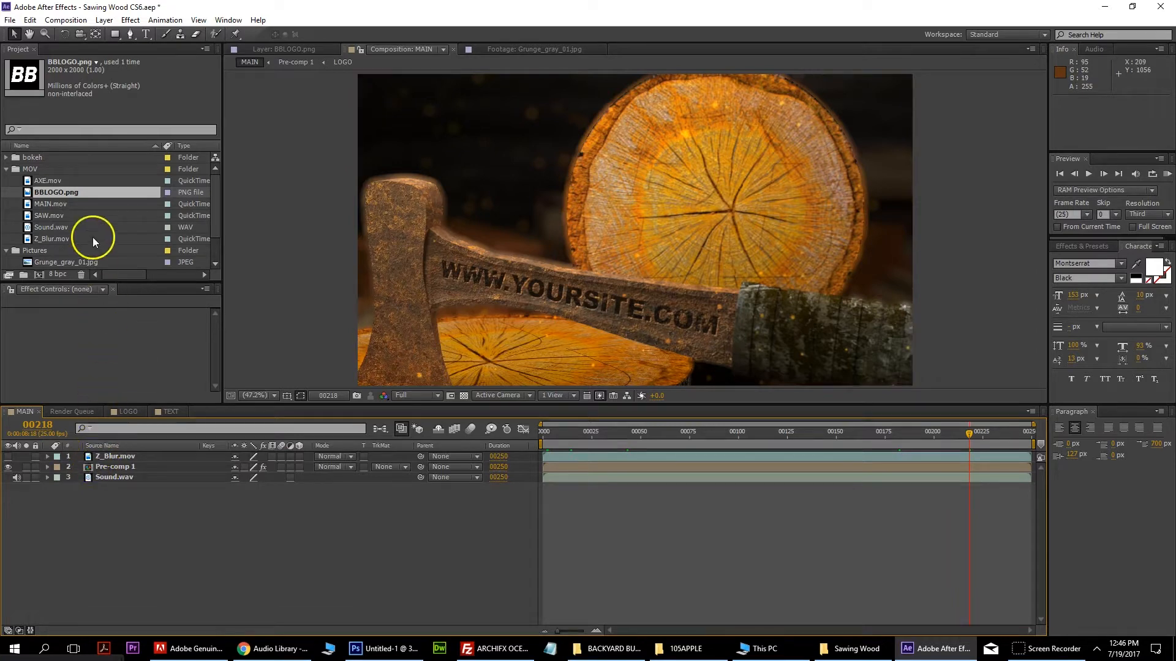
scroll(92, 236, down, 1)
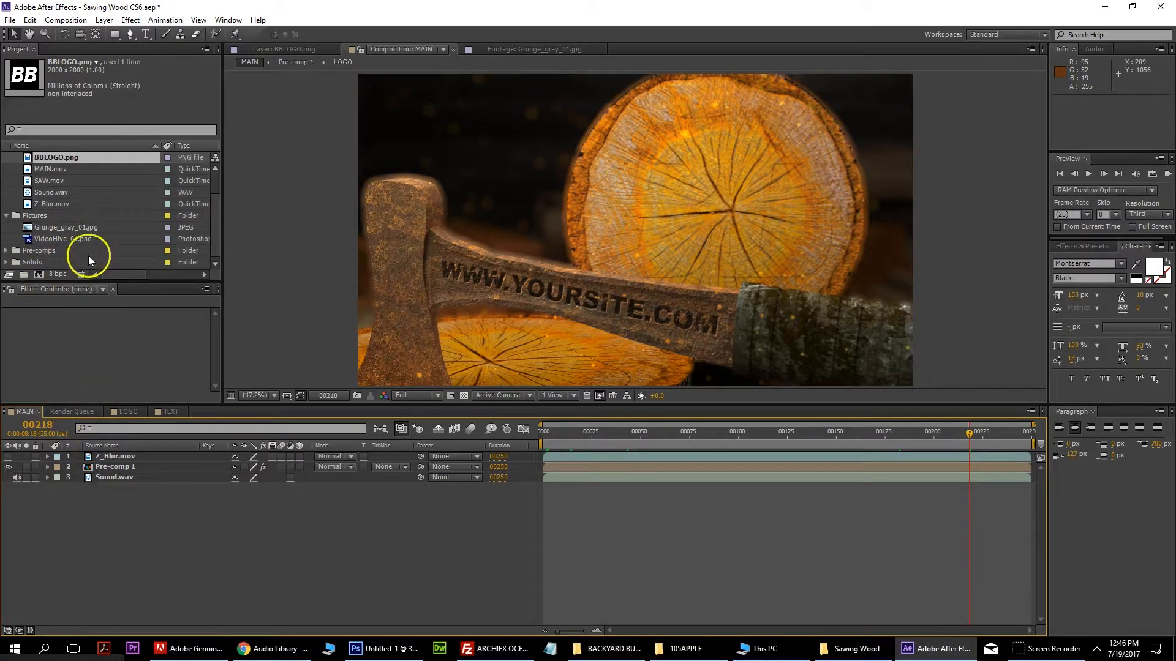
click(165, 416)
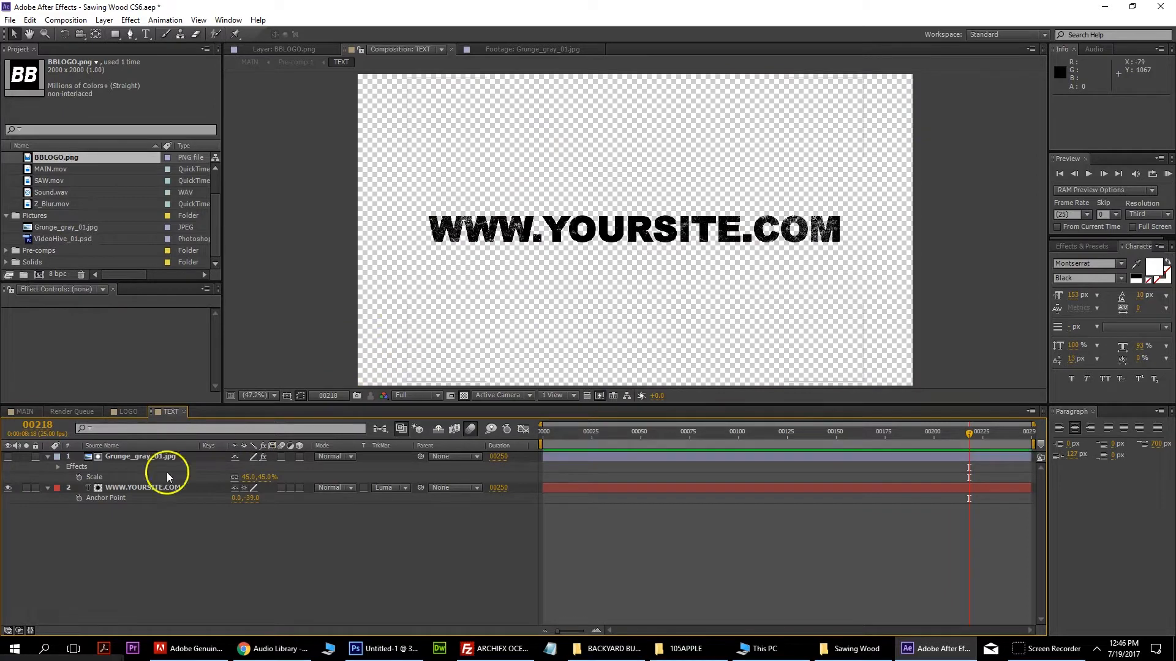
double_click(92, 488)
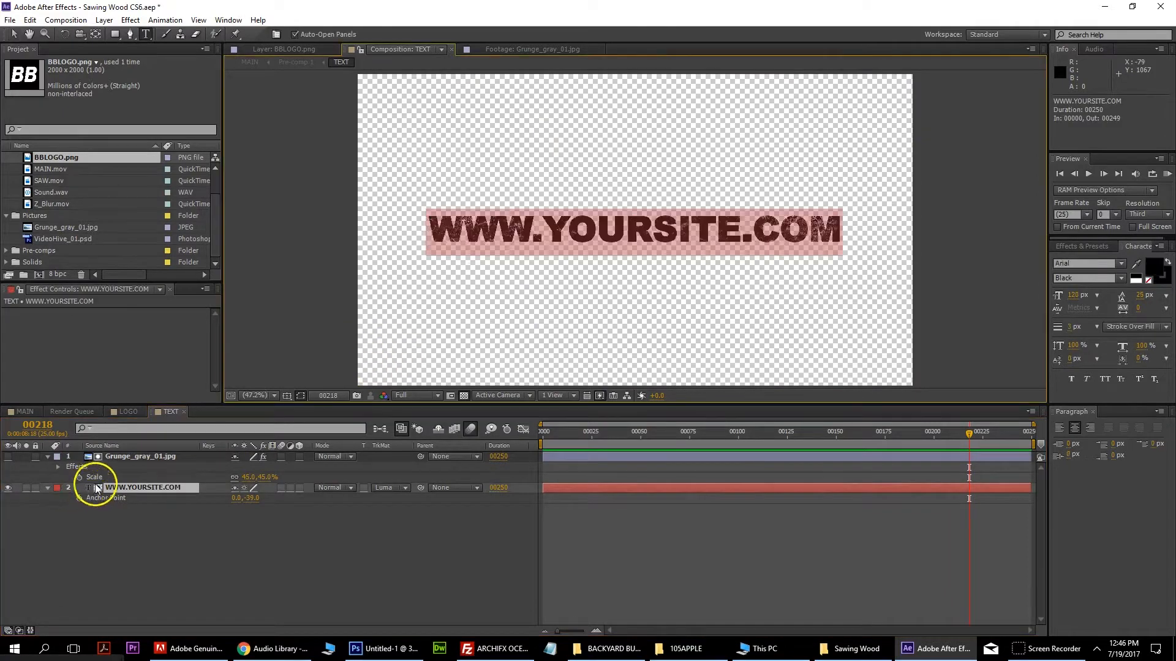
click(13, 34)
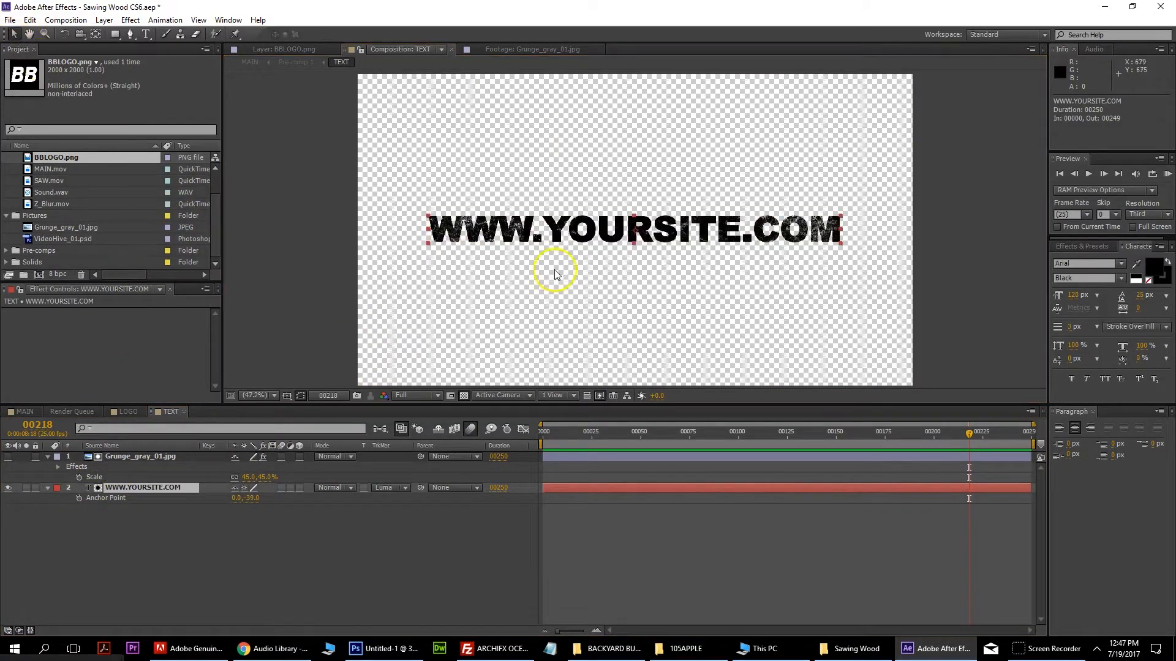
Step: Switch to Photoshop and create a 2000 x 300 pixel RGB document at 72 pixels/inch with a white background
click(392, 650)
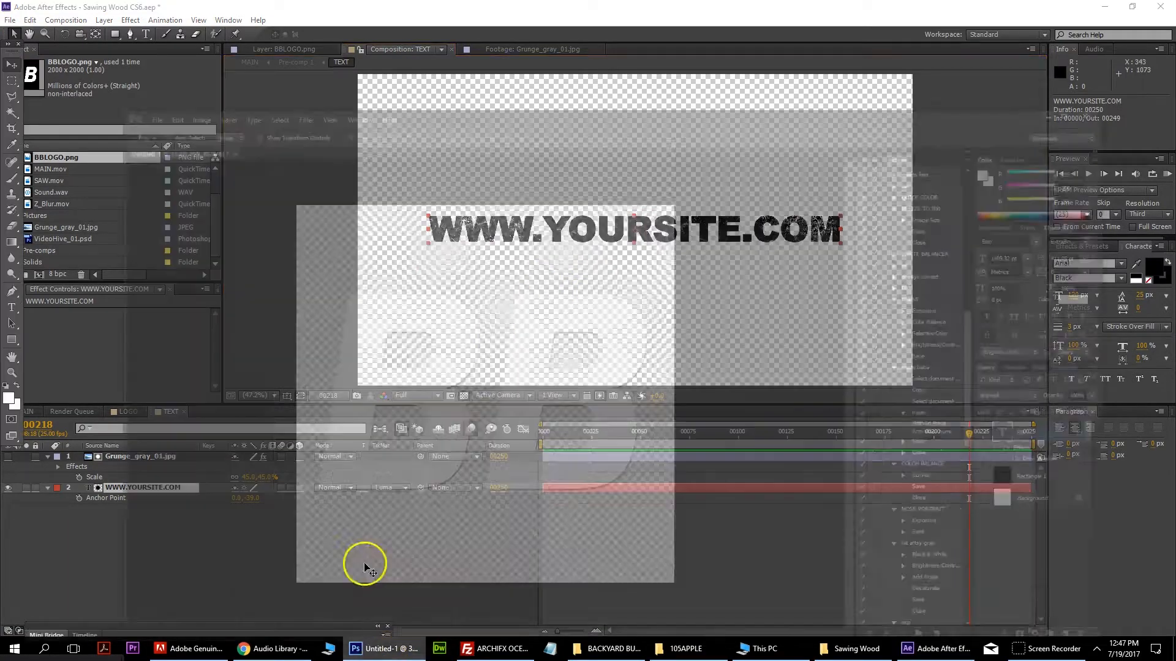
click(117, 27)
click(129, 40)
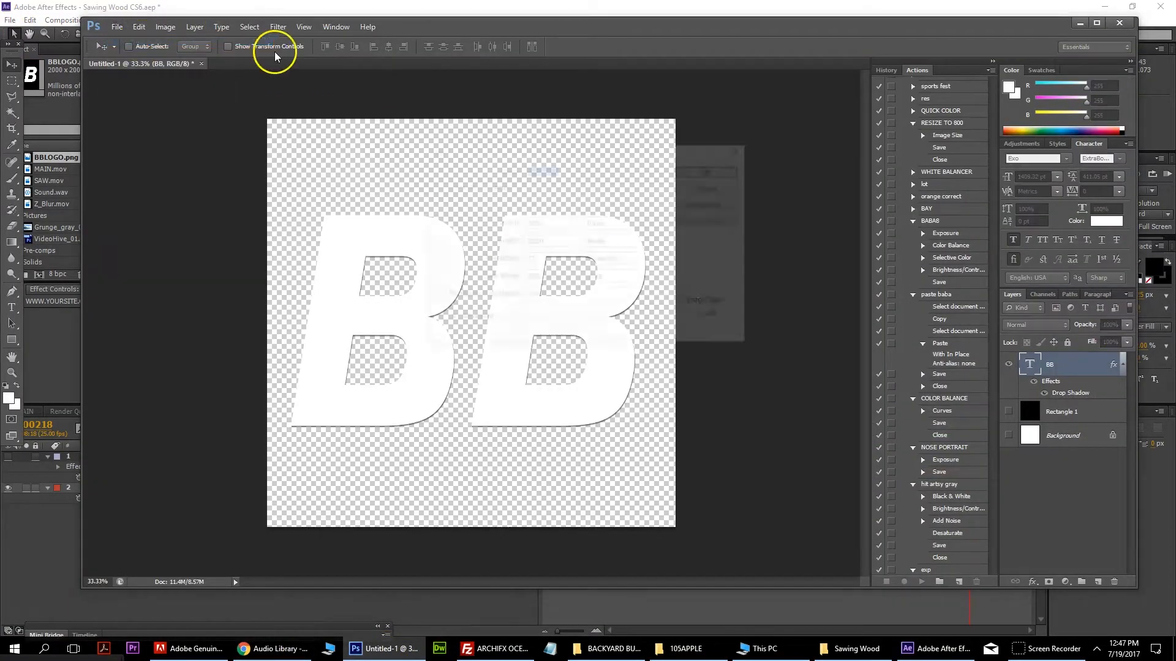
double_click(559, 241)
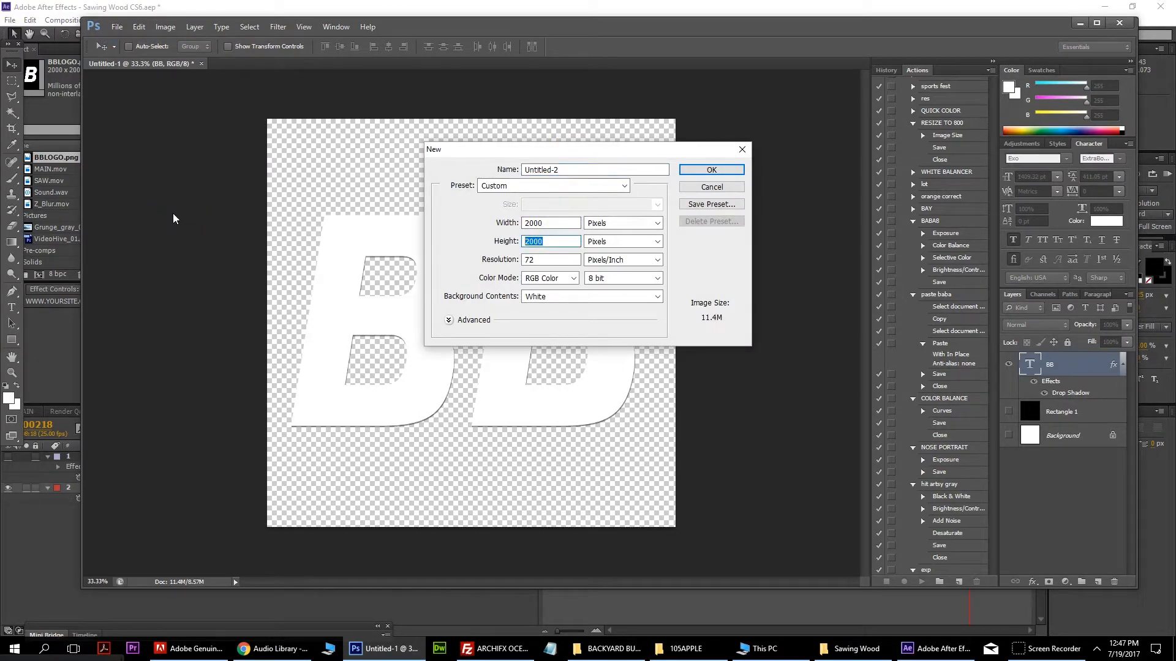
text(300)
key(Return)
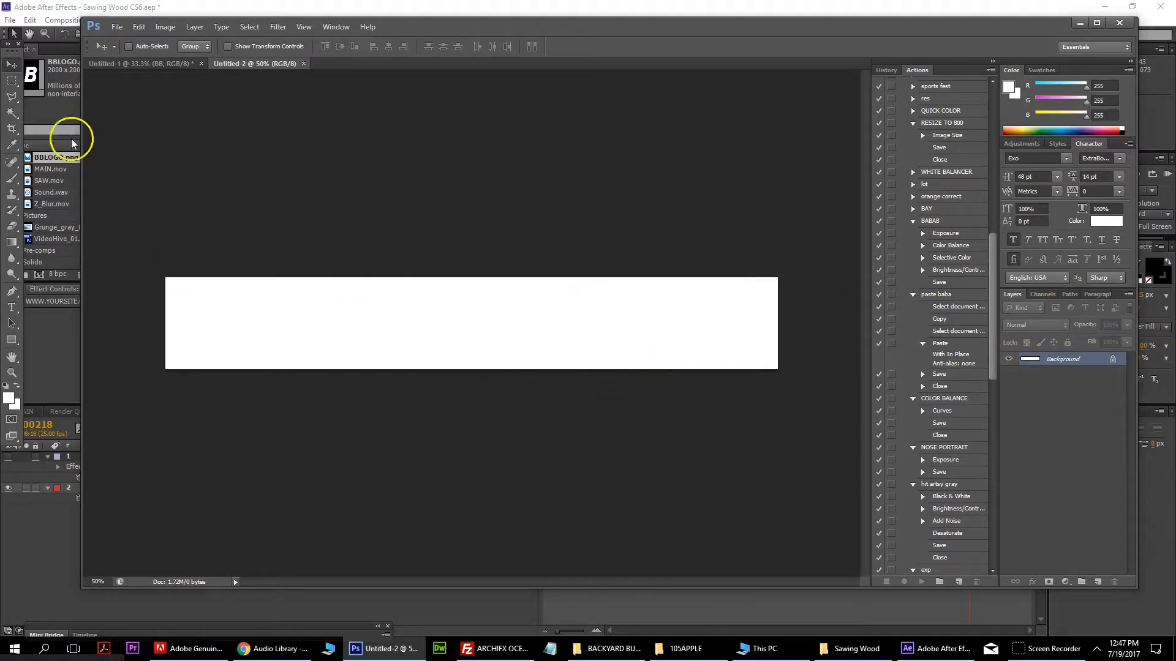
Step: Draw a text box spanning nearly the whole canvas, with centred alignment and black (000000) text
click(115, 27)
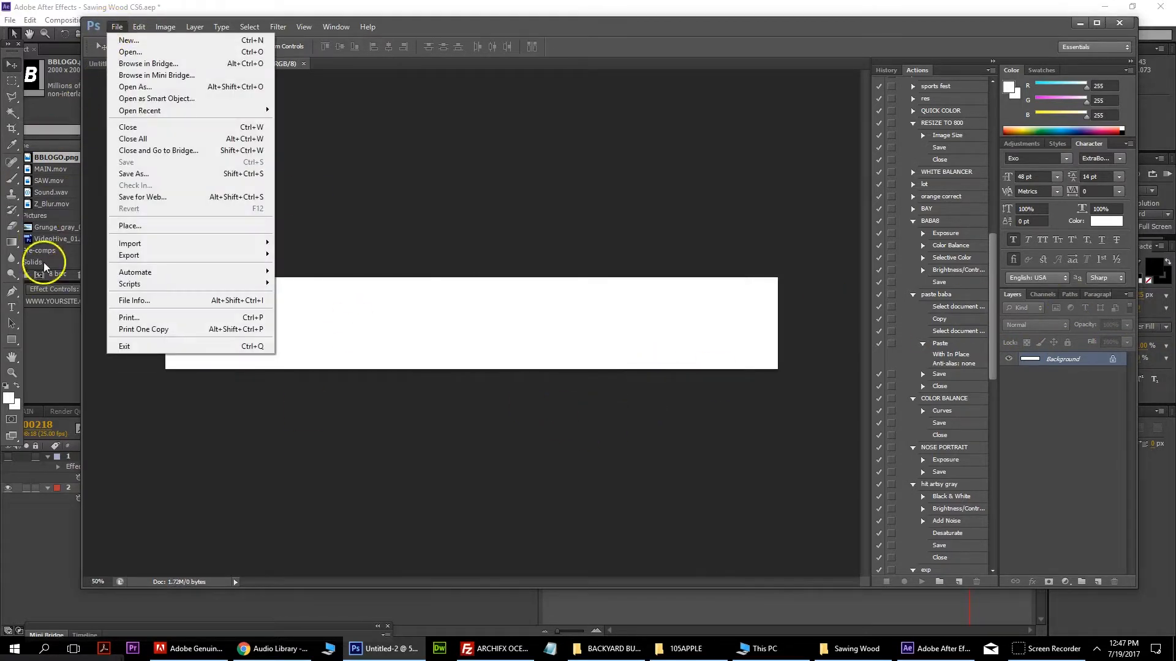
click(10, 310)
drag(172, 282, 770, 366)
click(437, 46)
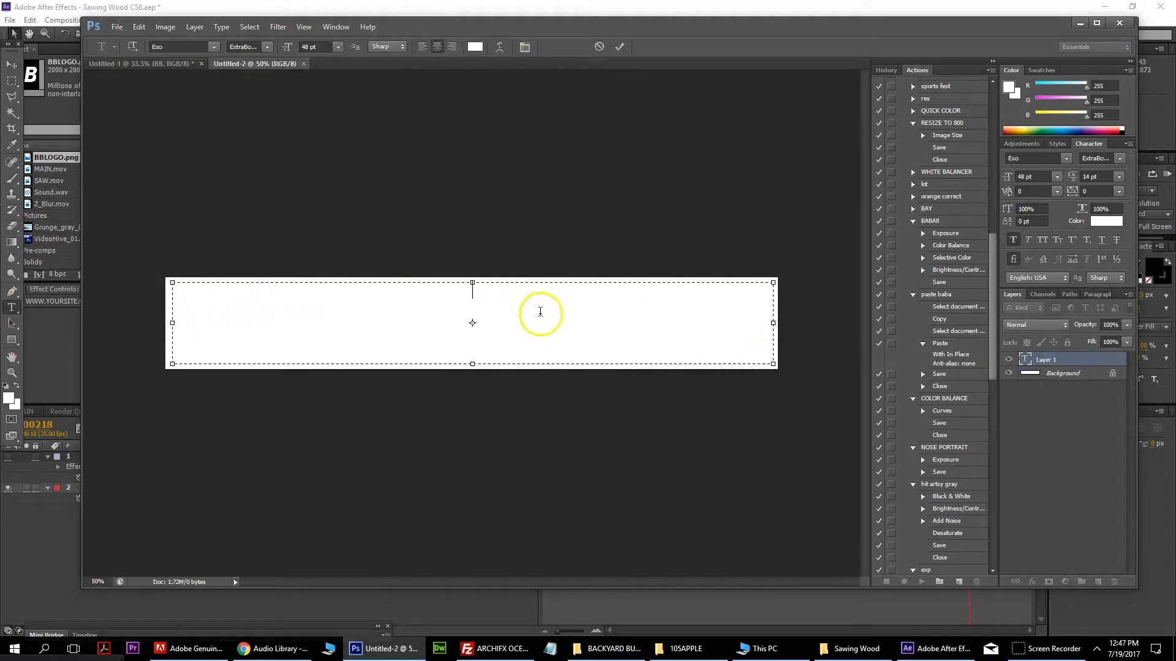
click(475, 47)
drag(634, 273, 554, 380)
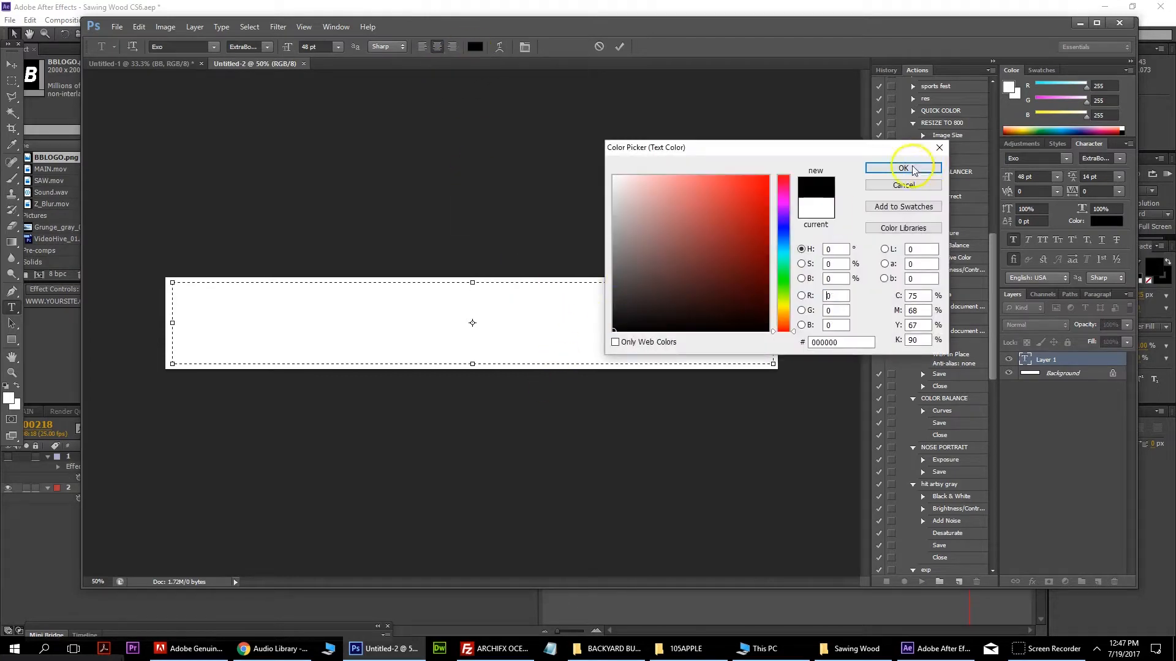
click(901, 163)
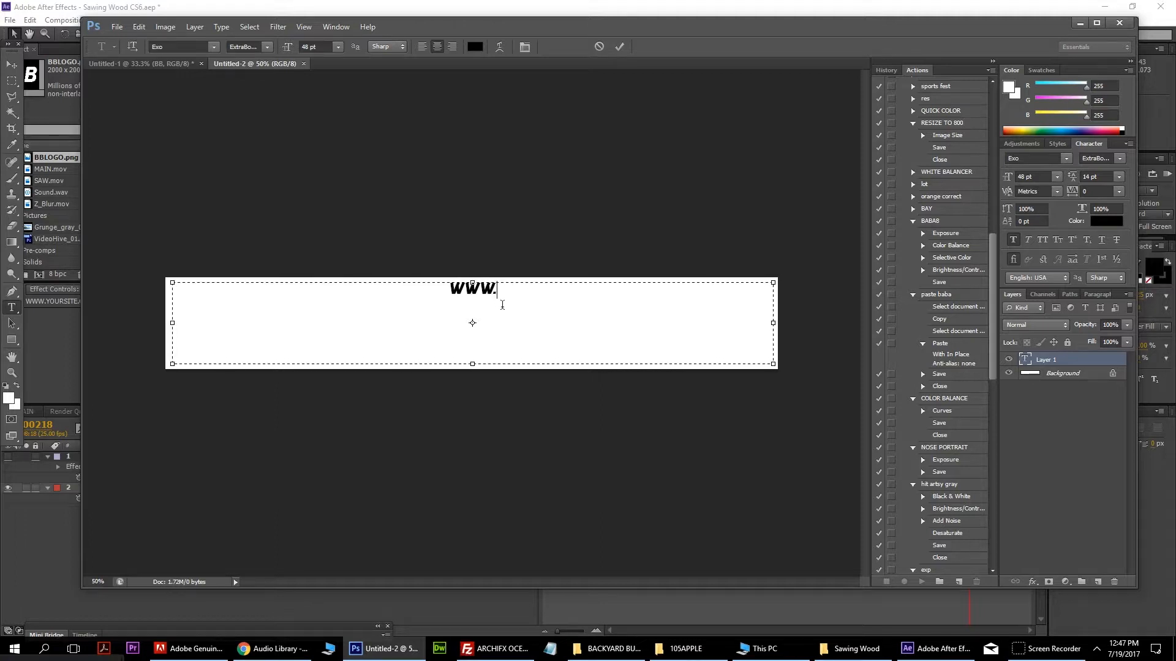
text(YA)
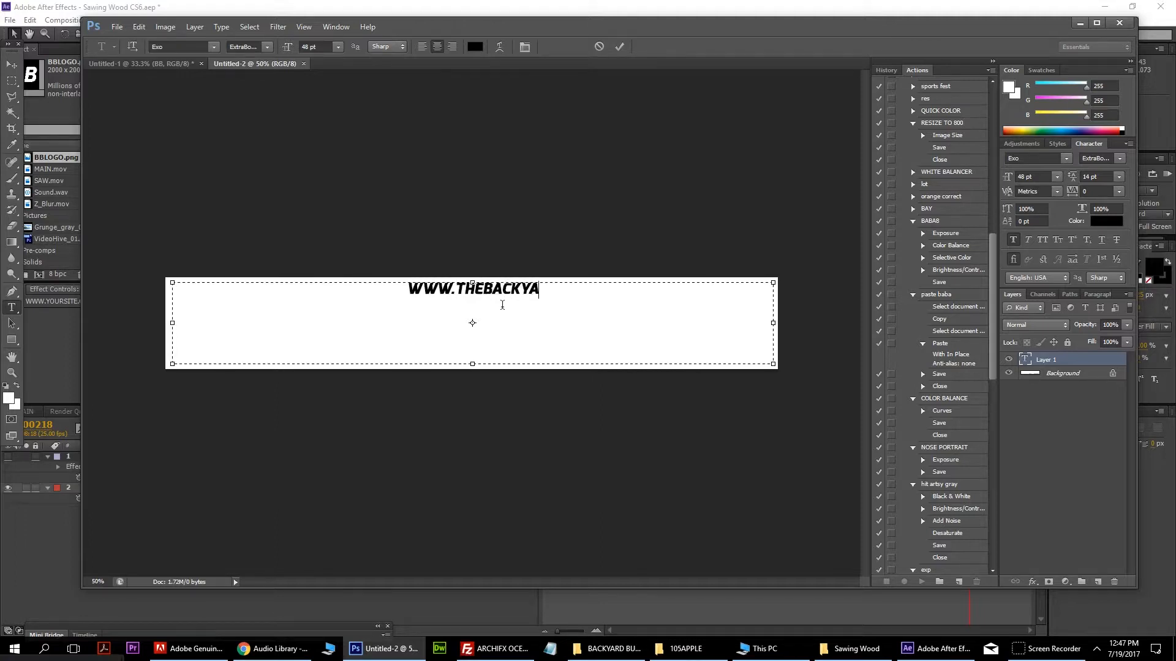
text(RDBUILD ER.COM)
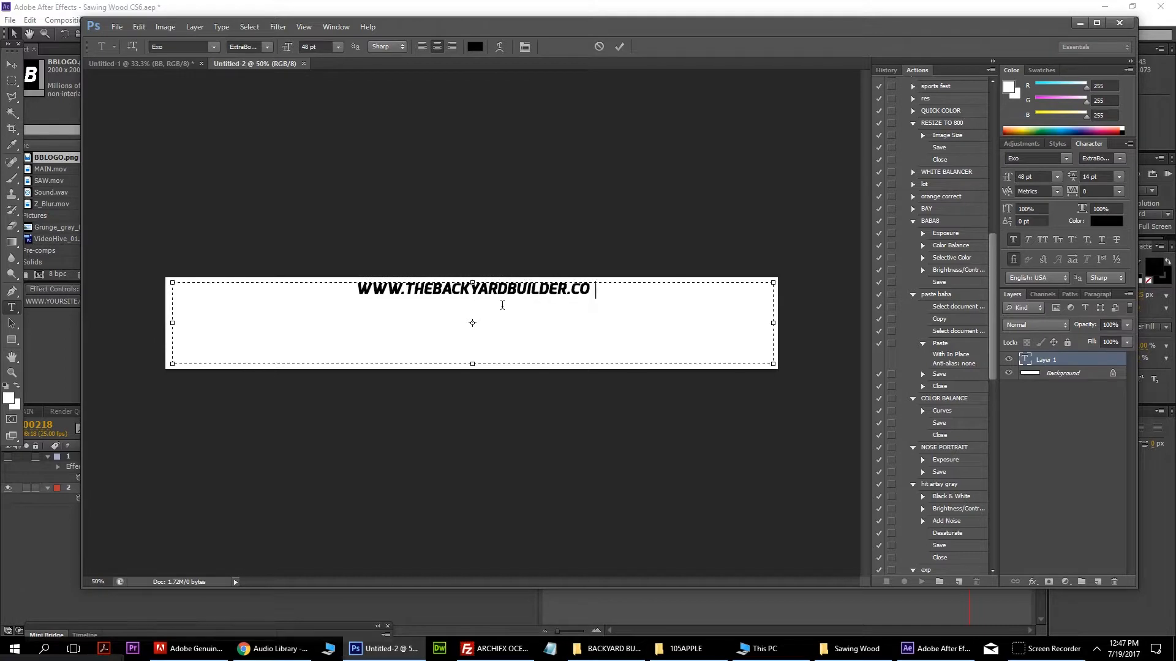
key(ctrl+a)
click(461, 325)
click(395, 78)
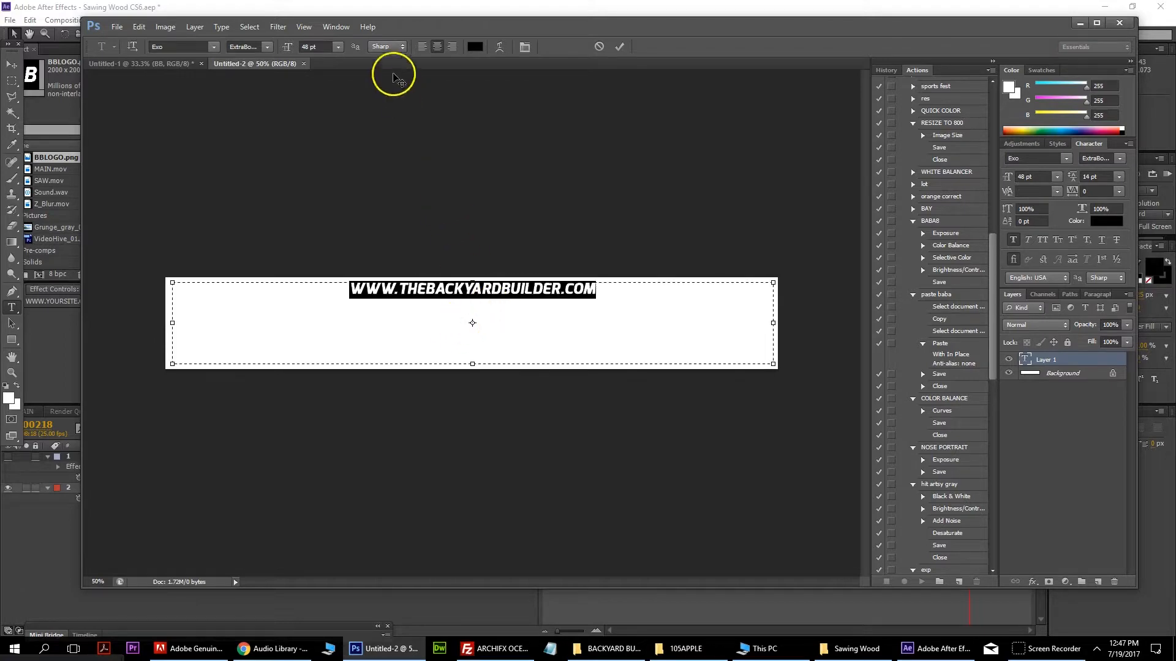
Step: Try several font sizes on the selected website text and set it to 112 pt
click(345, 53)
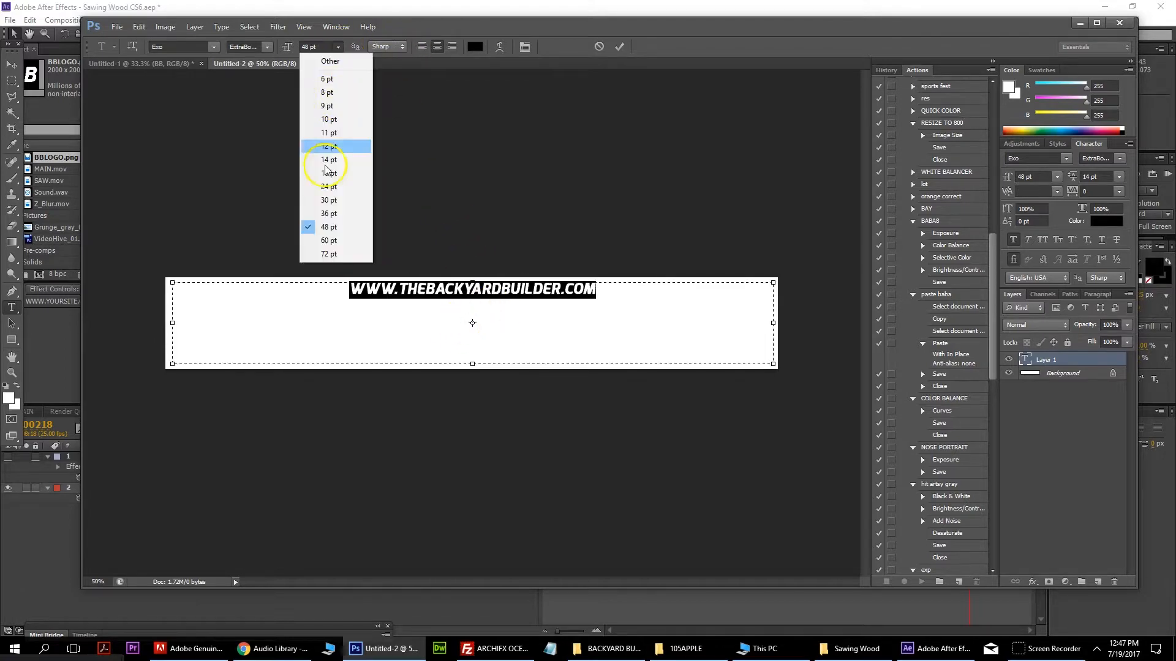
click(316, 251)
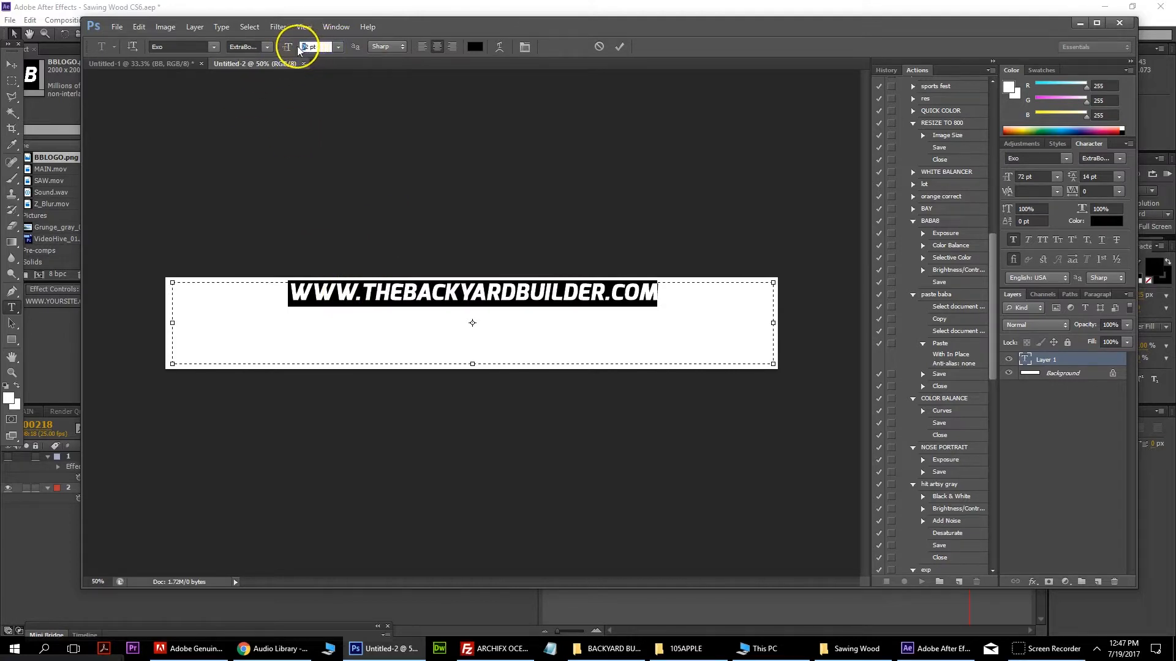
text(122)
key(Return)
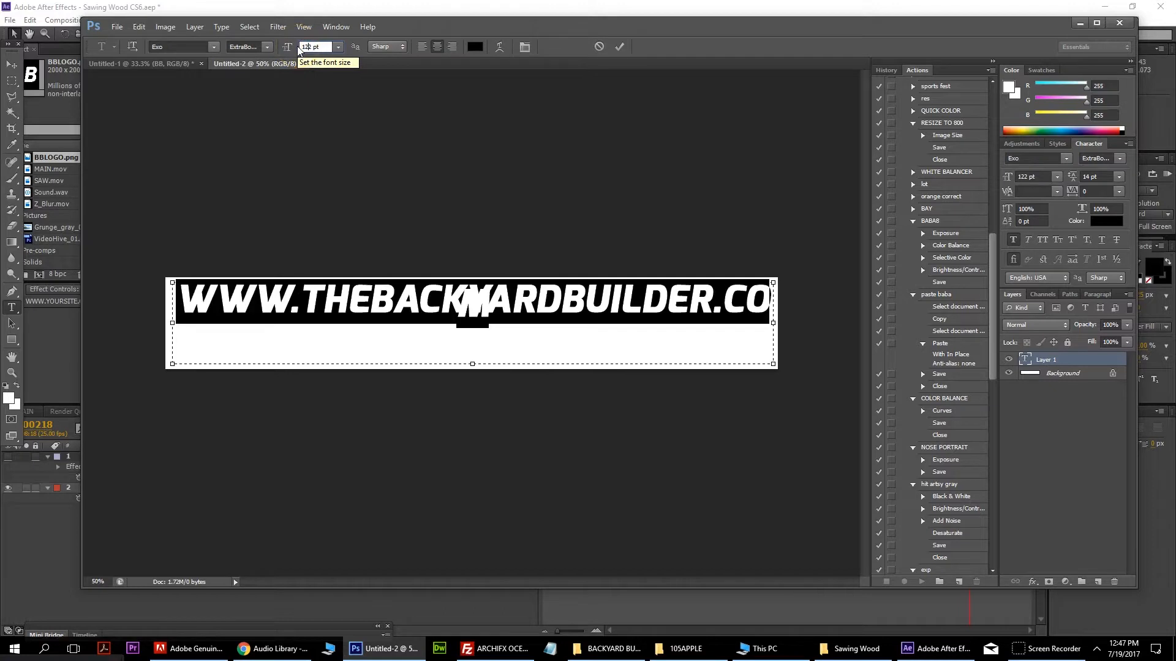
text(12)
key(Return)
text(102)
key(Return)
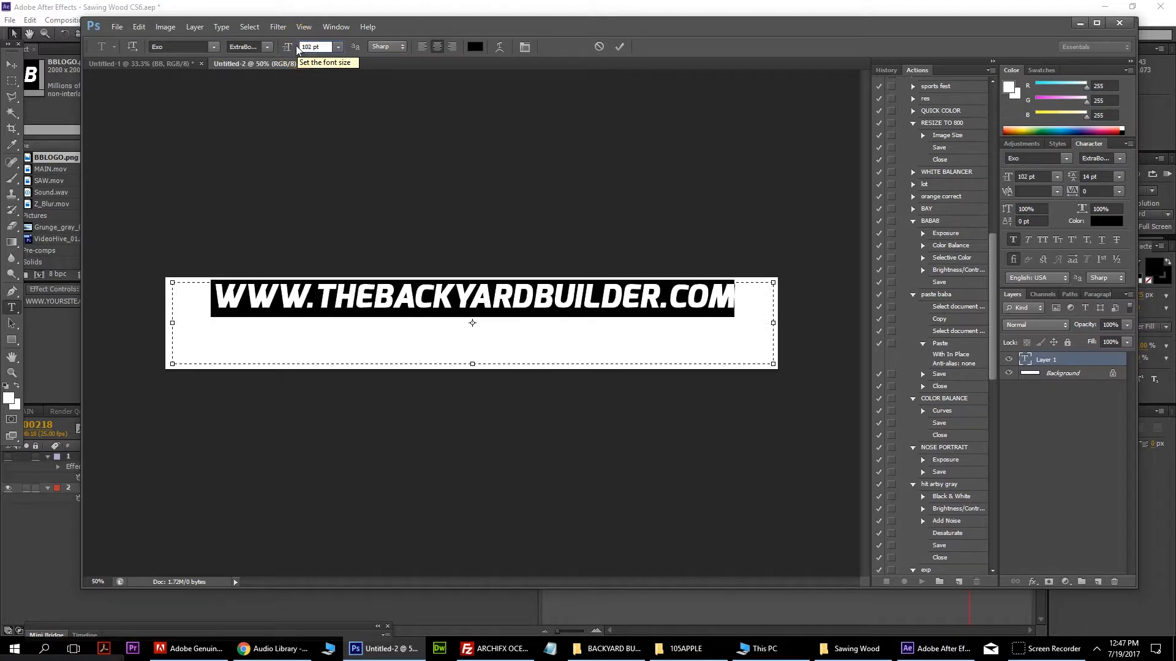
text(112)
key(Return)
Step: Commit the website text and move it down to the vertical middle of the white canvas
click(195, 48)
click(11, 64)
drag(581, 312, 581, 344)
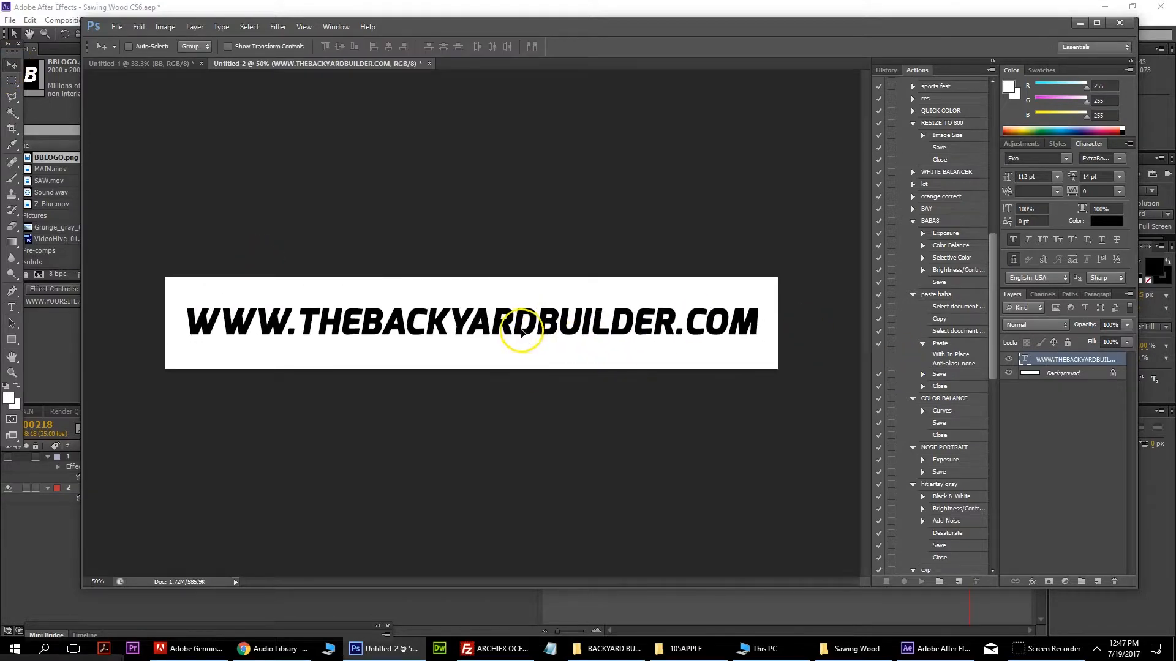
click(936, 648)
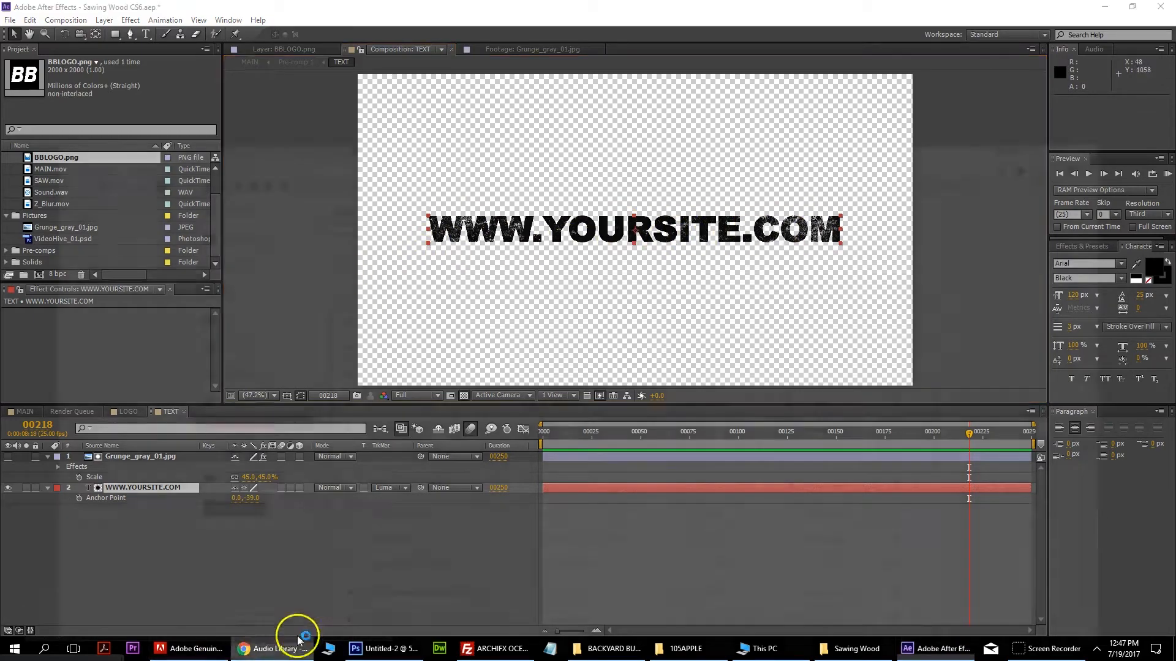
click(288, 649)
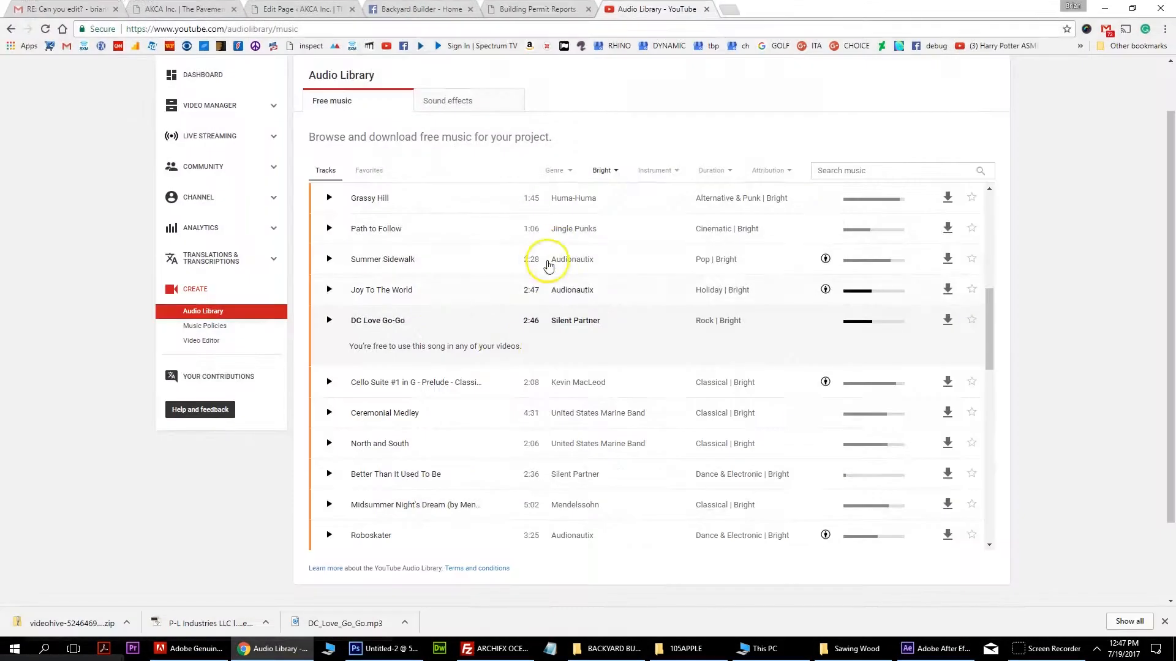
click(481, 650)
click(934, 648)
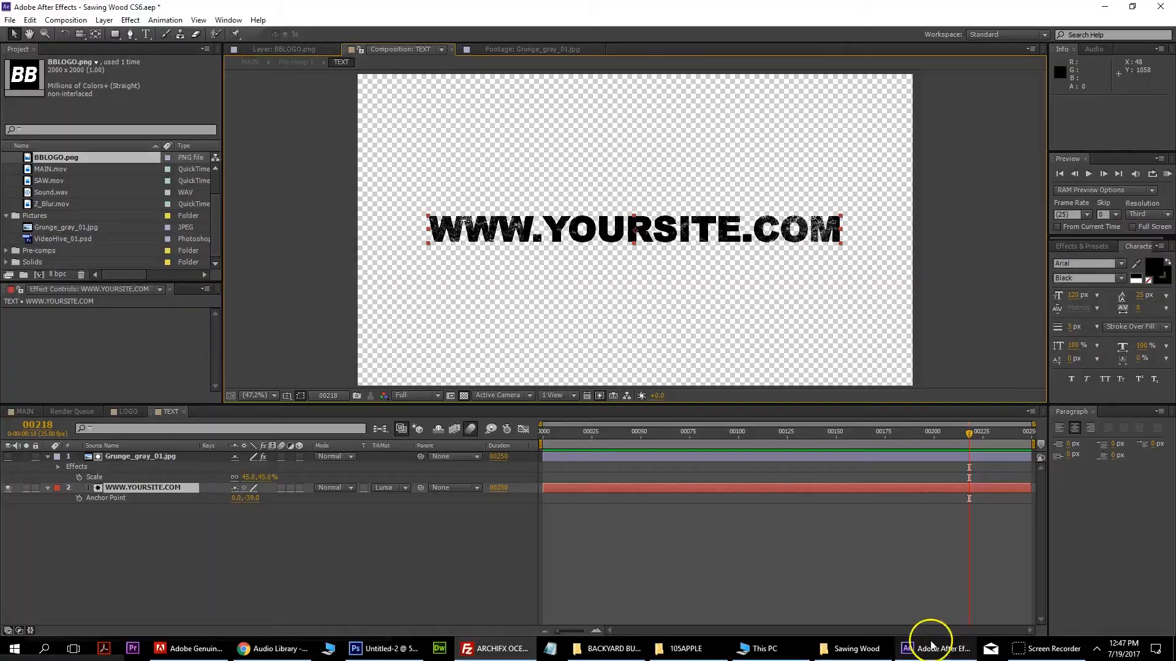
click(392, 649)
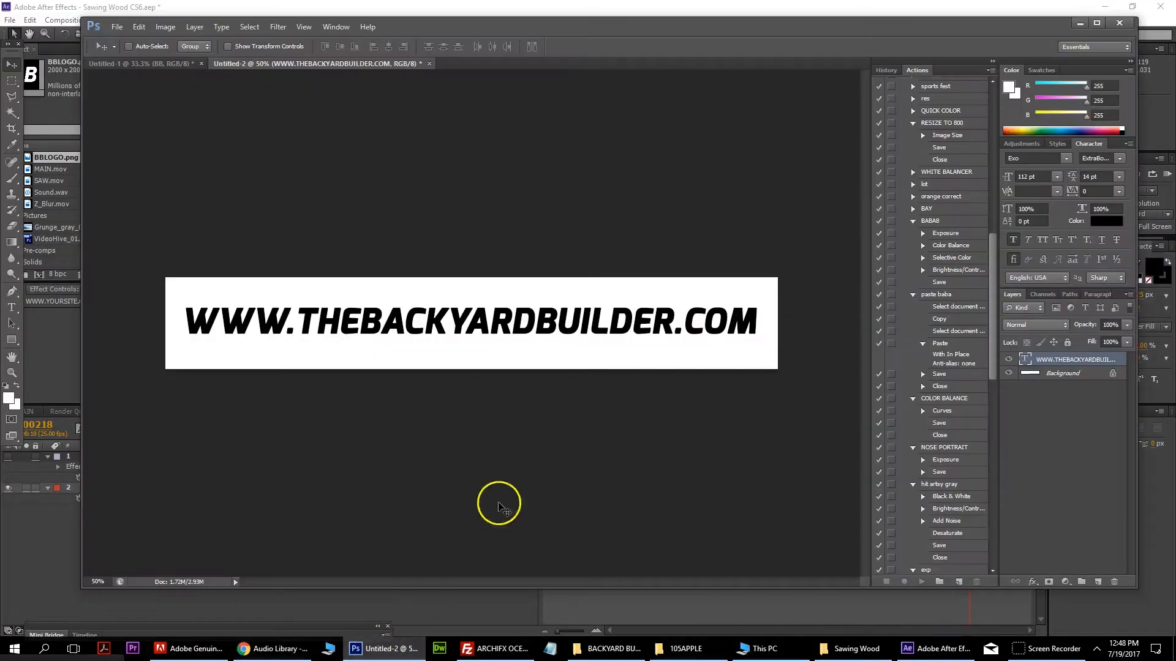
Step: Rasterize the website text layer and select the Background layer
right_click(1122, 362)
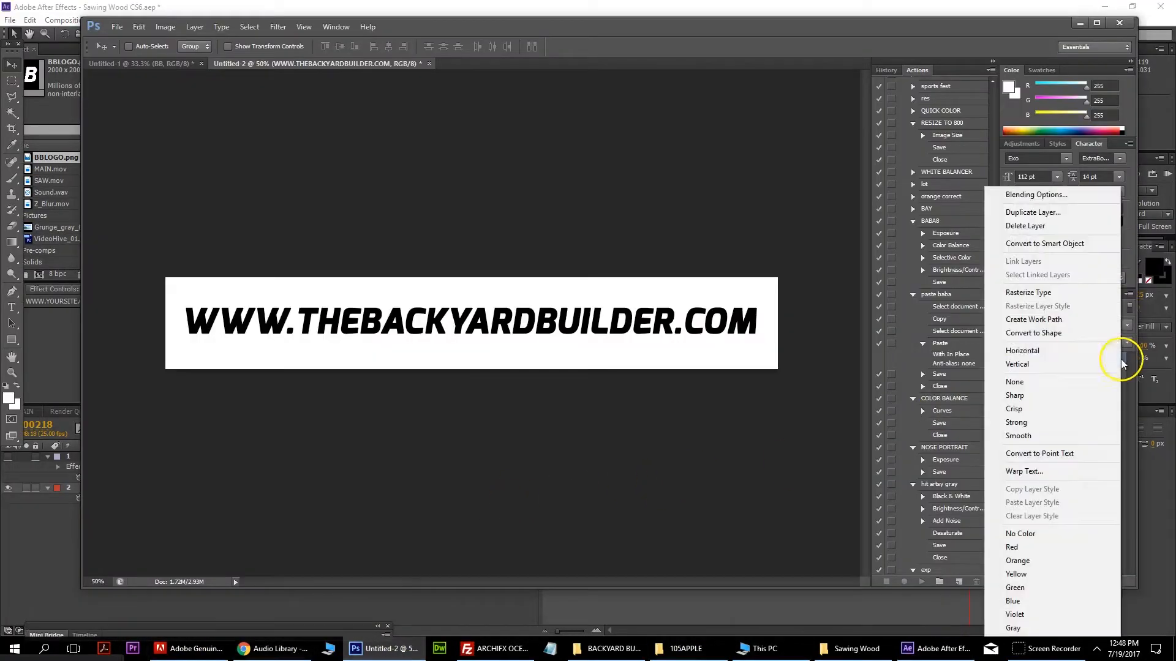
click(1163, 290)
click(1010, 374)
click(1007, 374)
click(1030, 375)
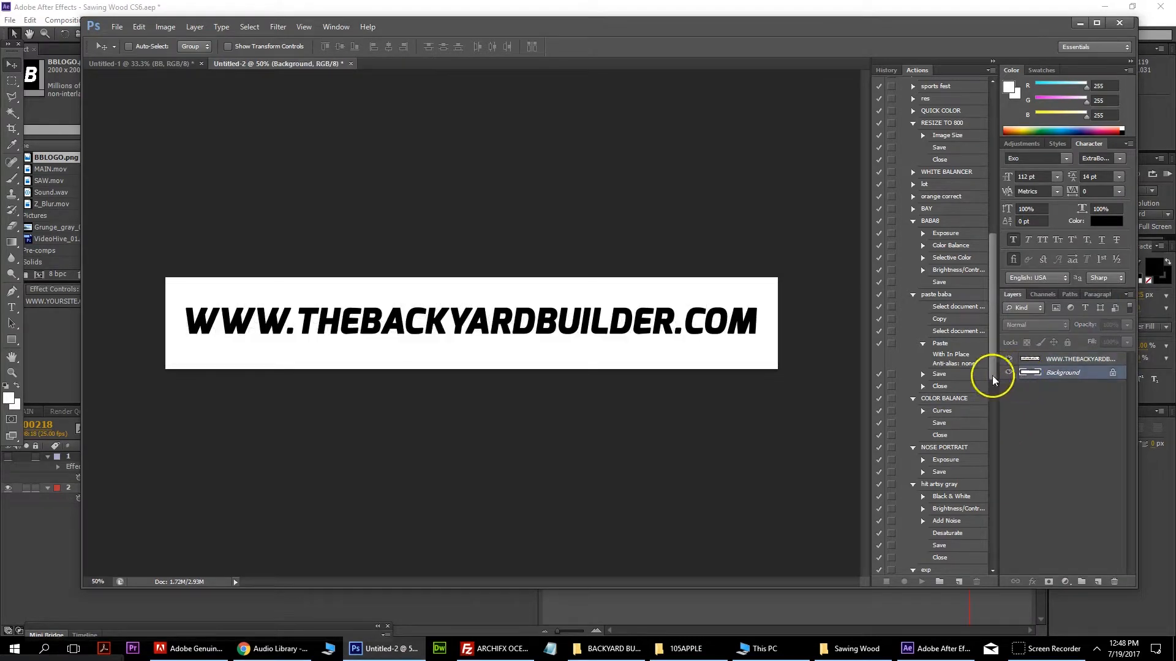
Step: Activate the Brush tool, enlarge its preset picker and display the brush tips as large thumbnails
double_click(641, 18)
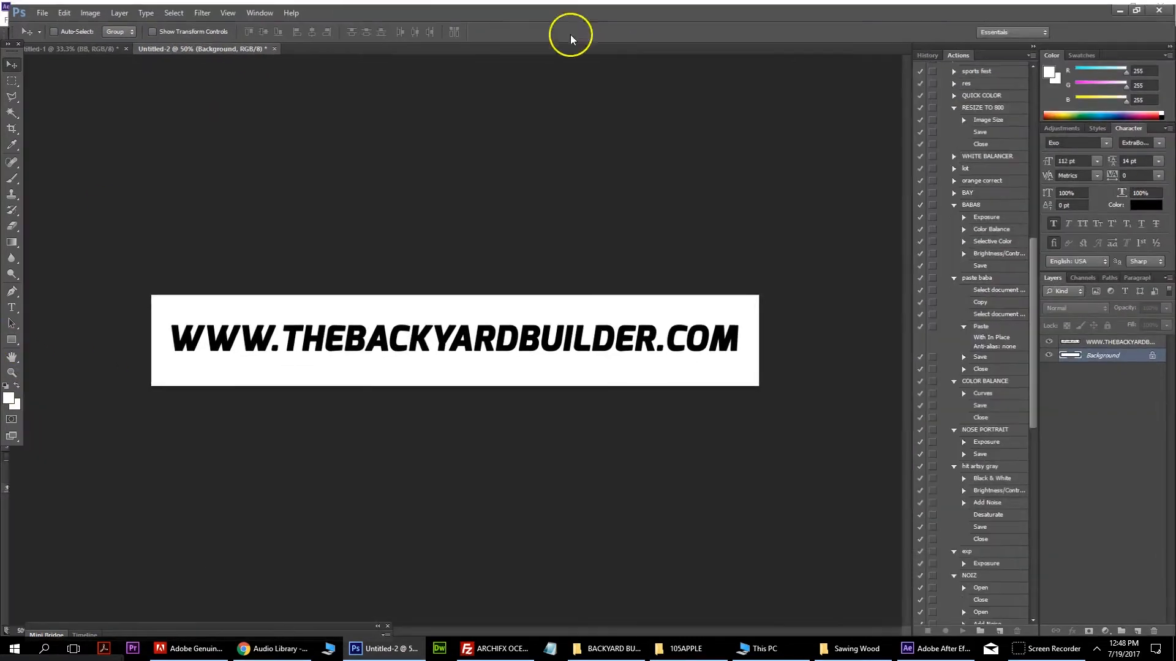
click(11, 372)
click(383, 307)
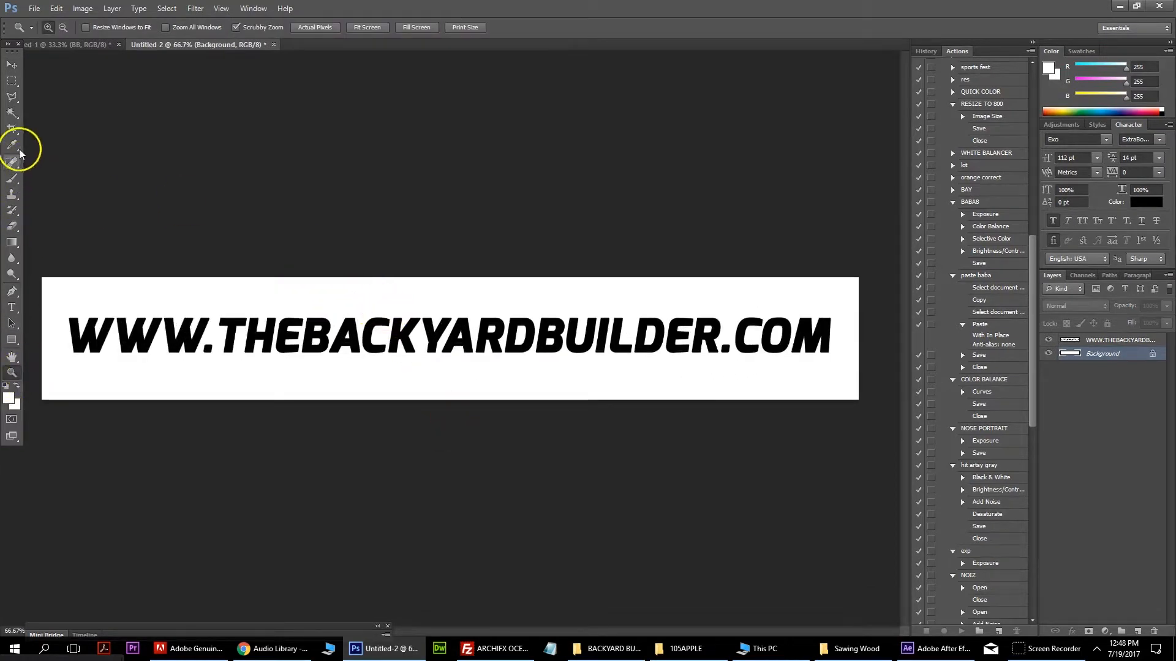
click(16, 184)
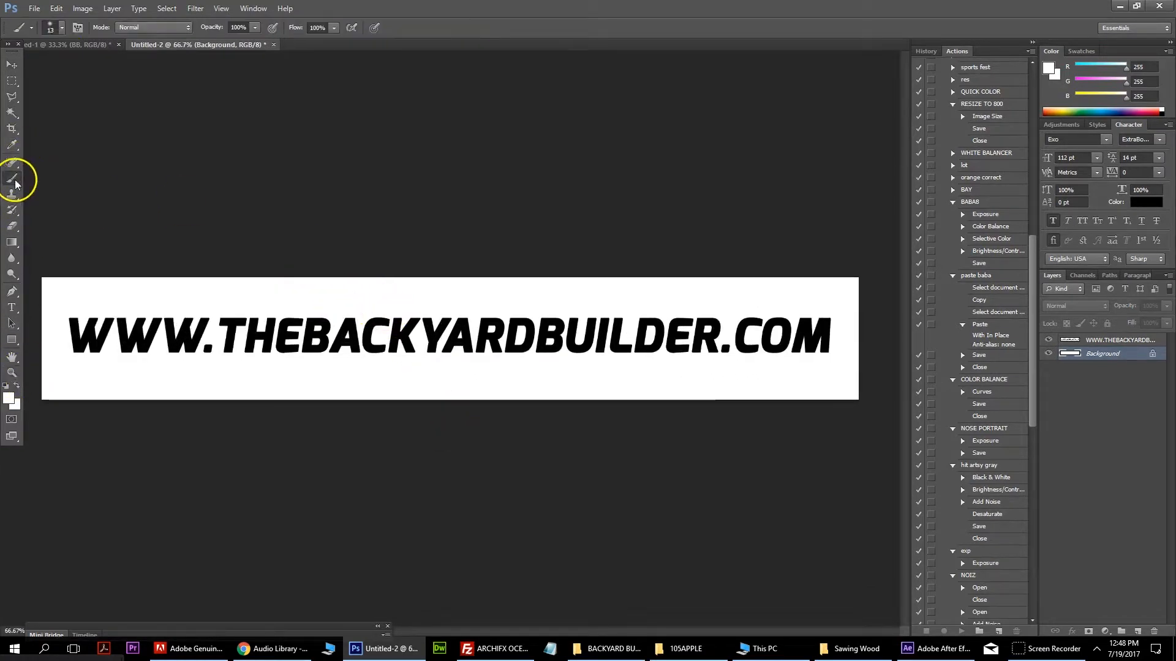
click(62, 29)
drag(165, 195, 450, 370)
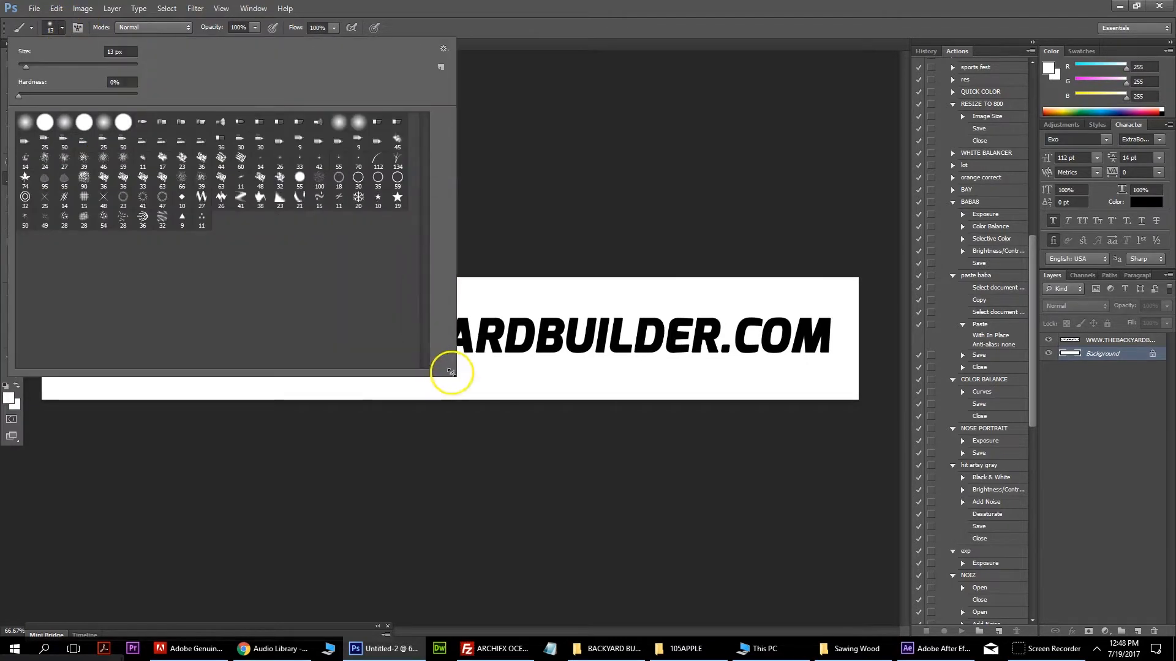
click(447, 57)
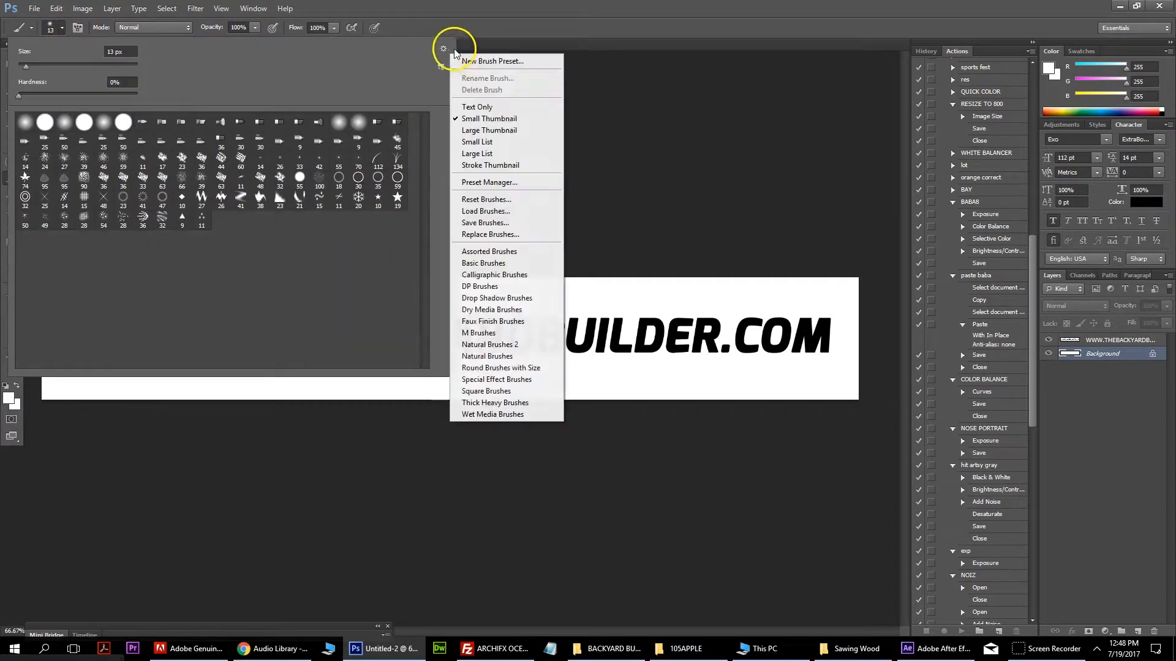
click(518, 129)
scroll(315, 282, down, 1)
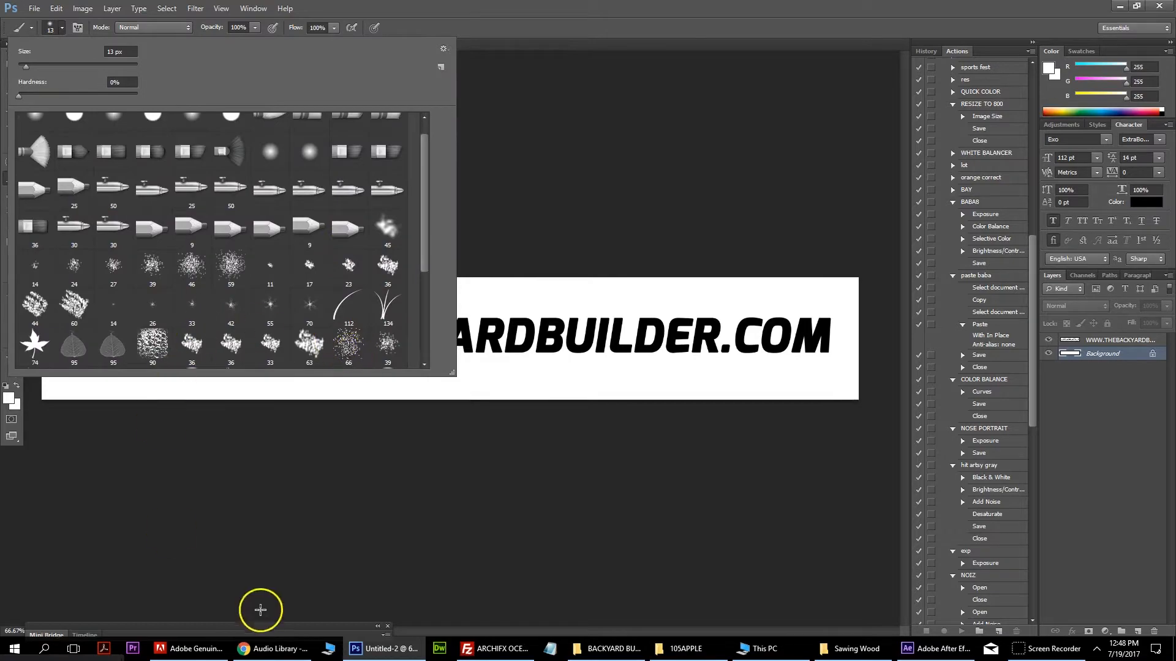
Step: Switch to After Effects to examine the worn texture of the placeholder lettering, and return to Photoshop
click(912, 648)
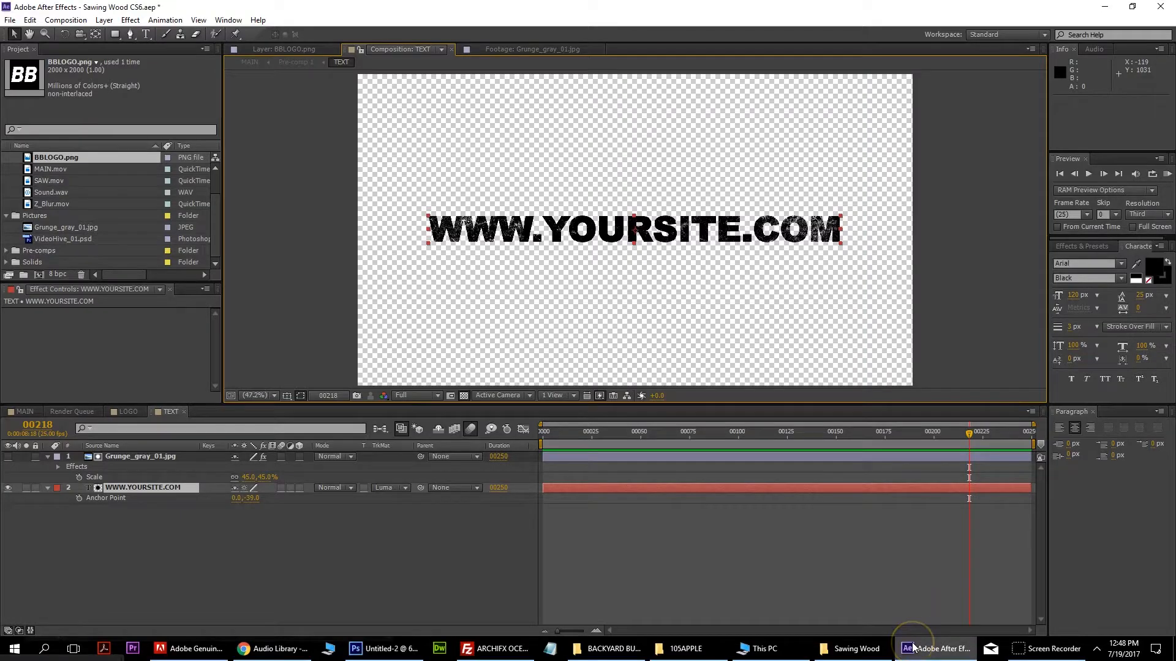
click(912, 648)
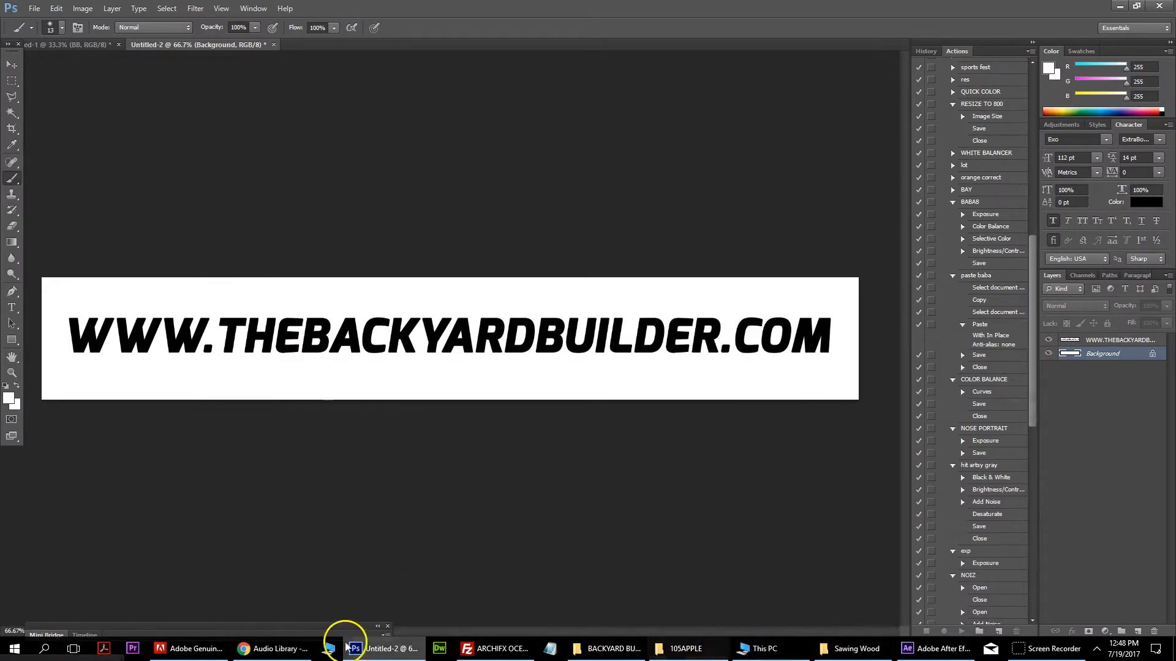
click(375, 648)
click(375, 648)
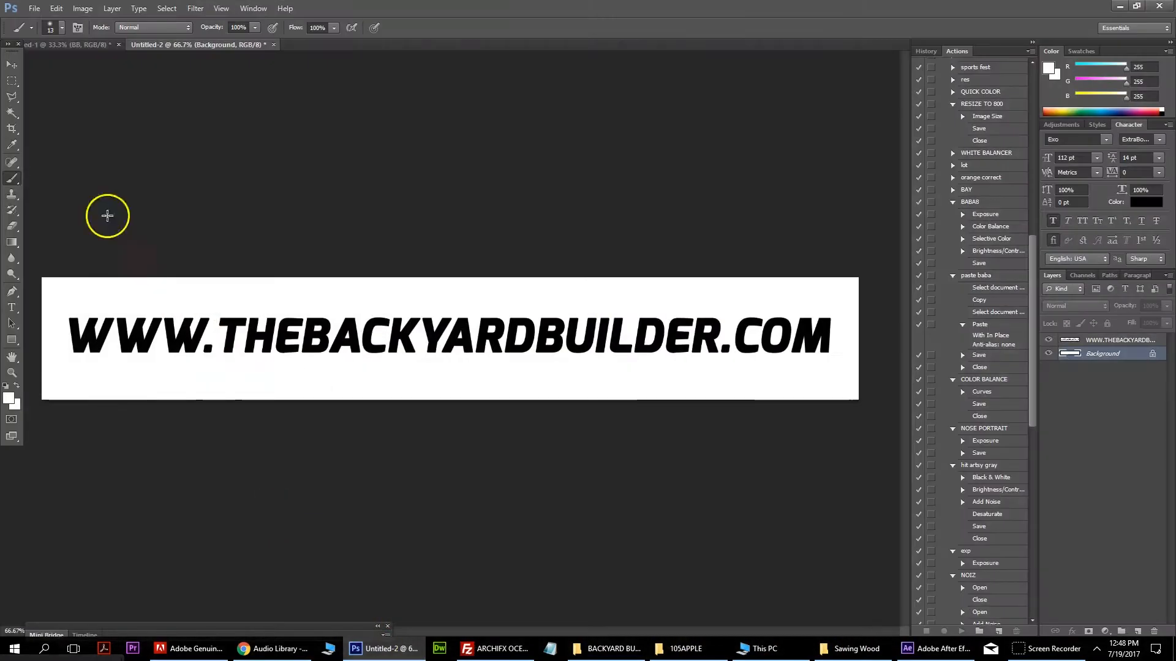
Step: Choose a speckled spatter brush tip and set its size to 97 px
click(62, 29)
scroll(295, 294, down, 1)
click(349, 306)
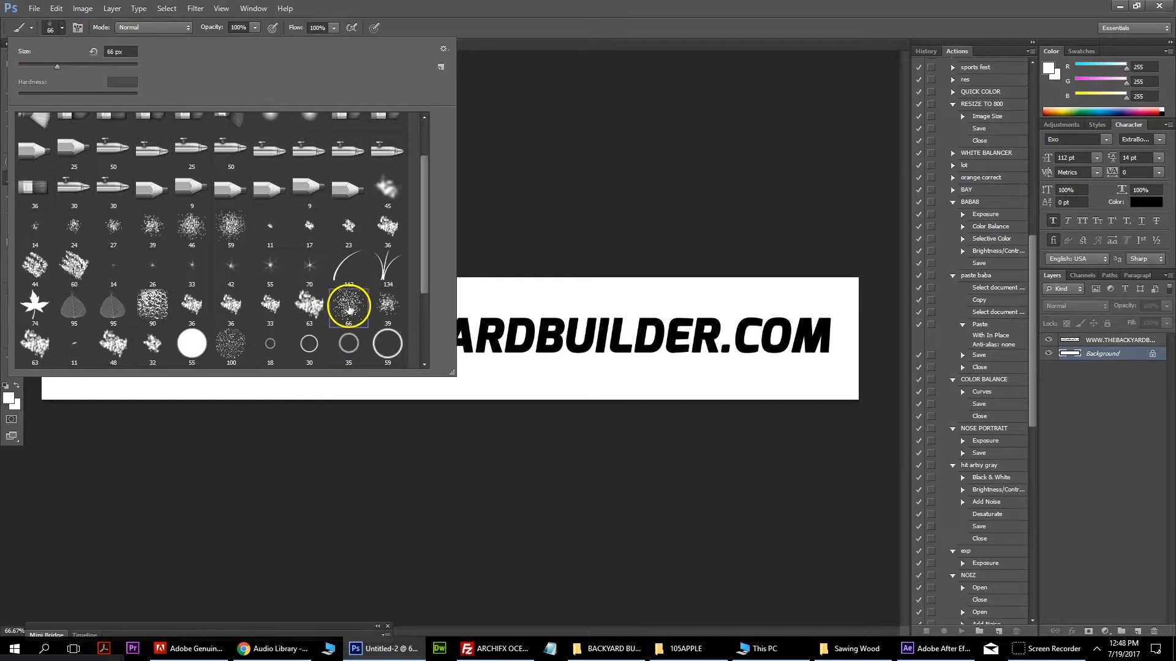
scroll(331, 287, down, 1)
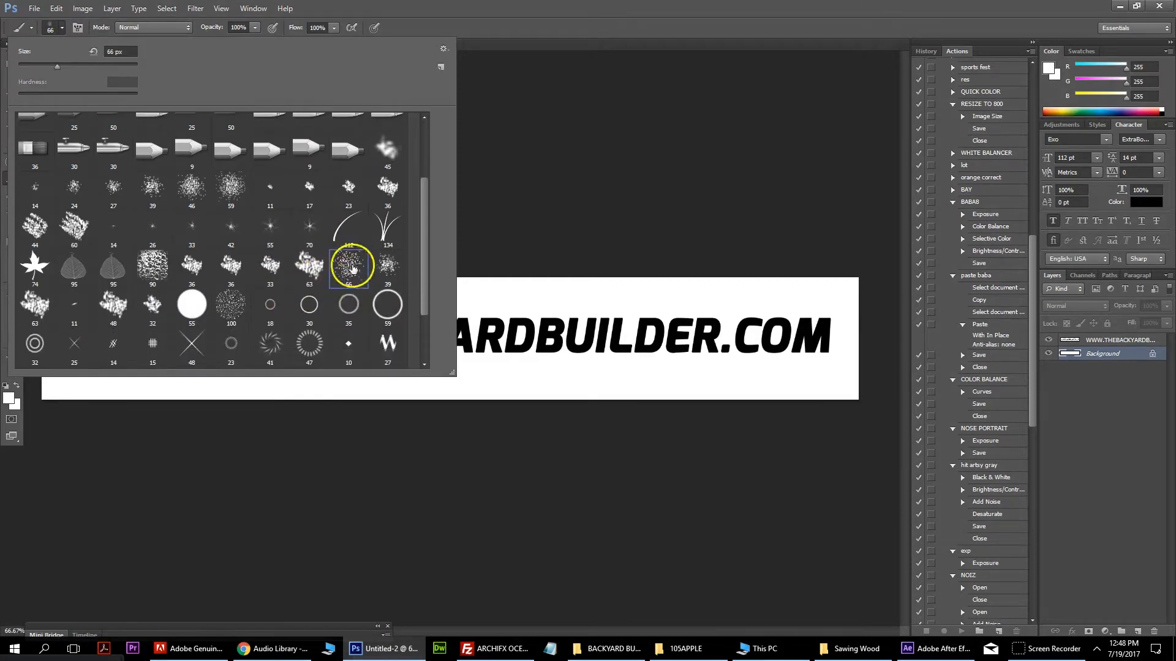
click(387, 287)
click(511, 9)
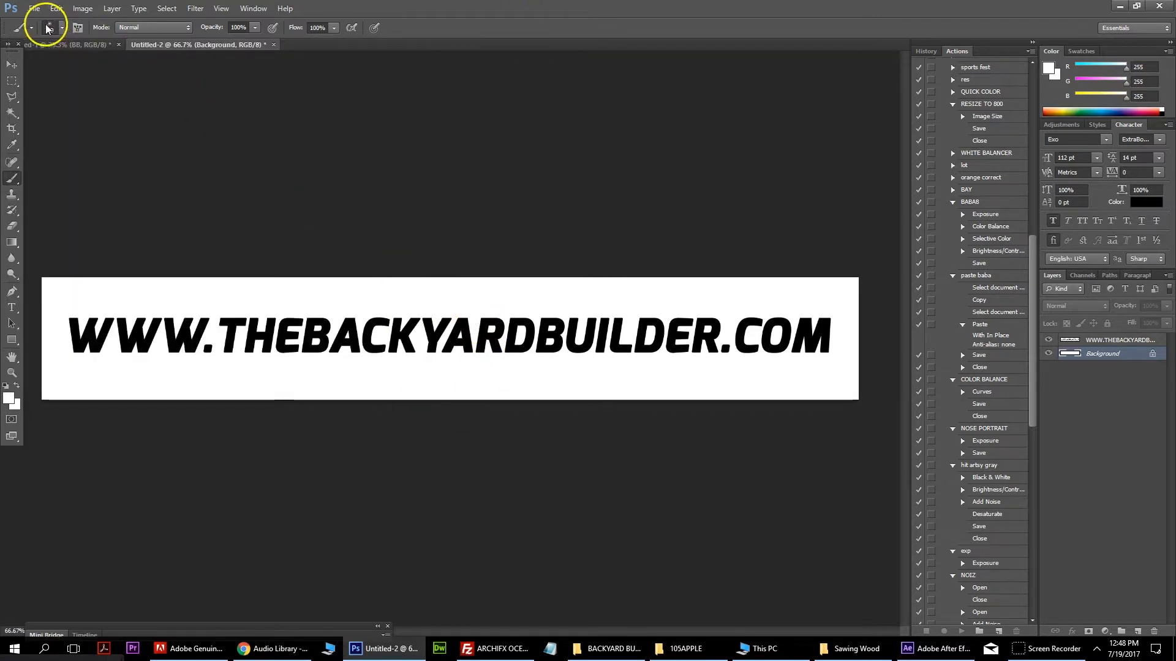
click(63, 30)
drag(249, 21, 375, 26)
Step: Undo a test dab on the lettering and set the brush to 57% opacity and 46% flow
click(423, 334)
key(ctrl+z)
click(254, 28)
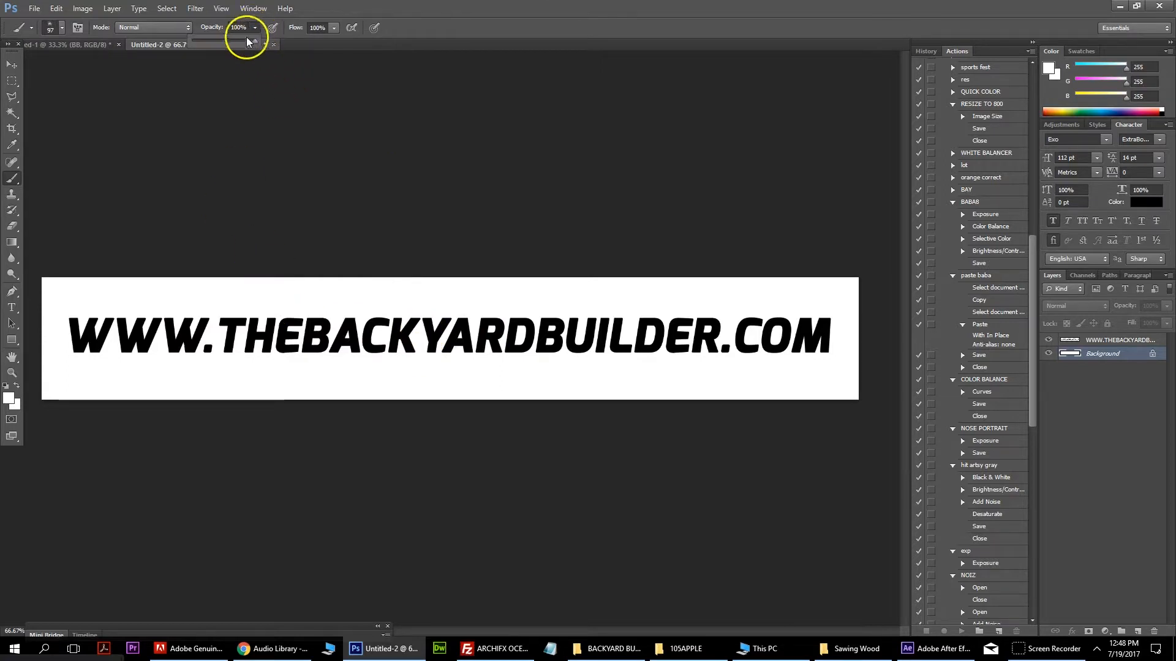
click(334, 28)
click(299, 42)
Step: Select the rasterized website text layer and brush white speckles over the third W and the T
mouse_move(157, 303)
mouse_down()
mouse_move(148, 334)
mouse_move(121, 346)
mouse_up()
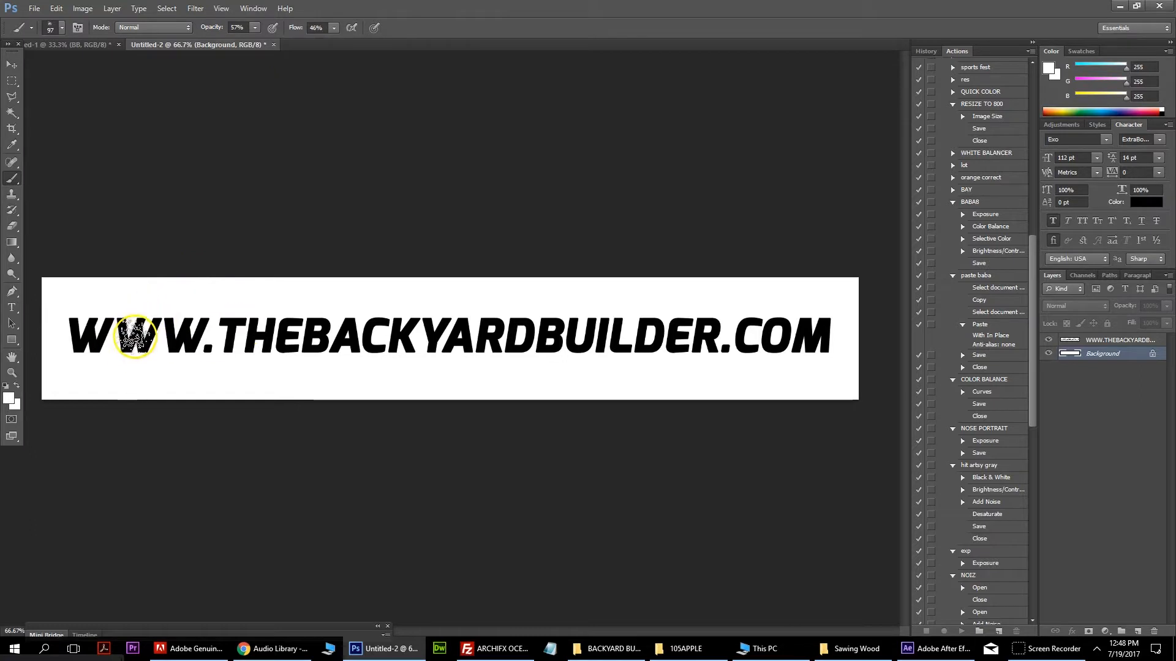
click(1055, 341)
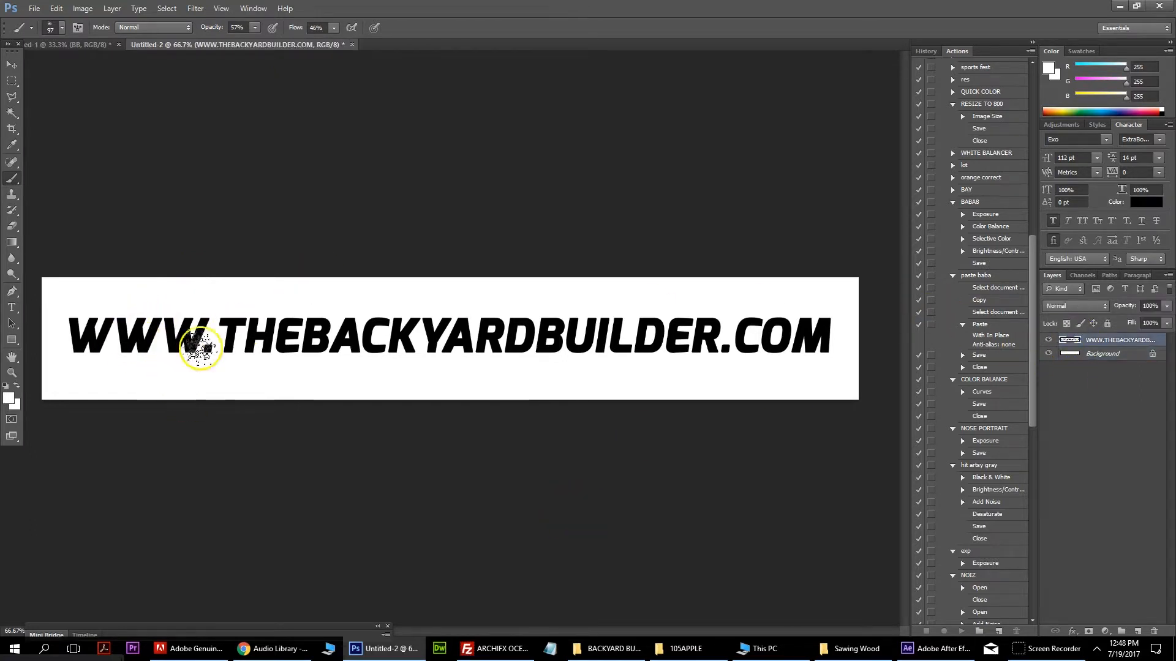
mouse_move(157, 331)
mouse_down()
mouse_move(202, 346)
mouse_move(171, 331)
mouse_move(231, 335)
mouse_up()
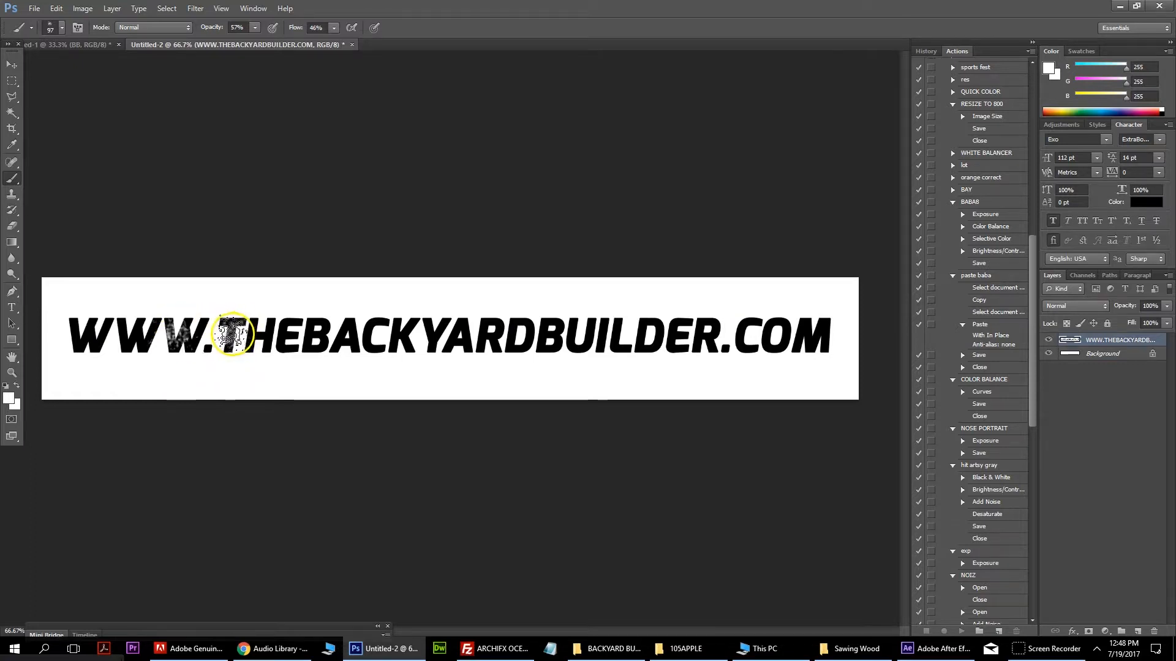
Step: Set the brush flow to 82% and paint white speckles across the whole website address to distress the letters
mouse_move(331, 32)
mouse_down()
mouse_move(336, 52)
mouse_move(354, 39)
mouse_up()
drag(314, 331, 298, 334)
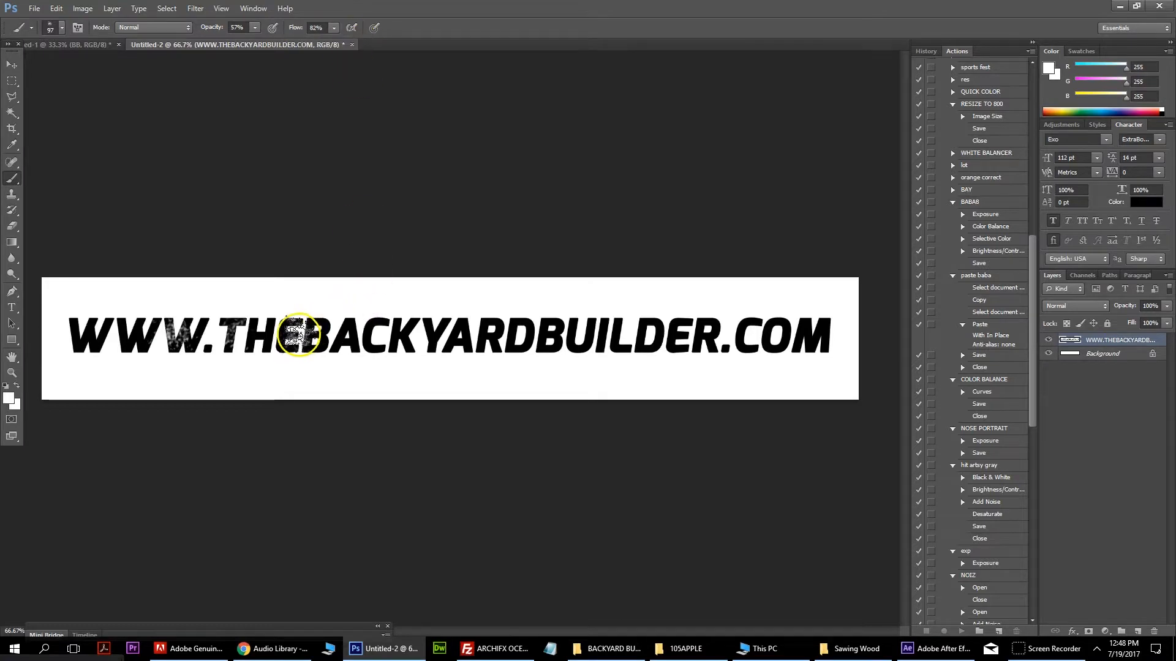
mouse_move(311, 319)
mouse_down()
mouse_move(404, 336)
mouse_move(342, 336)
mouse_move(551, 336)
mouse_move(516, 342)
mouse_move(504, 341)
mouse_move(559, 328)
mouse_move(681, 334)
mouse_move(698, 324)
mouse_move(688, 315)
mouse_move(840, 341)
mouse_move(730, 338)
mouse_up()
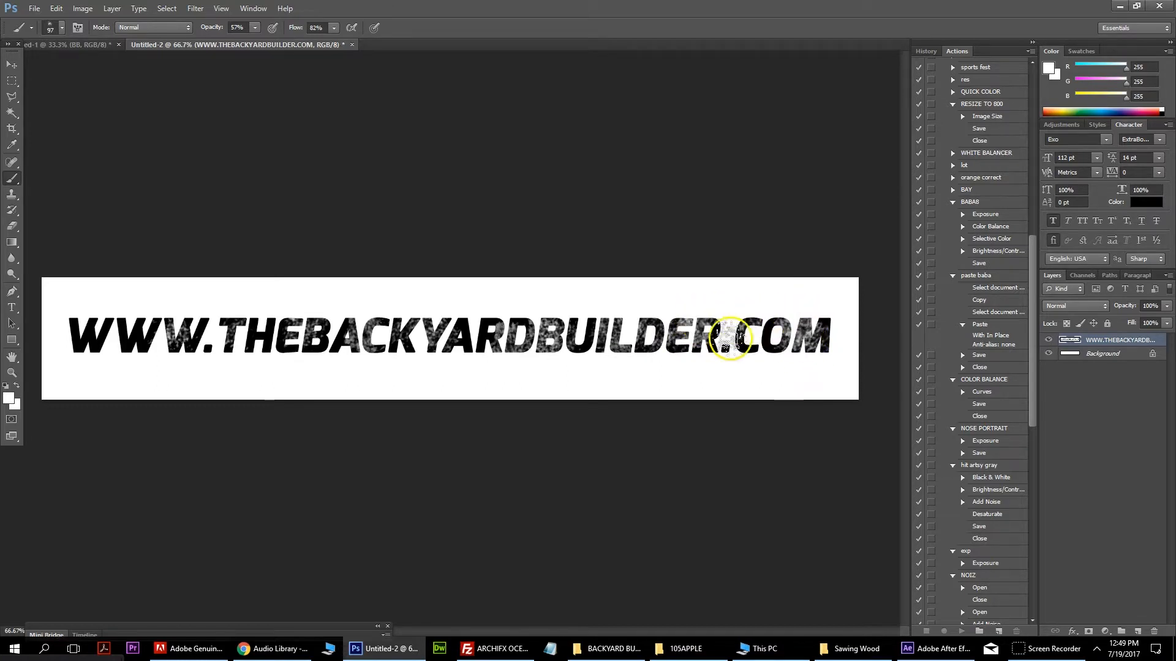
mouse_move(49, 337)
mouse_down()
mouse_move(86, 328)
mouse_move(127, 343)
mouse_move(68, 319)
mouse_move(427, 347)
mouse_move(457, 332)
mouse_move(289, 349)
mouse_move(550, 351)
mouse_move(490, 324)
mouse_move(582, 315)
mouse_move(590, 338)
mouse_move(641, 329)
mouse_move(794, 344)
mouse_move(759, 354)
mouse_move(769, 349)
mouse_move(580, 344)
mouse_move(592, 341)
mouse_move(437, 361)
mouse_move(421, 352)
mouse_move(420, 363)
mouse_move(144, 349)
mouse_move(231, 314)
mouse_move(417, 331)
mouse_move(384, 339)
mouse_move(782, 354)
mouse_move(740, 362)
mouse_up()
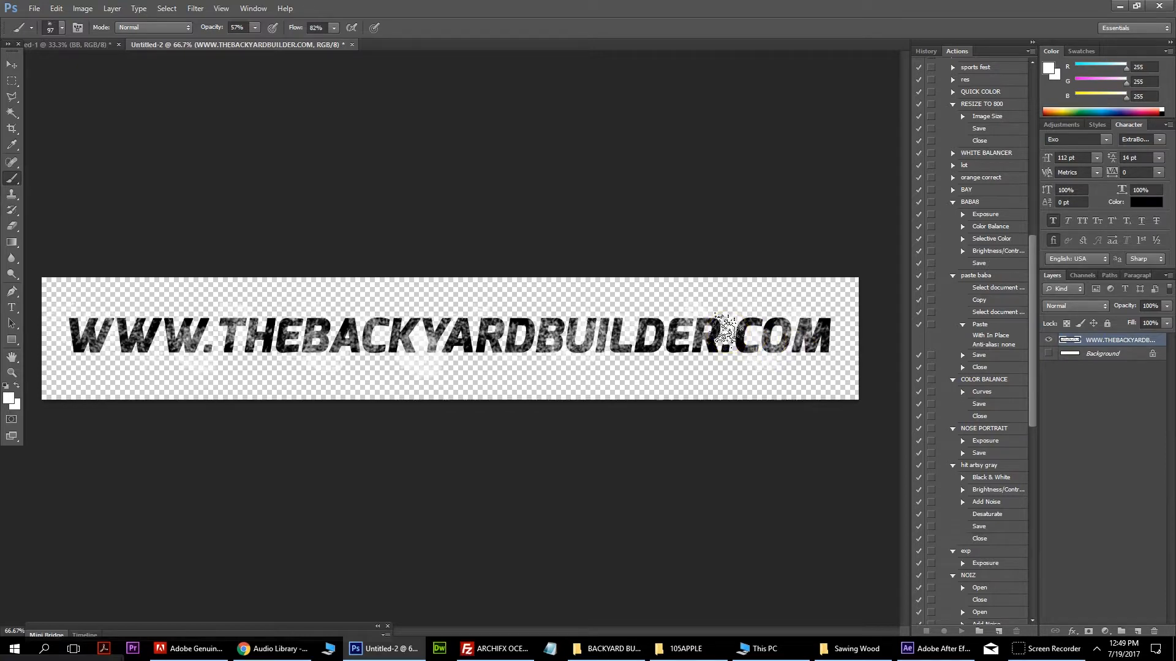
double_click(1070, 343)
click(897, 209)
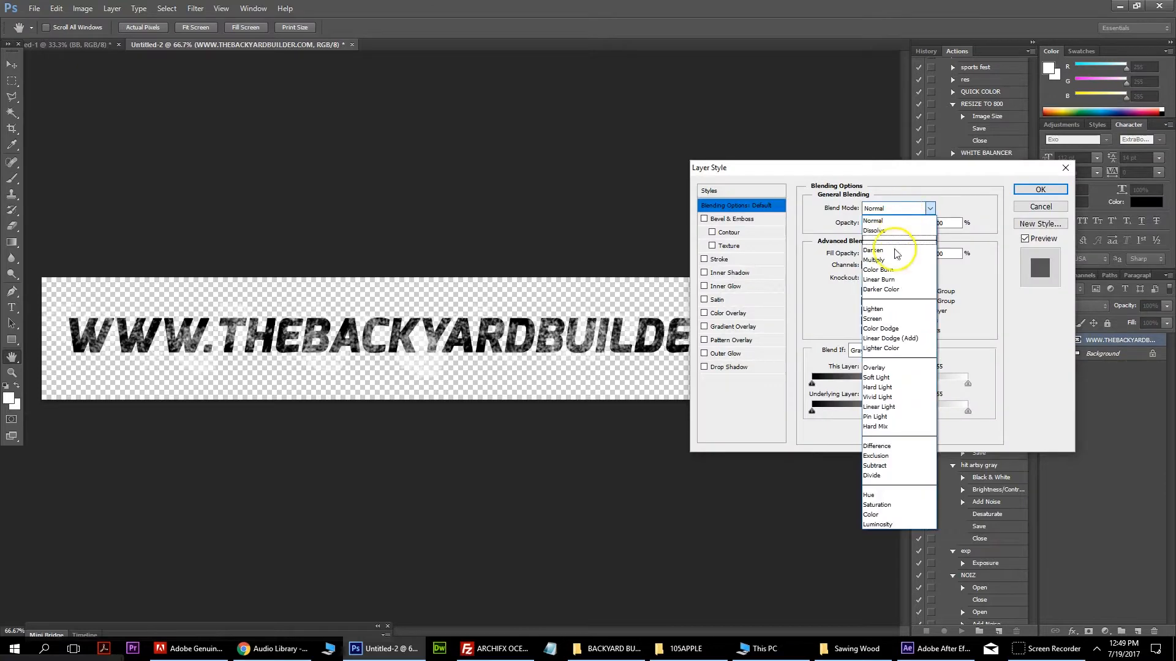
click(901, 319)
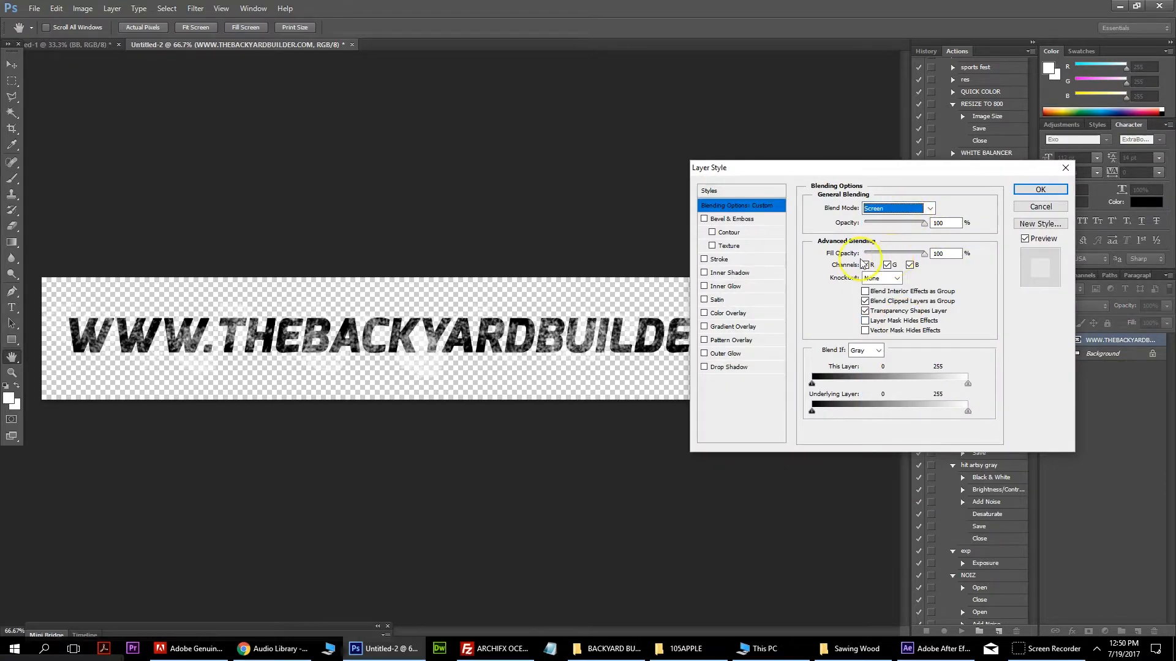
click(1019, 210)
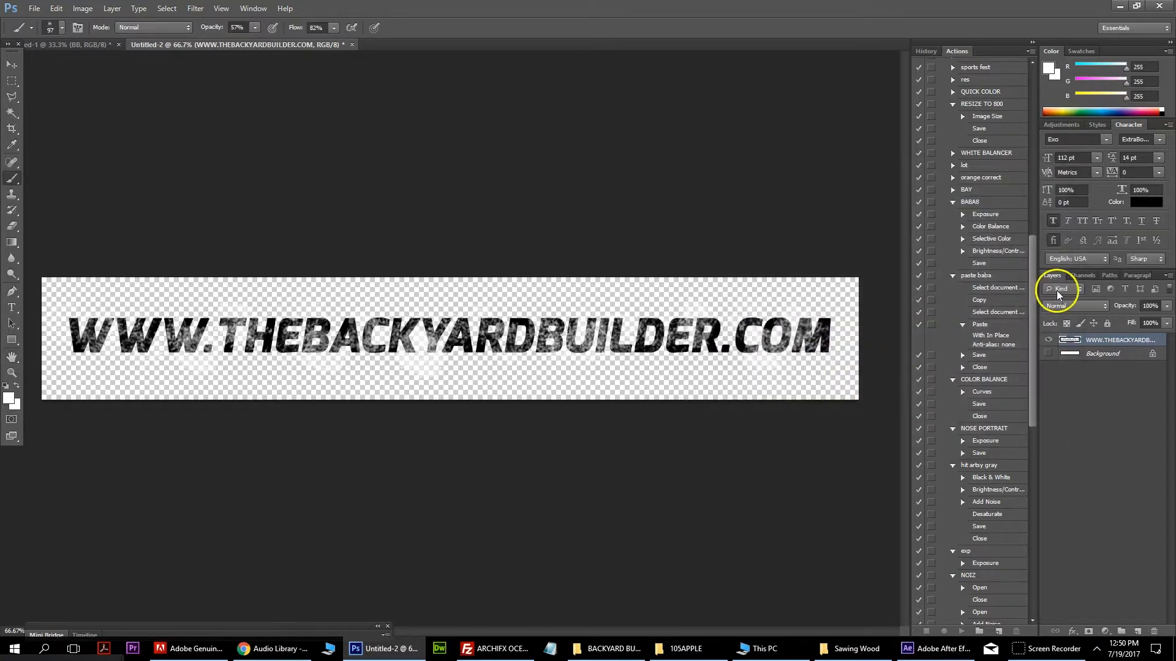
Step: Toggle the text layer's visibility to check it and show the white Background layer again
click(1048, 339)
click(1049, 340)
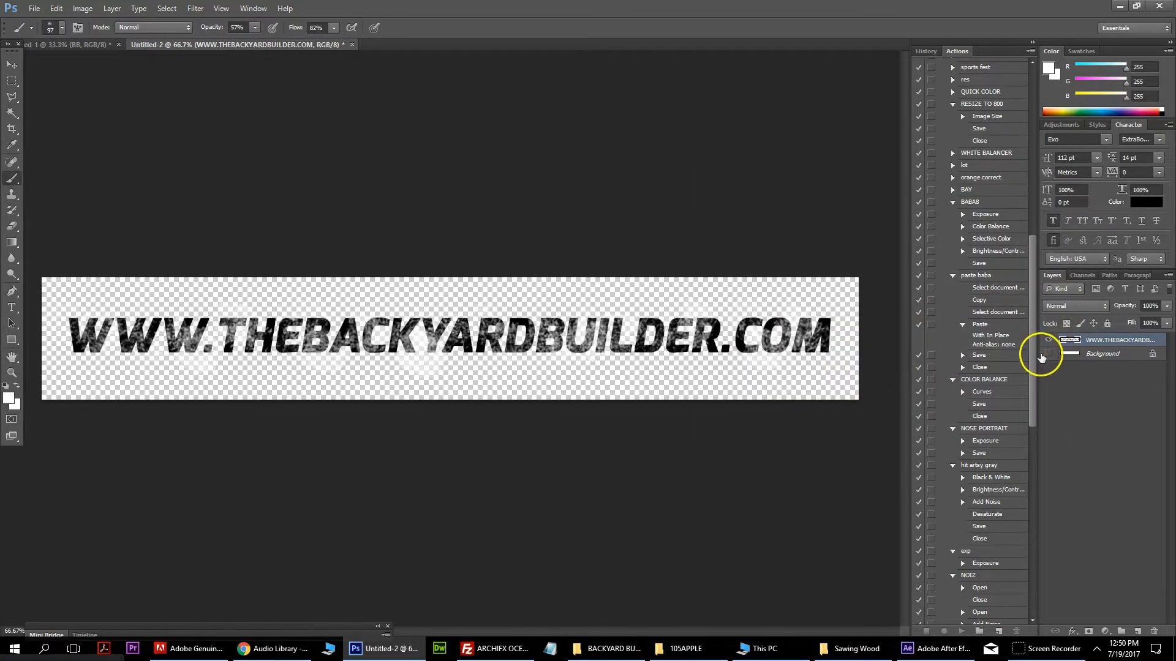
click(1049, 354)
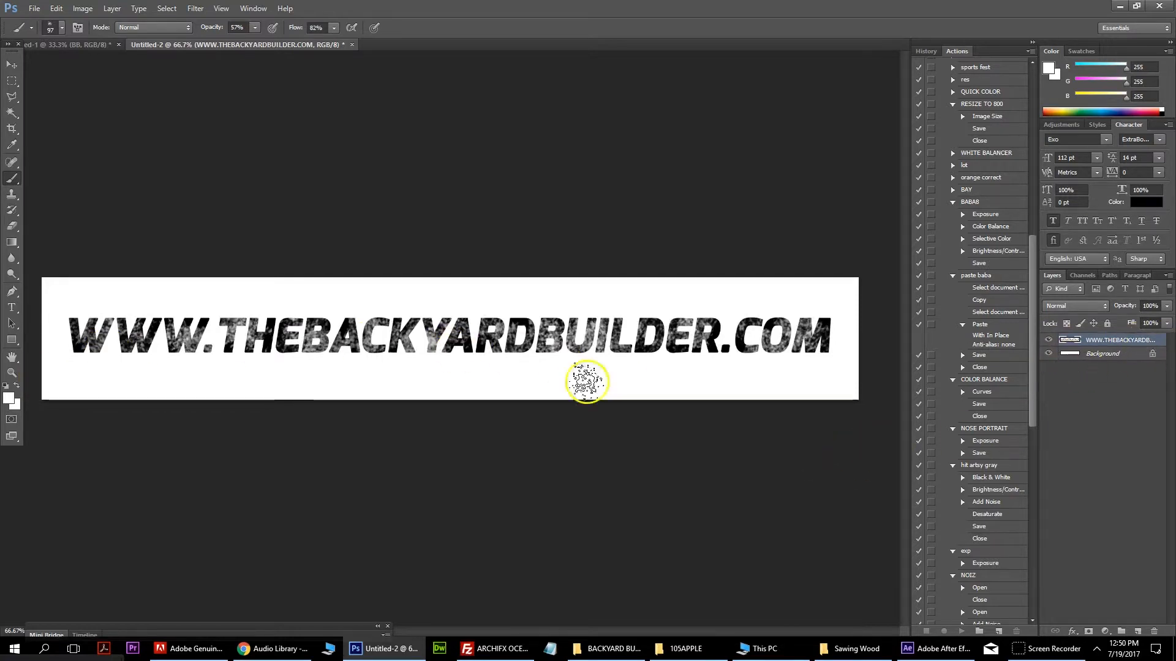
click(13, 309)
drag(50, 283, 853, 392)
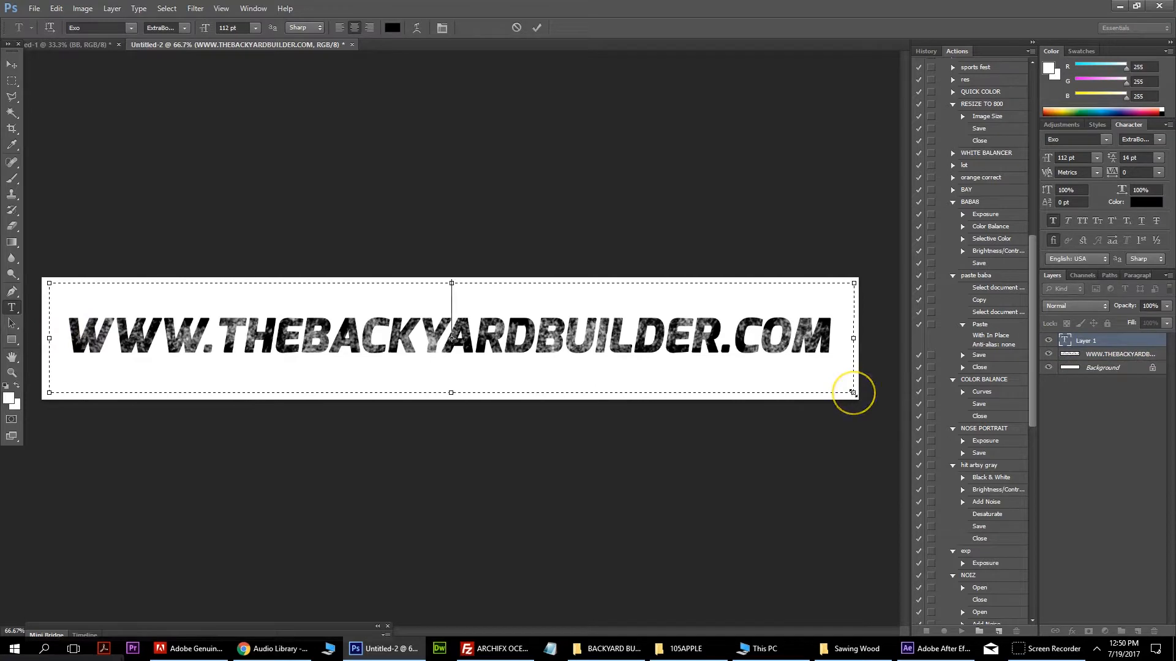
text(www)
key(BackSpace)
key(BackSpace)
key(BackSpace)
text(www.thebackt)
key(BackSpace)
text(yardbuilder.com)
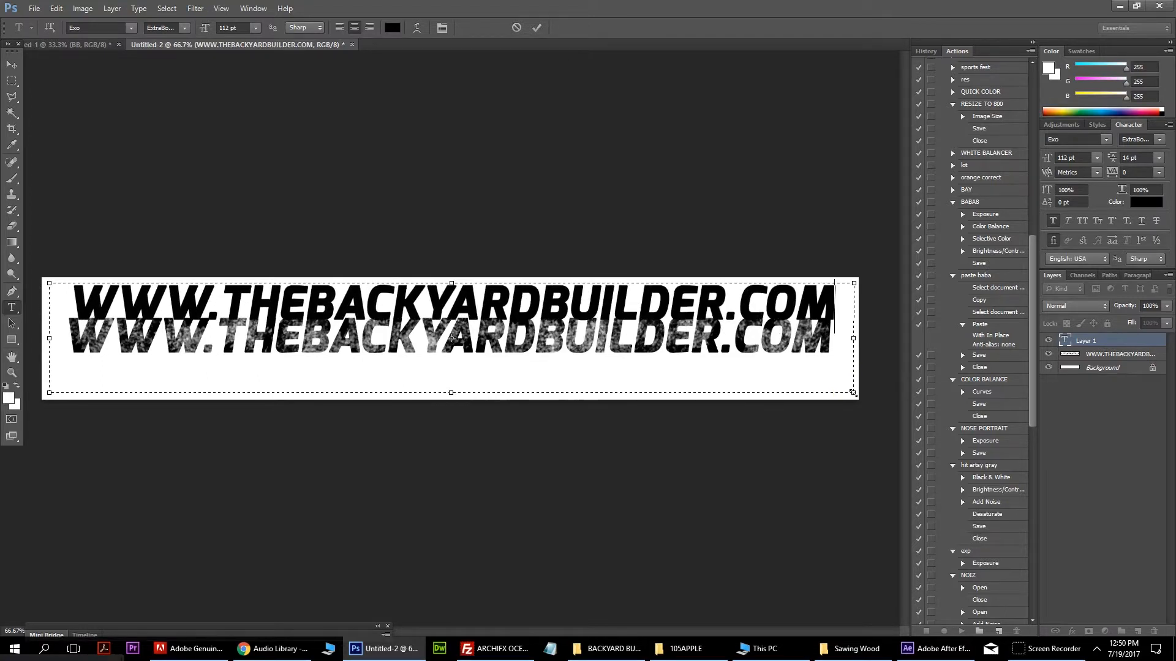
click(11, 65)
drag(358, 302, 353, 336)
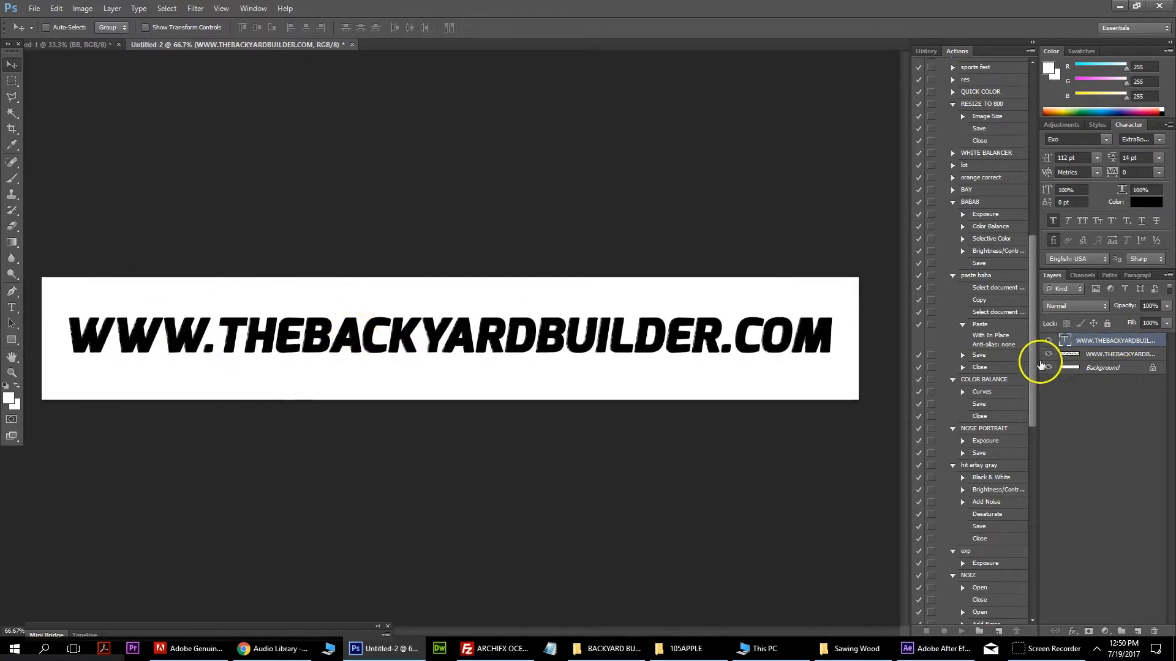
Step: Rasterize the new text layer and hide the older distressed text layer, keeping the new layer selected
right_click(1127, 341)
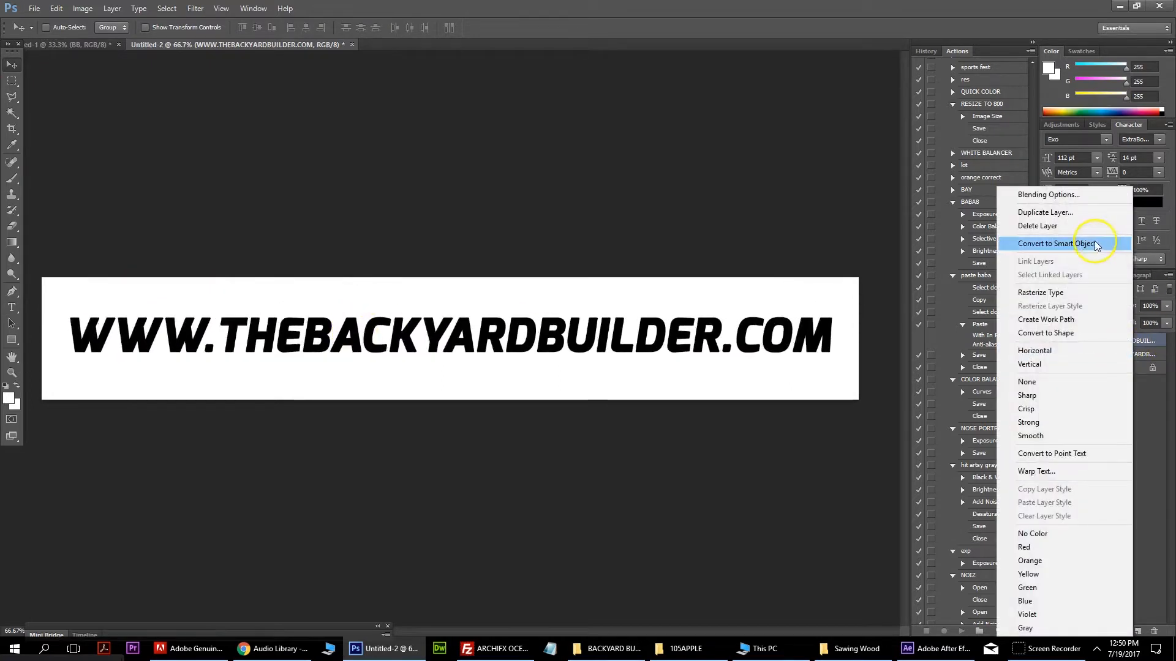
click(1060, 295)
click(1066, 370)
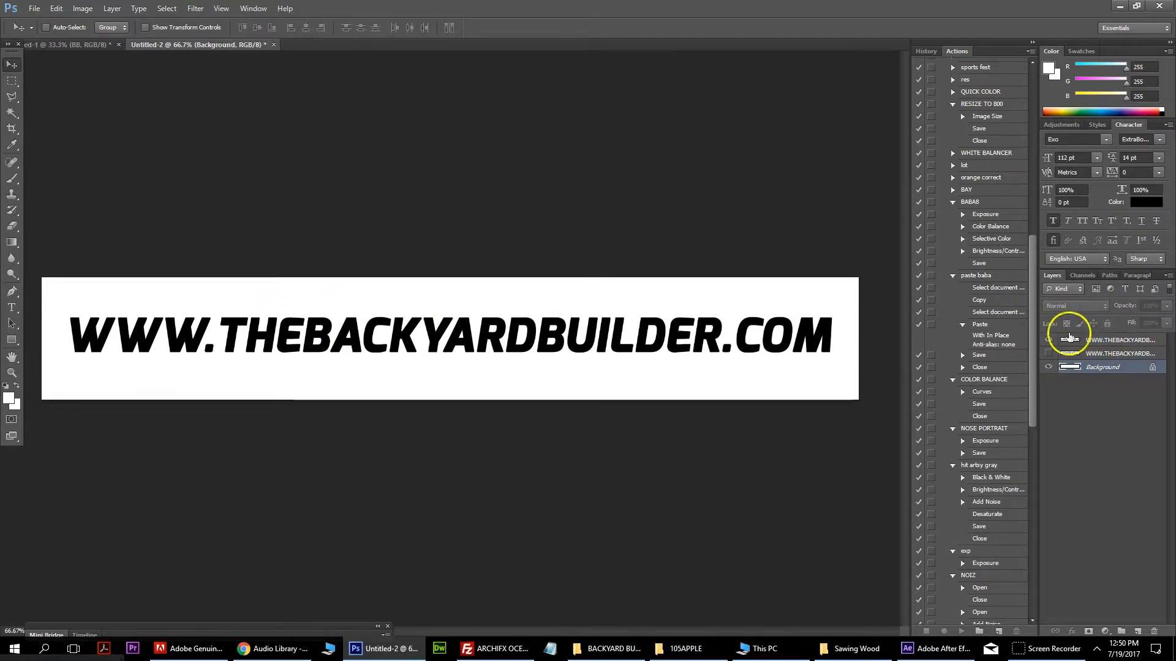
click(1097, 341)
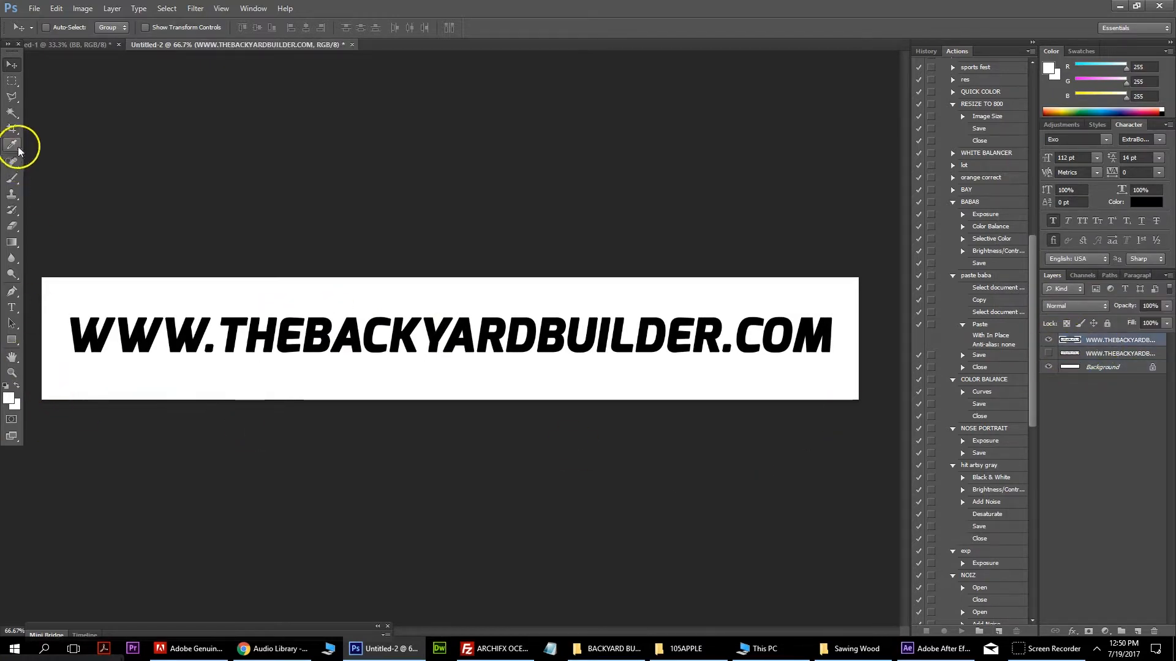
Step: Try erasing over the third W with the Eraser's 59 px spatter brush, and undo the stroke
click(12, 226)
click(61, 27)
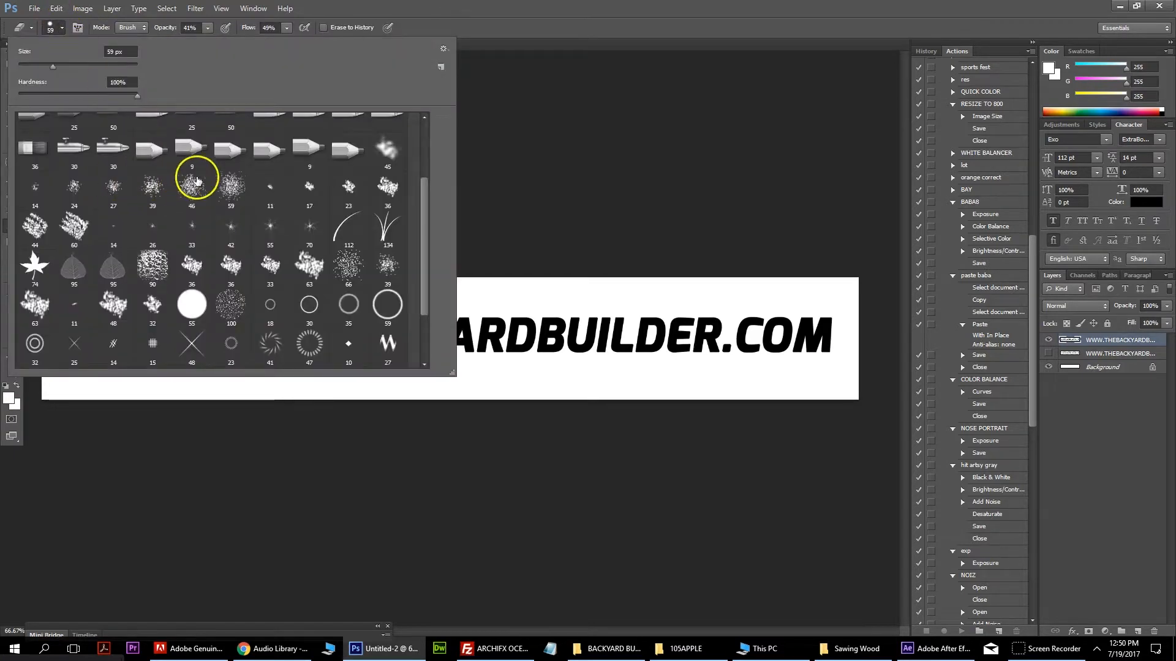
click(231, 188)
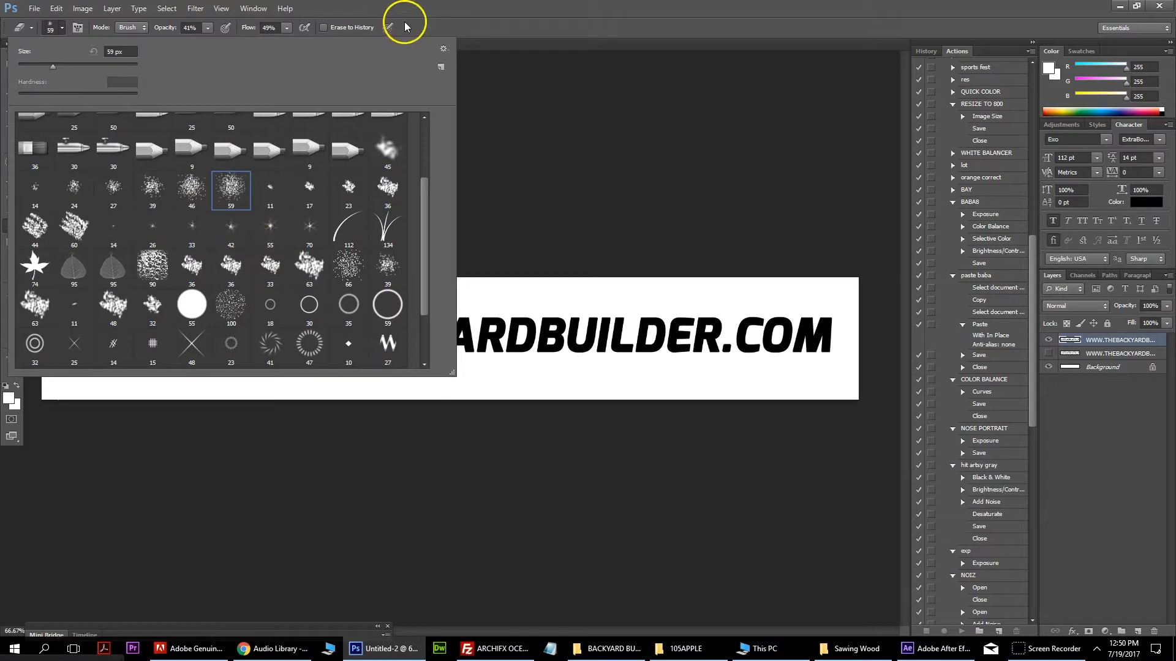
click(431, 8)
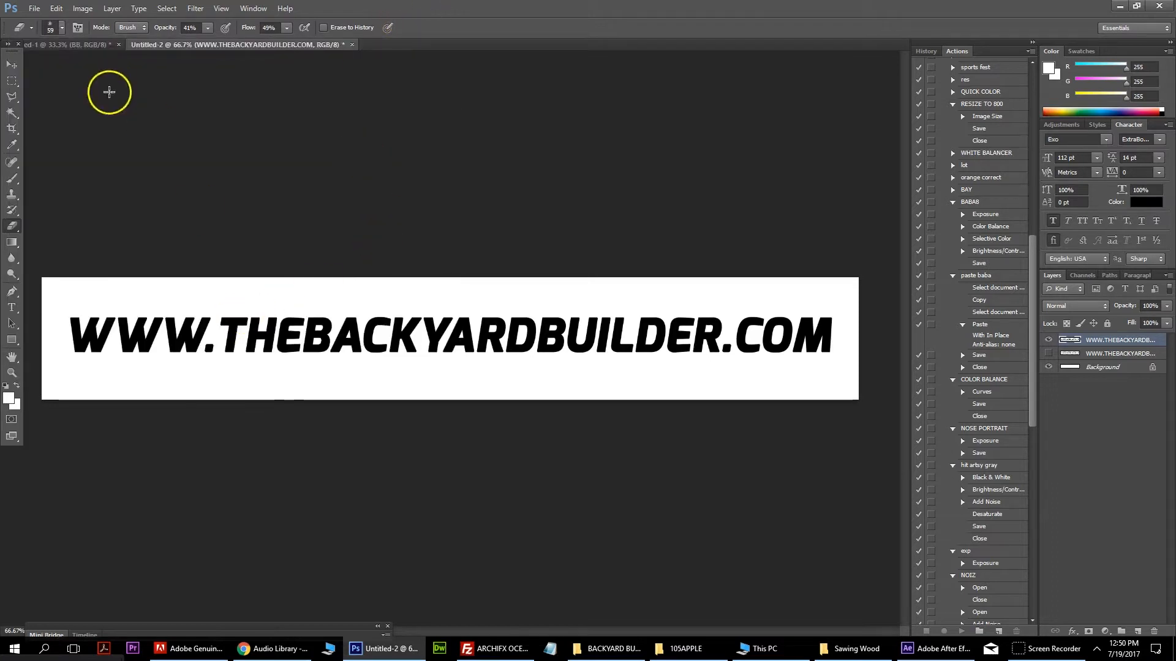
drag(176, 335, 196, 331)
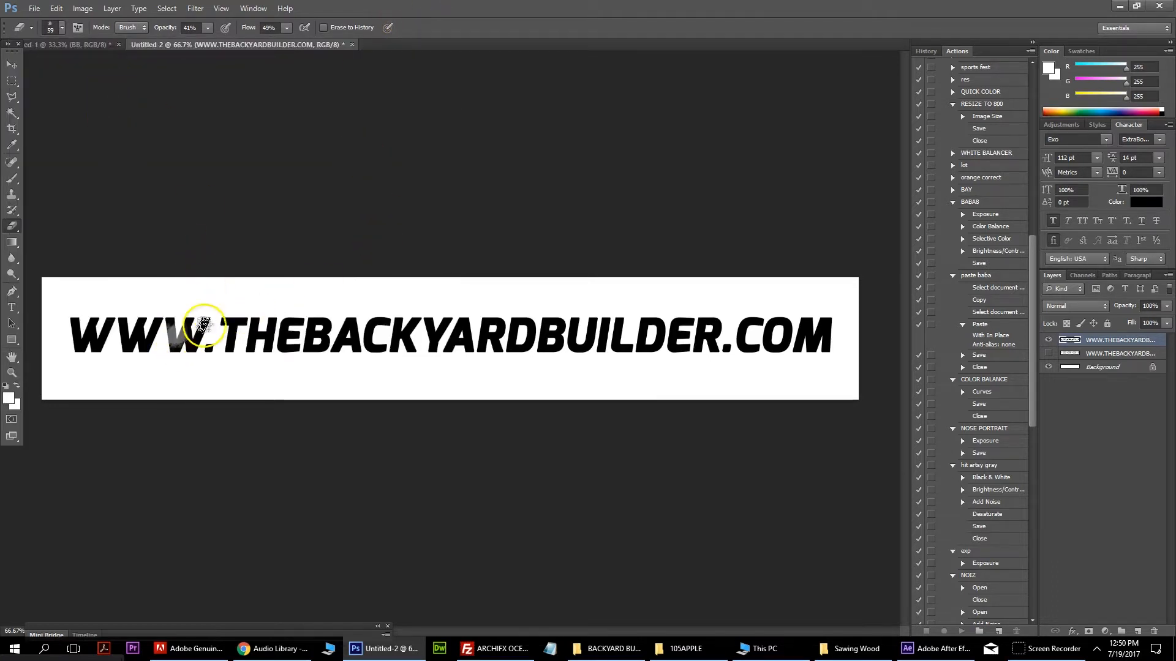
key(ctrl+z)
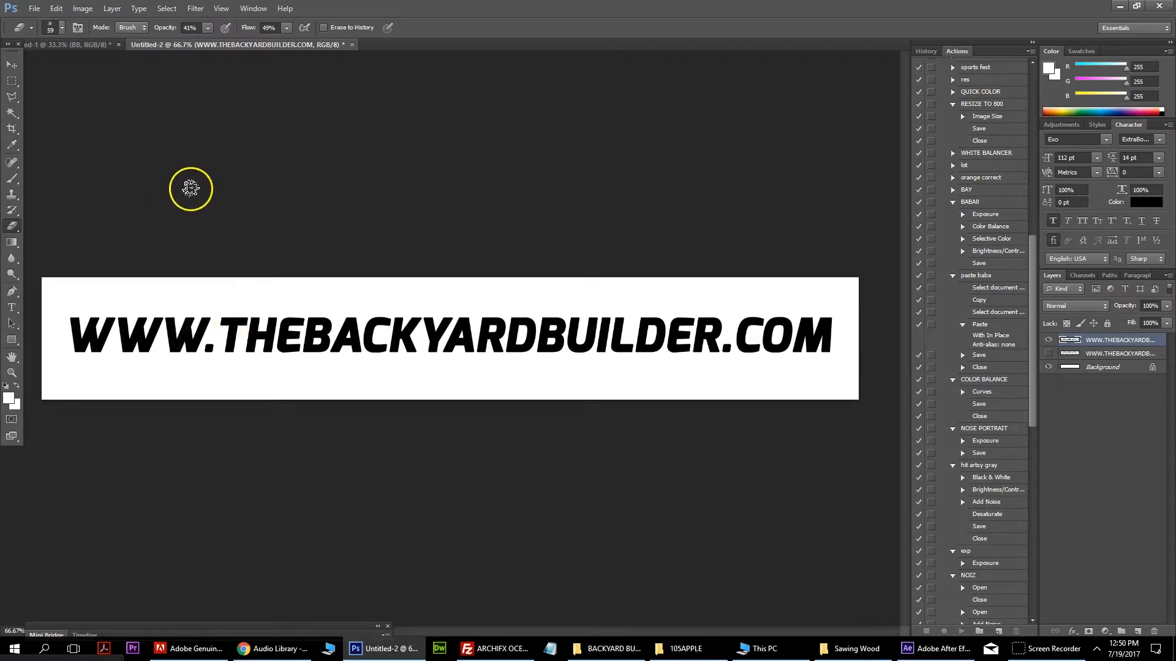
Step: Switch the Eraser to a speckled brush at 77 px and keep the program window maximized
click(63, 28)
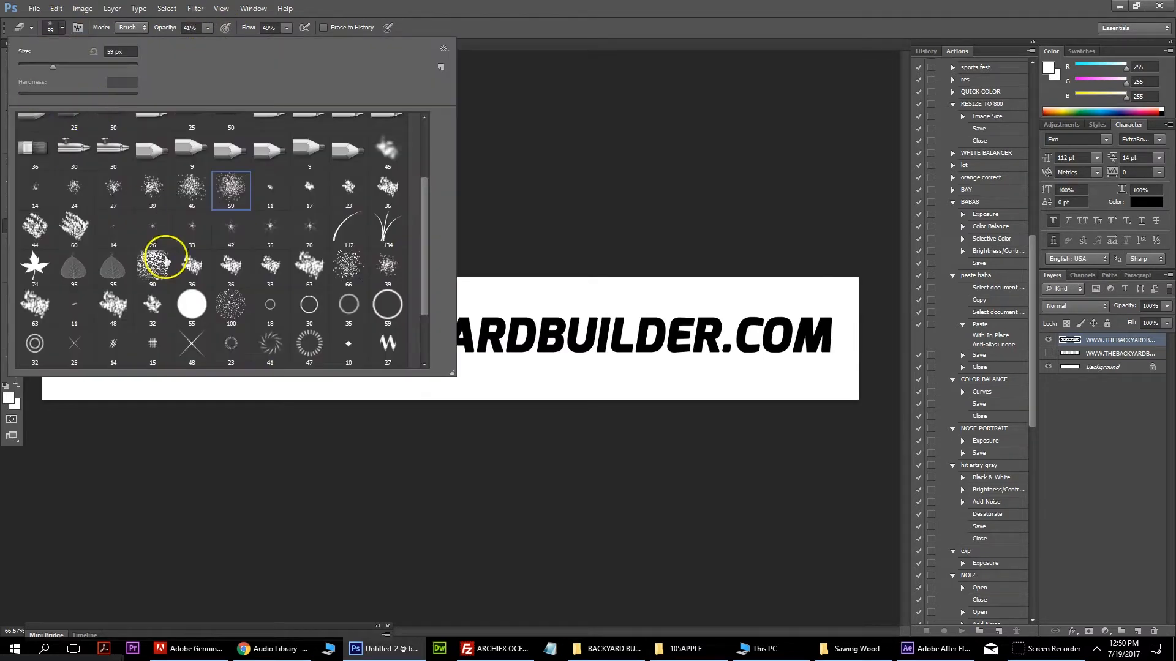
click(354, 273)
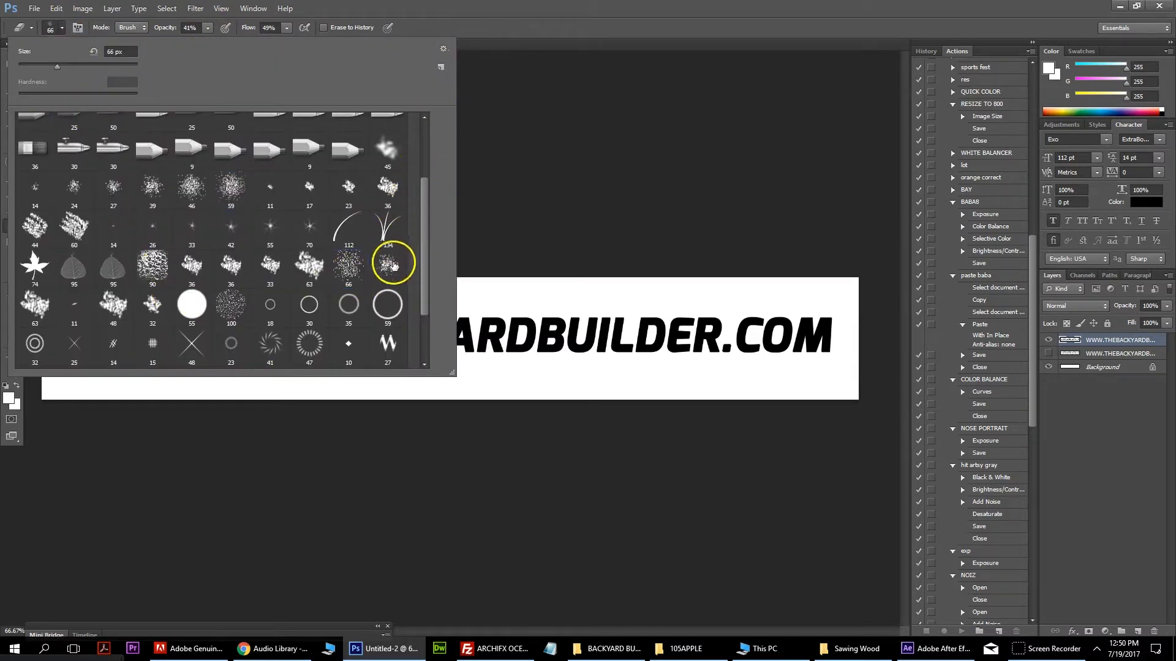
click(197, 381)
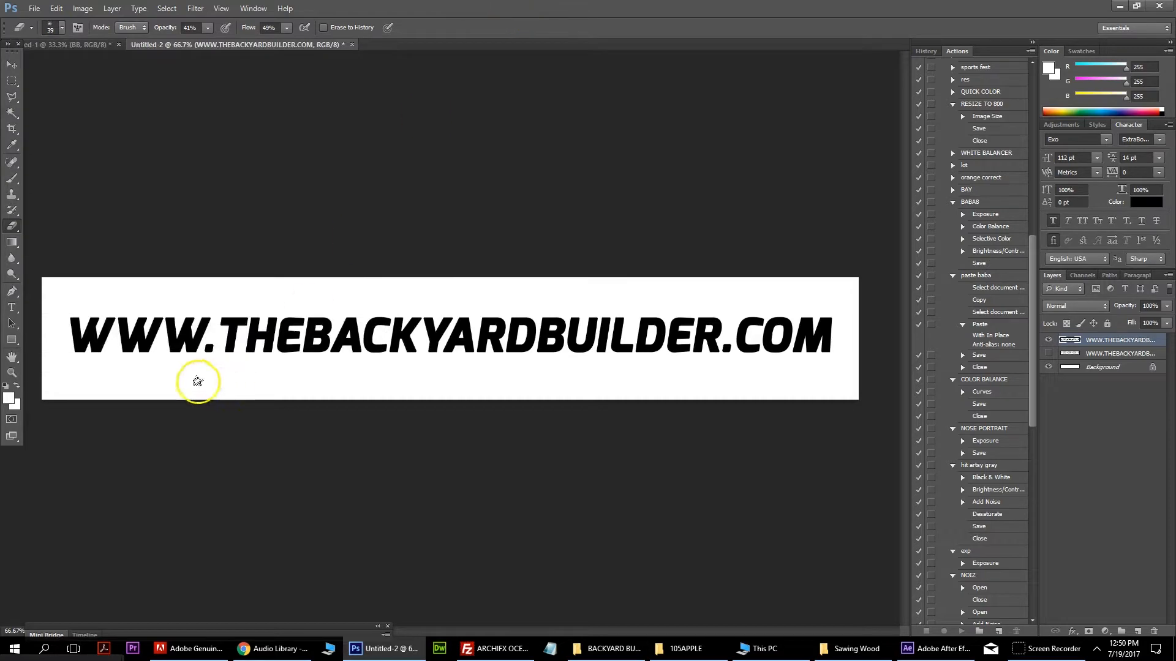
click(50, 37)
click(388, 8)
double_click(388, 8)
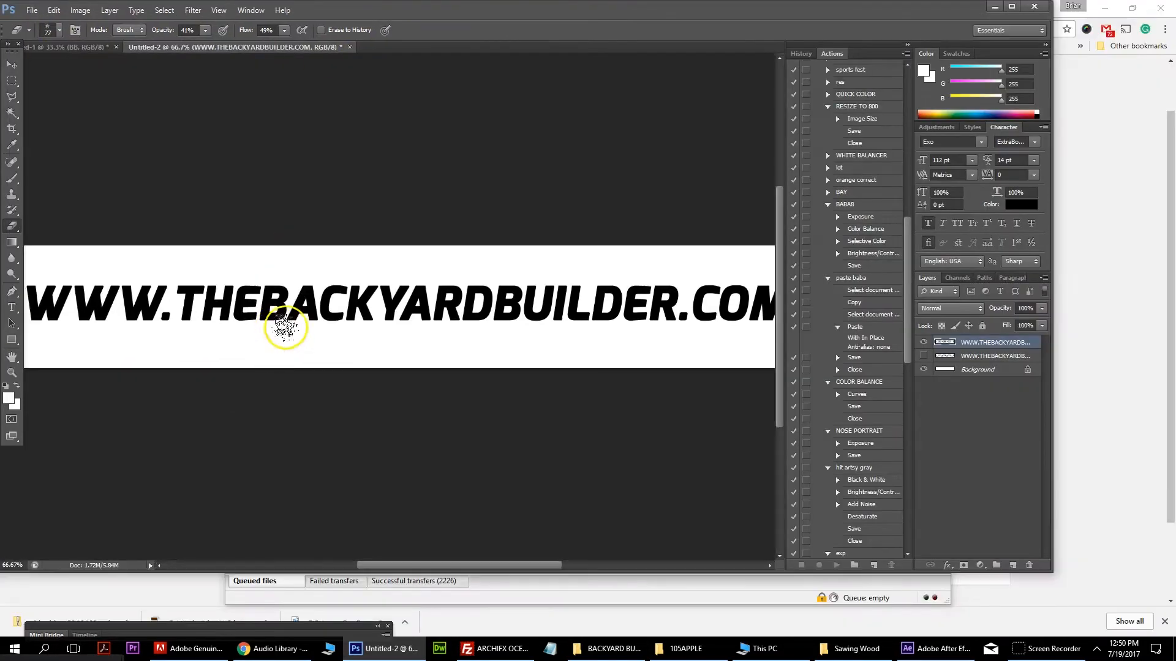
double_click(702, 20)
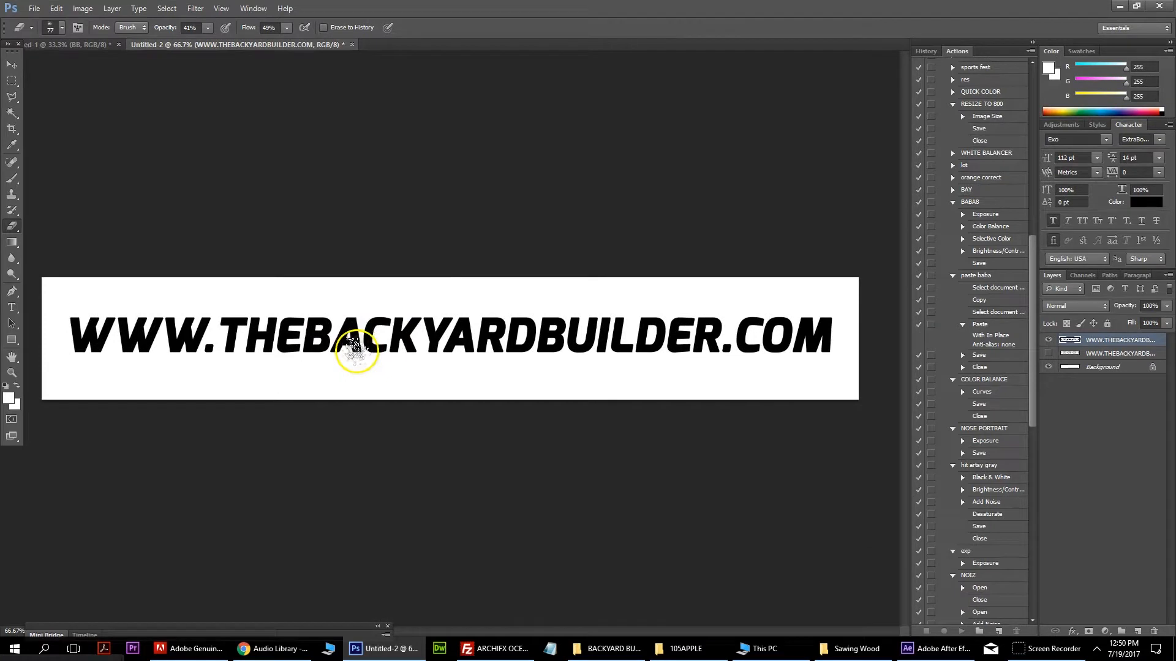
Step: Erase speckles across the whole website address to distress it, and hide the white Background layer
mouse_move(349, 349)
mouse_down()
mouse_move(339, 337)
mouse_move(349, 336)
mouse_move(270, 344)
mouse_move(289, 341)
mouse_move(205, 363)
mouse_move(210, 341)
mouse_move(149, 360)
mouse_move(151, 342)
mouse_move(93, 350)
mouse_move(109, 340)
mouse_move(105, 307)
mouse_move(69, 325)
mouse_move(178, 315)
mouse_move(178, 328)
mouse_move(131, 322)
mouse_move(150, 307)
mouse_move(230, 315)
mouse_move(132, 355)
mouse_move(78, 354)
mouse_move(126, 346)
mouse_up()
mouse_move(395, 338)
mouse_down()
mouse_move(431, 319)
mouse_move(254, 351)
mouse_move(315, 313)
mouse_up()
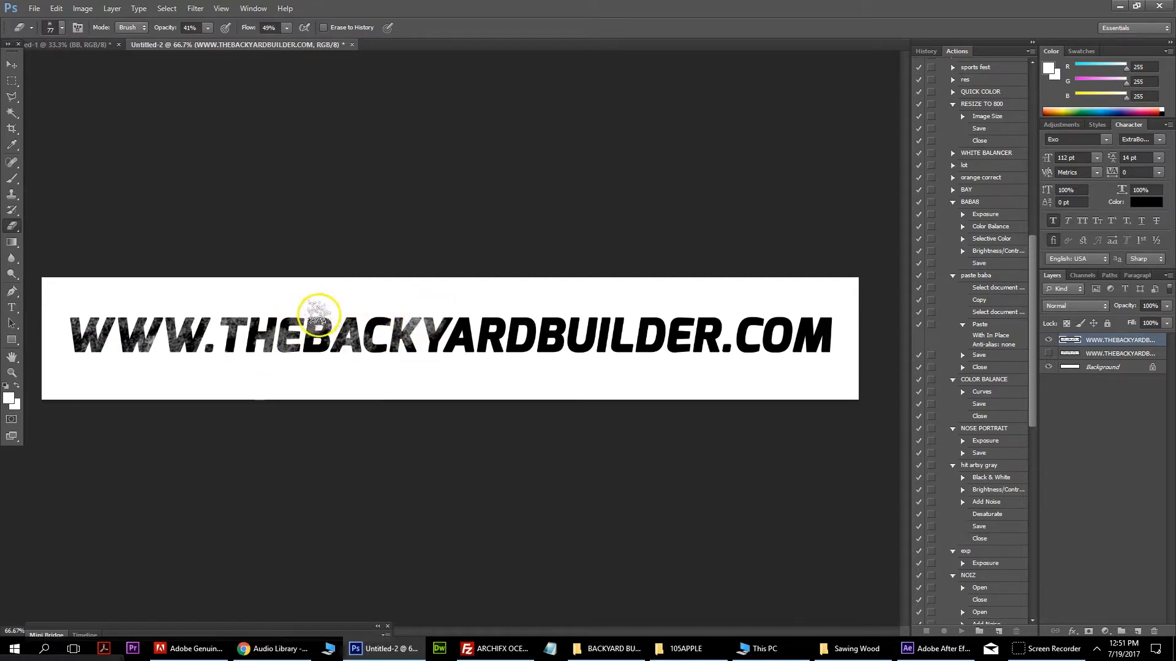
mouse_move(548, 314)
mouse_down()
mouse_move(498, 352)
mouse_move(454, 340)
mouse_move(491, 313)
mouse_move(465, 340)
mouse_move(472, 328)
mouse_move(565, 318)
mouse_move(547, 326)
mouse_move(555, 311)
mouse_move(548, 325)
mouse_move(642, 313)
mouse_move(582, 341)
mouse_move(601, 332)
mouse_move(597, 343)
mouse_move(625, 351)
mouse_move(698, 334)
mouse_move(707, 318)
mouse_move(681, 321)
mouse_move(819, 320)
mouse_move(738, 326)
mouse_move(754, 311)
mouse_move(740, 327)
mouse_move(806, 313)
mouse_move(805, 331)
mouse_move(820, 310)
mouse_move(780, 341)
mouse_move(792, 318)
mouse_move(813, 353)
mouse_move(800, 361)
mouse_move(781, 350)
mouse_move(717, 361)
mouse_move(727, 355)
mouse_move(386, 348)
mouse_move(401, 351)
mouse_move(412, 350)
mouse_move(378, 321)
mouse_move(197, 330)
mouse_move(249, 355)
mouse_move(615, 364)
mouse_move(632, 352)
mouse_move(341, 355)
mouse_move(355, 359)
mouse_move(367, 347)
mouse_move(154, 355)
mouse_move(162, 338)
mouse_move(98, 343)
mouse_up()
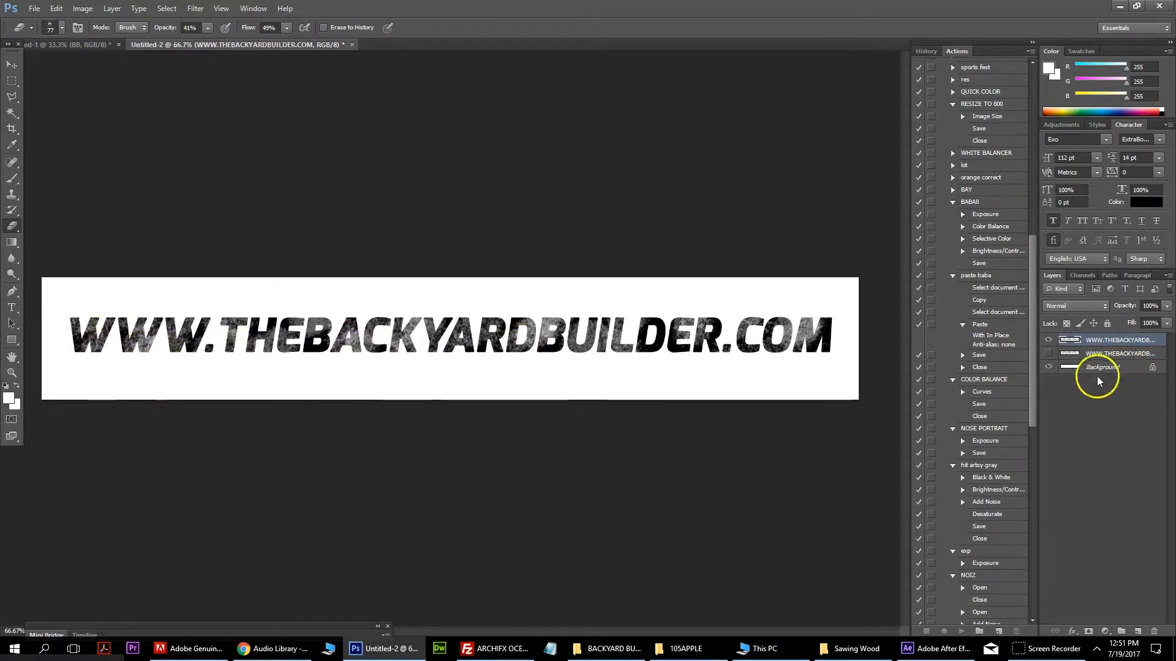
click(1048, 366)
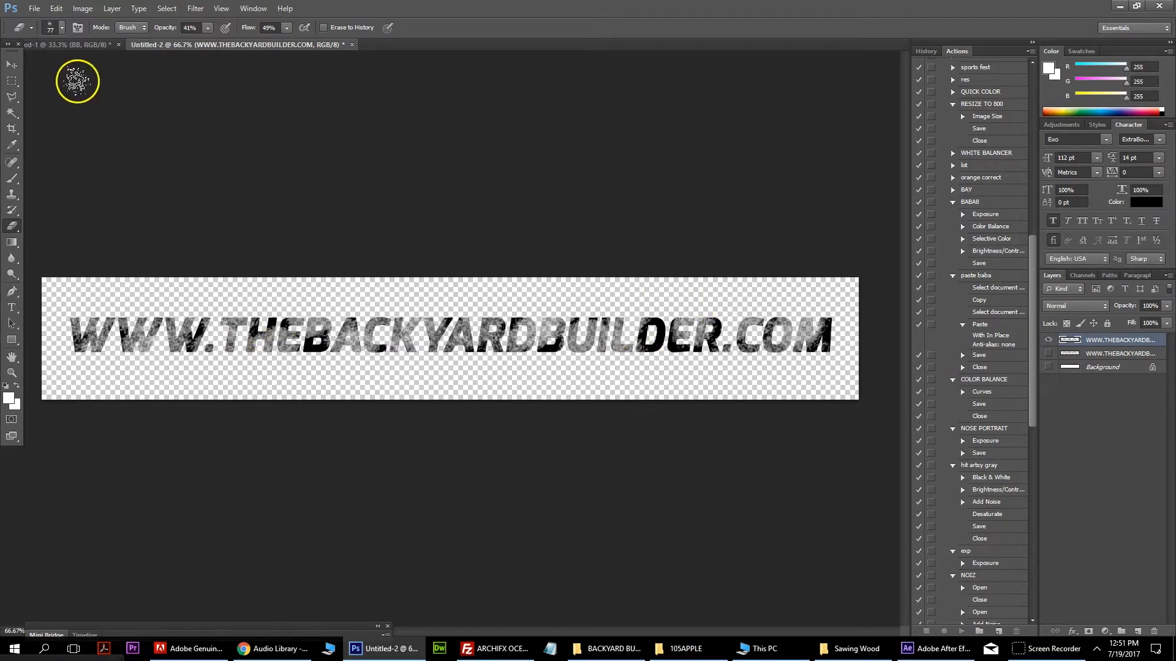
Step: Save a copy of the transparent text graphic to the Desktop as a PNG named bbweb
click(29, 9)
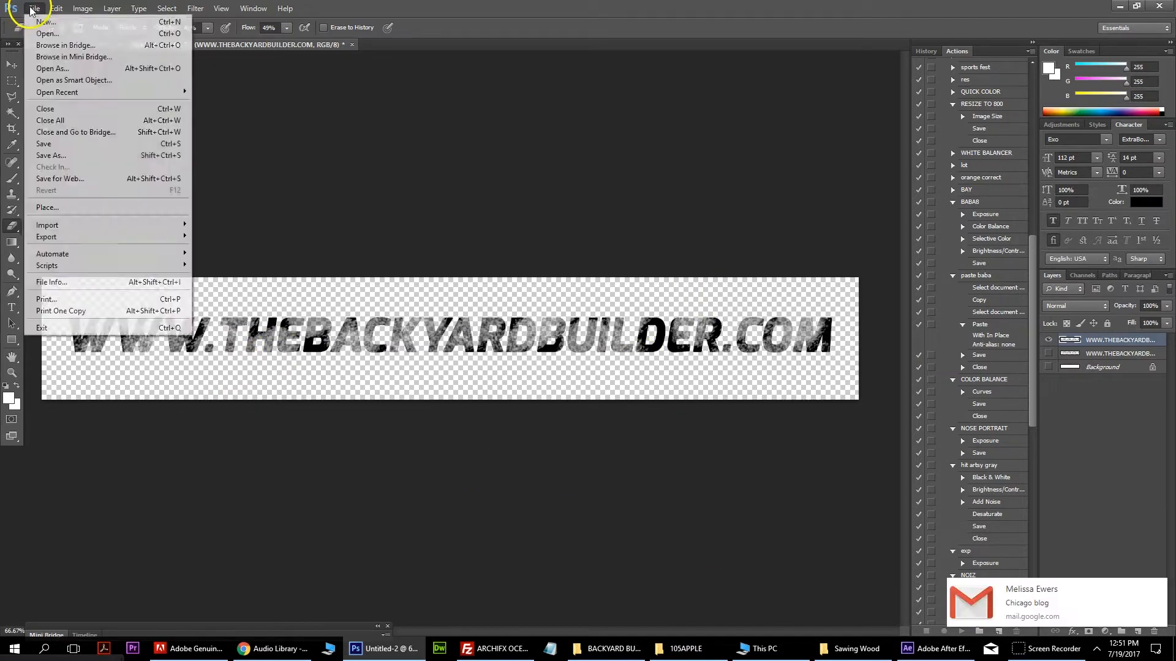
click(51, 156)
click(634, 319)
click(603, 444)
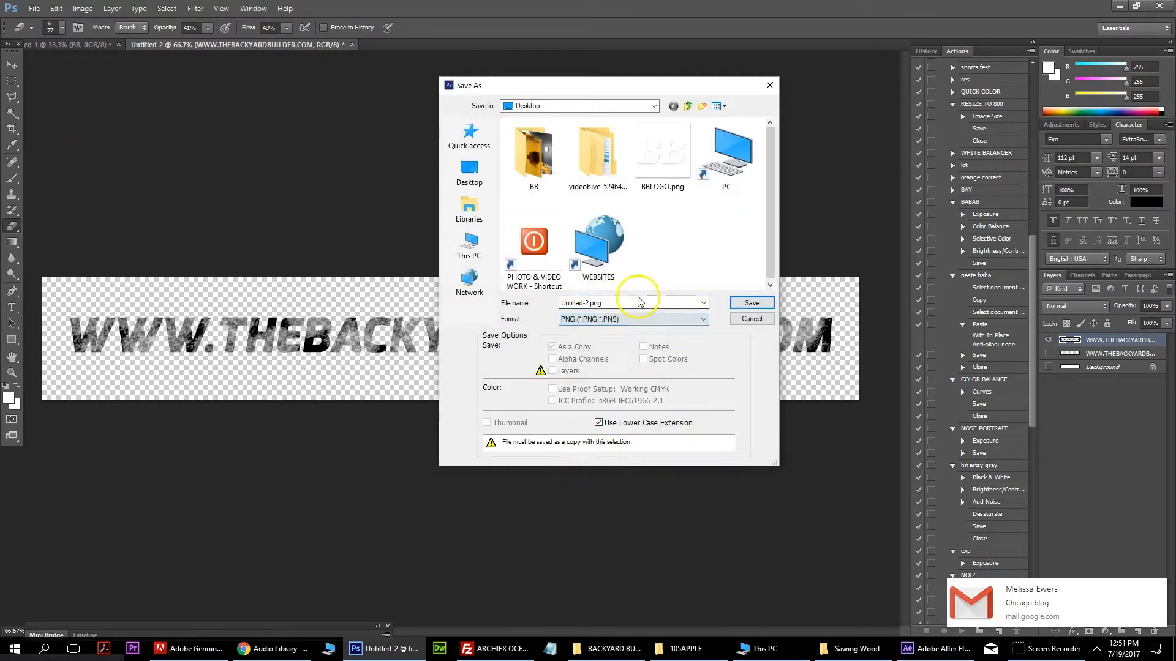
text(bbweb)
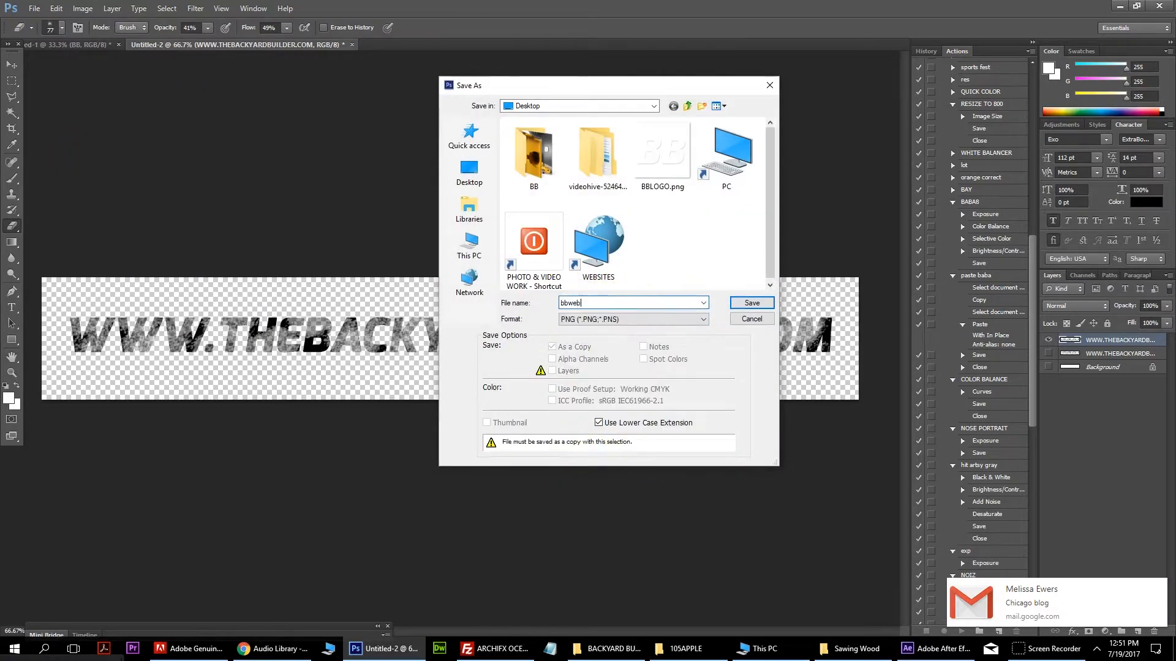
key(Return)
Step: Switch to After Effects and import bbweb.png from the desktop into the project's Pictures folder
key(super+d)
click(935, 649)
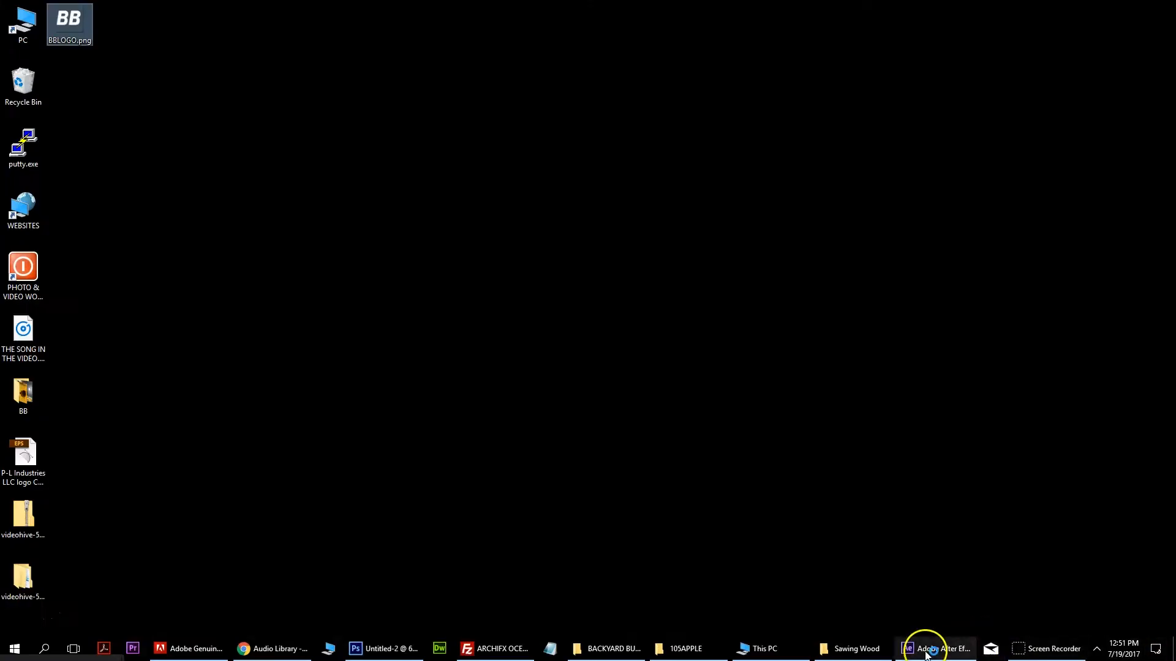
key(super+Down)
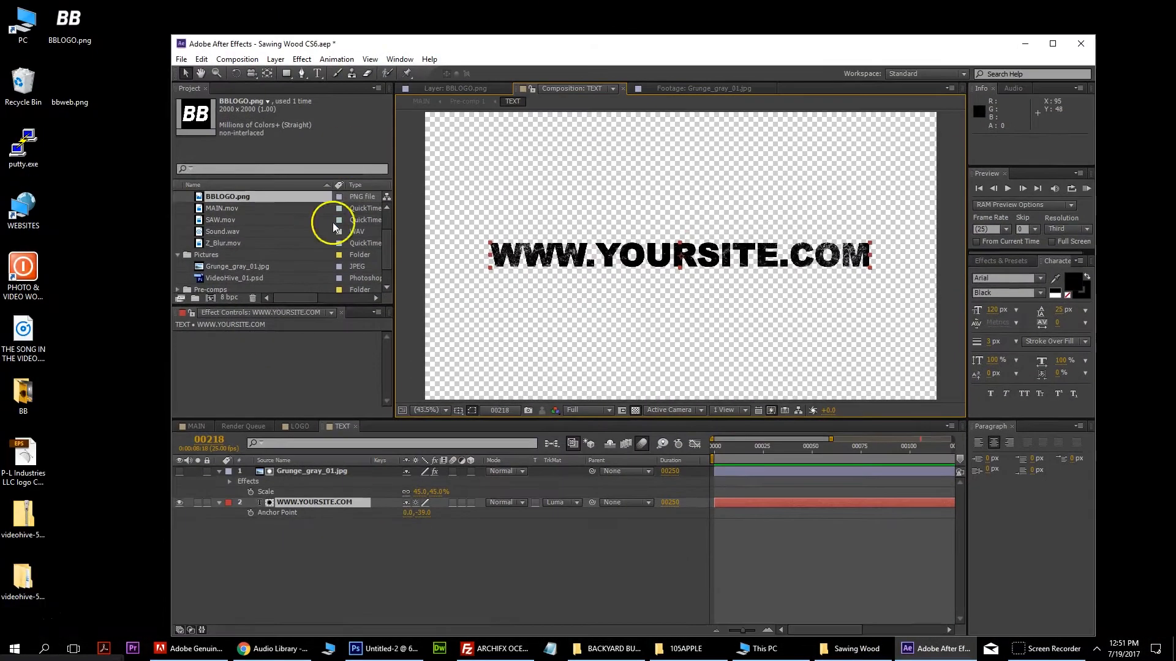
drag(73, 96, 294, 268)
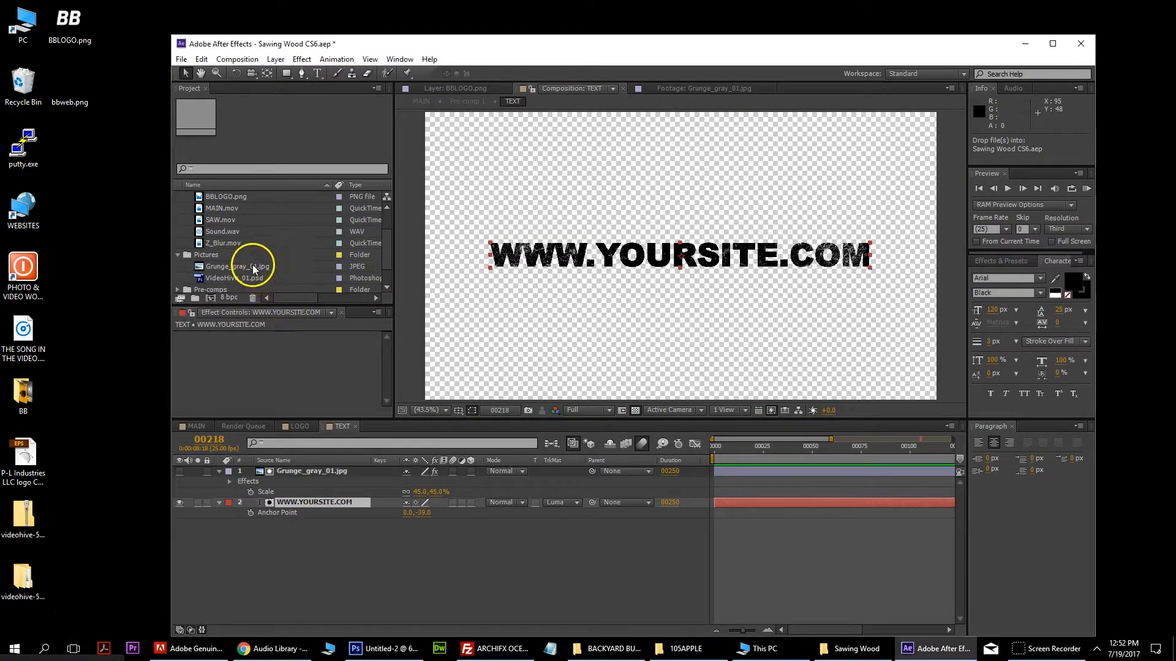
scroll(257, 241, down, 1)
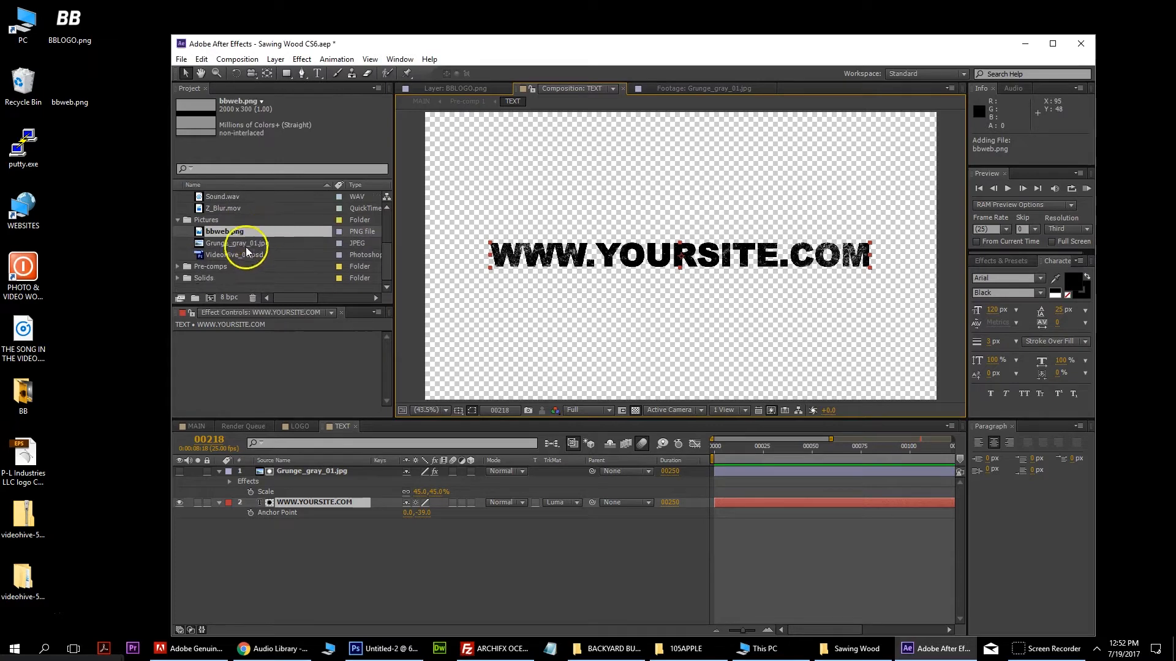
drag(202, 235, 325, 498)
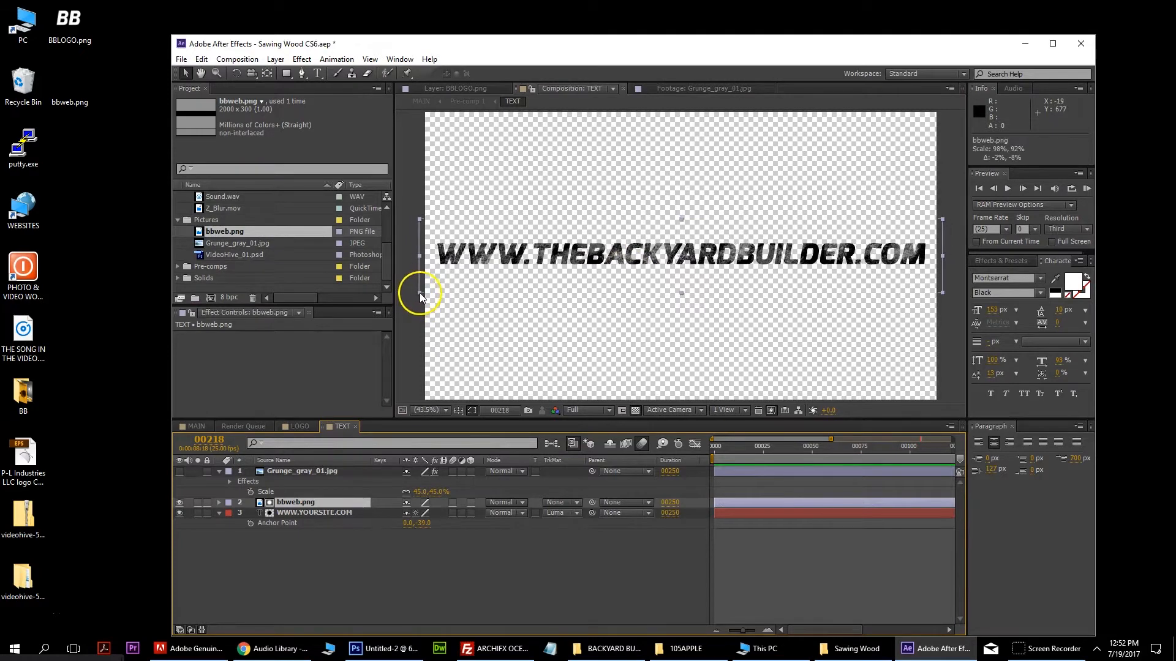
drag(414, 297, 427, 297)
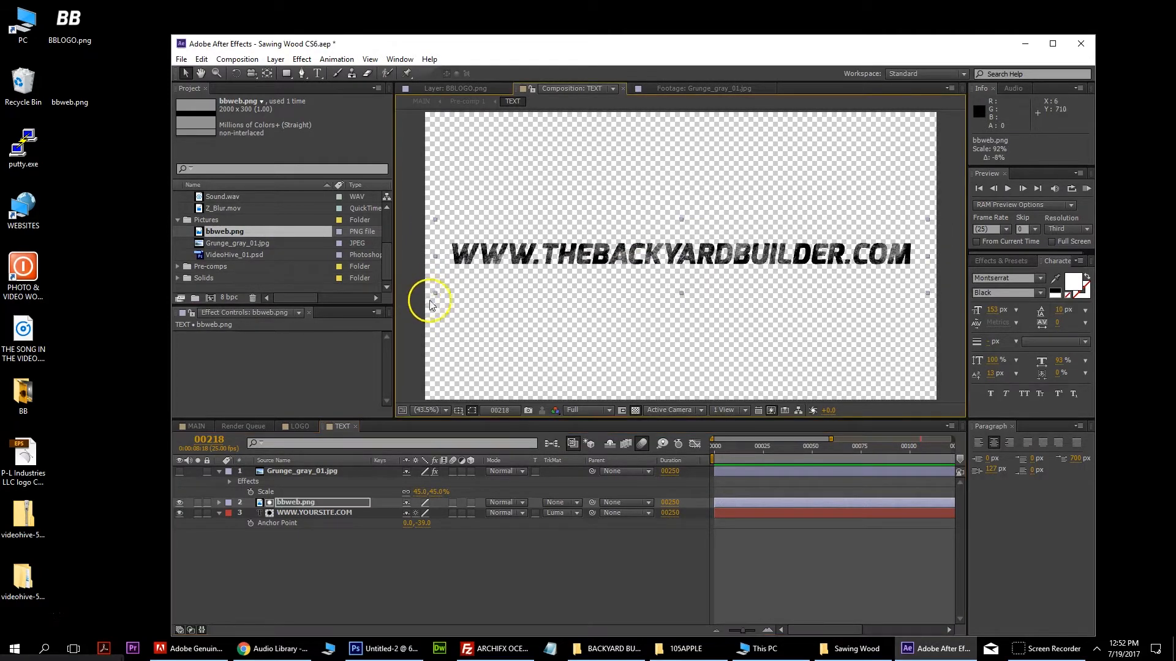
click(311, 514)
key(Delete)
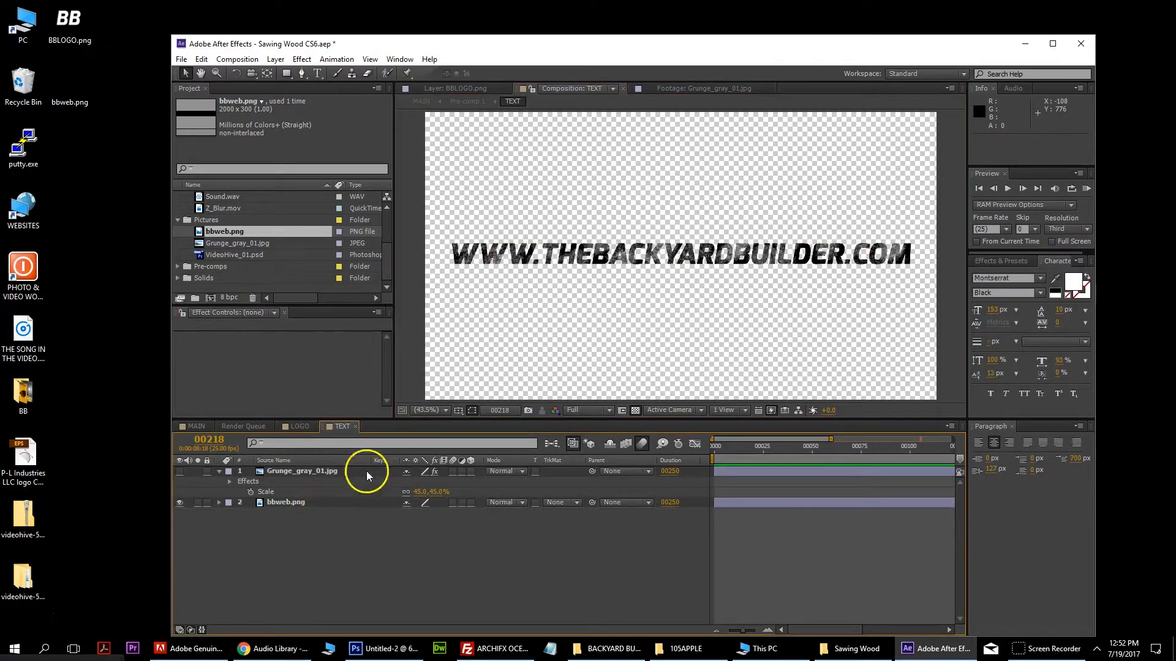
click(194, 426)
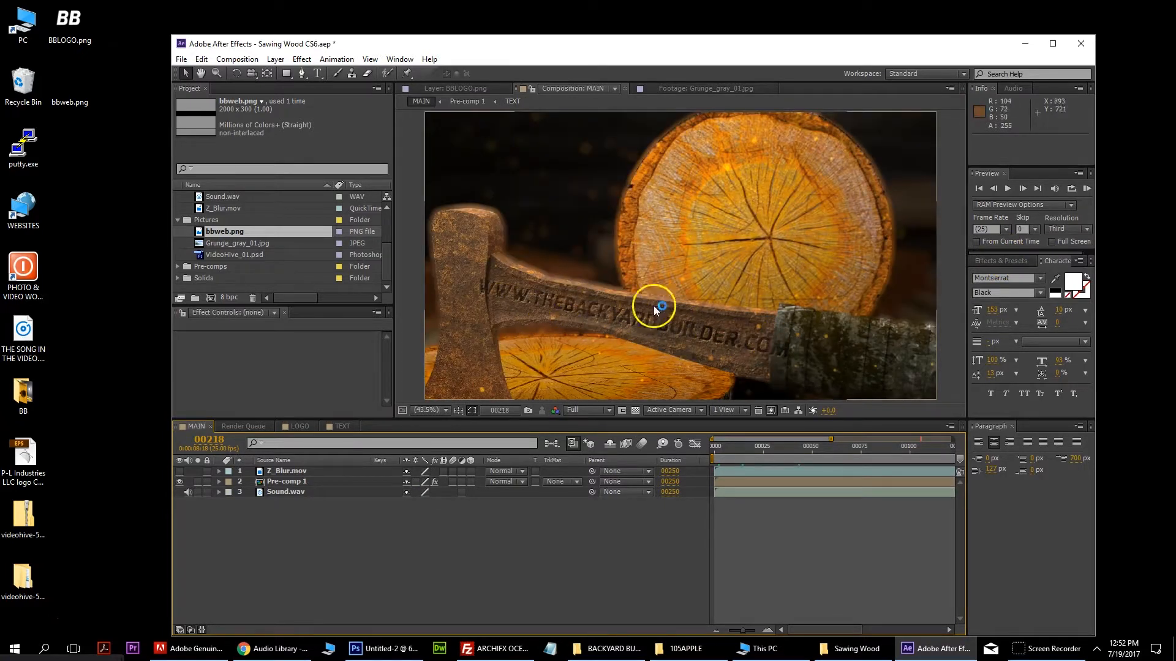
double_click(866, 45)
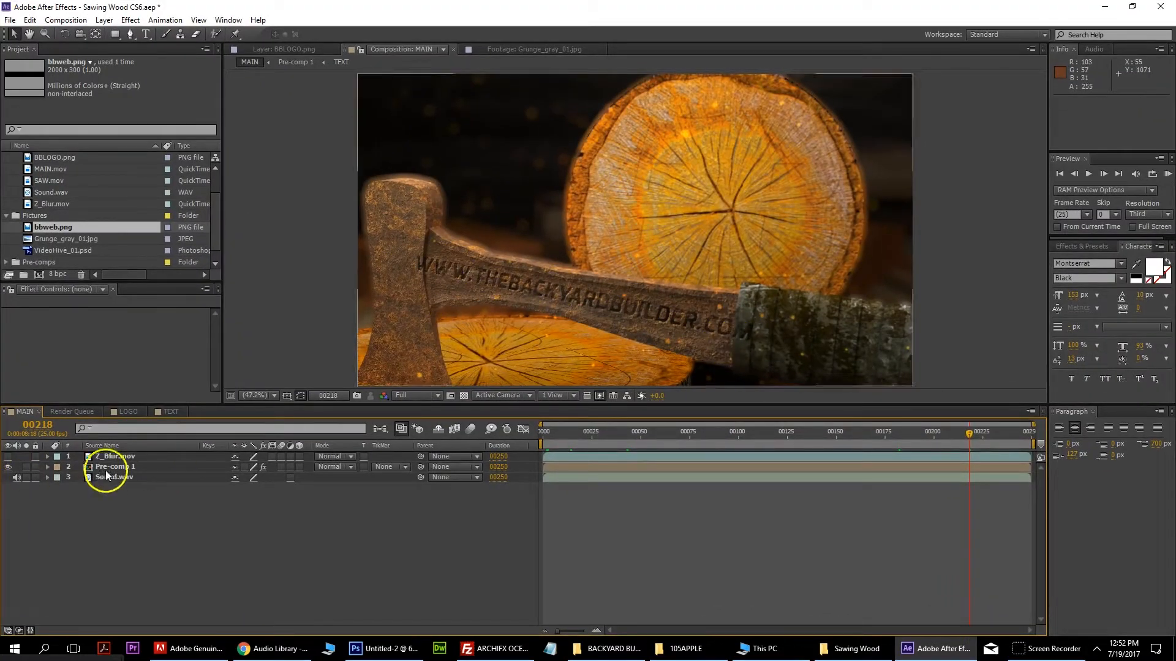
Step: Scale bbweb.png down to 81% in the TEXT composition and check its fit on the axe handle in MAIN
click(170, 411)
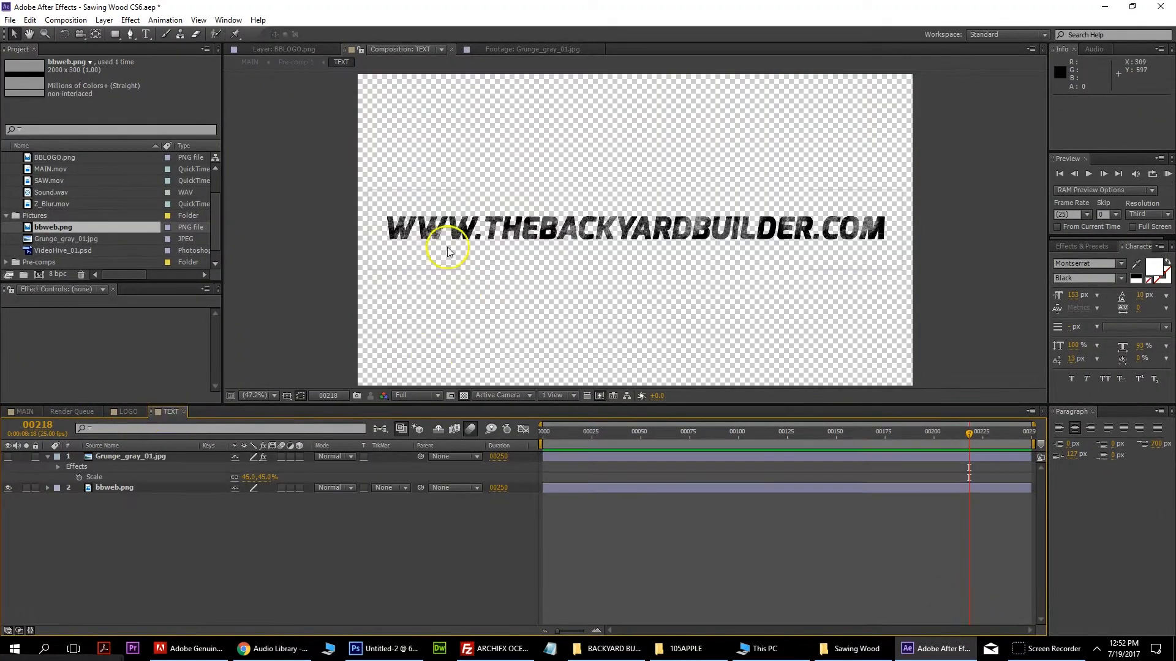
click(461, 233)
drag(367, 272, 388, 270)
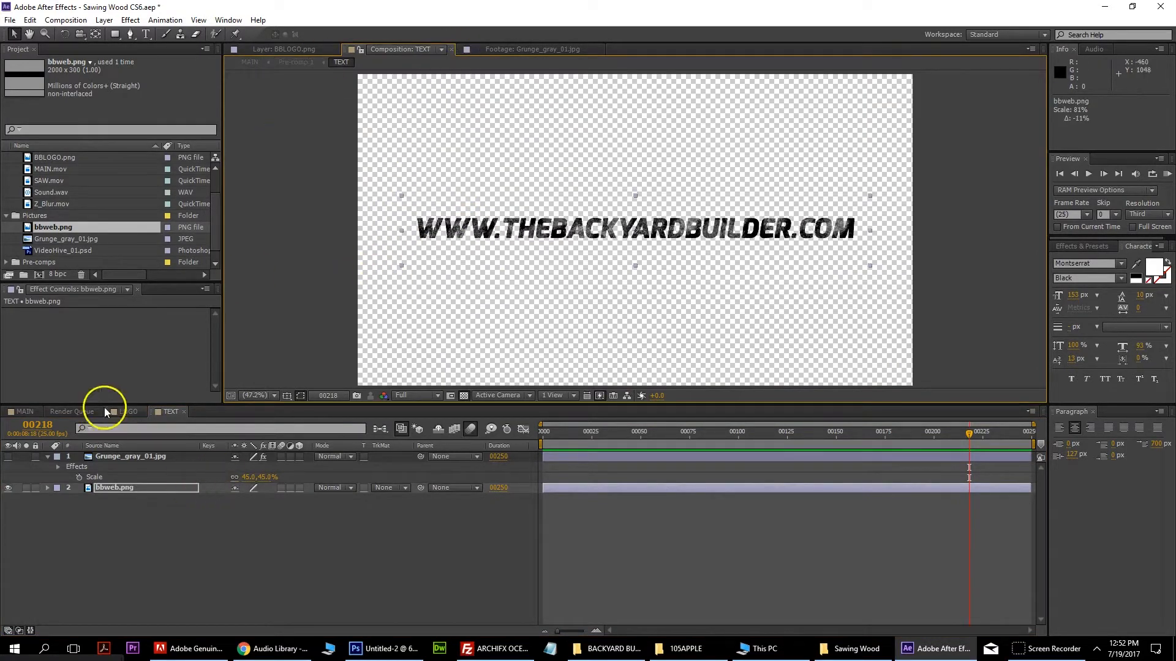
click(26, 412)
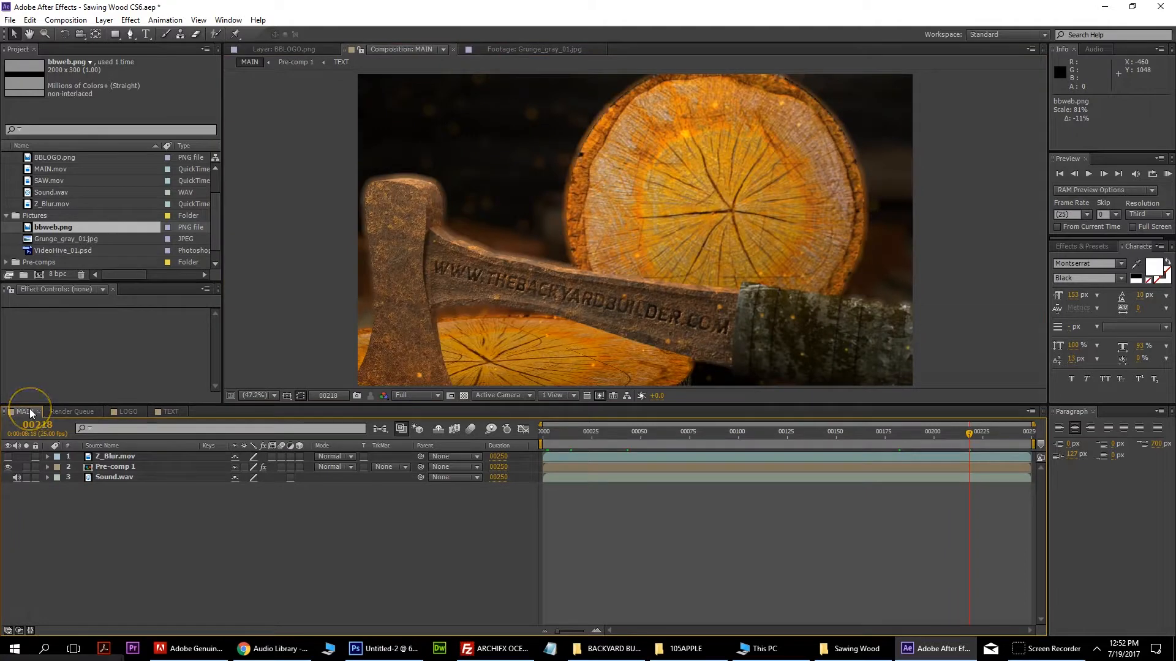
drag(967, 438, 965, 438)
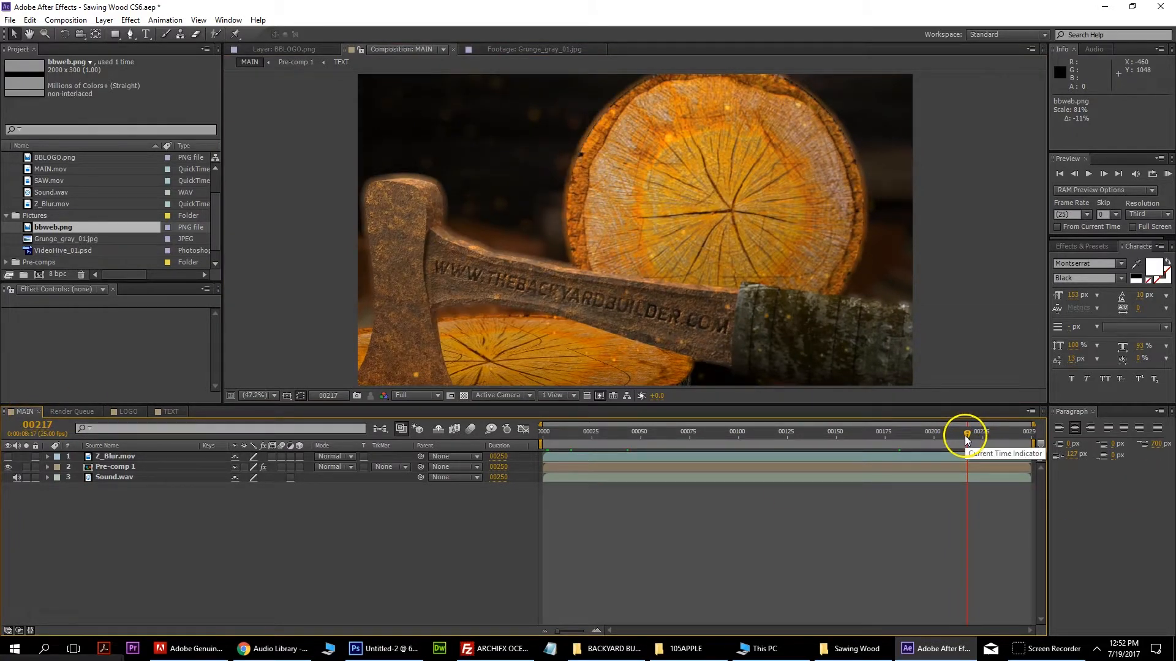
Step: Scrub through the MAIN composition to review the axe lettering and the log face from the saw cut to the end
drag(570, 636, 516, 629)
click(1012, 436)
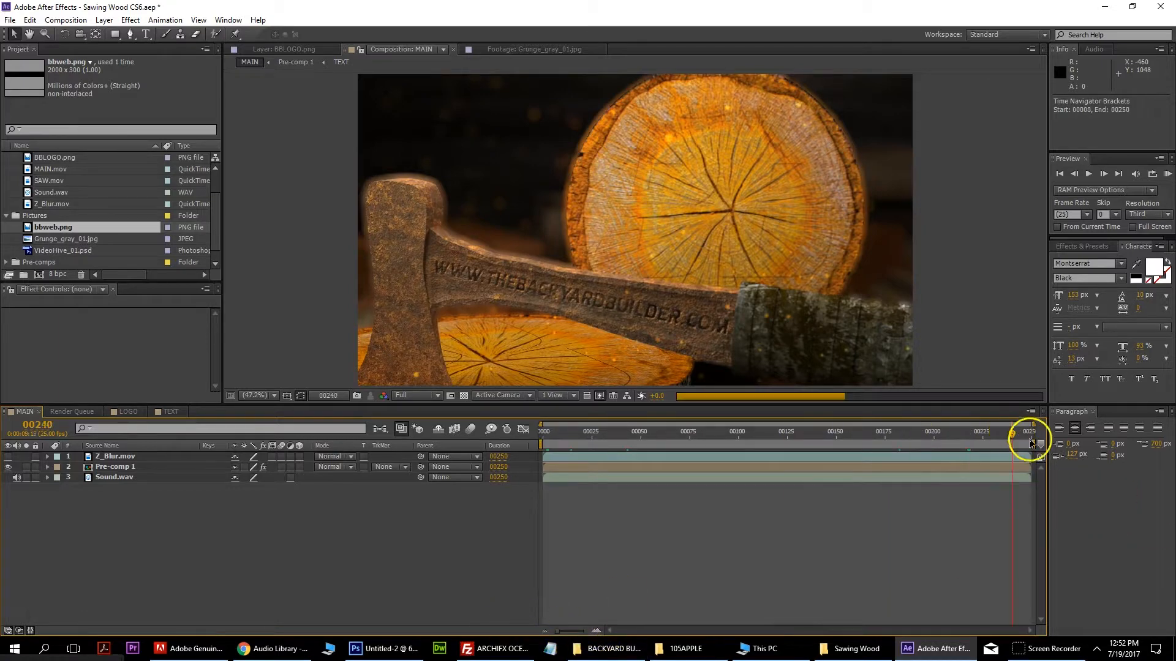
click(1027, 436)
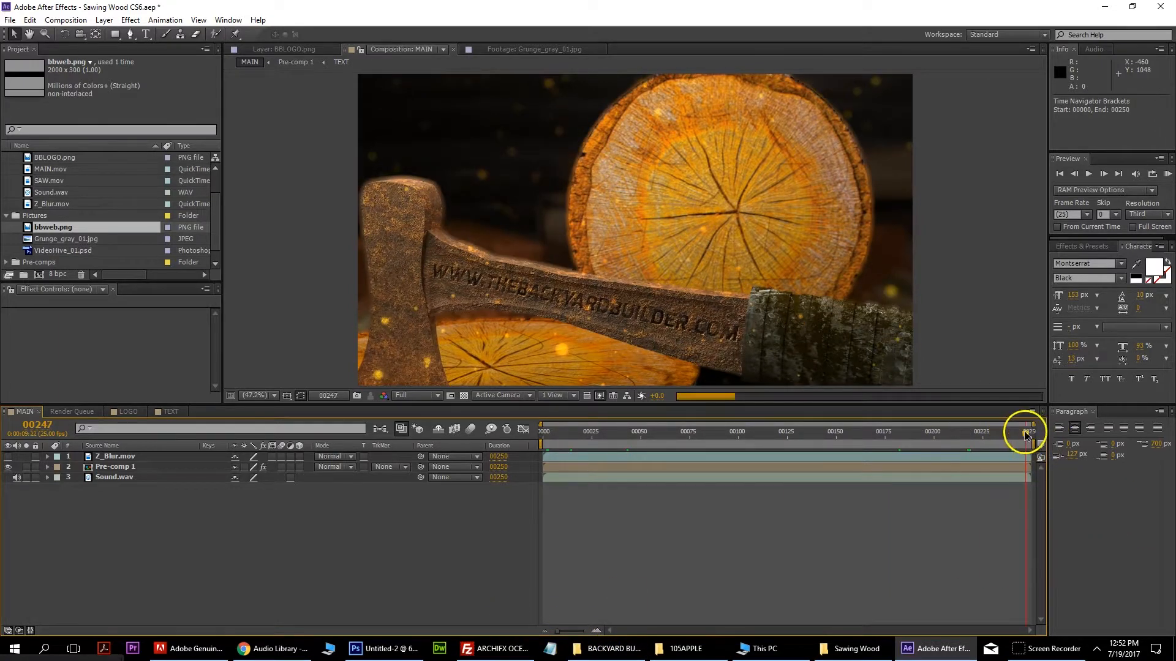
click(933, 435)
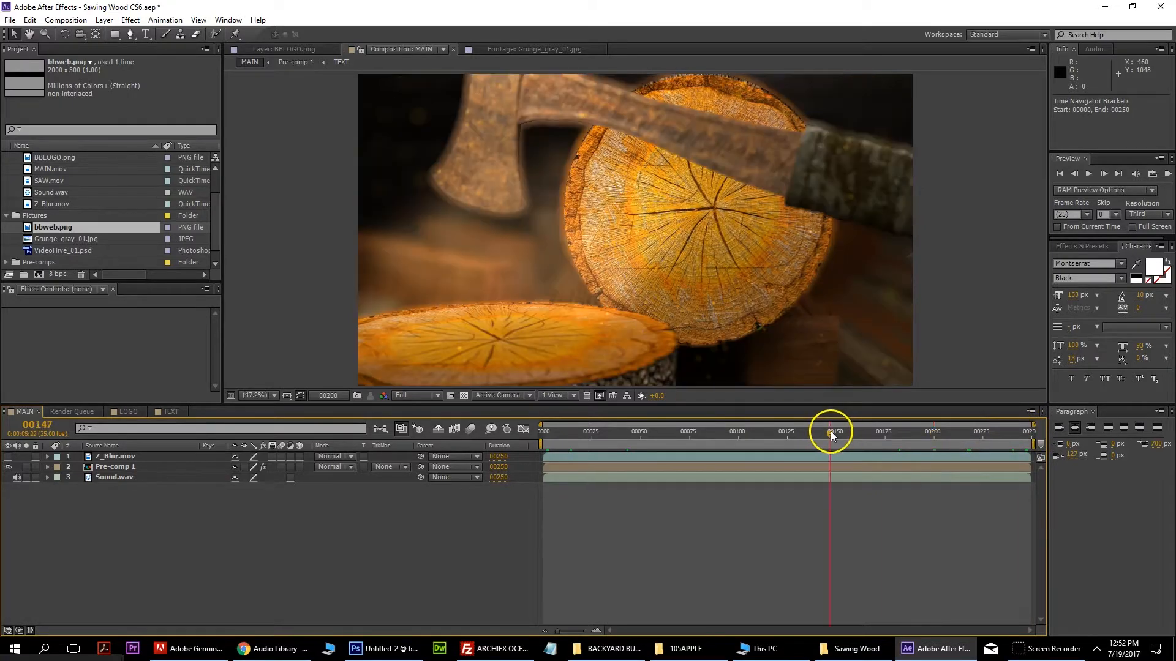
drag(868, 438, 912, 435)
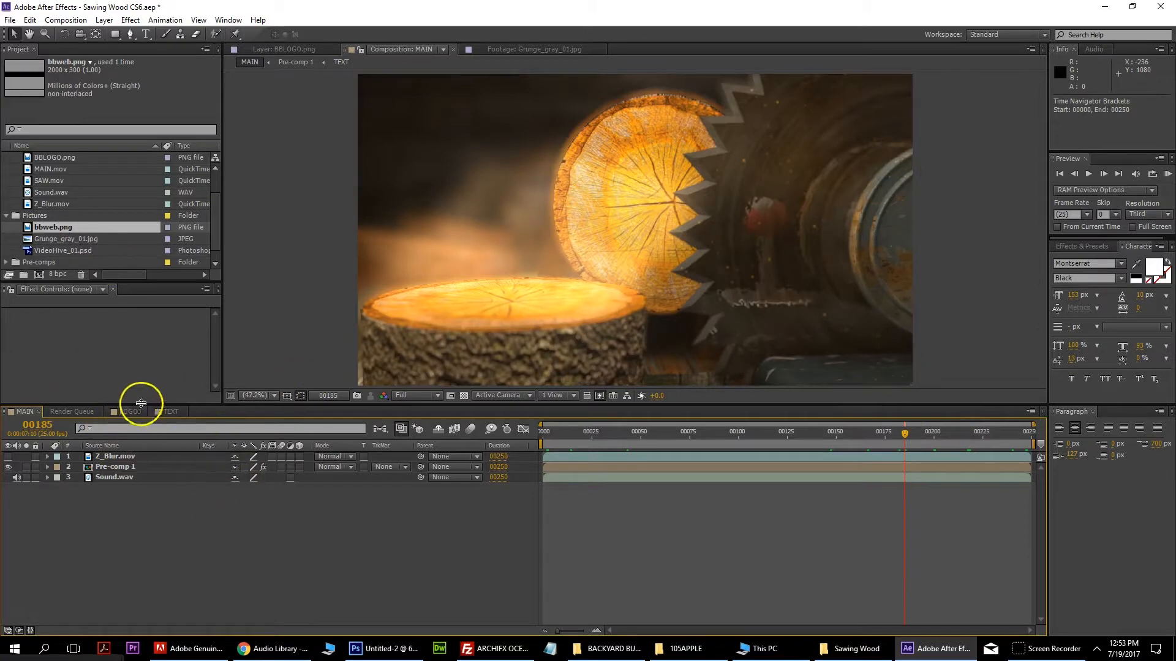
Step: Check the logo in the LOGO composition, and recolor the BB text in Photoshop's Untitled-1 document to black (000000)
click(171, 412)
click(130, 412)
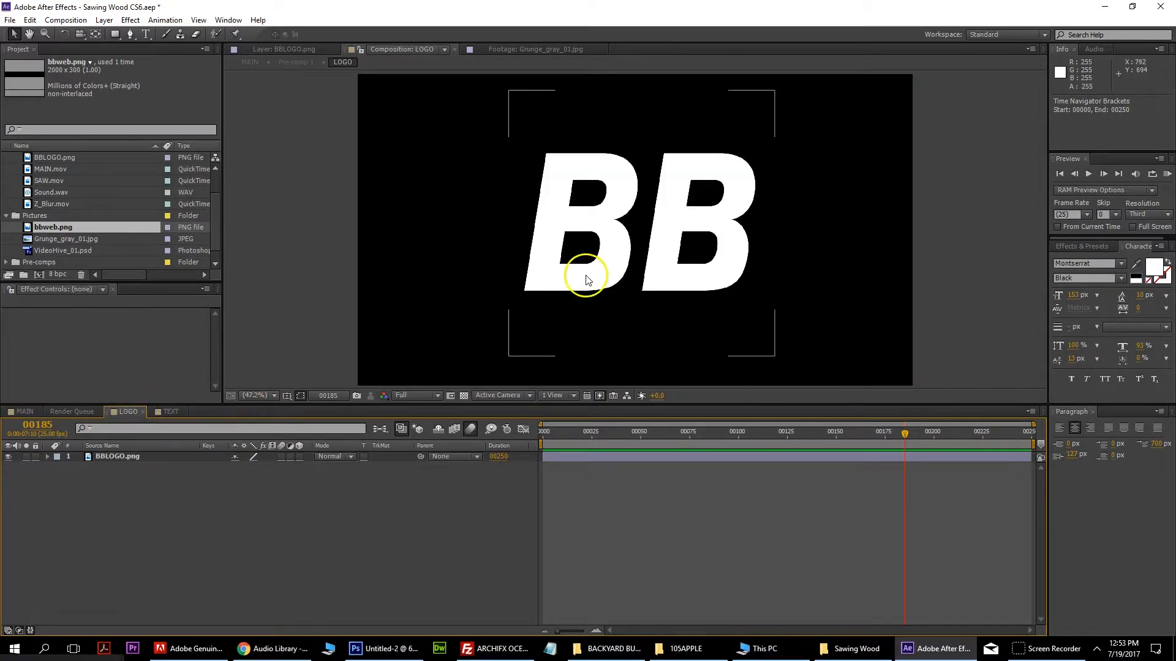
click(609, 281)
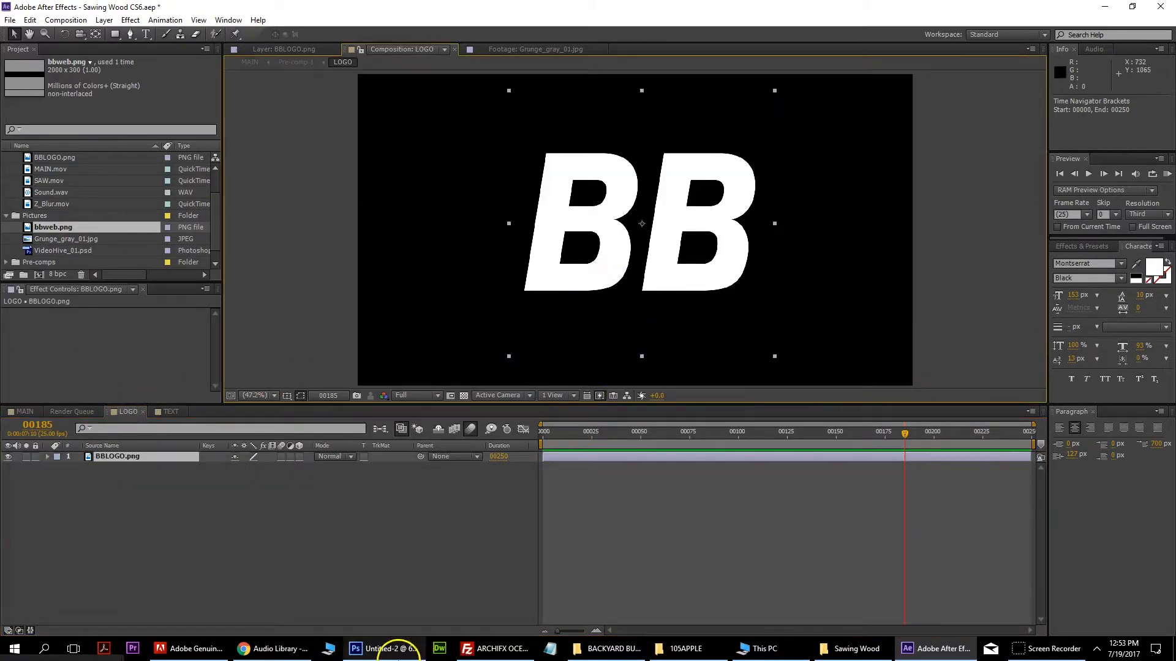
click(385, 649)
click(93, 45)
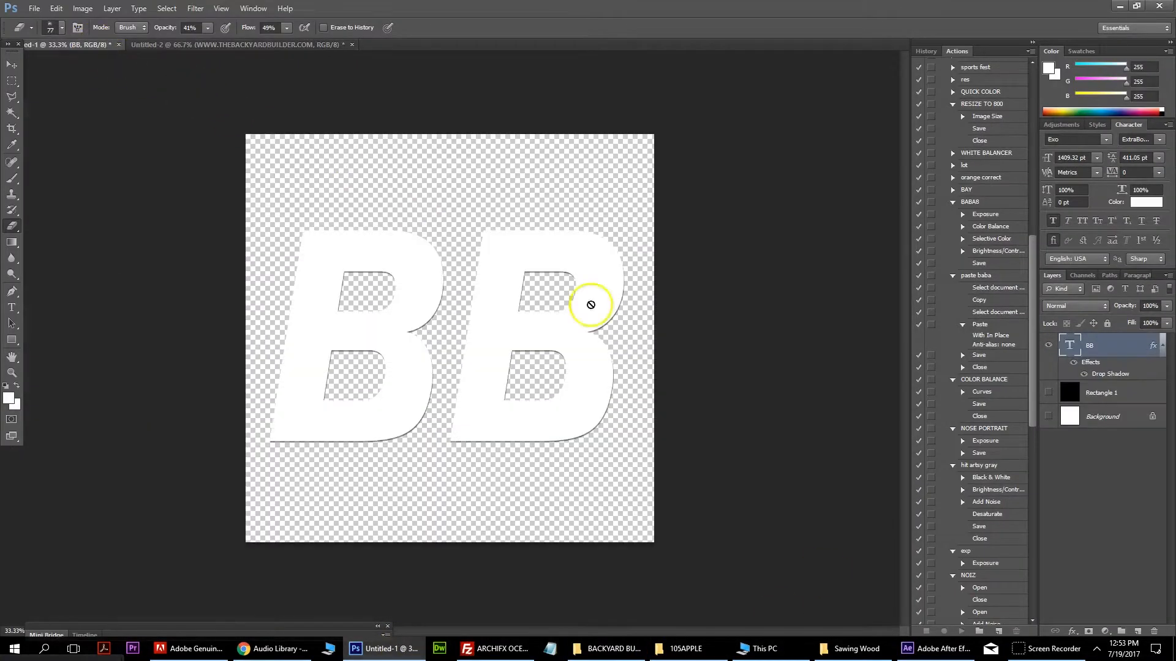
double_click(1070, 346)
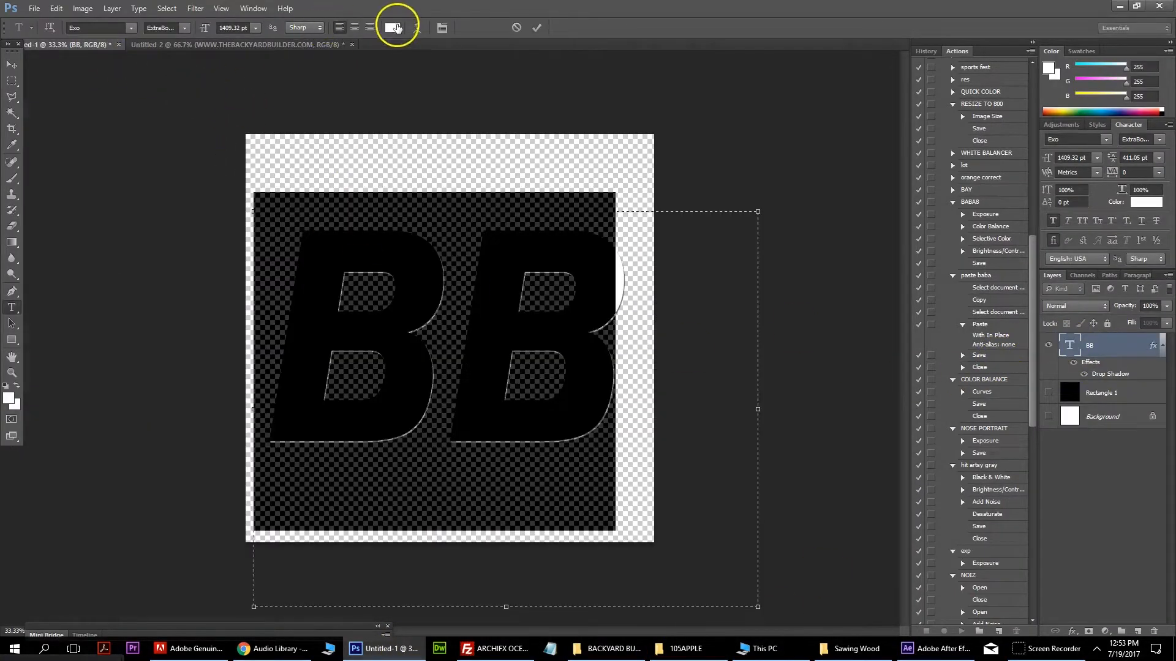
click(394, 28)
click(613, 331)
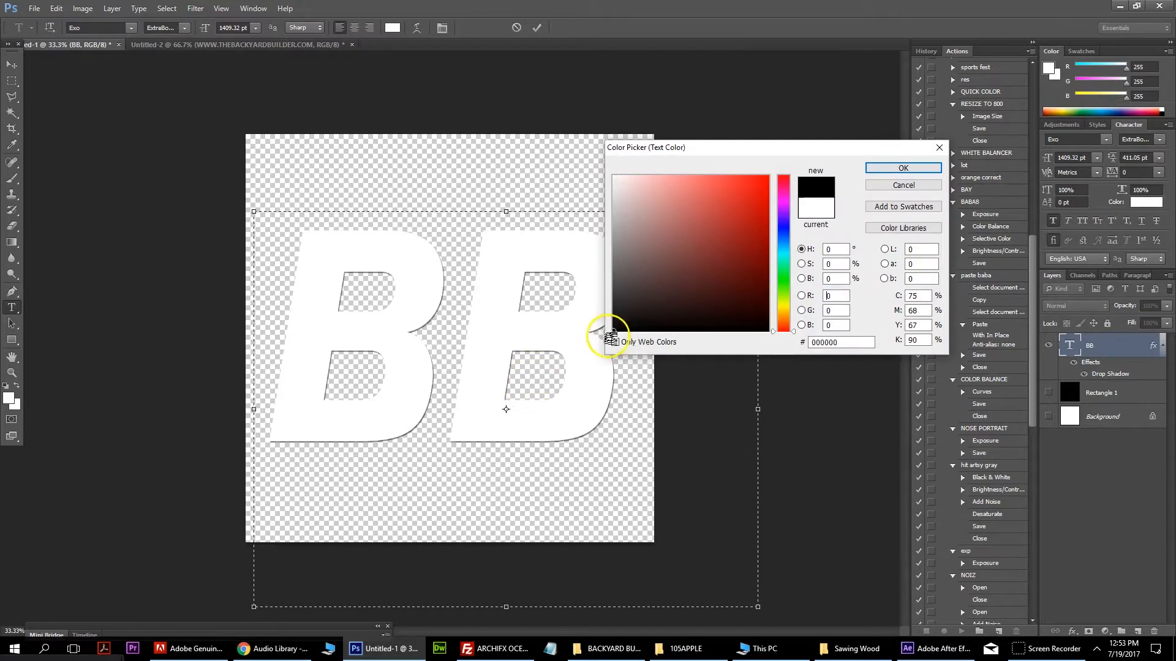
Step: Save a JPEG copy of the black BB logo to the Desktop as bb2.jpg
click(35, 9)
click(52, 155)
click(703, 319)
click(612, 391)
text(BB)
key(Return)
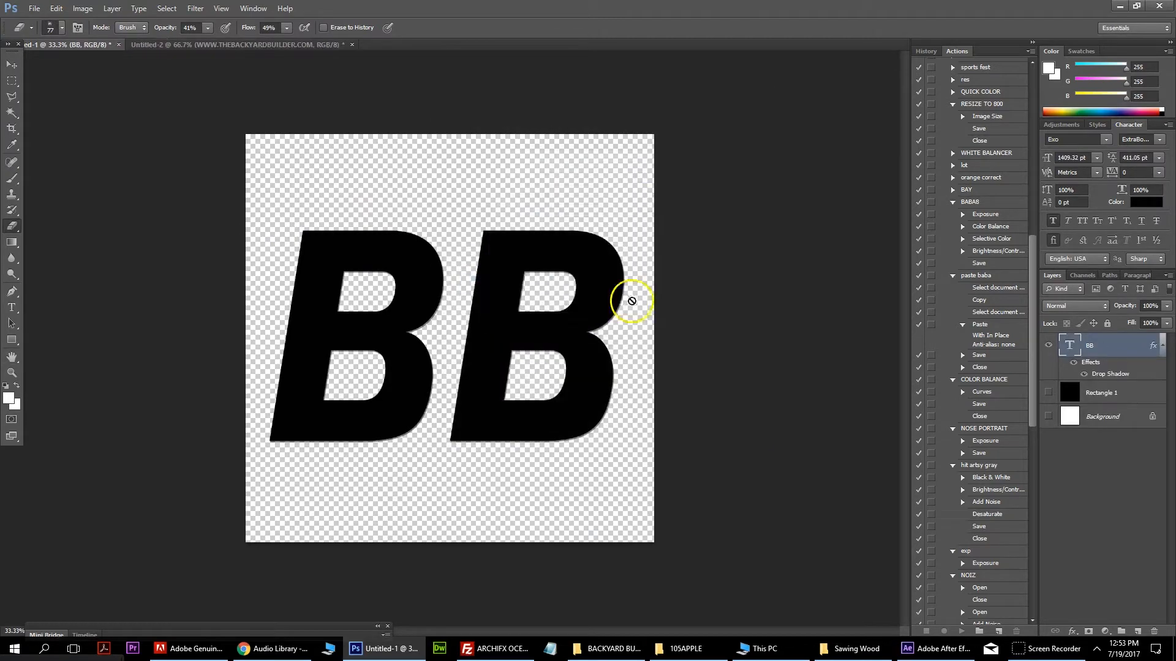
Step: Save the black BB logo to the Desktop in PNG format as bb2.png
click(34, 8)
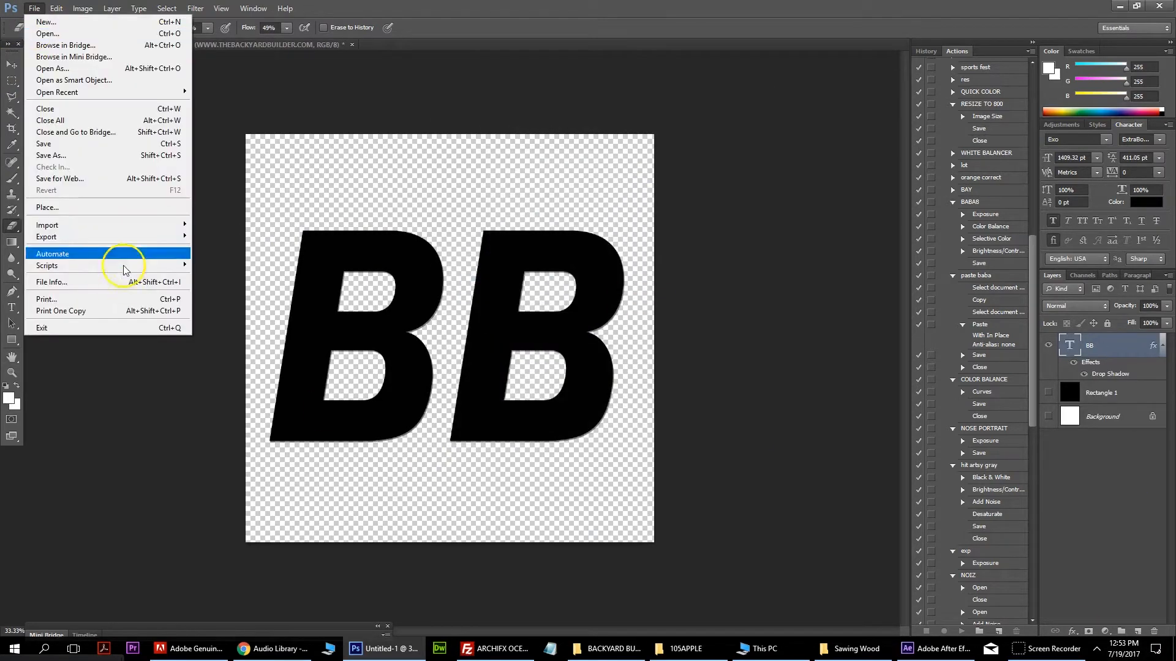
click(119, 155)
click(630, 319)
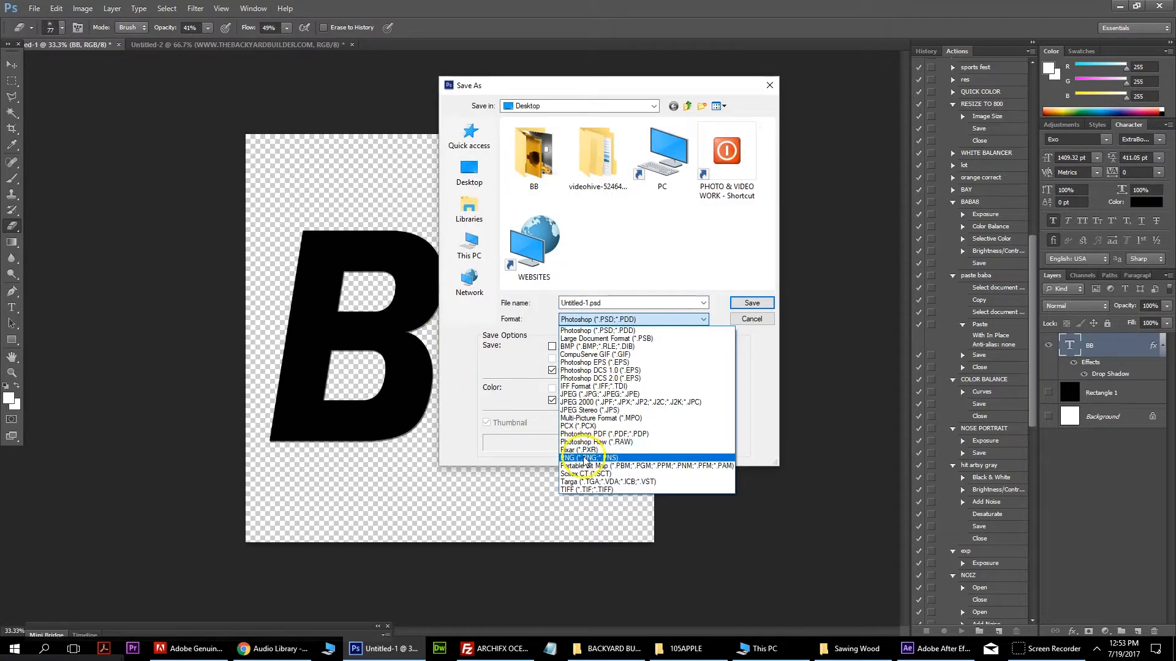
click(585, 458)
click(637, 303)
text(BB)
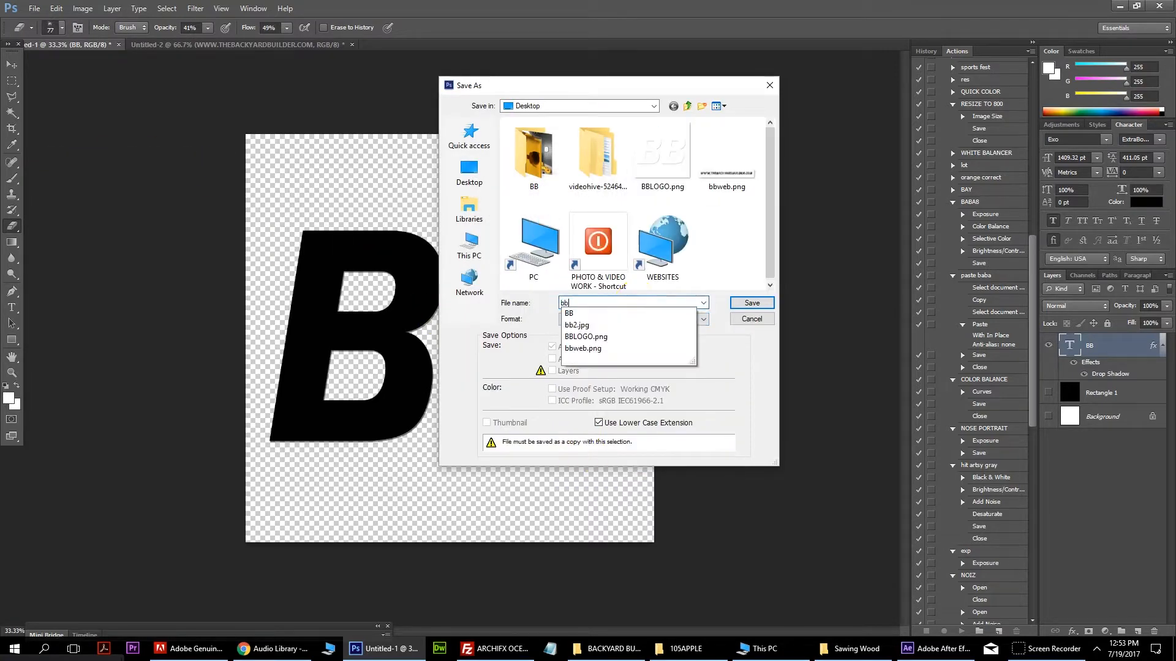
key(Return)
Step: Import bb2.png from the desktop into the After Effects project and place it above BBLOGO.png in the LOGO composition
click(1171, 652)
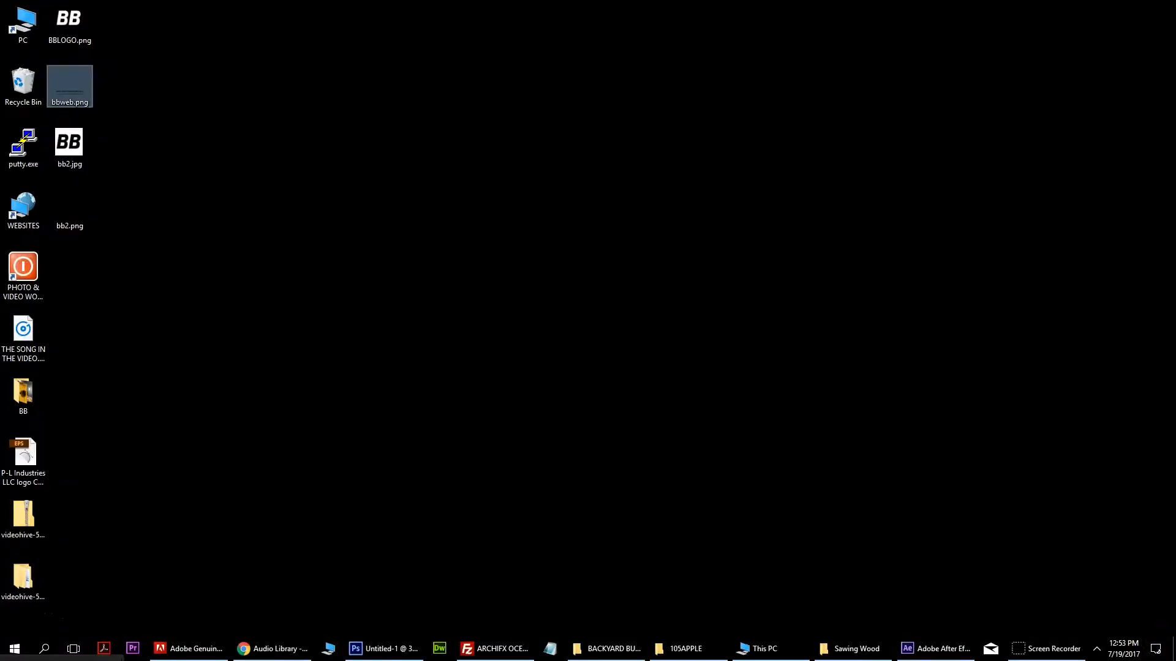
drag(79, 208, 84, 176)
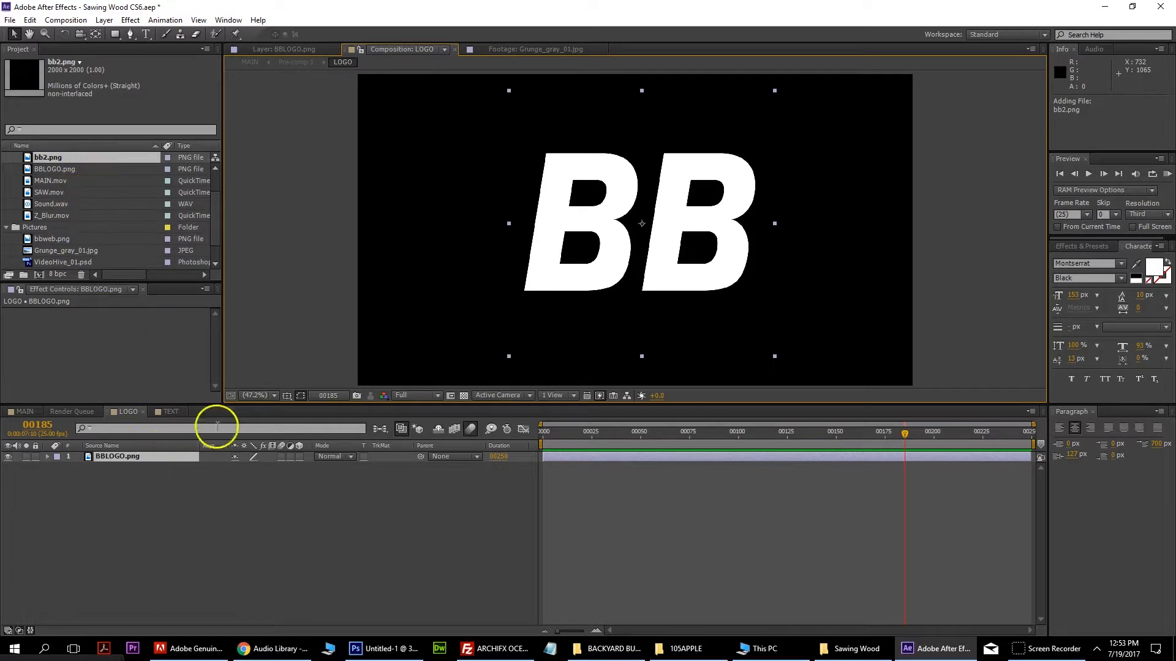
drag(40, 158, 196, 456)
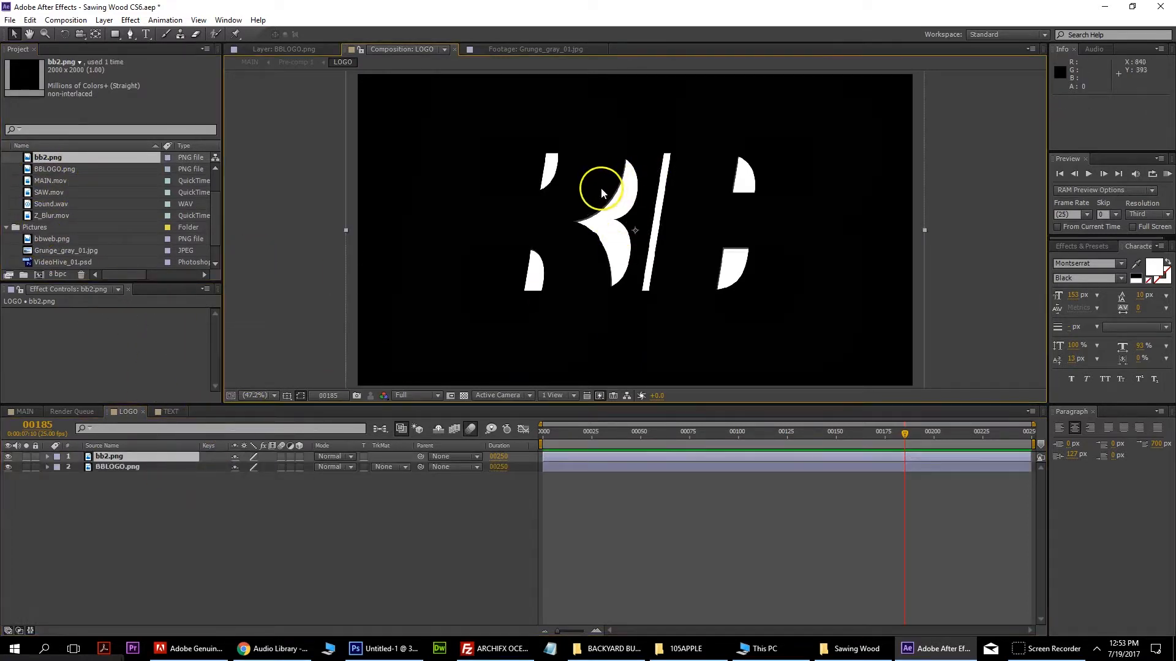
Step: Scale bb2.png to about 46%, position it slightly offset over the white BB, and check the result in the MAIN composition
drag(607, 185, 653, 275)
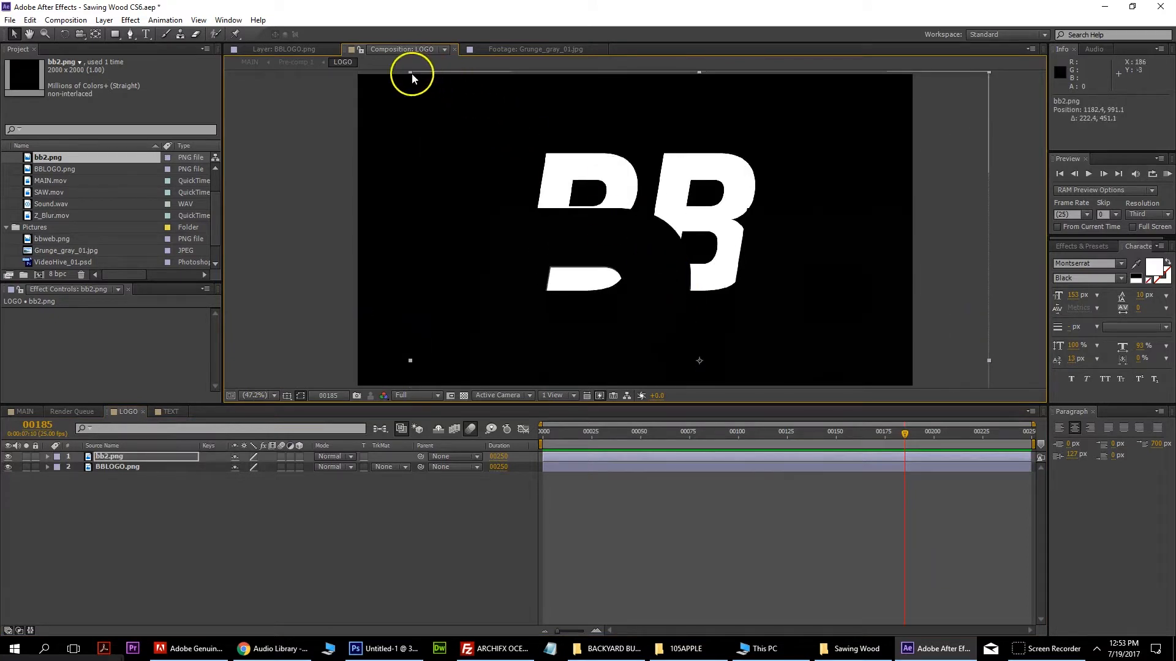
drag(410, 72, 548, 206)
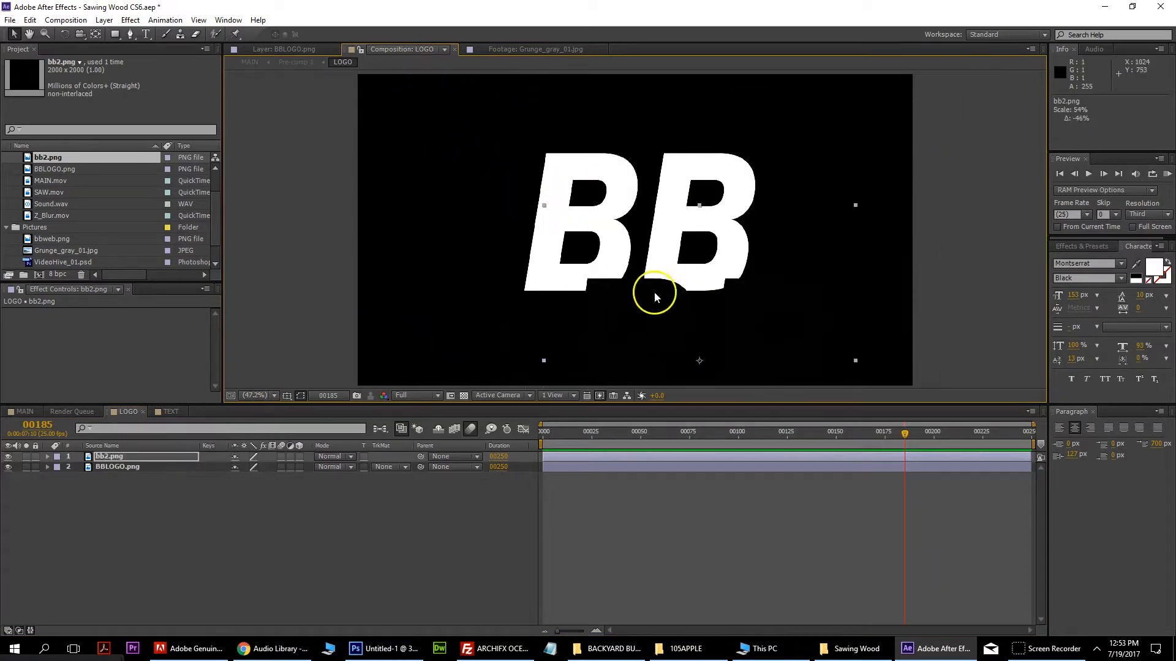
drag(760, 339, 686, 269)
drag(470, 135, 490, 152)
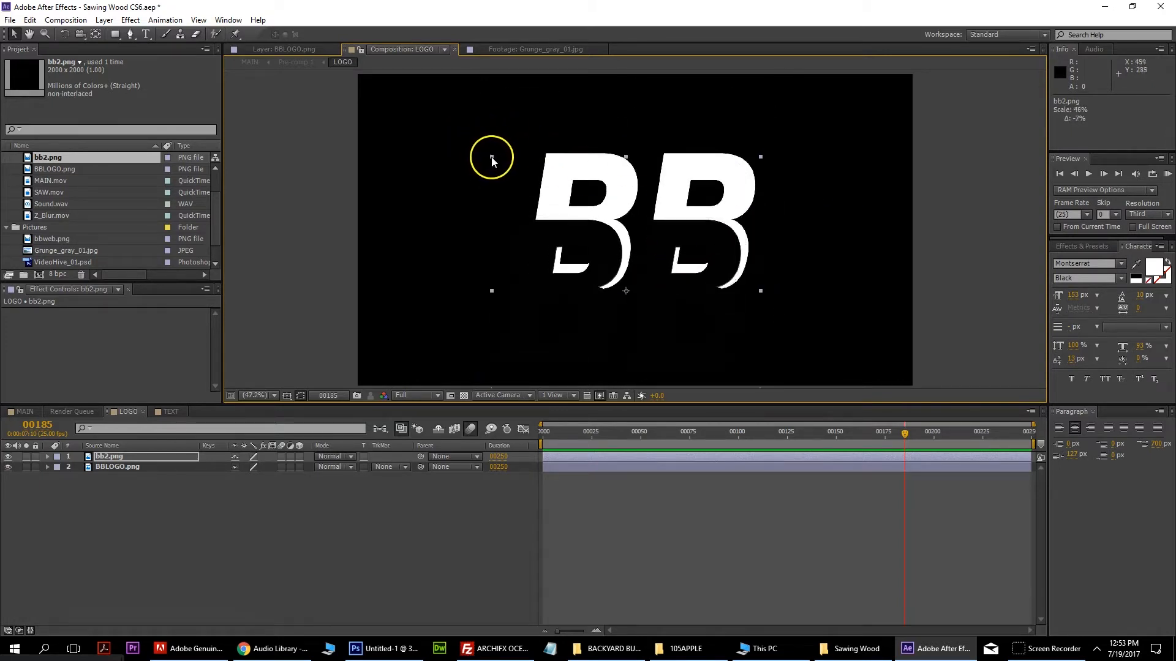
drag(609, 244, 633, 179)
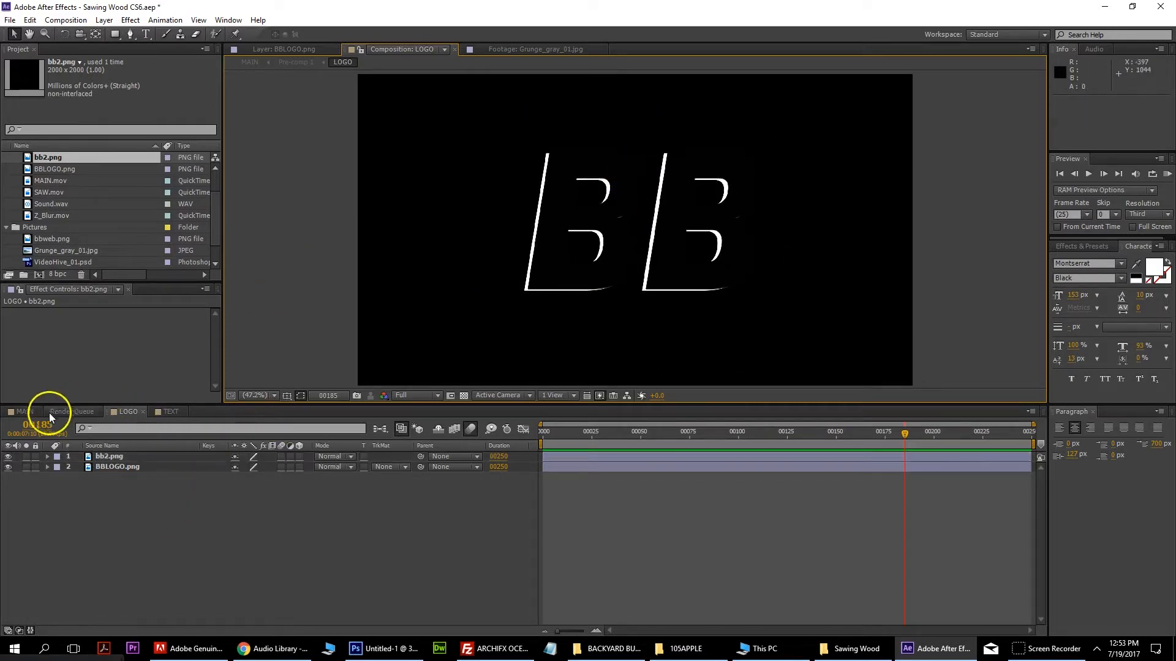
click(25, 411)
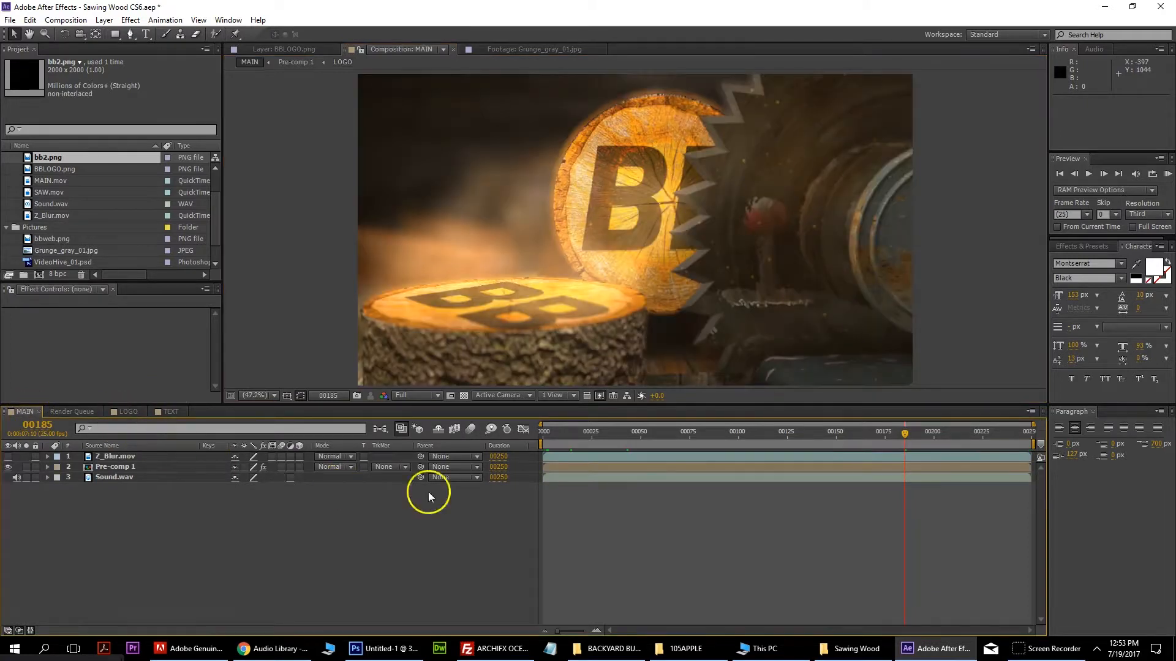
drag(932, 433, 944, 438)
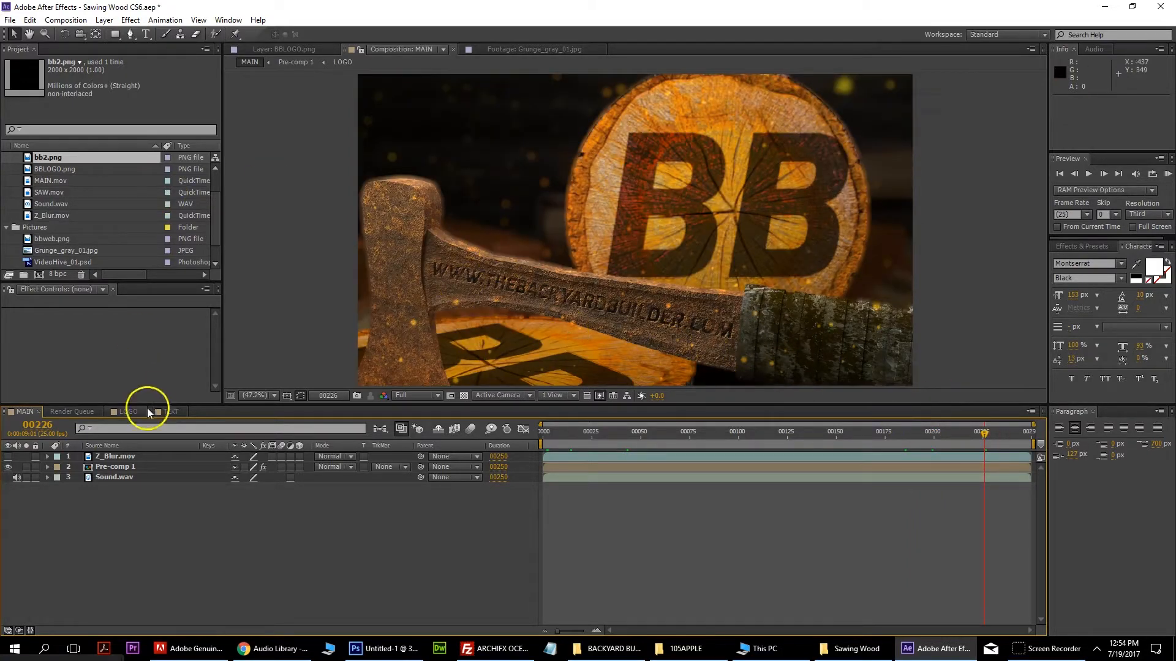
Step: Add the MAIN composition to the render queue and open its output module settings
click(64, 21)
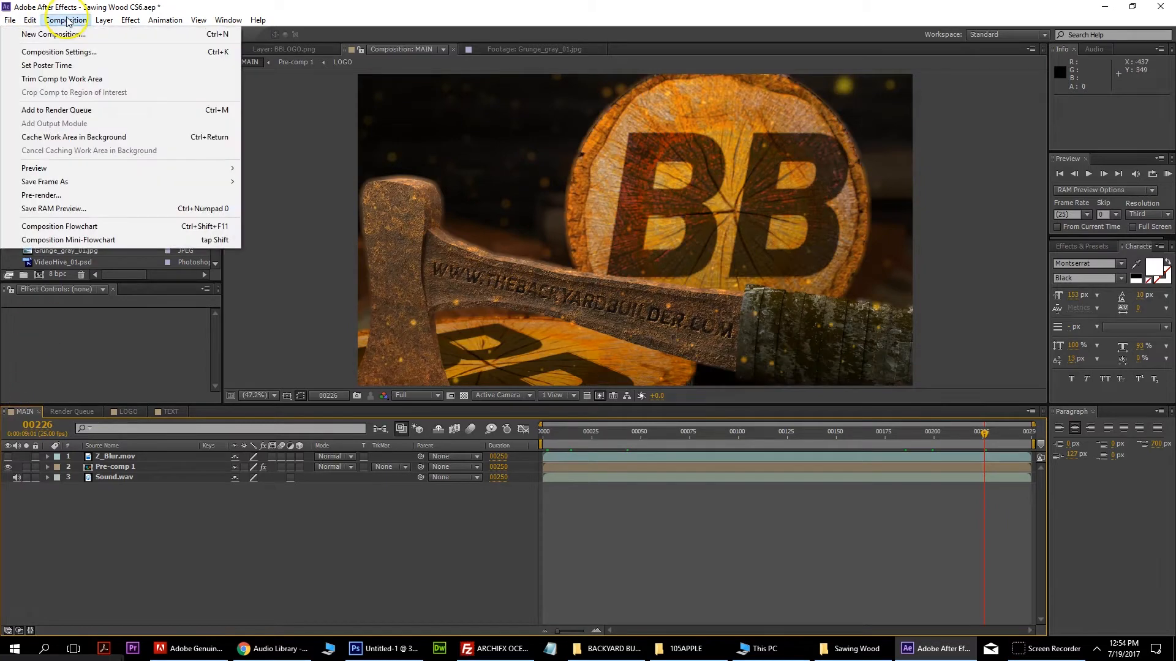
click(80, 111)
click(100, 490)
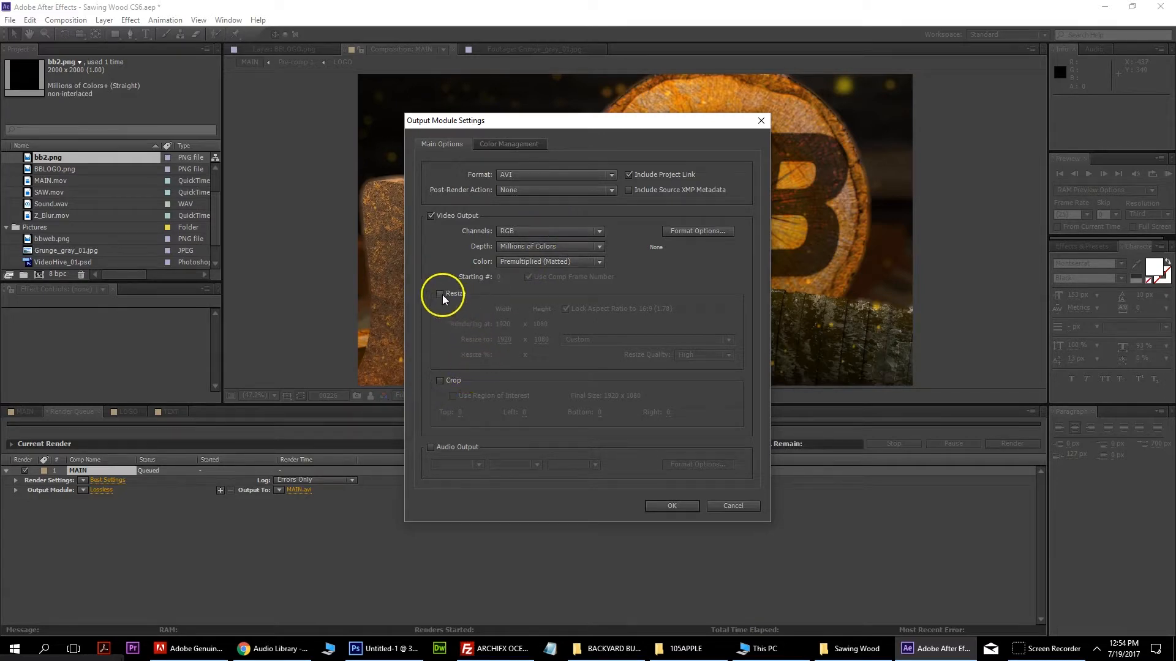
Step: Examine the properties and details of IMG_5509.MOV in the phone's 105APPLE folder for its video format information
click(678, 654)
click(678, 654)
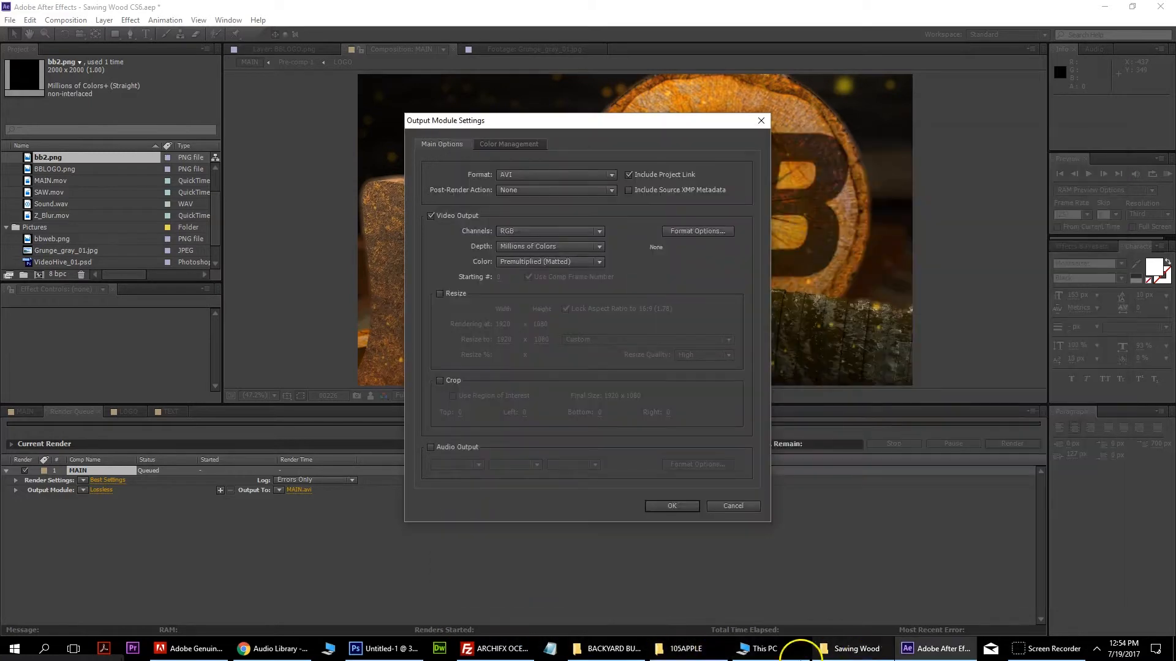
click(687, 650)
drag(867, 134, 560, 58)
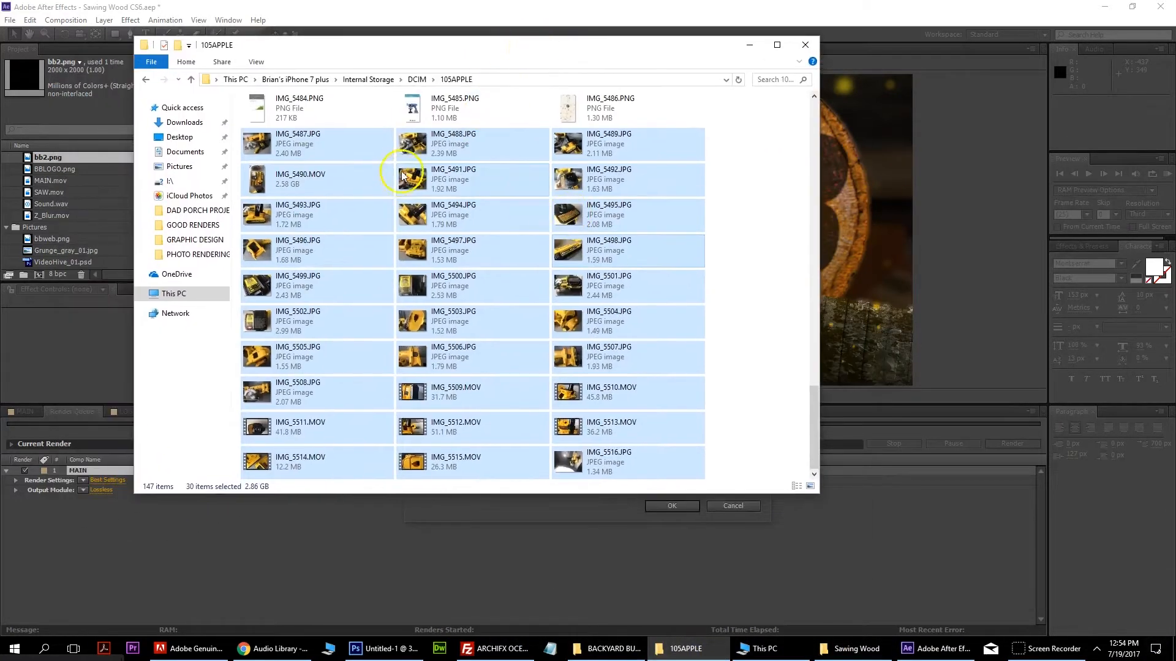
click(413, 156)
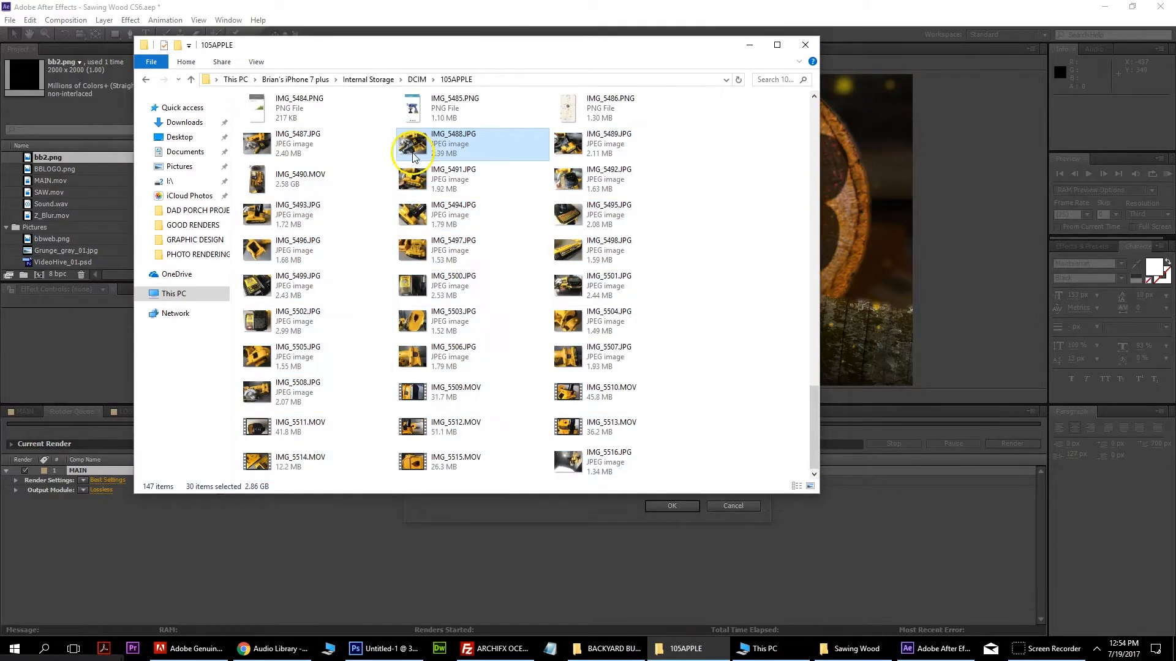
right_click(408, 396)
click(343, 470)
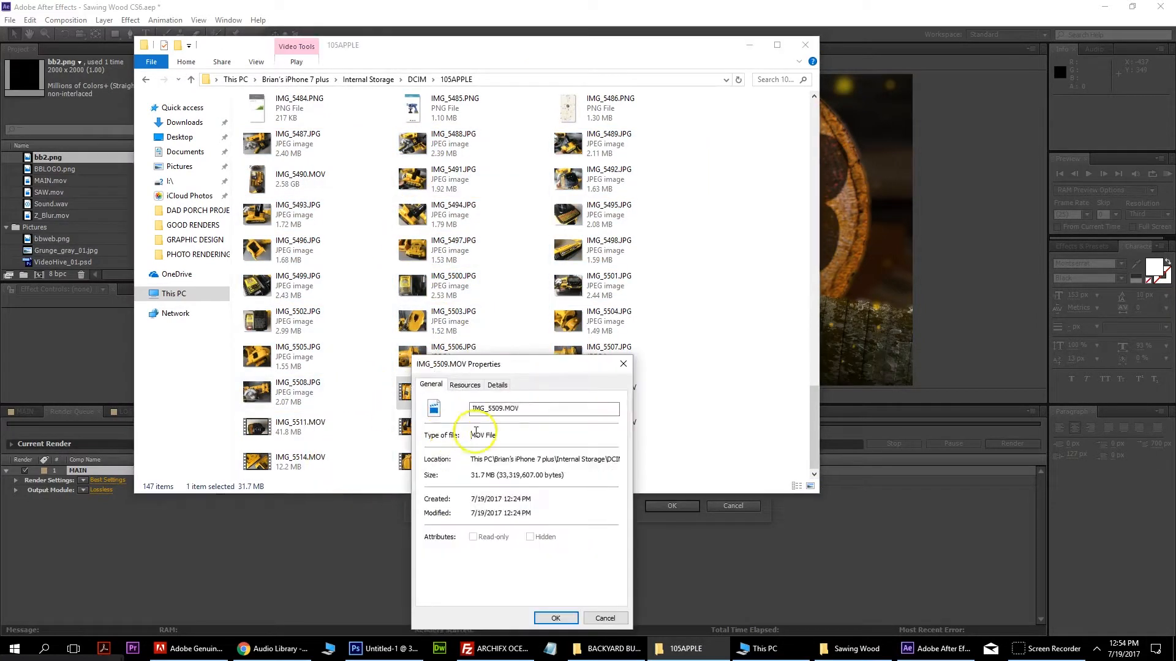
click(465, 385)
click(497, 385)
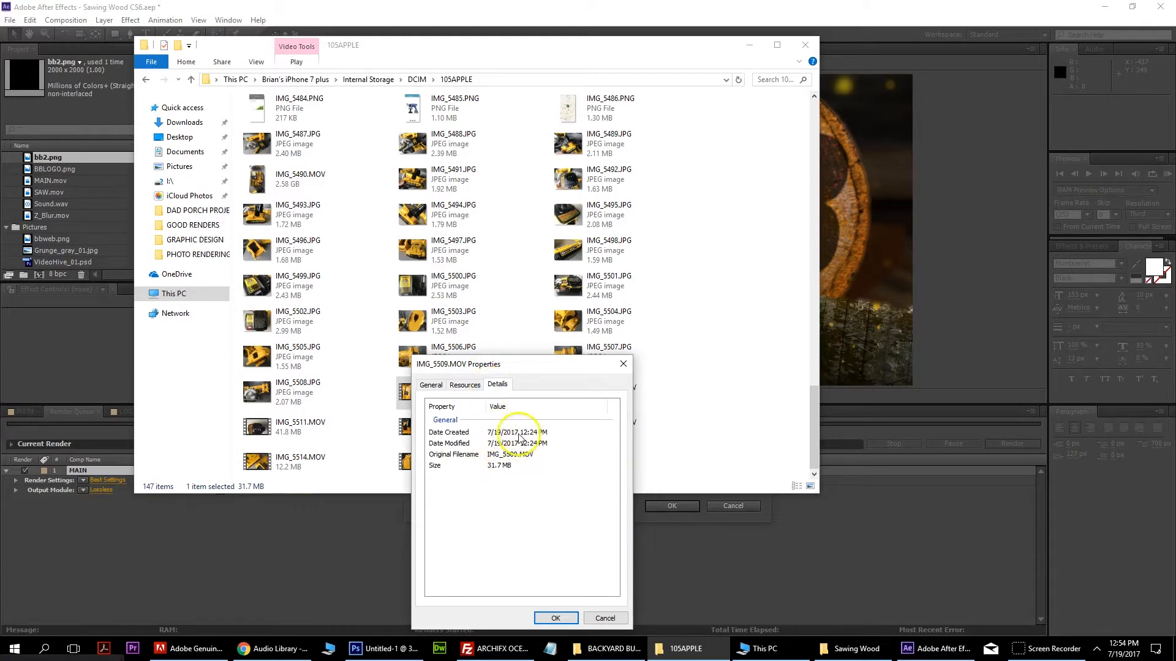
click(465, 385)
click(430, 385)
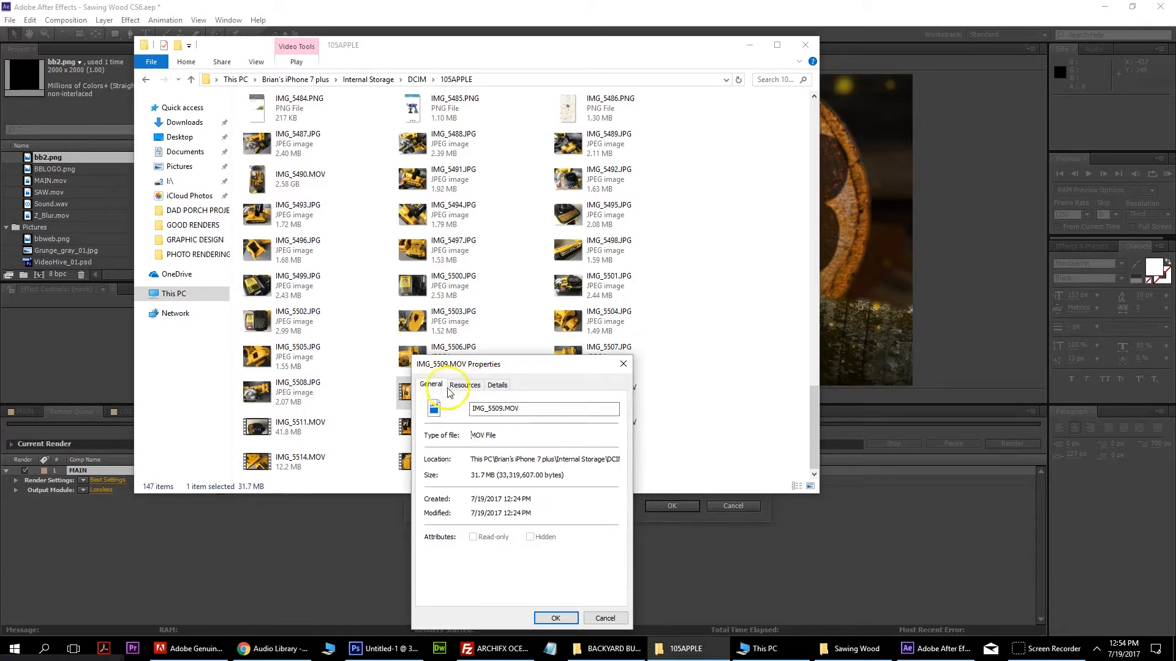
click(497, 384)
click(407, 389)
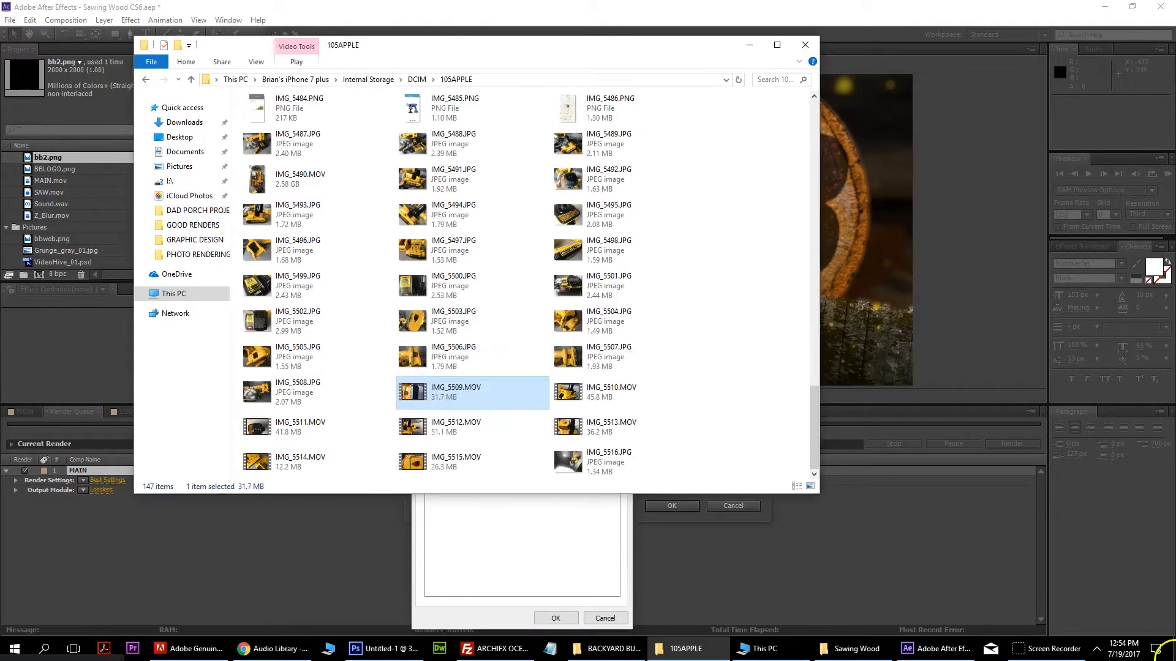
Step: Cancel the output module settings and copy IMG_5509.MOV from the phone's 105APPLE folder to the desktop
click(1172, 648)
click(714, 647)
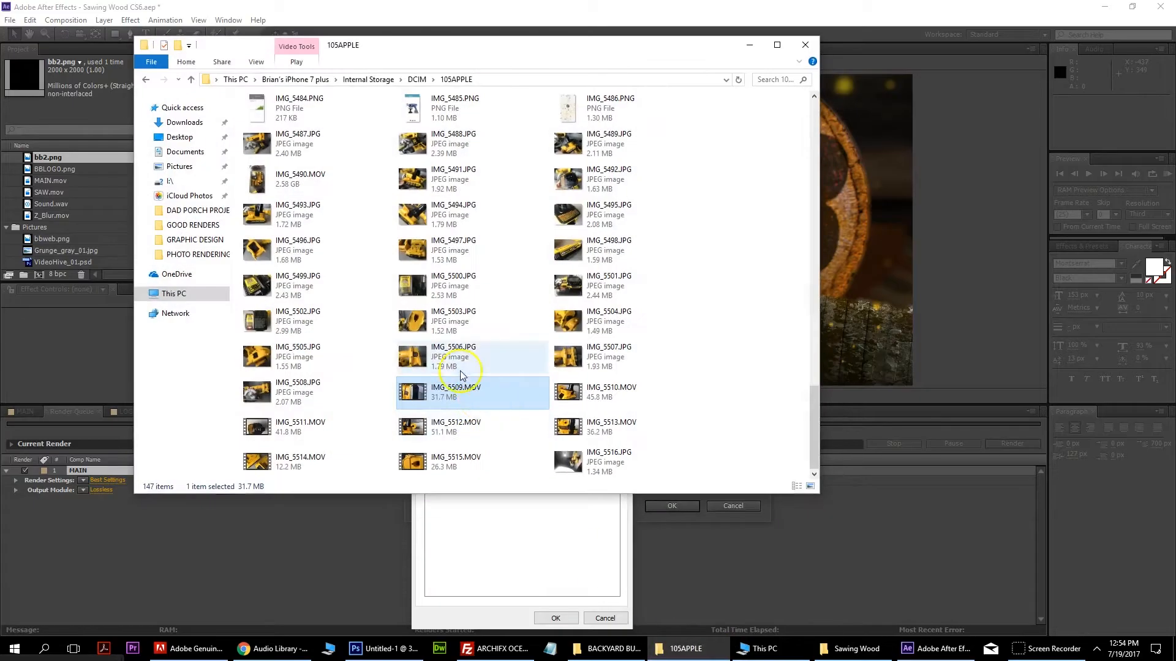
click(1110, 16)
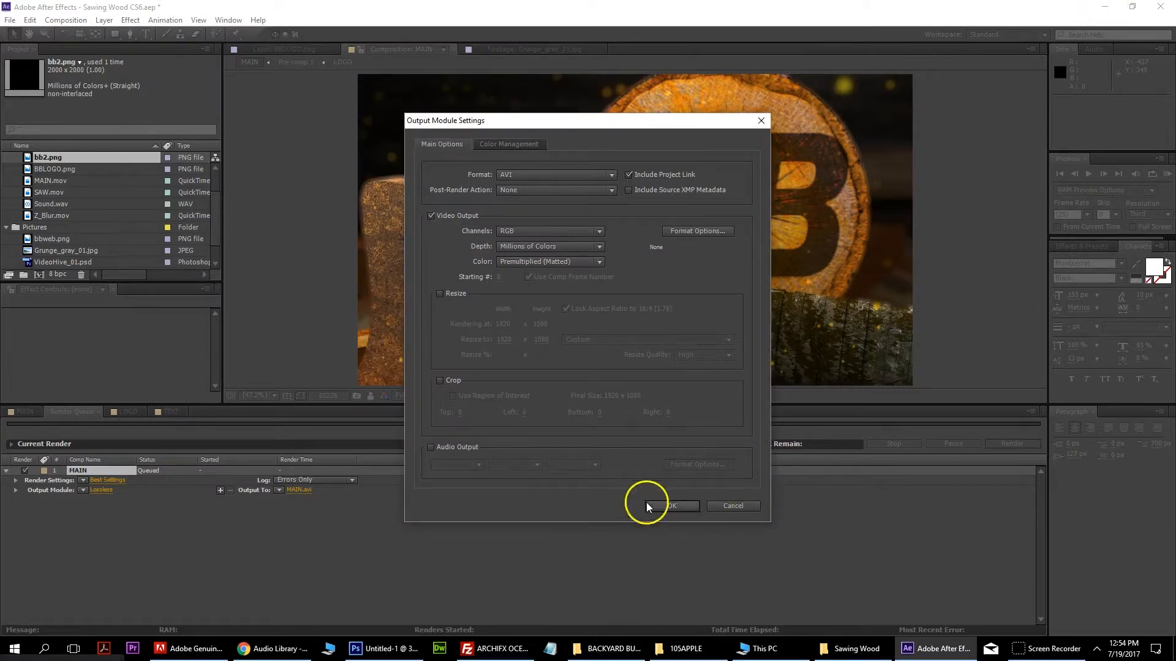
click(752, 507)
click(1104, 6)
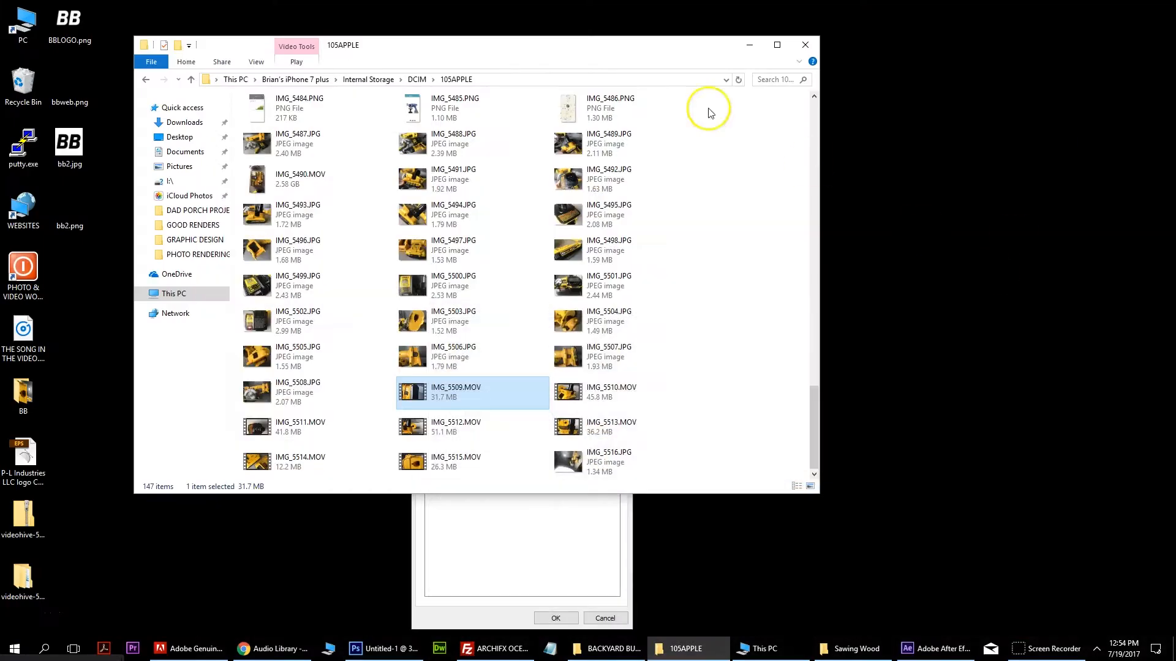
drag(453, 392, 98, 272)
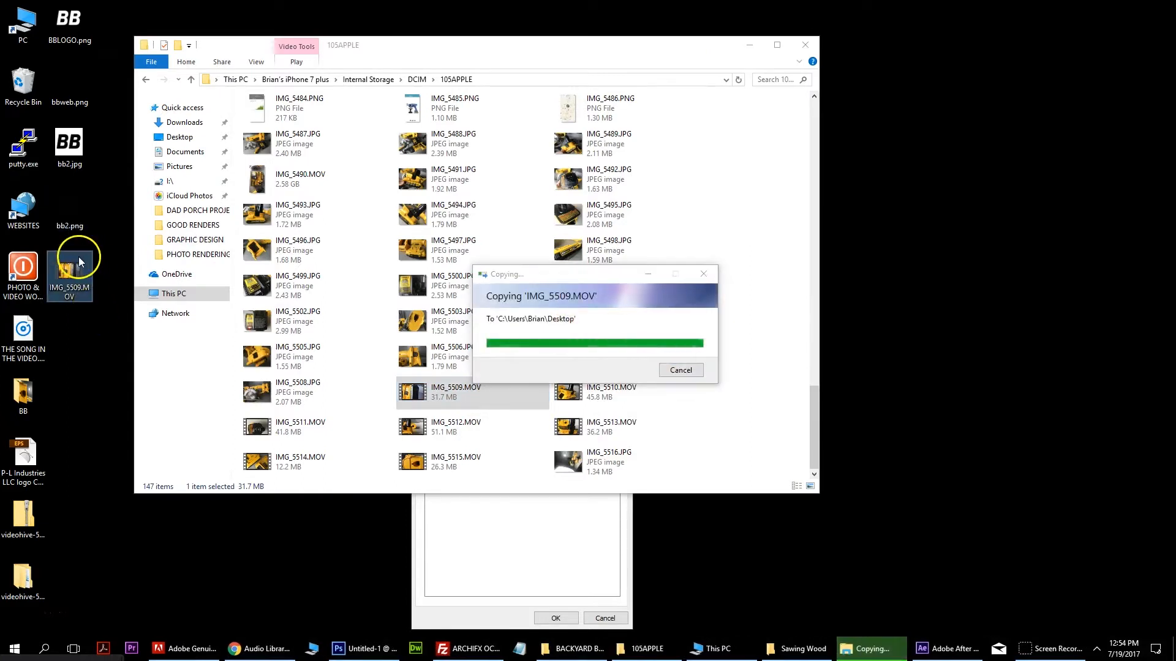
Step: Examine the frame size and frame rate details of the desktop copy of IMG_5509.MOV
right_click(79, 256)
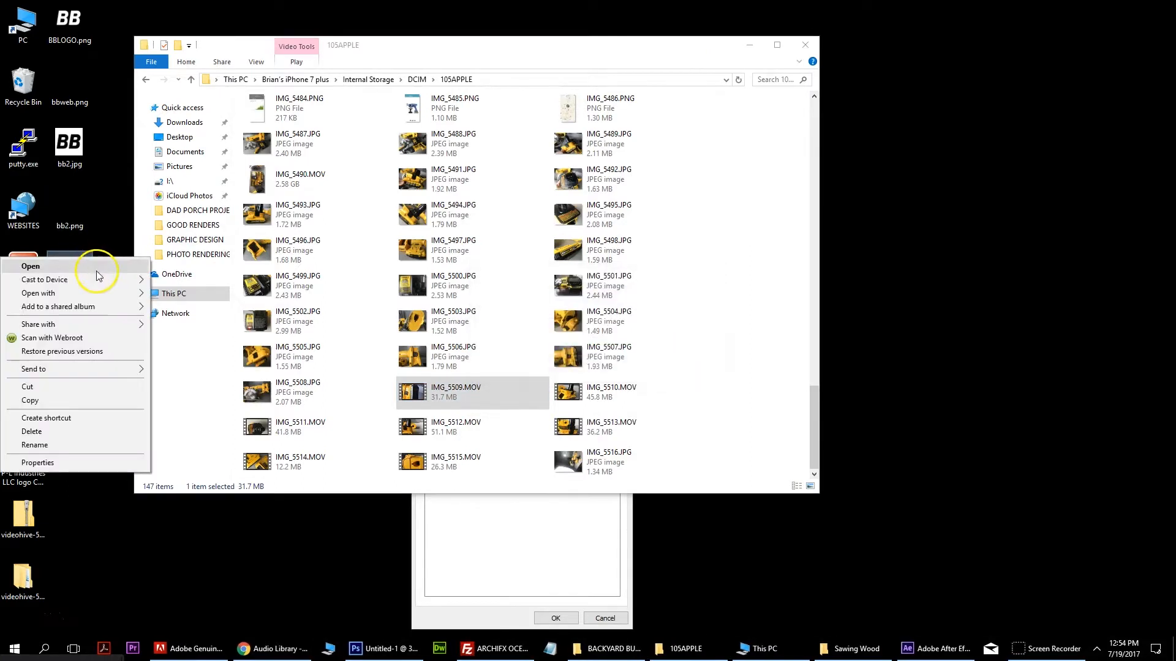
click(38, 463)
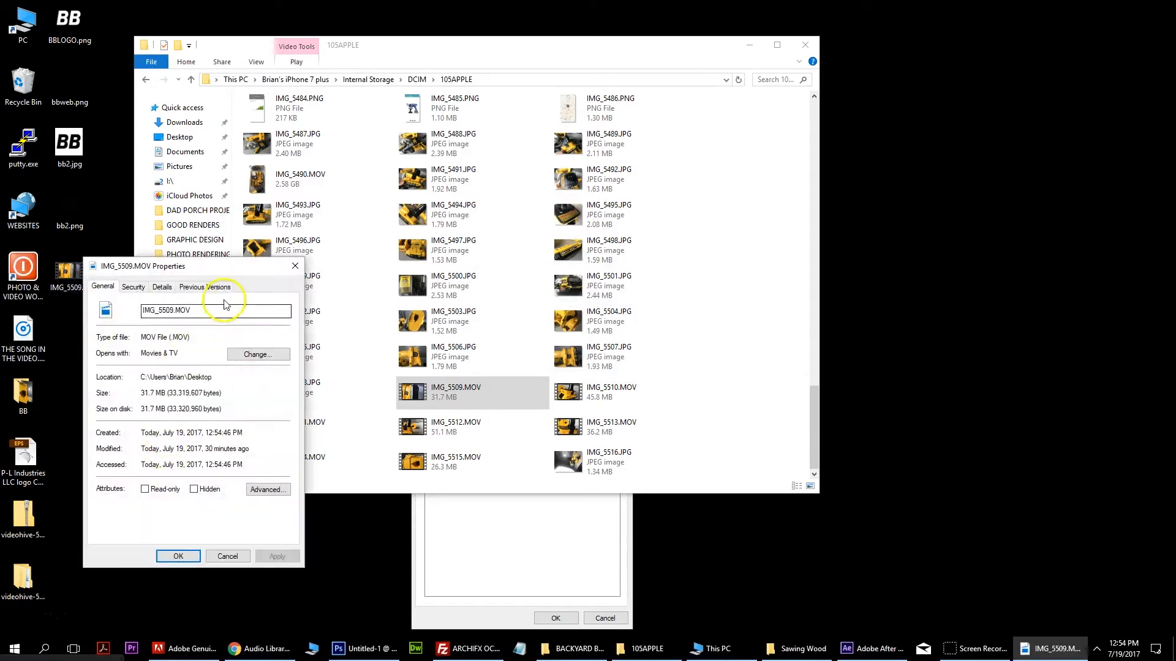
click(162, 287)
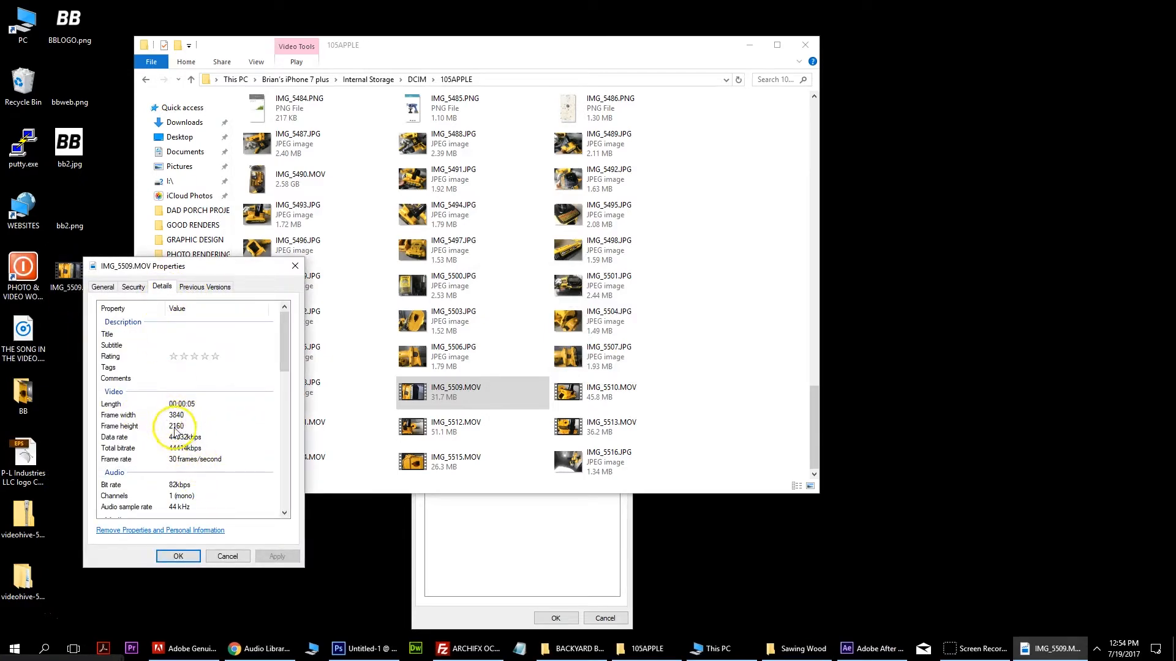
drag(263, 266, 657, 237)
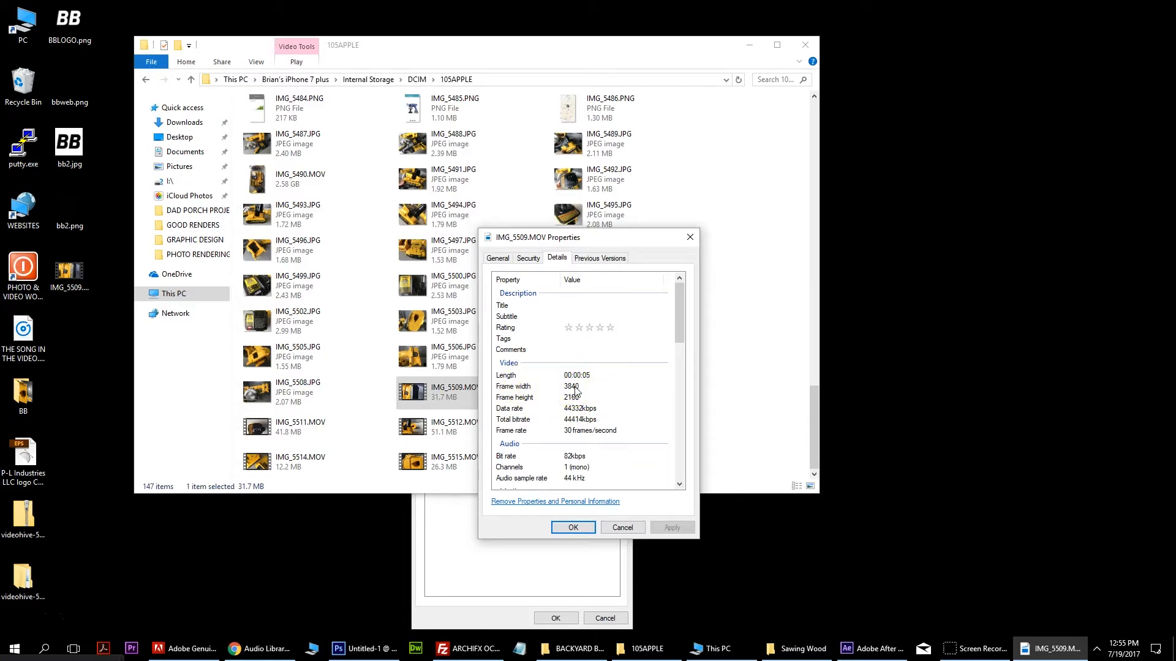
Step: Switch to After Effects, add the selected bb2.png to the render queue as a composition, and leave its output module settings unchanged
click(876, 649)
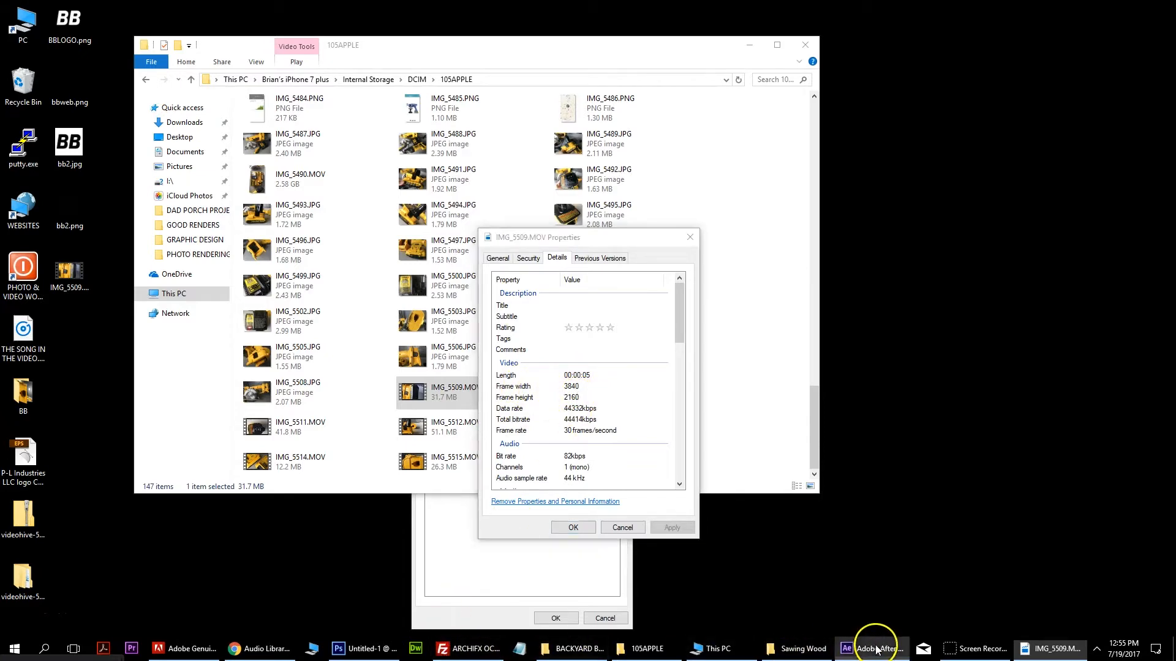
click(10, 20)
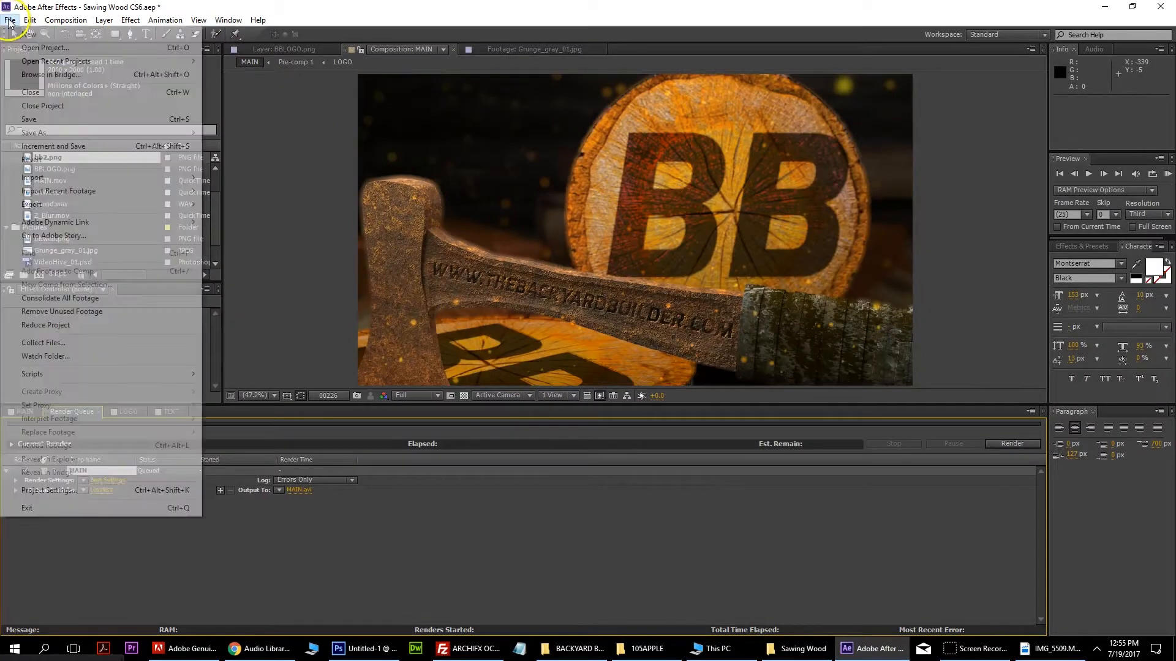
mouse_move(87, 24)
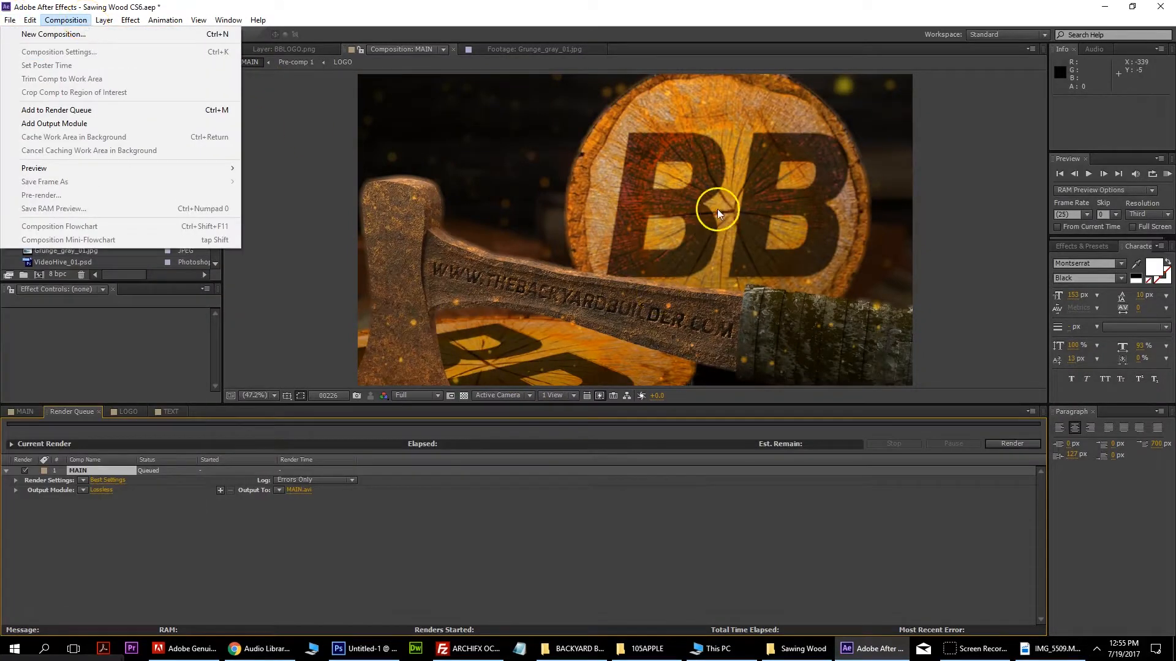
click(56, 109)
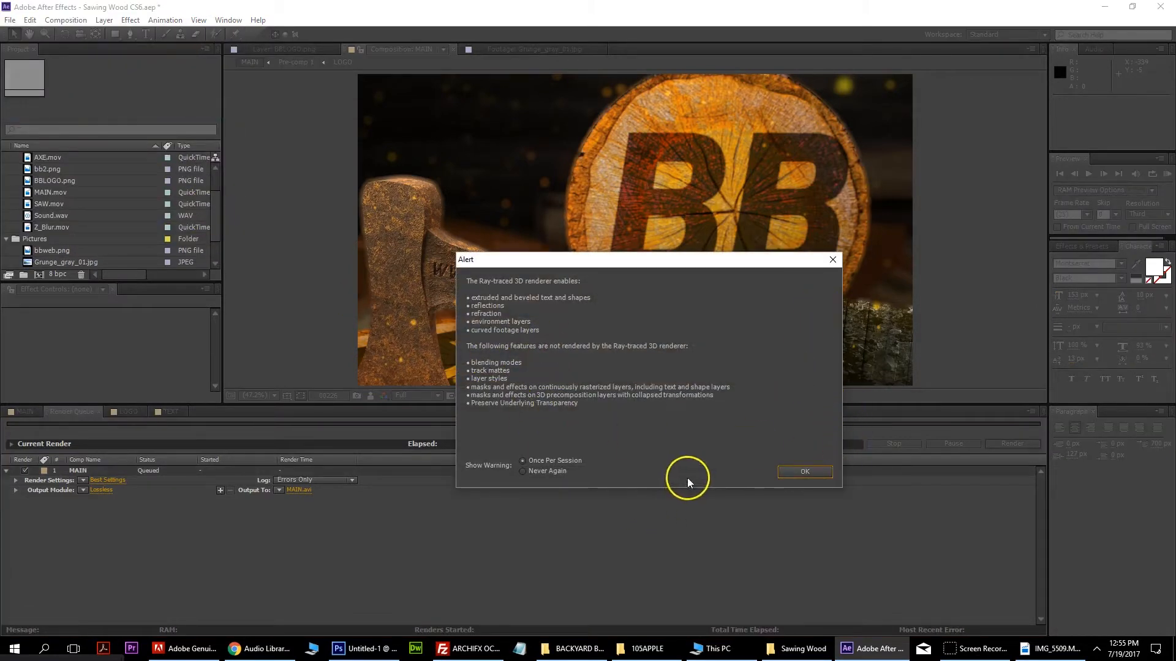
click(802, 472)
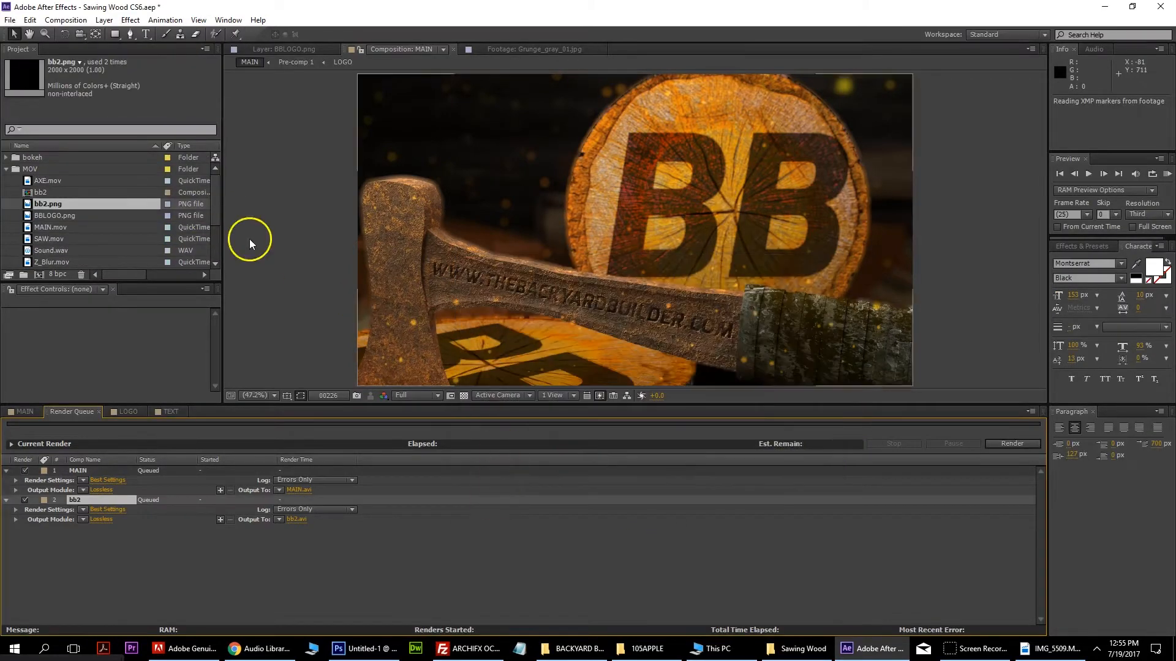
click(104, 520)
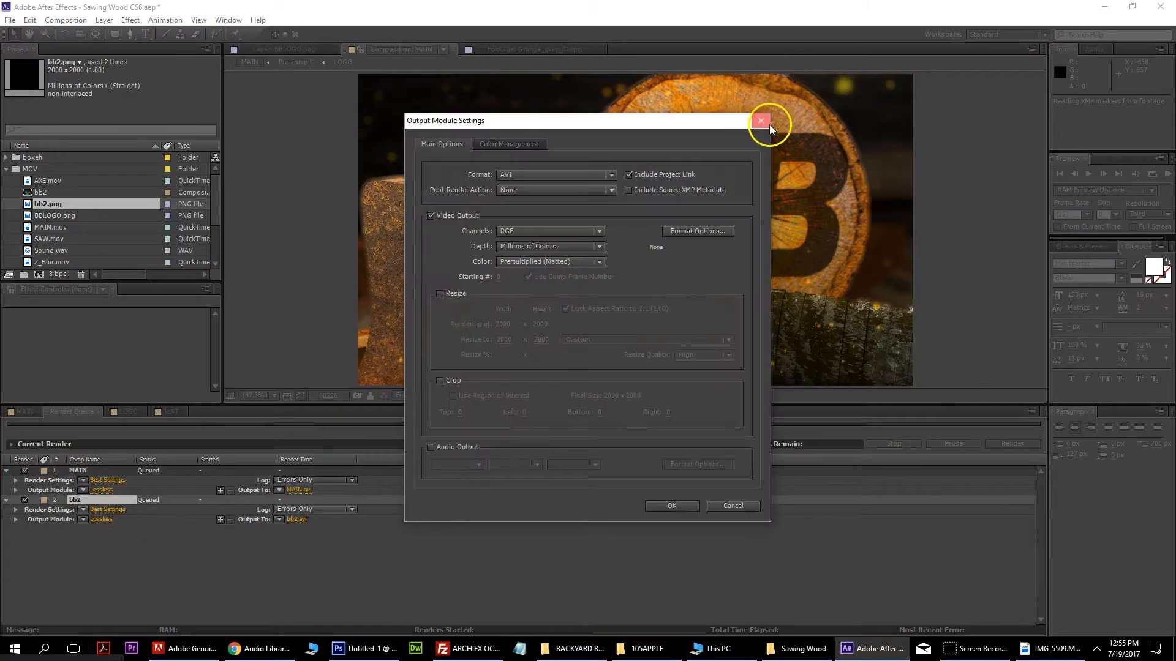
click(762, 121)
Step: Resize MAIN's output to 3820 x 2149 with locked aspect ratio, keeping High resize quality and RGB channels
click(98, 491)
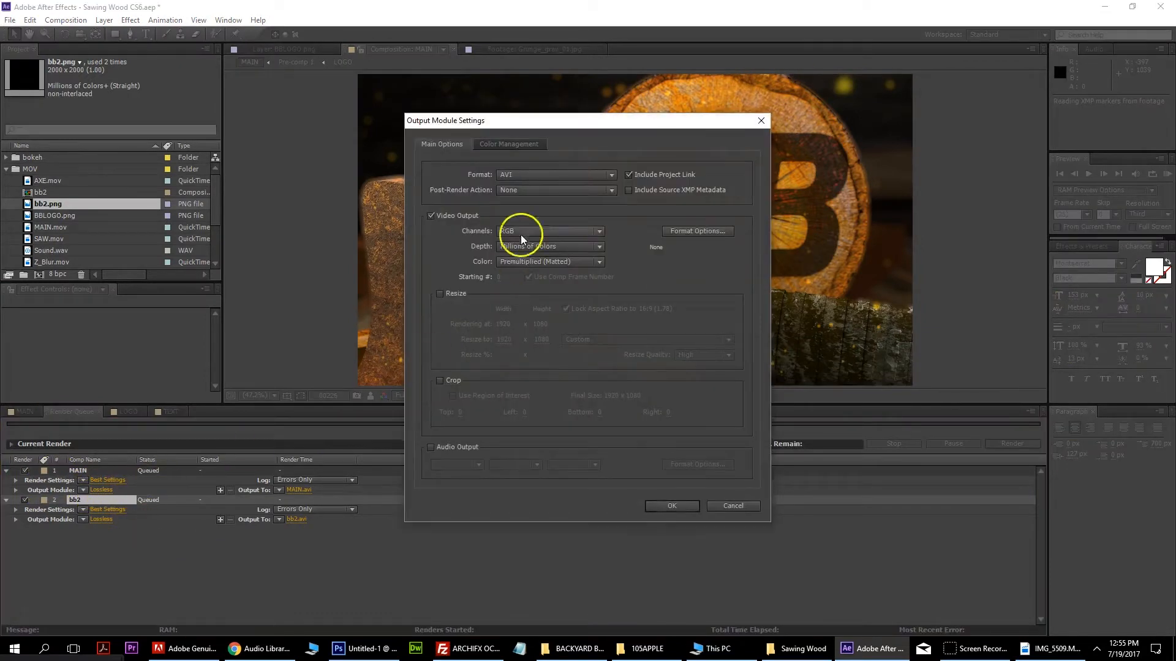
click(439, 294)
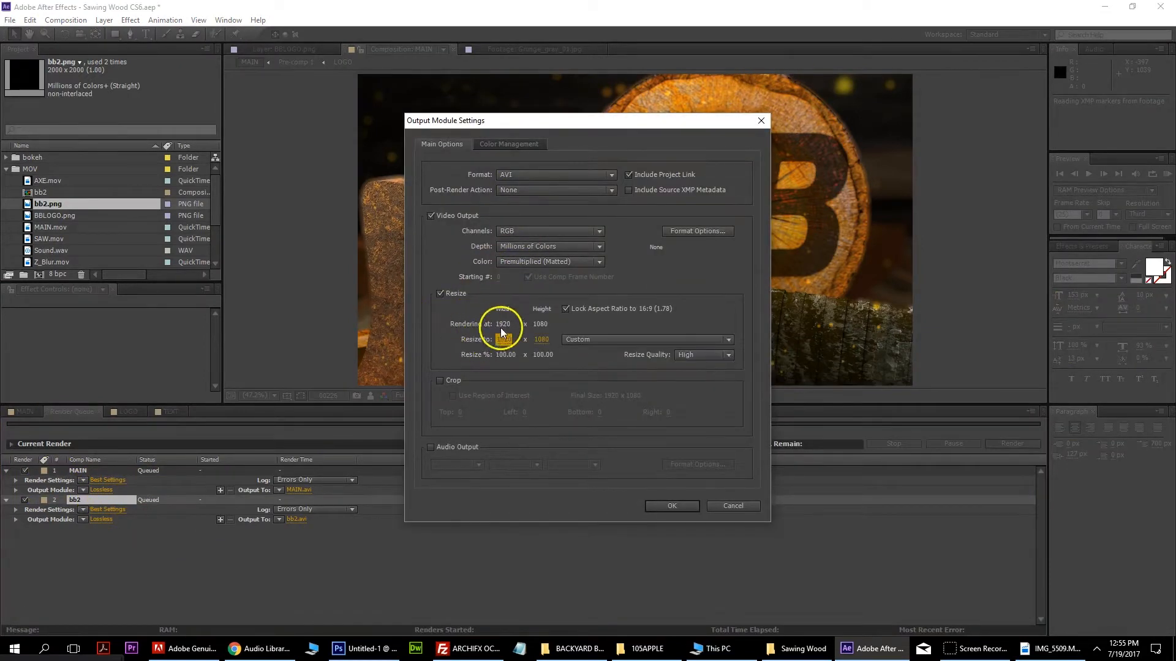
click(504, 340)
drag(506, 343, 551, 341)
click(502, 341)
key(Tab)
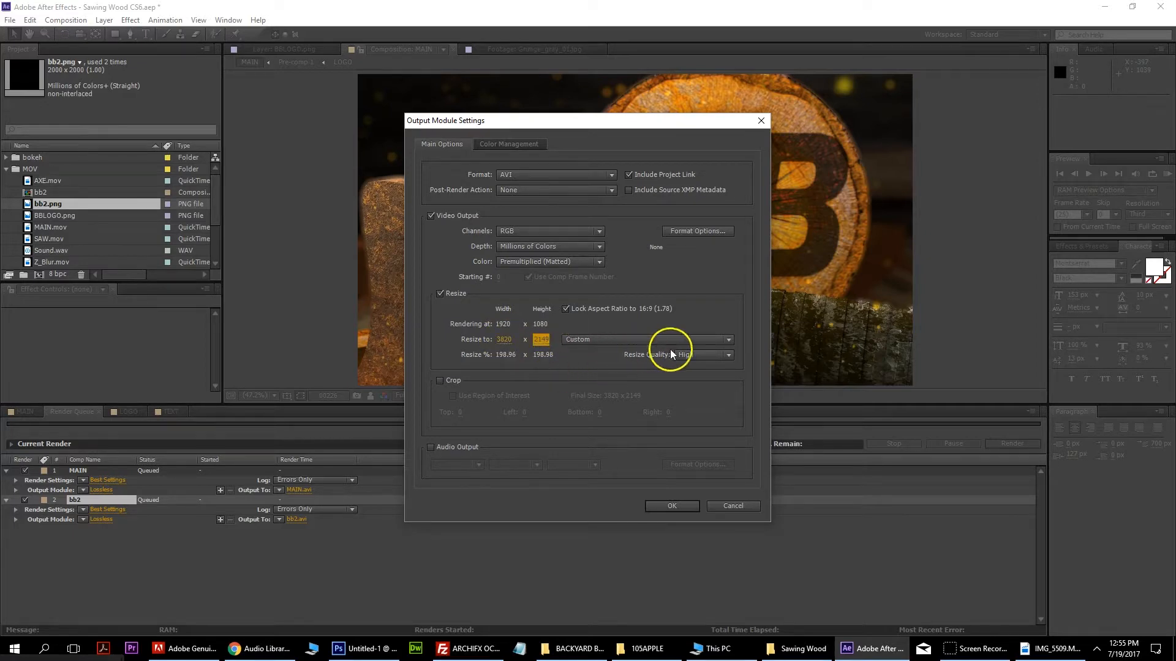
click(689, 355)
click(686, 353)
click(579, 232)
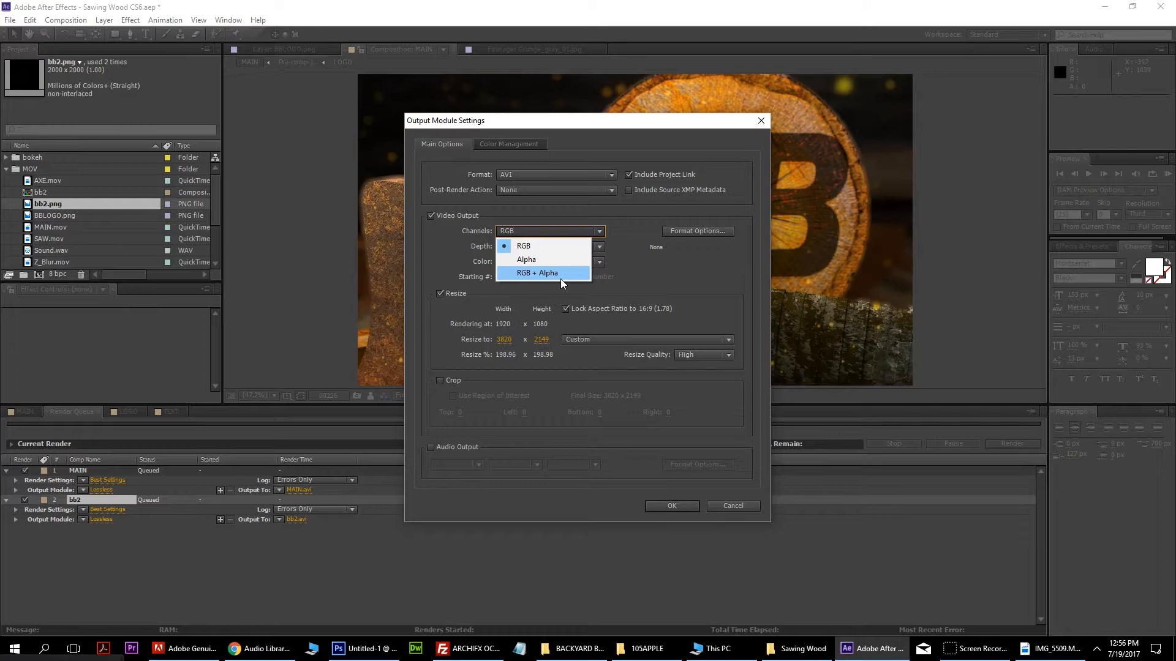
click(556, 247)
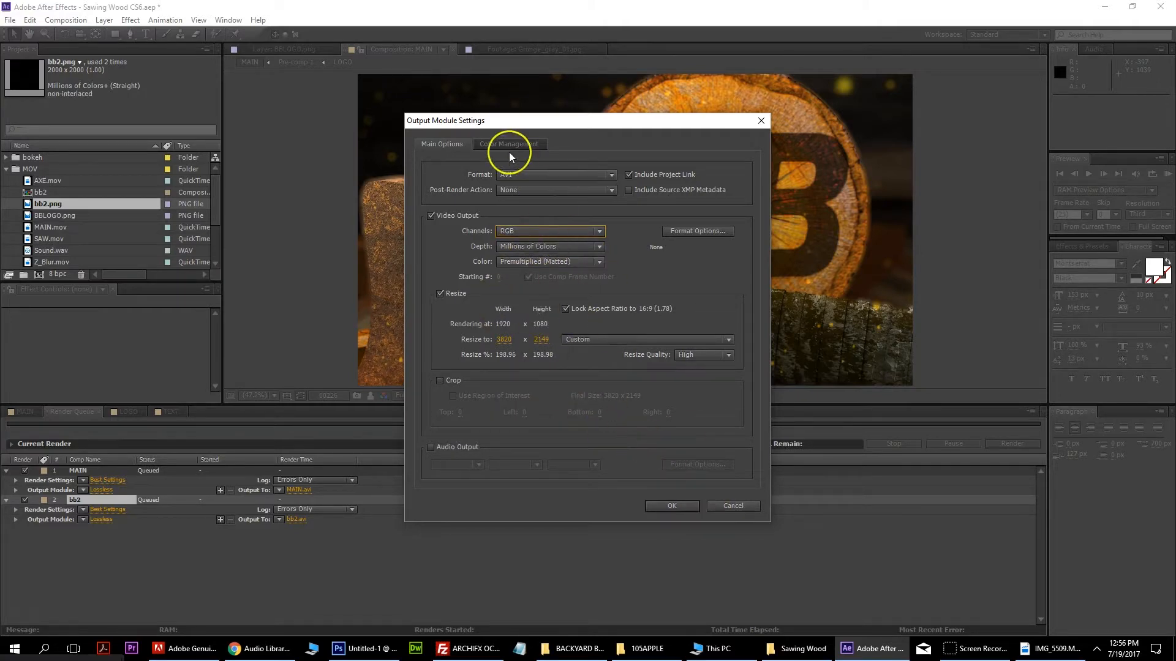
click(666, 507)
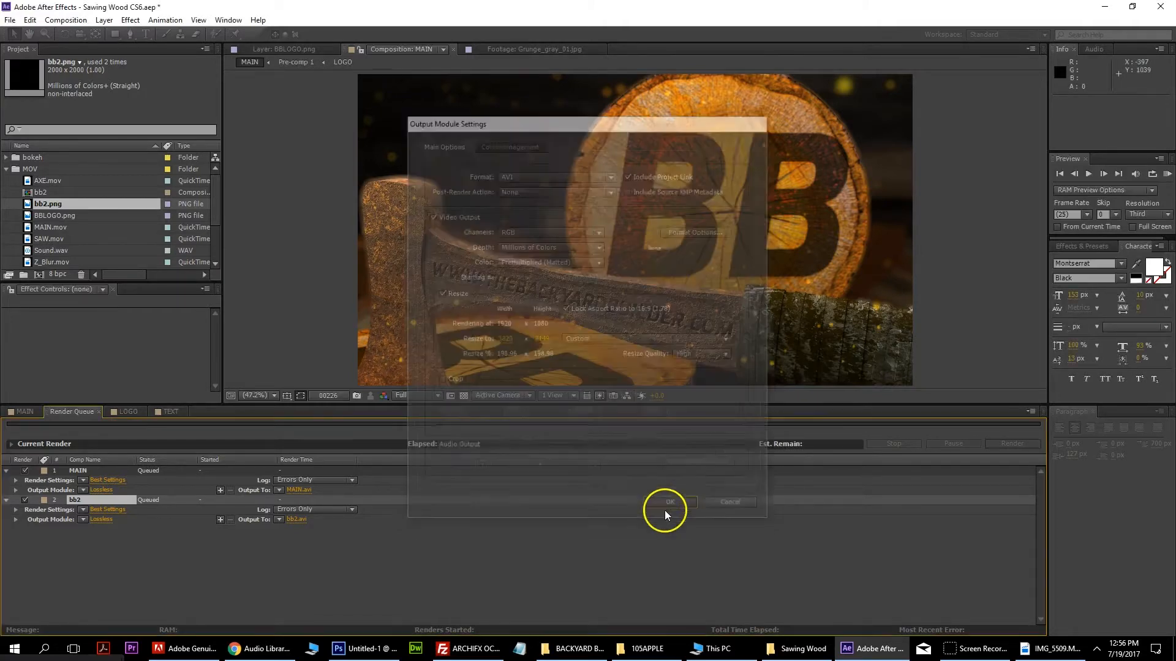
Step: Set the bb2 render's output file name to "back yard builder intro" on the desktop and start rendering the queue
click(302, 520)
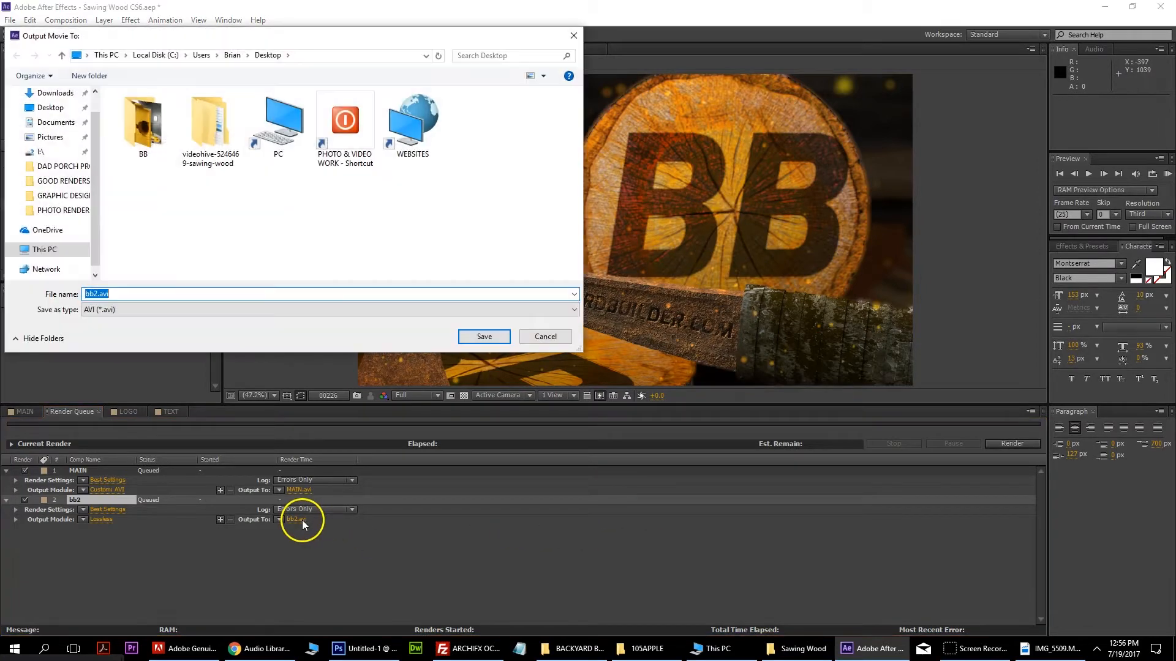
text(back yard builder intro)
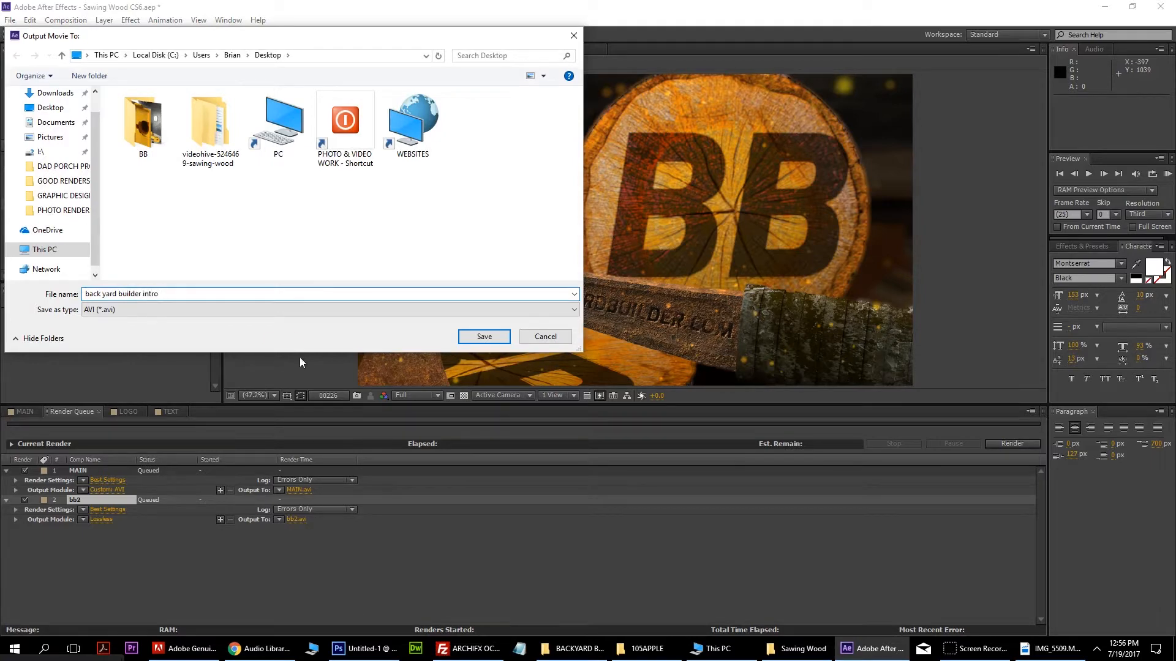
click(485, 336)
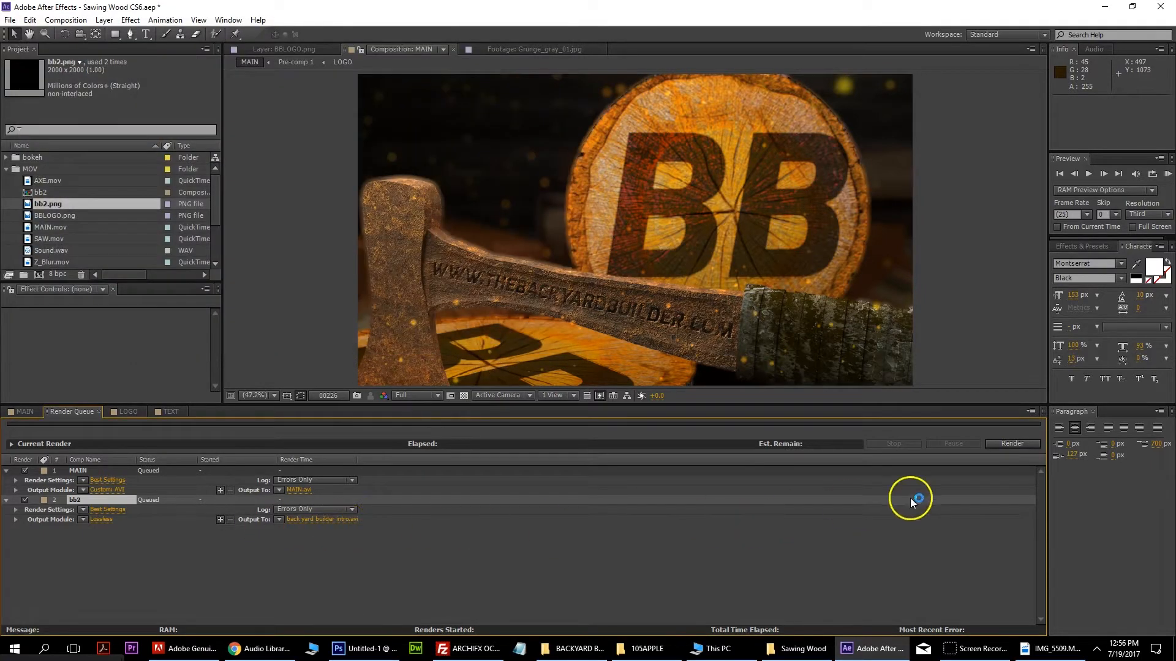
click(1010, 445)
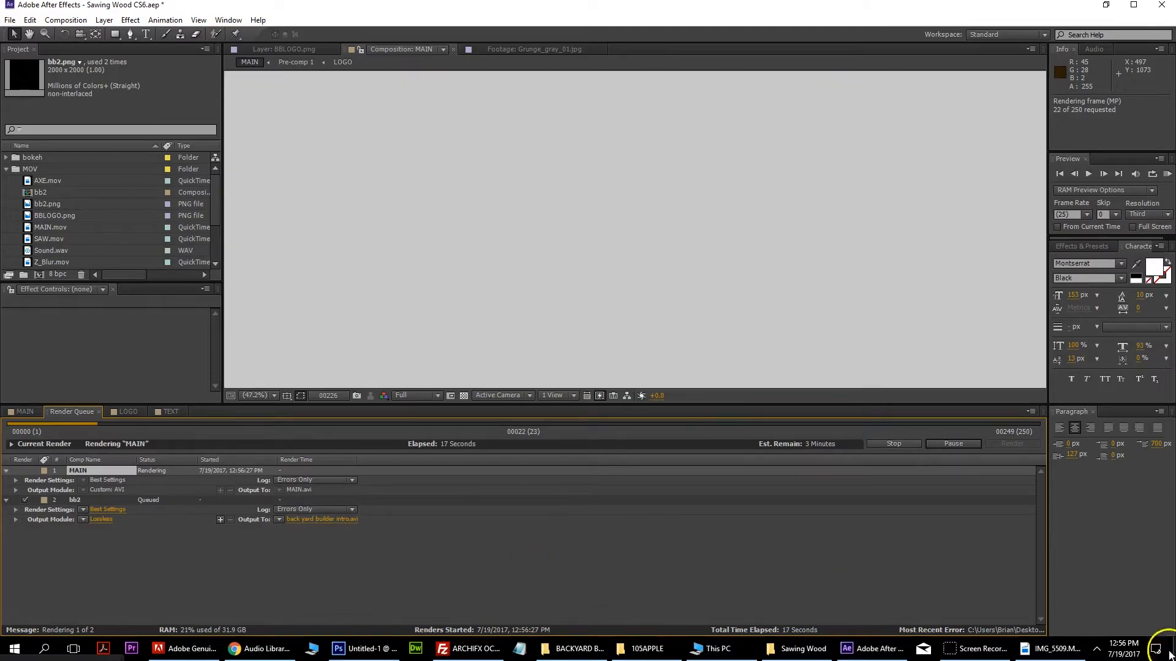
Step: Switch to File Explorer and open the BACKYARD BUILDER folder inside PHOTO & VIDEO WORK
click(1171, 654)
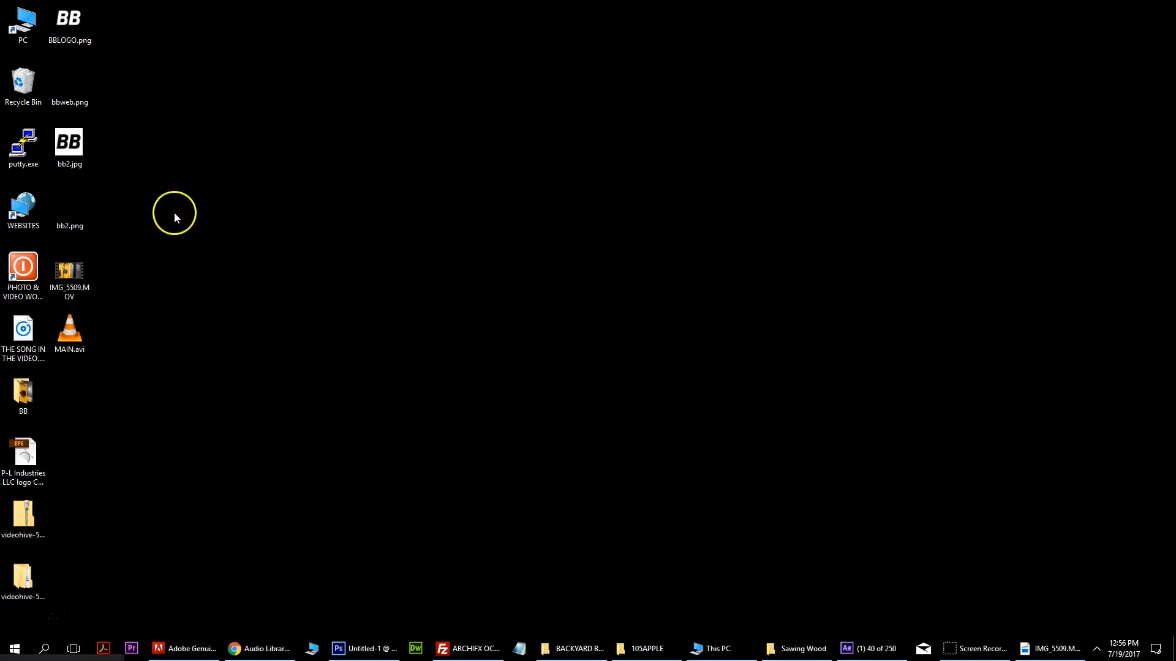
click(634, 648)
click(631, 648)
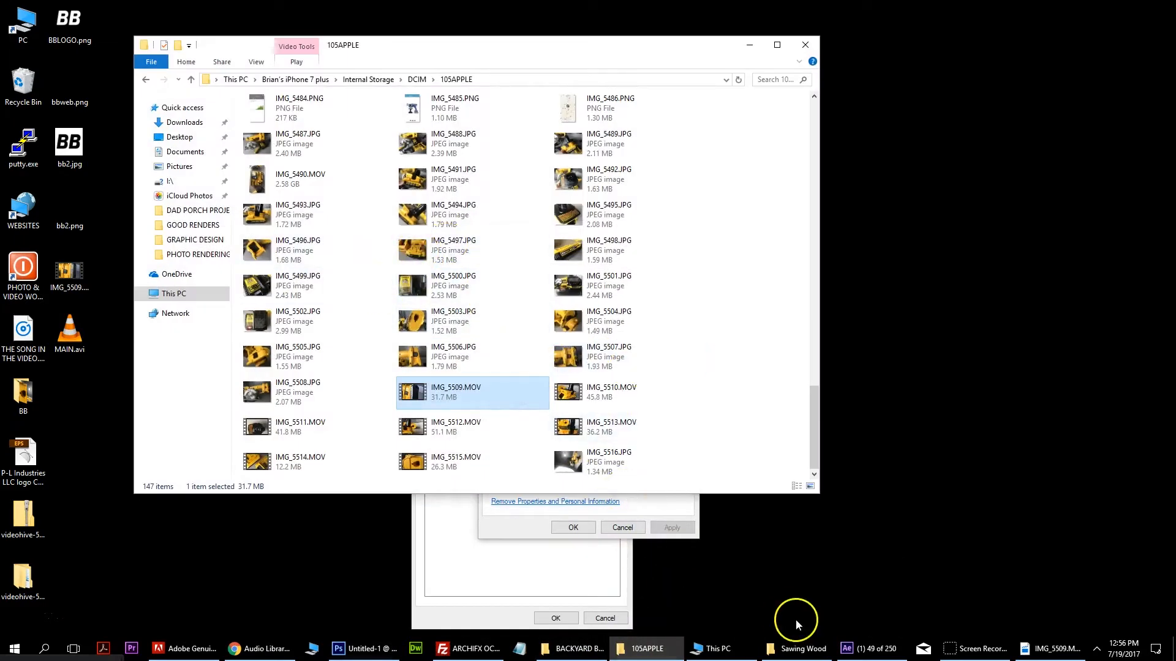
click(544, 653)
drag(683, 137, 474, 97)
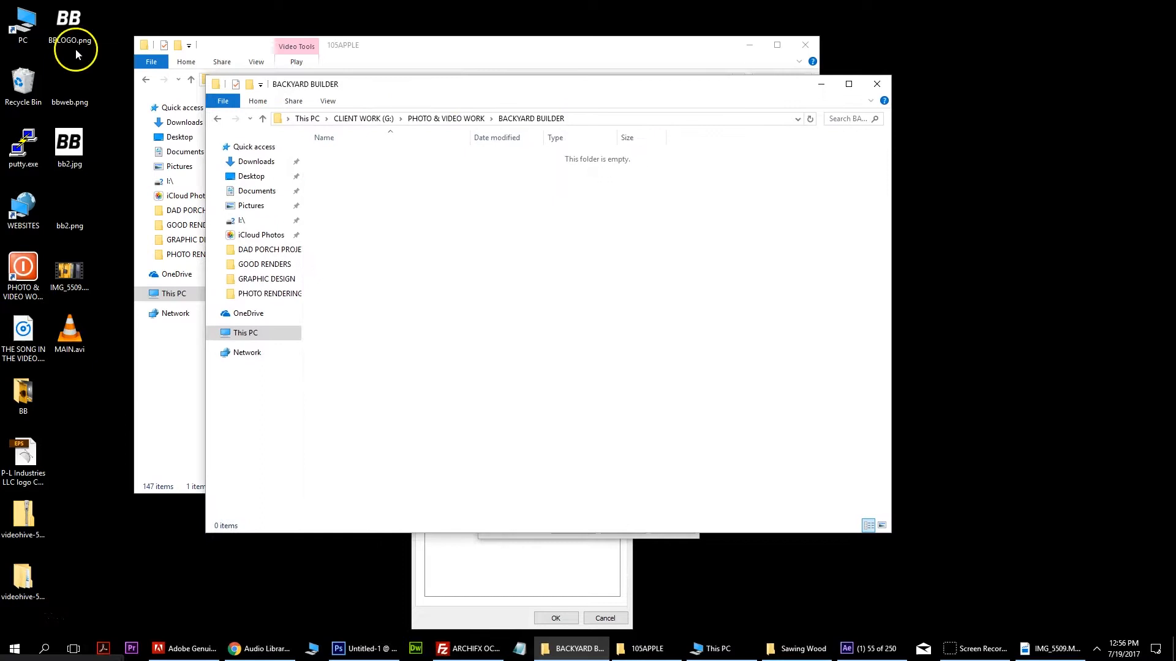
click(454, 118)
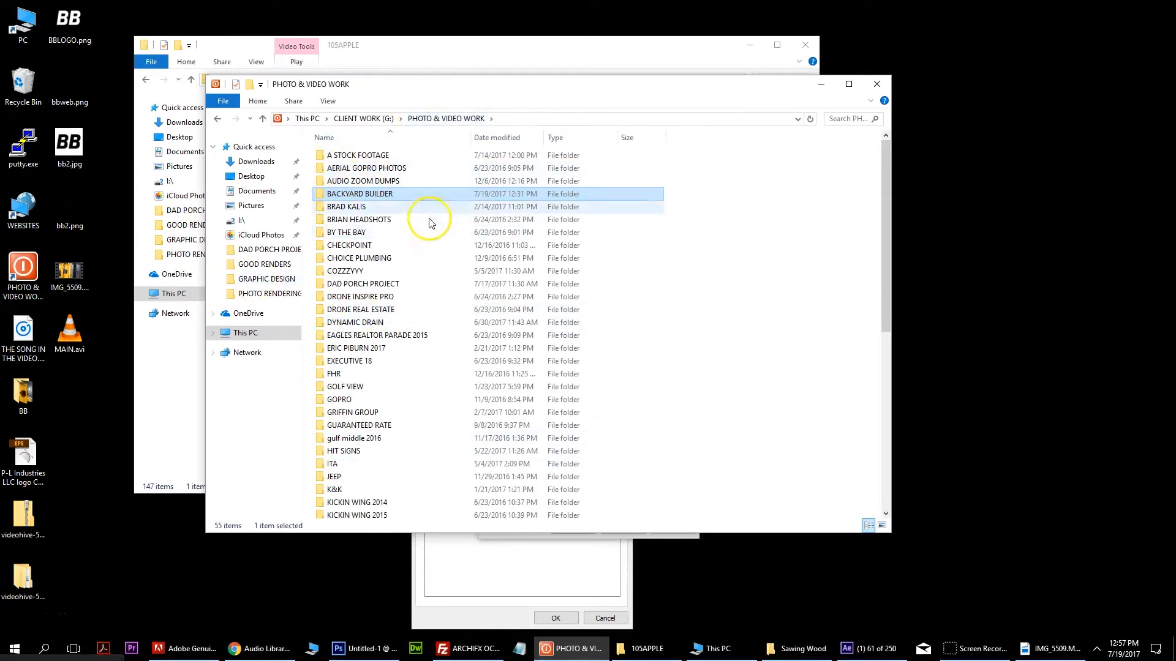
double_click(404, 194)
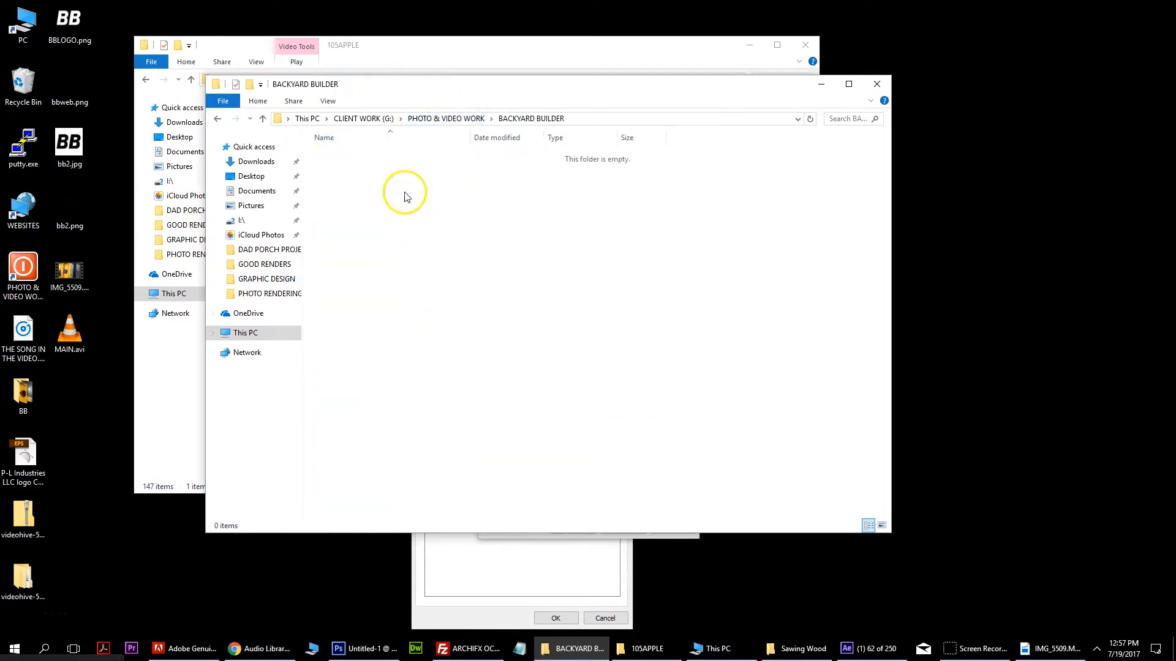
Step: Create a folder named DEWALT 18V TO 20V CONVERSION BATTERY in BACKYARD BUILDER and open it
right_click(410, 226)
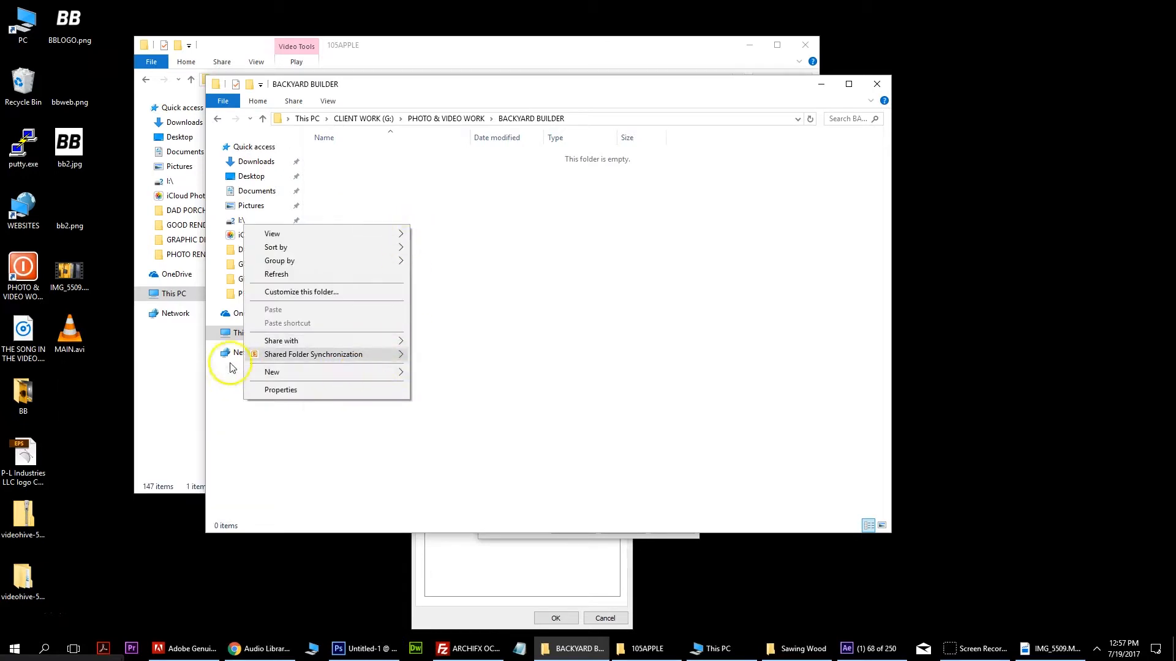
mouse_move(311, 372)
click(174, 377)
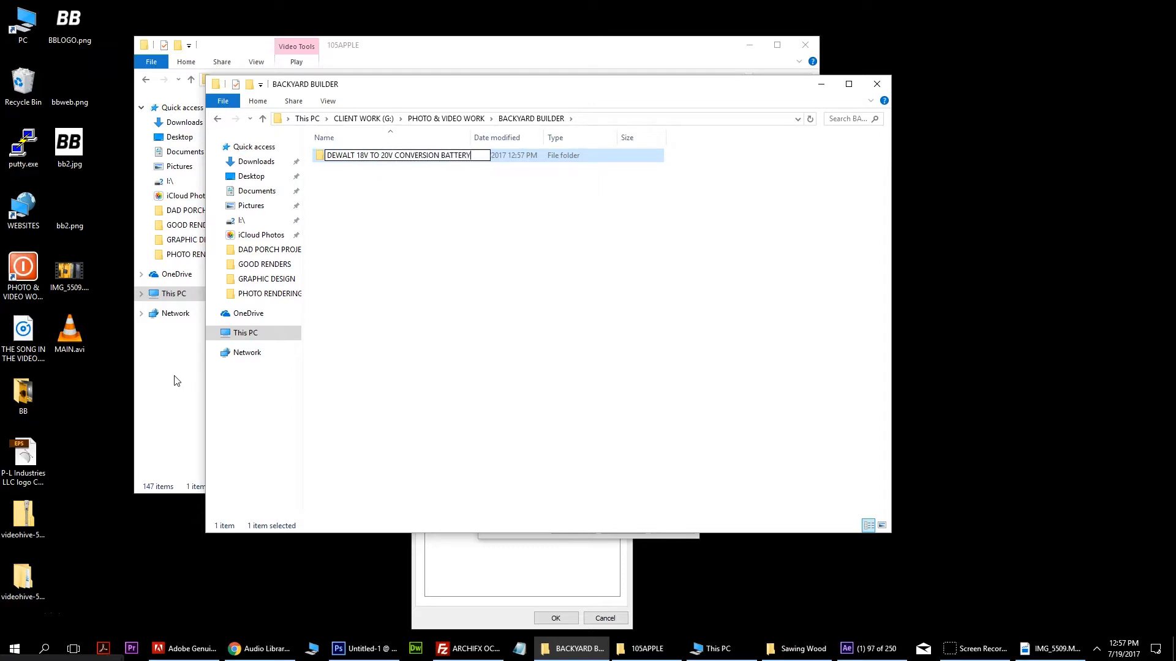
key(Return)
double_click(423, 157)
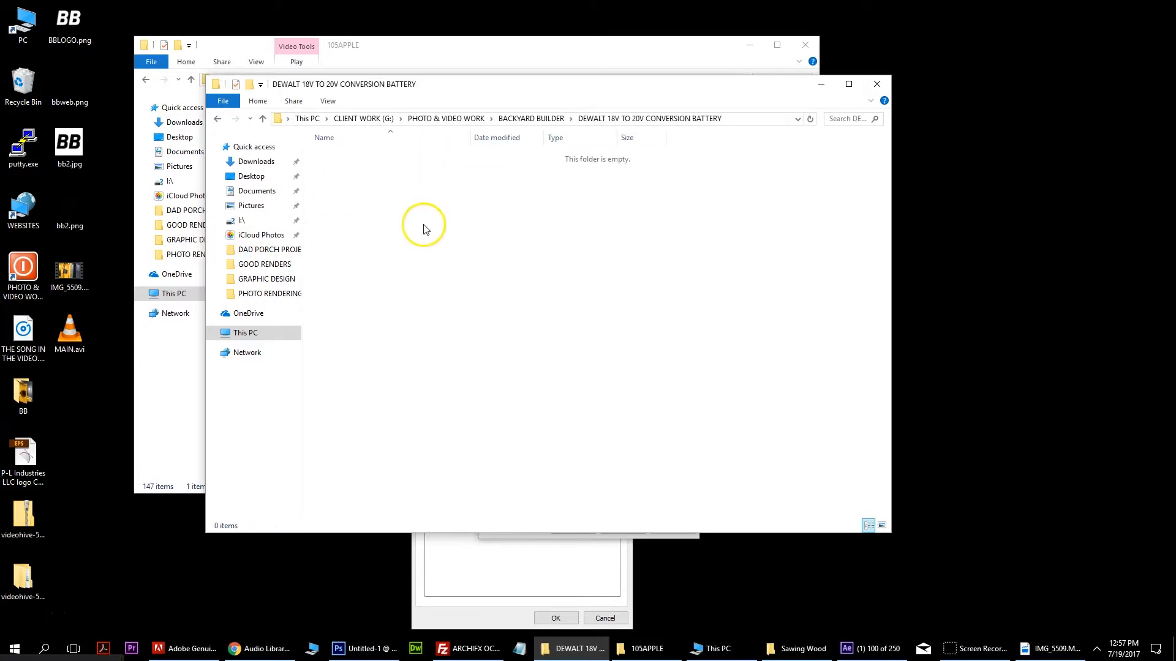
Step: Create PHOTO and VIDEOS subfolders inside the DEWALT 18V TO 20V CONVERSION BATTERY folder
right_click(420, 233)
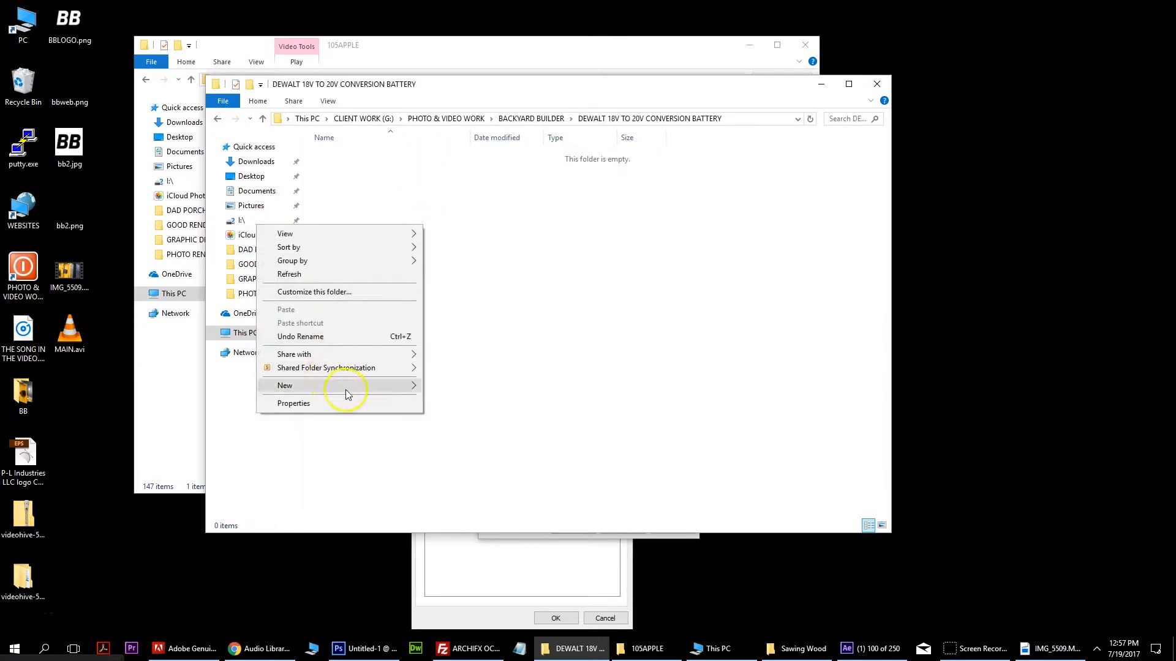
mouse_move(401, 391)
click(223, 383)
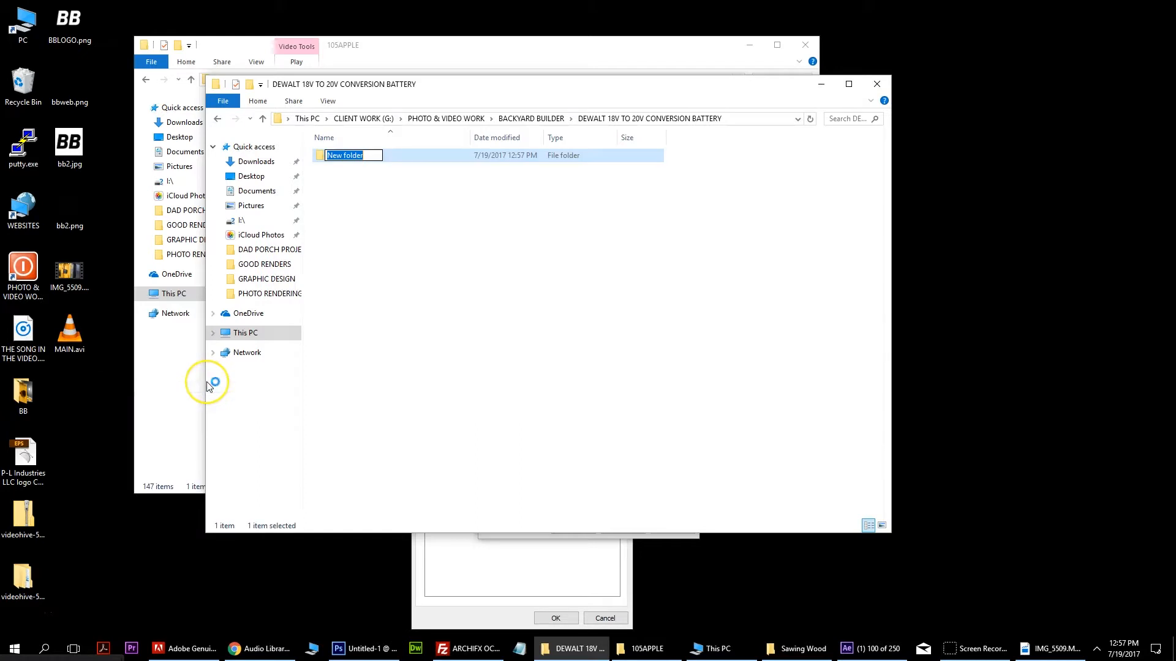
text(PHOTO)
key(Return)
right_click(453, 227)
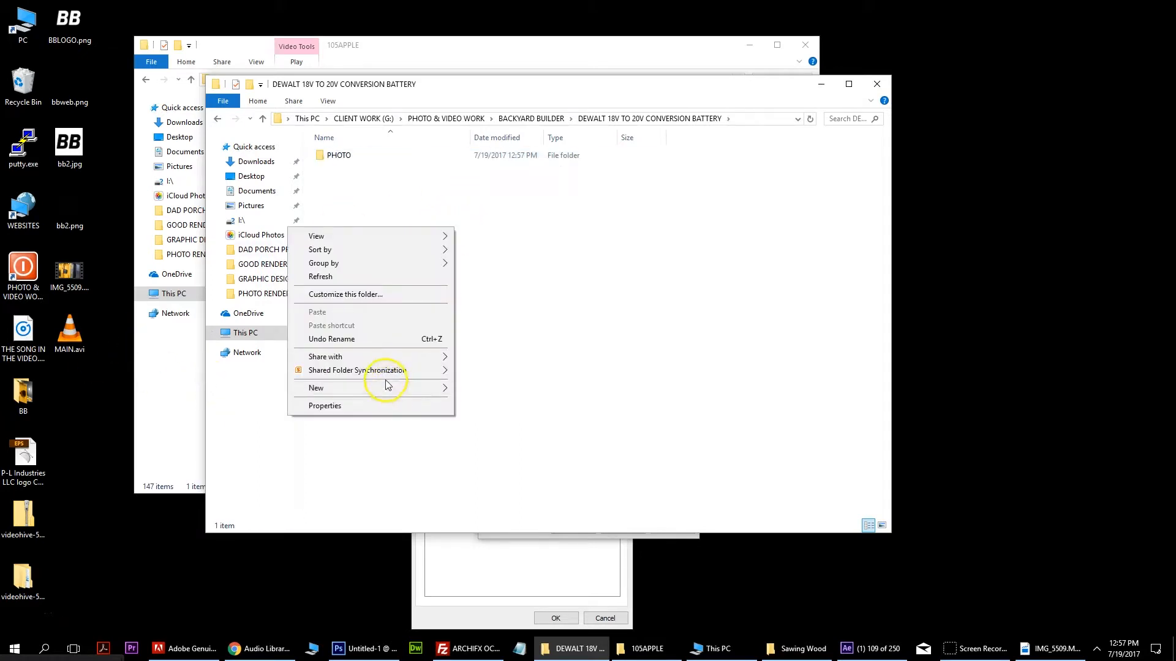
mouse_move(387, 385)
click(219, 391)
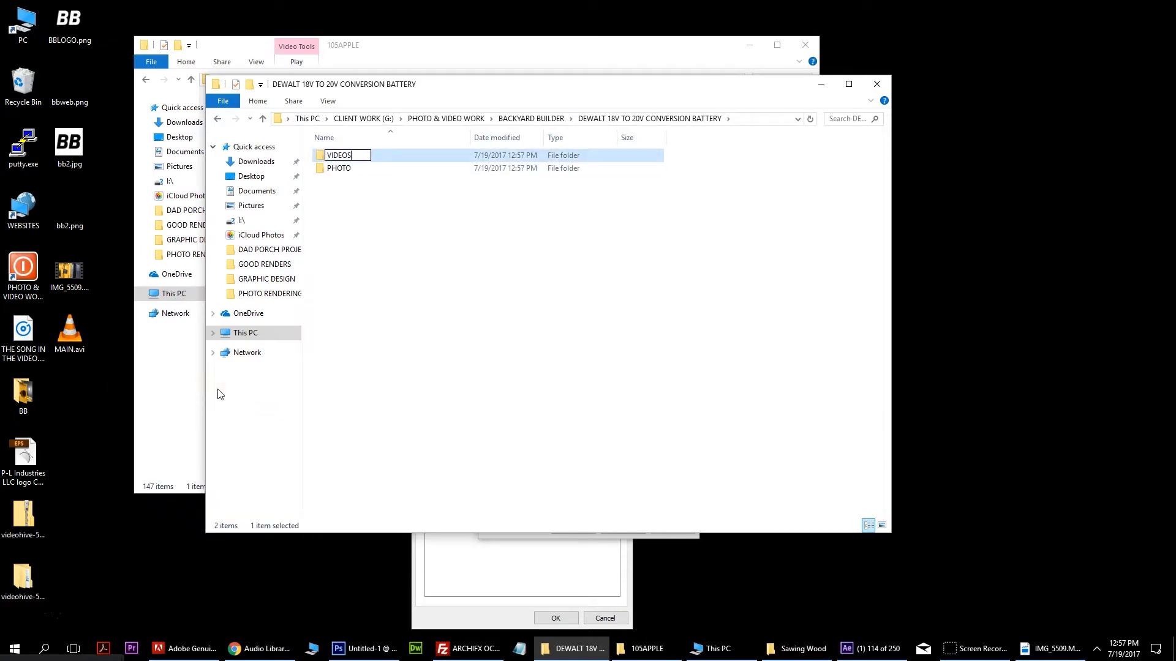
click(312, 281)
Step: Add an AUDIO subfolder alongside the PHOTO and VIDEOS folders
right_click(464, 268)
mouse_move(305, 429)
click(216, 427)
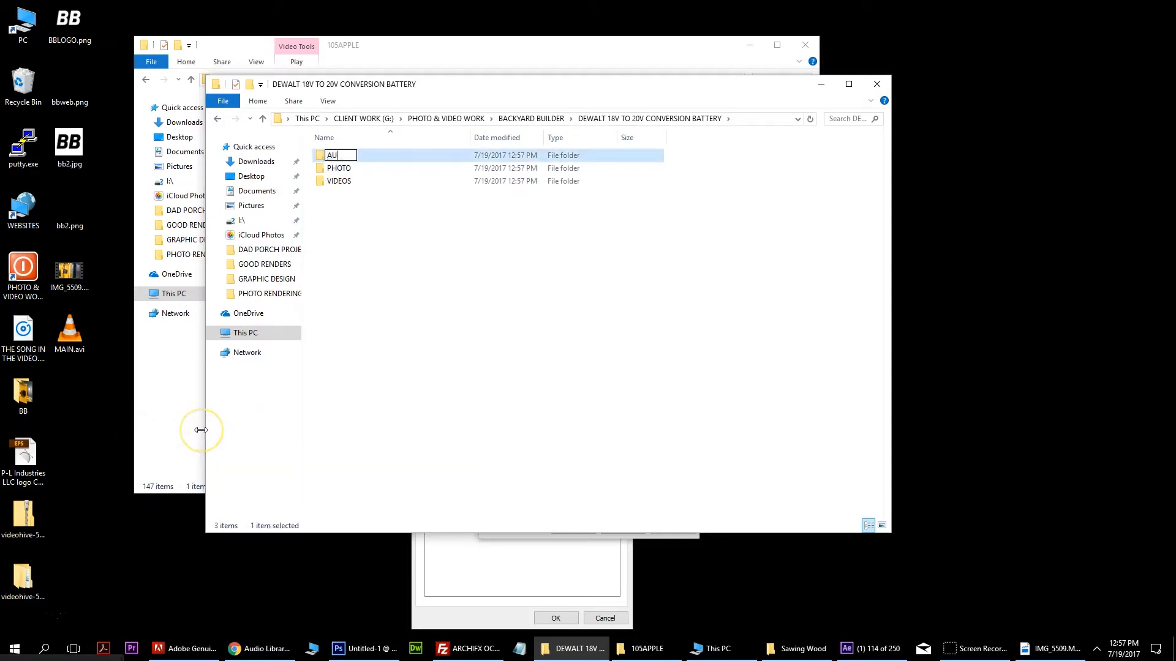
text(AUDIO)
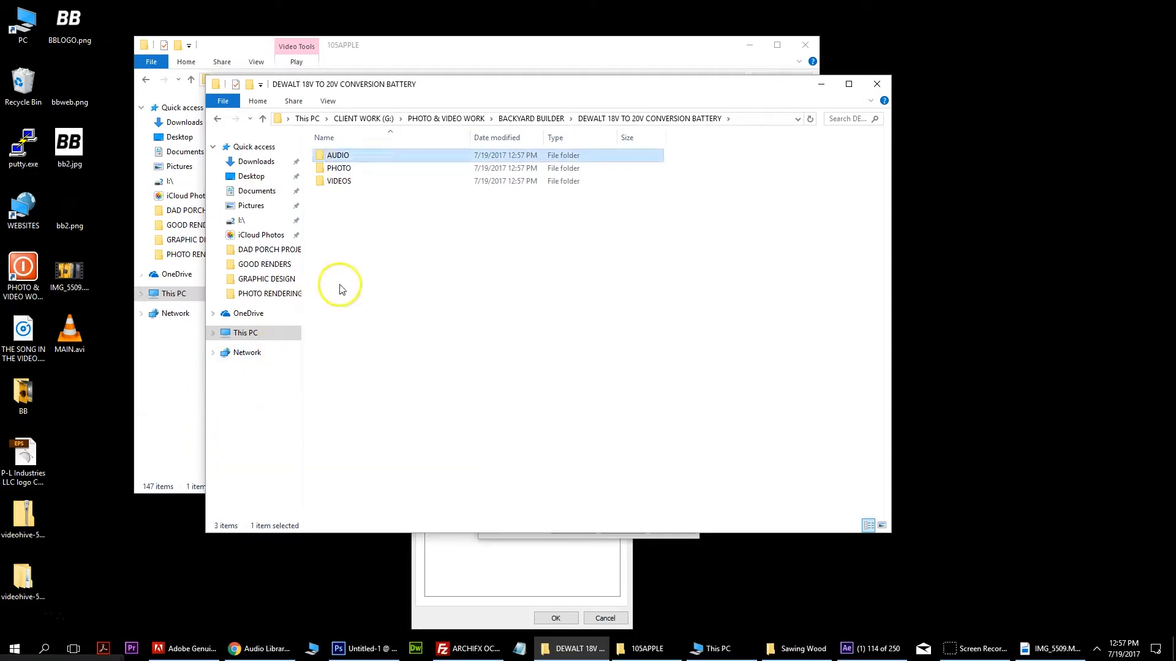
click(358, 267)
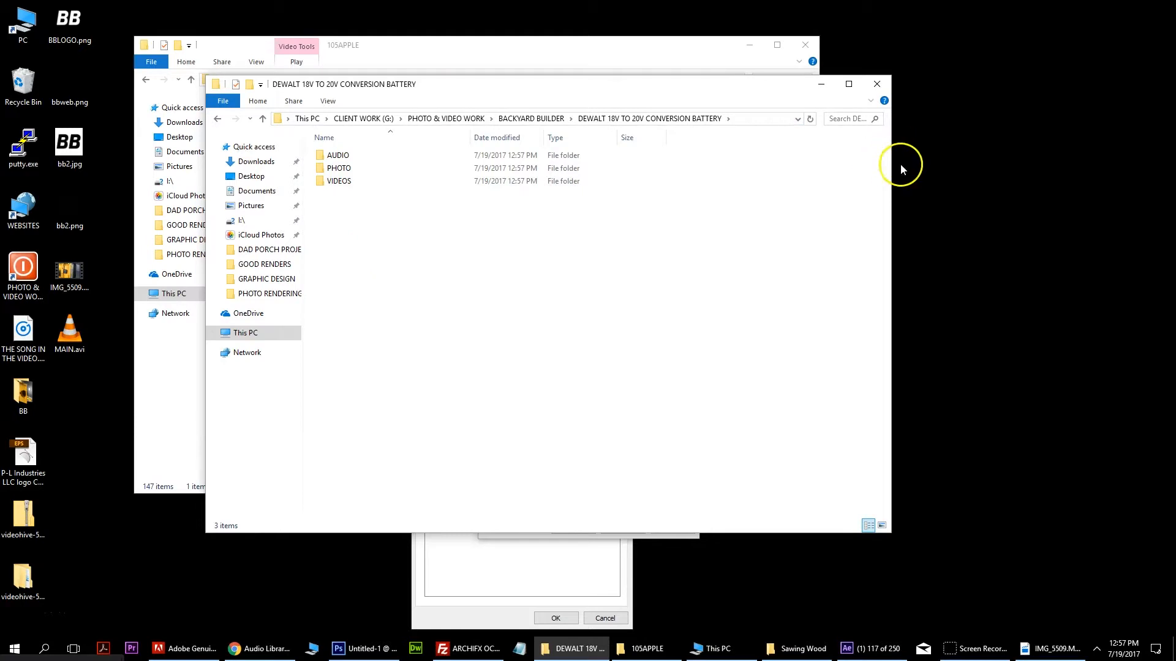
Step: Narrow the DEWALT 18V TO 20V CONVERSION BATTERY window, move it beside the phone files and open its VIDEOS folder
drag(892, 163, 620, 172)
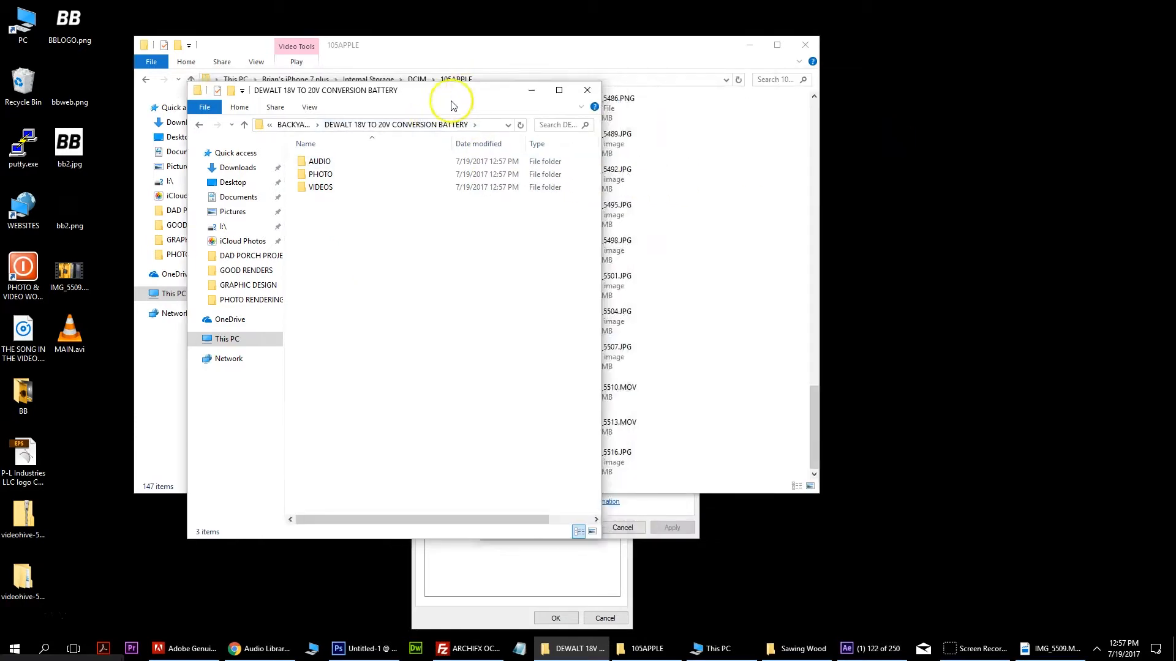
drag(471, 84, 774, 121)
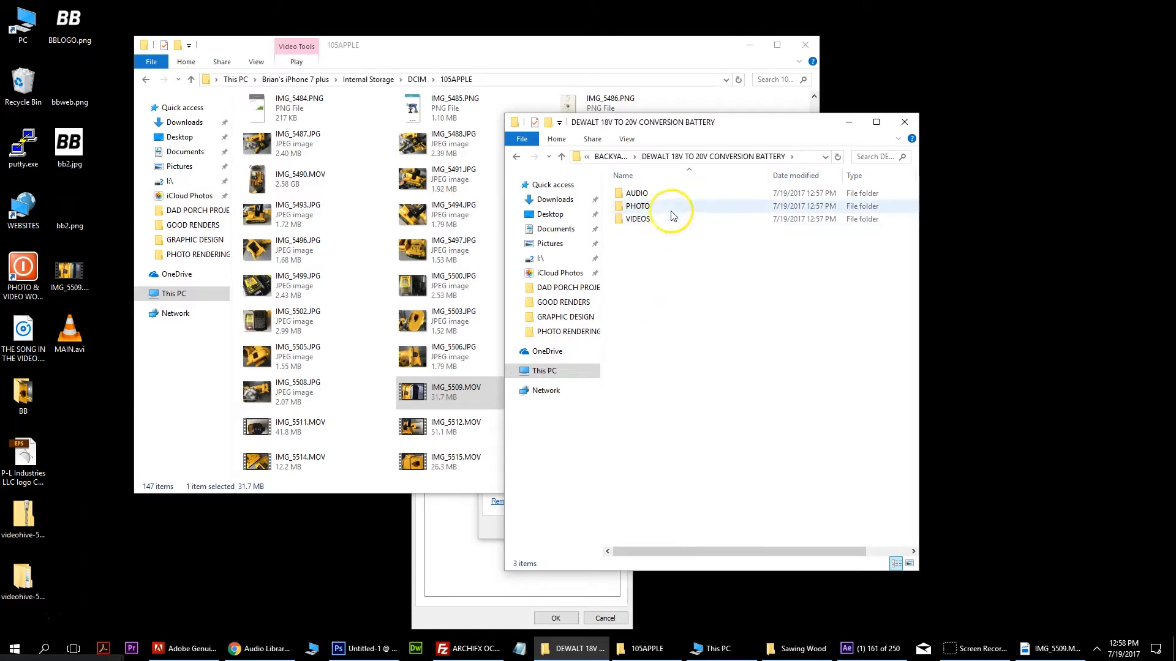
double_click(637, 219)
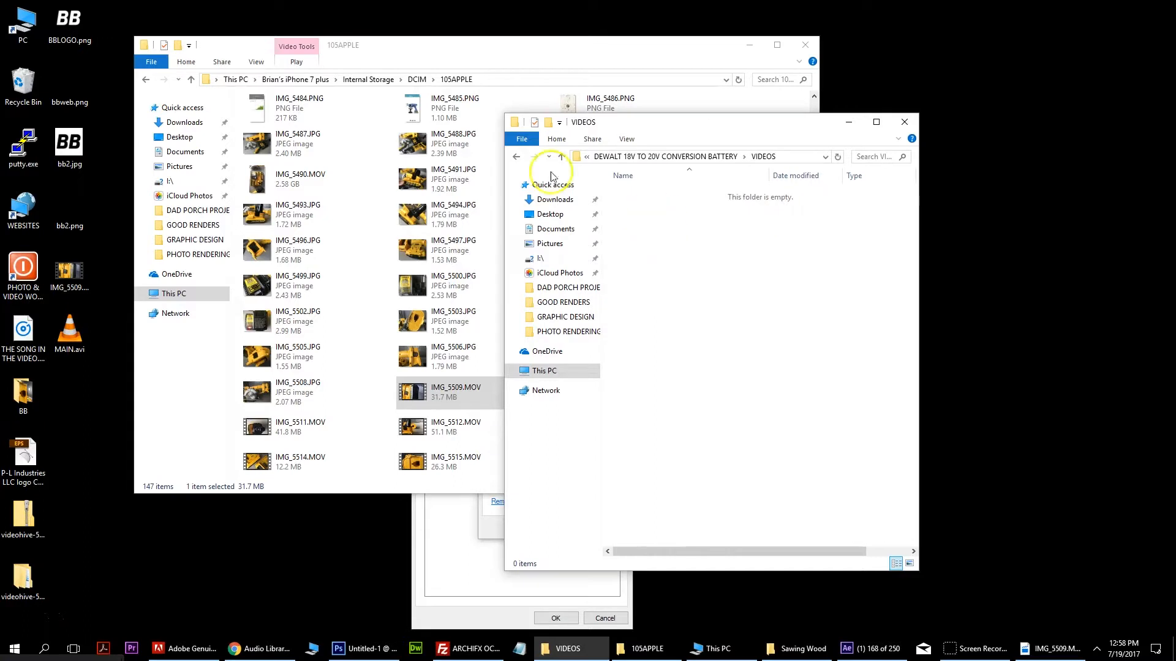
click(516, 156)
double_click(636, 220)
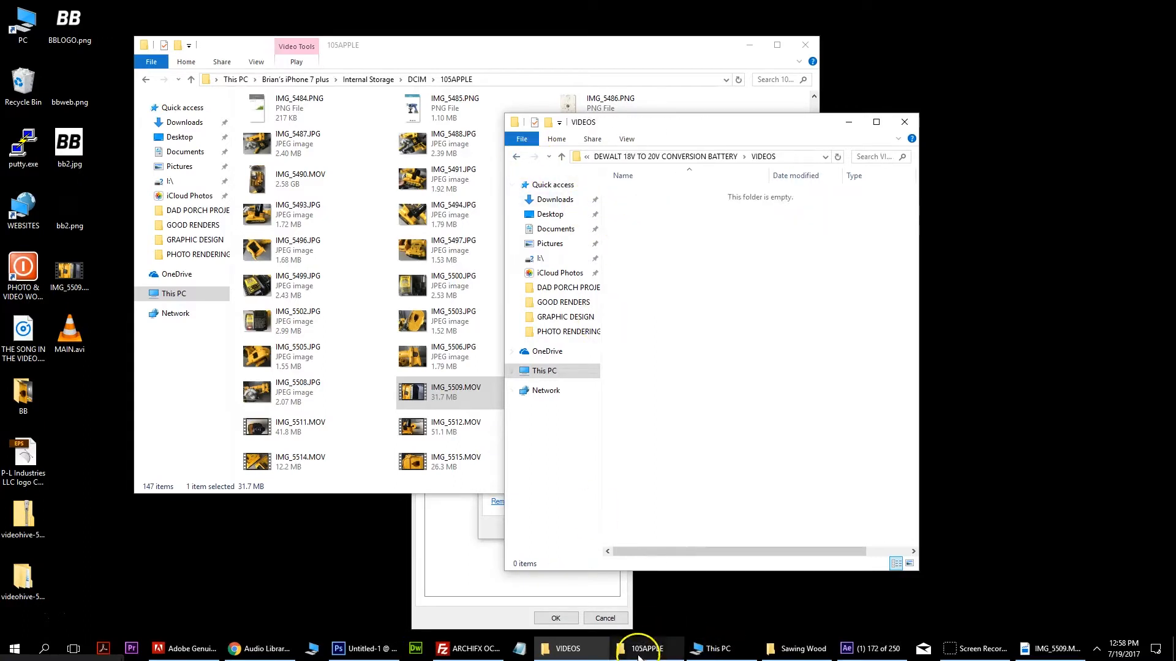
click(660, 647)
click(313, 164)
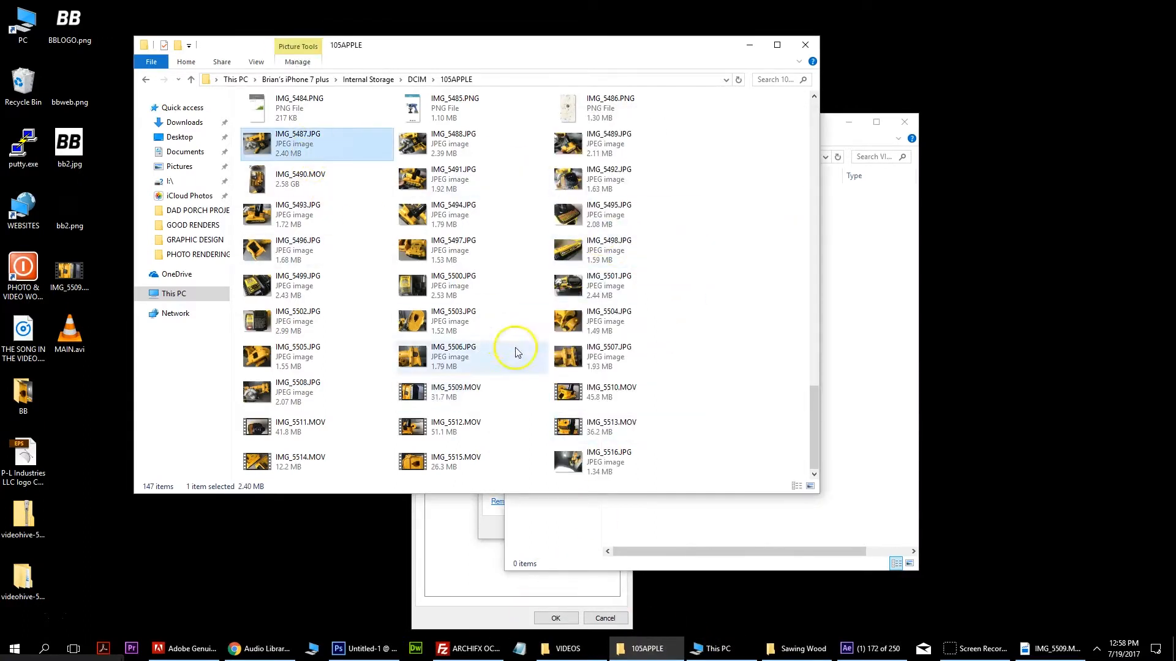
shift+click(610, 460)
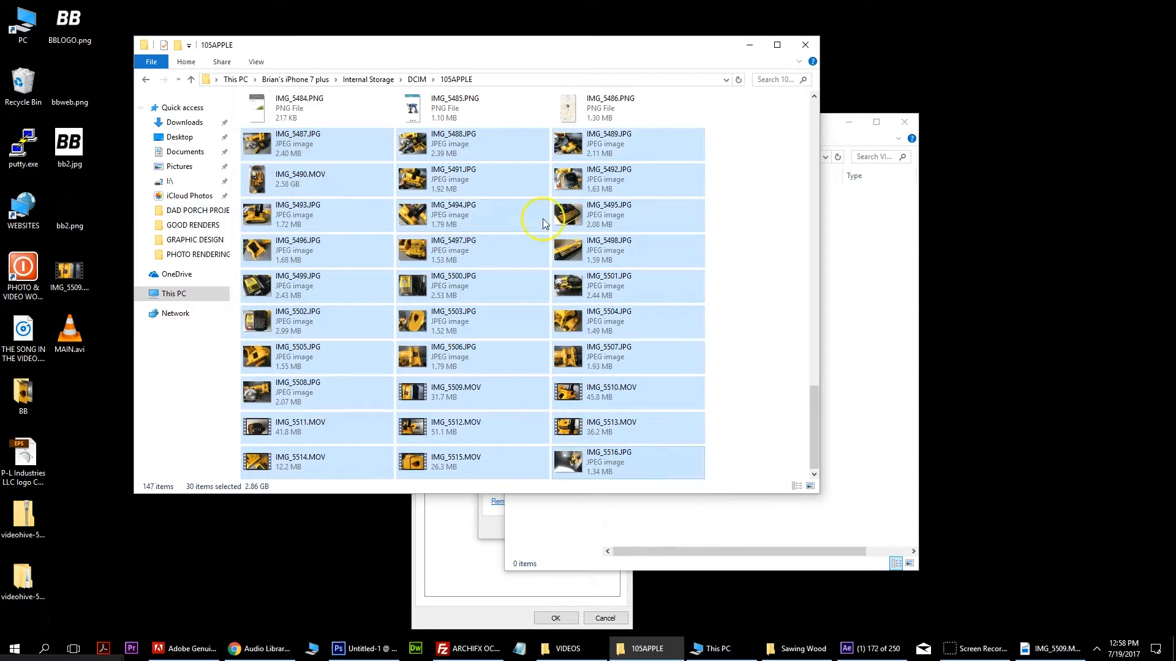
click(23, 398)
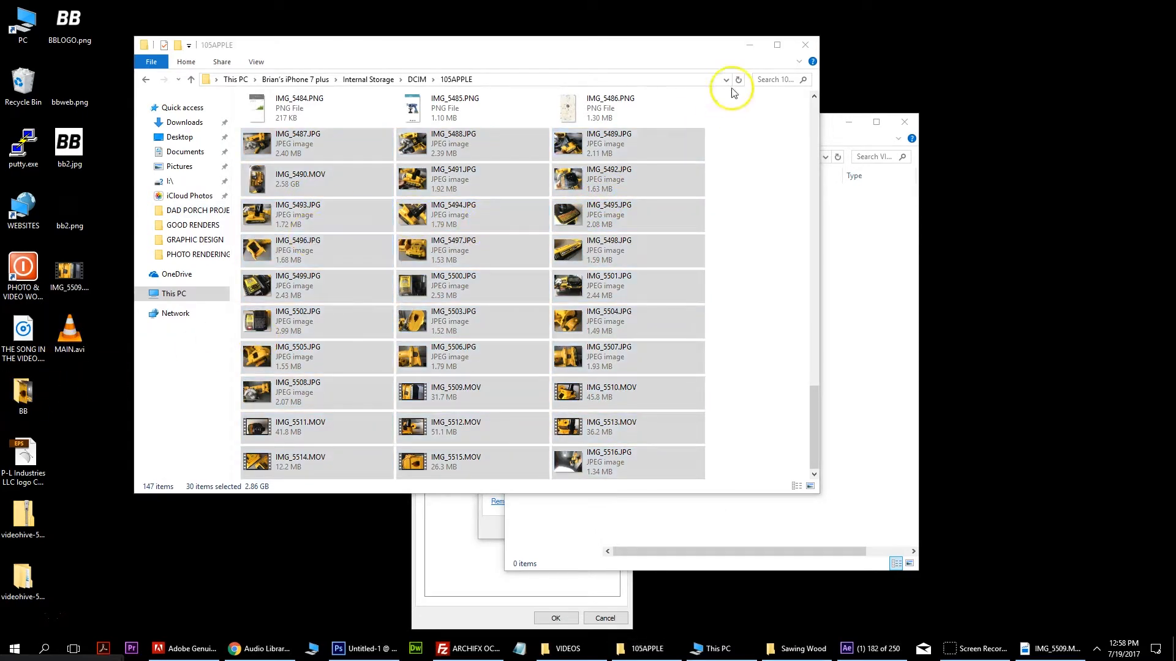
Step: Close the 105APPLE window, open the BB folder from the desktop and enlarge its window to show all files
click(805, 45)
double_click(23, 395)
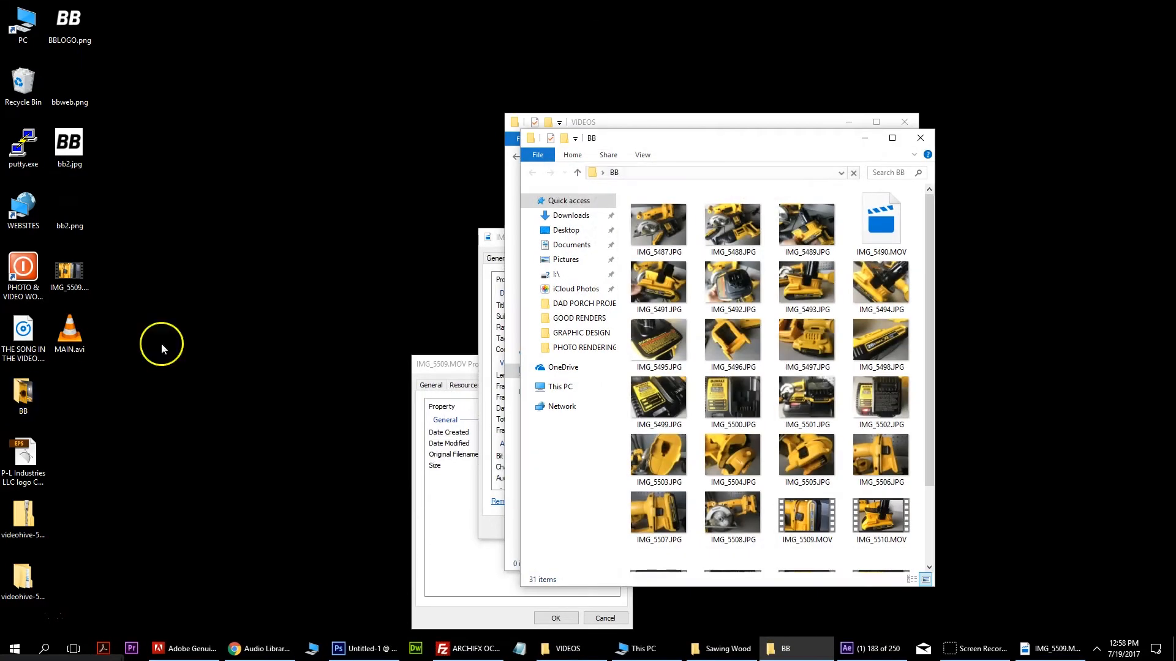
drag(704, 138, 229, 84)
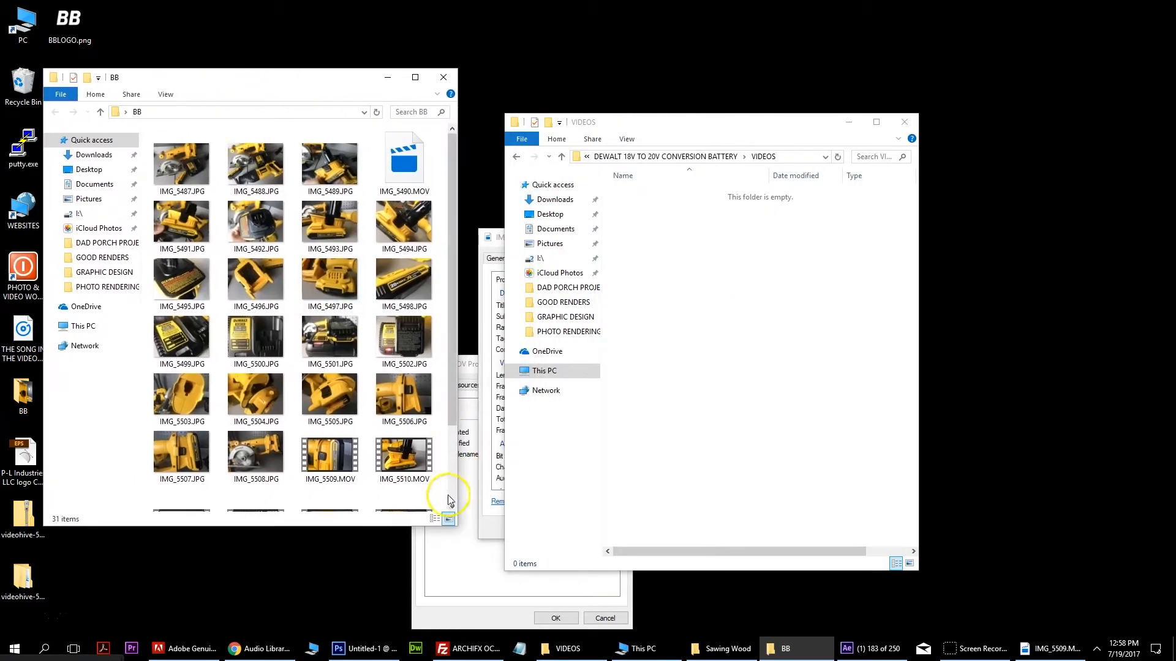
drag(600, 592, 714, 605)
Step: Display the BB folder in Details view and sort its files by type
right_click(480, 437)
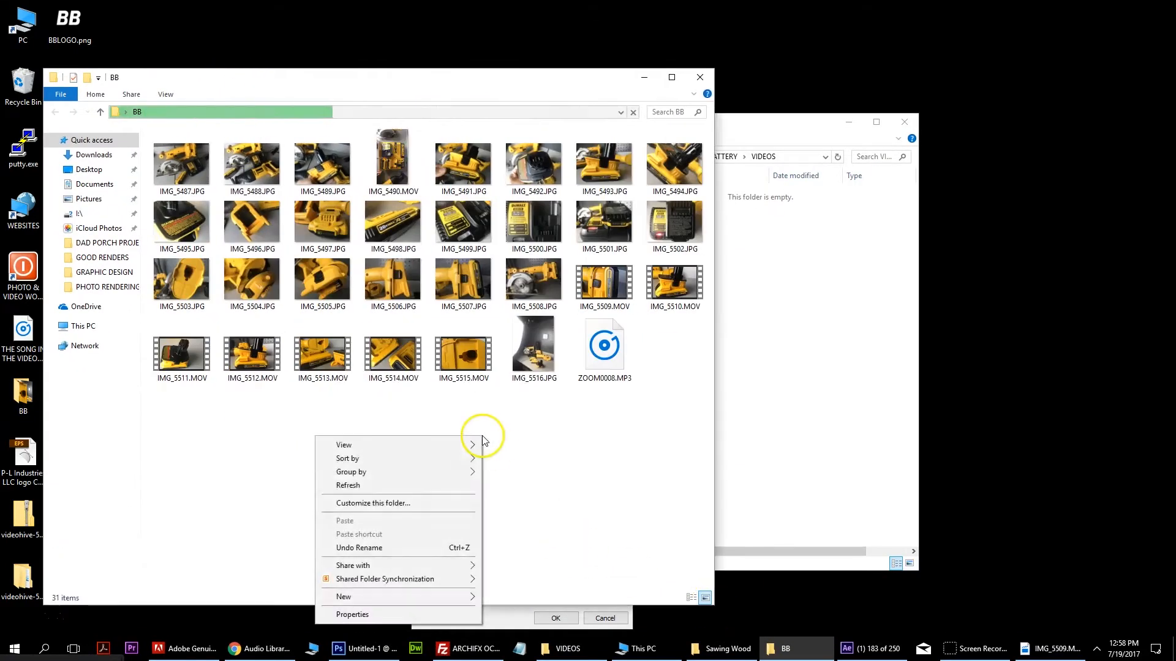
mouse_move(343, 445)
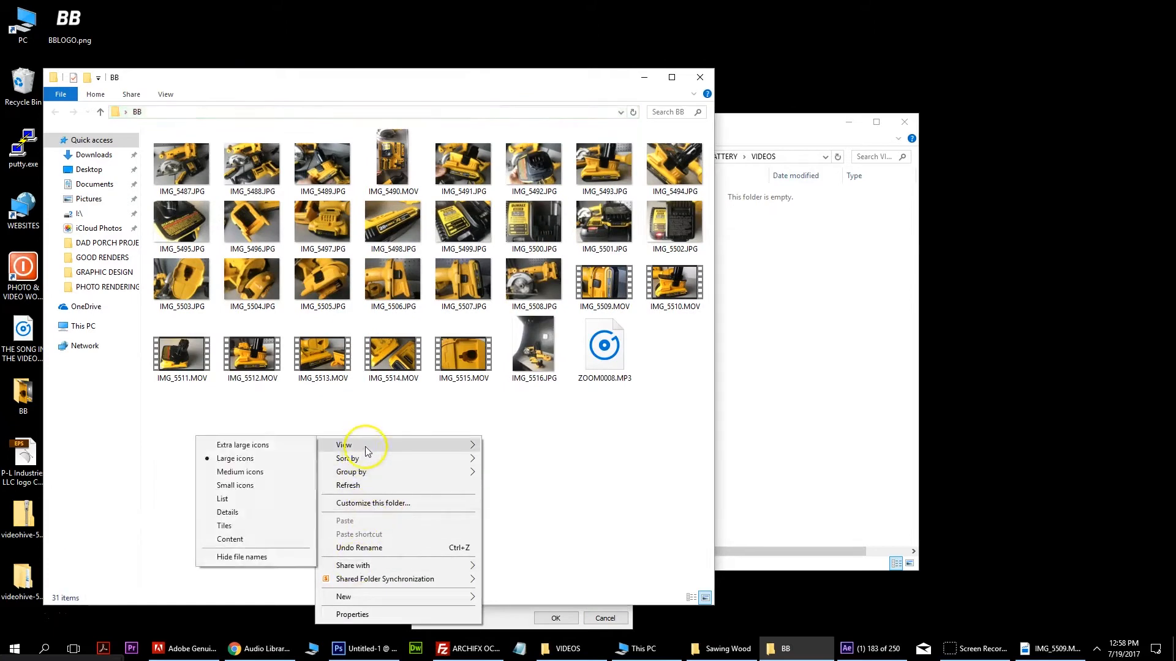
click(253, 513)
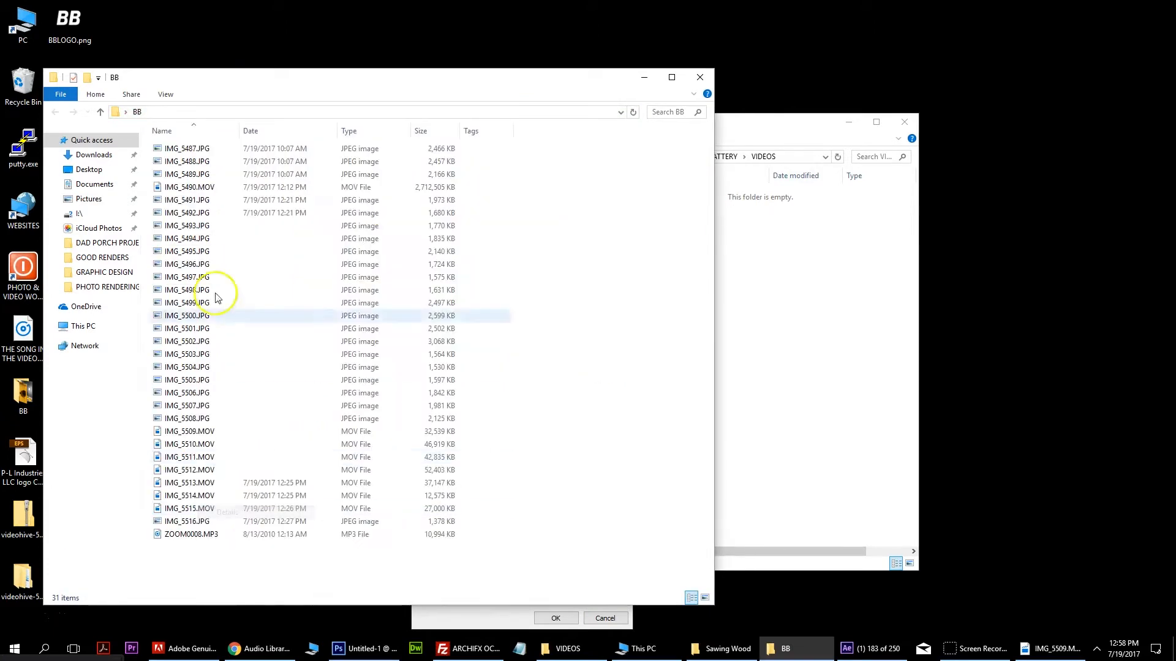
click(349, 130)
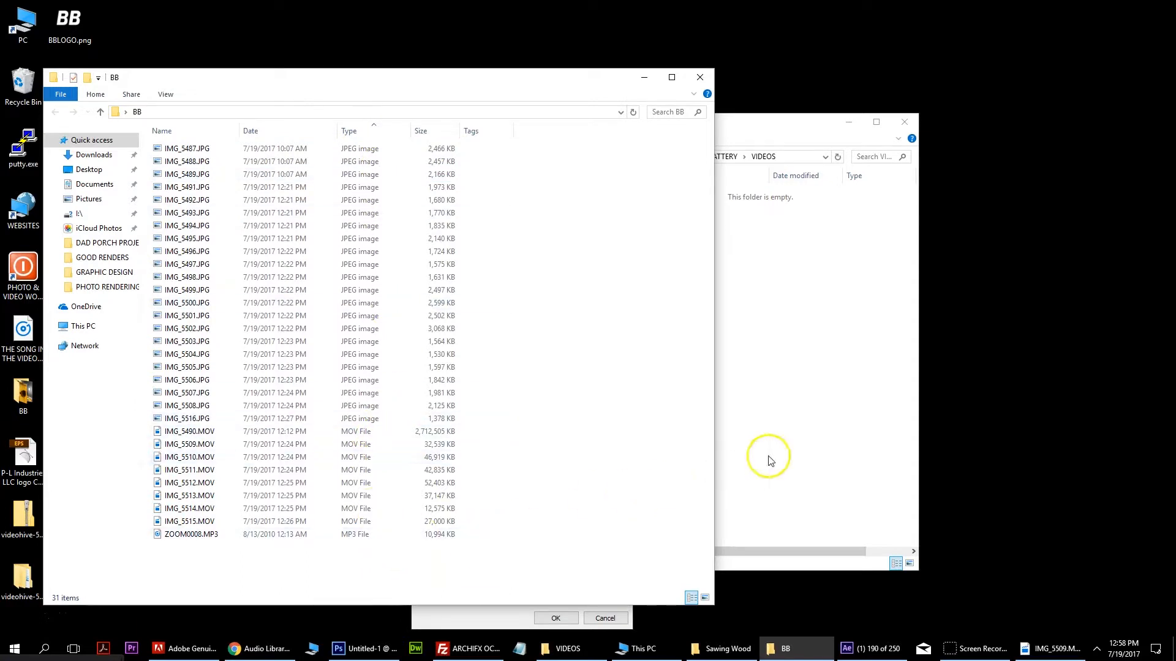
Step: Place the VIDEOS window beside BB and copy the MOV files IMG_5490 through IMG_5515 into VIDEOS
click(796, 123)
drag(791, 151, 1012, 104)
click(363, 434)
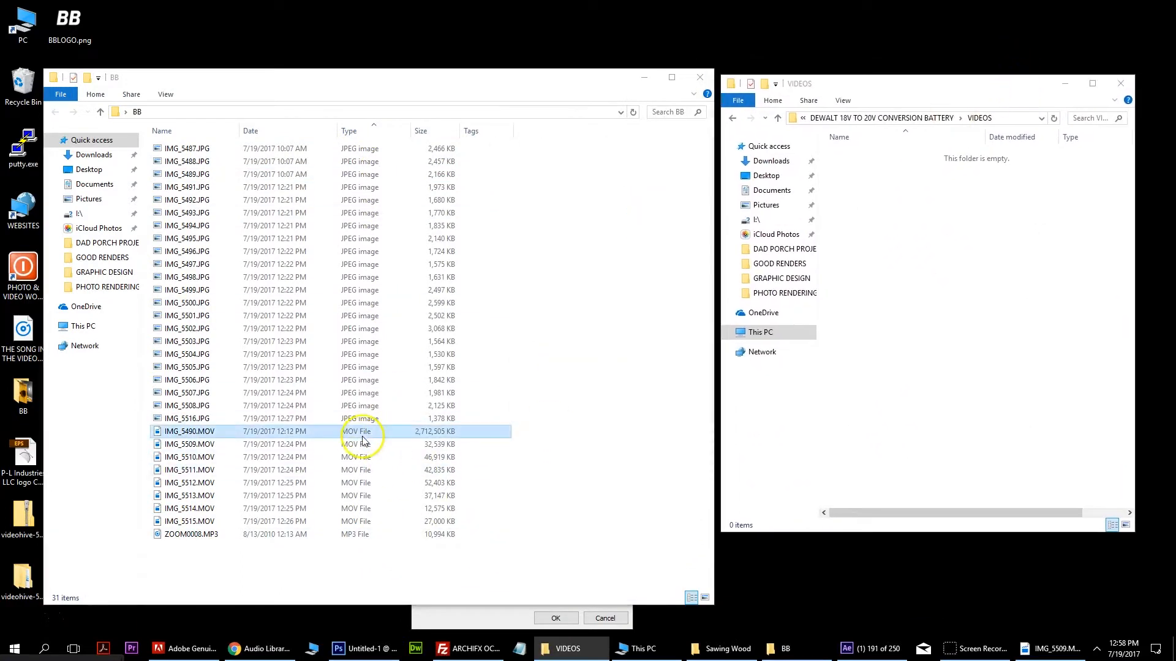
shift+click(346, 525)
drag(376, 470, 925, 399)
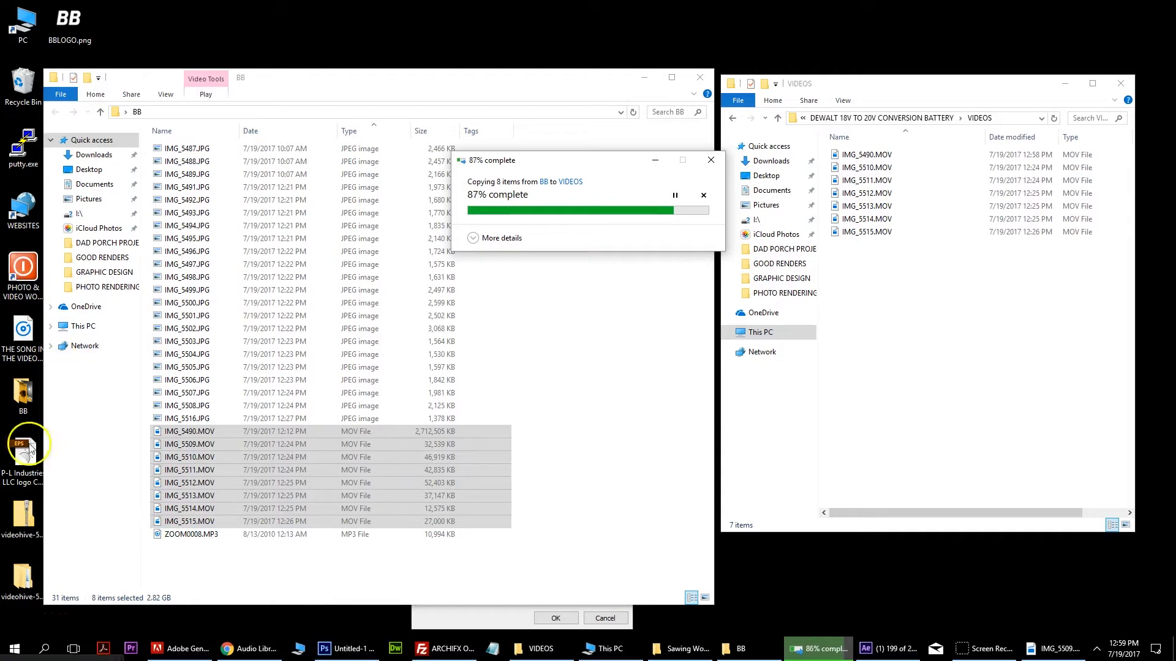
Step: Copy ZOOM0008.MP3 from BB into the project's AUDIO folder
click(153, 536)
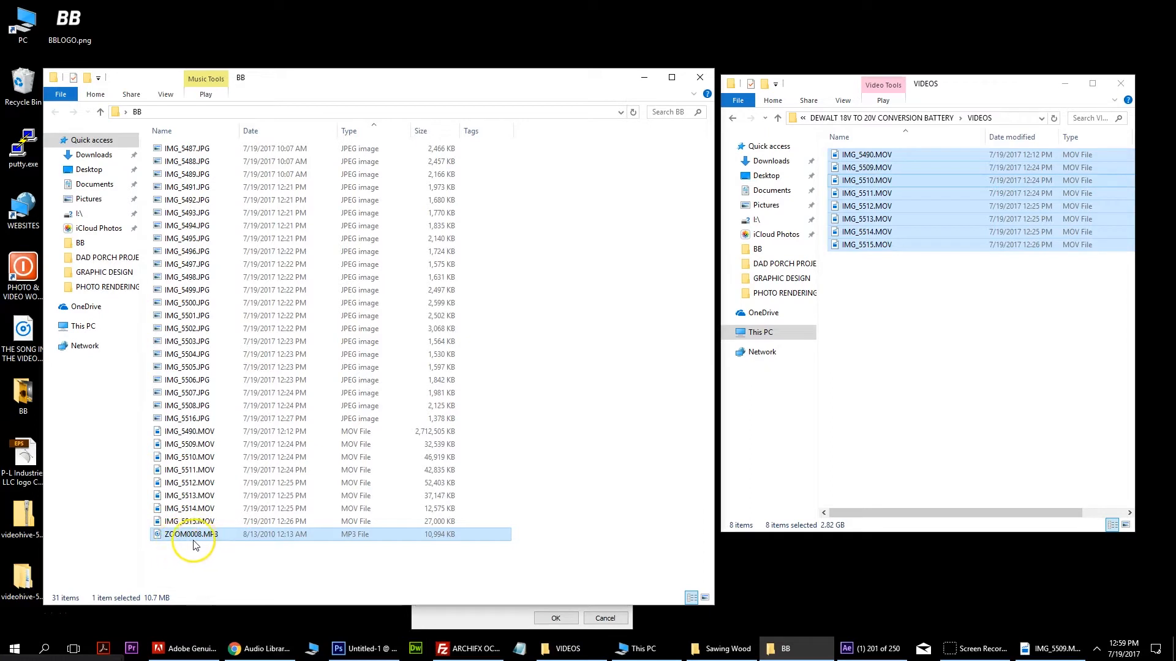
click(925, 118)
double_click(853, 155)
drag(225, 538, 894, 343)
Step: Copy the JPG files IMG_5487 through IMG_5516 from BB into the project's PHOTO folder
click(937, 117)
double_click(854, 168)
click(451, 148)
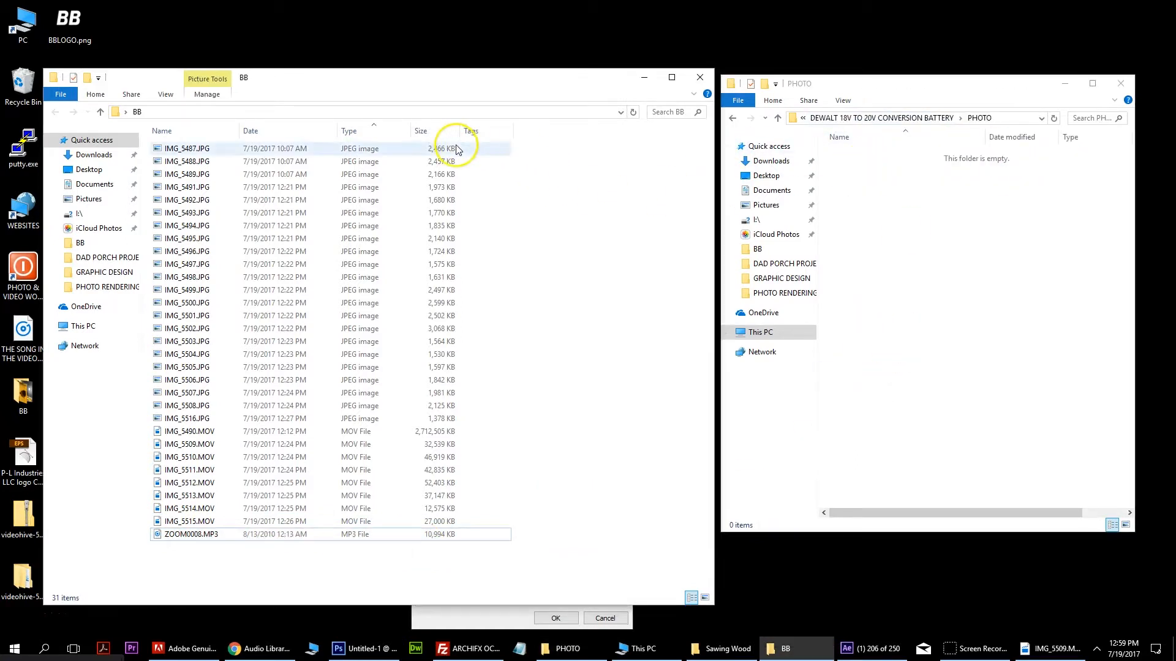
shift+click(366, 420)
drag(472, 249, 1002, 282)
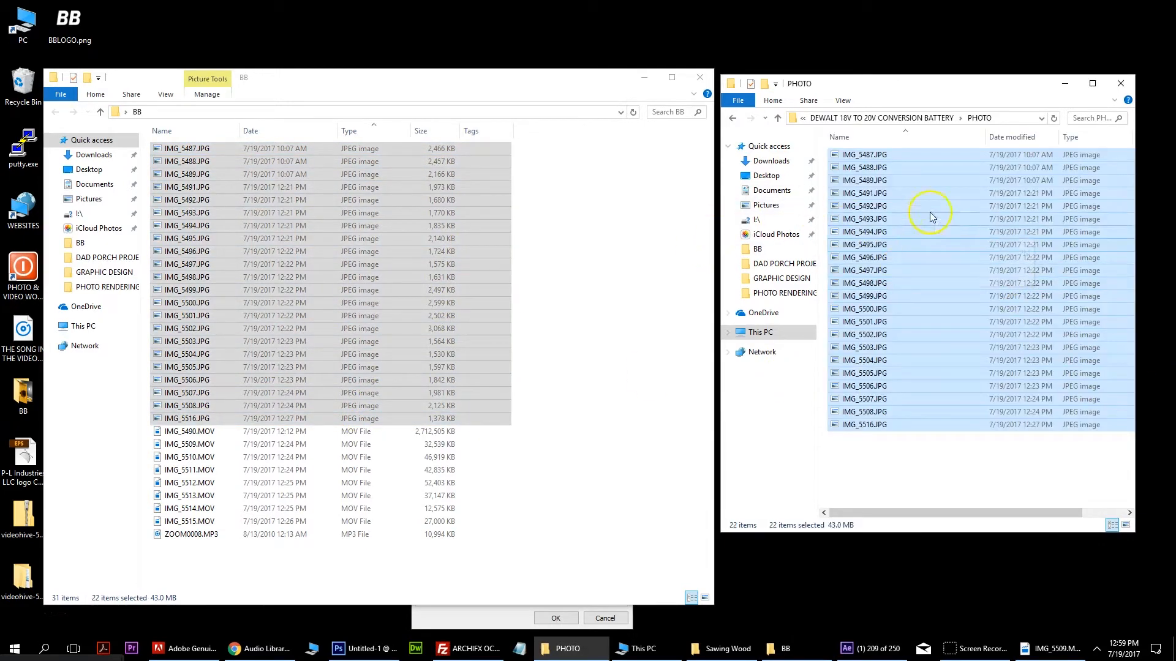
Step: Close the BB window and both file properties dialogs, and return to the DEWALT 18V TO 20V CONVERSION BATTERY folder
click(700, 77)
drag(874, 83, 211, 86)
click(689, 238)
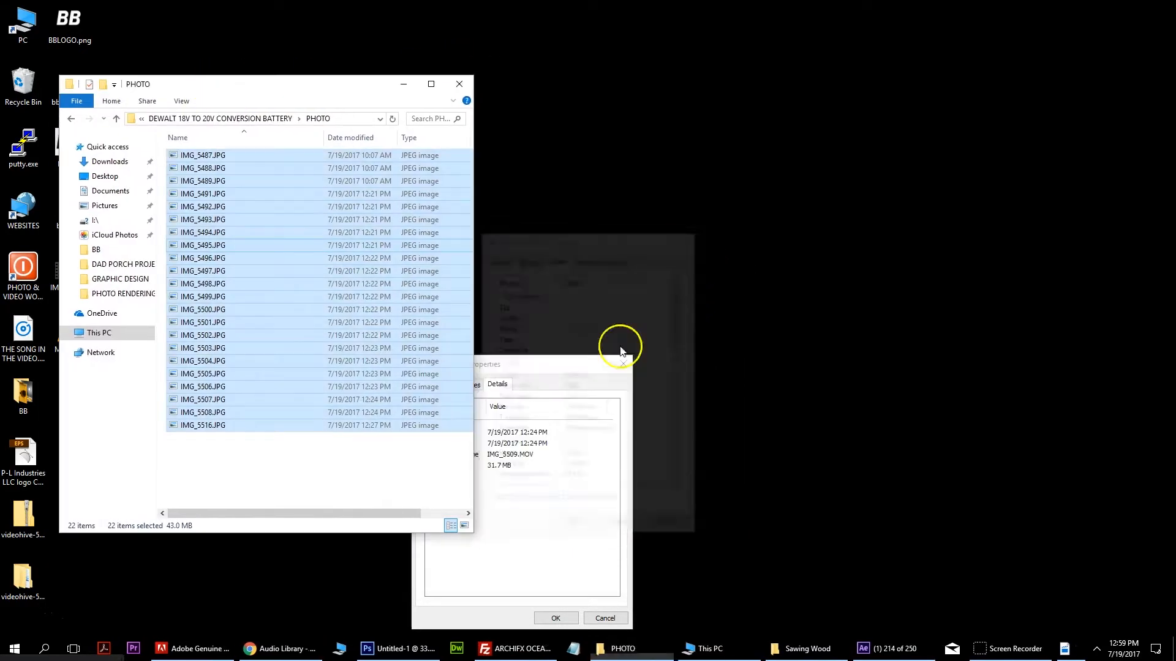
click(624, 365)
drag(361, 84, 486, 116)
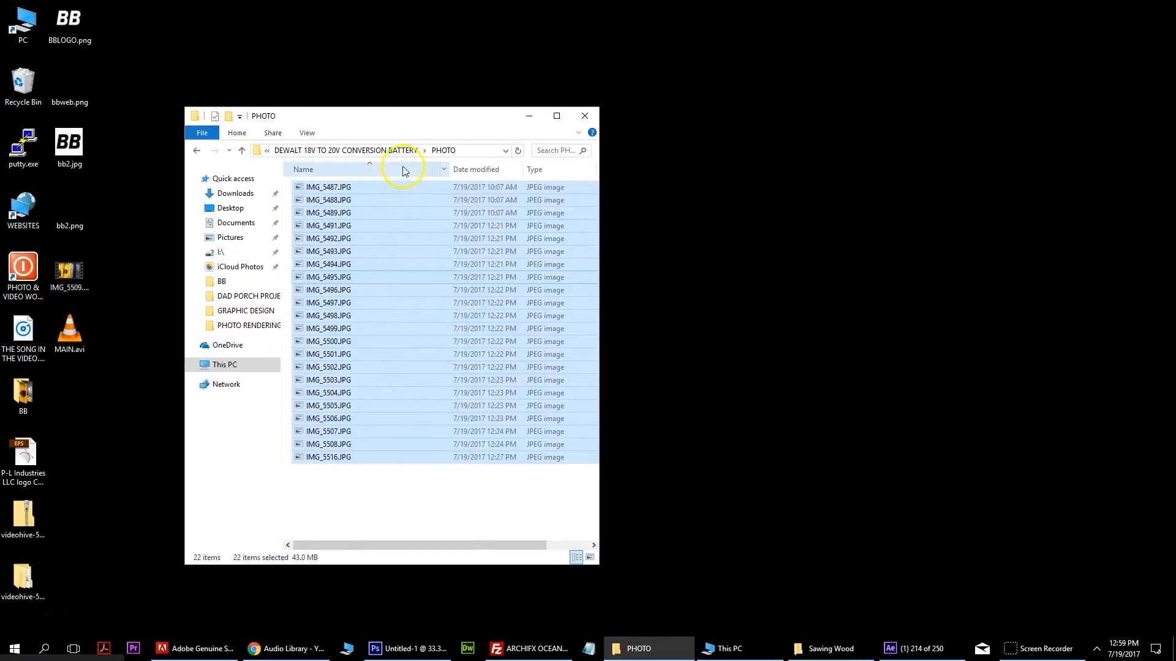
click(368, 150)
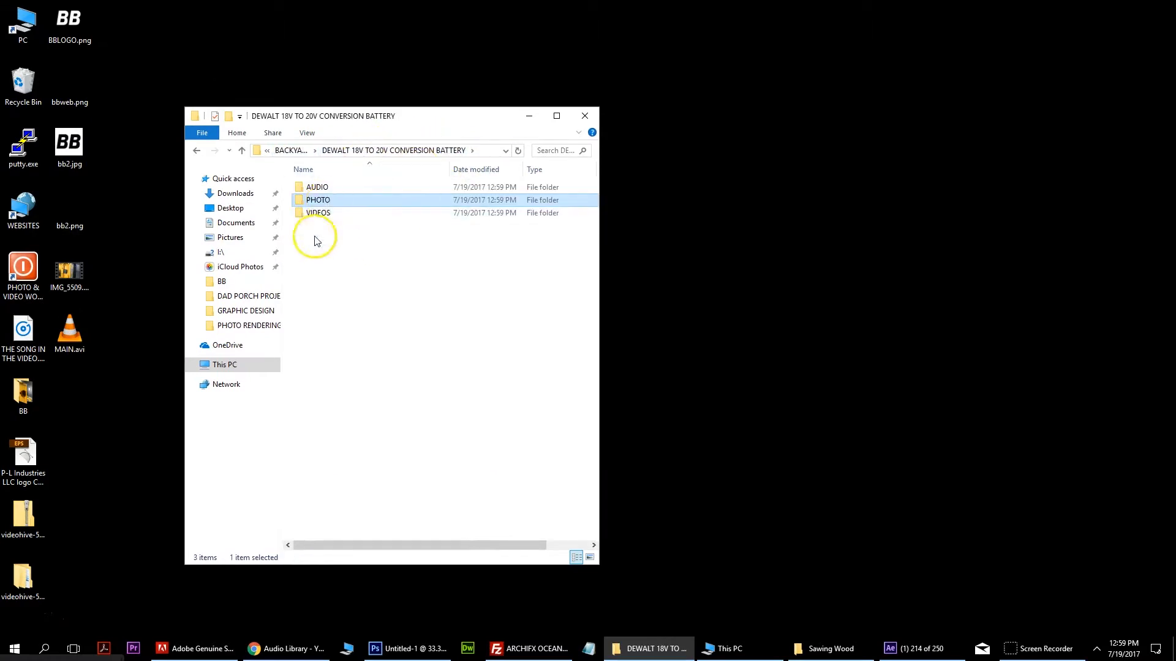
click(348, 215)
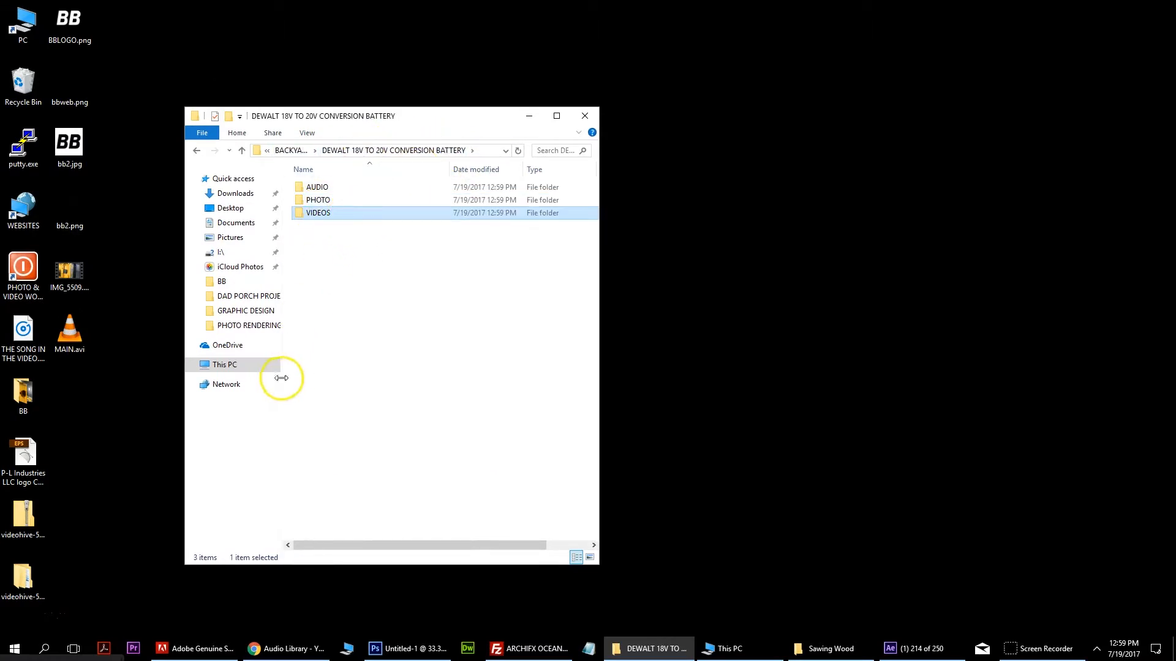
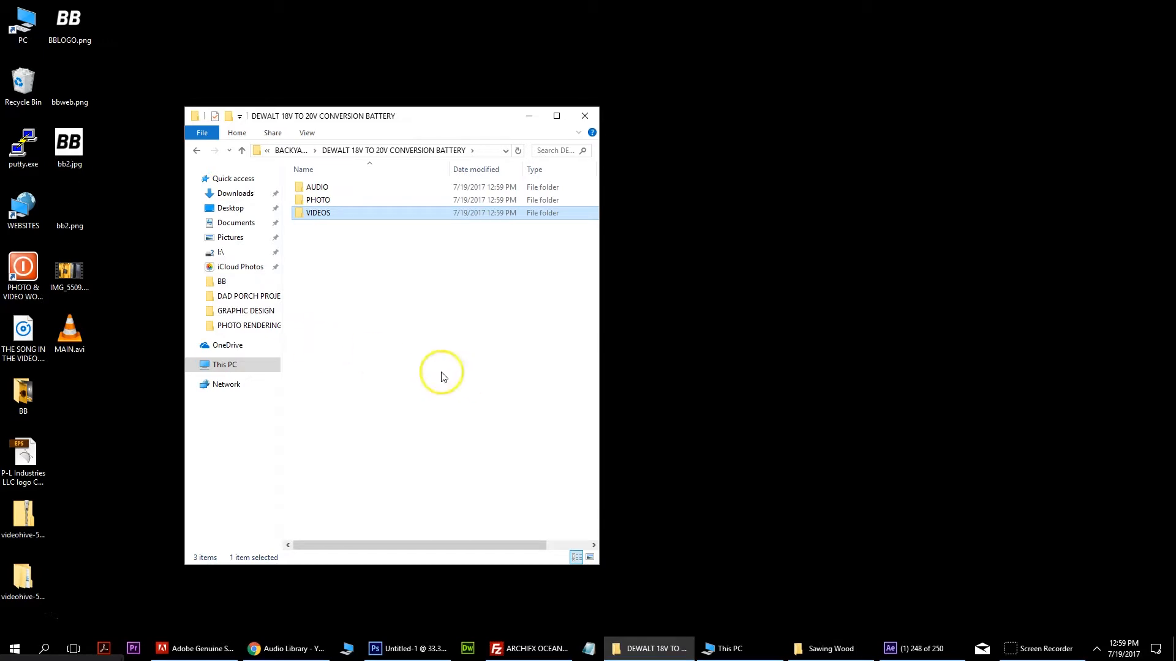
Step: Find and launch PluralEyes 4, and move its window partly clear of the project folder
click(43, 650)
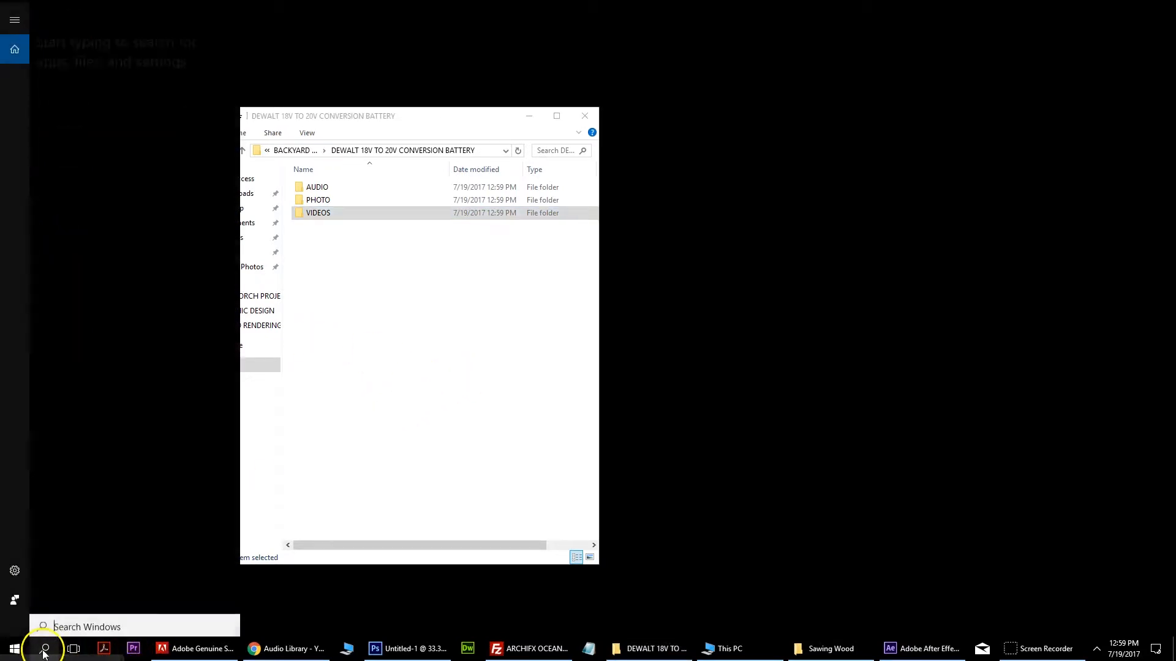
text(PLUR)
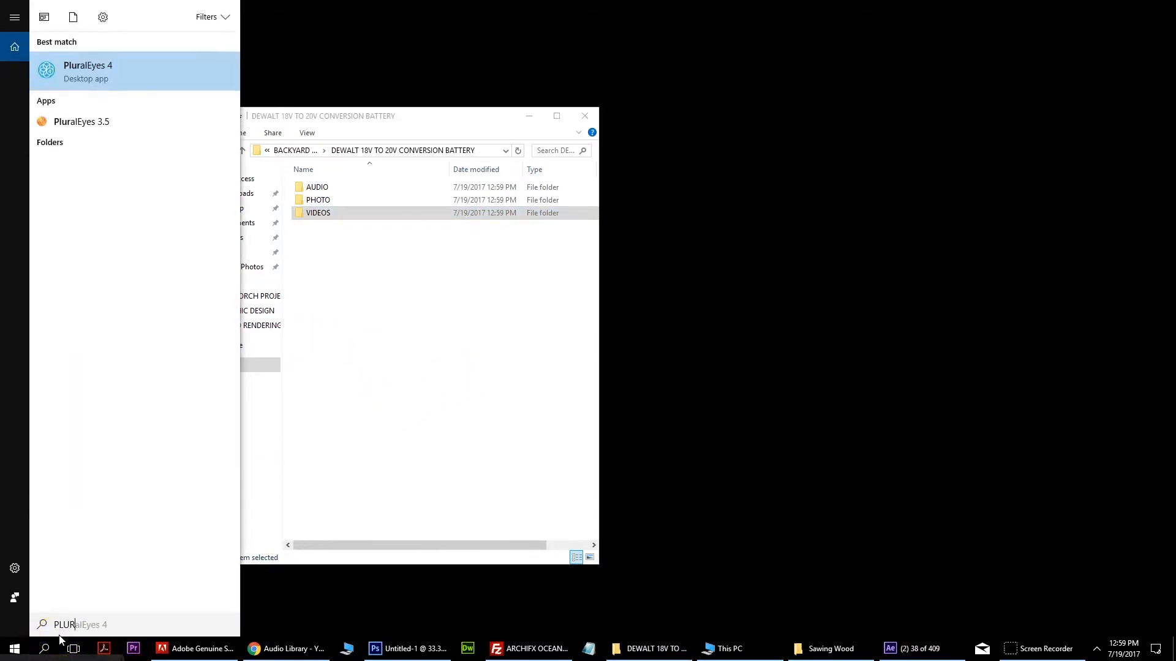
click(99, 68)
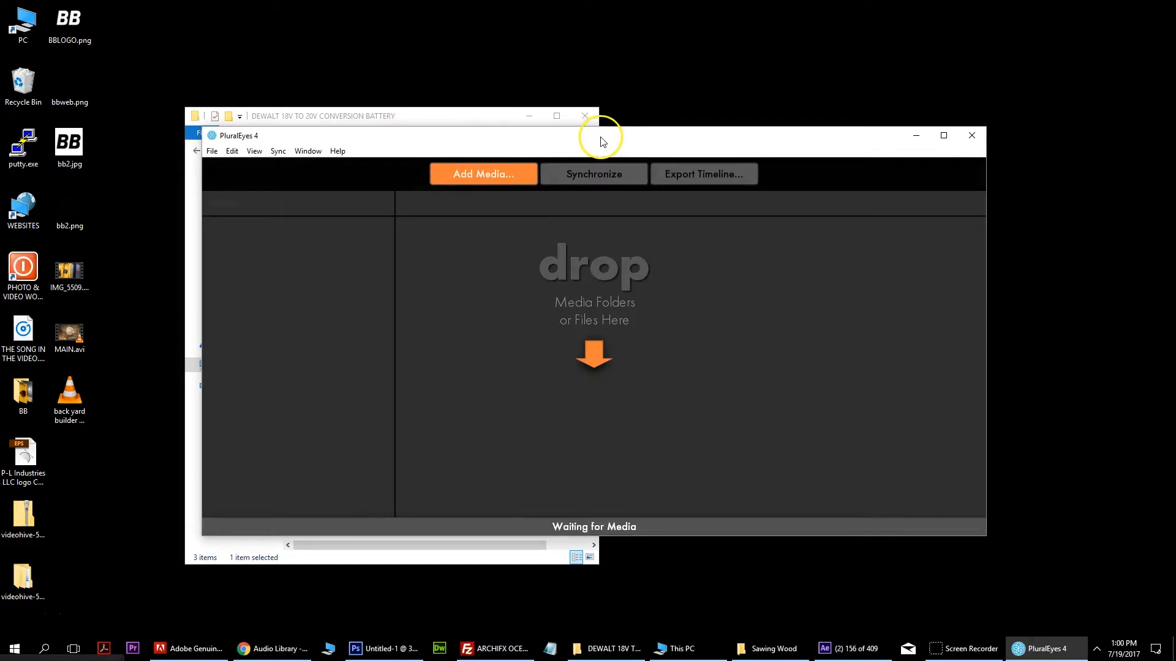
drag(608, 144, 700, 184)
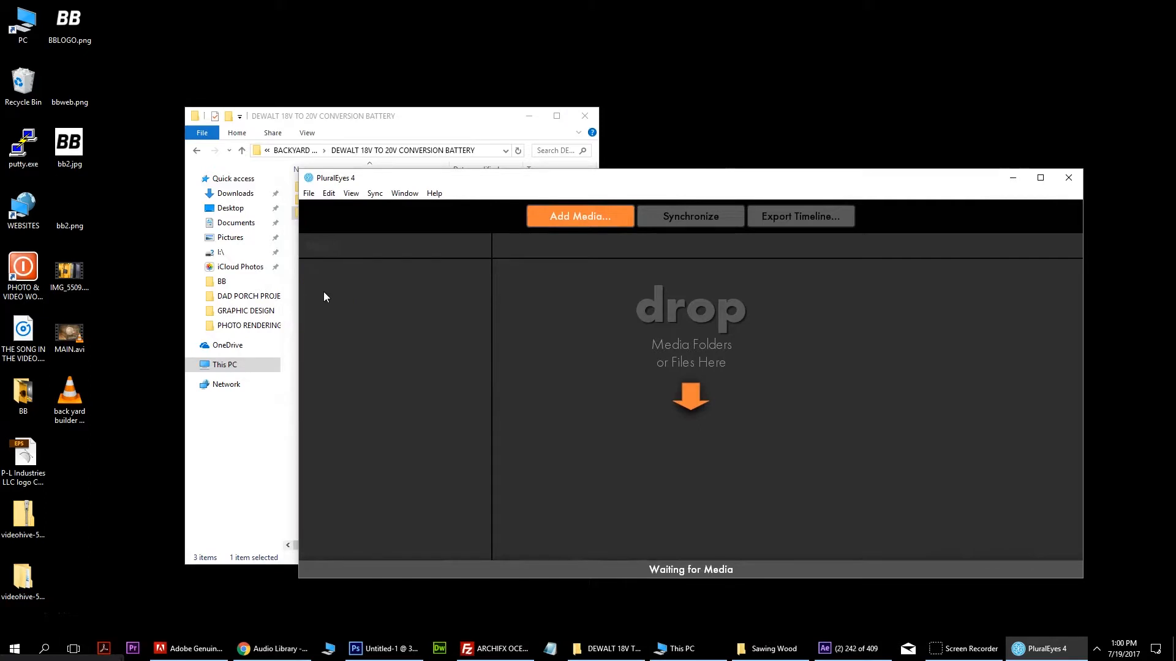
Step: Switch to the project folder window, shift it clear of PluralEyes and open the VIDEOS folder
click(450, 128)
drag(401, 116, 264, 113)
double_click(183, 207)
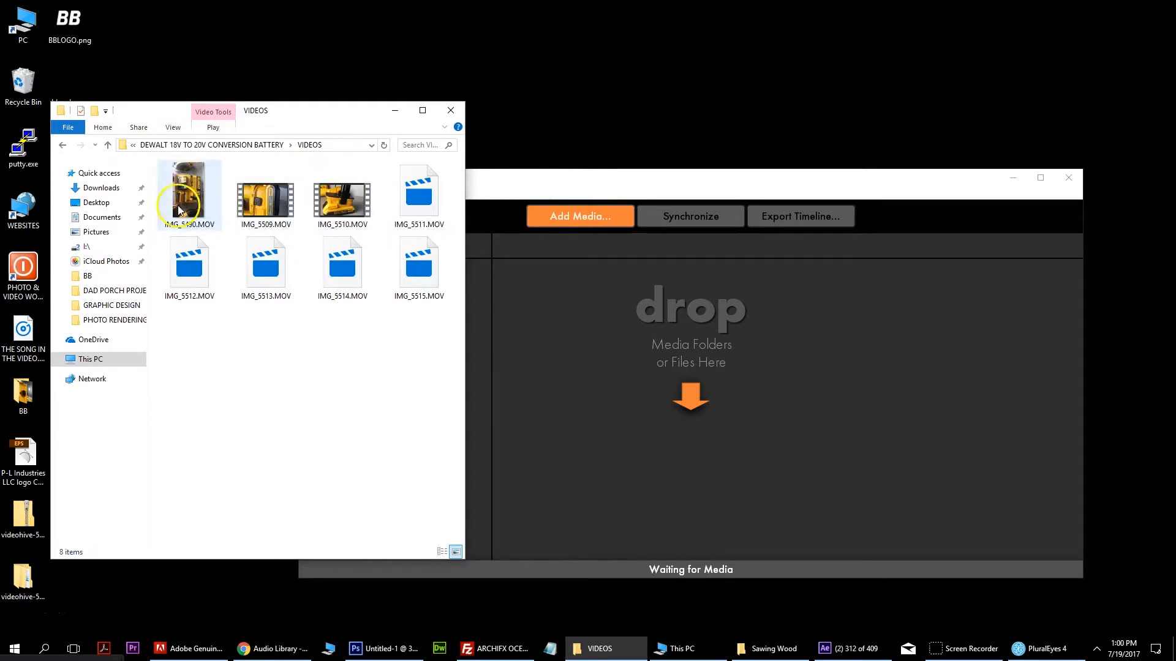
Step: Preview IMG_5490.MOV in the video player and add the clip to the PluralEyes 4 project
click(193, 194)
double_click(193, 195)
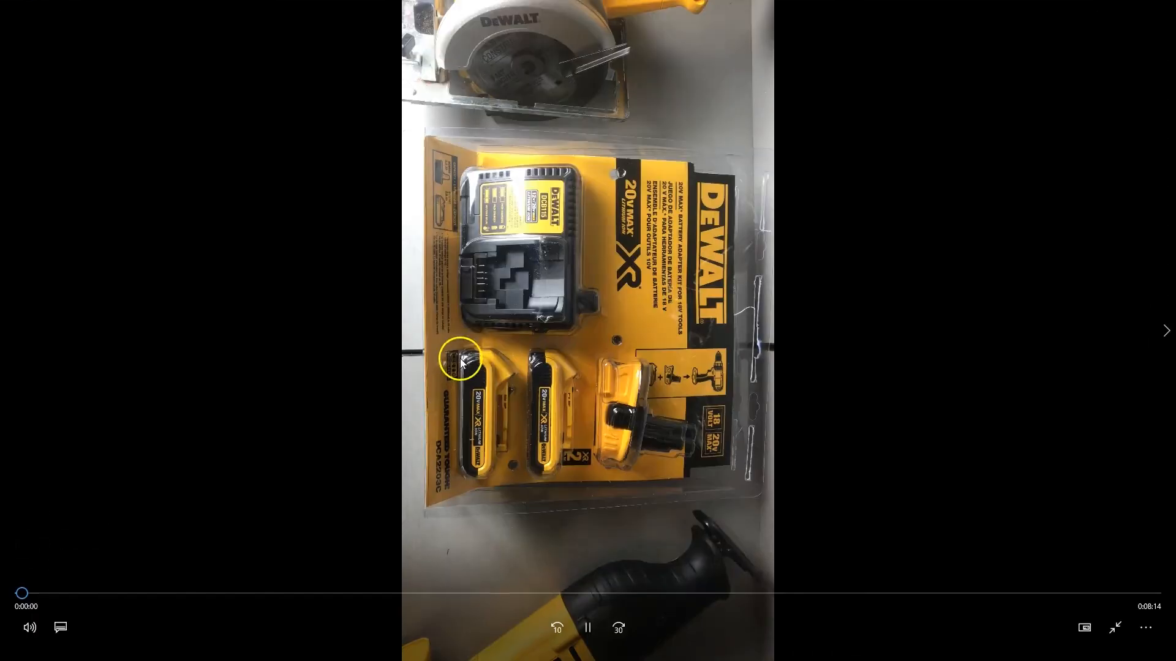
click(31, 627)
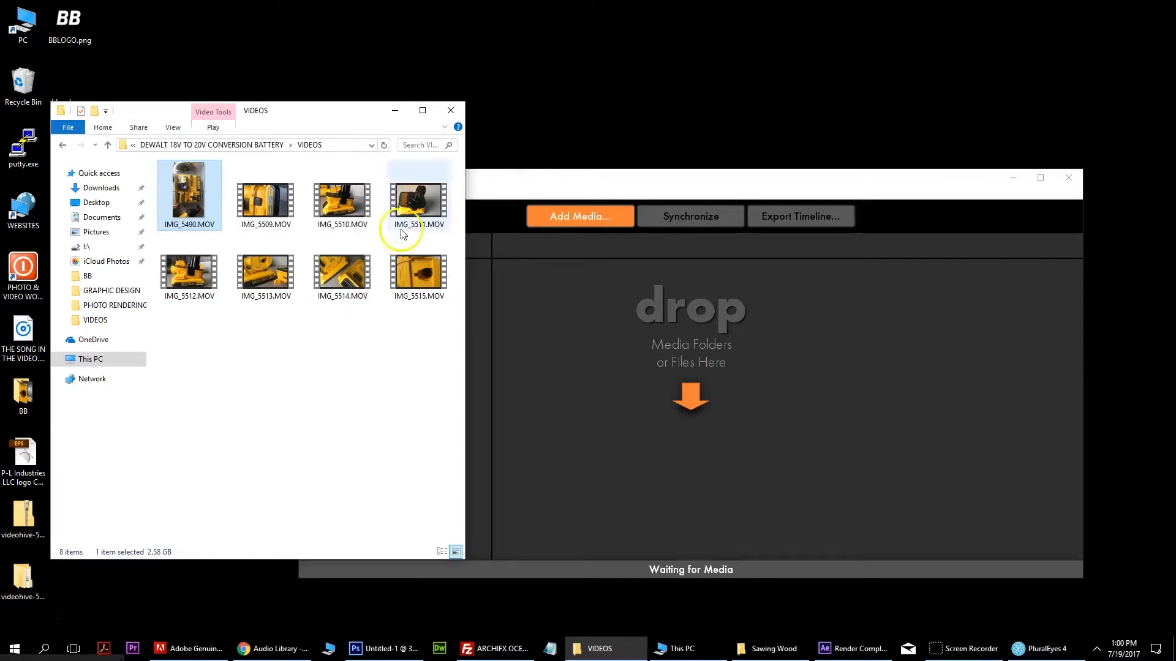
drag(183, 189, 637, 325)
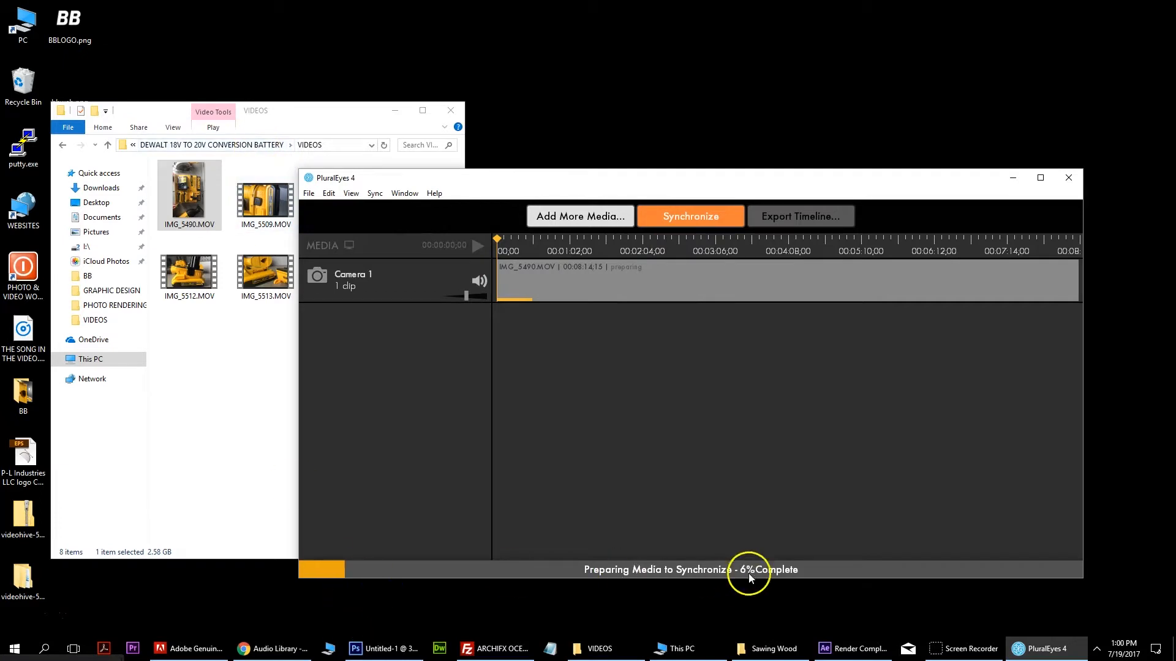
Step: Open the project's AUDIO folder and play ZOOM0008.MP3 in the music player from about 3:51
click(274, 145)
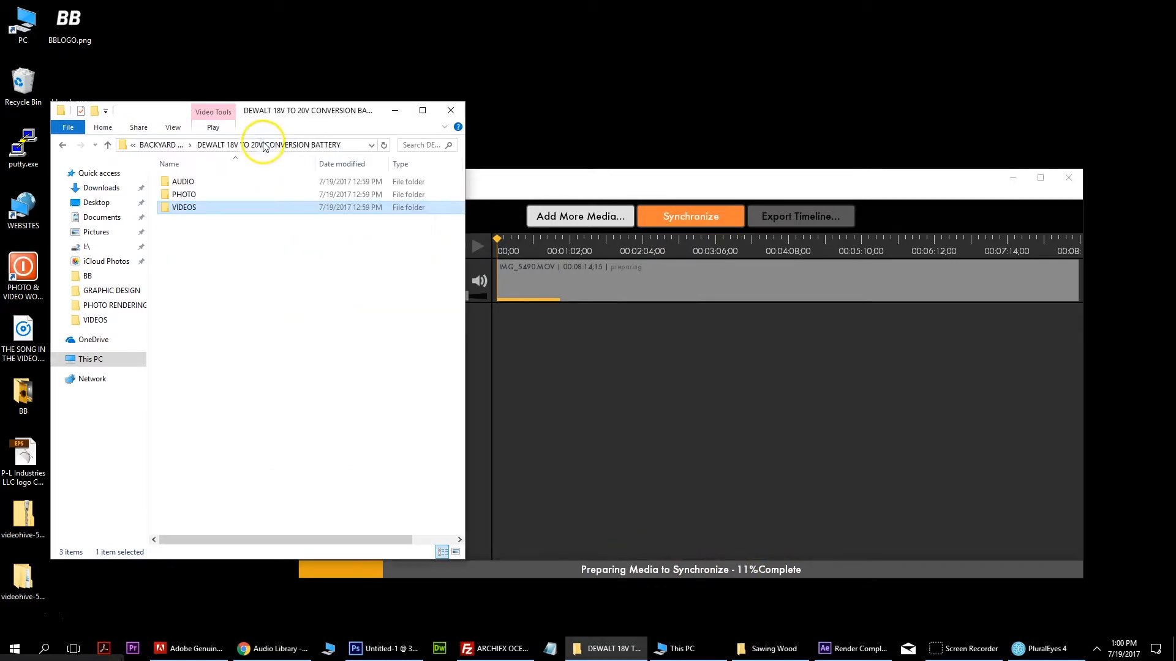
double_click(204, 181)
double_click(198, 182)
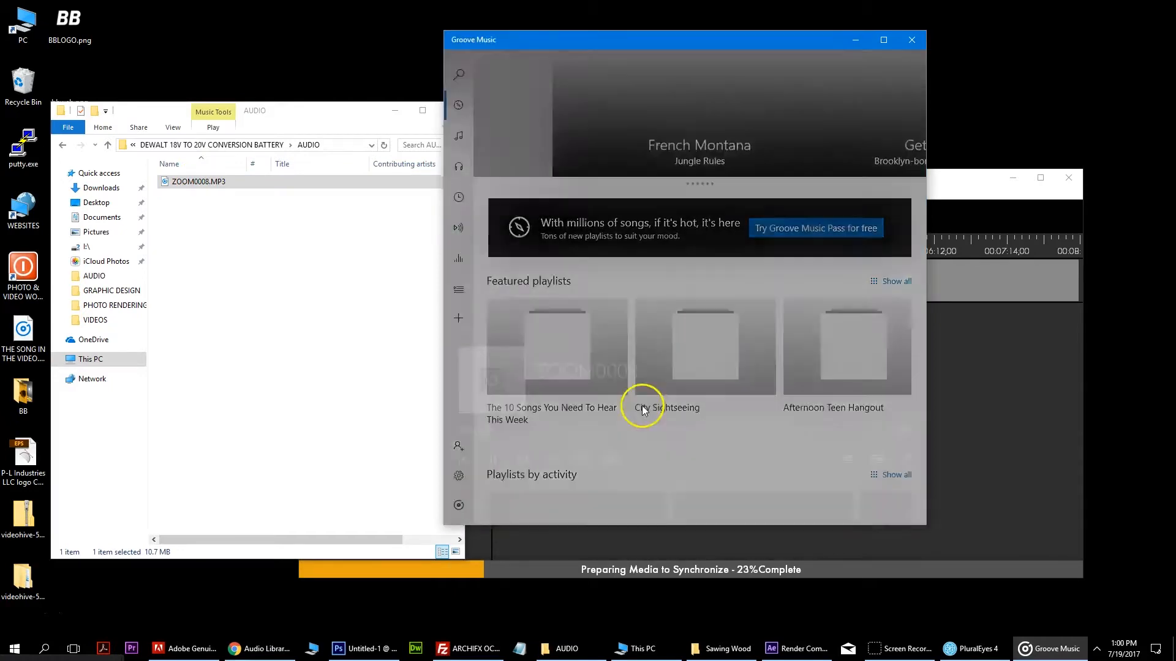
click(583, 133)
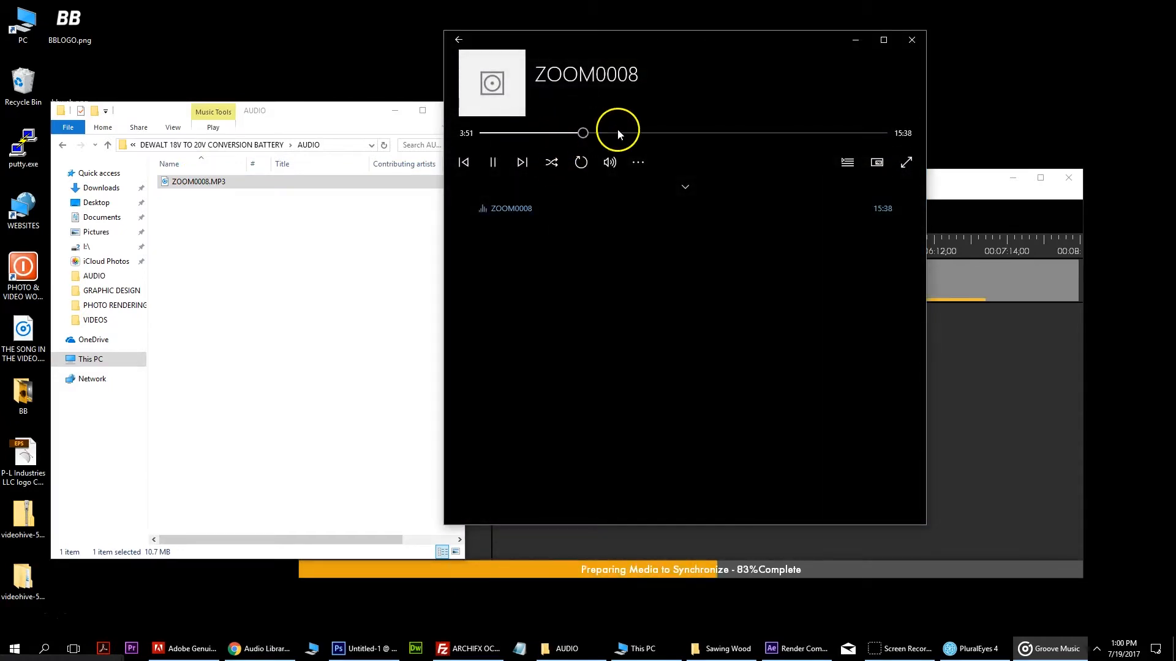
Step: Check the player and system volume, pause the ZOOM0008 recording and close the music player
click(608, 163)
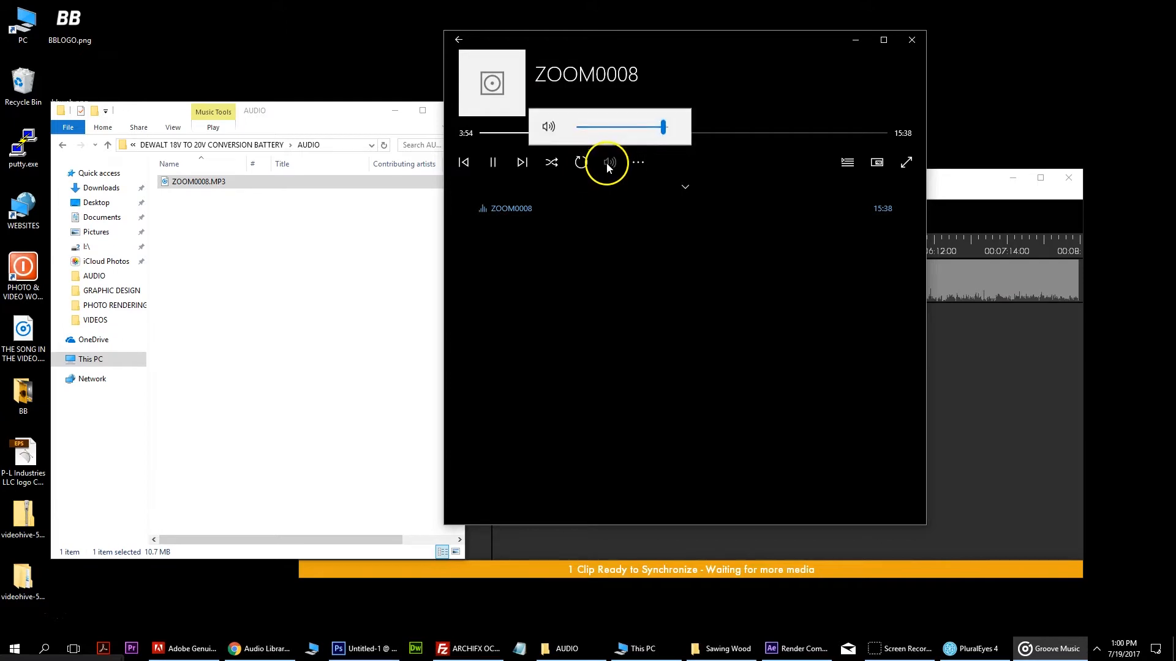
click(1097, 649)
click(1103, 599)
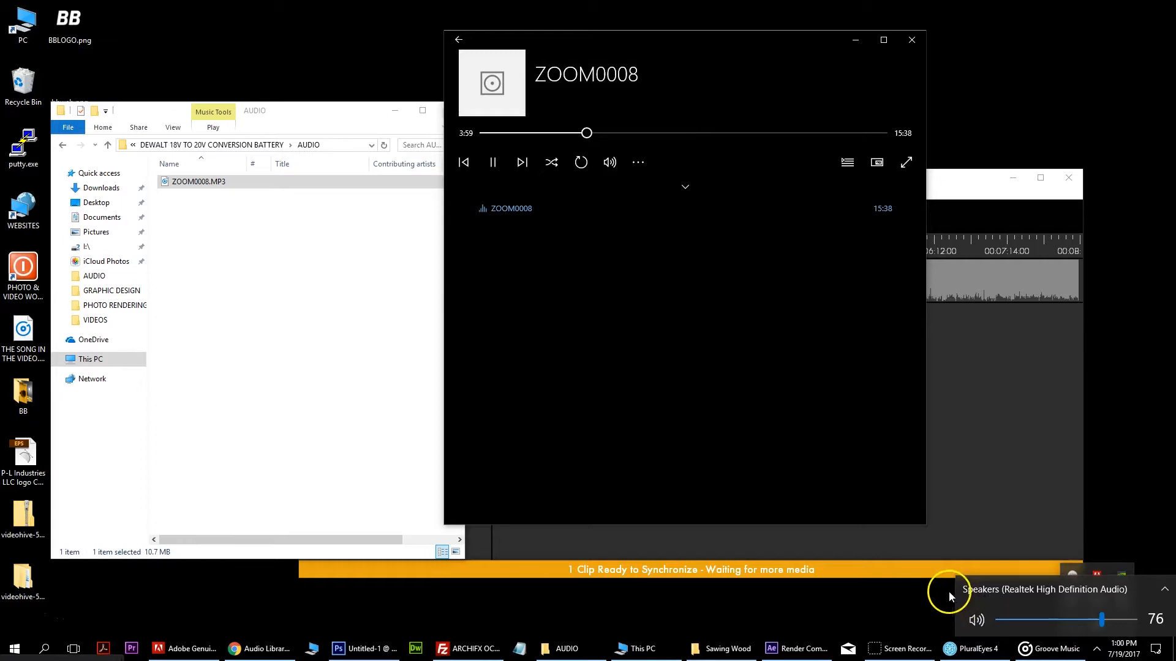
scroll(950, 594, down, 1)
click(497, 164)
click(283, 244)
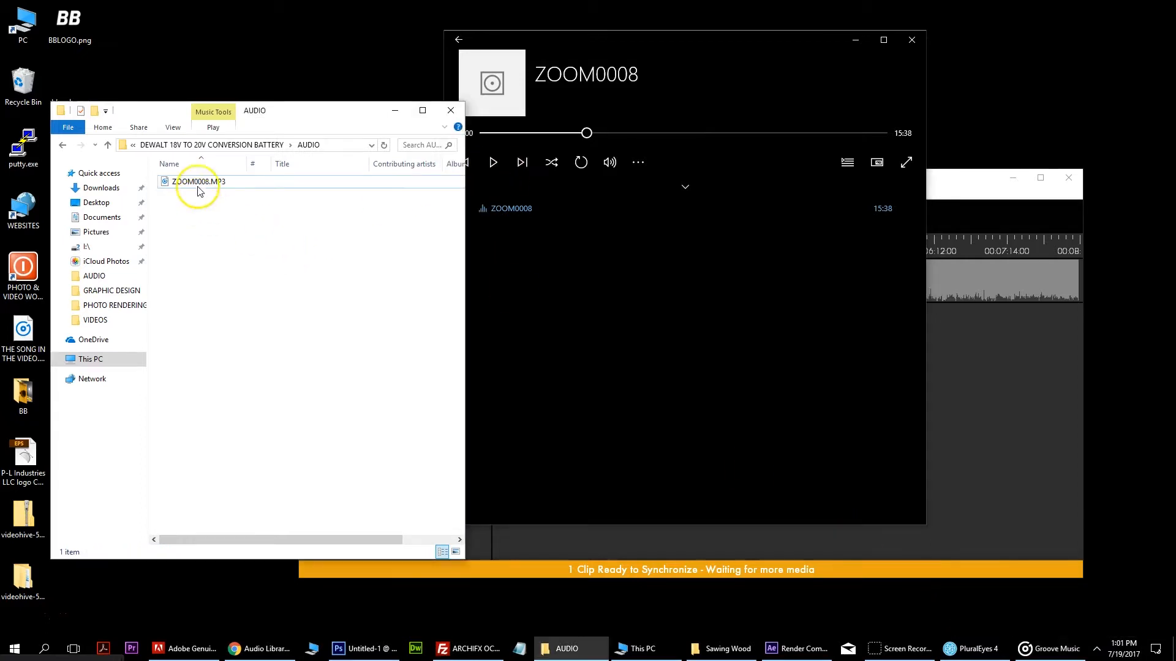
click(913, 42)
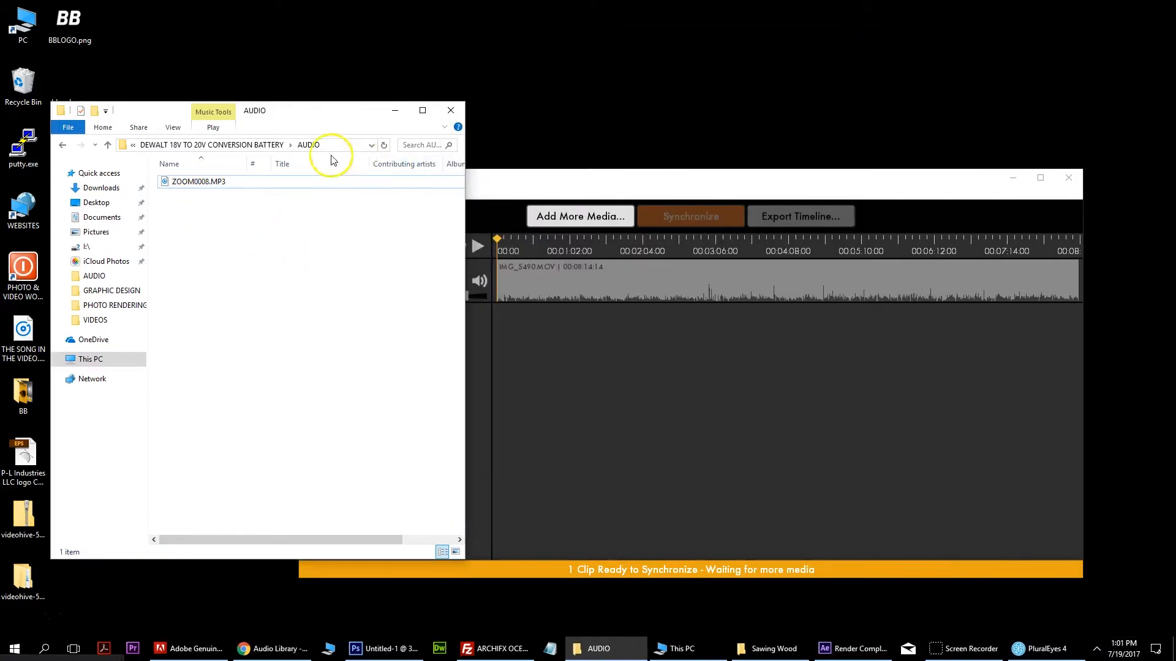
Step: Add ZOOM0008.MP3 to the PluralEyes 4 project, maximize its window and synchronize the recording with IMG_5490.MOV
click(196, 182)
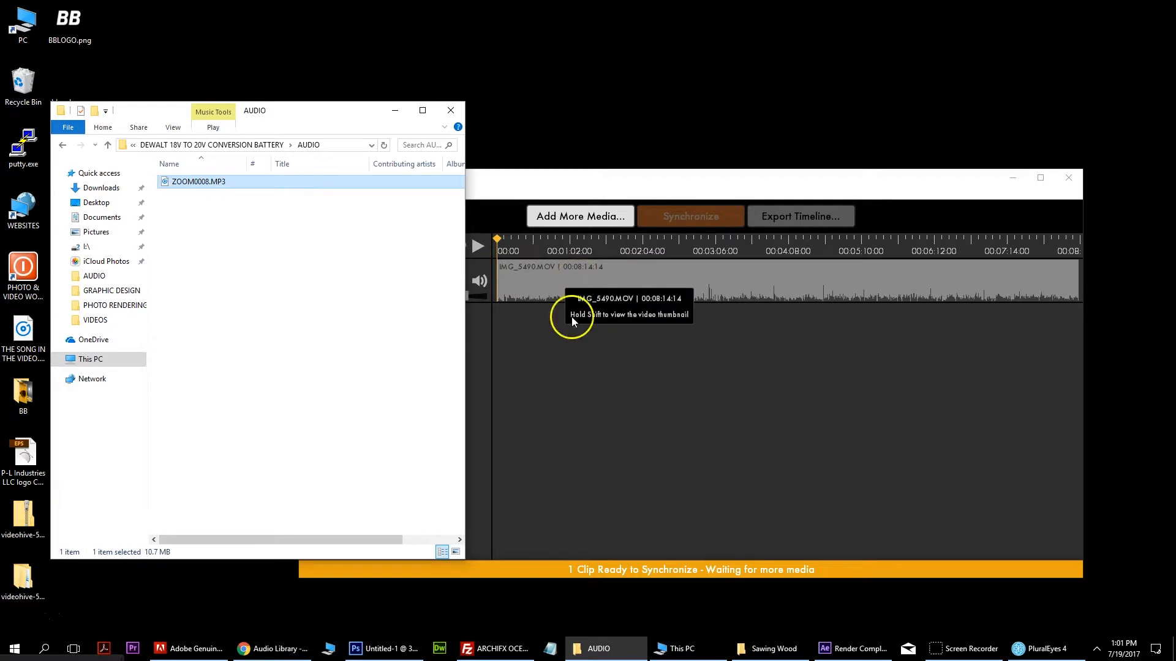
drag(198, 185, 763, 418)
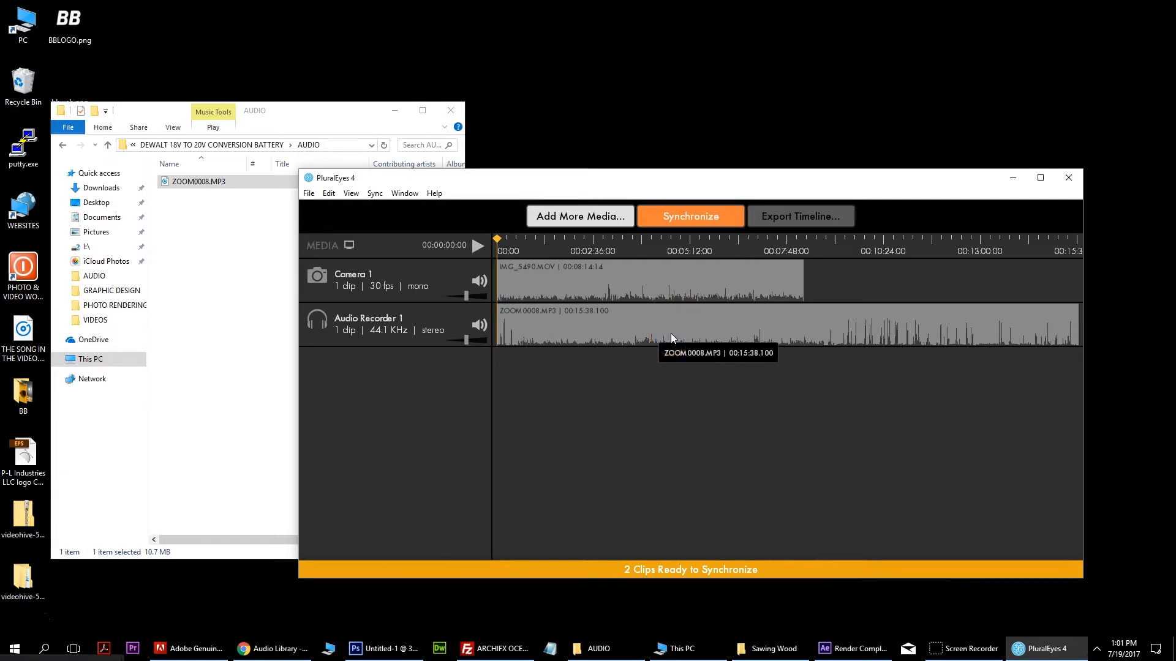
double_click(787, 179)
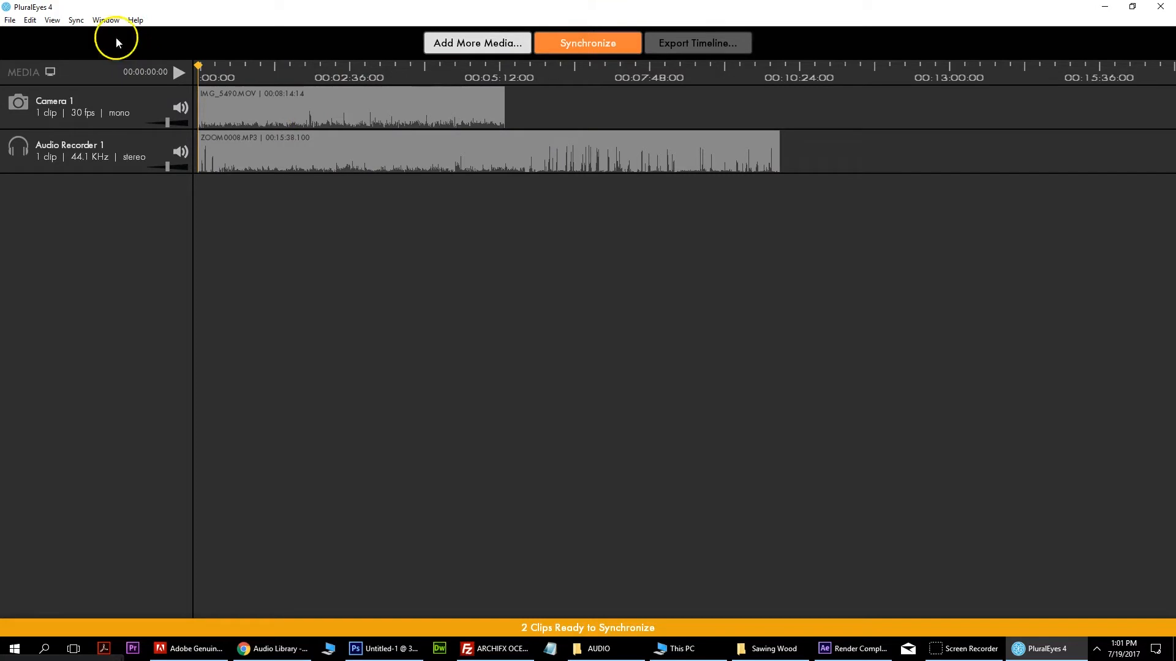
click(615, 53)
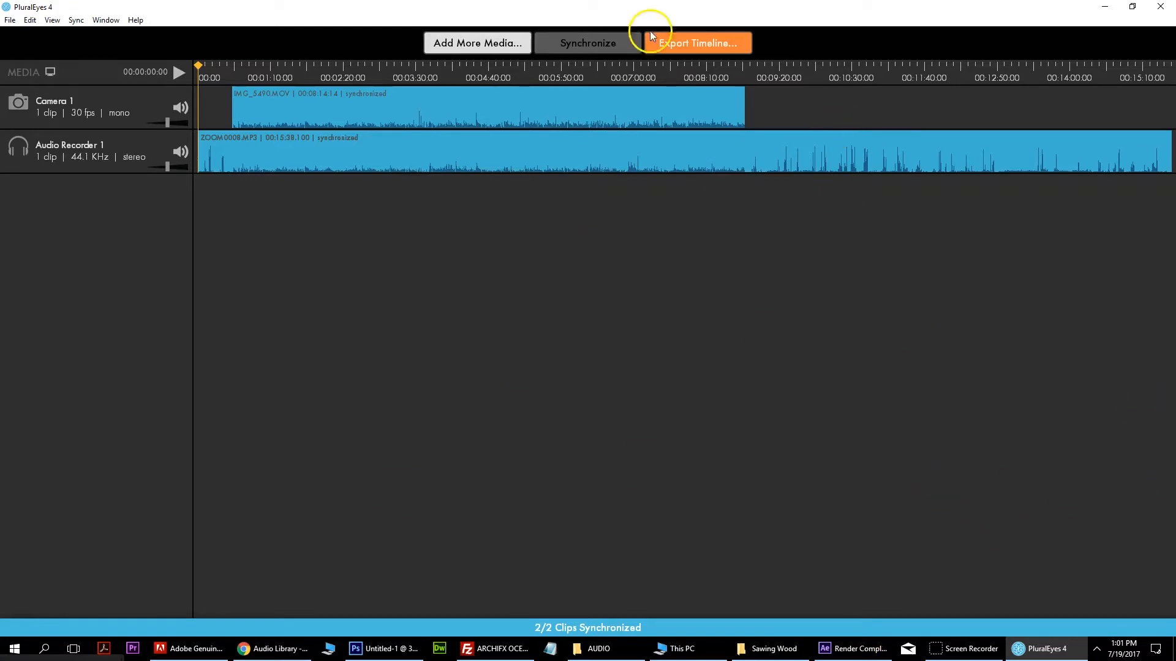
Step: Export the timeline in Premiere Pro format to the Desktop as FINAL VIDEO.xml, including a sequence with audio replaced
click(708, 38)
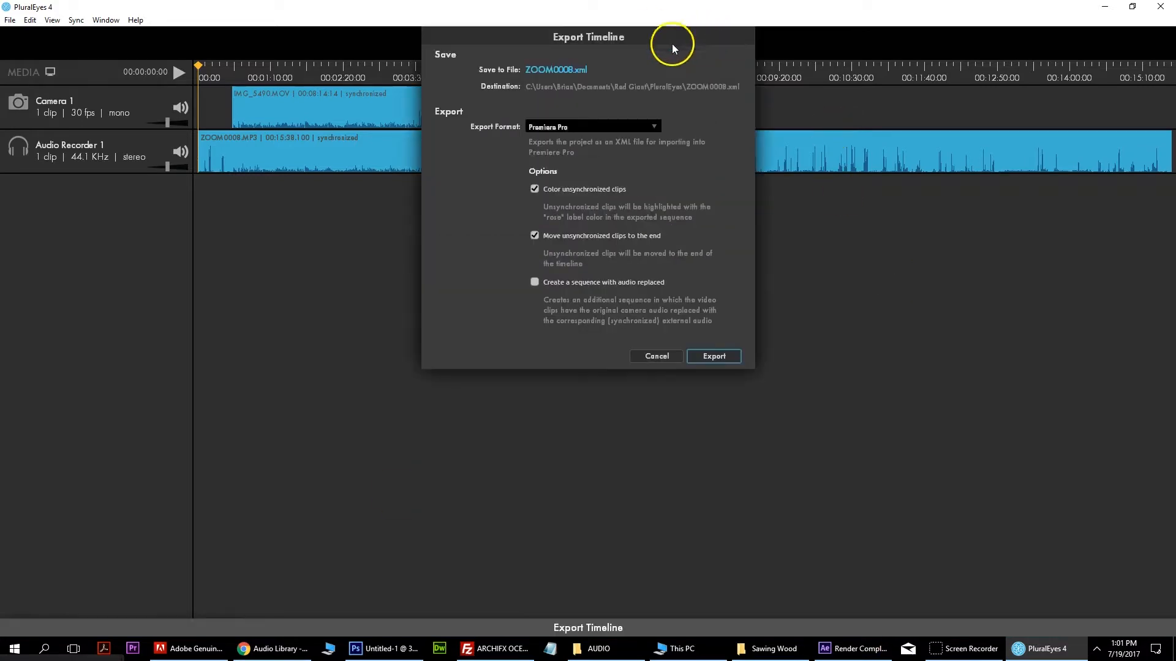
click(555, 71)
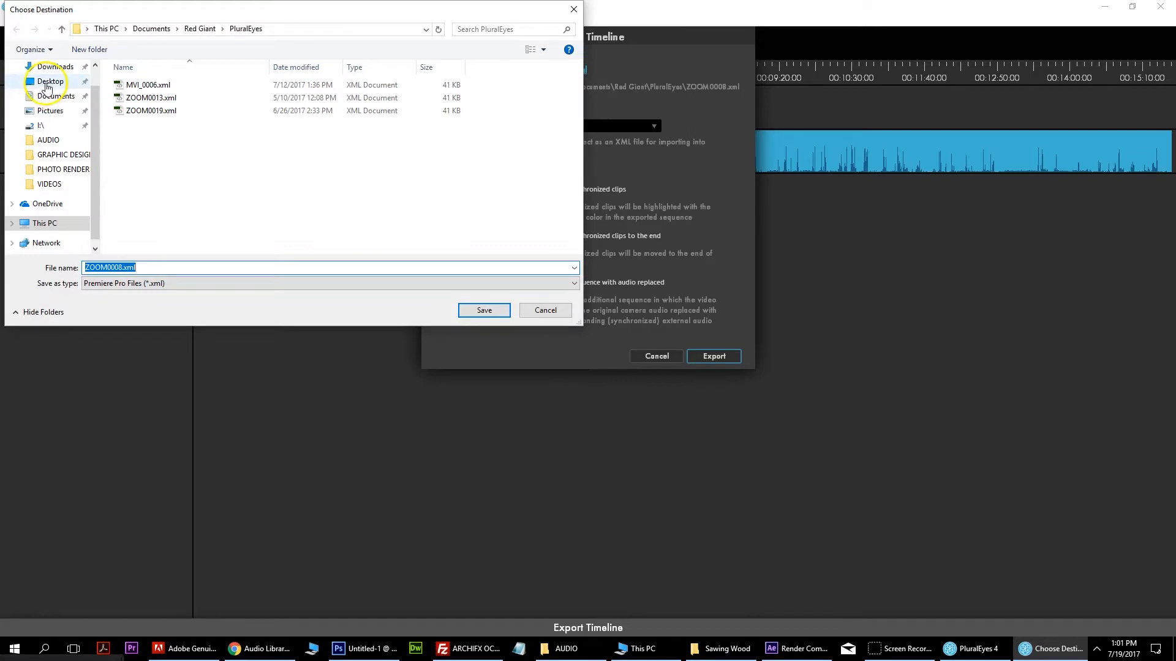
click(50, 81)
click(168, 268)
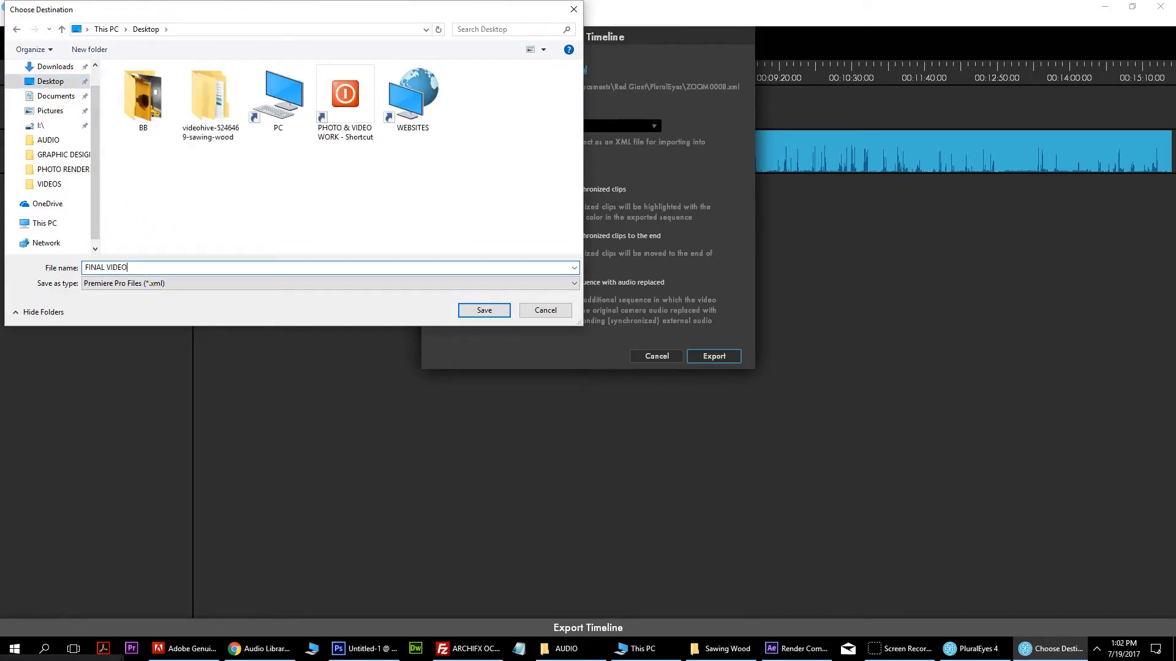
key(Return)
click(535, 282)
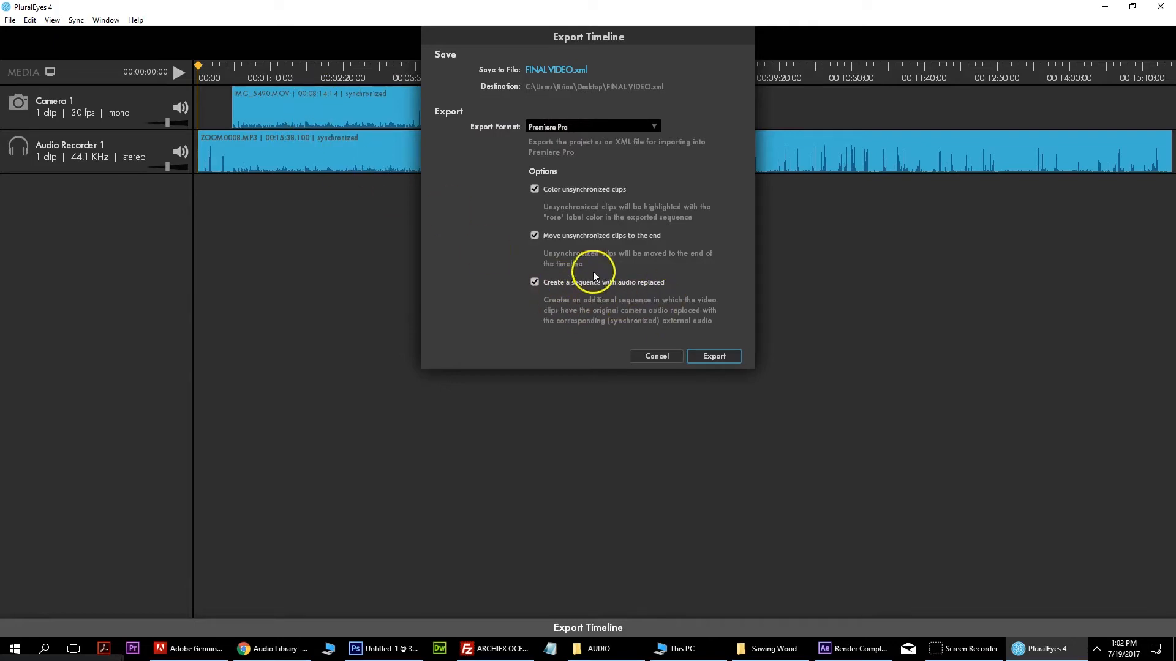
click(702, 353)
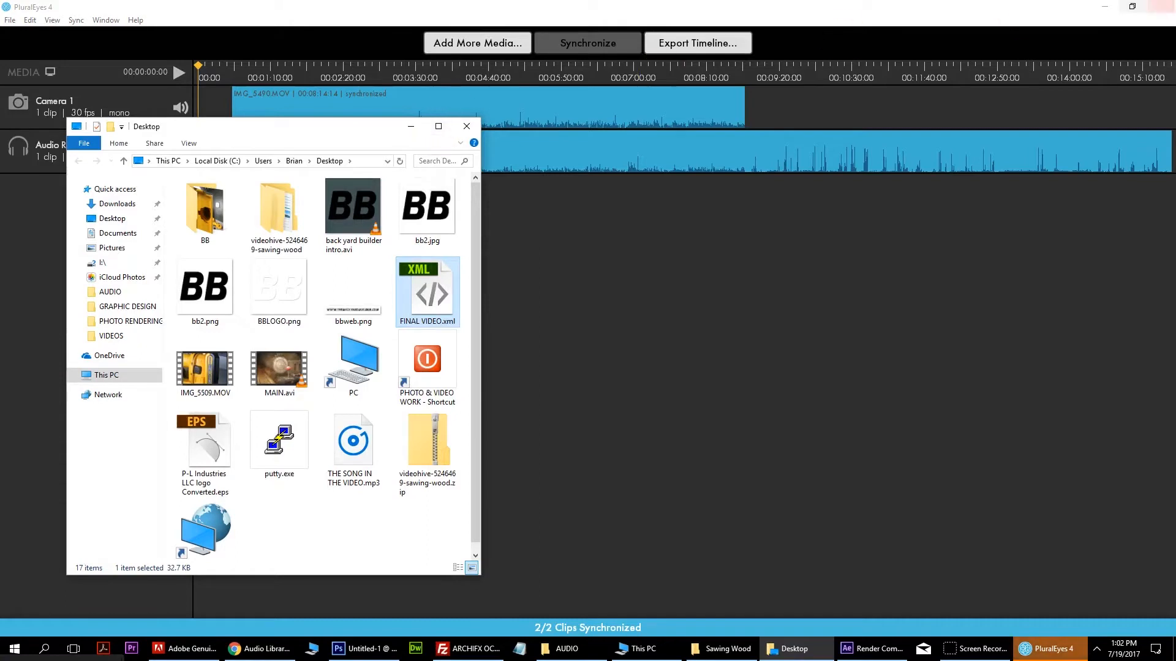
Step: Close PluralEyes 4 and dismiss the After Effects render and disk cache warnings
click(1161, 6)
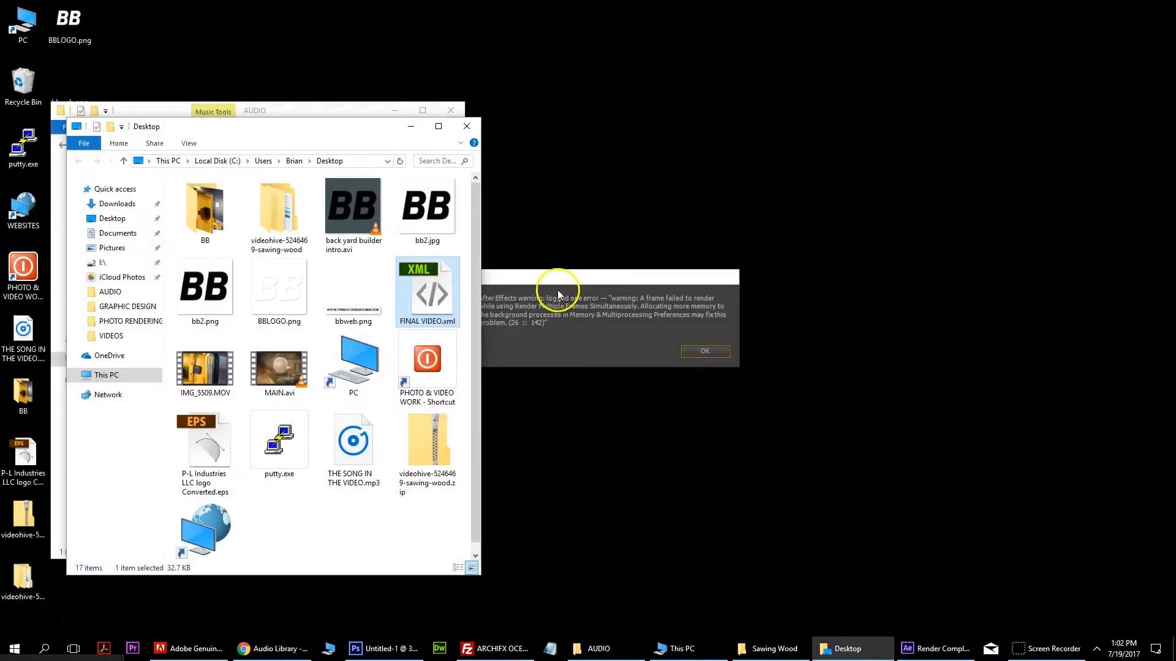
click(563, 287)
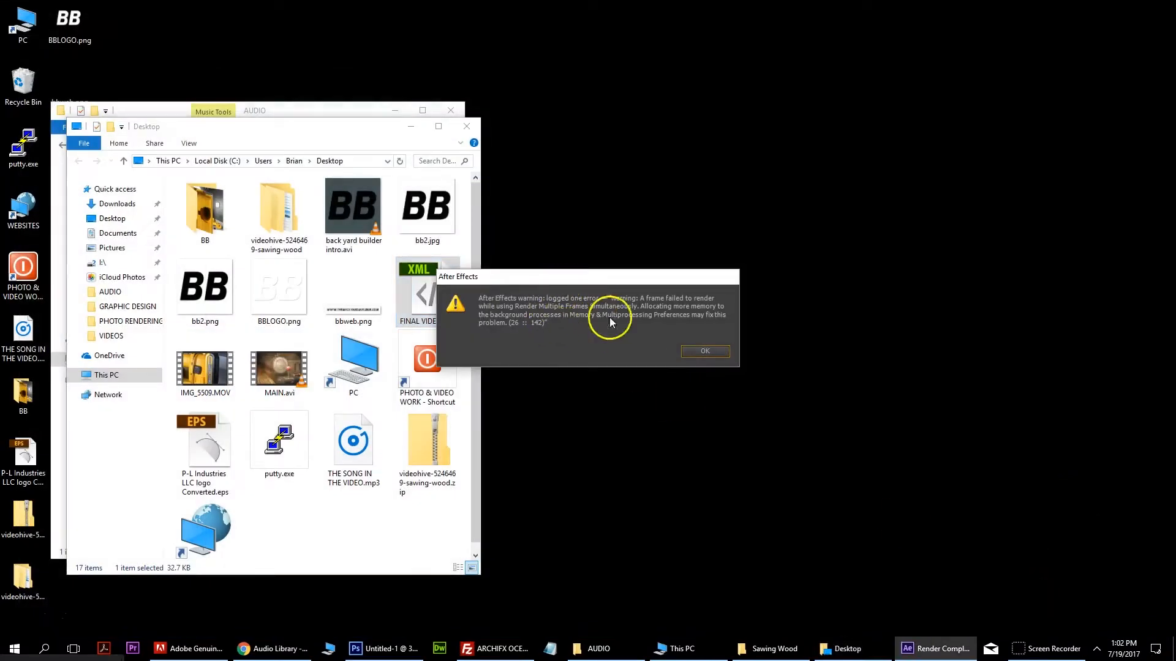
click(691, 352)
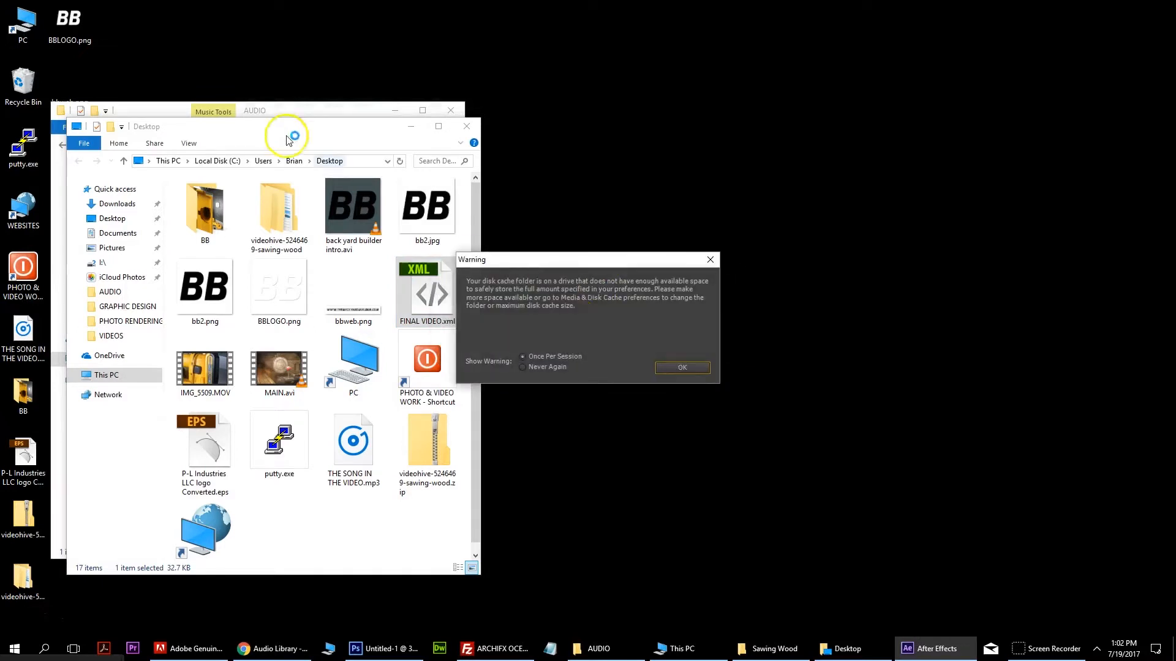
click(692, 370)
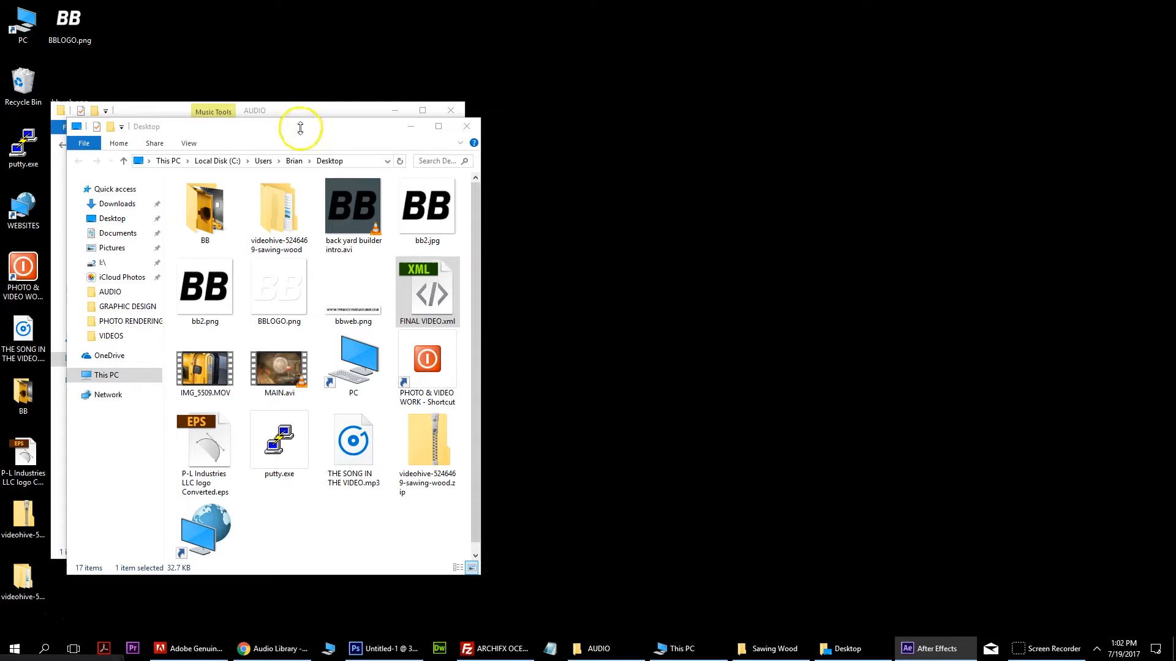
Step: Move the Desktop and AUDIO windows clear of the desktop icons, then preview MAIN.avi in VLC and close the player
drag(300, 128, 693, 129)
drag(315, 110, 377, 137)
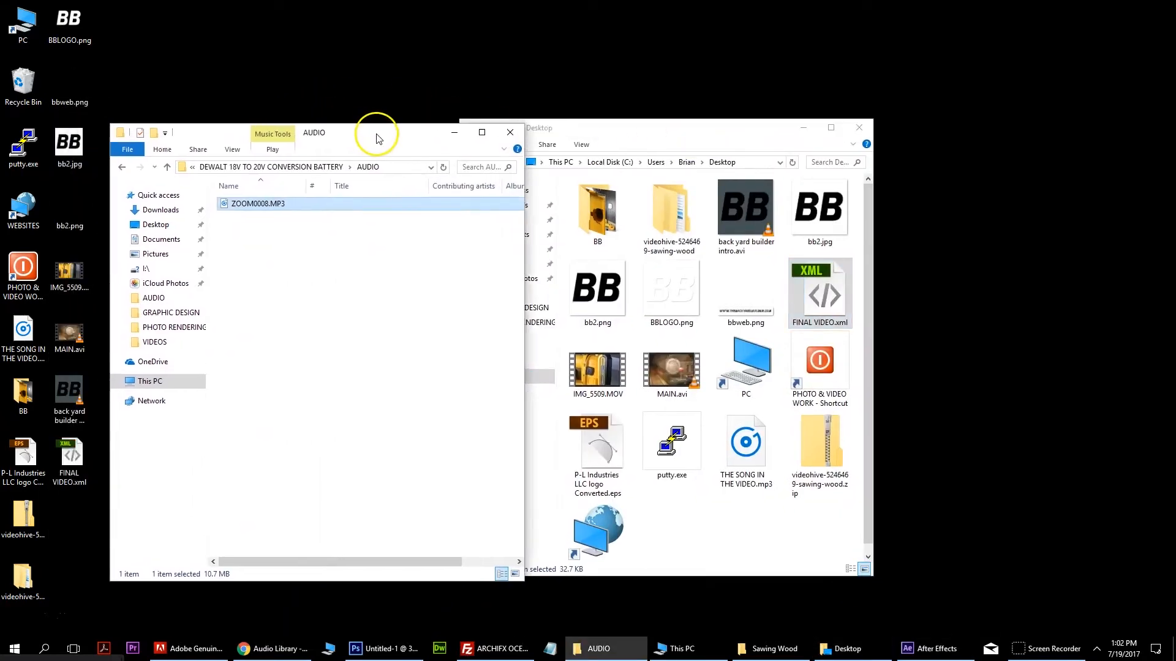
double_click(69, 330)
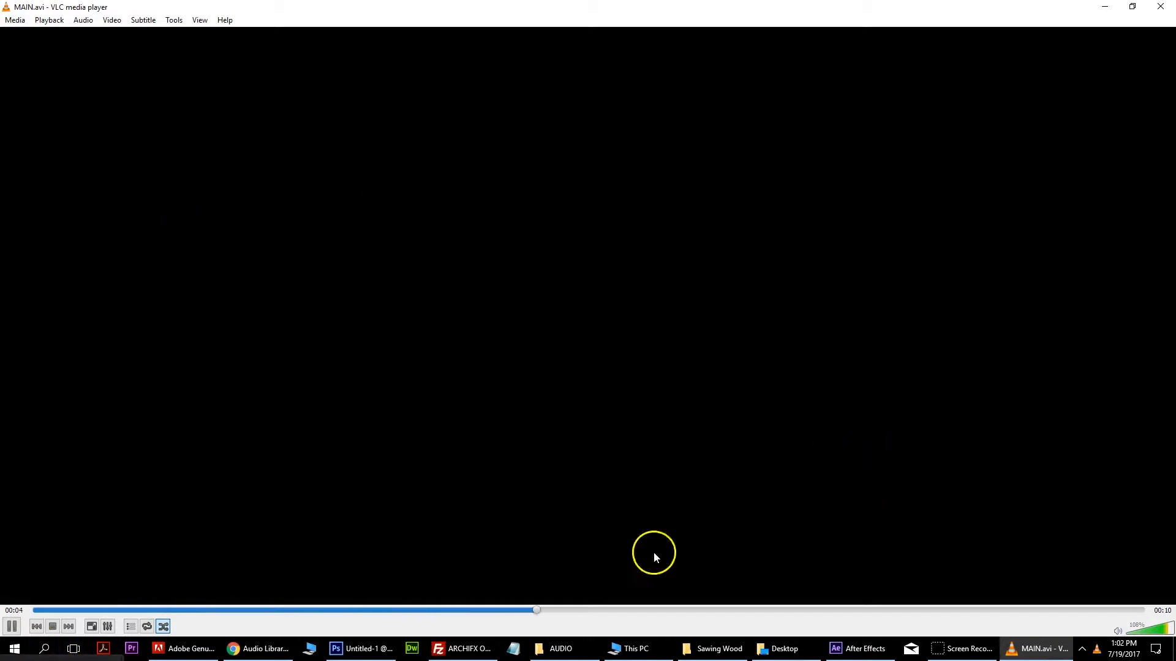
click(1103, 611)
click(1160, 7)
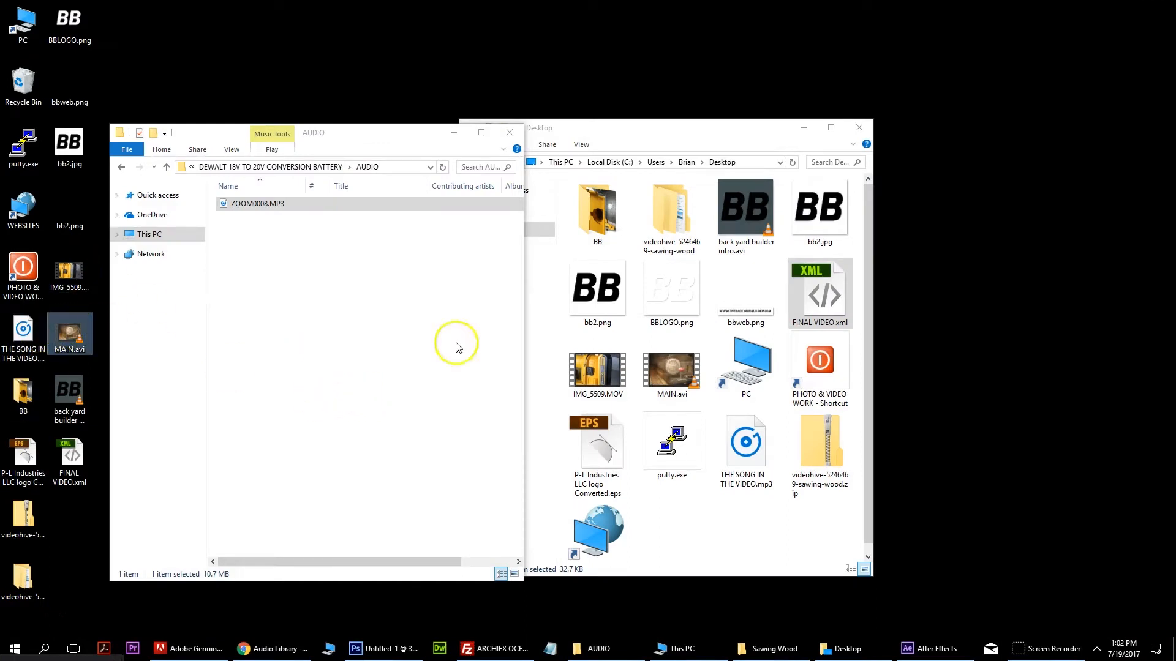
Step: Arrange the AUDIO and Desktop folder windows side by side and select FINAL VIDEO.xml on the desktop
click(309, 313)
drag(385, 136, 365, 135)
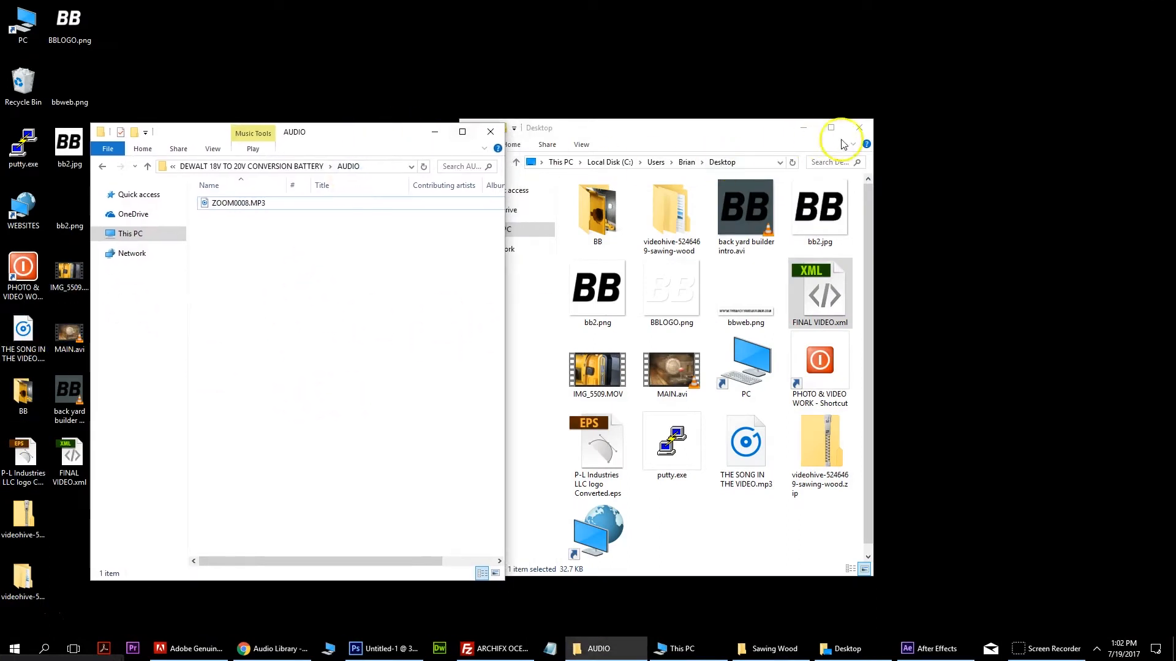
drag(740, 131, 887, 147)
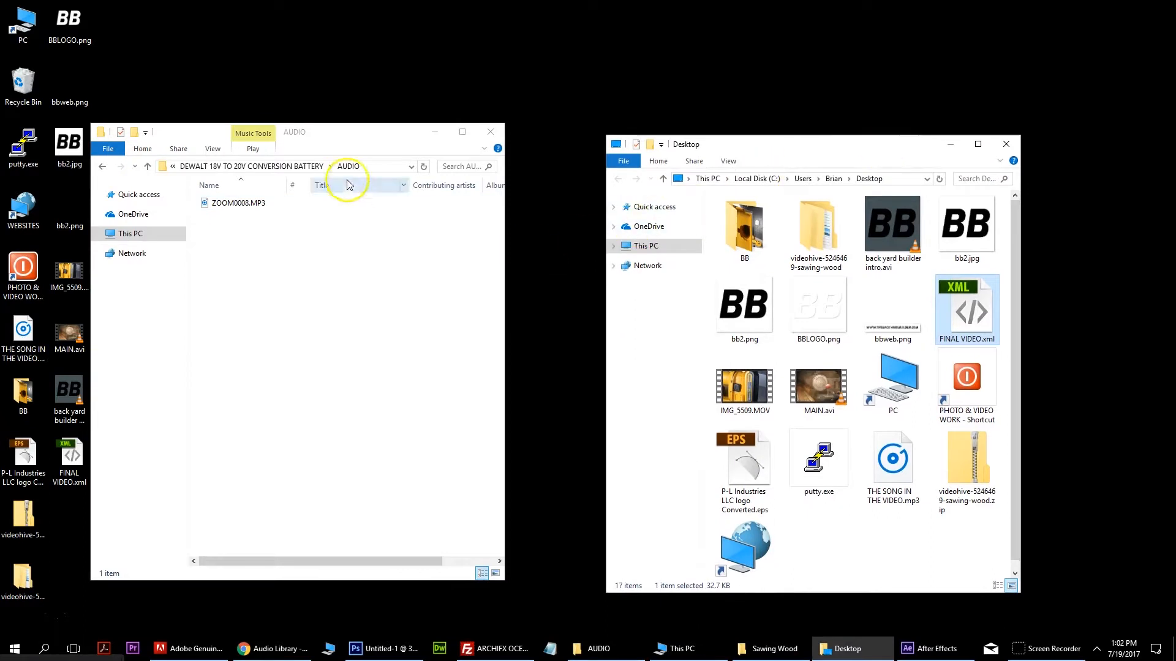
drag(374, 130, 402, 131)
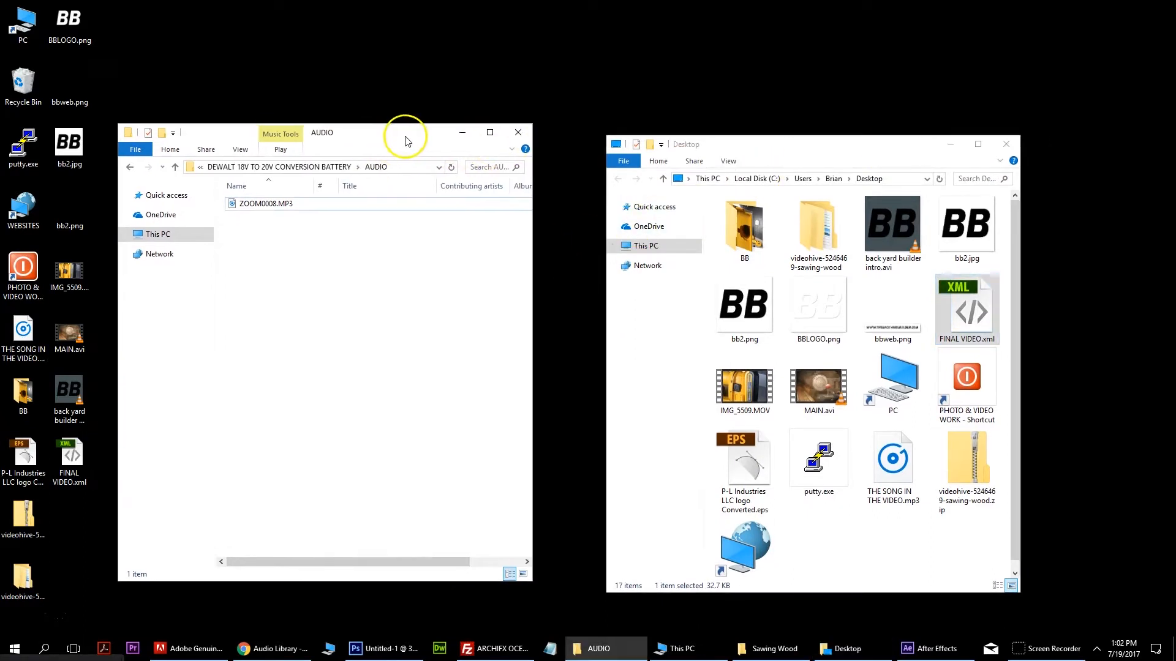
drag(73, 460, 83, 475)
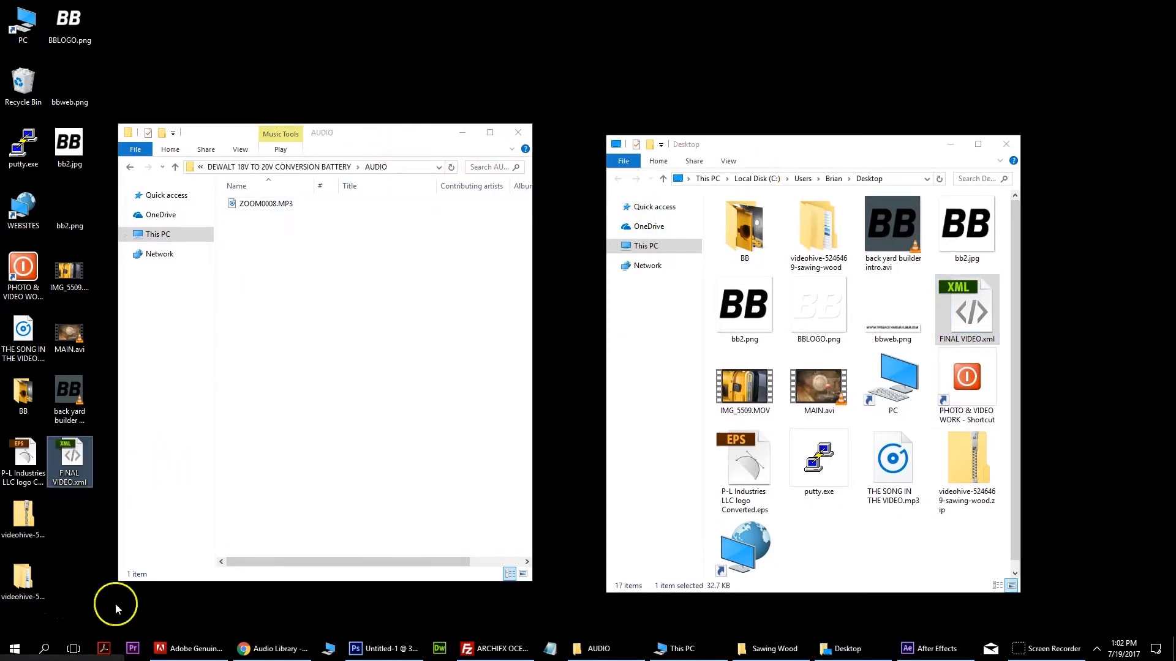
Step: Launch Premiere Pro, start a new project and browse for its location to BACKYARD BUILDER's DEWALT 18V TO 20V CONVERSION BATTERY folder
click(132, 648)
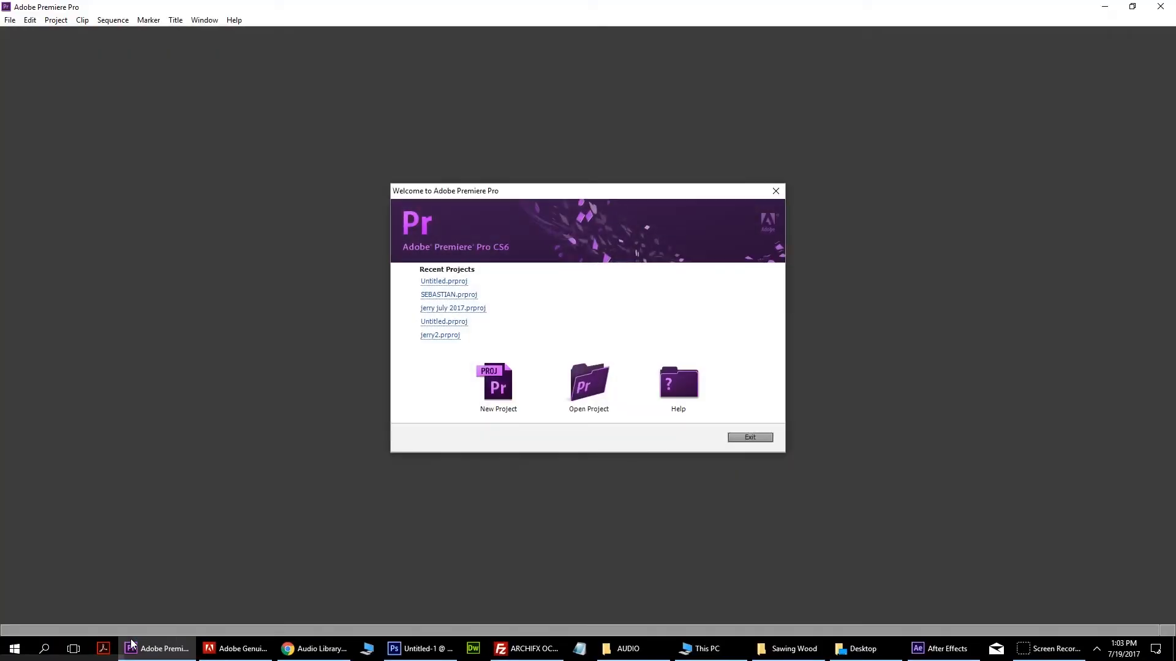
click(497, 385)
click(698, 422)
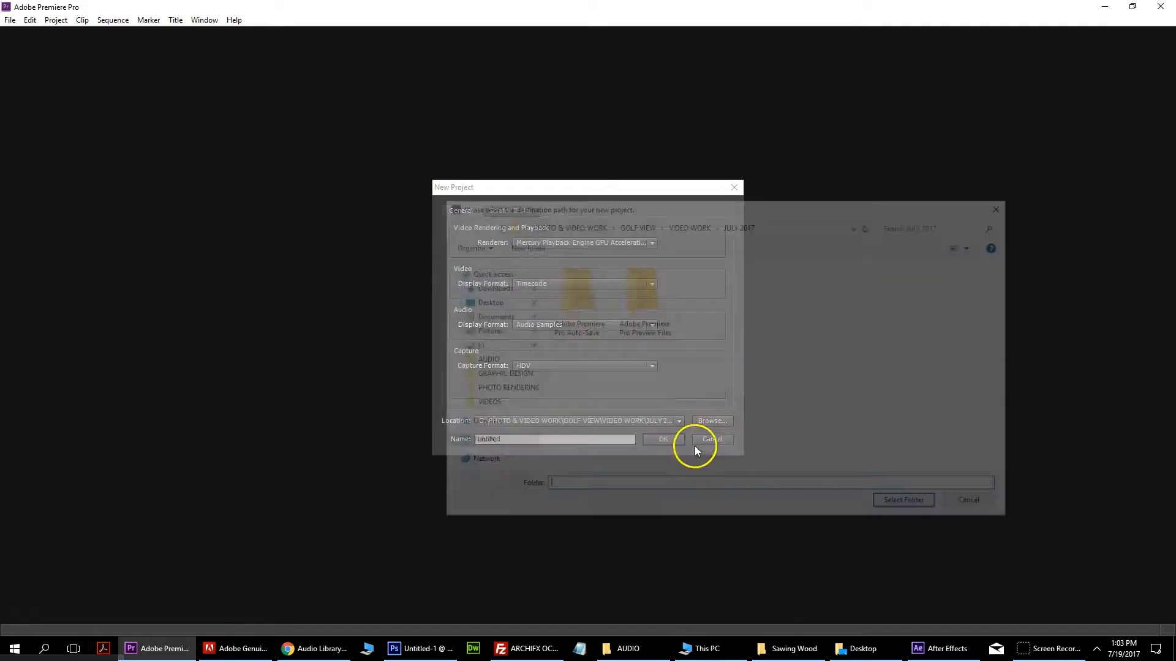
click(567, 224)
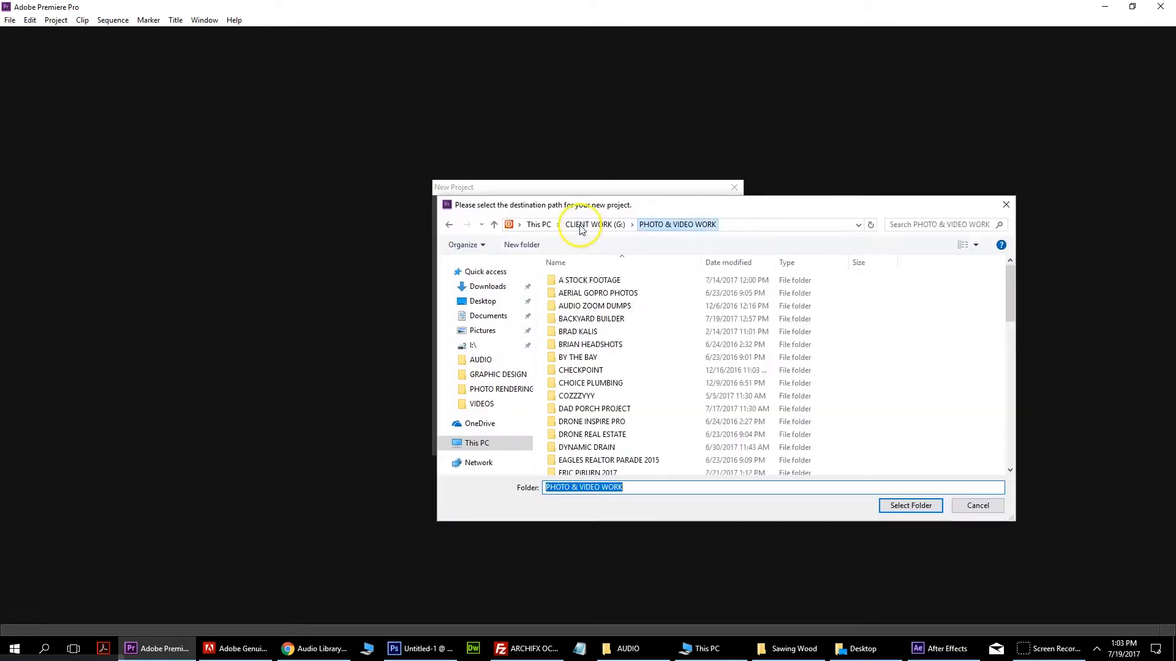
double_click(599, 319)
double_click(604, 282)
Step: Create a folder named "working files" inside the DEWALT 18V TO 20V CONVERSION BATTERY folder
right_click(601, 399)
mouse_move(528, 527)
click(327, 386)
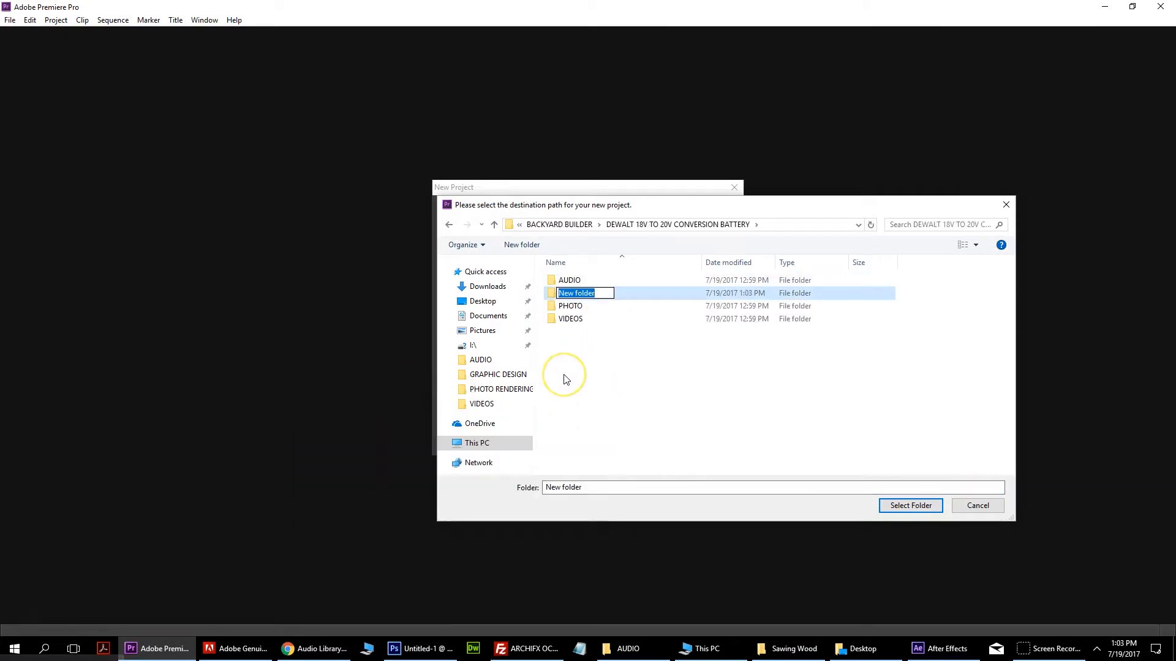
text(working files)
key(Return)
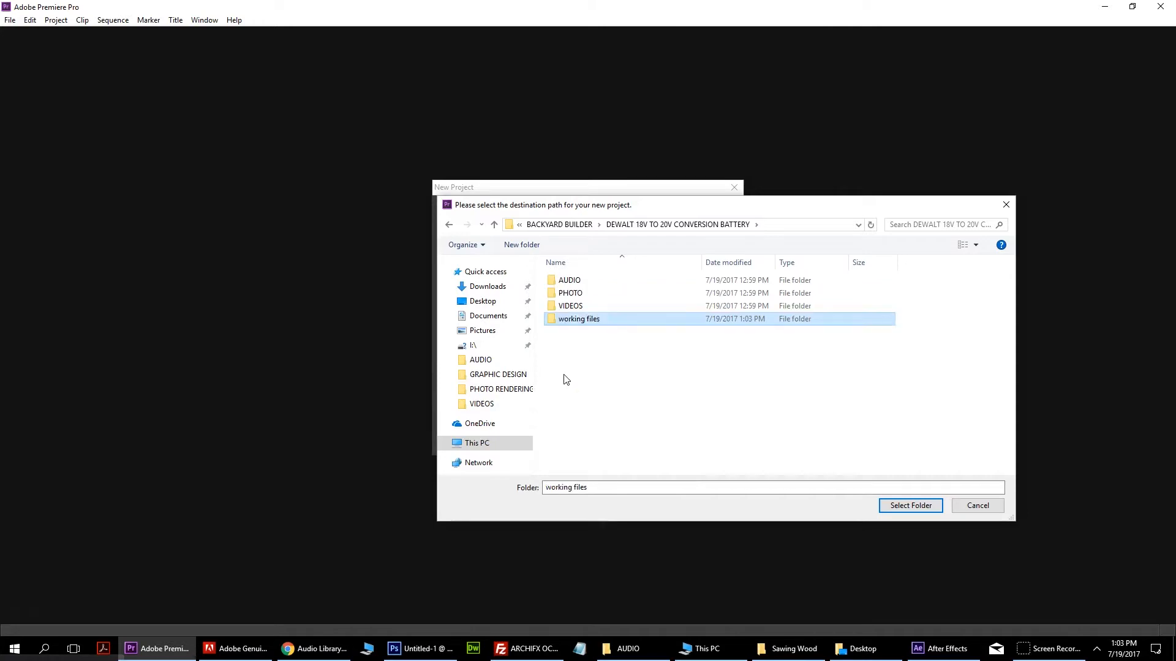
Step: Choose the working files folder as the project location, name the project "dewalt 18v project" and create it
double_click(592, 324)
click(907, 508)
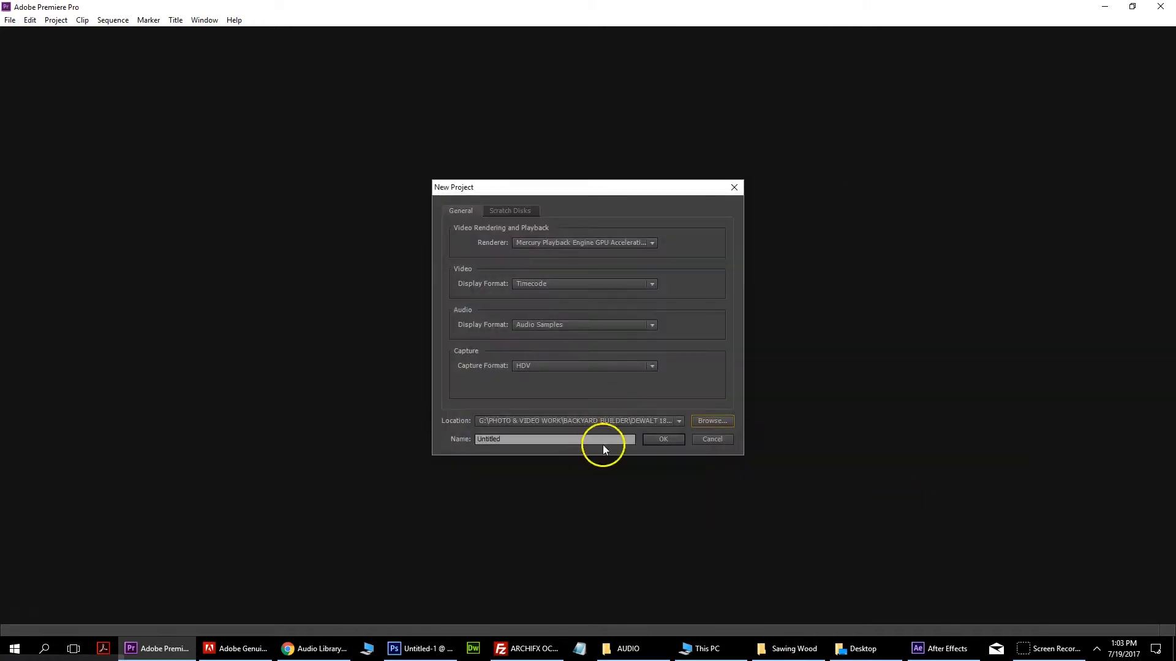
double_click(498, 440)
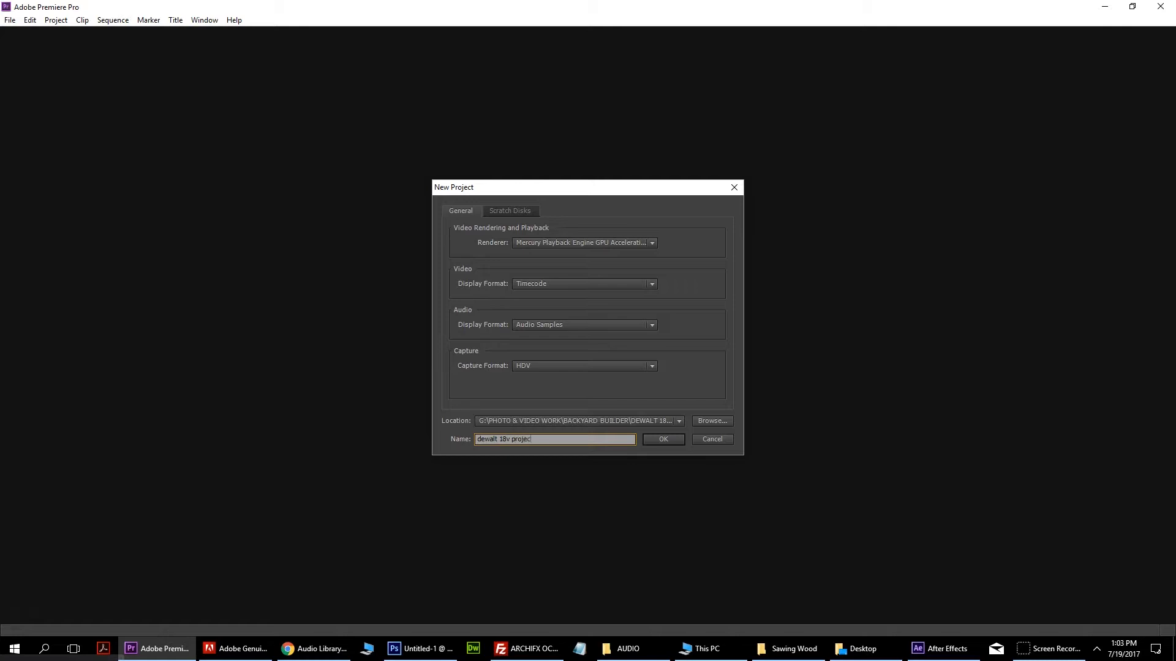
click(645, 445)
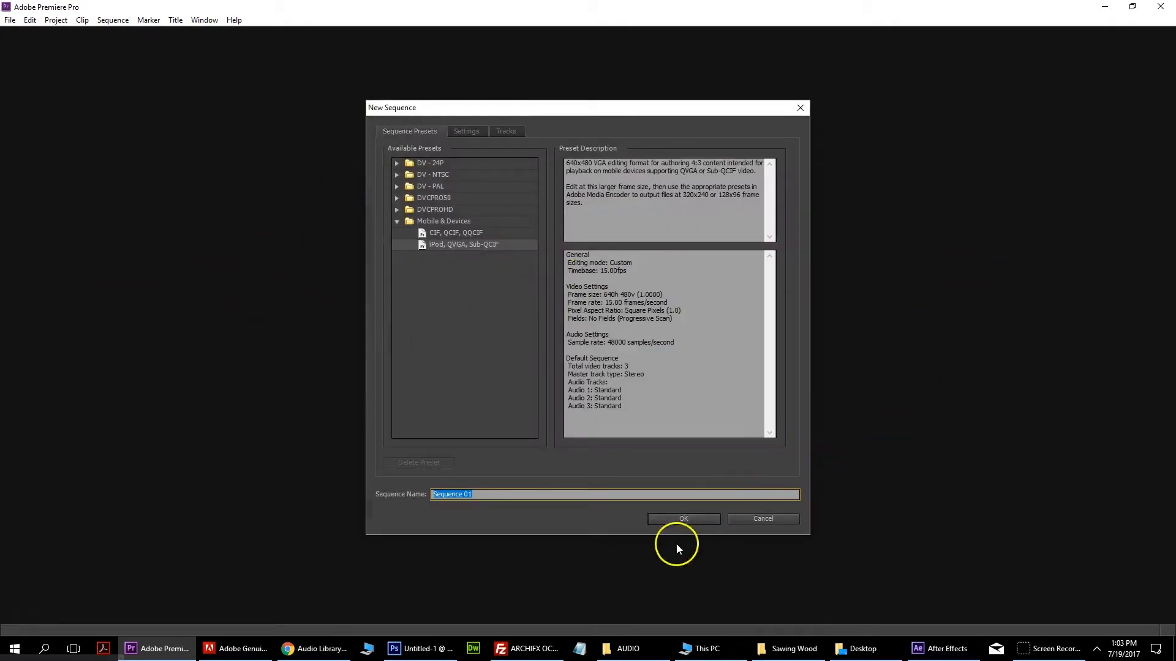
Step: Create Sequence 01 with the iPod, QVGA, Sub-QCIF preset and close the Sawing Wood folder window
click(700, 524)
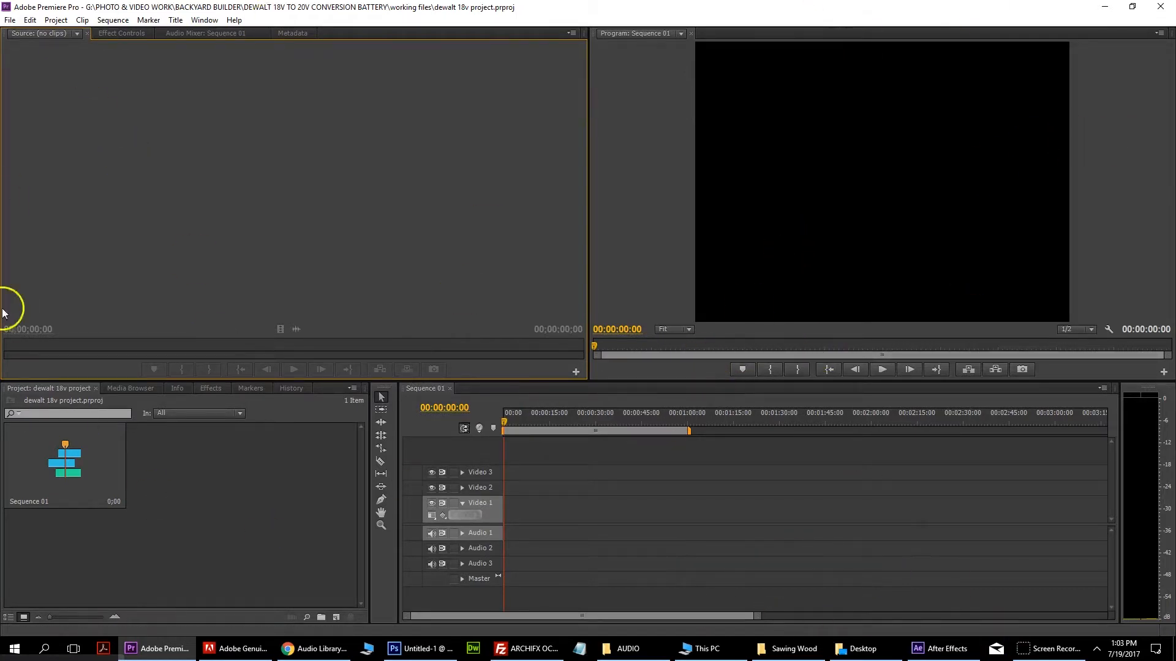
click(762, 649)
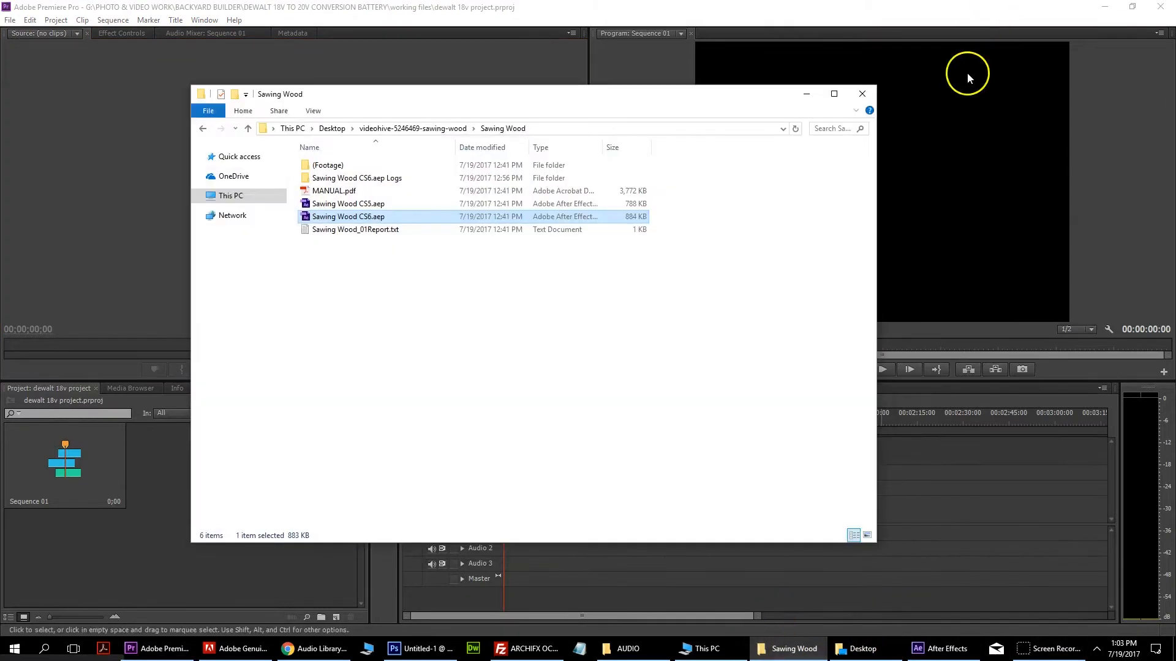
click(857, 99)
Step: Copy FINAL VIDEO.xml from the desktop into the working files folder of DEWALT 18V TO 20V CONVERSION BATTERY
click(666, 648)
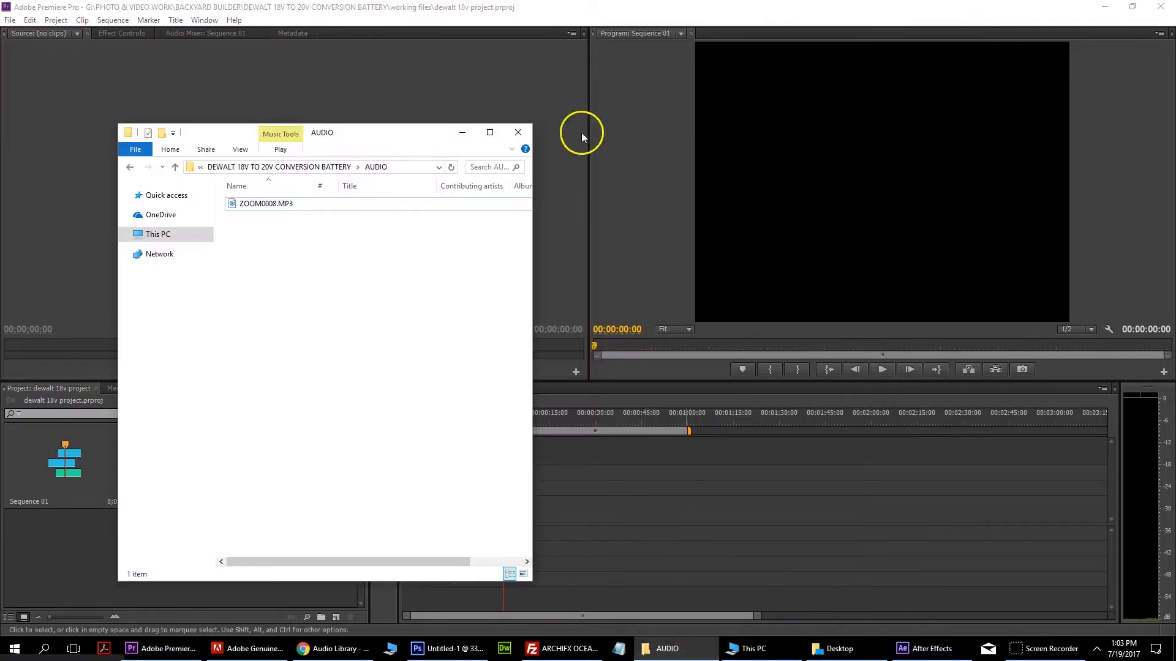
key(super+d)
click(77, 456)
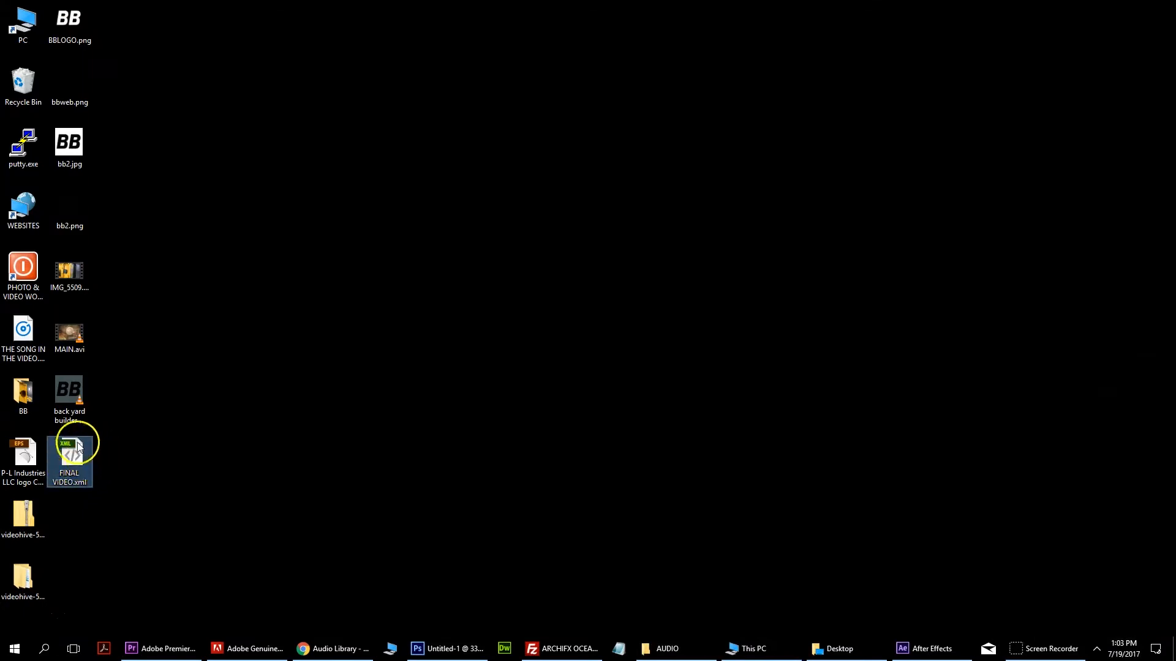
click(667, 648)
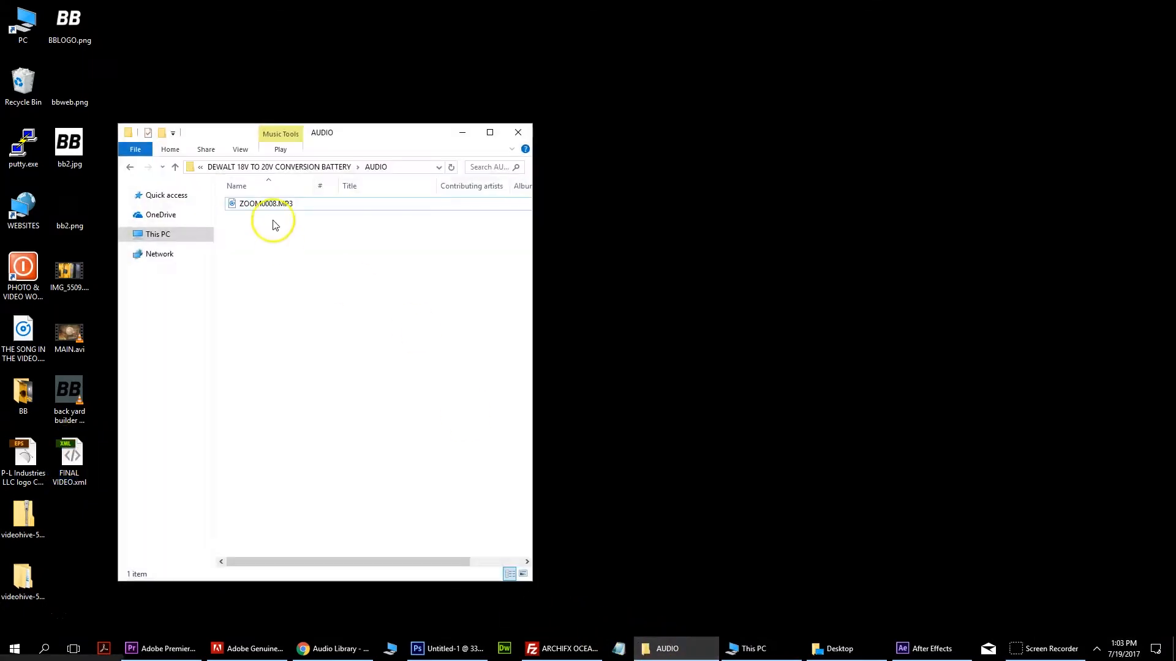
click(337, 168)
double_click(284, 237)
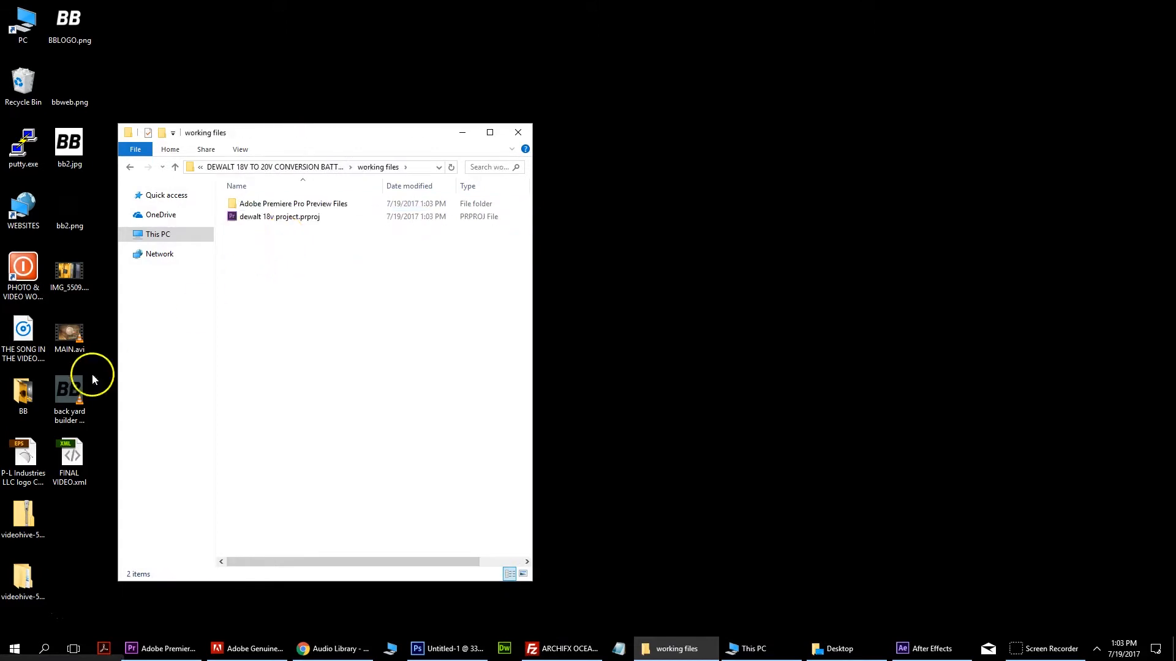
drag(68, 453, 352, 331)
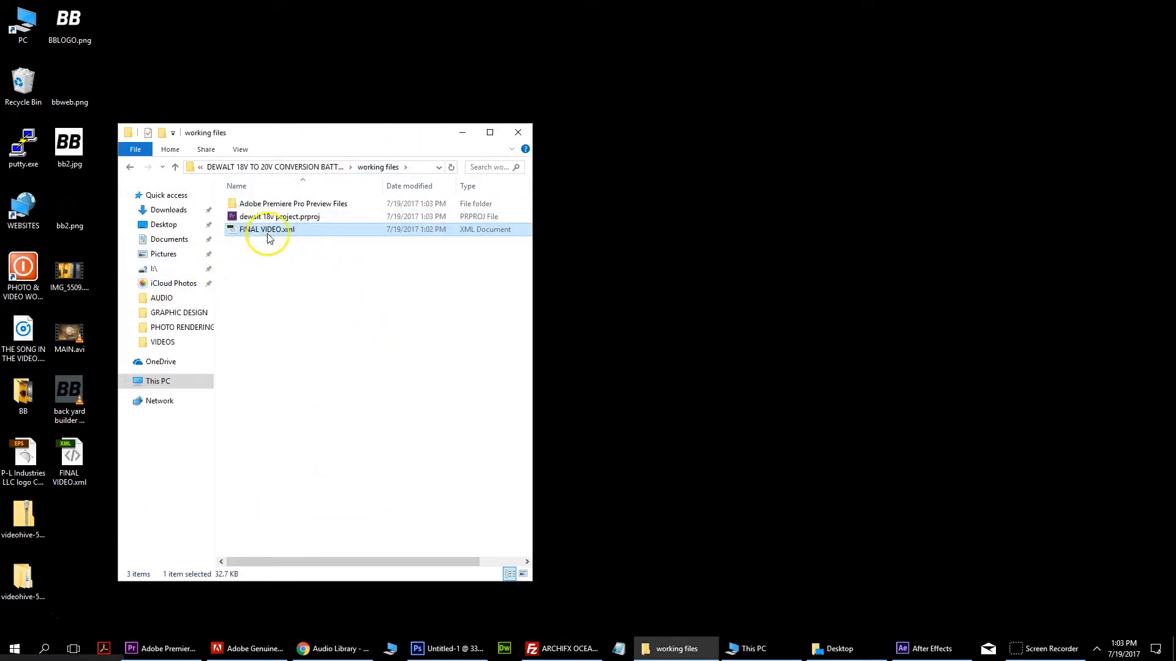
Step: Import FINAL VIDEO.xml from the working files folder into the Premiere Pro project and open its FINAL VIDEO bin
drag(246, 234, 169, 473)
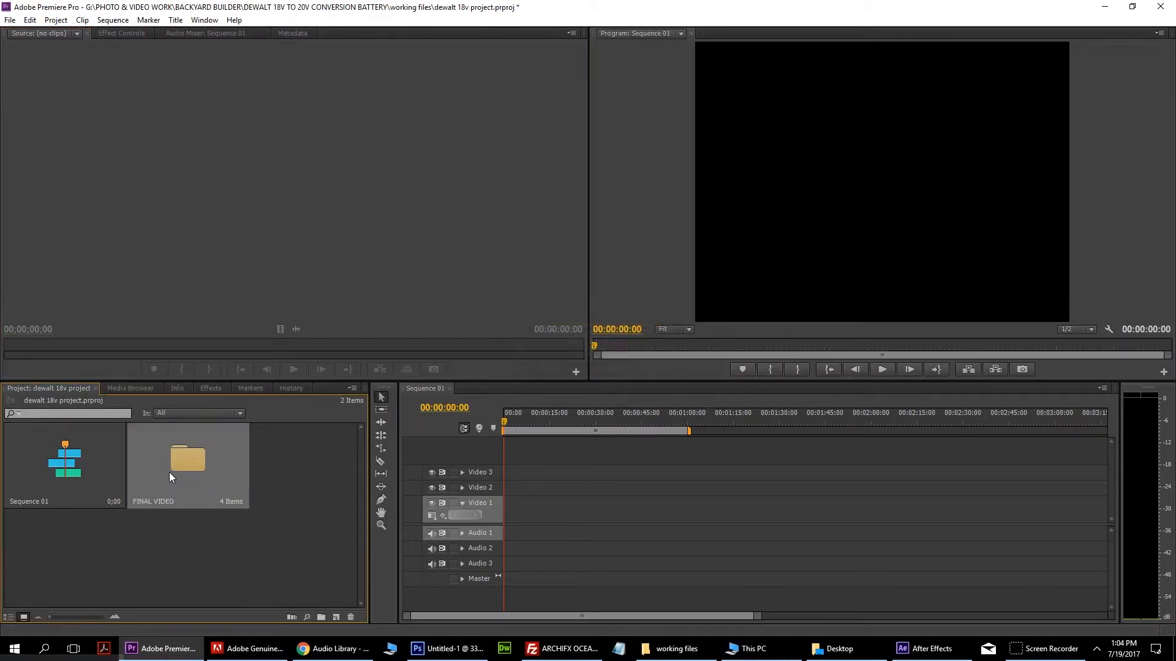
double_click(219, 469)
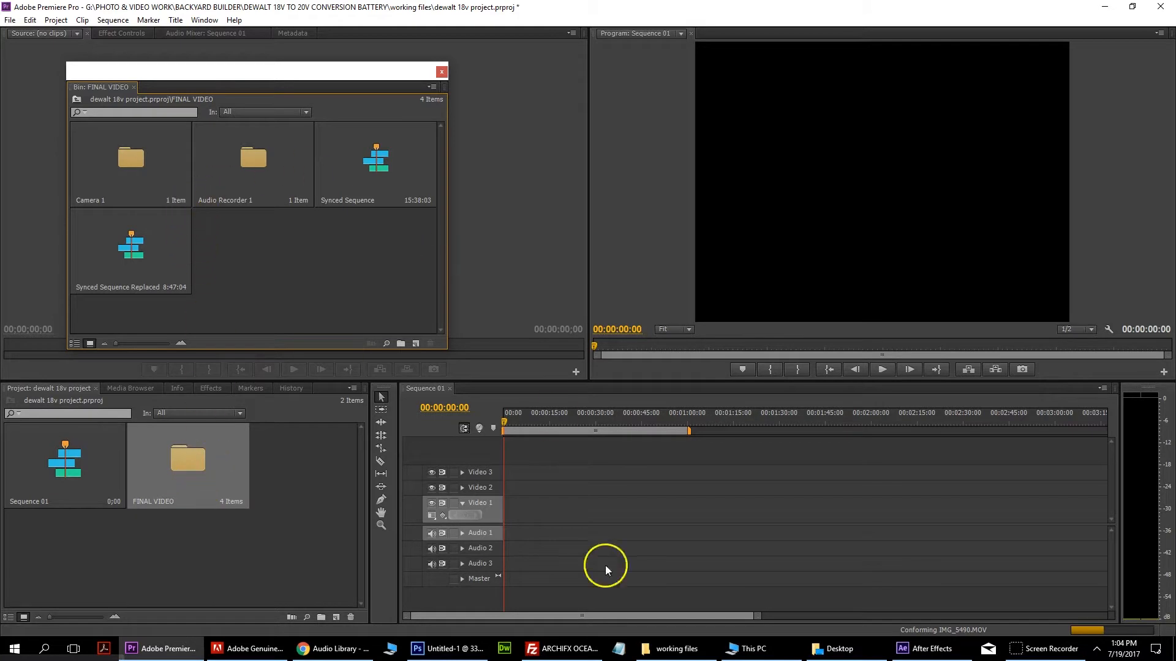
Step: Import IMG_5510.MOV from the DEWALT 18V TO 20V CONVERSION BATTERY project's VIDEOS folder into the Premiere Pro project
click(650, 649)
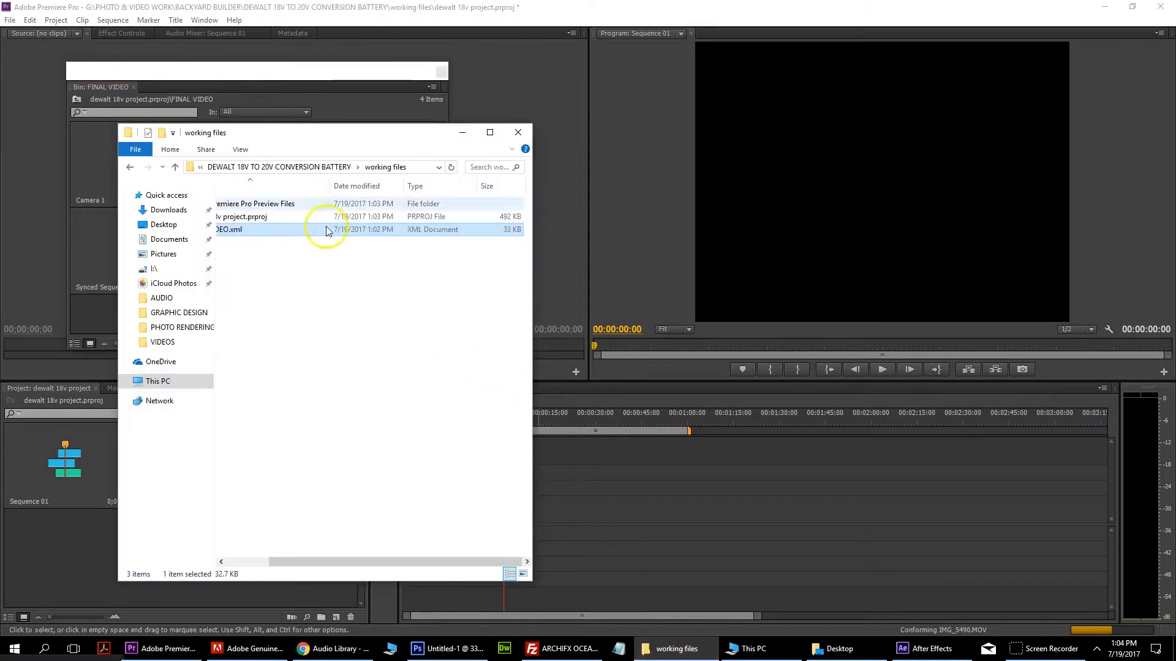
drag(412, 562, 306, 554)
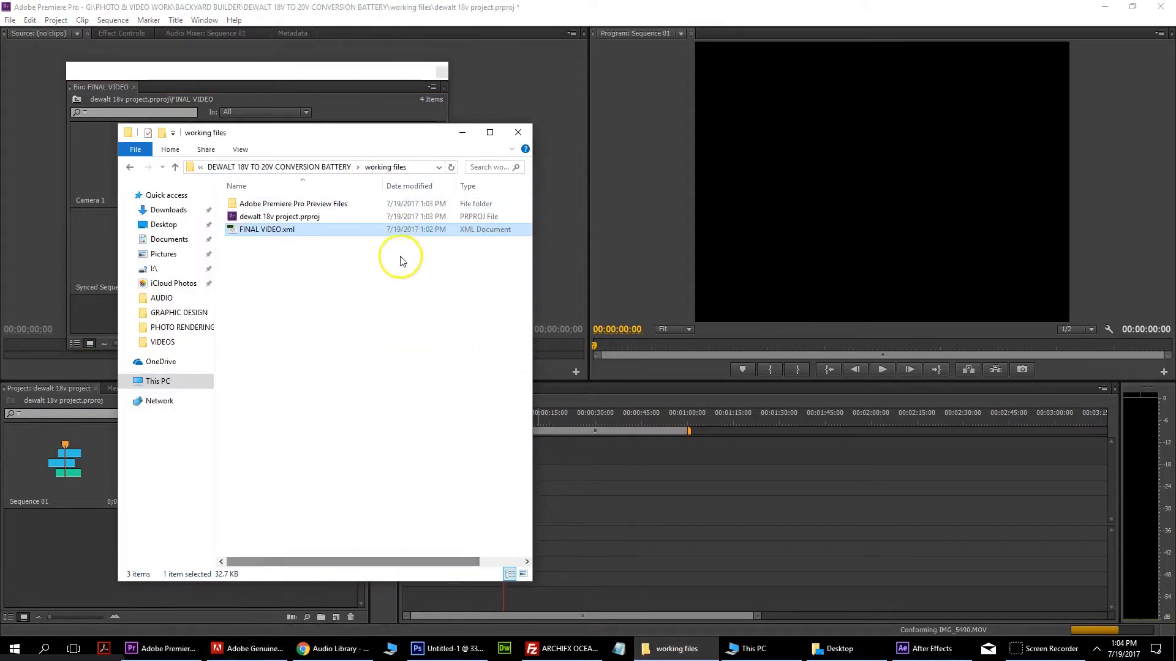
click(319, 167)
double_click(264, 229)
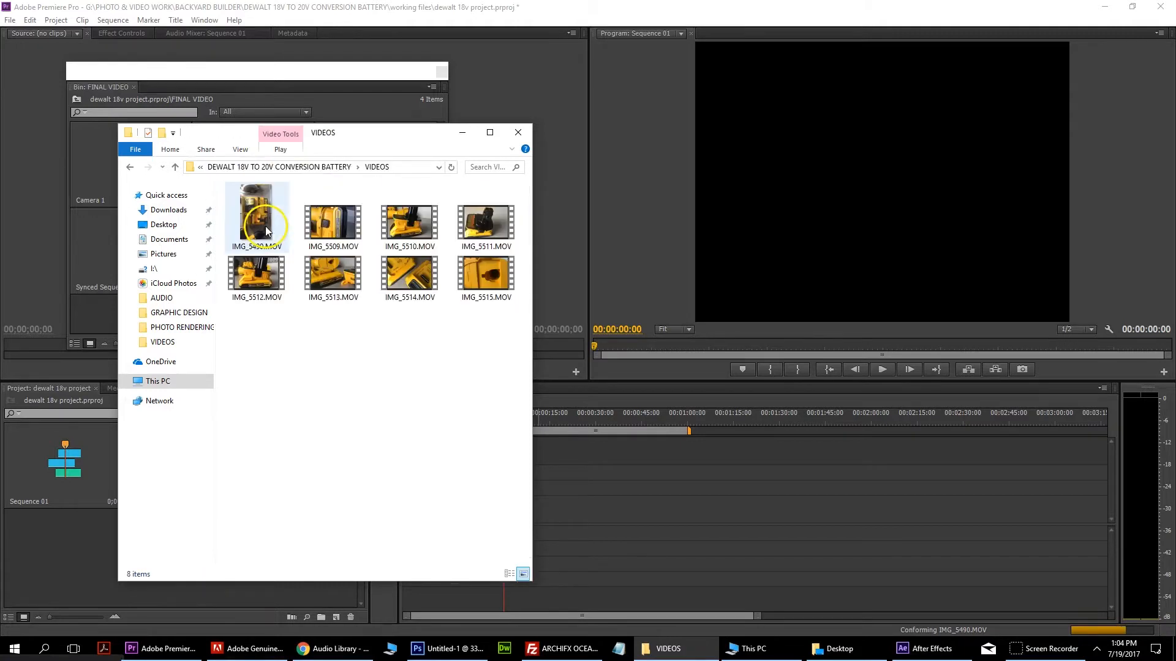
drag(432, 195, 42, 553)
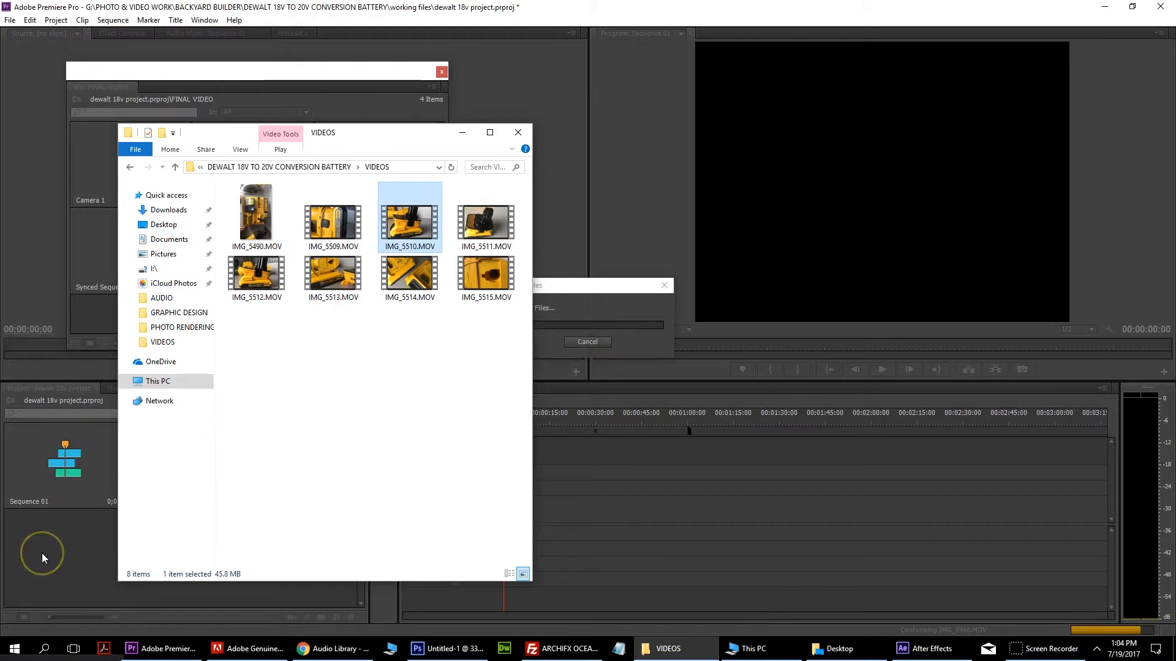
Step: Place IMG_5510.MOV at the start of Video 1 in Sequence 01, change the sequence settings to match the clip, and play it
click(296, 455)
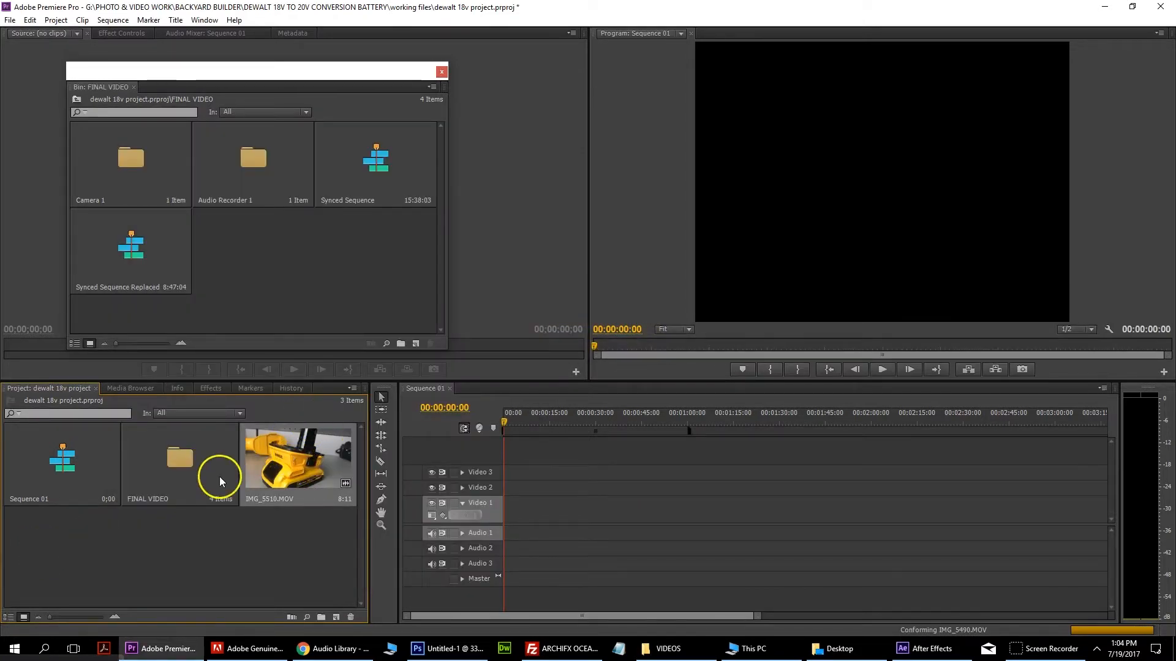
drag(297, 454, 498, 524)
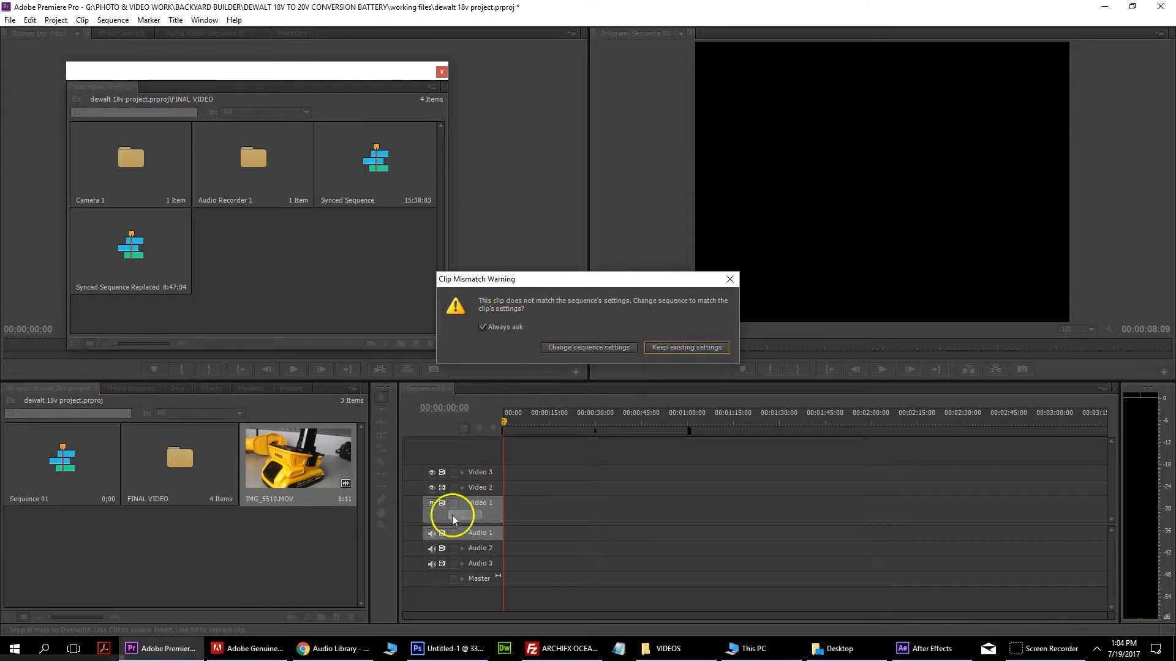
click(604, 349)
click(882, 369)
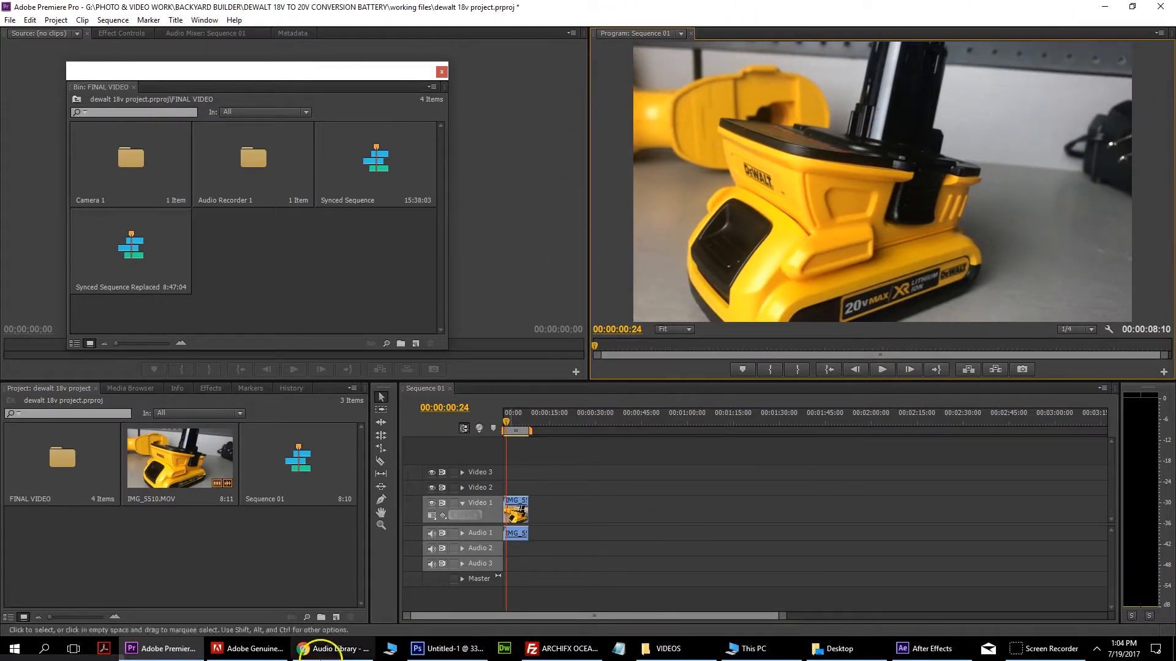
Step: Delete the IMG_5510.MOV clip from the Sequence 01 timeline
drag(594, 587, 504, 477)
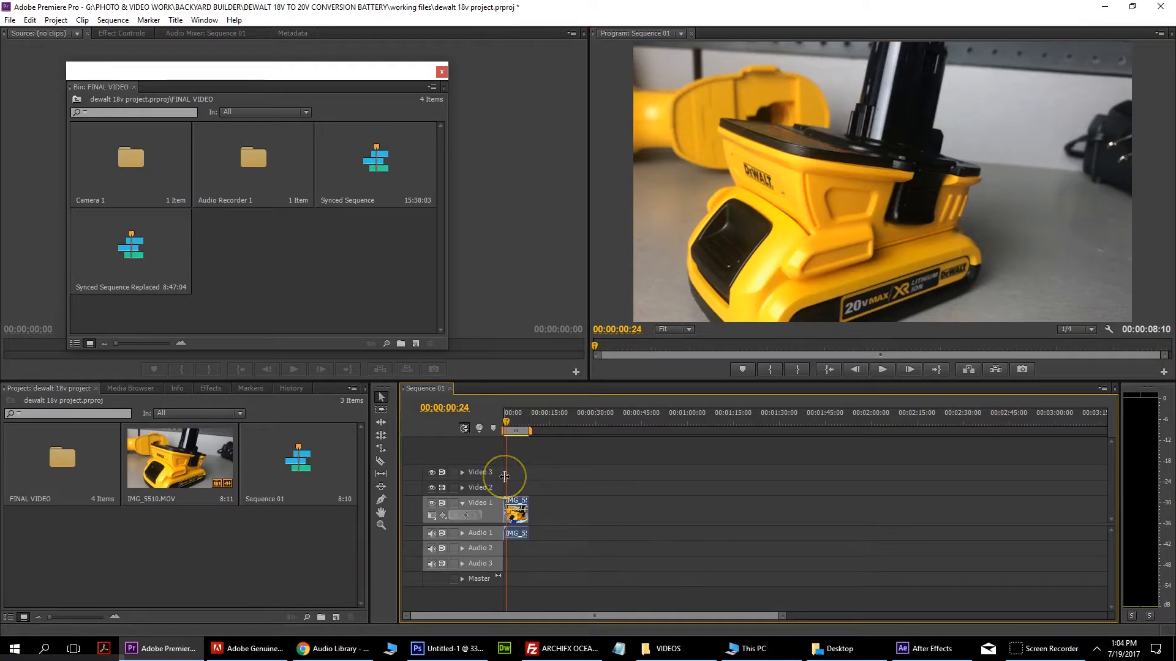
key(Delete)
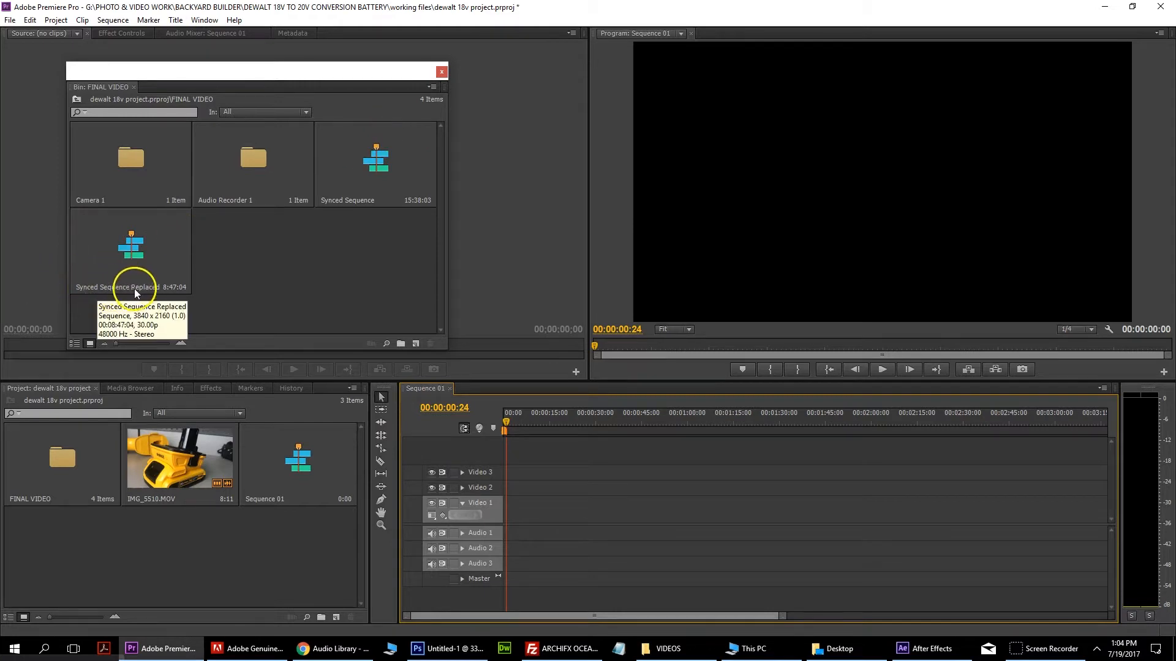
Step: Open Synced Sequence Replaced from the FINAL VIDEO bin and play the start of its synced footage
double_click(134, 258)
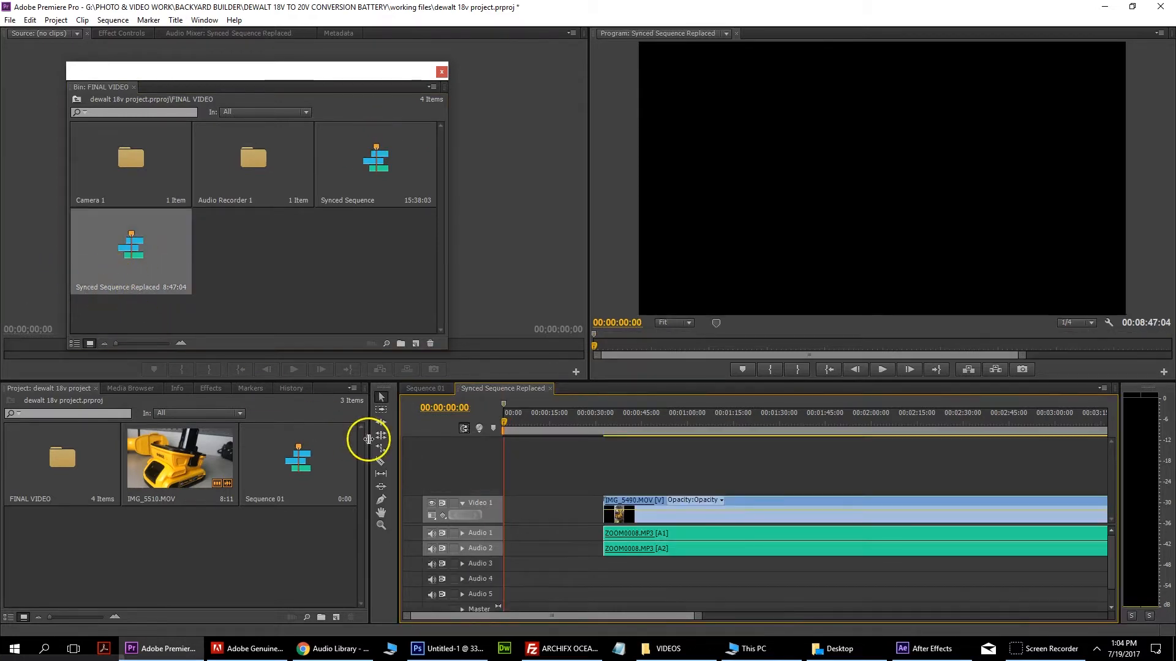
drag(612, 418, 610, 421)
click(882, 369)
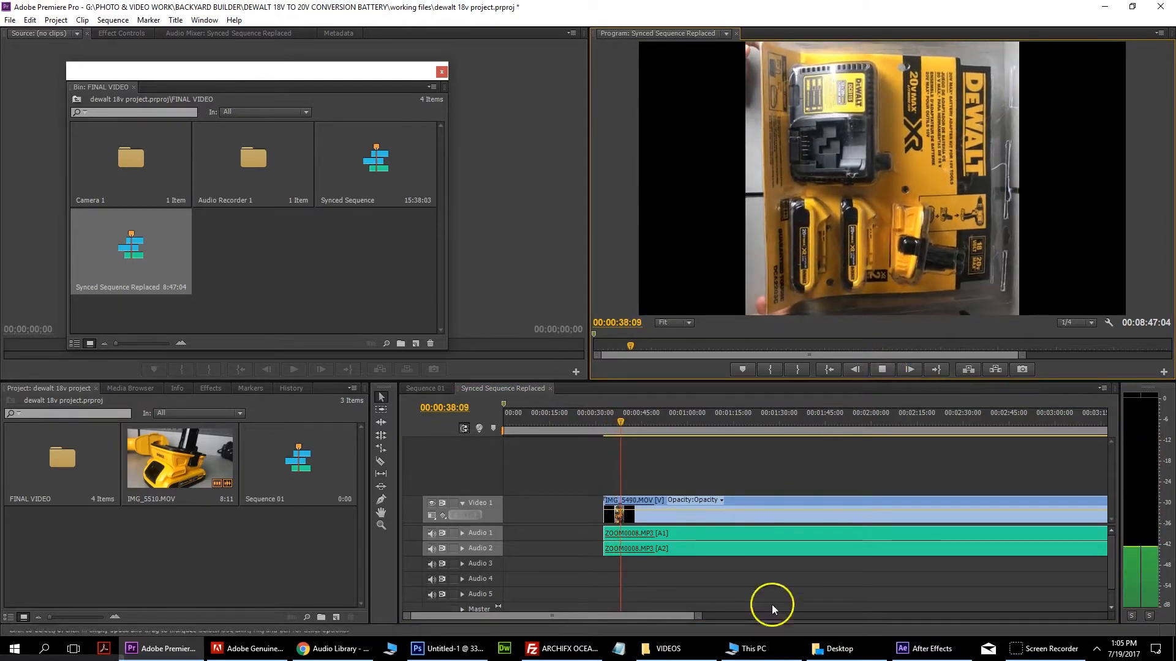
drag(697, 615, 1013, 609)
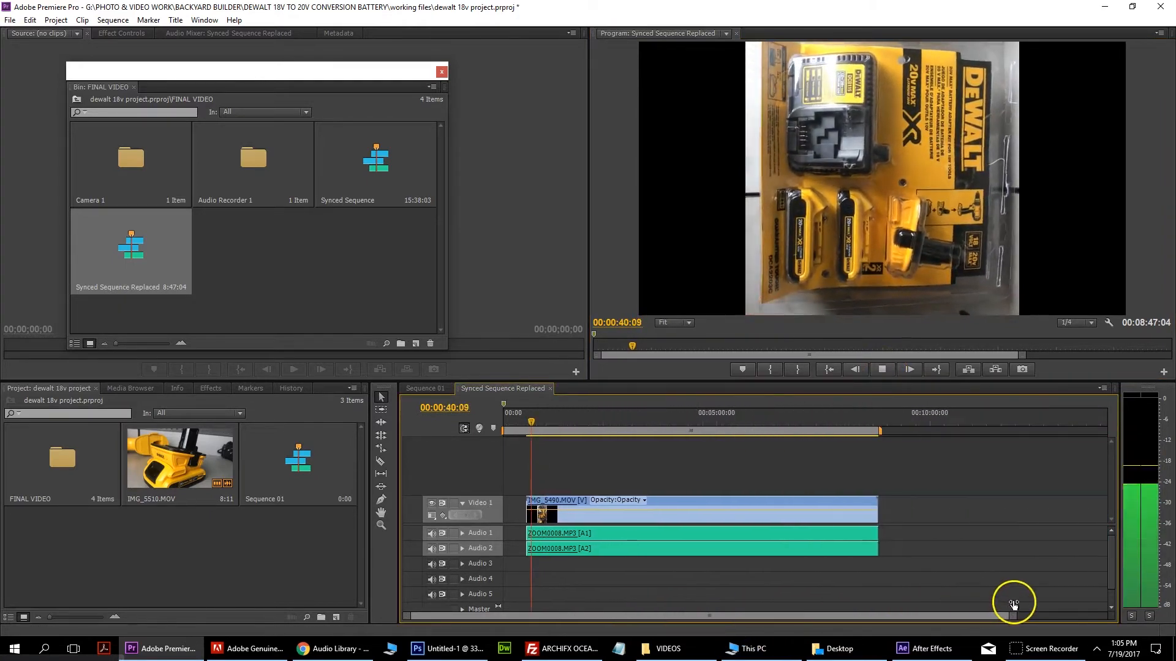
click(885, 369)
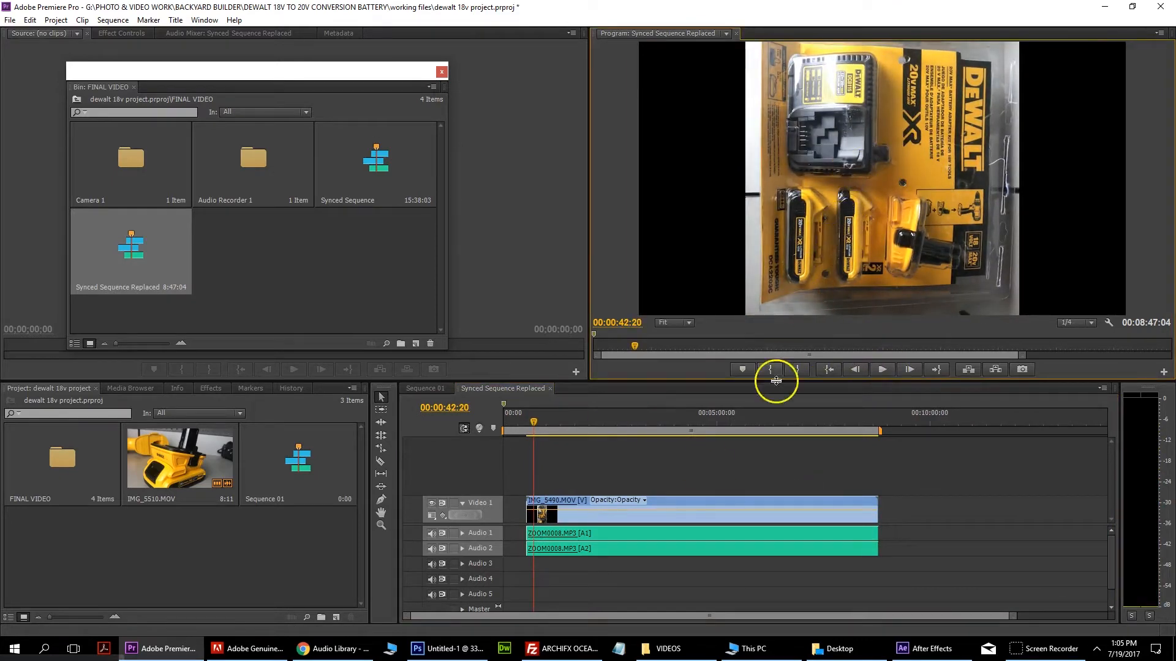
Step: Rotate IMG_5490.MOV upright to landscape, scale and position it to fill the frame, and preview the result
click(815, 167)
drag(815, 167, 824, 234)
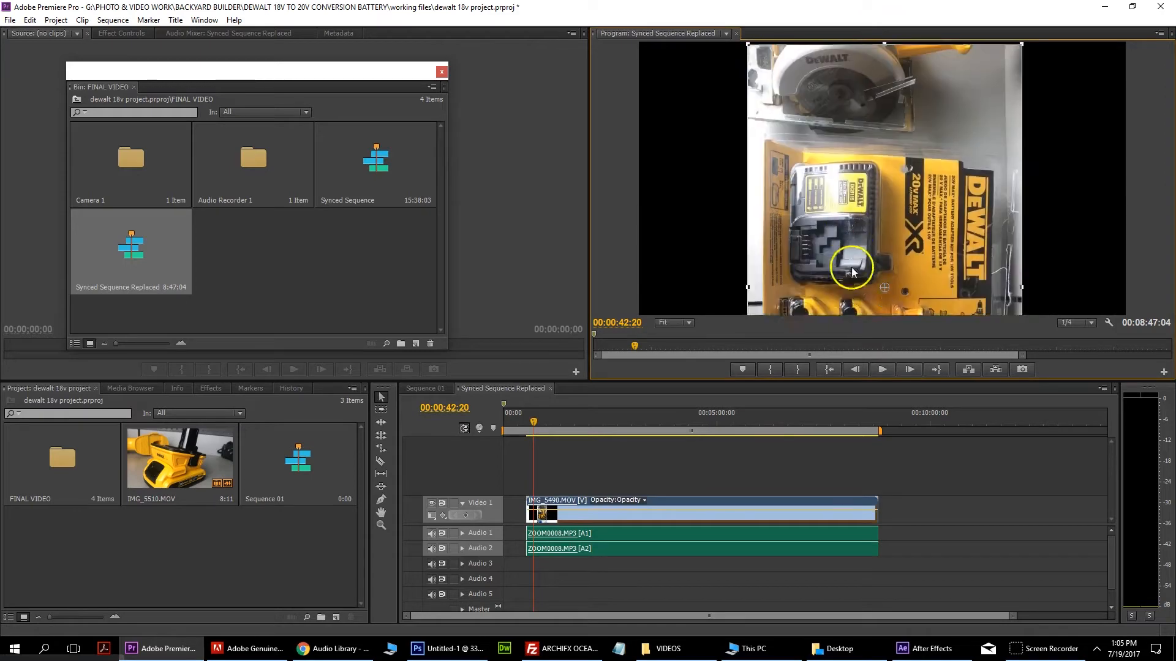
drag(747, 98, 748, 433)
drag(770, 270, 763, 105)
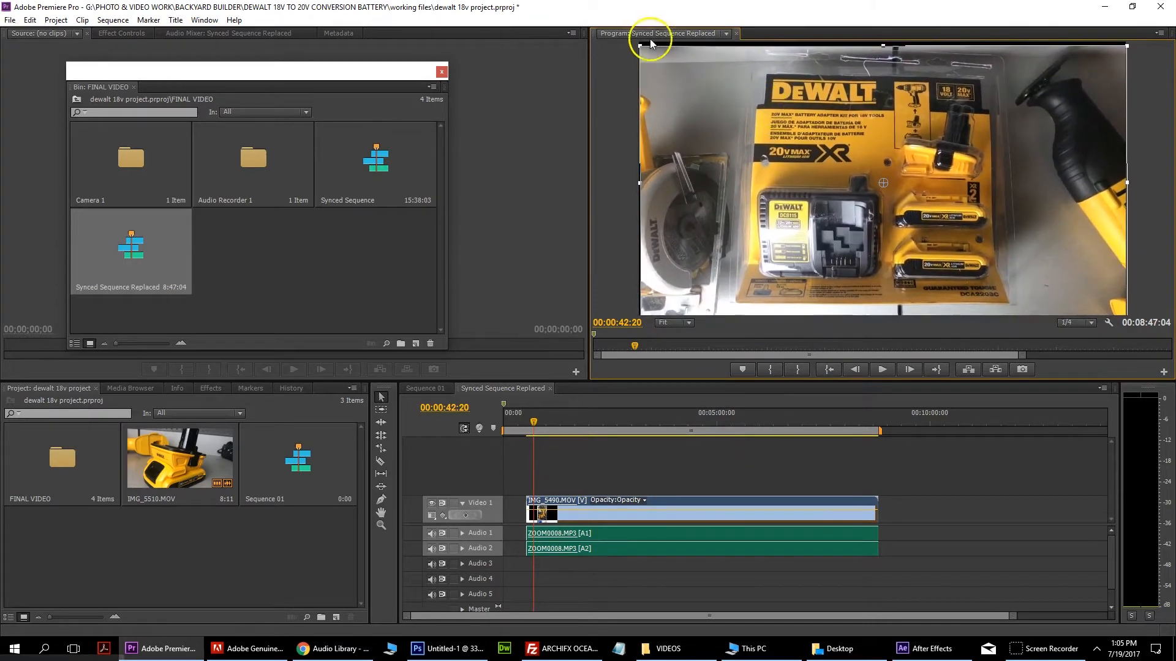
drag(639, 45, 635, 45)
drag(764, 110, 766, 113)
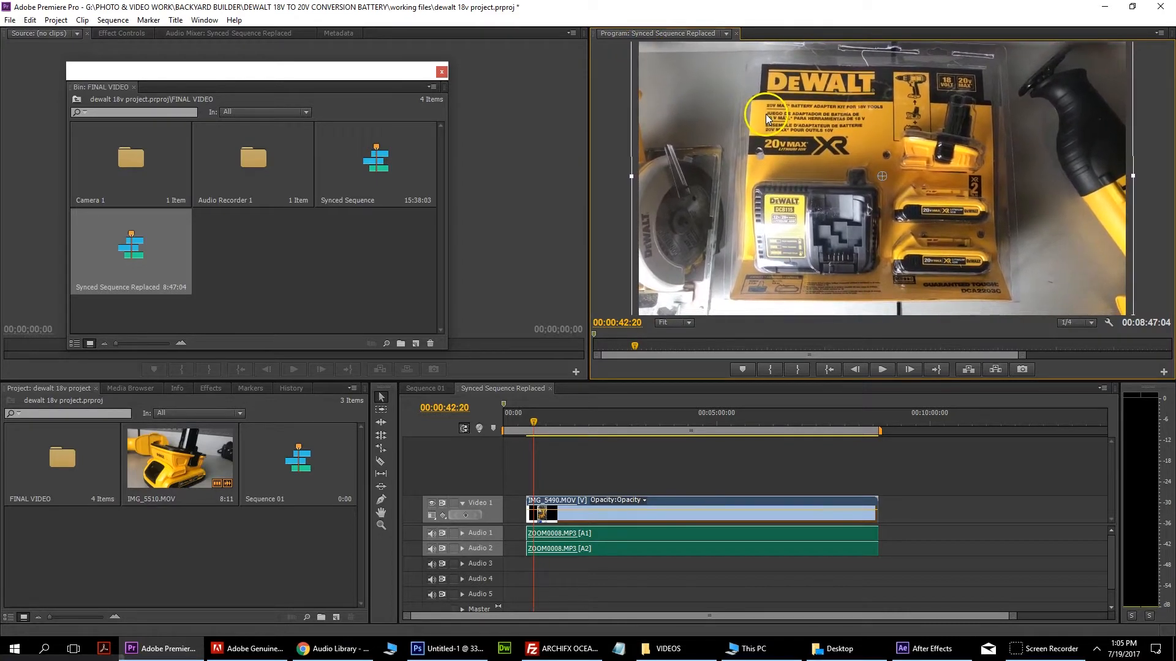
click(600, 135)
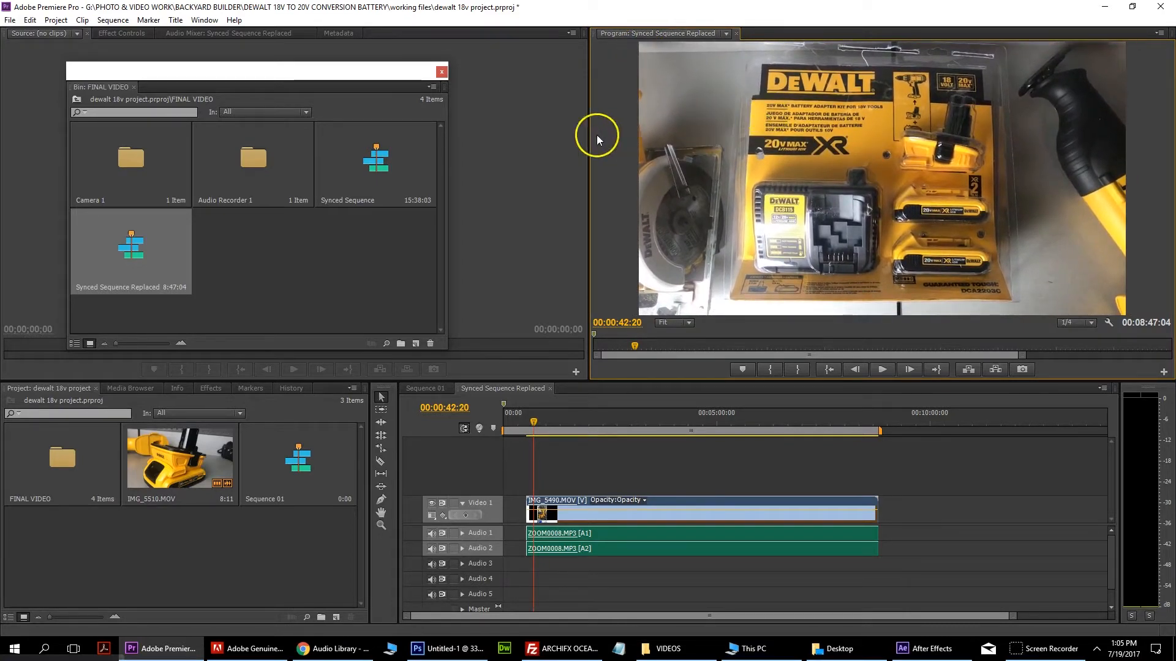
click(880, 367)
click(341, 301)
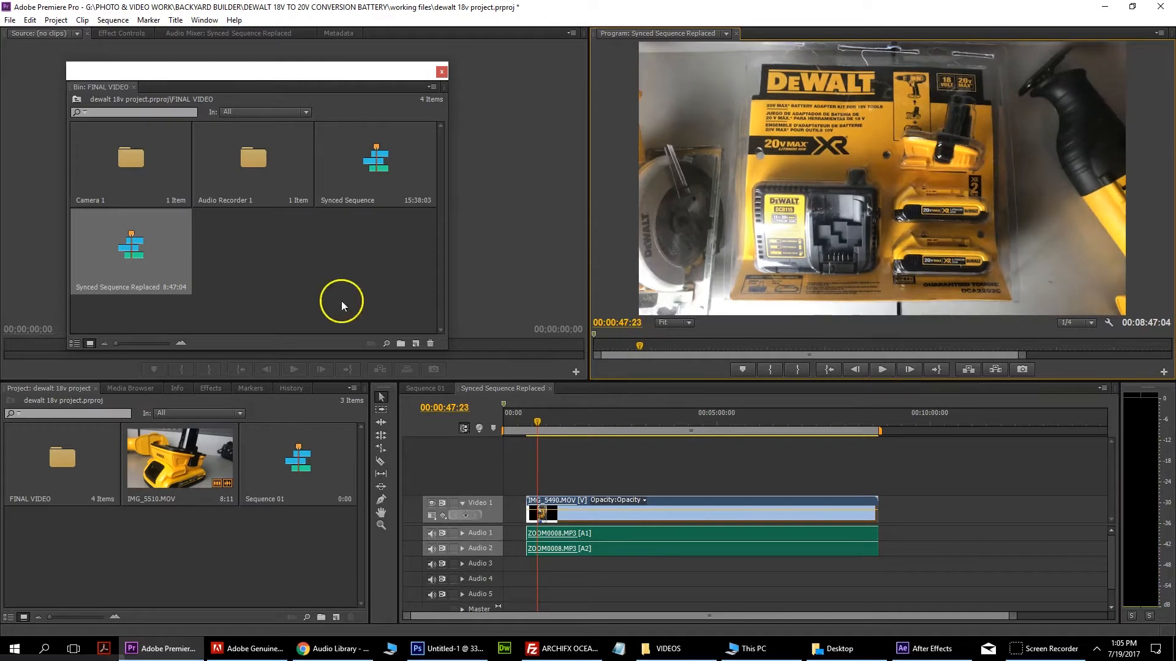
Step: Close the FINAL VIDEO bin window and display the effect controls of the IMG_5490.MOV clip
click(441, 72)
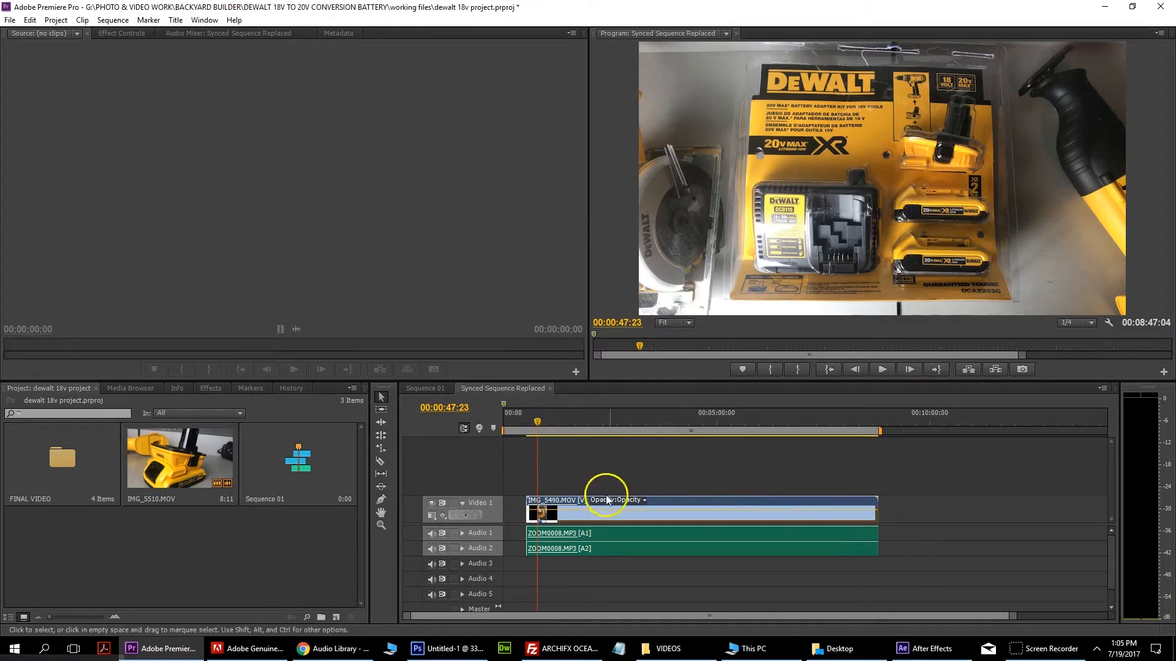
click(126, 34)
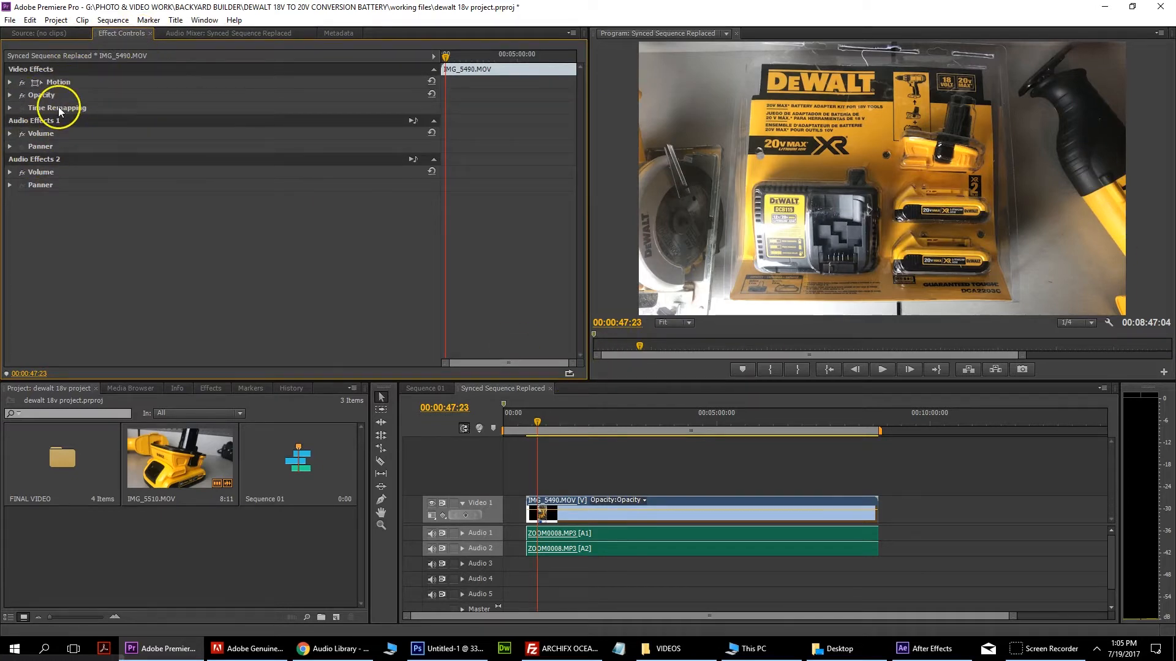
click(707, 503)
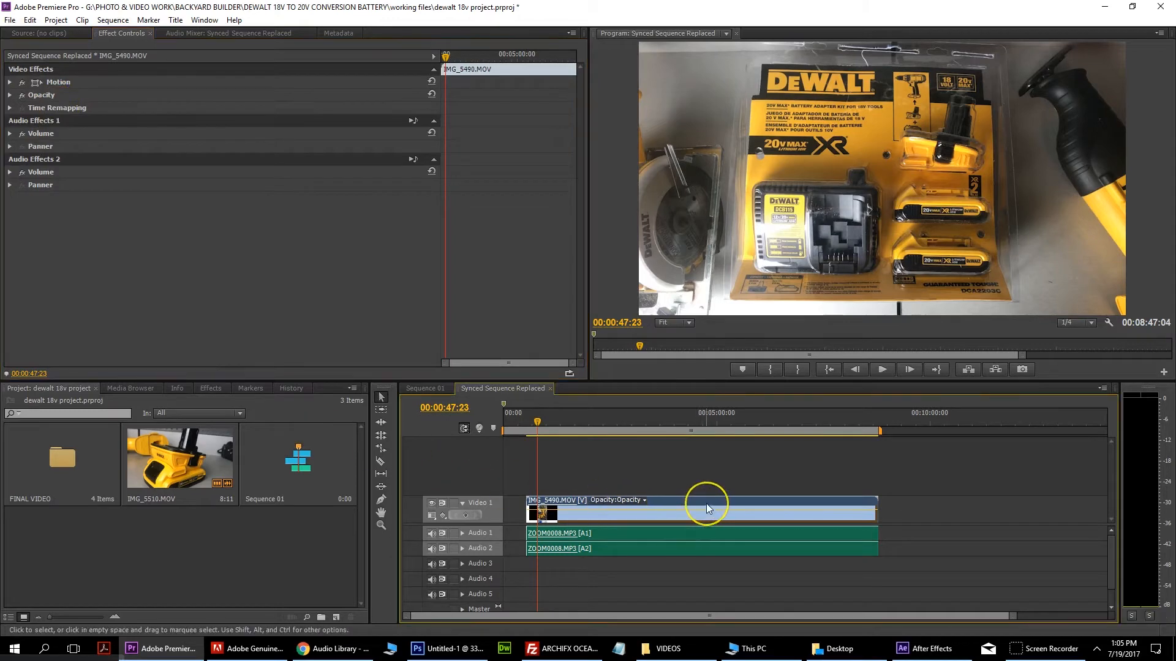
click(177, 193)
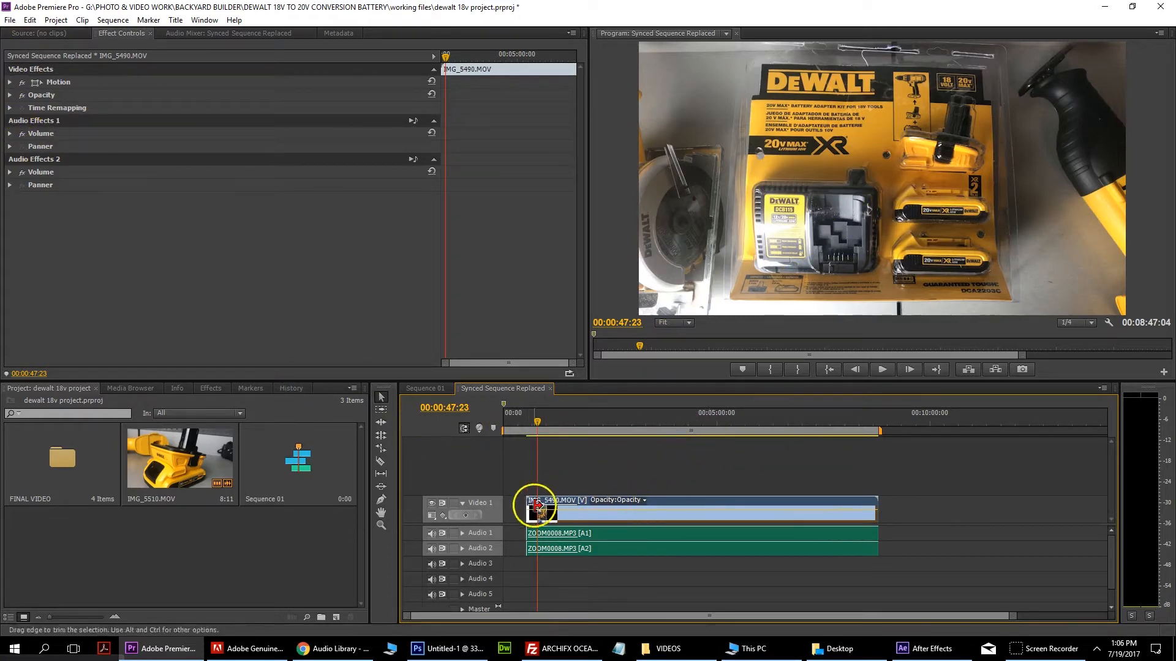
Step: Play the opening of the synced footage and trim the start of IMG_5490.MOV and its ZOOM0008.MP3 audio to 00:00:41:12
drag(538, 423, 528, 421)
click(882, 371)
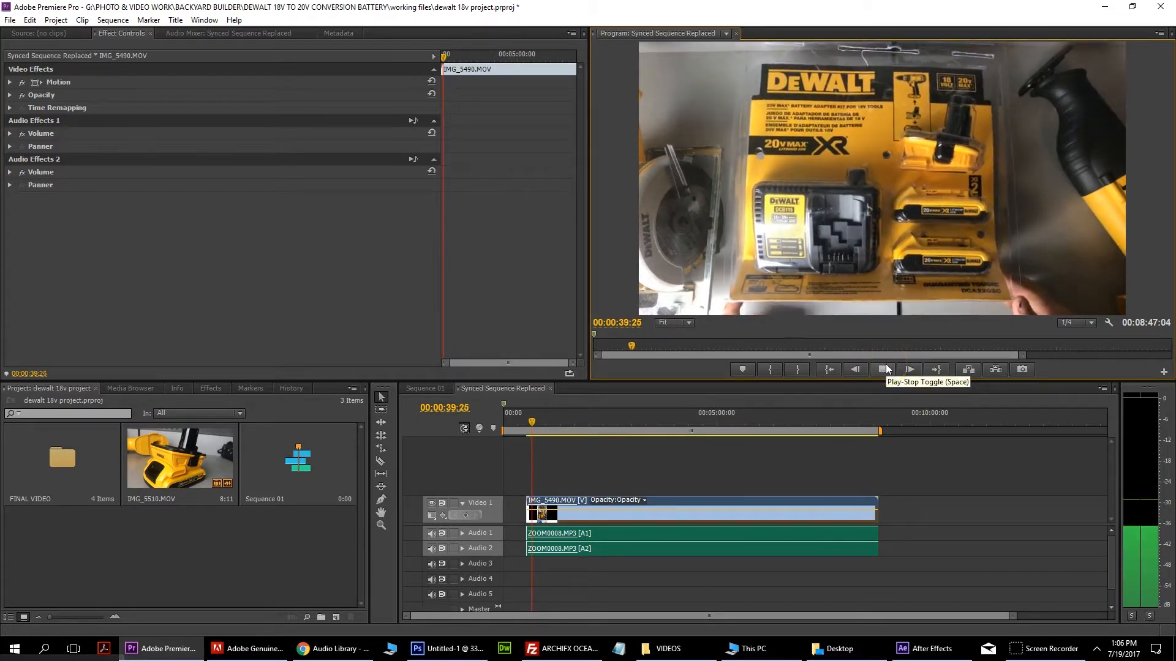
click(886, 369)
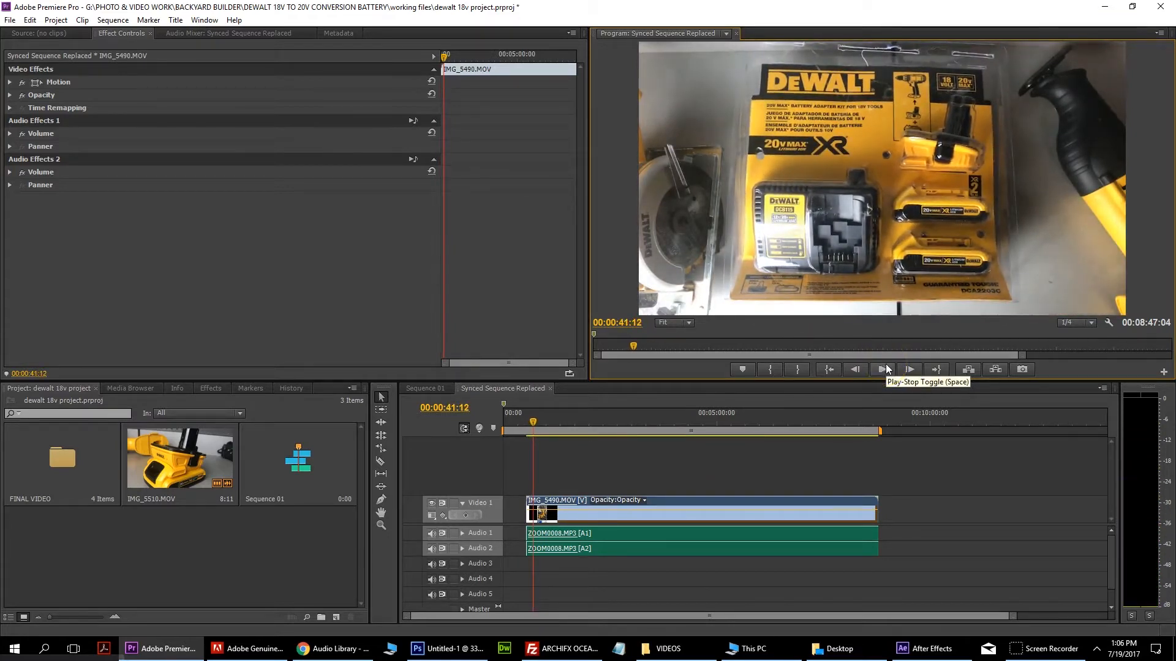
click(620, 501)
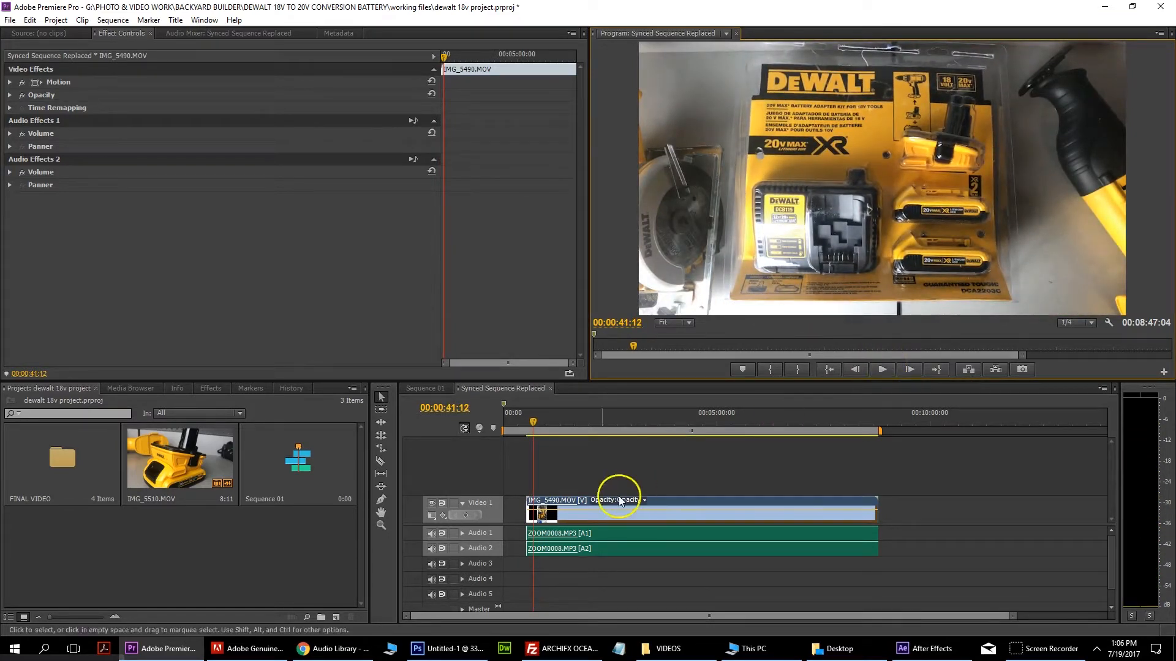
click(519, 499)
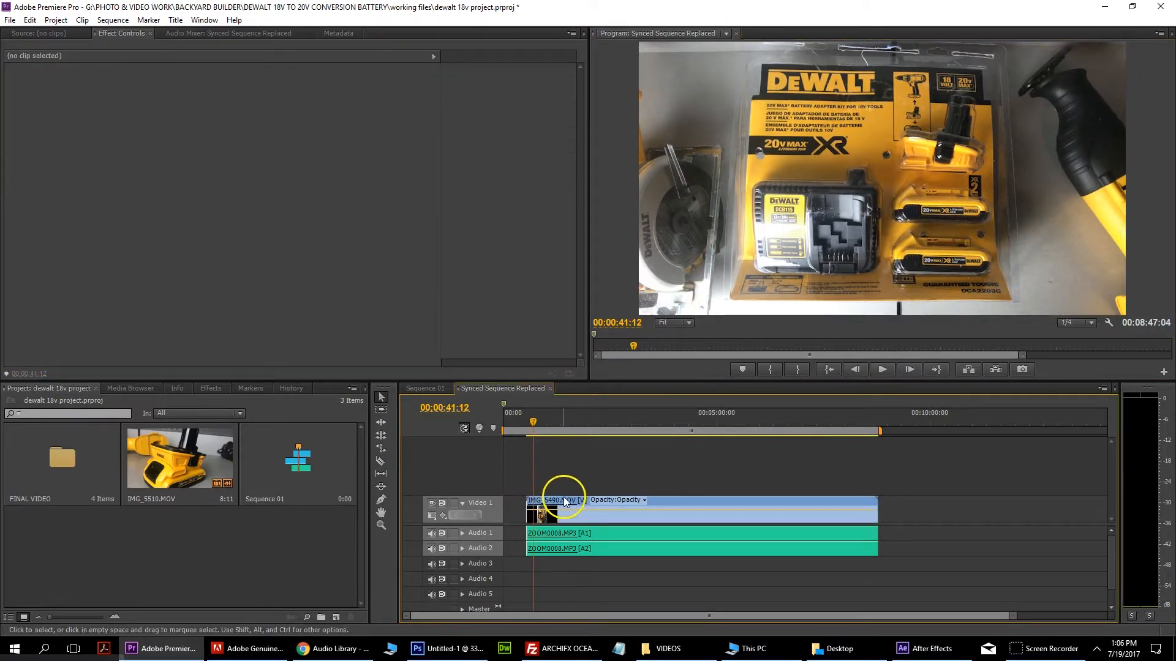
click(531, 500)
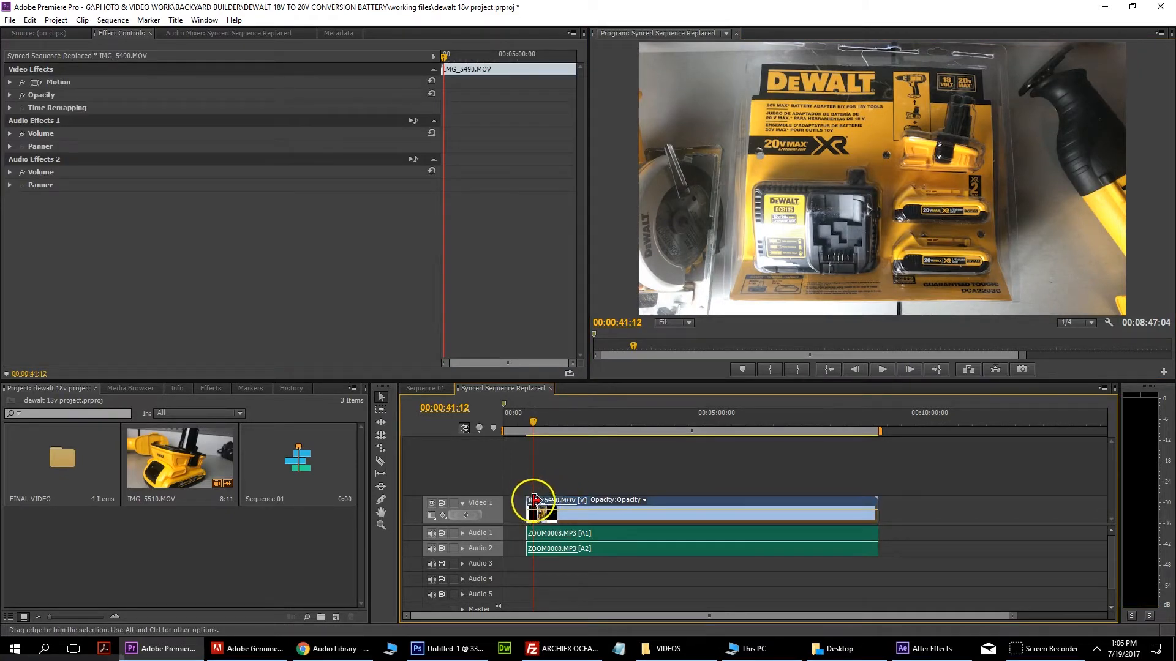
drag(520, 501, 534, 500)
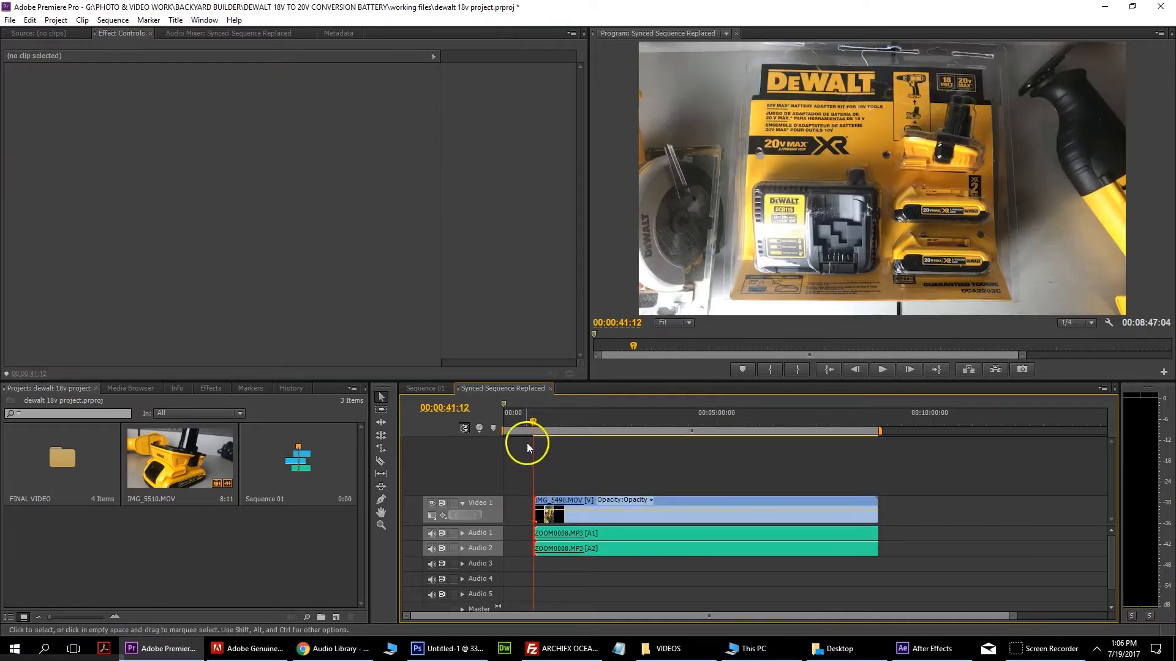
Step: Move the synced IMG_5490.MOV clip and its audio to the start of the sequence and set the playhead to 00:00:00:00
mouse_move(534, 421)
mouse_down()
mouse_move(518, 422)
mouse_move(525, 441)
mouse_up()
drag(559, 503, 512, 500)
drag(532, 420, 506, 420)
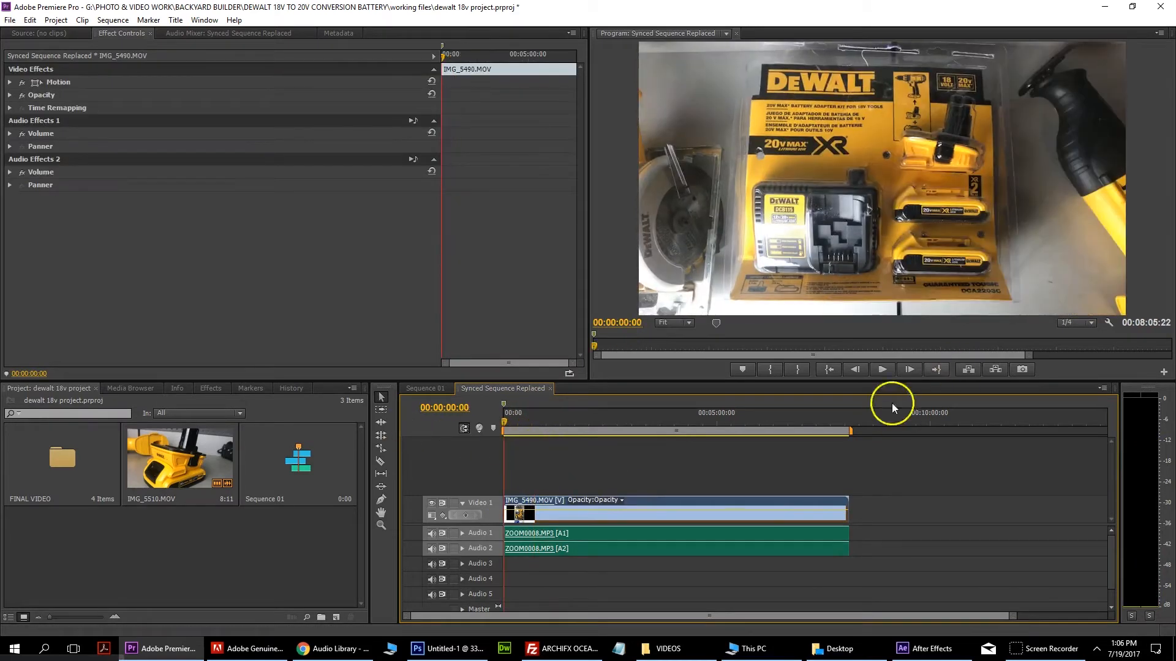
Step: Play the opening of the synced sequence to check picture and sound, and return the playhead to the start
click(881, 371)
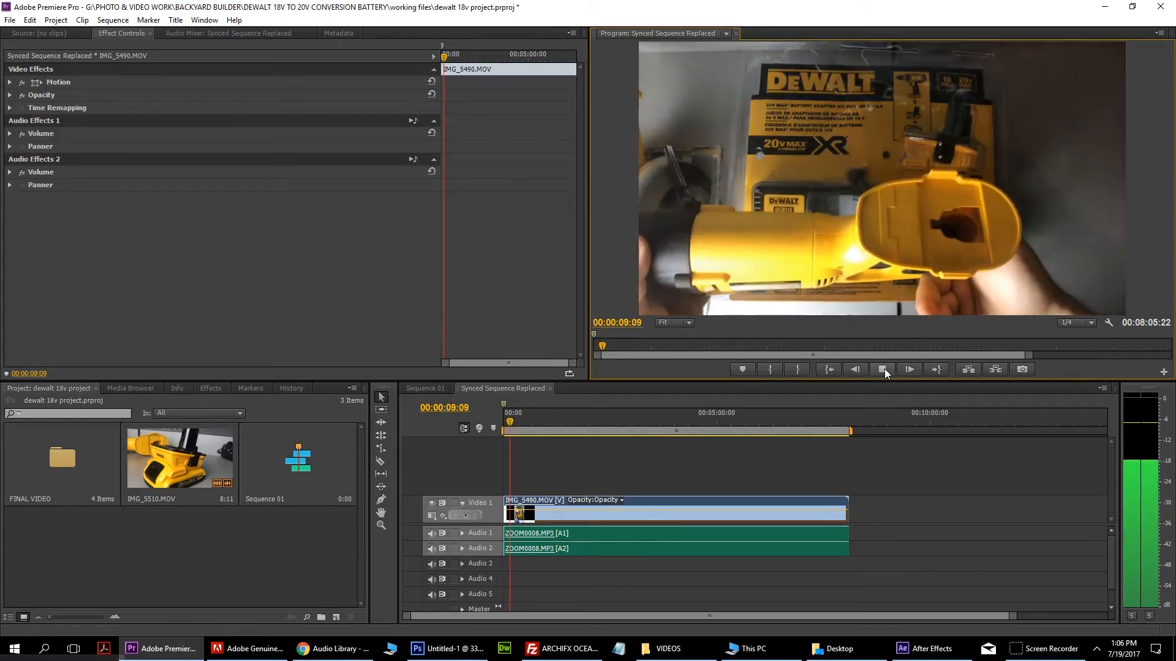
click(711, 598)
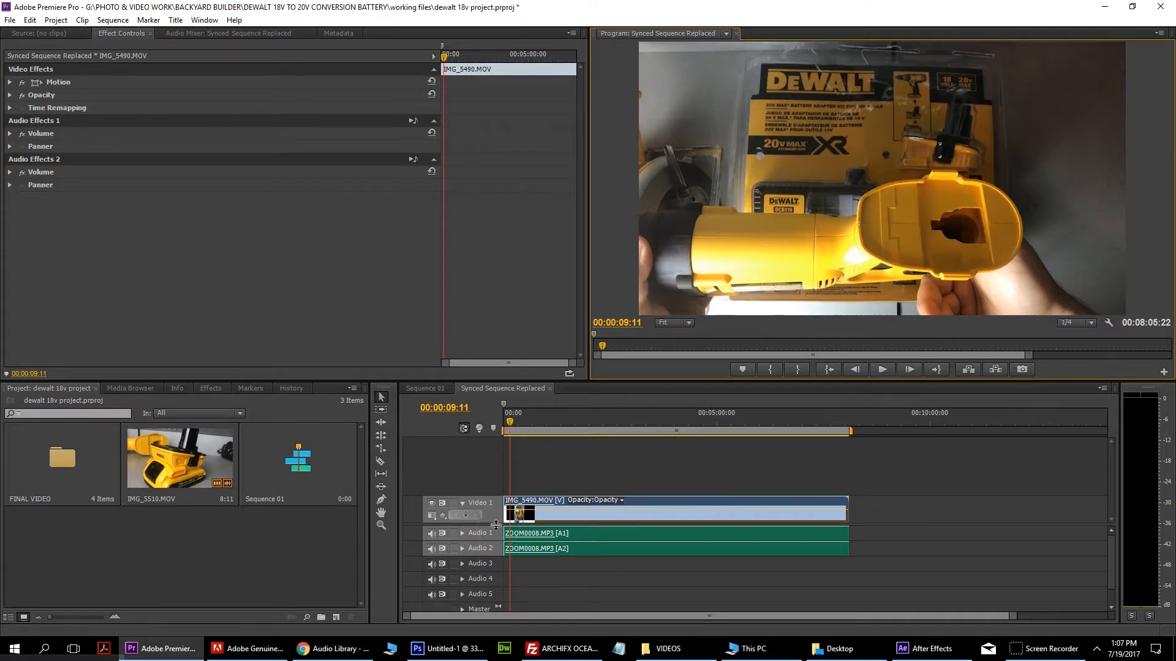
click(512, 422)
drag(512, 422, 498, 416)
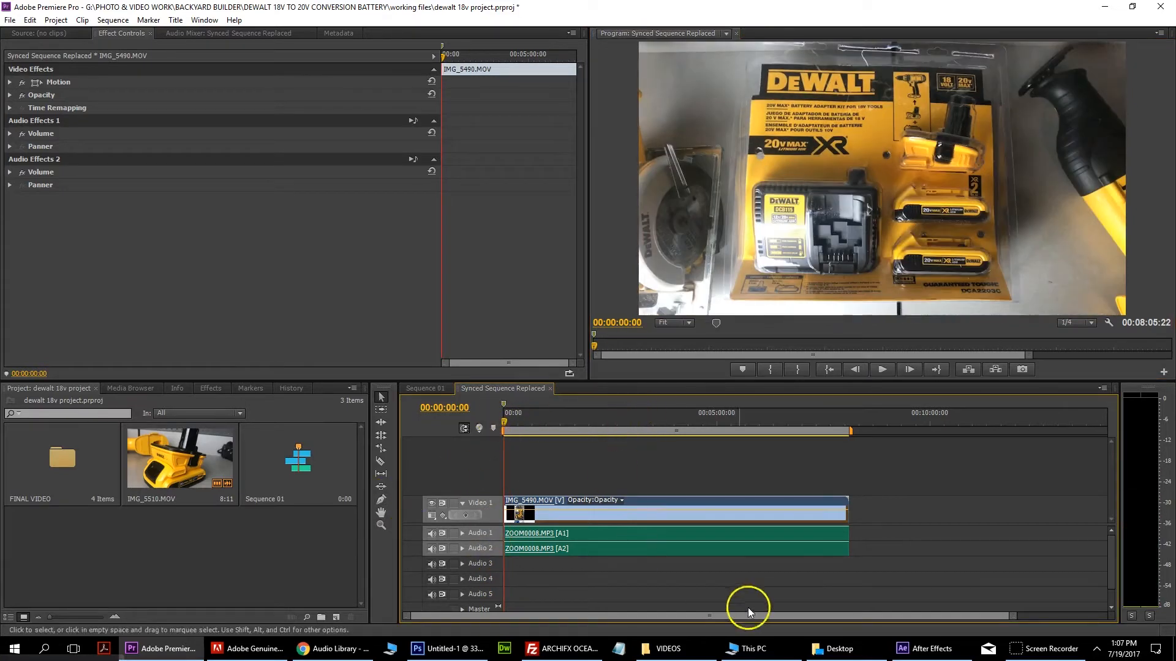
Step: Import the rendered intro MAIN.avi from the desktop into the Premiere Pro project
click(935, 648)
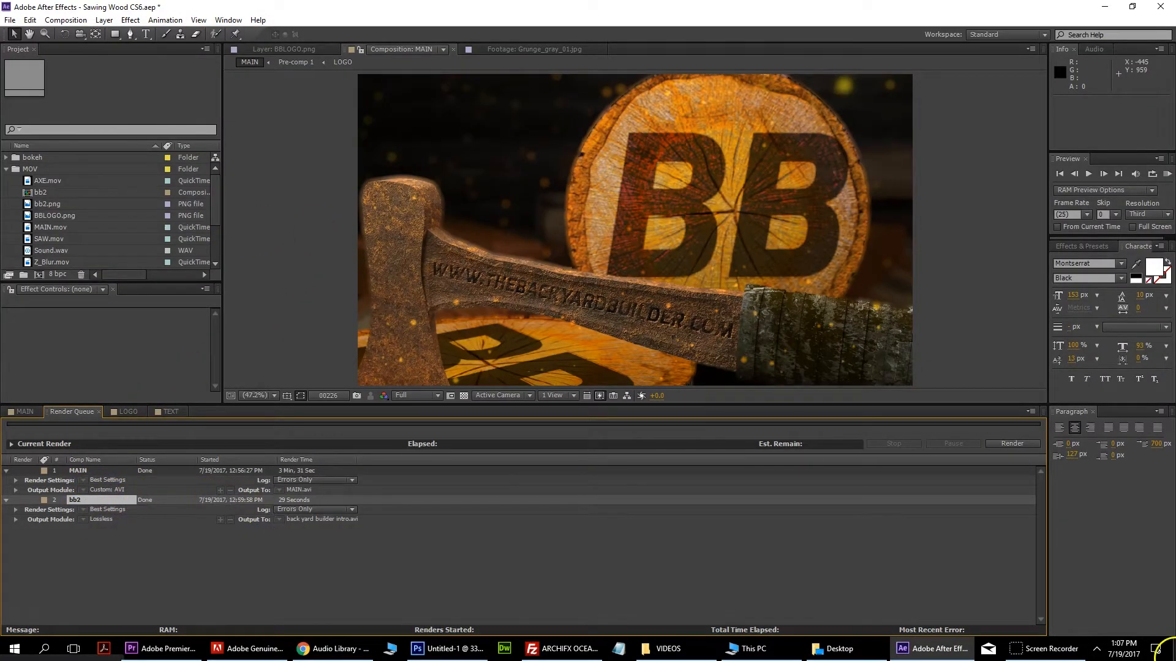
click(1159, 653)
click(55, 336)
right_click(55, 336)
drag(72, 317, 214, 497)
Step: Place MAIN.avi on Video 1 beyond the end of the main clip and preview its frame at 00:09:10:07
drag(294, 469, 890, 509)
click(894, 424)
drag(894, 427, 894, 427)
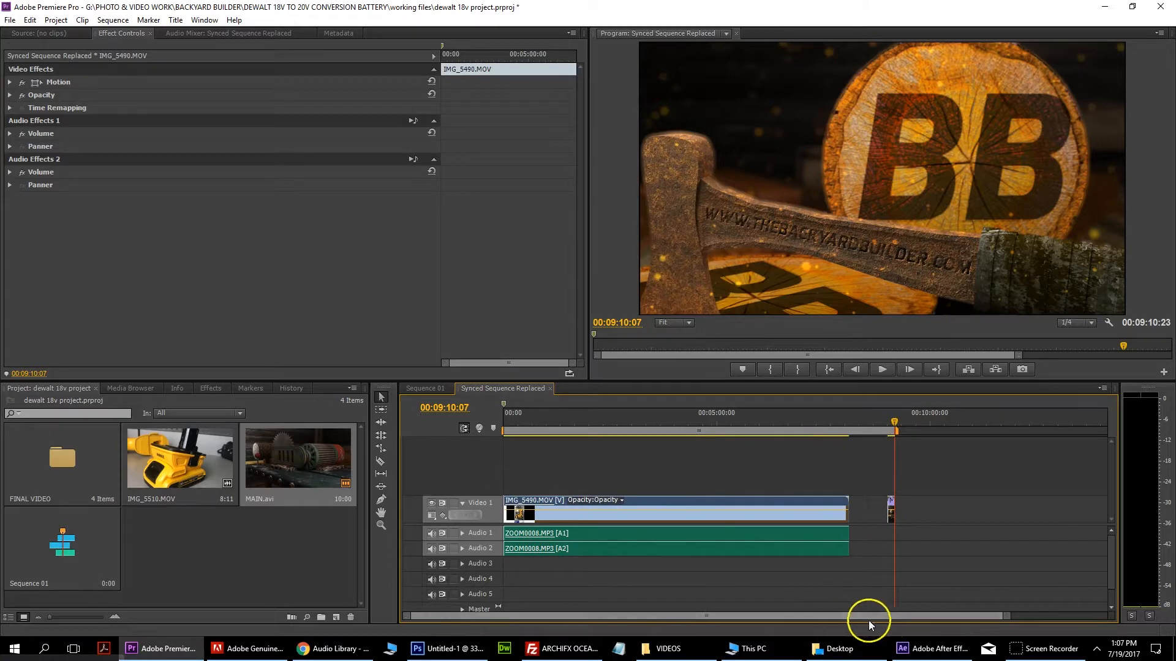
Step: Move the MAIN.avi clip to Video 2 near the beginning of the sequence, overlapping the main clip
drag(1009, 619, 1085, 591)
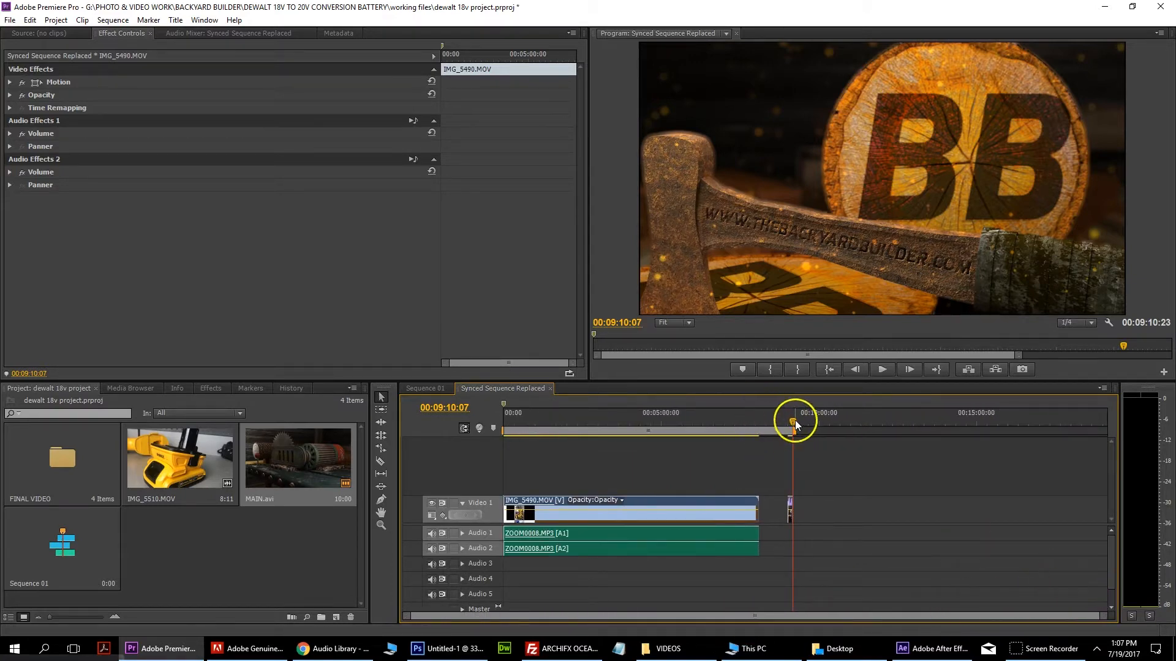
click(788, 498)
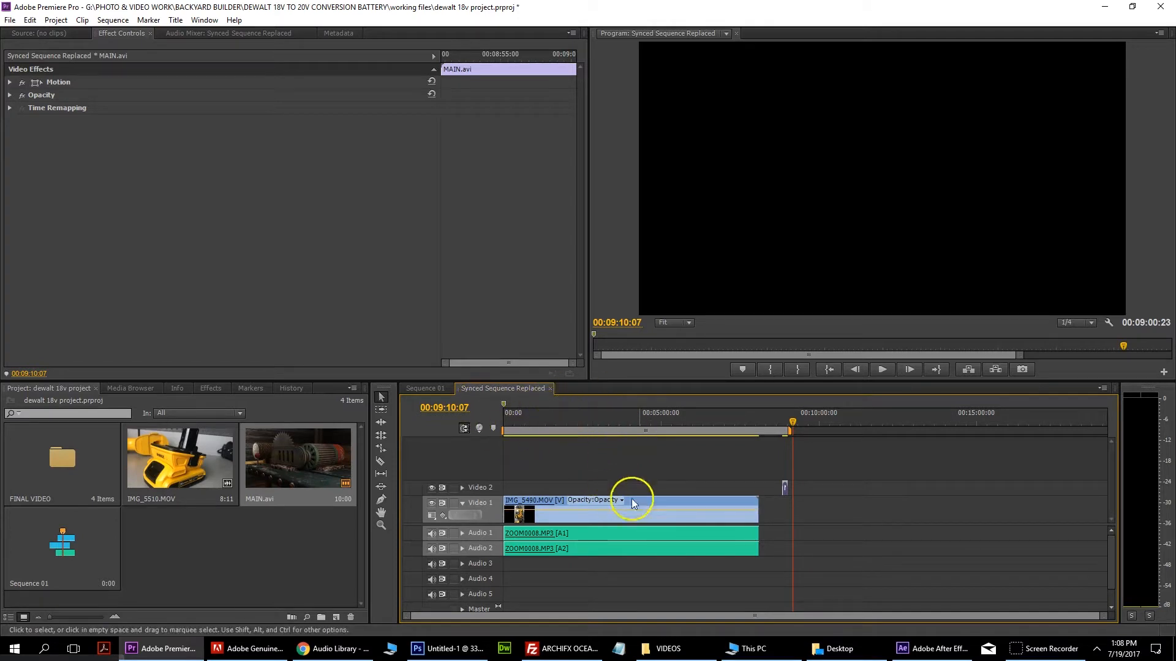
drag(786, 492, 516, 490)
drag(519, 422, 515, 421)
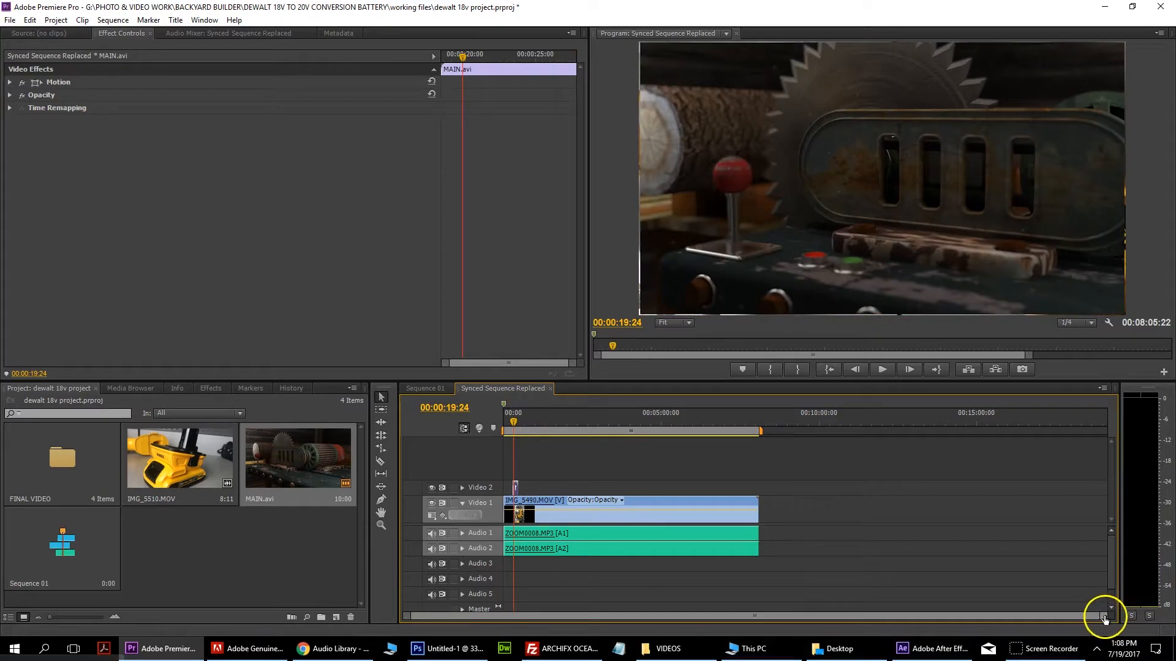
drag(1104, 616, 835, 619)
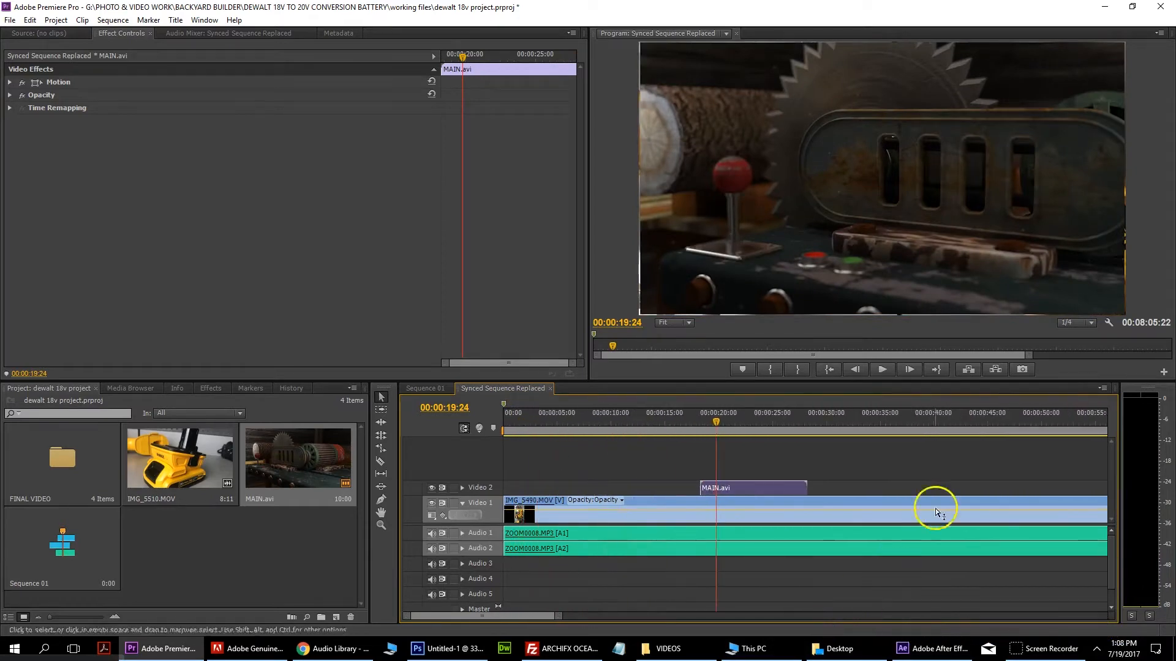
Step: Shift IMG_5490.MOV and its audio to start at about 10 seconds and place MAIN.avi before it at the start of Video 1
click(515, 499)
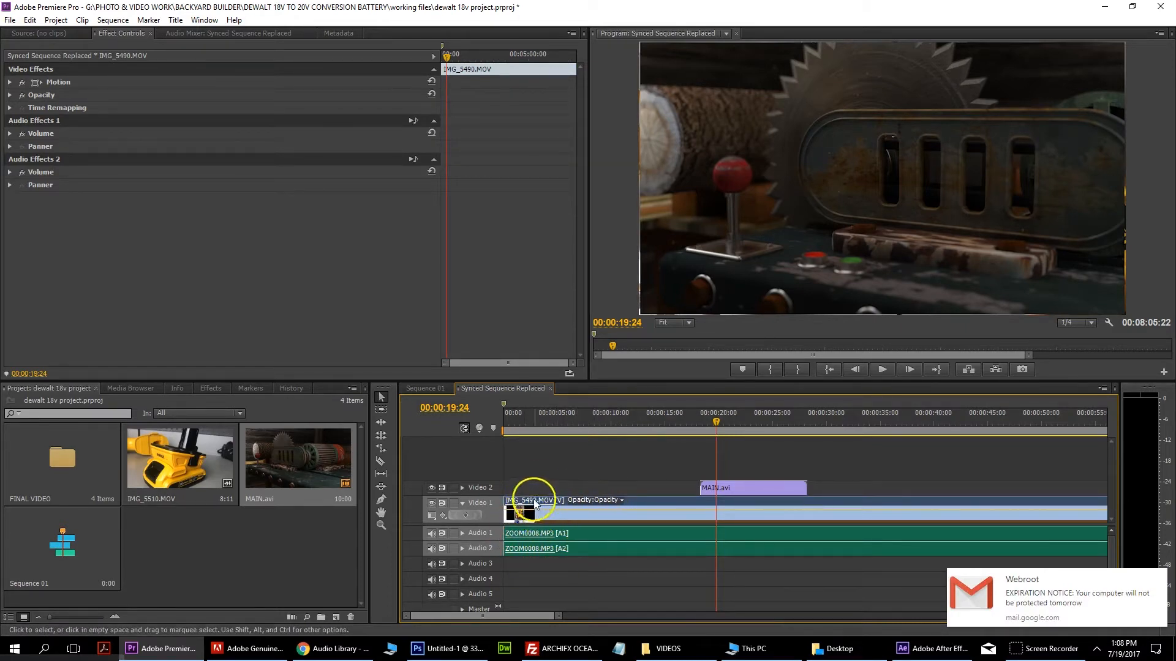
drag(533, 501, 613, 500)
click(748, 488)
drag(780, 488, 576, 508)
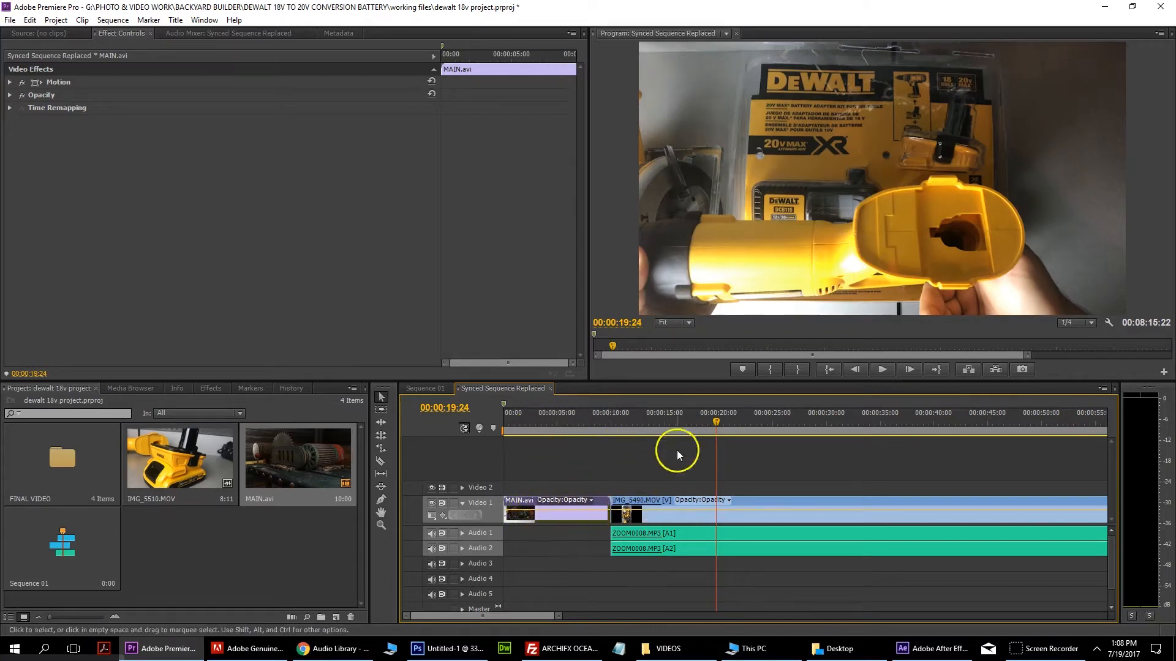
Step: Play the sequence from the start through the intro to check the cut into the main clip
drag(714, 414, 428, 432)
click(888, 370)
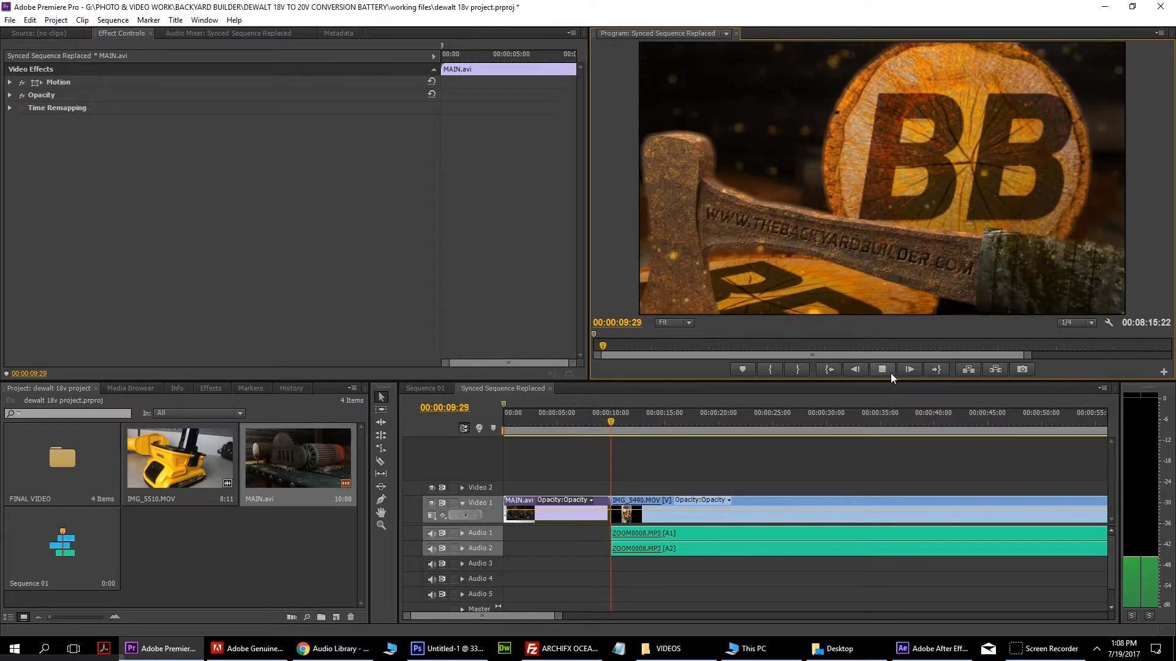
click(889, 371)
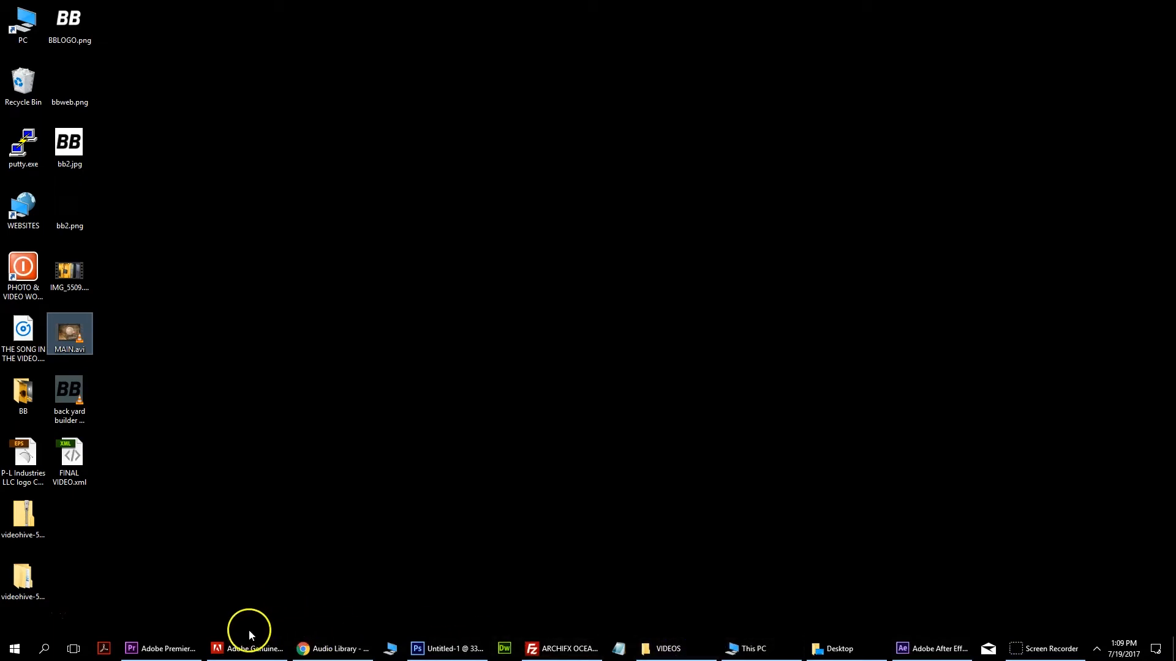
Step: Move THE SONG IN THE VIDEO.mp3 on the desktop to just below FINAL VIDEO.xml
click(24, 329)
drag(23, 329, 82, 452)
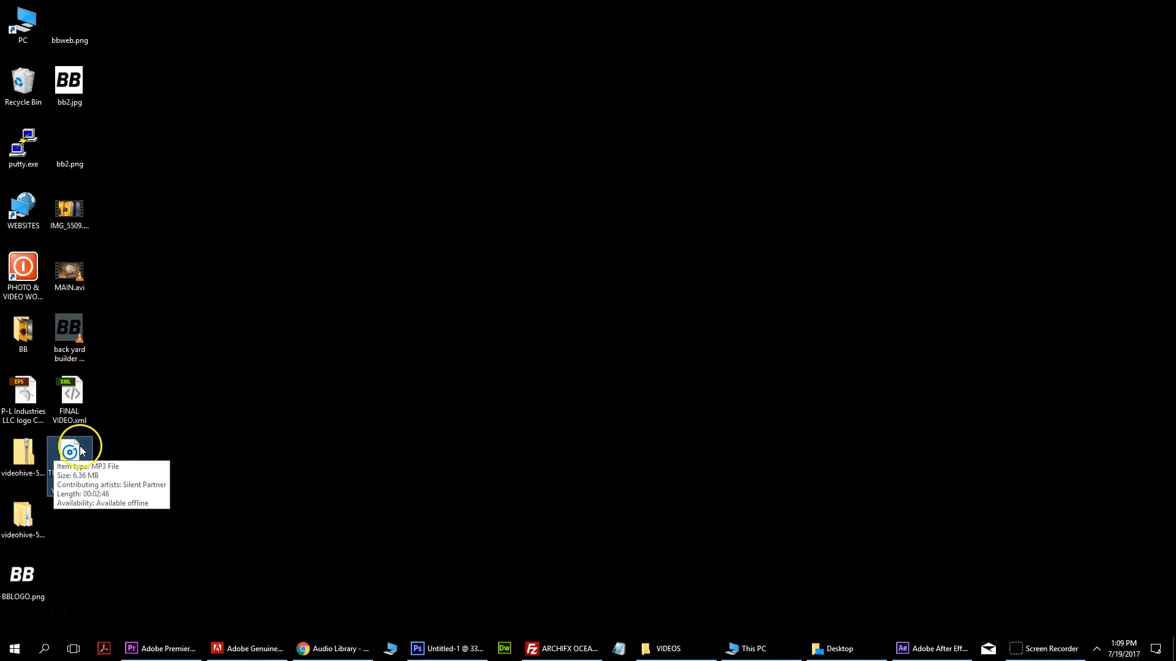
Step: Switch to Chrome and open YouTube's Audio Library of free music through Creator Studio
click(318, 648)
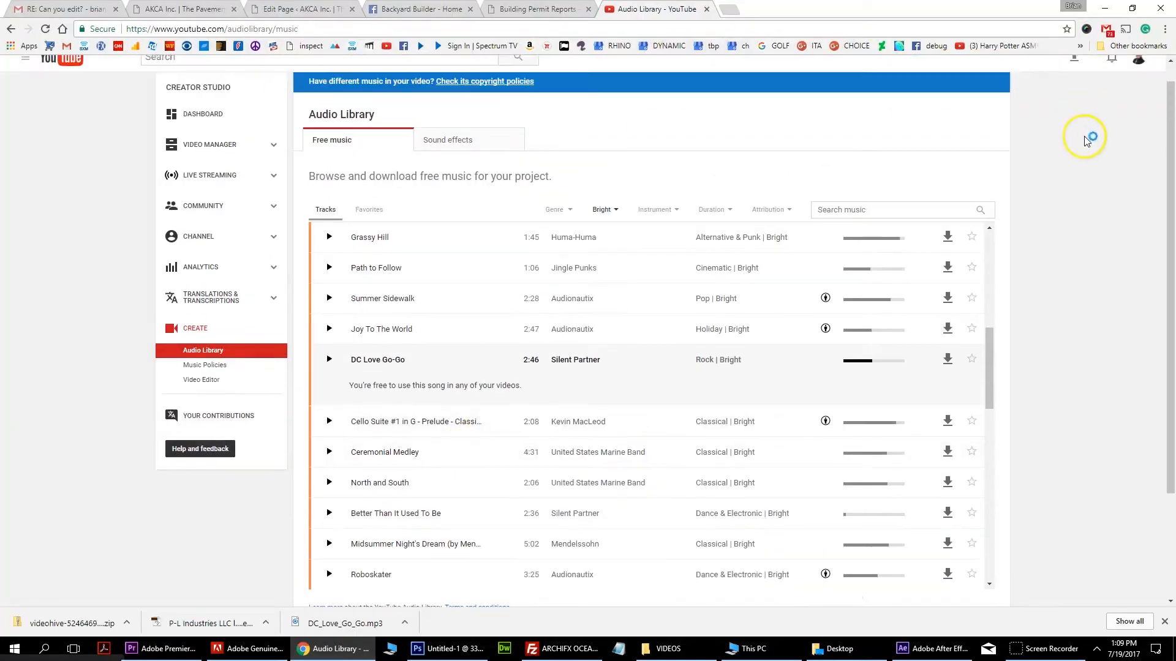
click(1137, 72)
click(1021, 176)
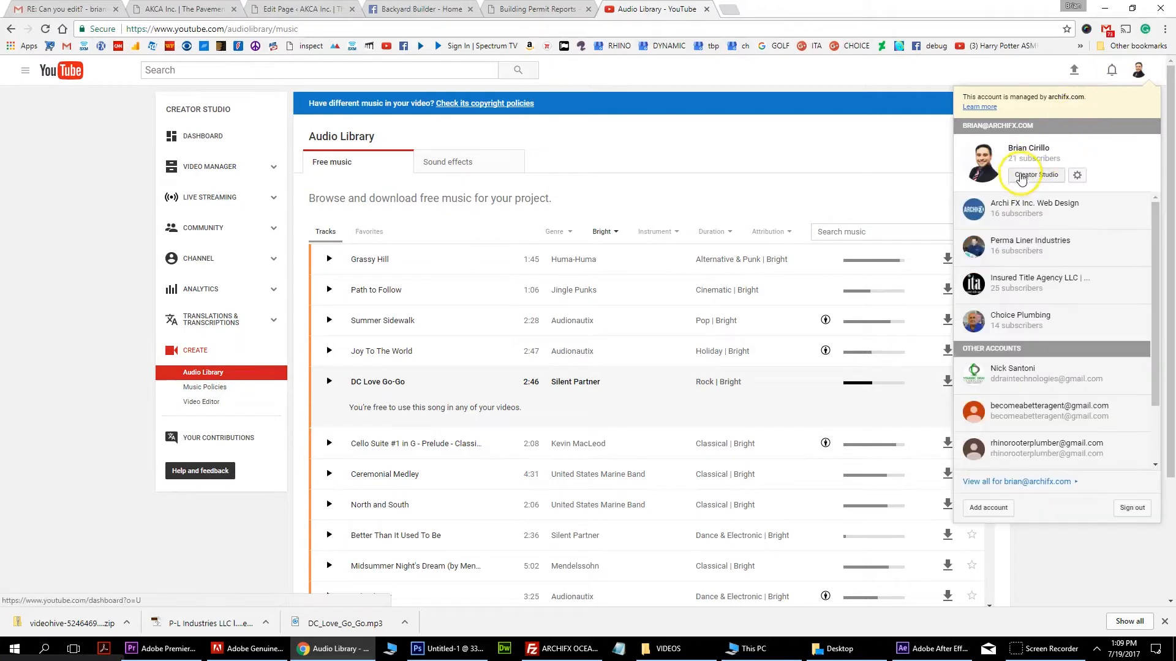
click(189, 349)
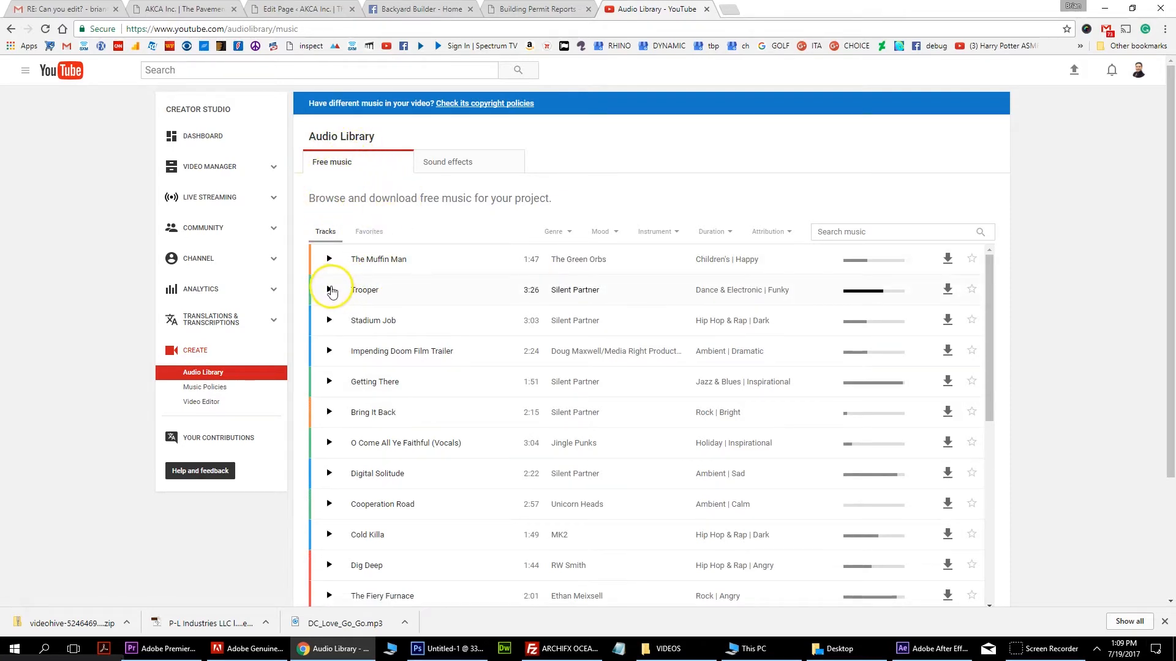
Step: Preview the free tracks Trooper, Stadium Job and Impending Doom Film Trailer, and stop playback
click(330, 290)
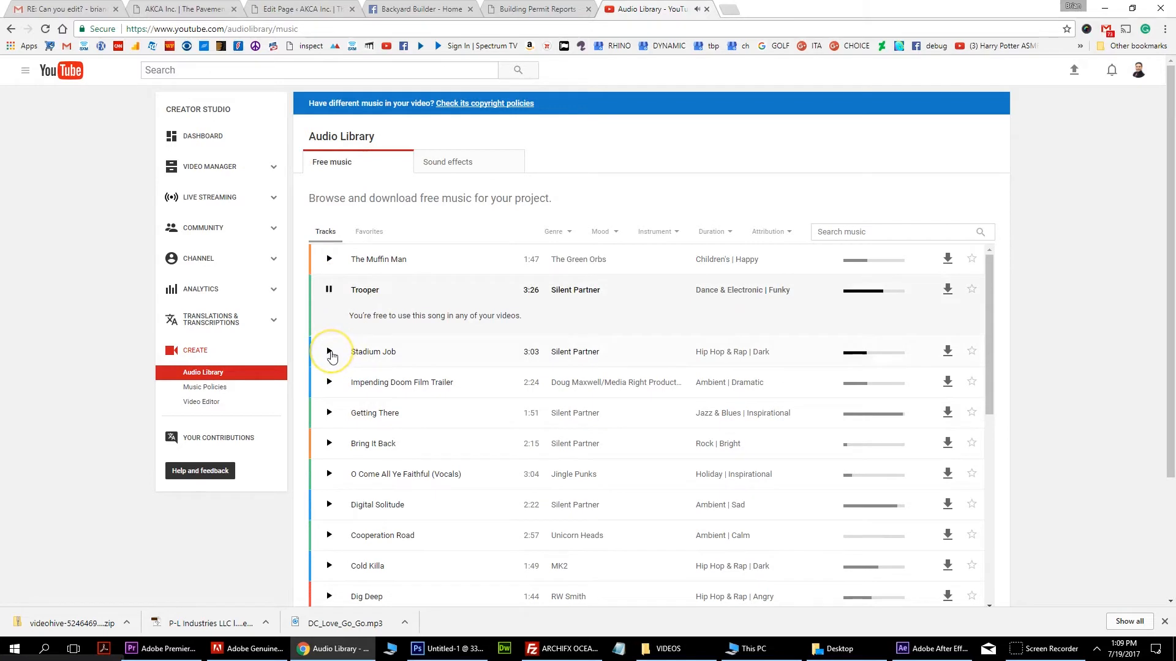
click(329, 352)
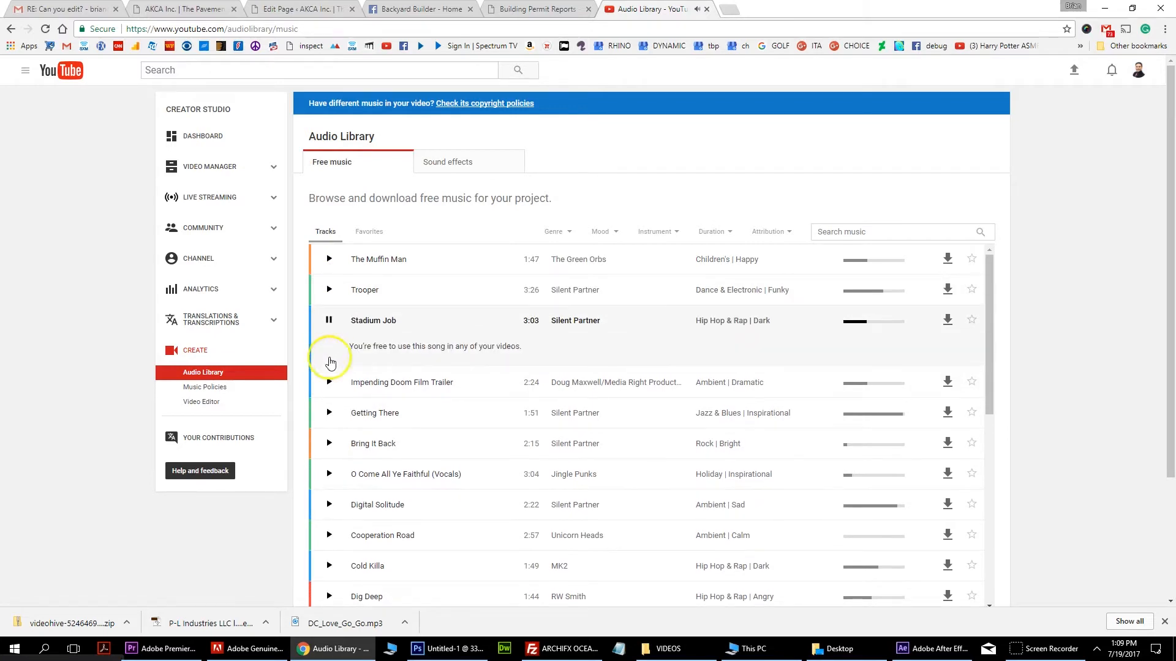
click(330, 386)
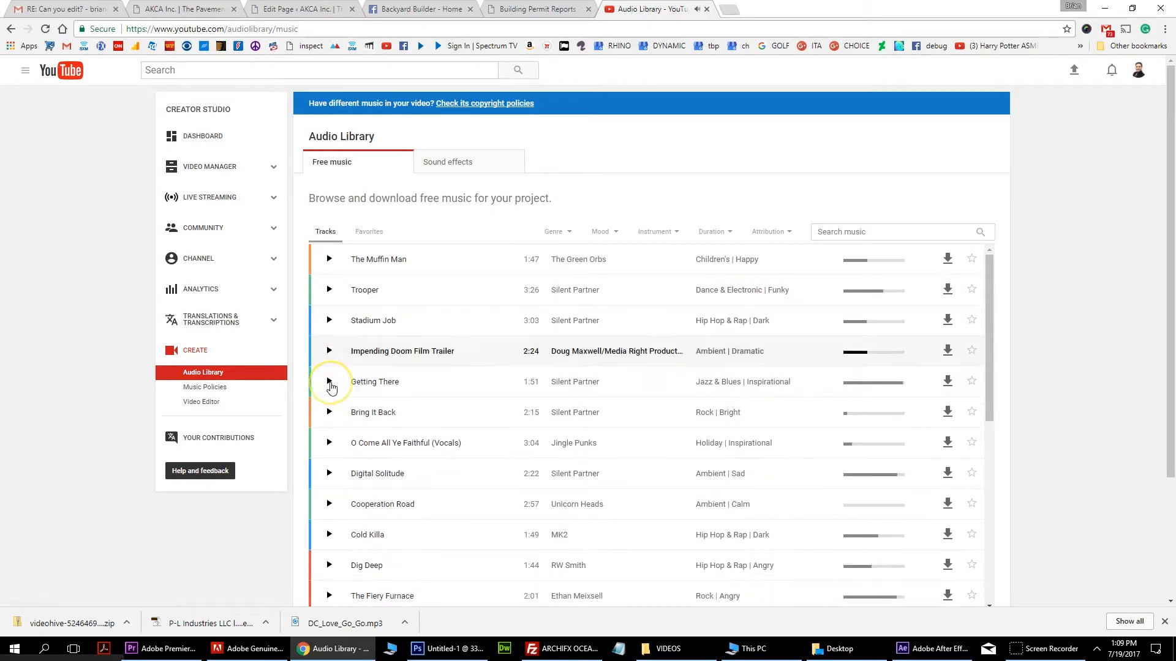
click(329, 353)
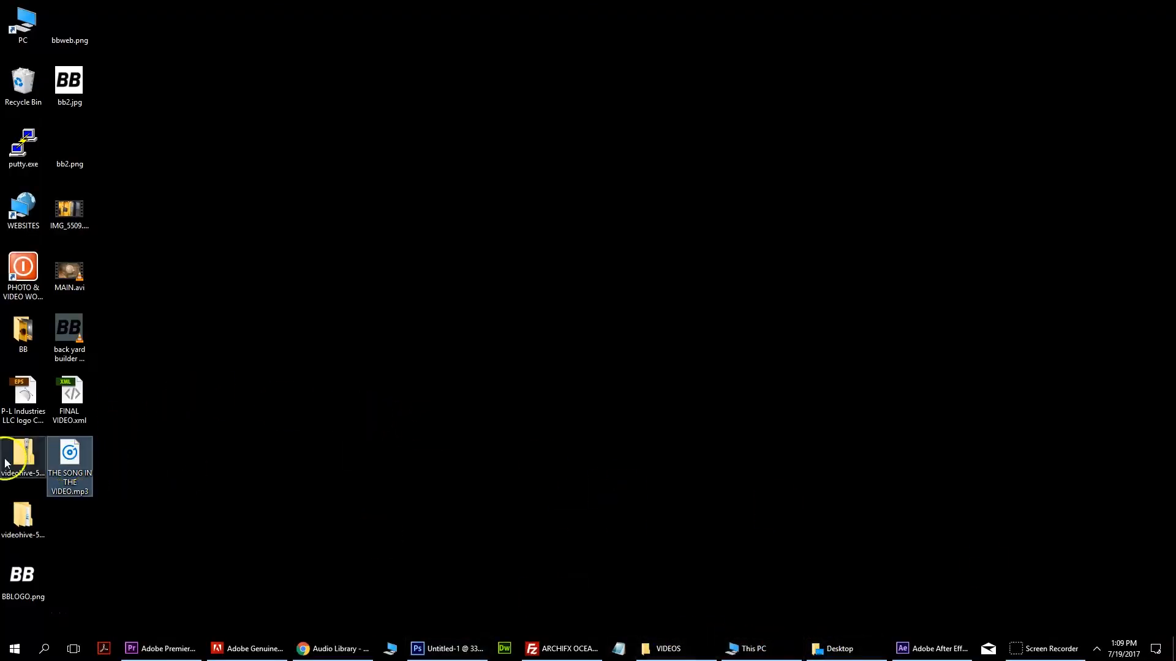
Step: Copy THE SONG IN THE VIDEO.mp3 from the desktop into the DeWalt project's working files folder in File Explorer
click(687, 657)
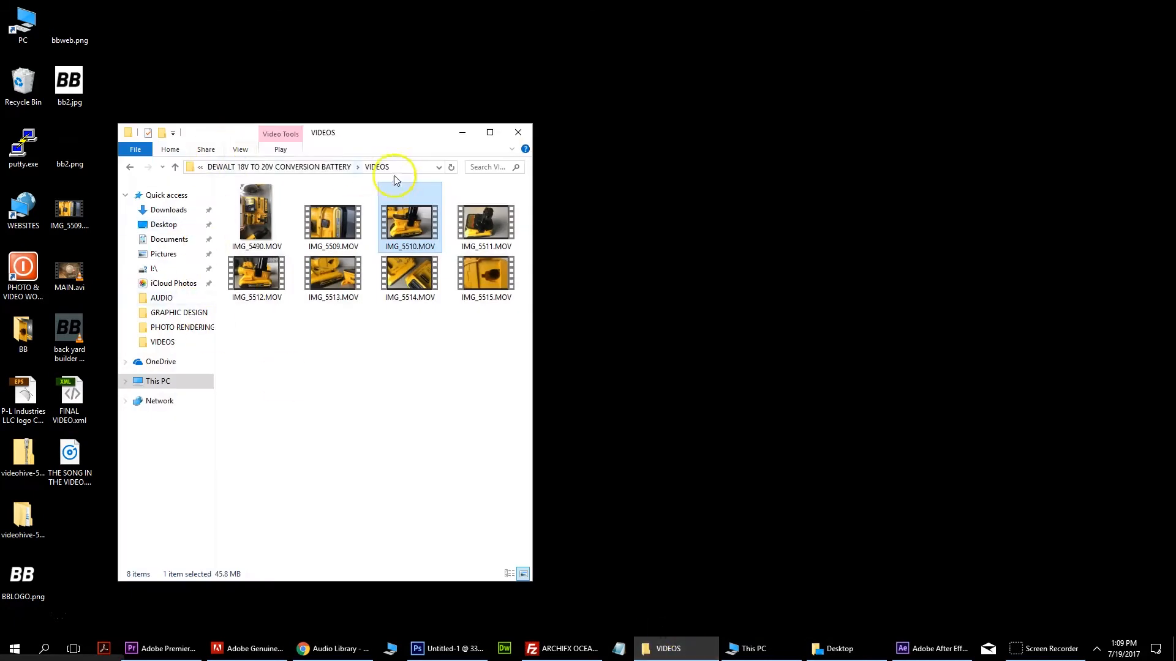
click(270, 172)
double_click(258, 241)
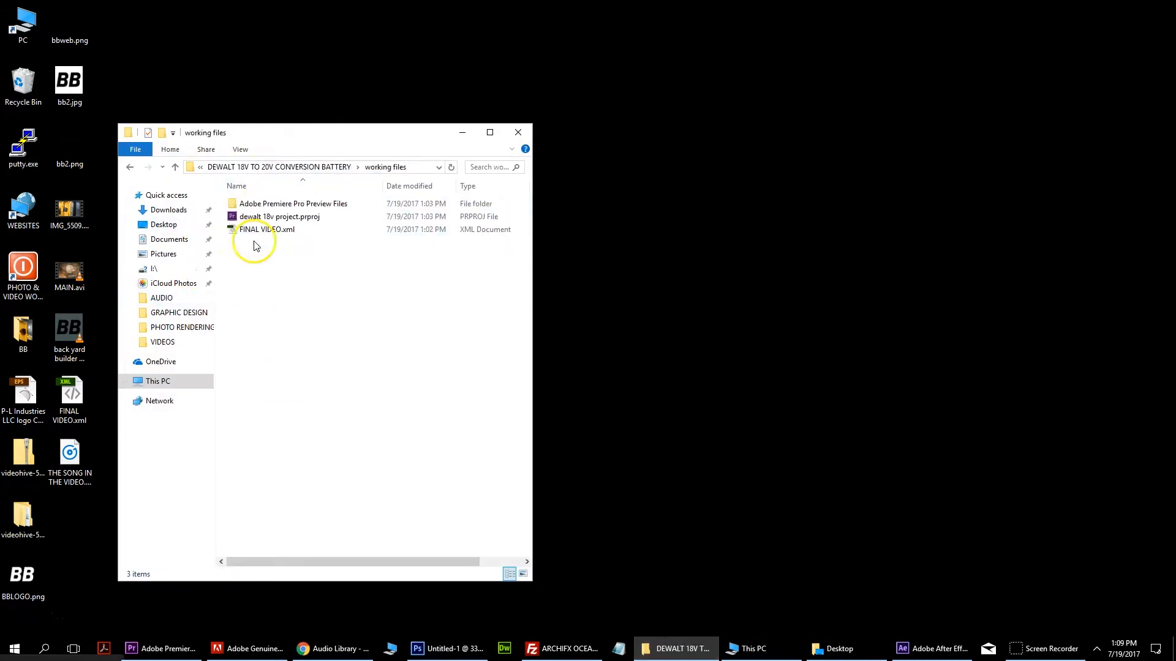
drag(90, 476, 288, 416)
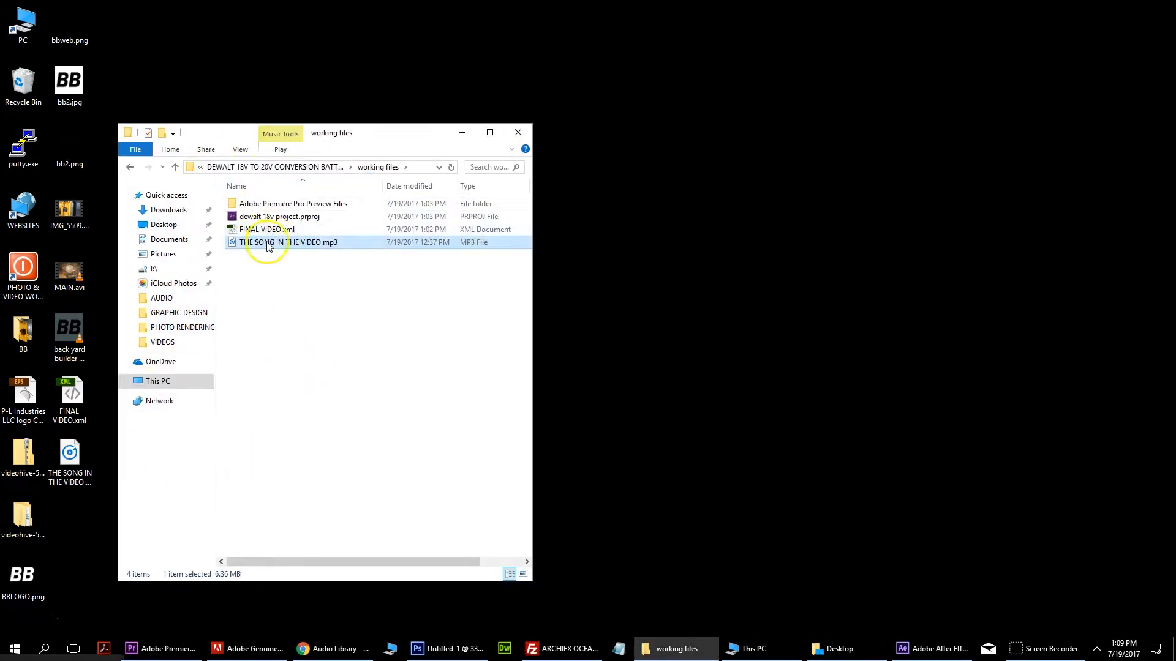
Step: Import THE SONG IN THE VIDEO.mp3 from the working files folder into the Premiere Pro project and place it at the start of Audio 3
drag(233, 248, 142, 523)
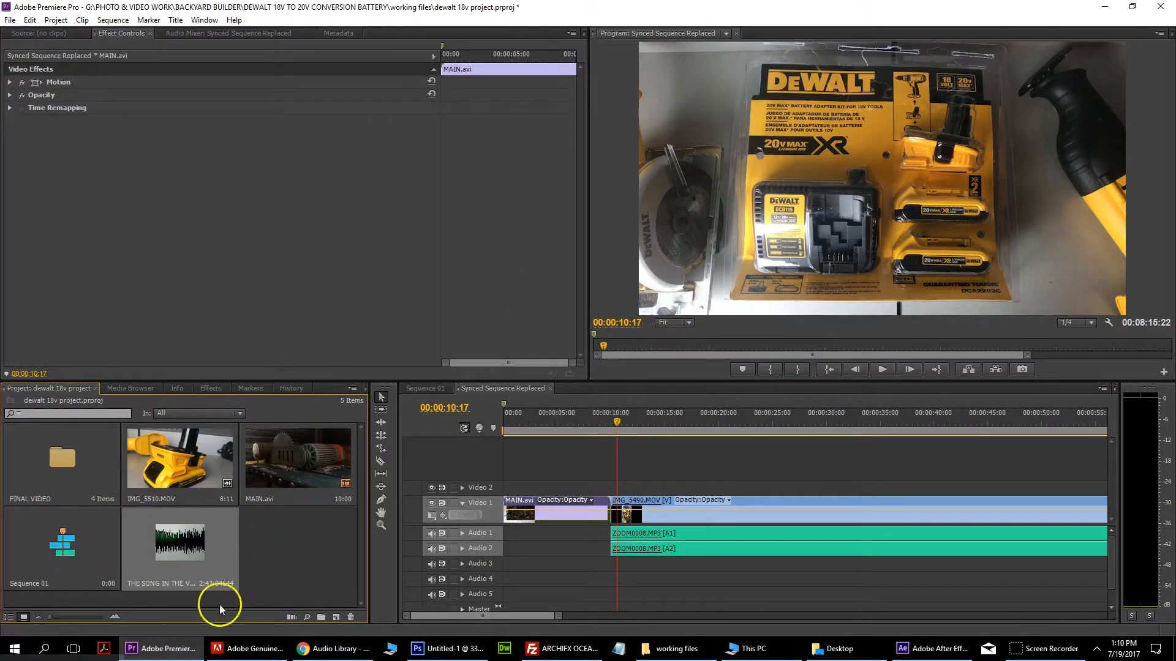
drag(145, 547, 477, 569)
click(512, 568)
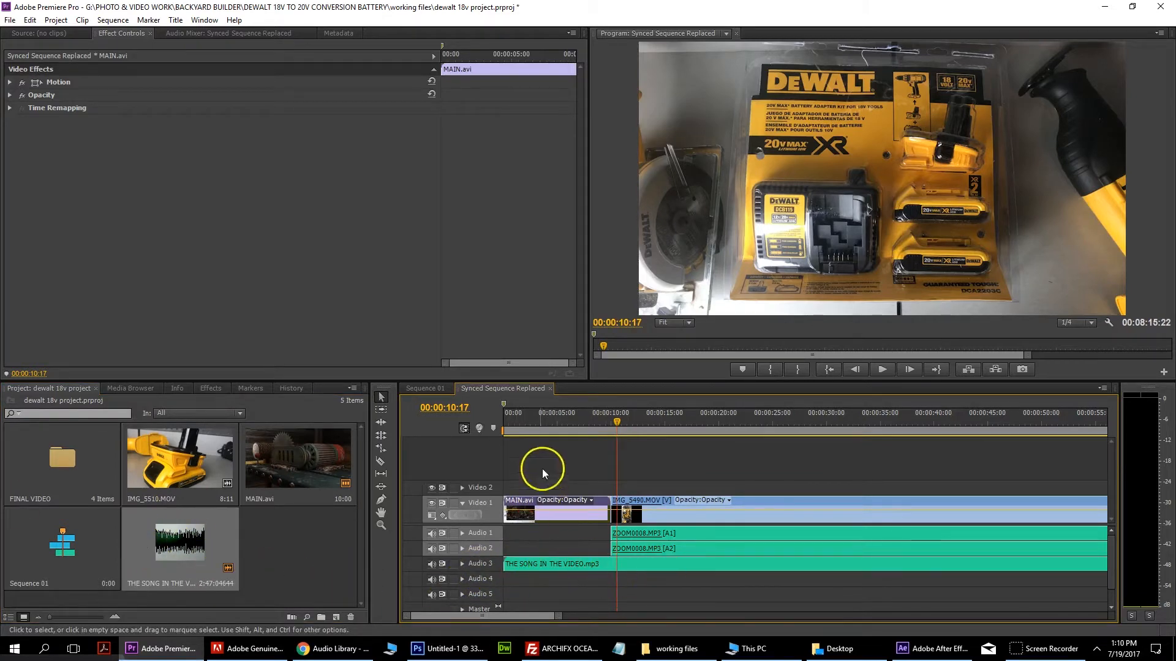
Step: Play the intro from the beginning with the song aligned to the sequence start on Audio 3, and stop near the intro's end
key(Home)
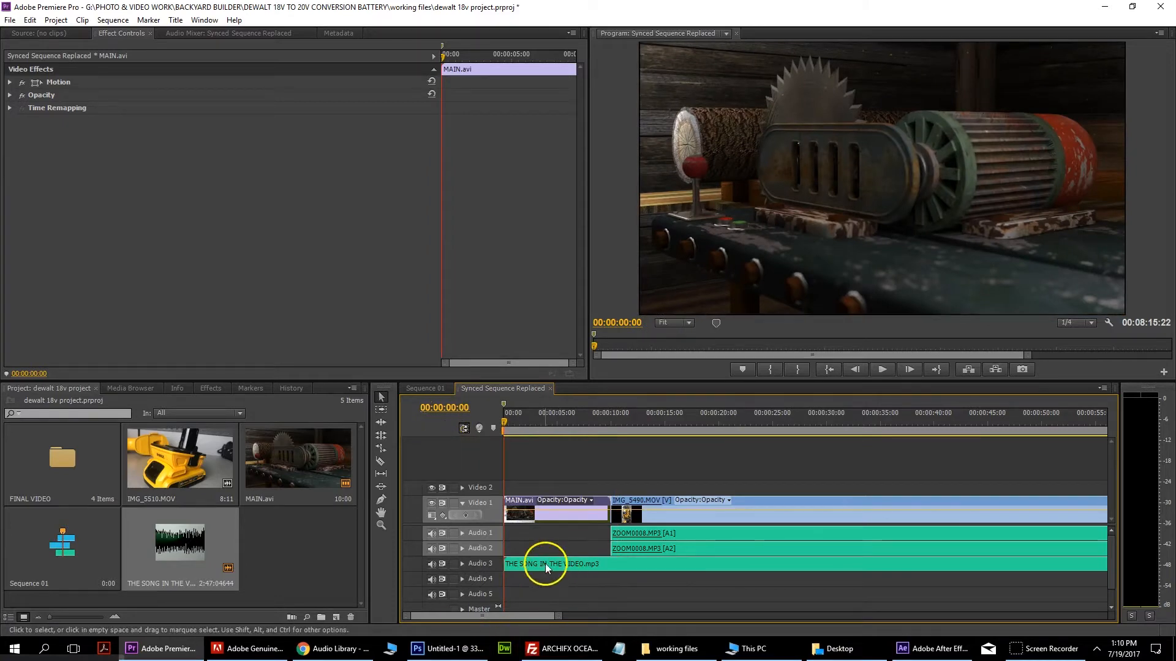
drag(532, 564, 594, 567)
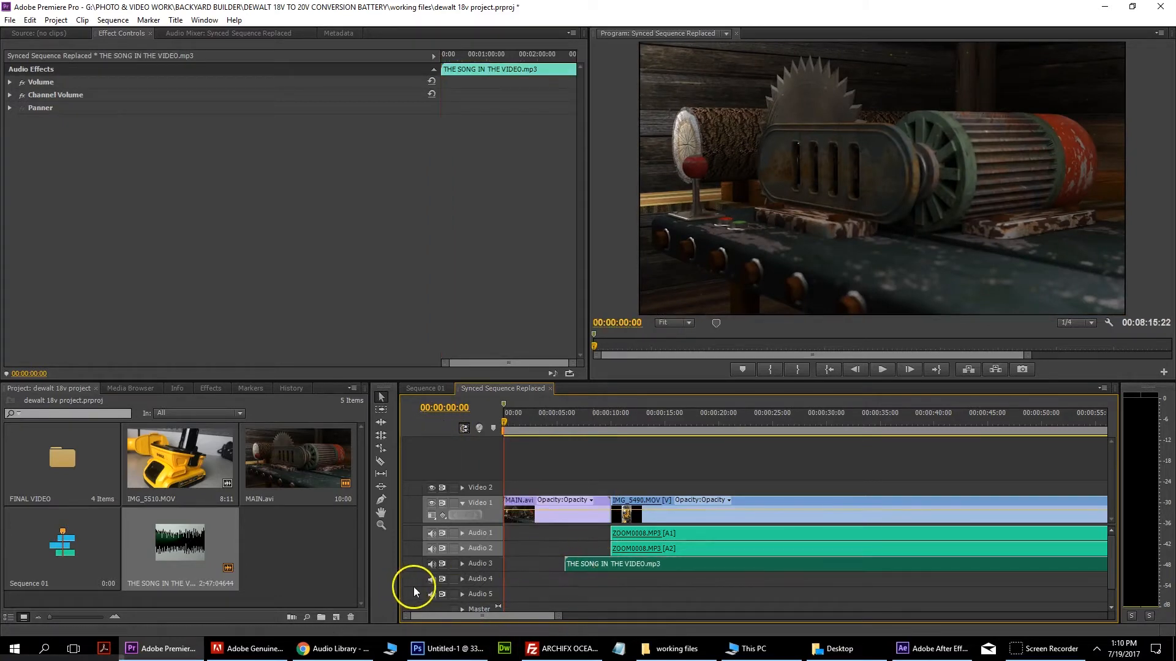
drag(599, 563, 490, 568)
click(892, 368)
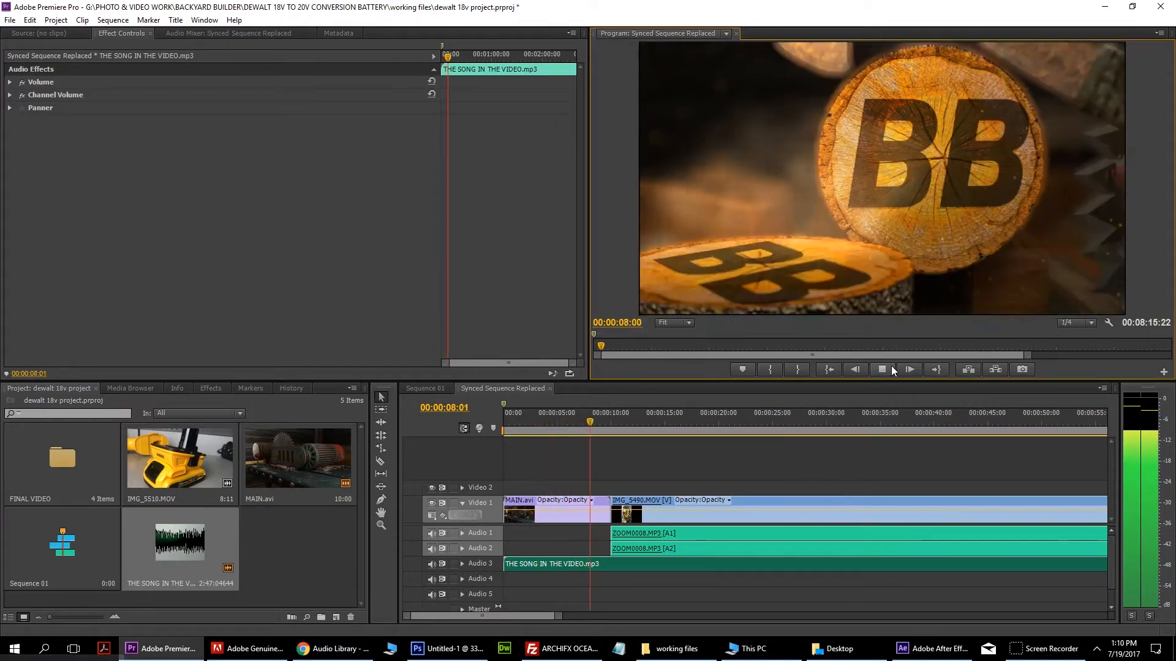
click(891, 366)
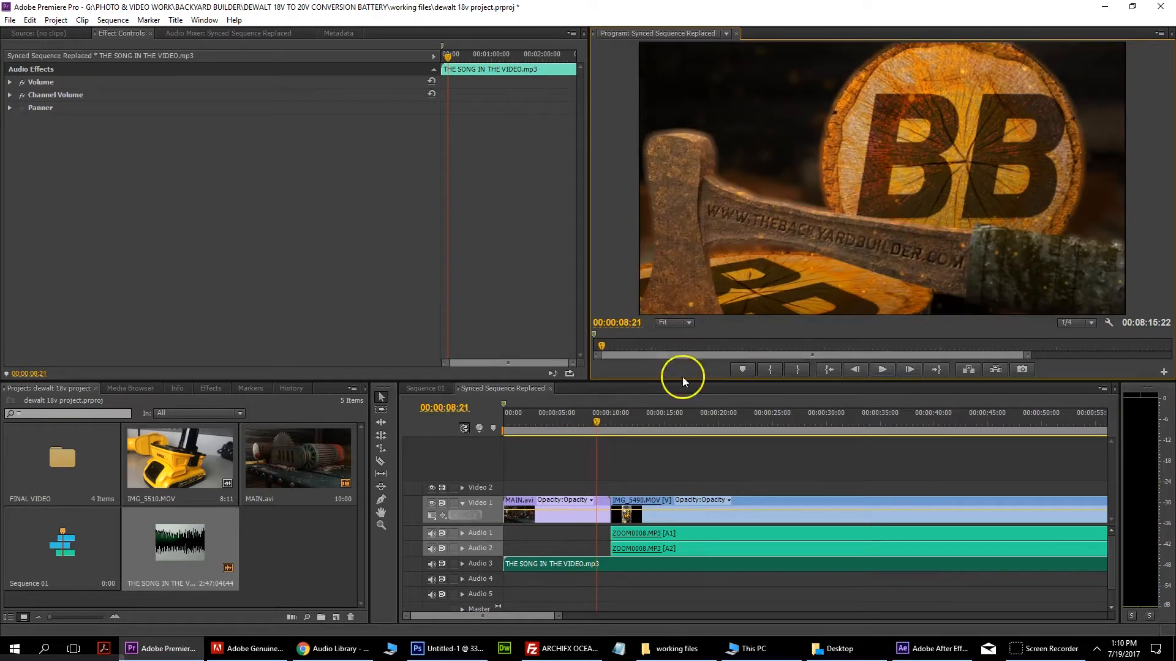
Step: Position the playhead near the intro's end, expand the Audio 3 track and show the song clip's Volume effect settings
mouse_move(613, 414)
mouse_down()
mouse_move(587, 424)
mouse_move(604, 423)
mouse_up()
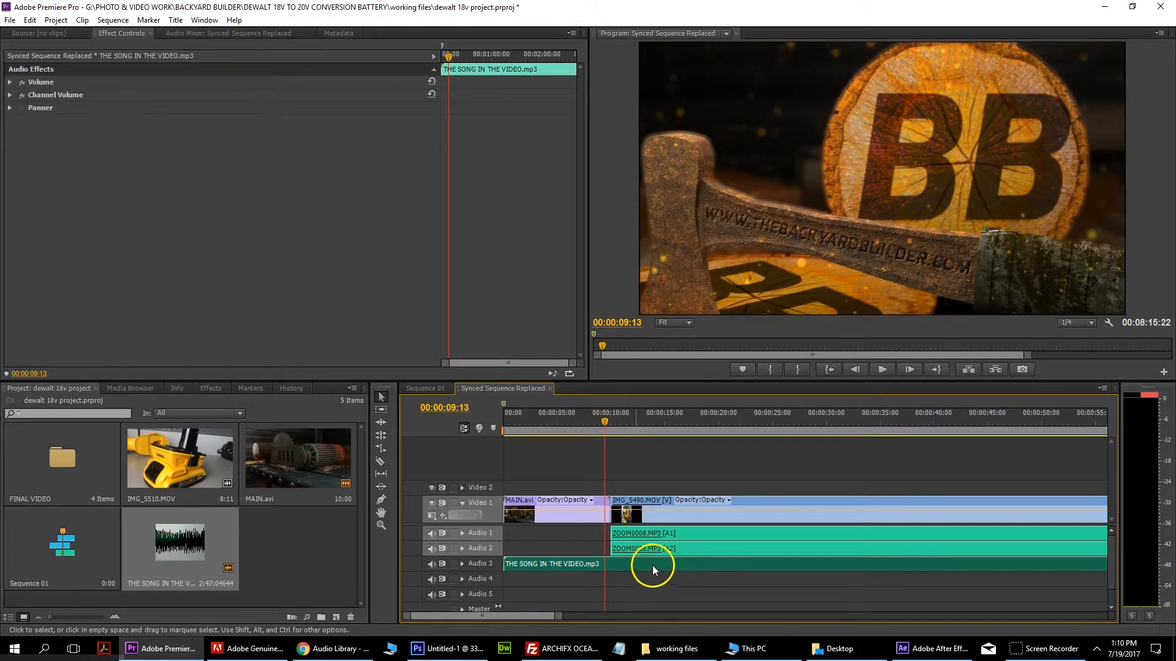
drag(606, 422, 606, 423)
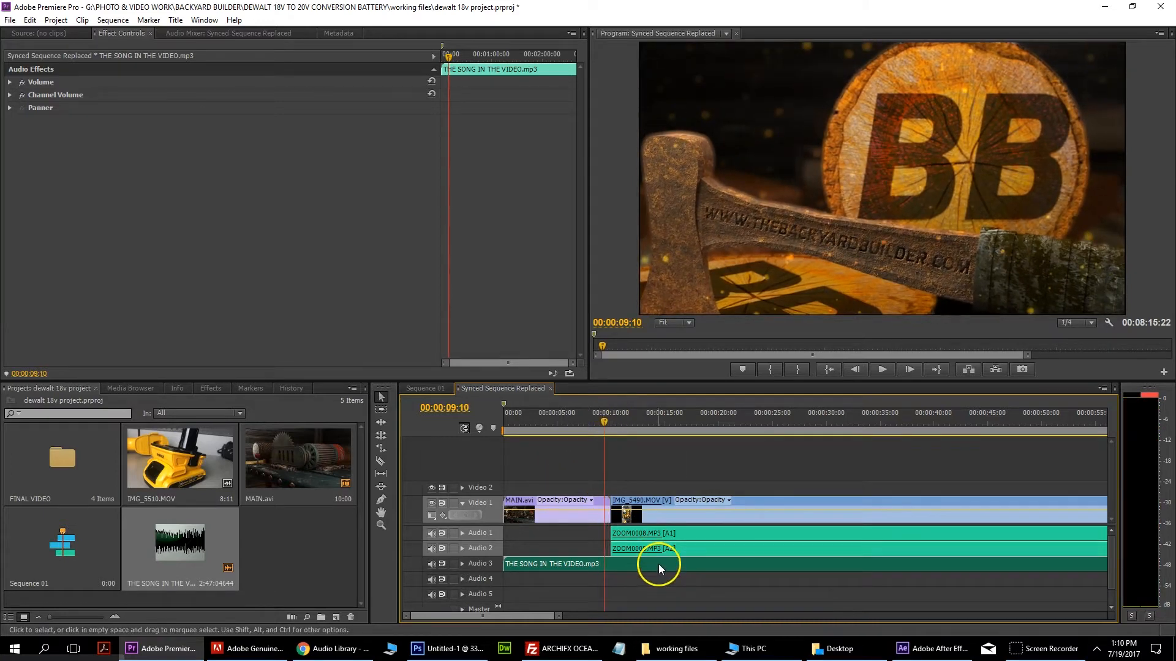
click(462, 563)
scroll(607, 547, down, 1)
scroll(592, 550, up, 1)
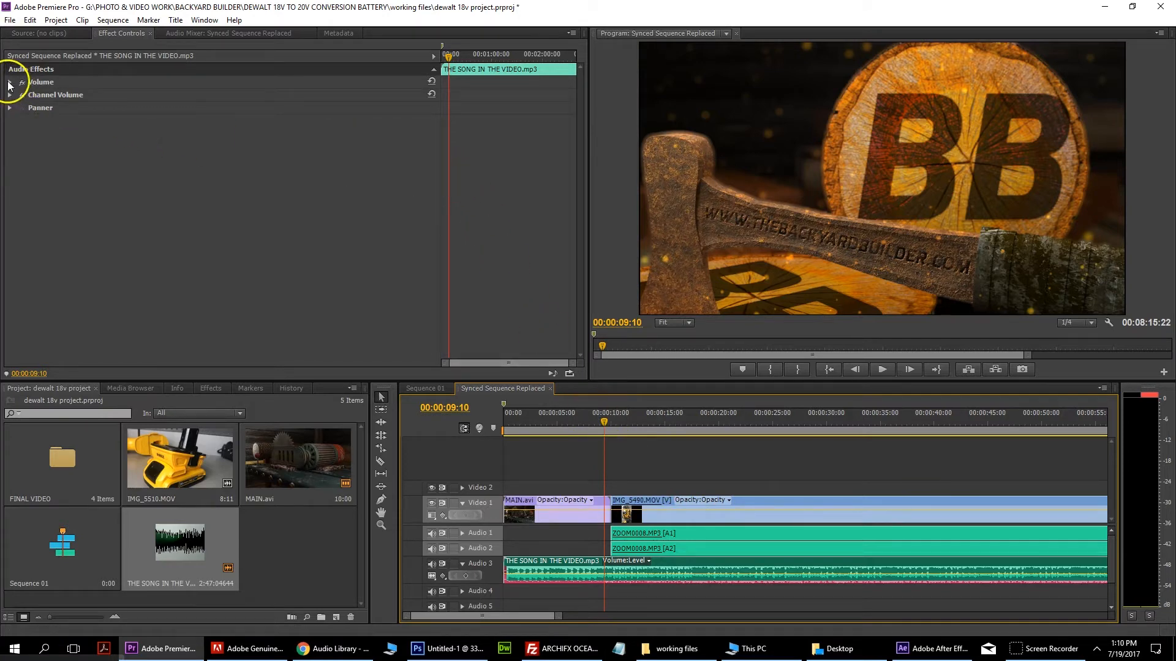
click(123, 34)
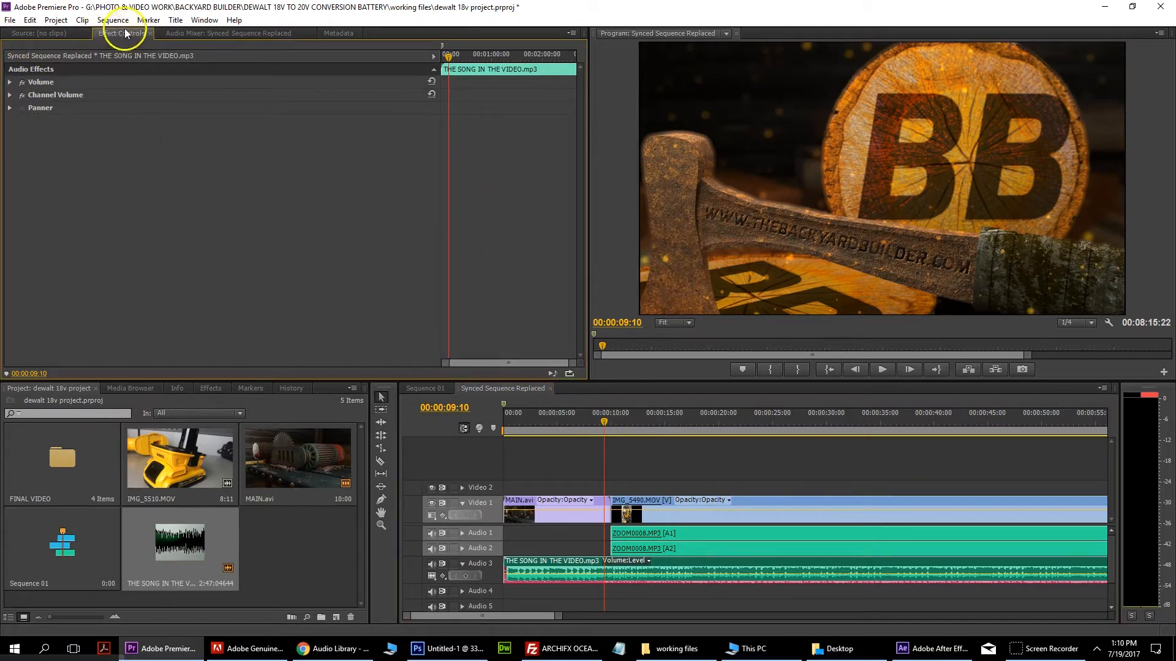
click(10, 82)
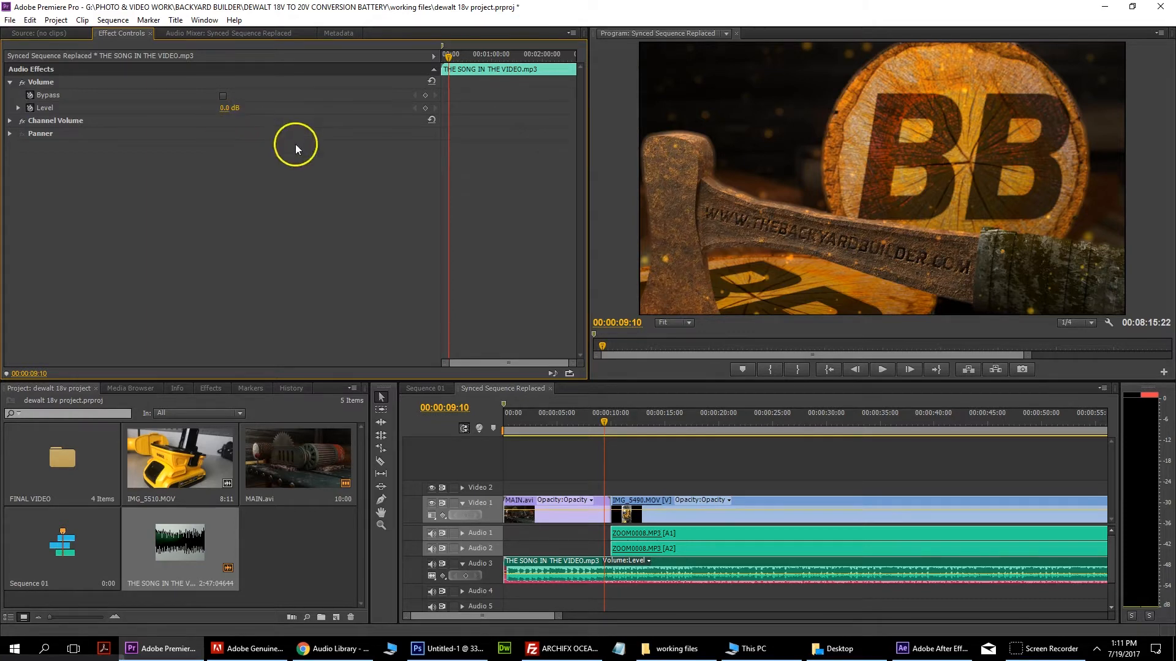
Step: Add a 0.0 dB volume Level keyframe to THE SONG IN THE VIDEO.mp3 at 00:00:09:17, just before the intro ends
click(604, 421)
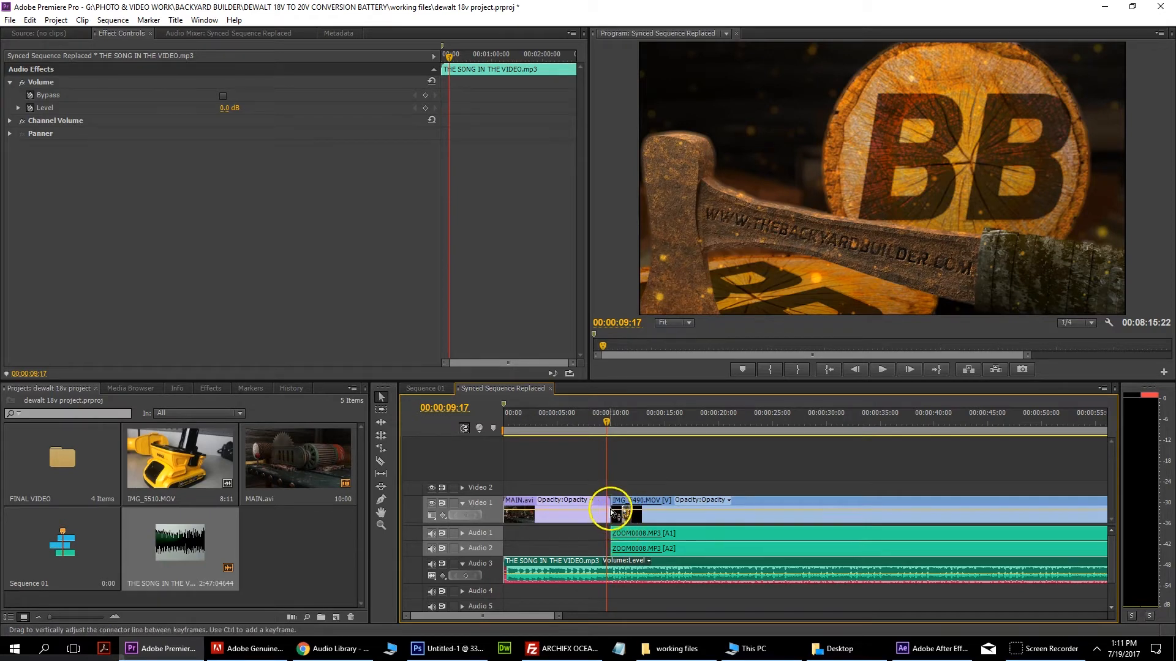
click(645, 504)
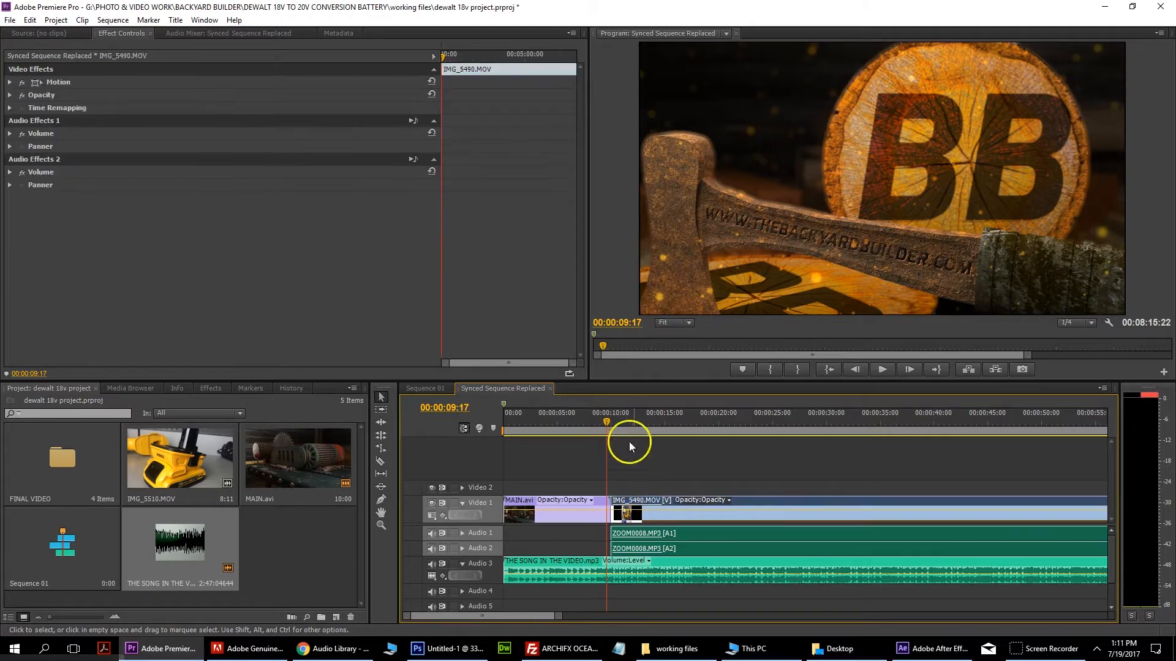
click(597, 561)
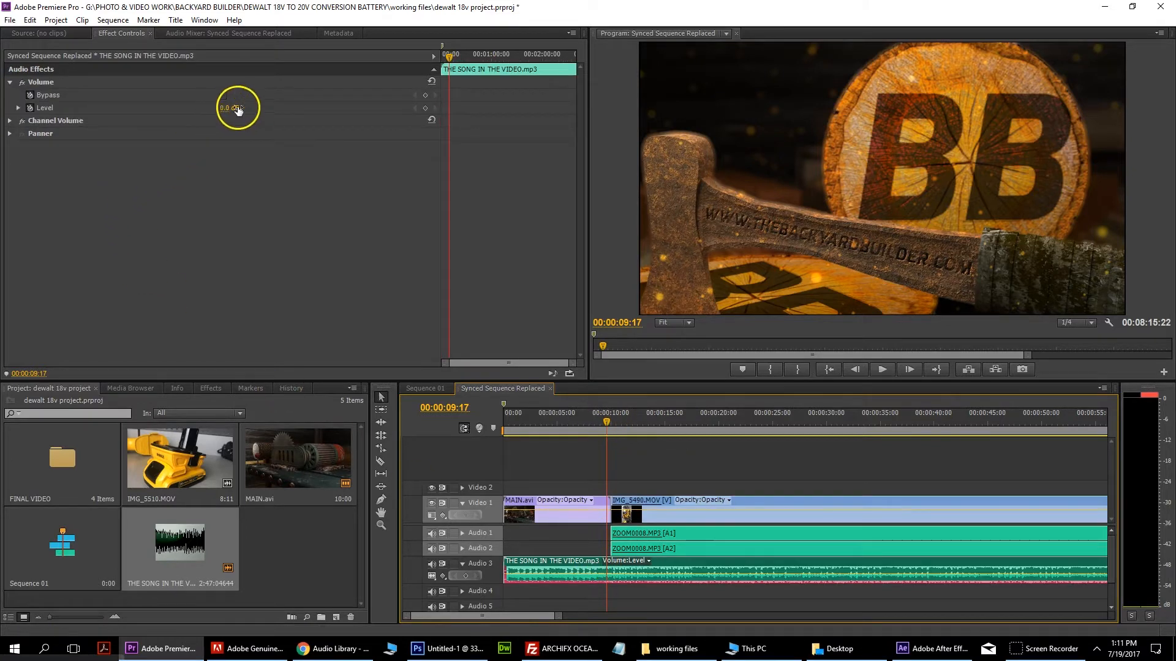
click(424, 108)
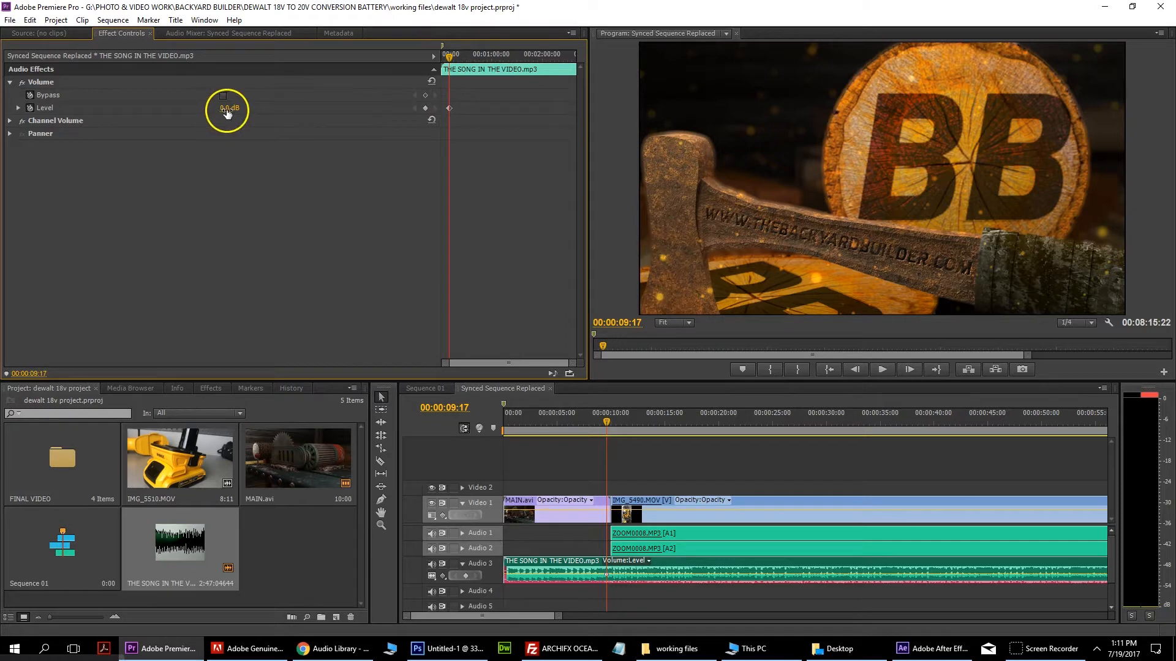
Step: Add a second volume Level keyframe to the song at 00:00:09:27 and set it to -25 dB
click(608, 420)
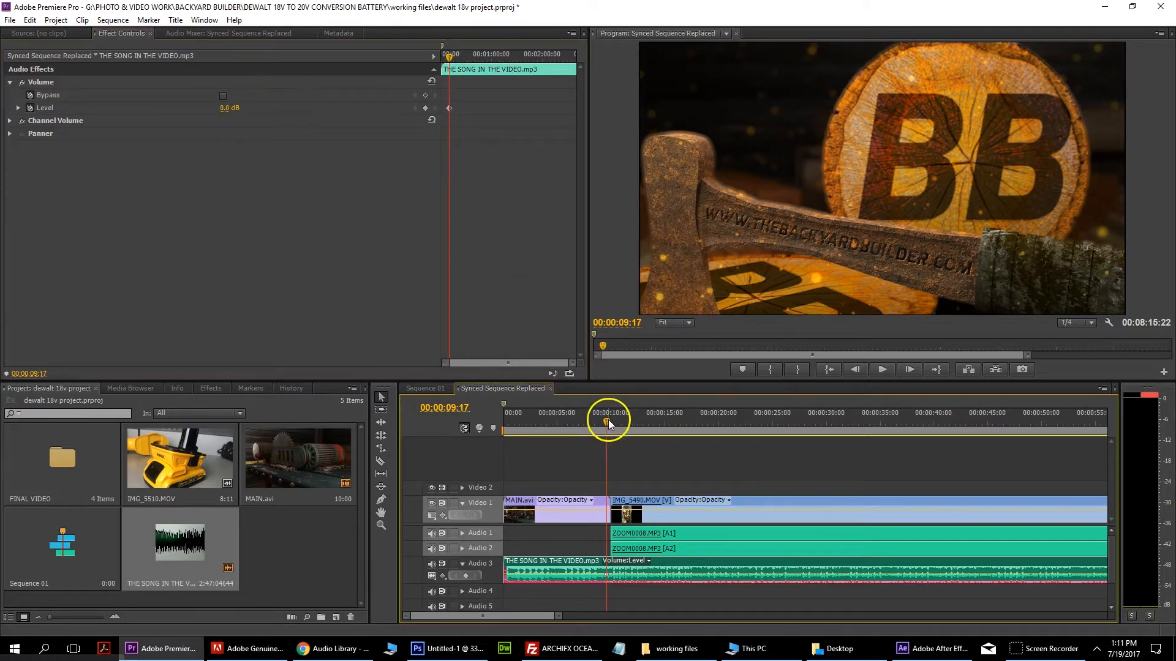
drag(611, 420, 612, 420)
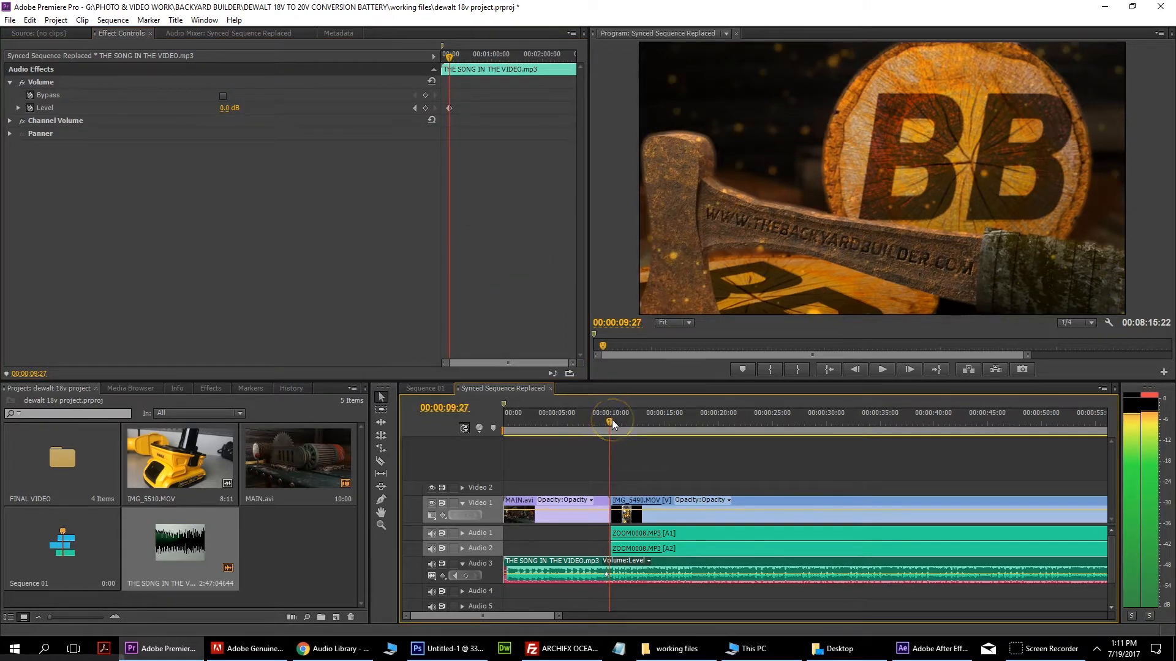
click(576, 539)
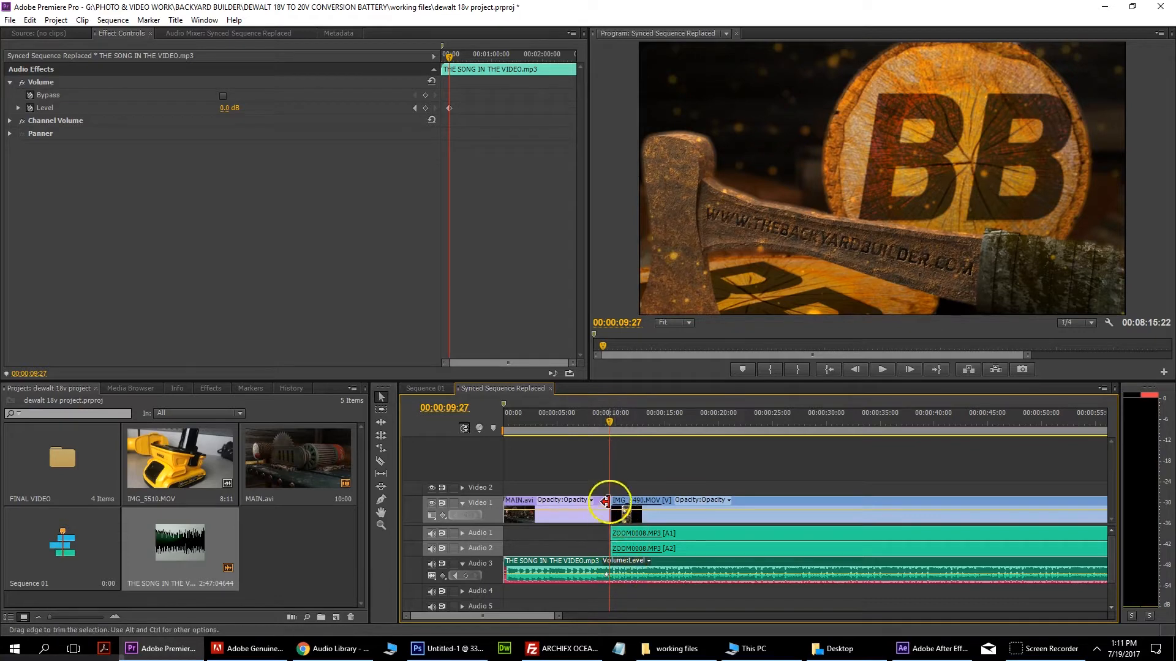
click(425, 109)
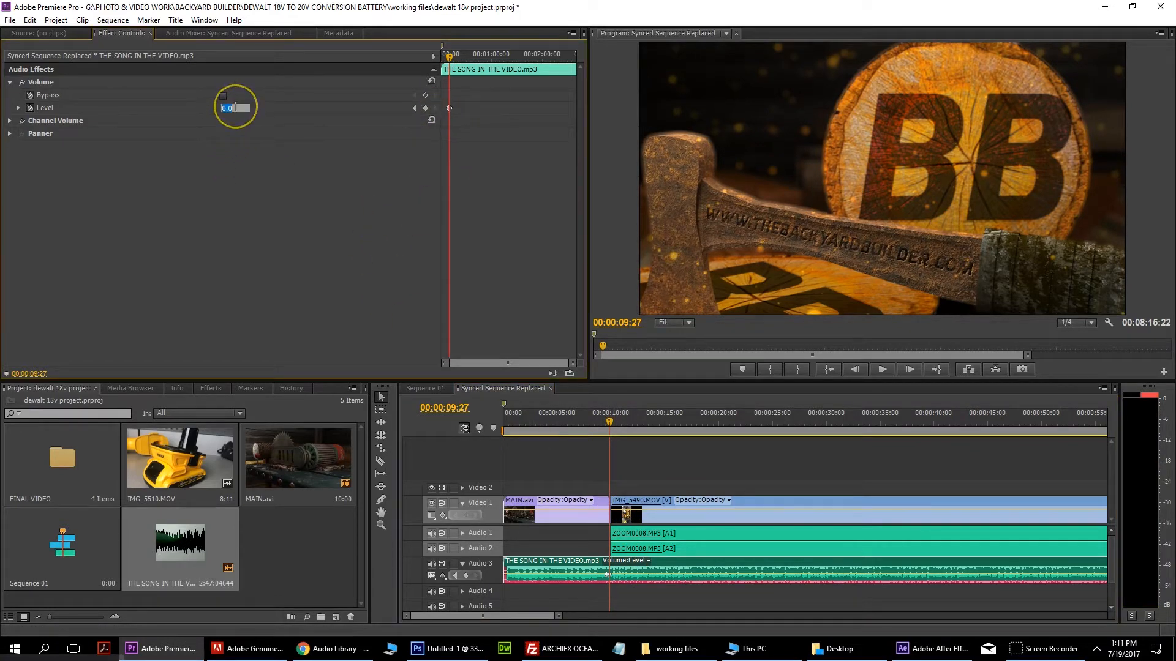
key(Return)
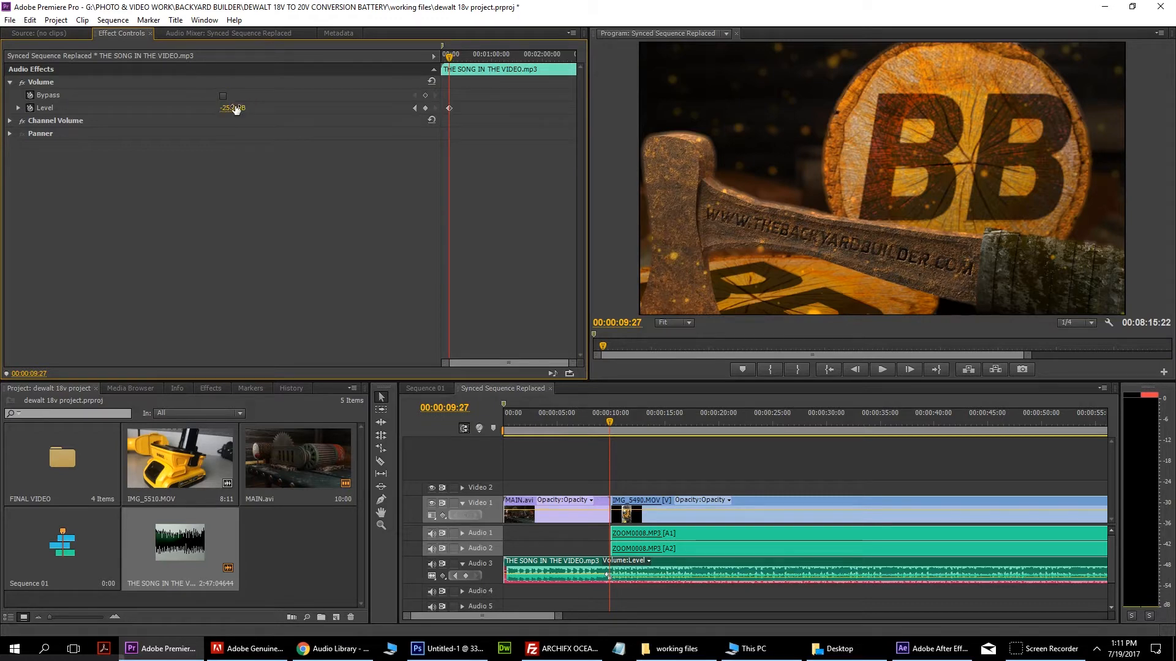
Step: Play the sequence from the beginning through the music fade, and stop at 00:00:17:20 in the DeWalt footage
click(607, 422)
key(Home)
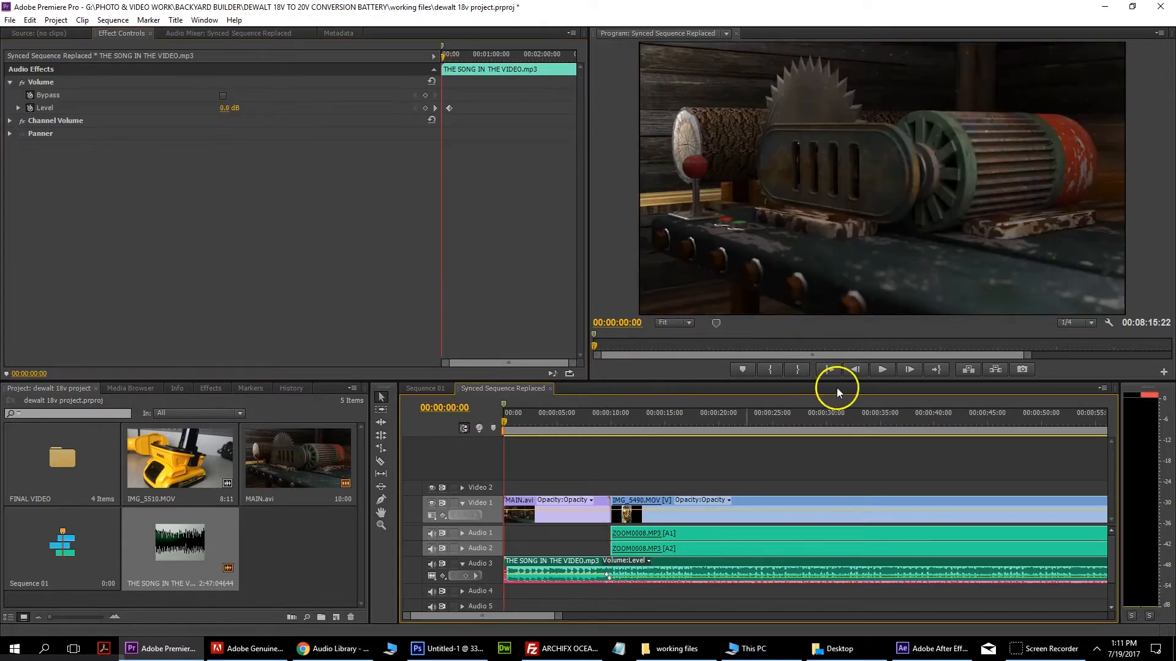
click(879, 368)
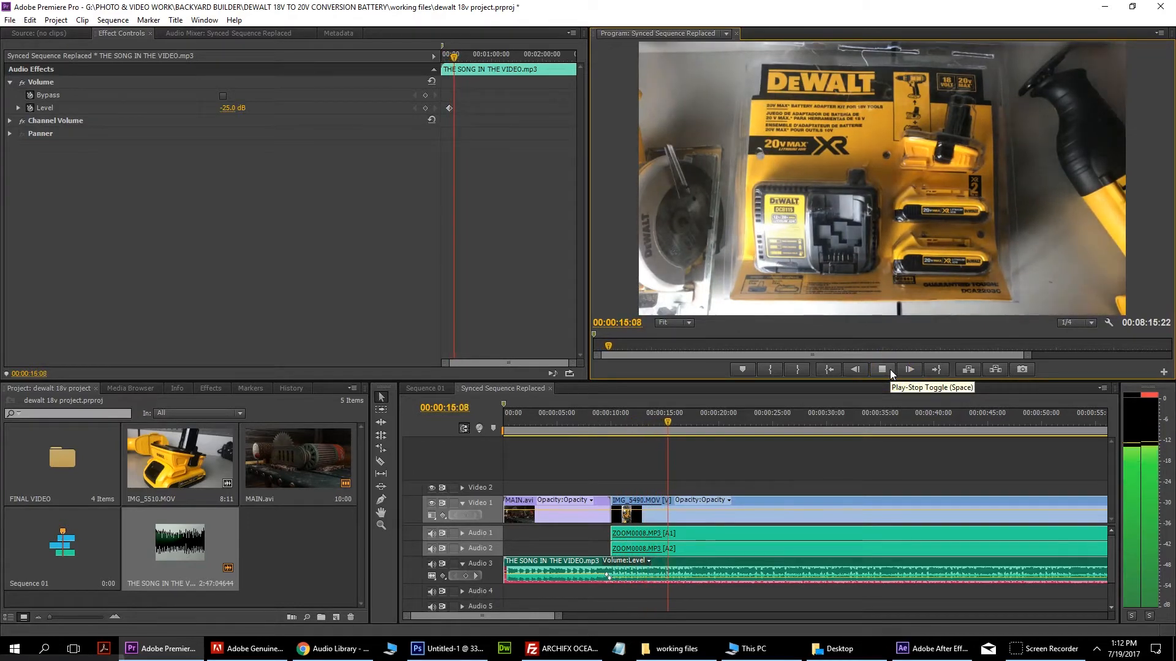
click(882, 369)
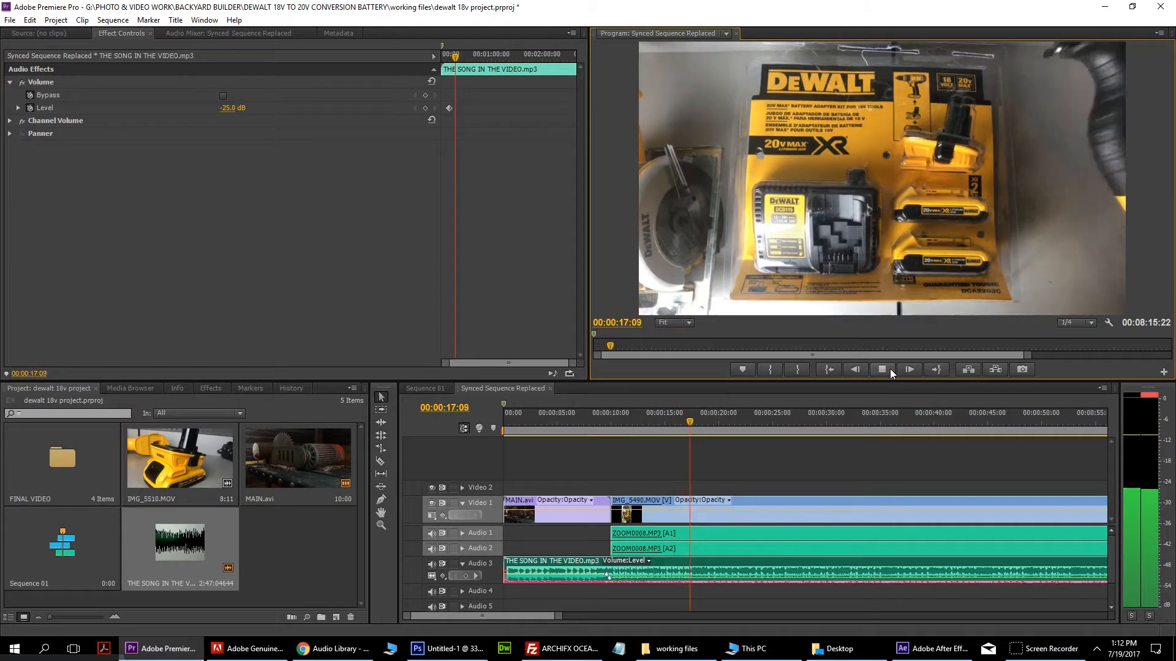
Step: Add a volume Level keyframe to the song at 00:00:17:20 and set it to -35 dB
click(702, 569)
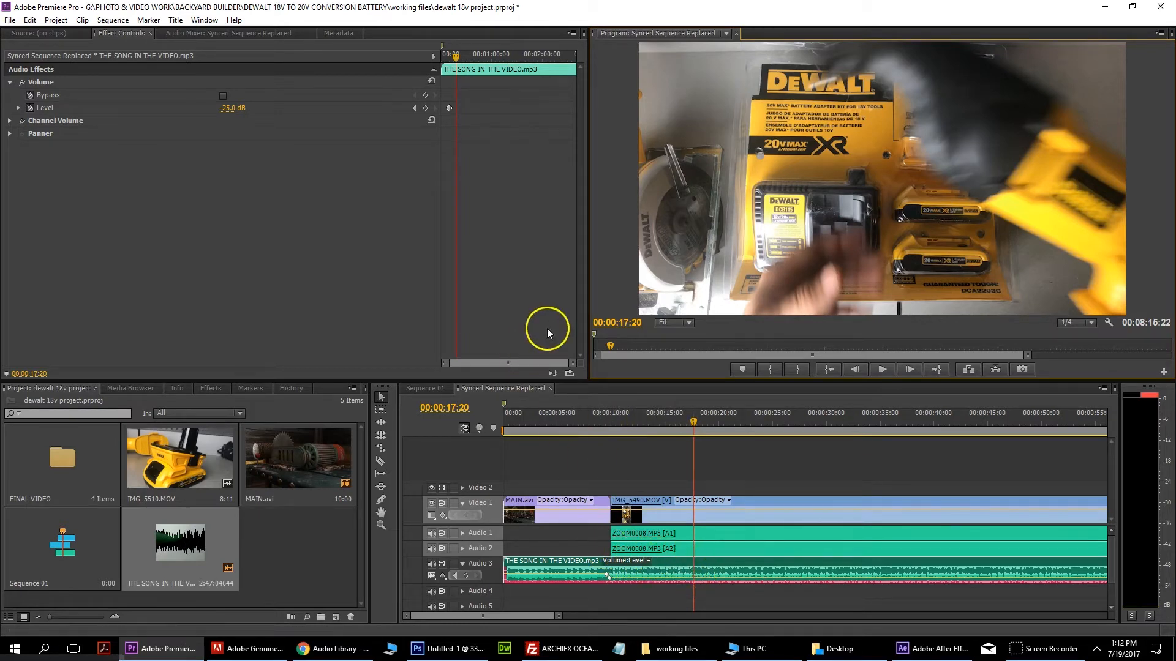
click(426, 107)
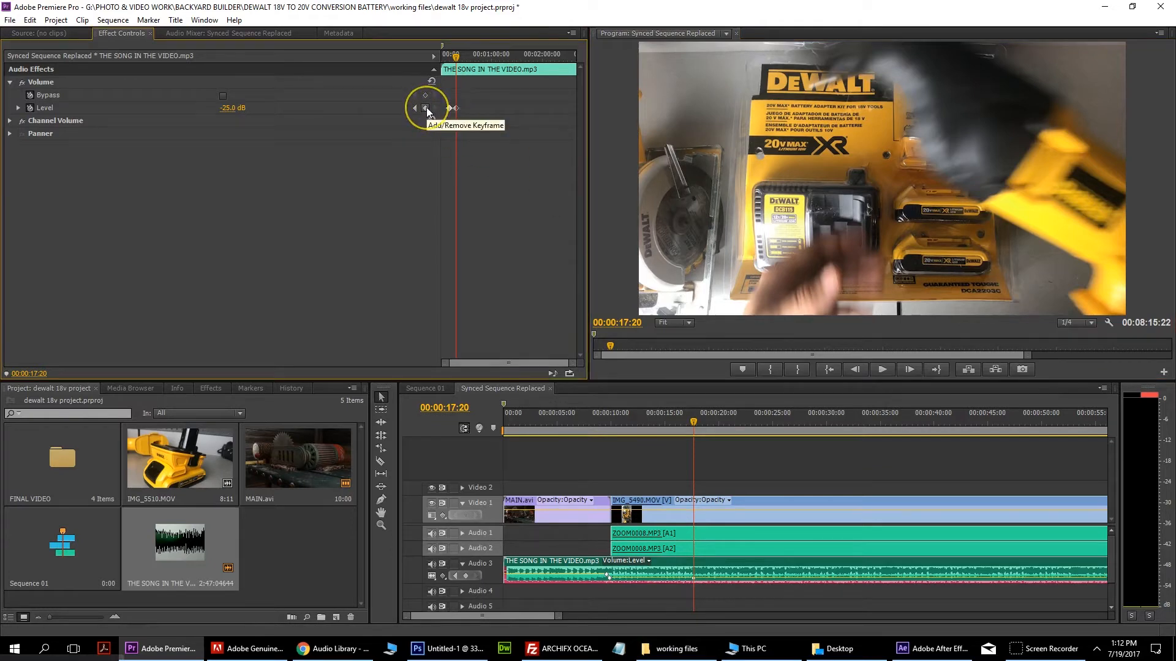
click(231, 108)
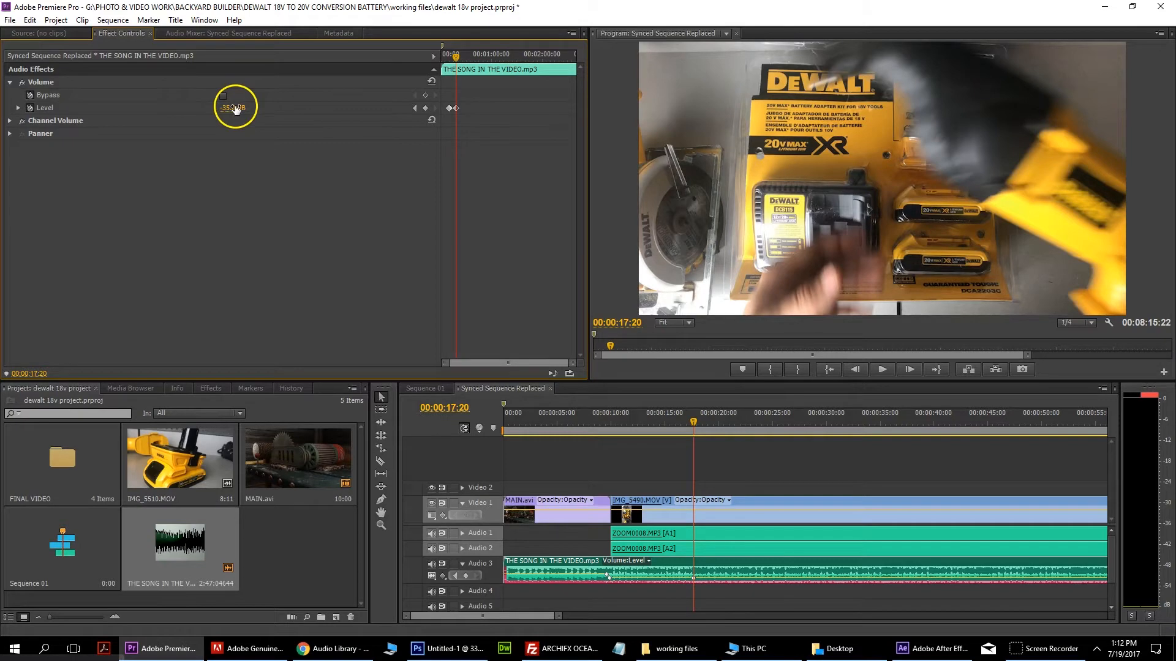
Step: Replay the music transition from near the intro's end, and stop at 00:00:22:15
drag(696, 424, 604, 428)
click(882, 370)
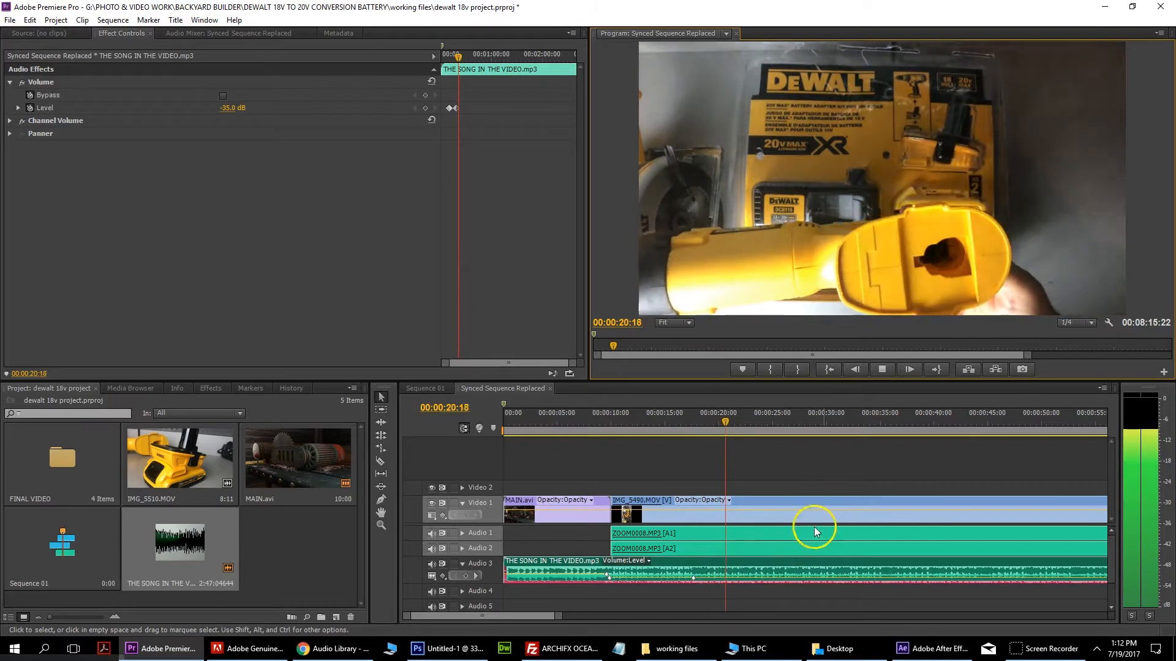
click(887, 370)
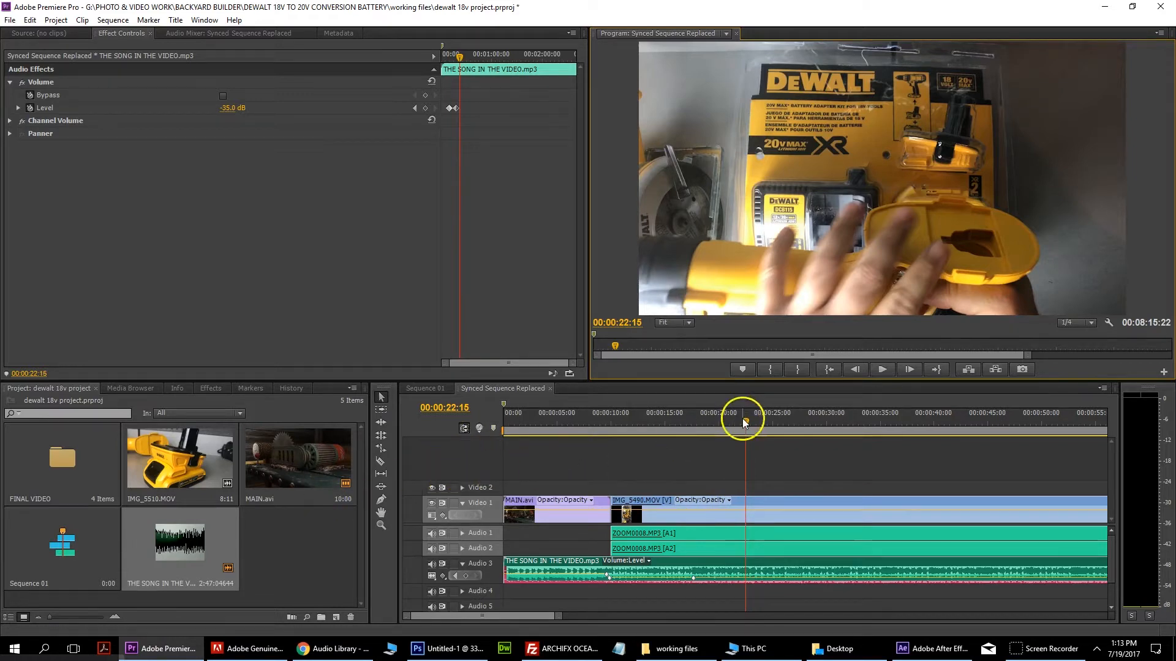
Step: Look through the clips in the DeWalt project's VIDEOS folder in File Explorer, and return to Premiere Pro
drag(557, 621, 761, 614)
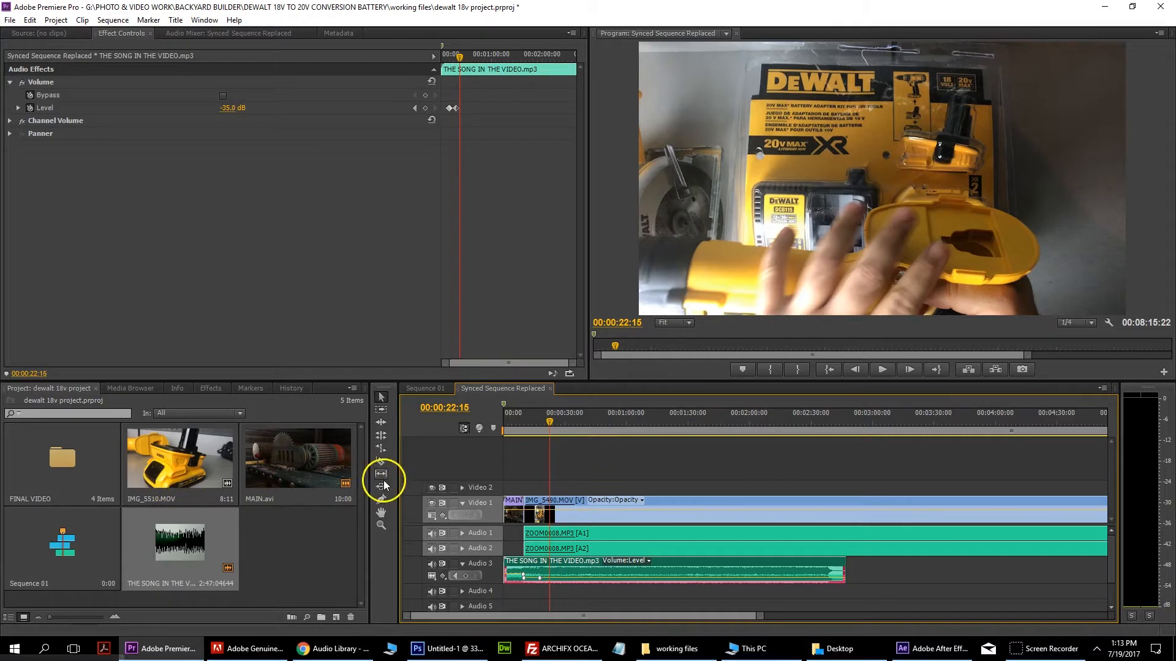
click(662, 650)
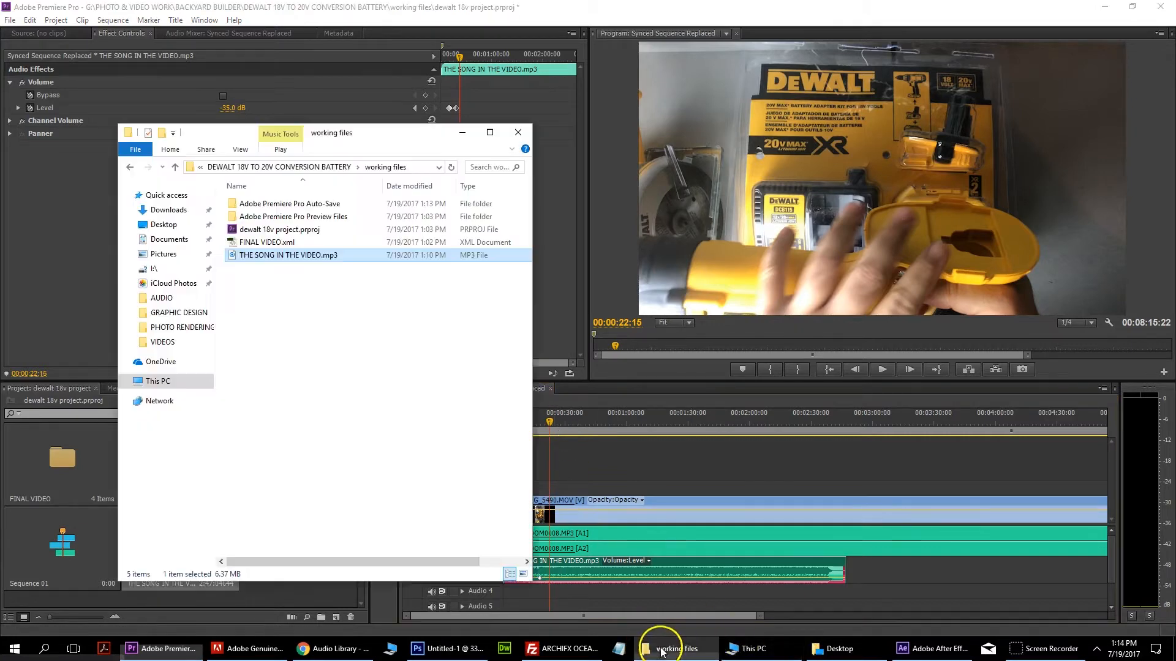
click(333, 169)
double_click(251, 229)
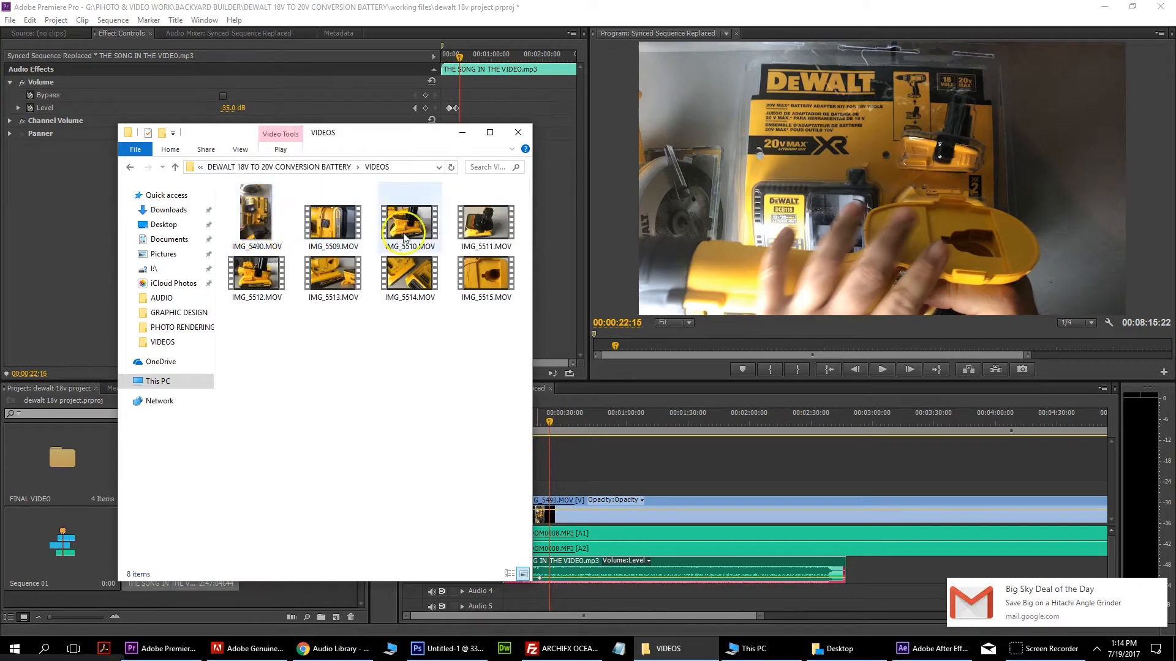
drag(533, 303, 690, 316)
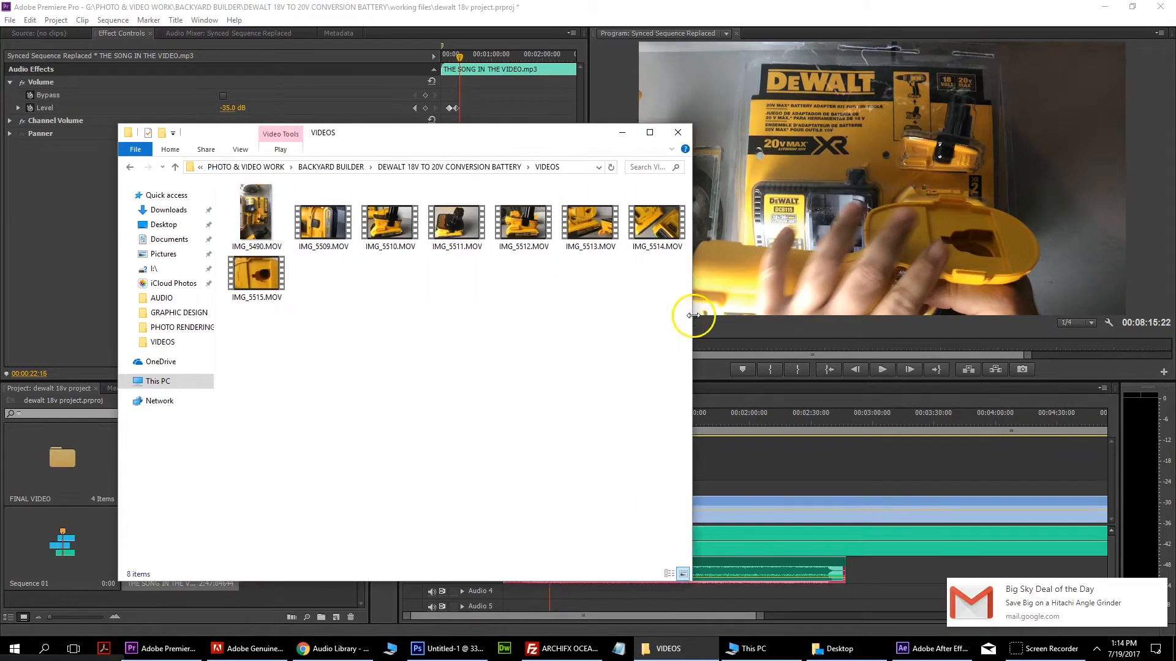
drag(696, 325, 781, 325)
click(333, 228)
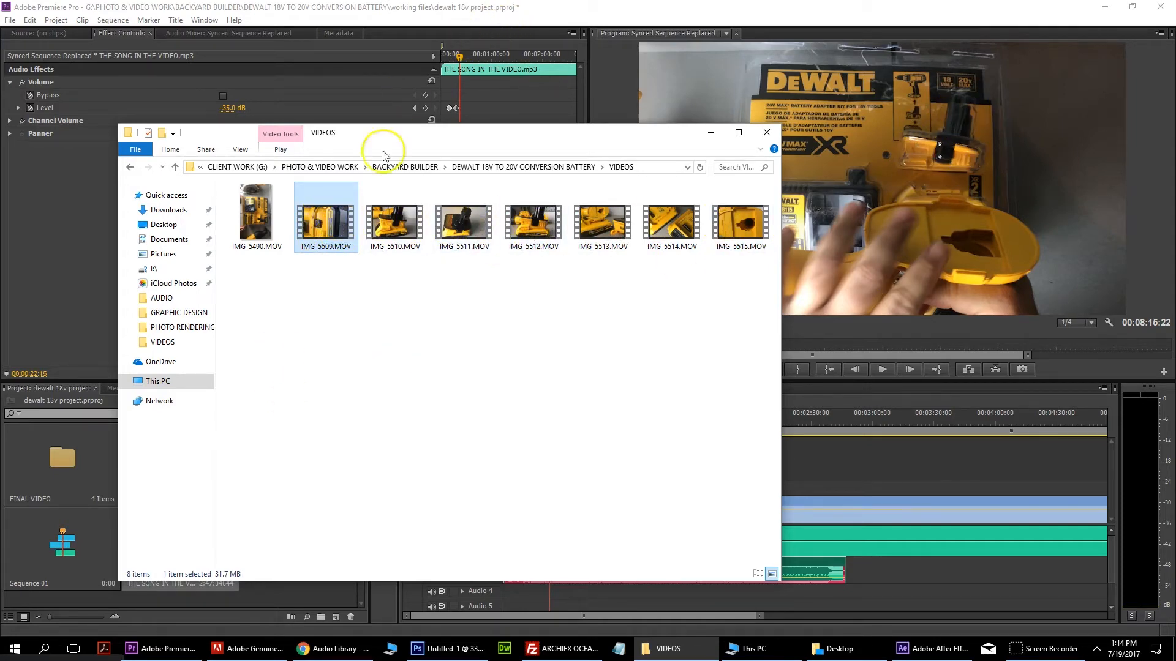
drag(780, 320, 462, 331)
click(568, 612)
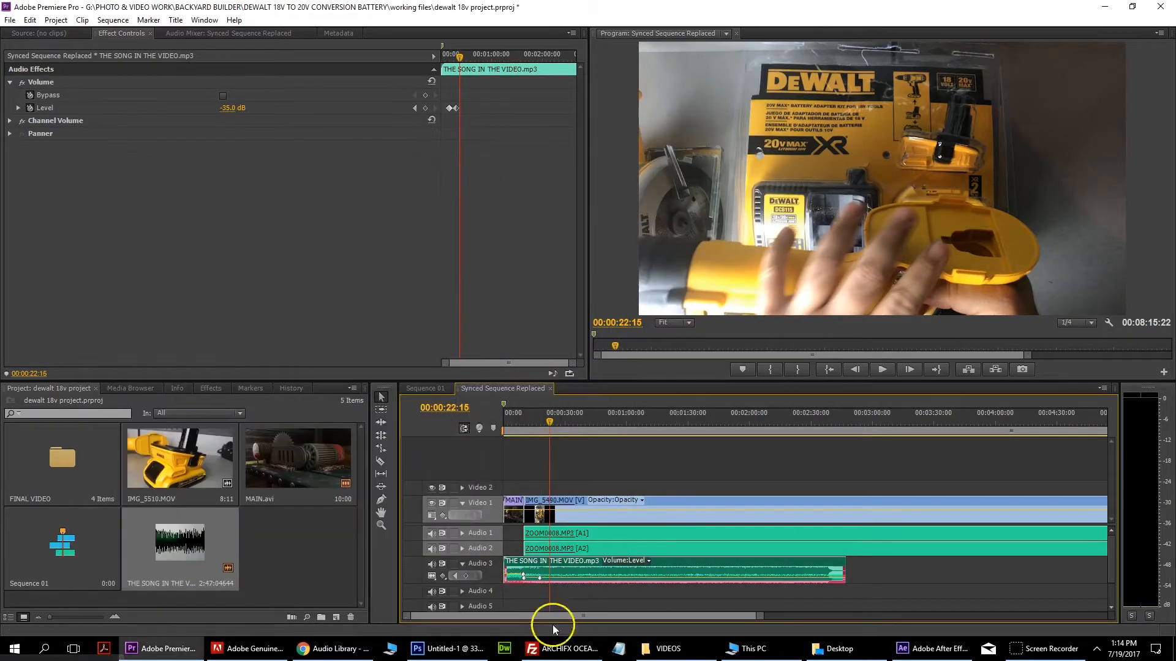
Step: Play IMG_5490.MOV from 00:00:10:05 to find where a close-up of the tool's battery socket fits, stopping at 00:00:22:17
mouse_move(545, 427)
mouse_down()
mouse_move(550, 414)
mouse_move(524, 417)
mouse_up()
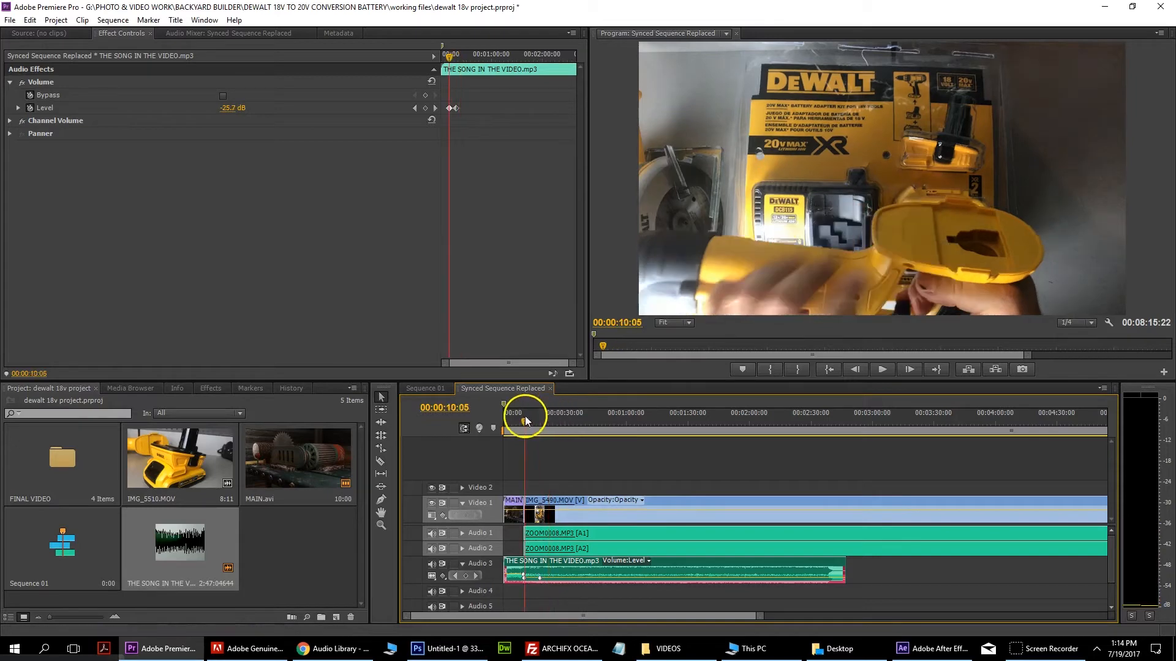
click(882, 369)
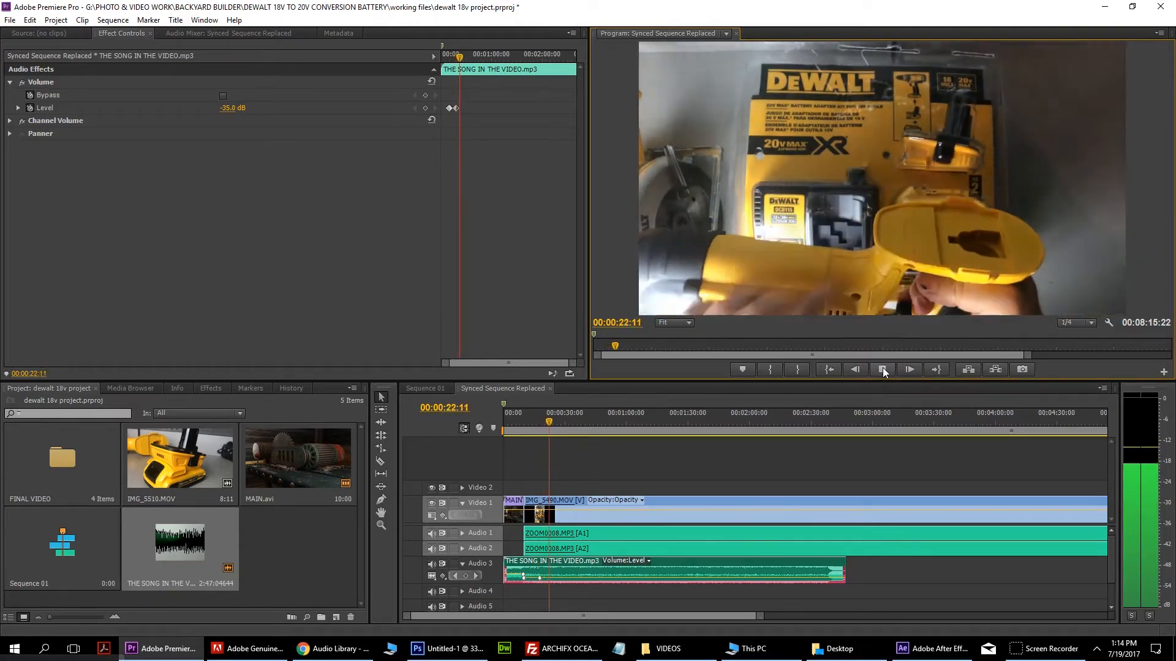
click(883, 369)
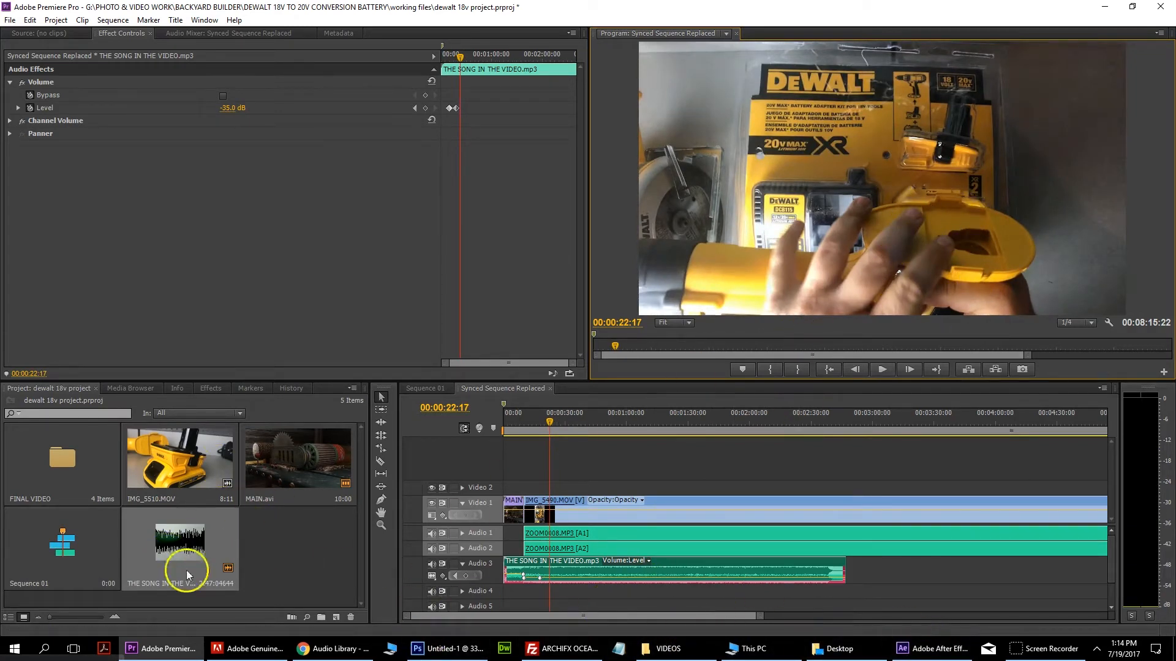
Step: Import IMG_5515.MOV from the VIDEOS folder in File Explorer into the Premiere Pro project and open it in the Source monitor
click(668, 649)
drag(341, 324, 354, 350)
drag(356, 130, 476, 85)
drag(464, 282, 232, 558)
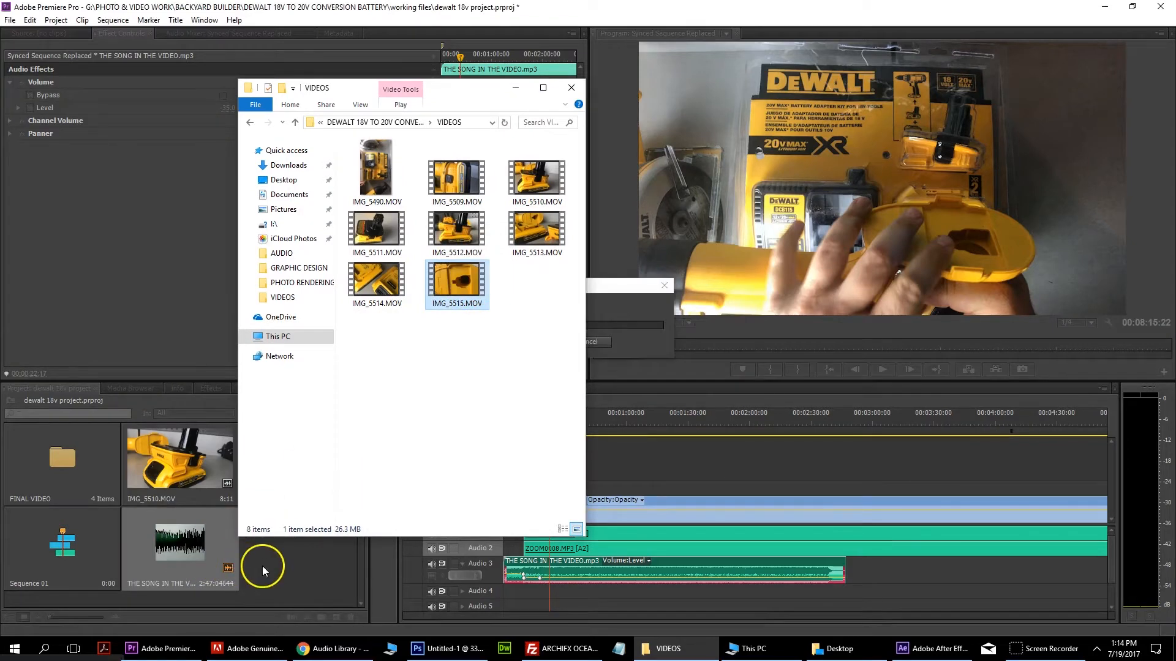
double_click(276, 553)
click(424, 103)
click(289, 553)
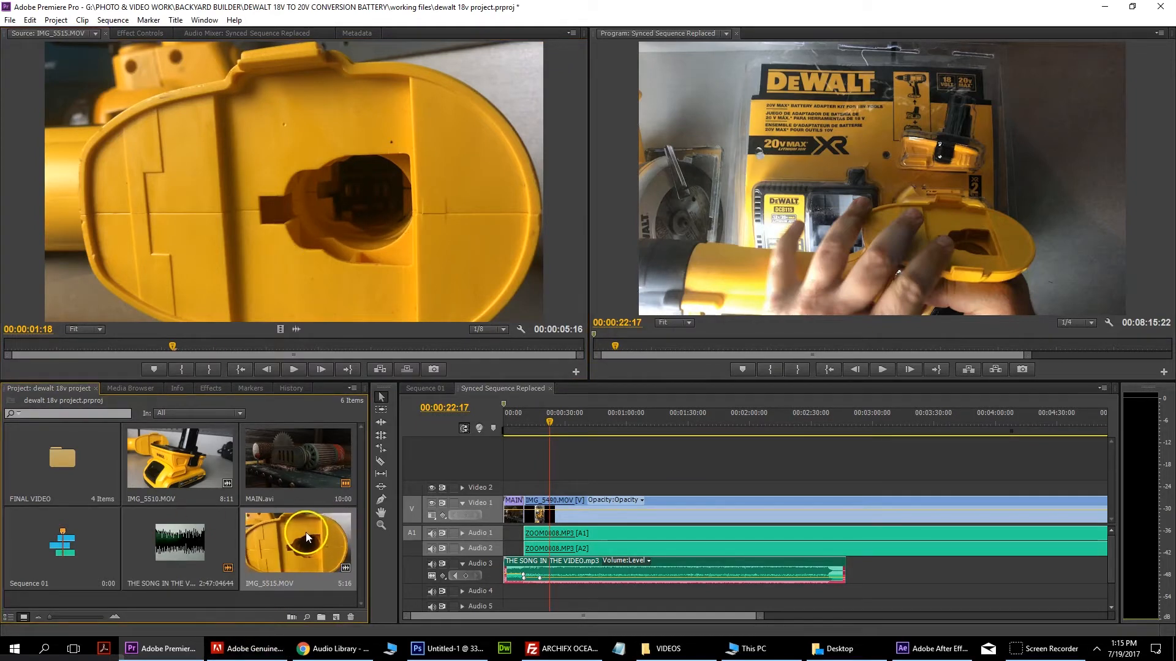
drag(320, 547, 359, 532)
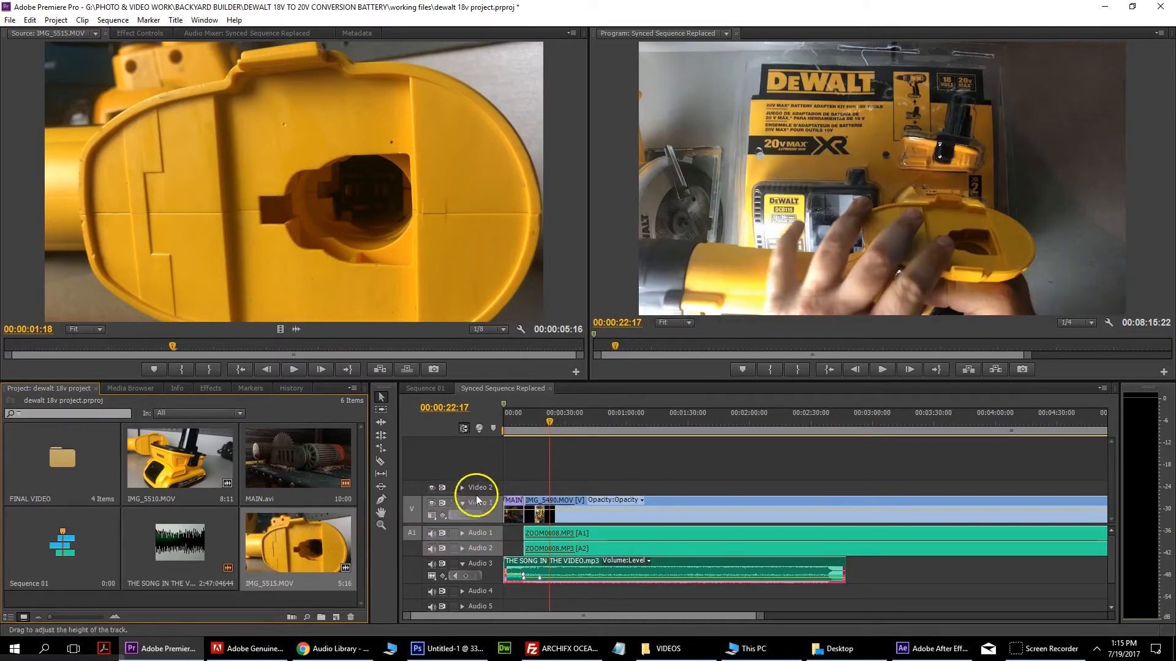
click(404, 514)
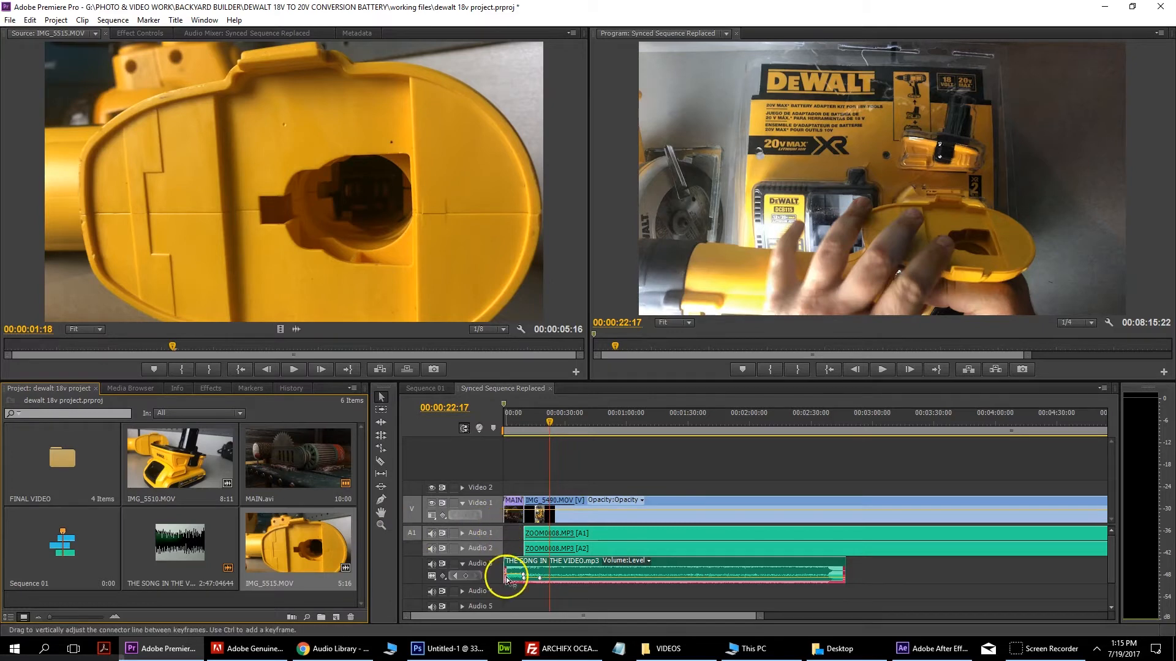
Step: Add three more video tracks above Video 2 in the Synced Sequence Replaced timeline
drag(287, 545, 347, 500)
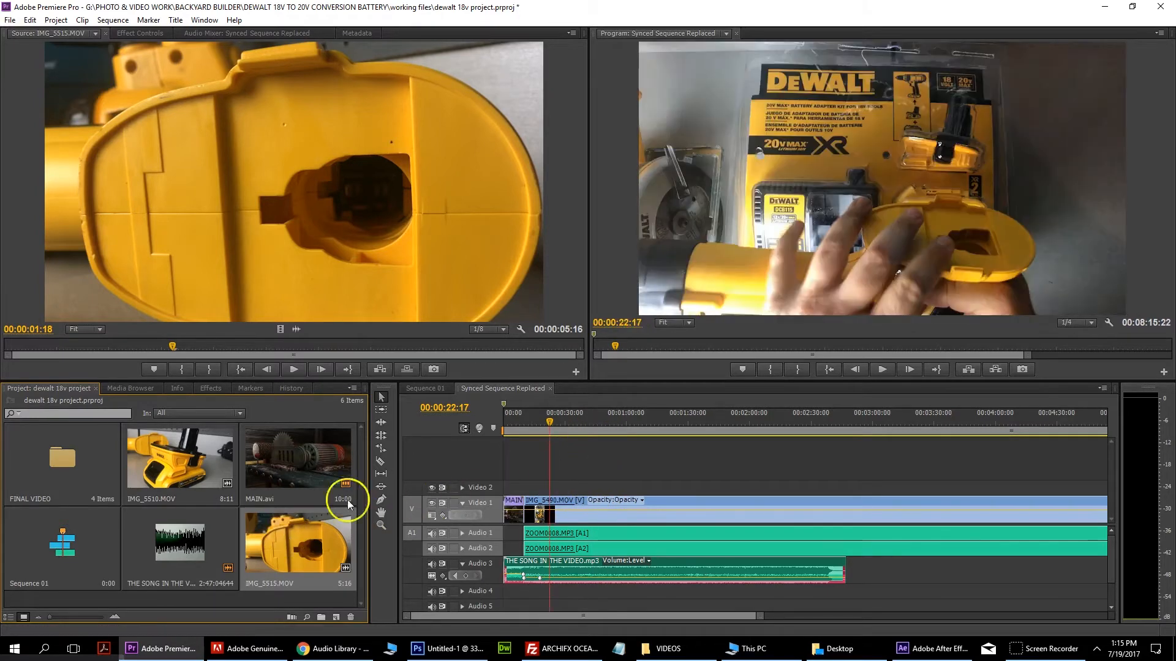
right_click(494, 492)
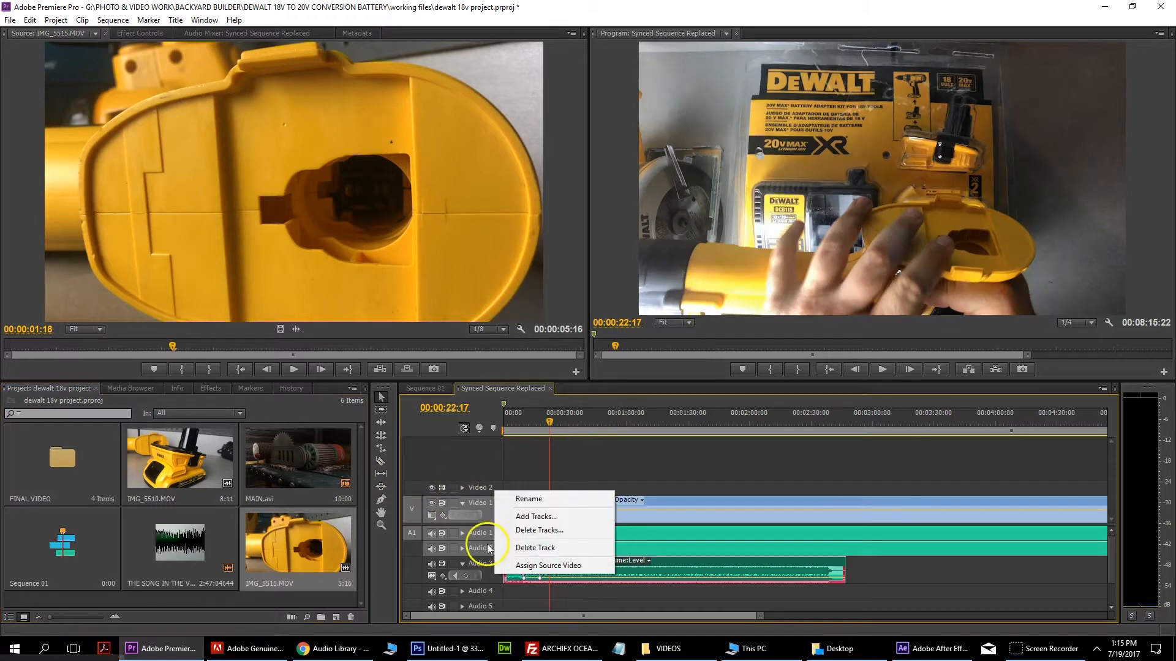
click(518, 515)
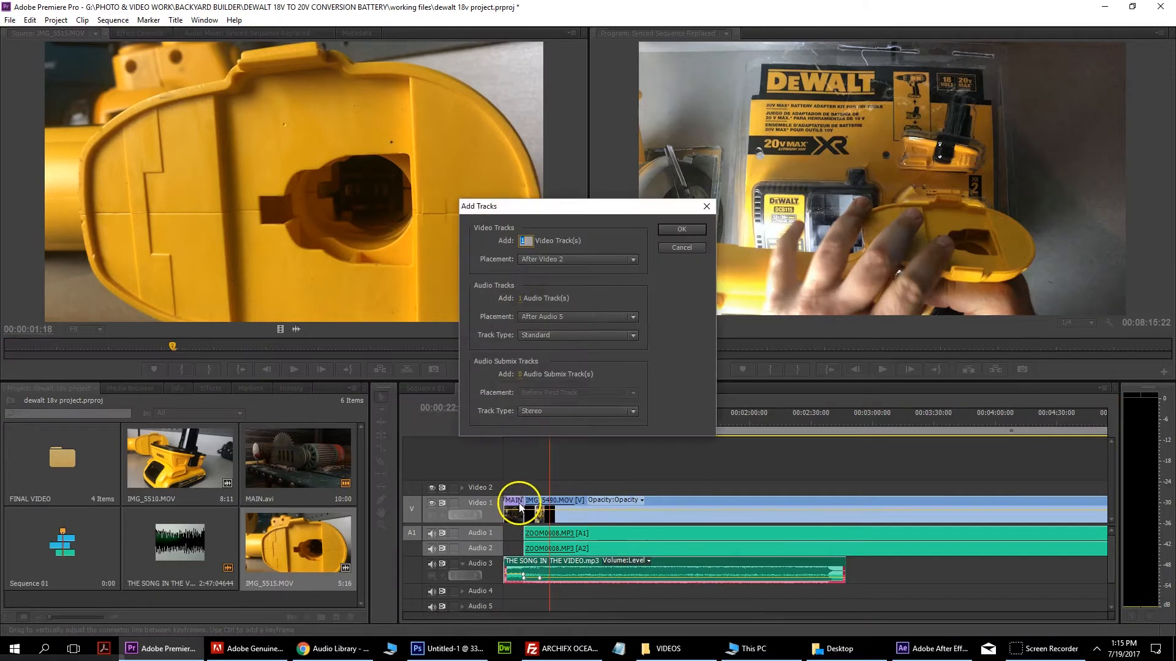
text(3)
key(Return)
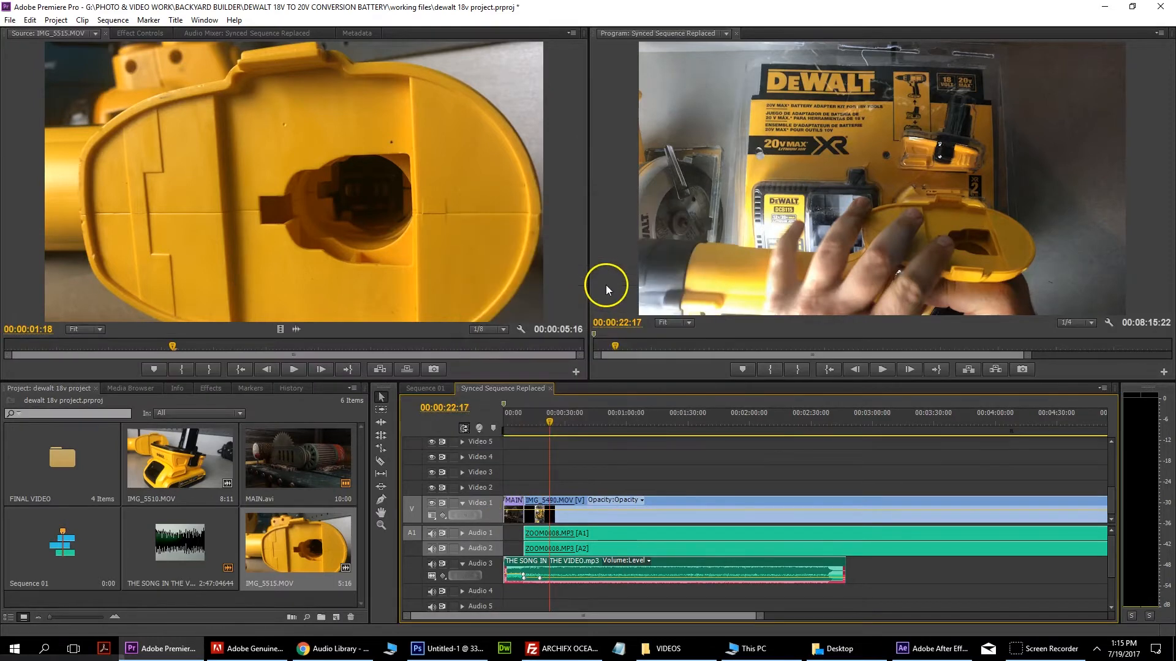
drag(332, 550, 560, 447)
click(582, 420)
key(ctrl+z)
key(ctrl+z)
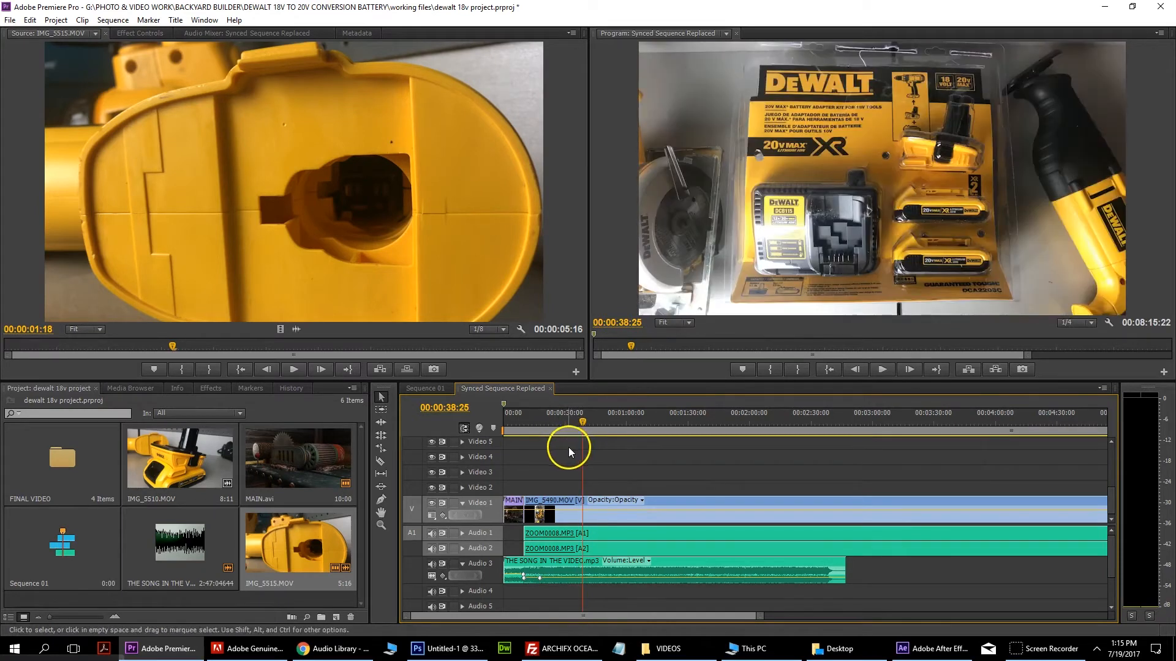
Step: Place only the video of IMG_5515.MOV on Video 2 at about 00:00:22
click(281, 330)
drag(281, 332, 548, 484)
Step: Play the sequence from 00:00:08:20 and again from 00:00:21:24 to check the close-up's placement, stopping at 00:00:29:07
drag(565, 419, 523, 427)
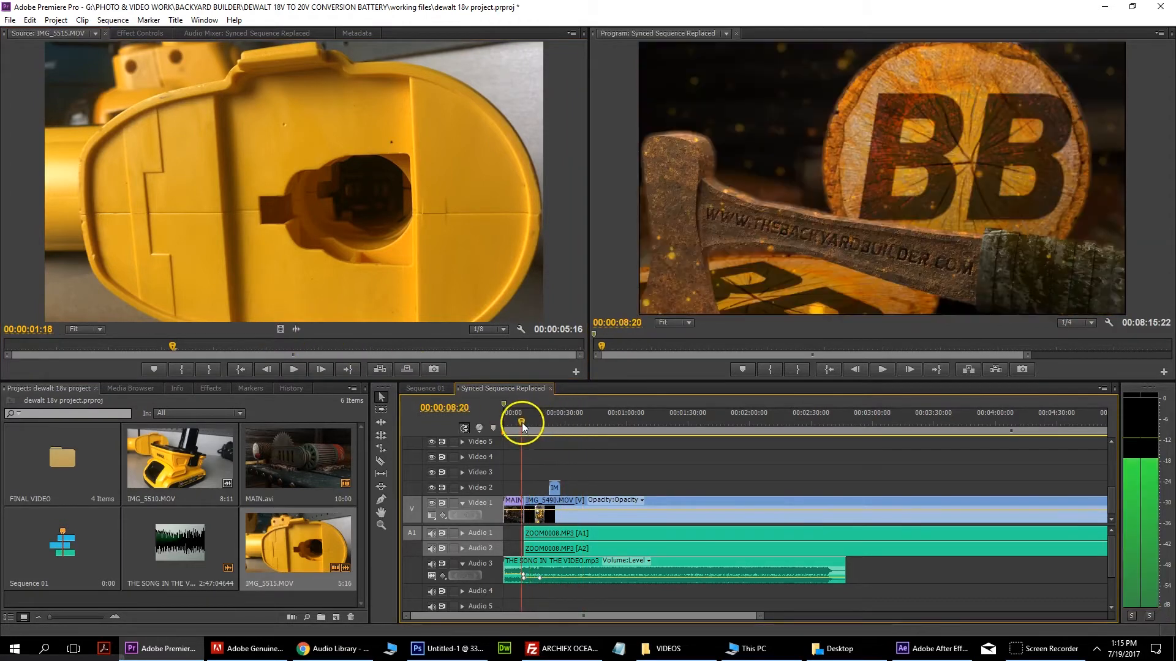
click(882, 369)
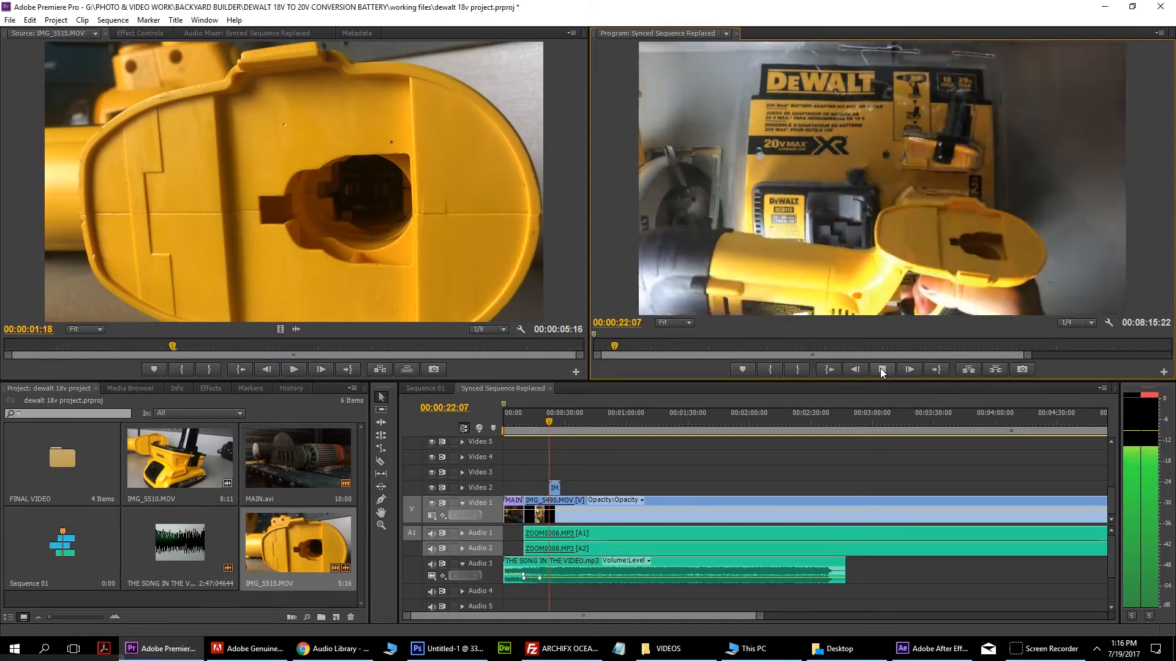
click(881, 369)
click(749, 68)
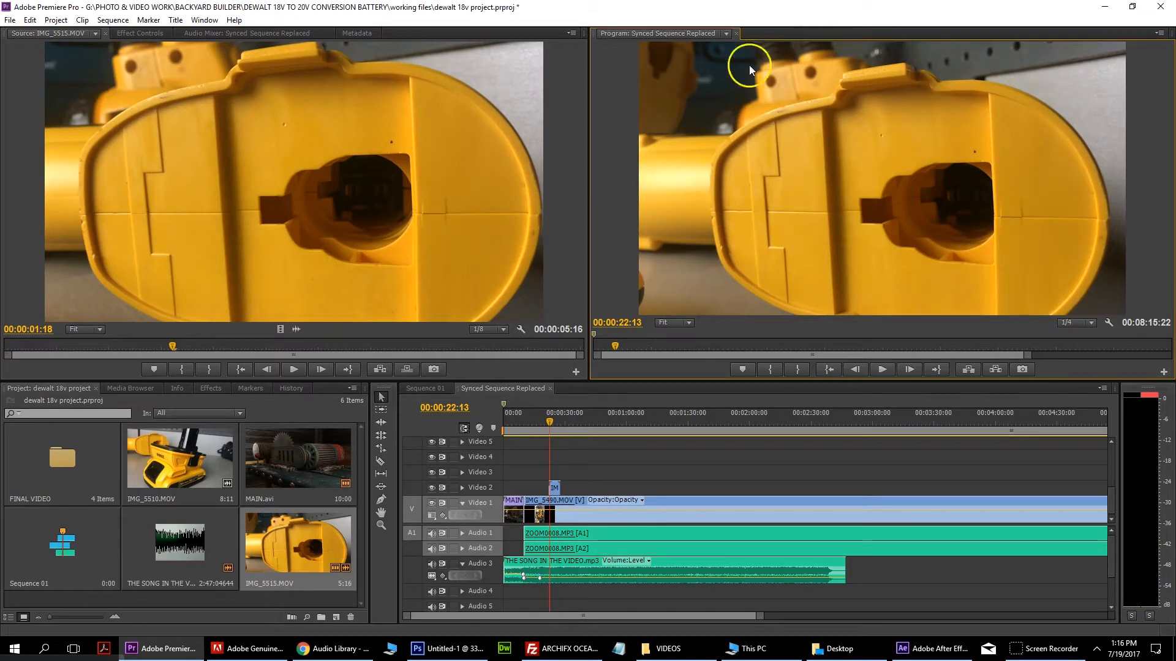
click(546, 421)
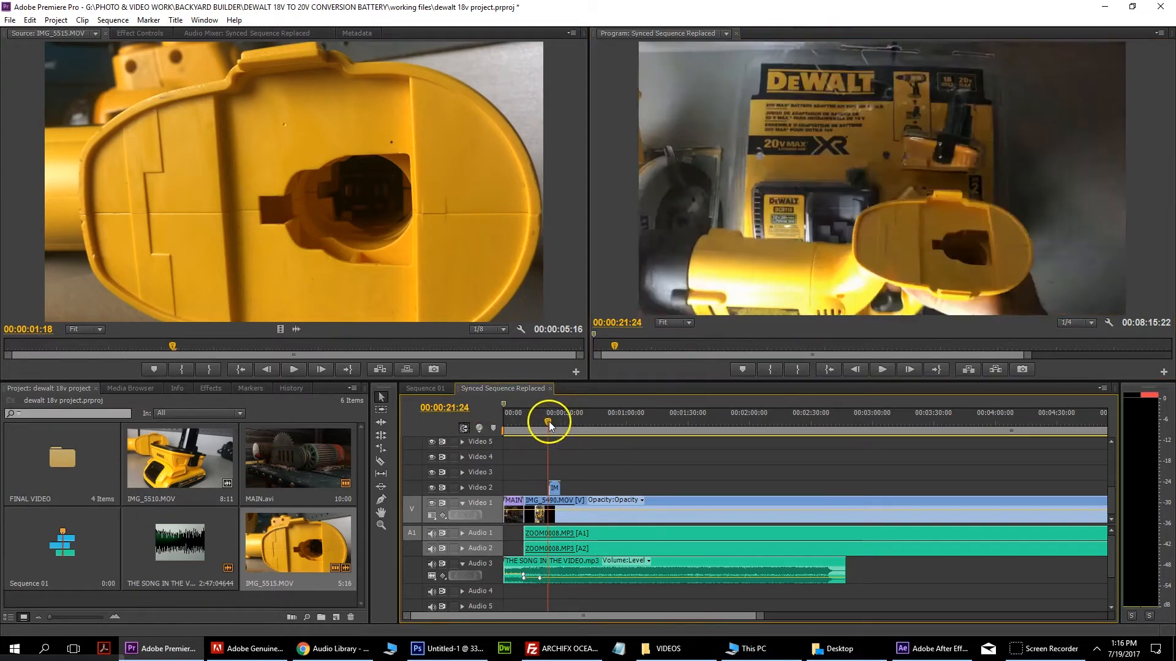
click(887, 365)
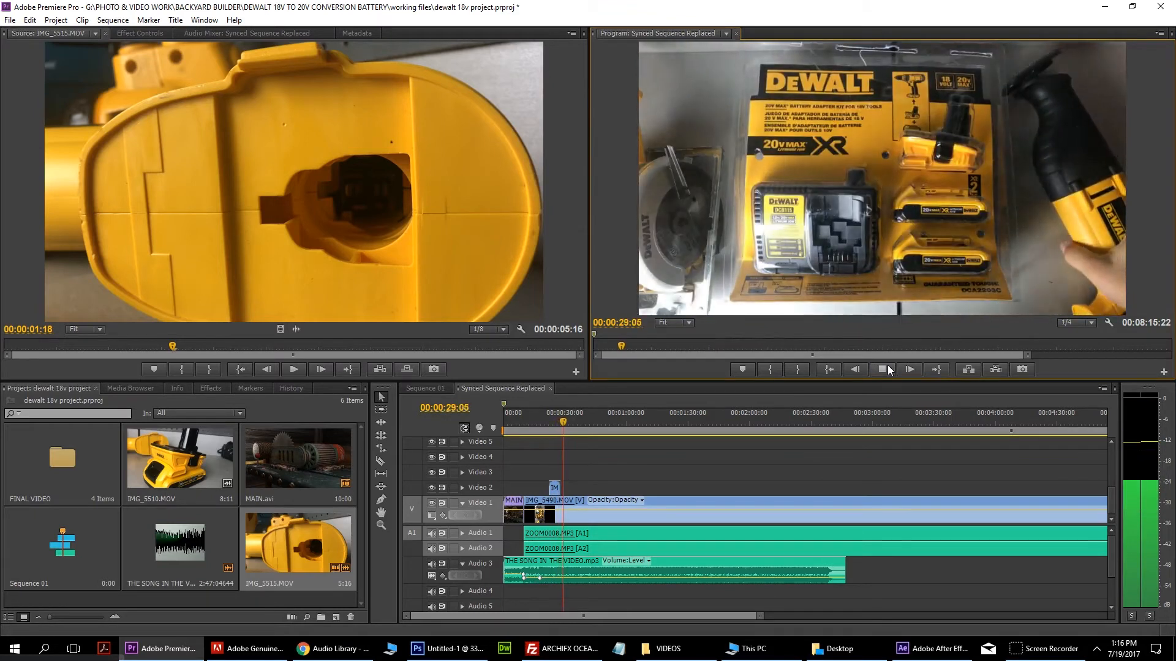
click(883, 369)
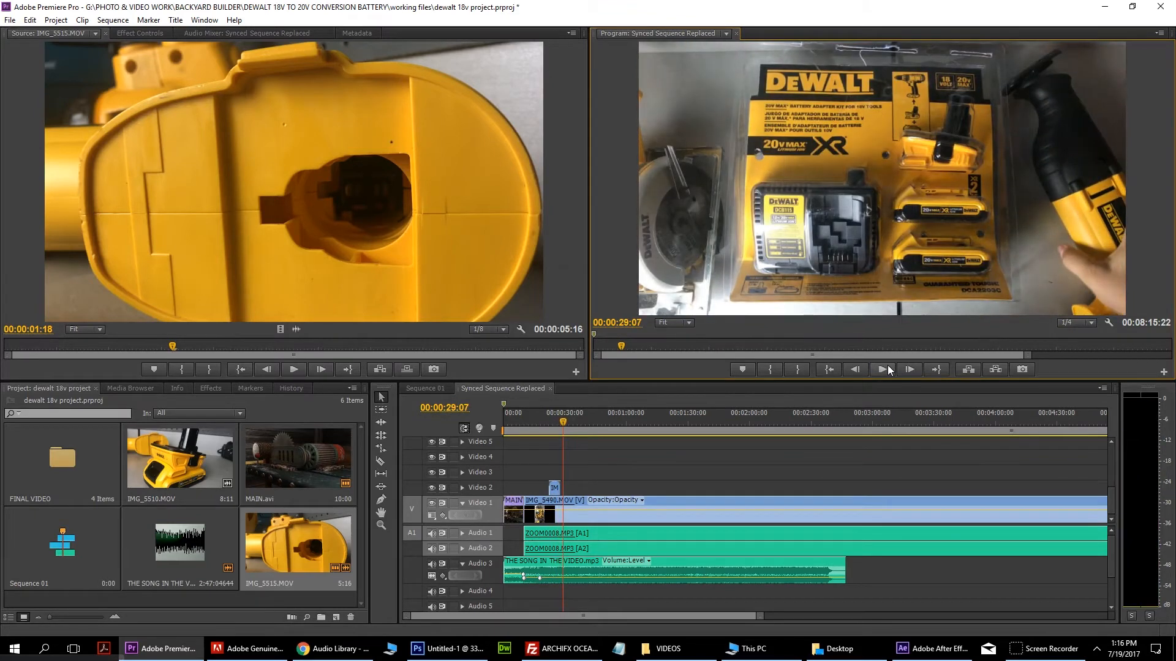
Step: Add a Cross Dissolve to the start and end of the IMG_5515.MOV clip on Video 2, and shorten both transitions
click(219, 390)
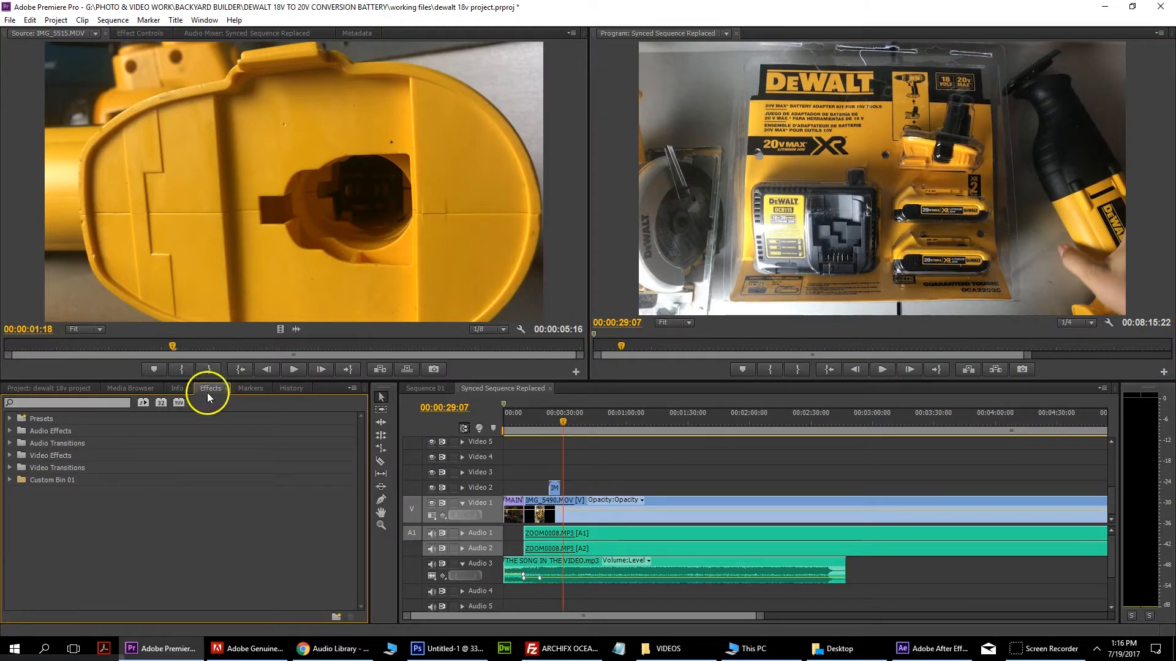
click(9, 468)
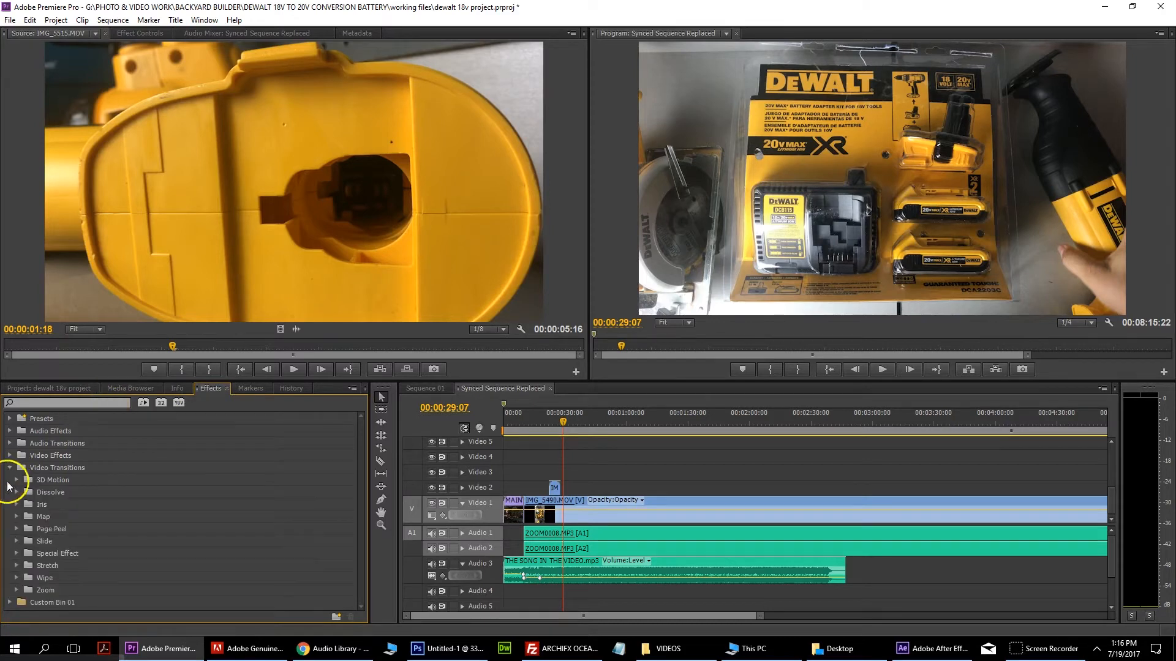
click(16, 492)
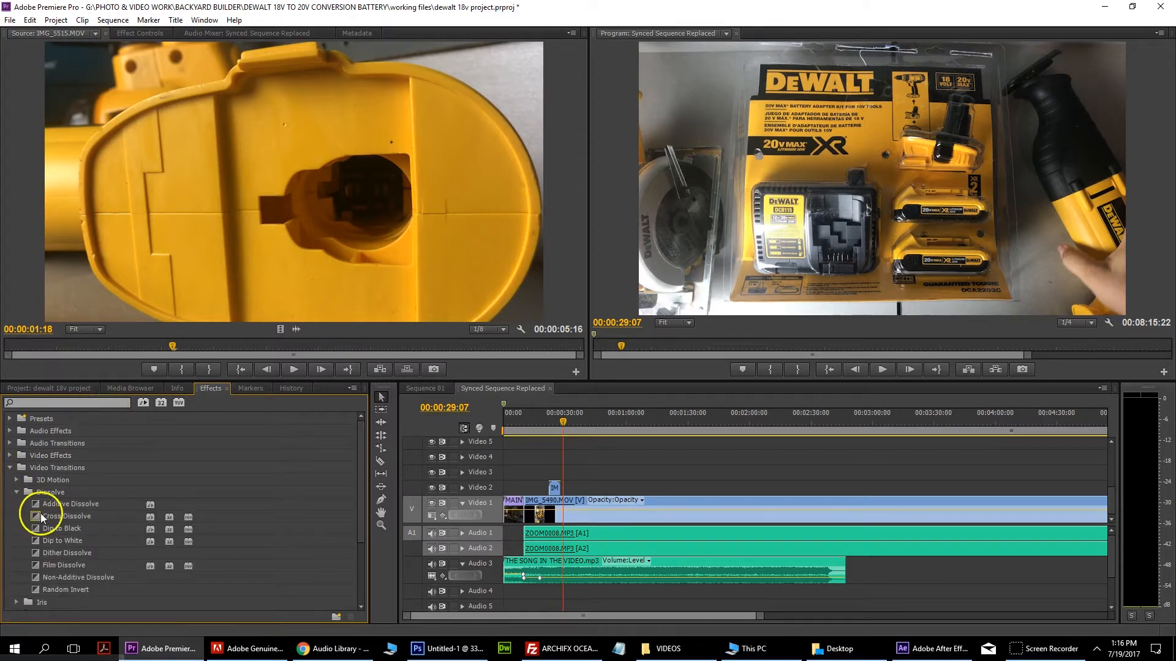
click(47, 517)
drag(47, 517, 550, 490)
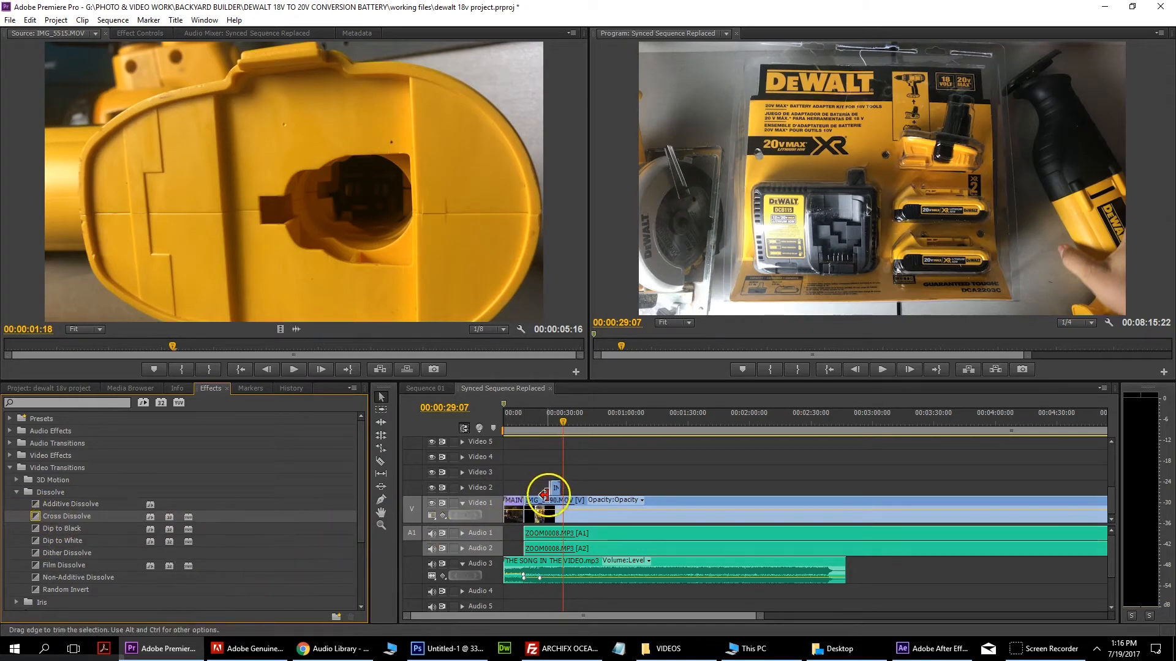
drag(764, 616, 626, 613)
drag(30, 516, 756, 490)
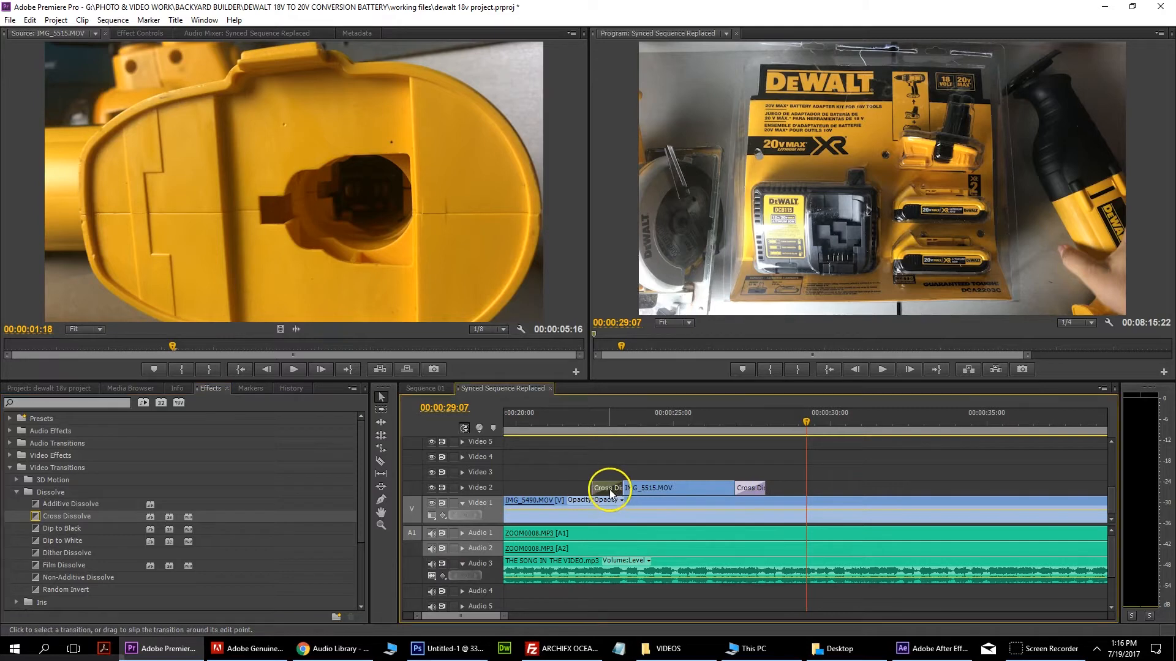
drag(608, 490, 604, 488)
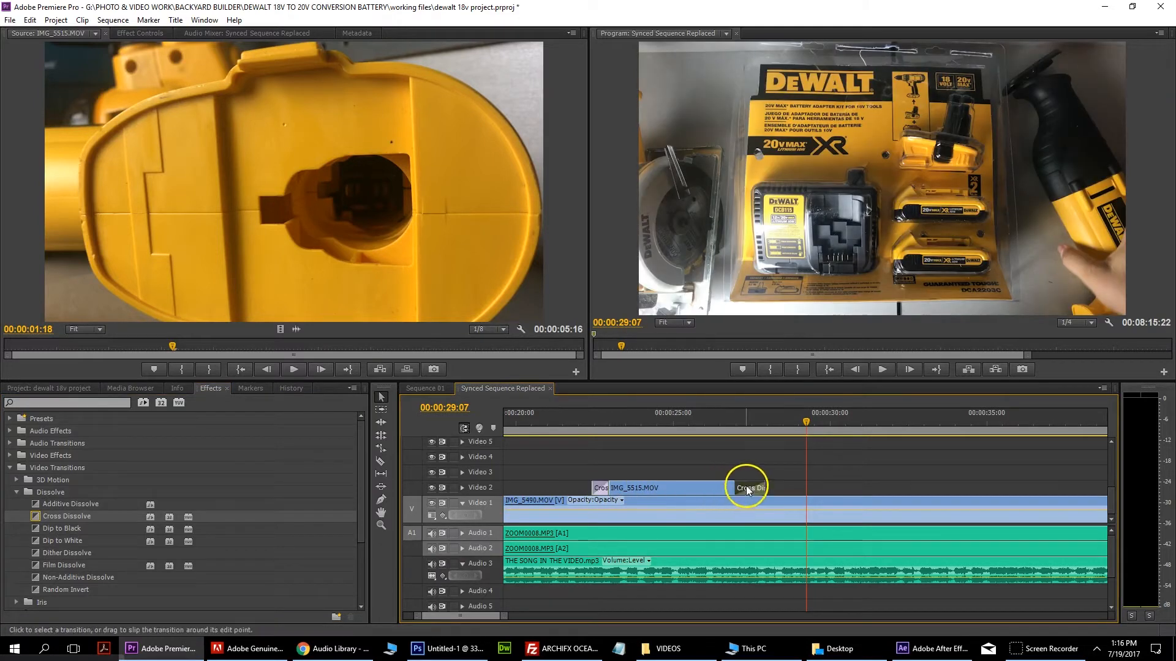
drag(744, 486, 757, 487)
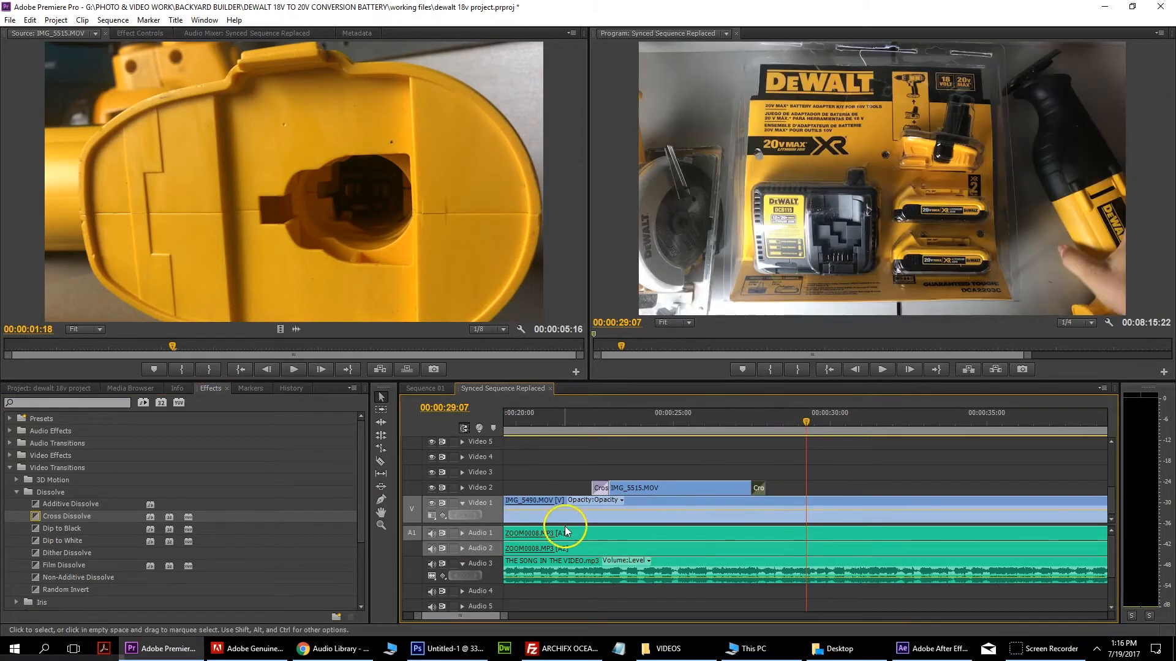
Step: Play the close-up with its dissolves from shortly before the clip, replay it, and stop at 00:00:25:14
click(537, 419)
click(881, 369)
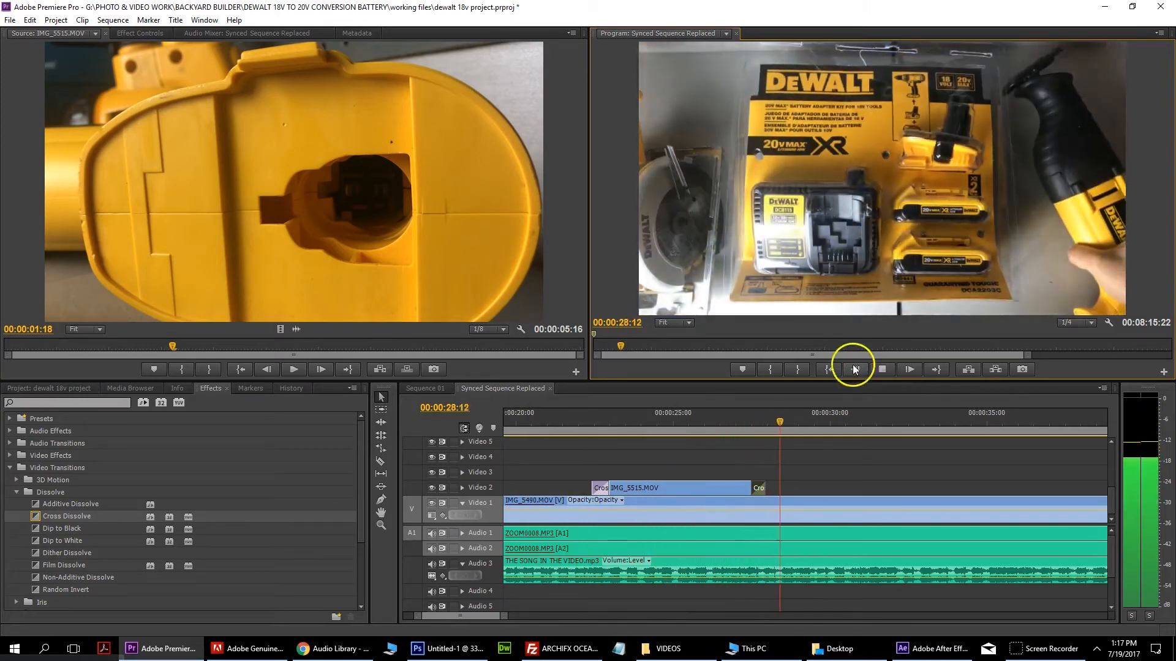
click(882, 369)
drag(775, 425, 582, 422)
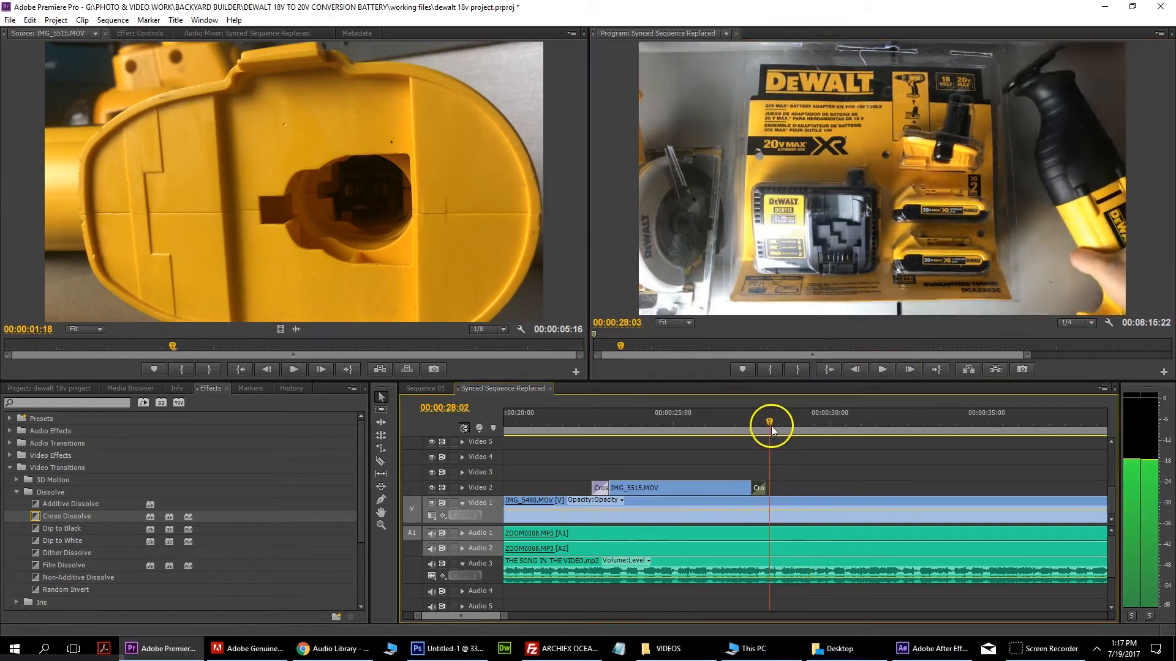
click(880, 369)
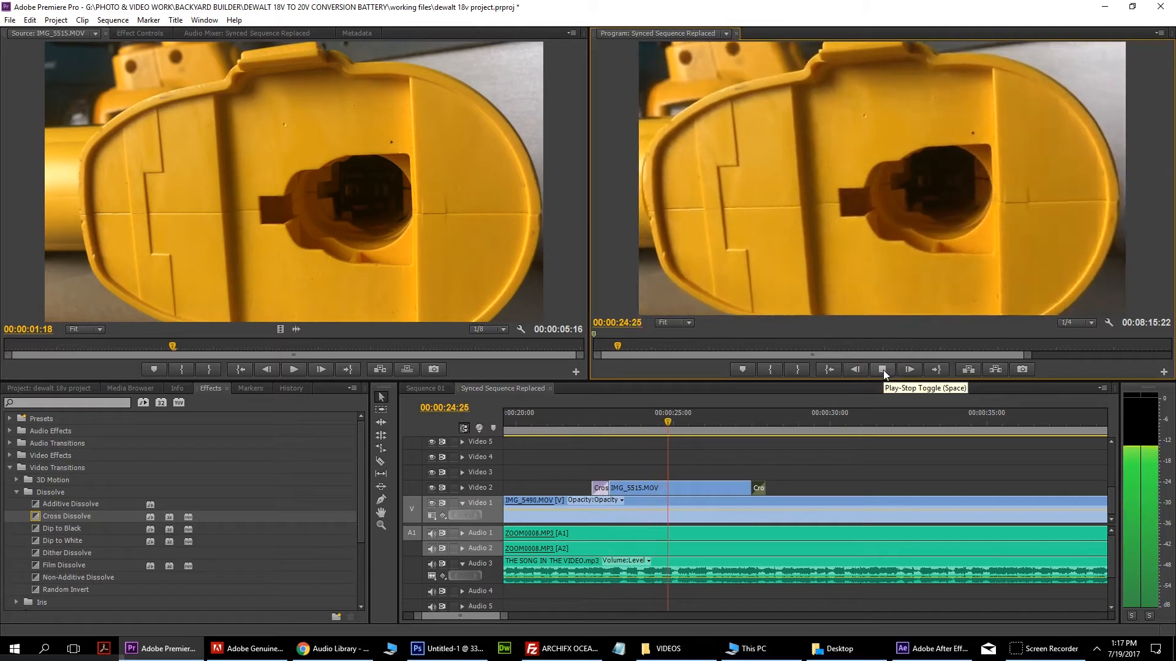
click(878, 131)
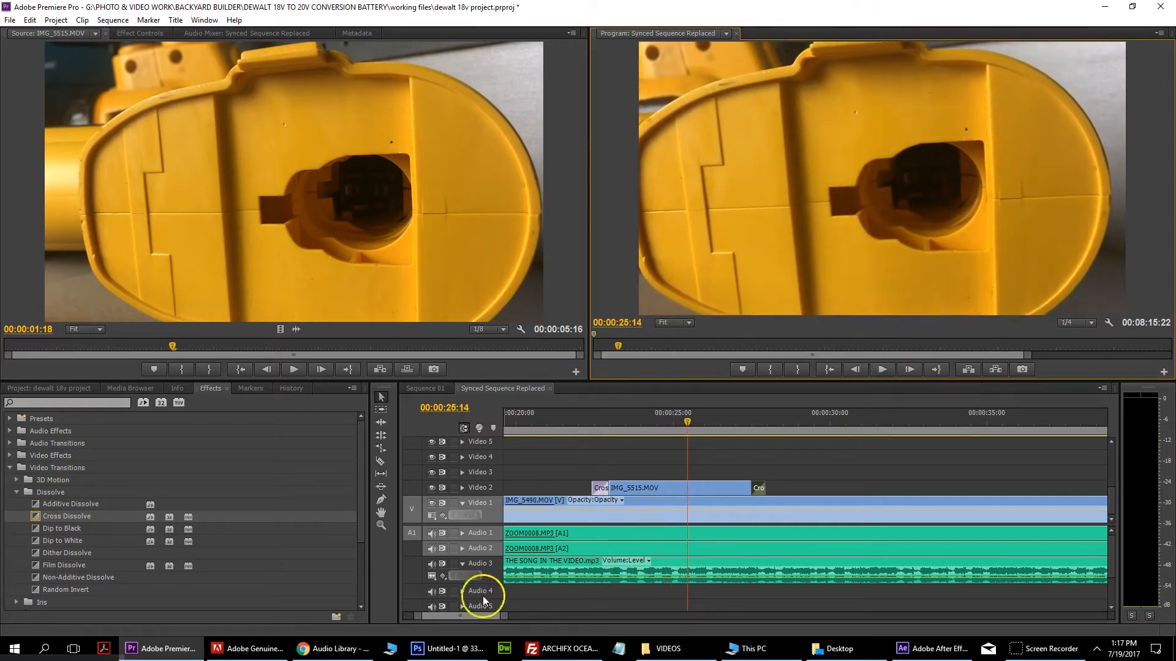
Step: Apply the Warp Stabilizer effect to the IMG_5515.MOV clip on Video 2 and show its effect settings
click(78, 403)
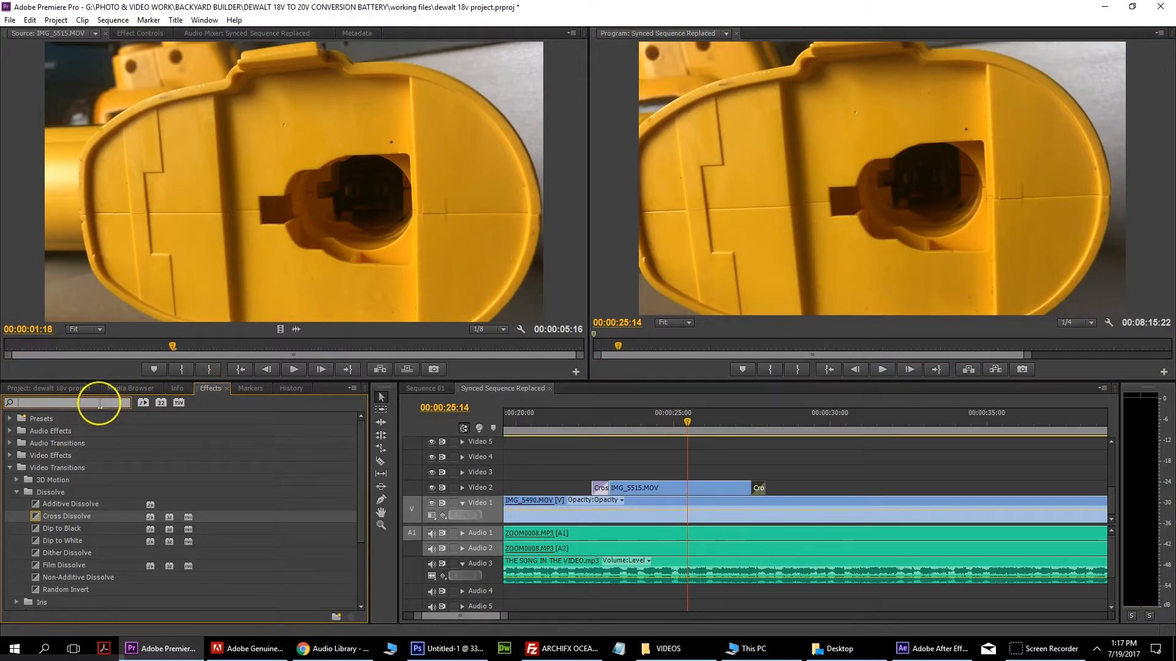
text(stab)
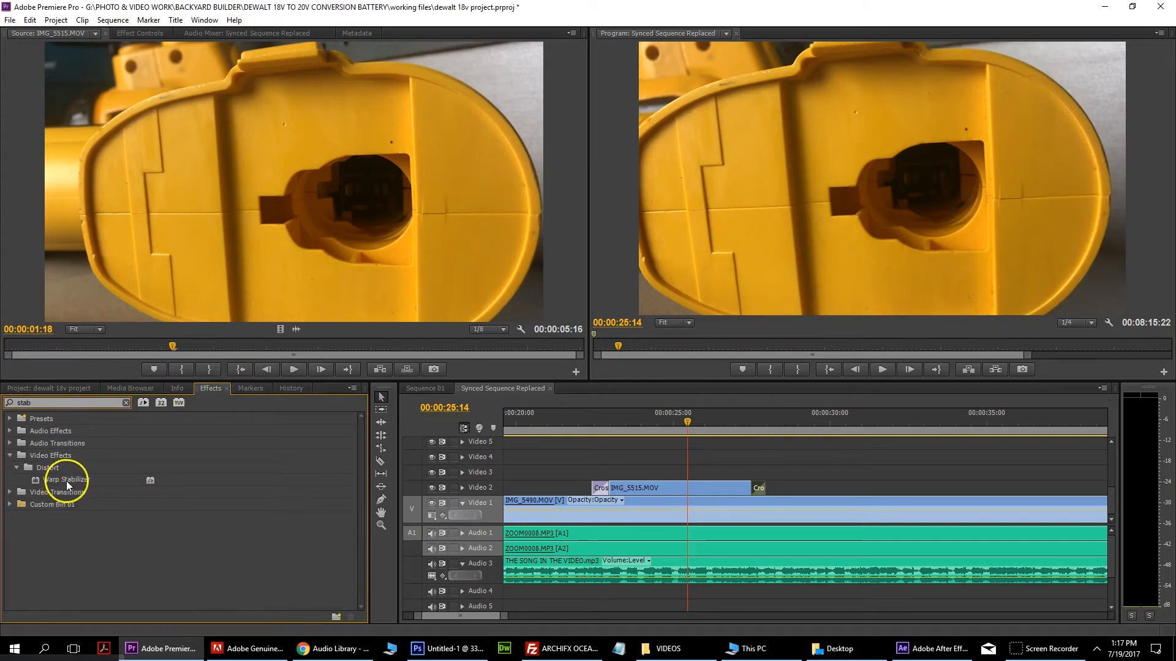
click(39, 481)
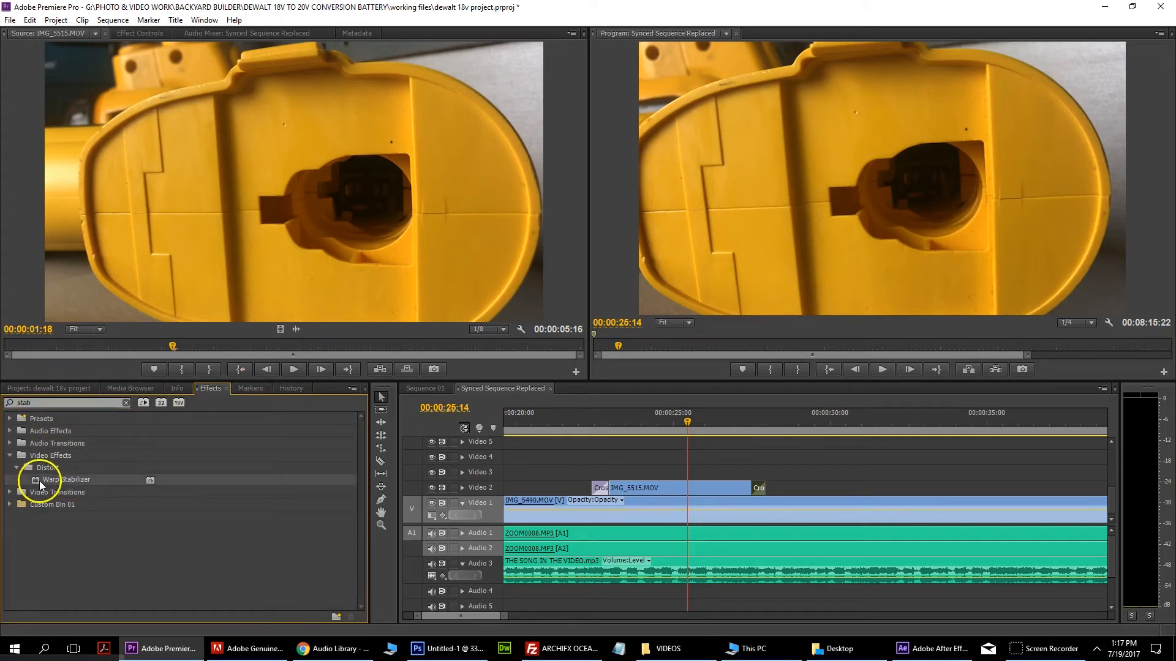
drag(38, 479, 665, 485)
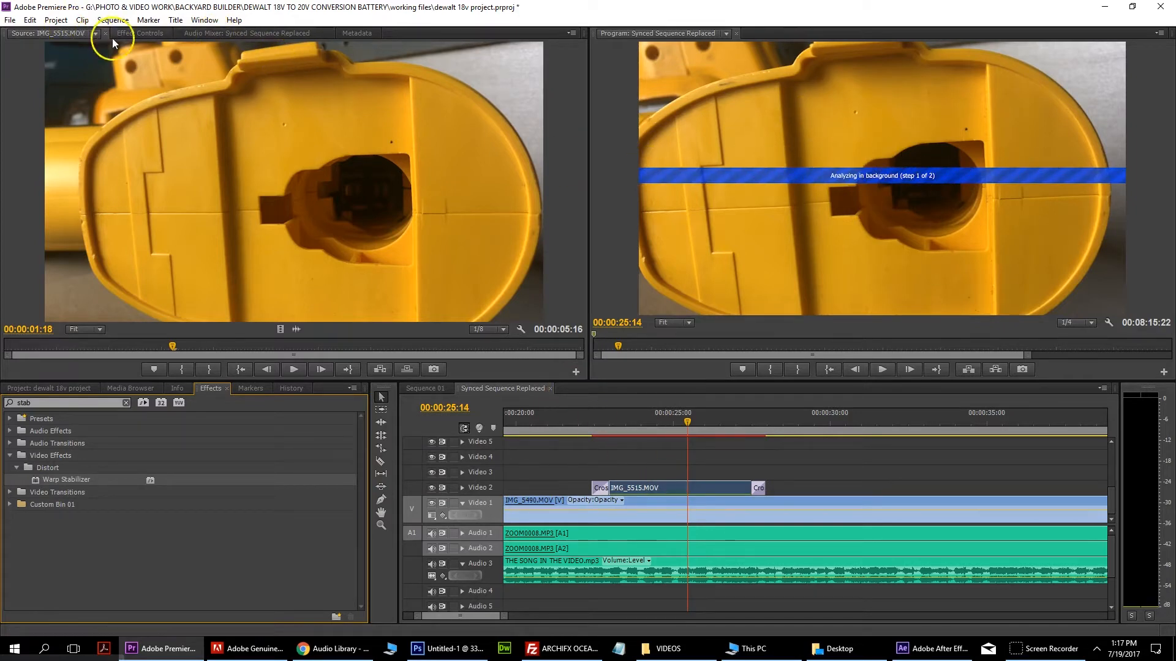
click(130, 33)
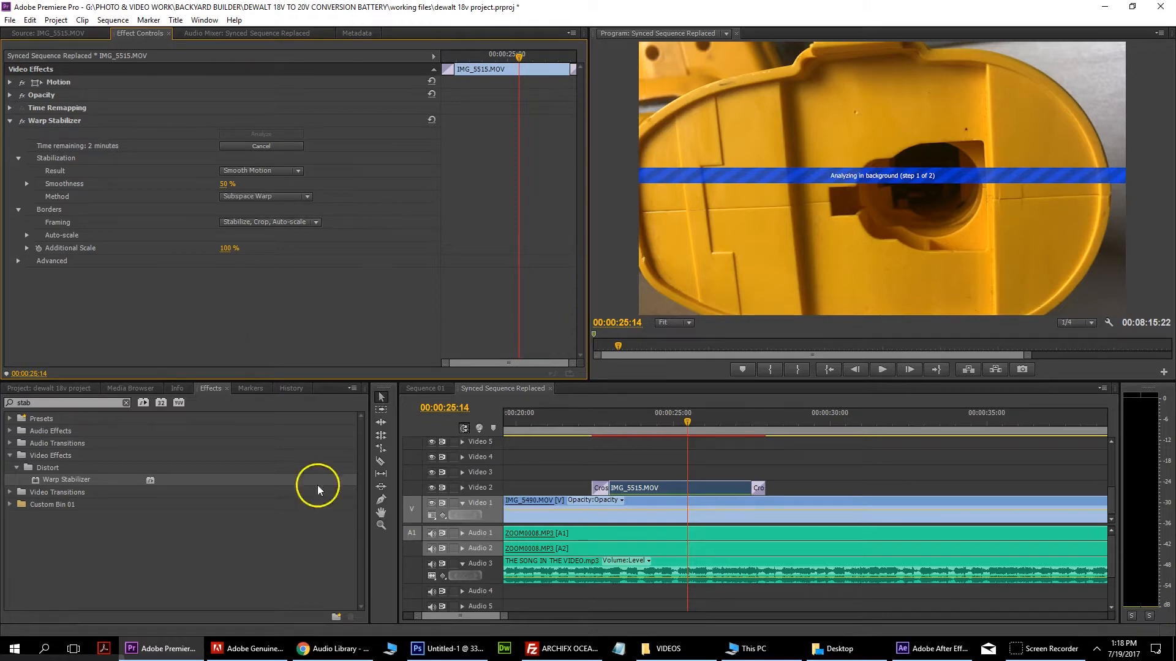
Step: Play IMG_5490.MOV onward from 00:00:25:14 to find the next spot for an added clip, returning to about 00:01:10:11
drag(494, 616, 622, 616)
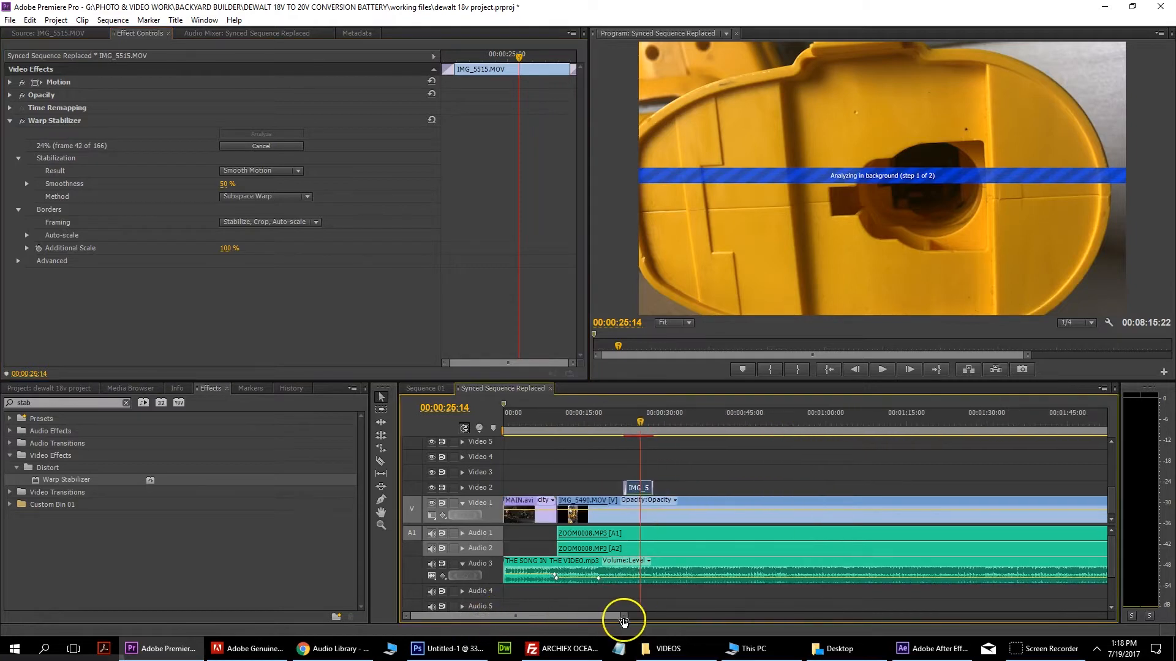
click(882, 369)
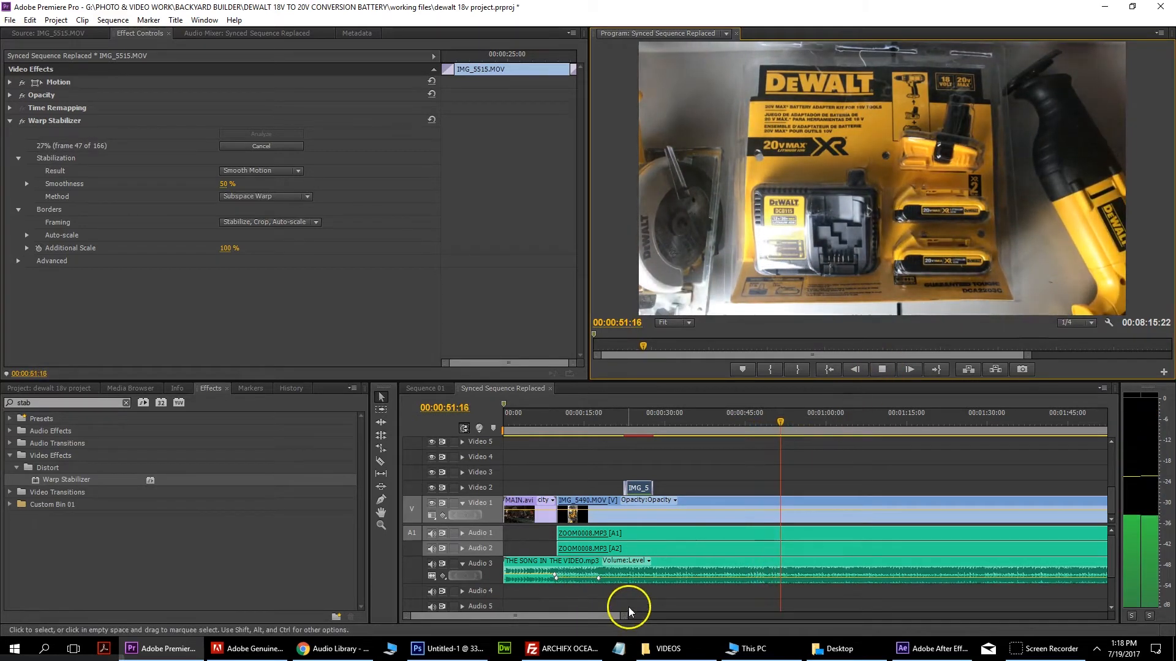
drag(624, 616, 808, 616)
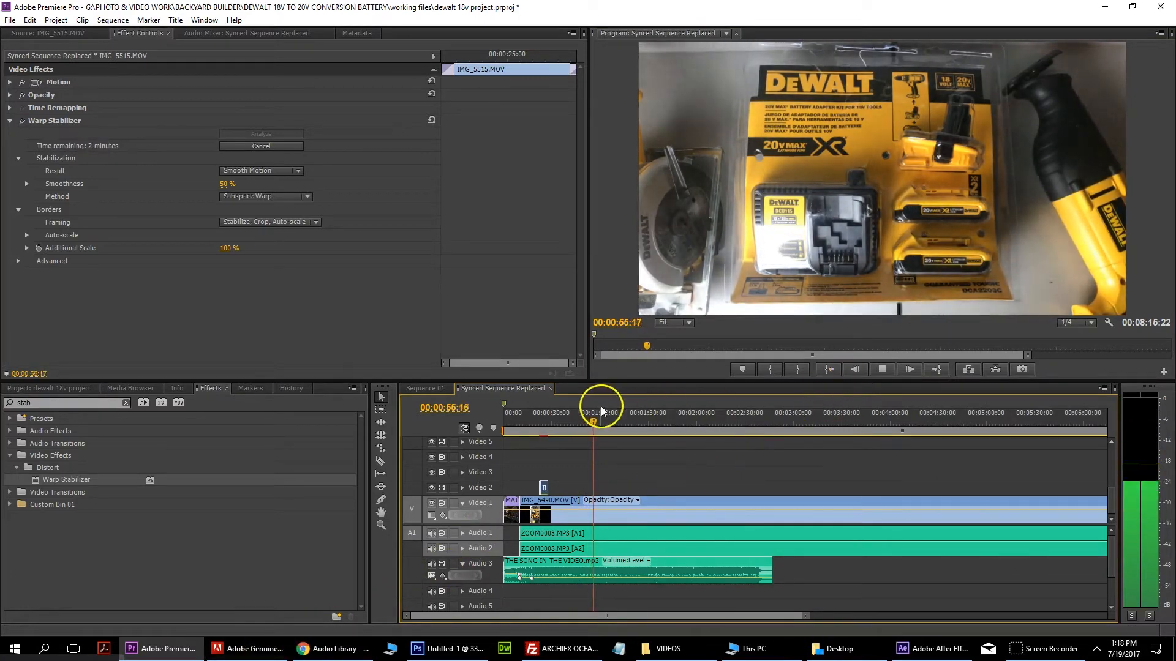
click(882, 368)
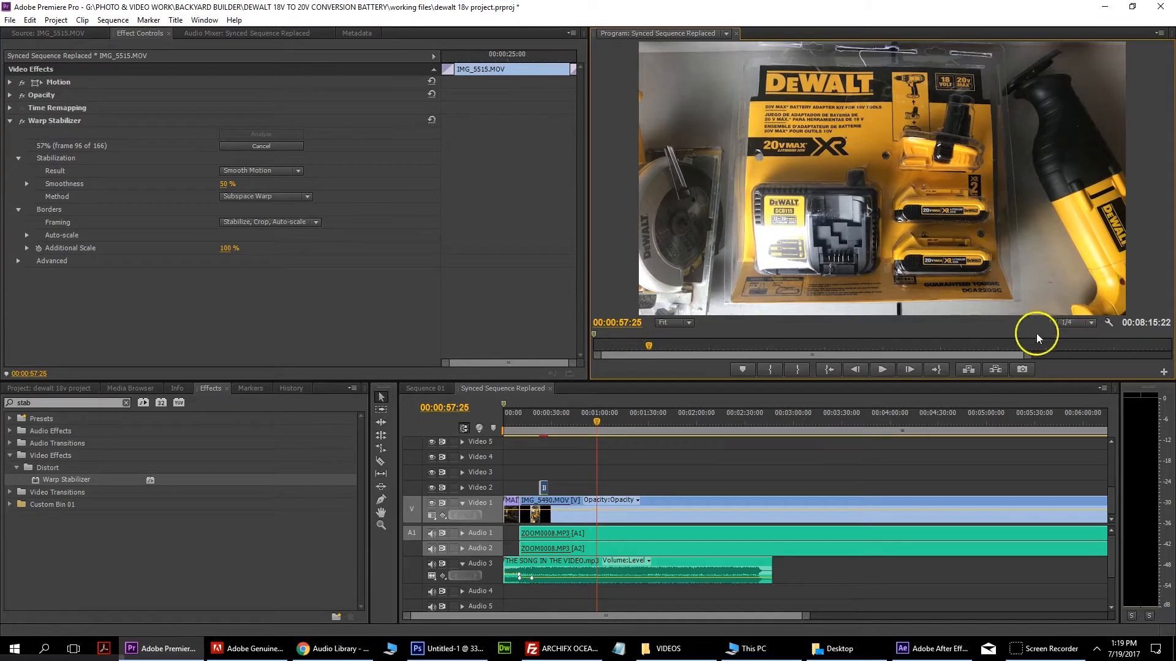
click(882, 369)
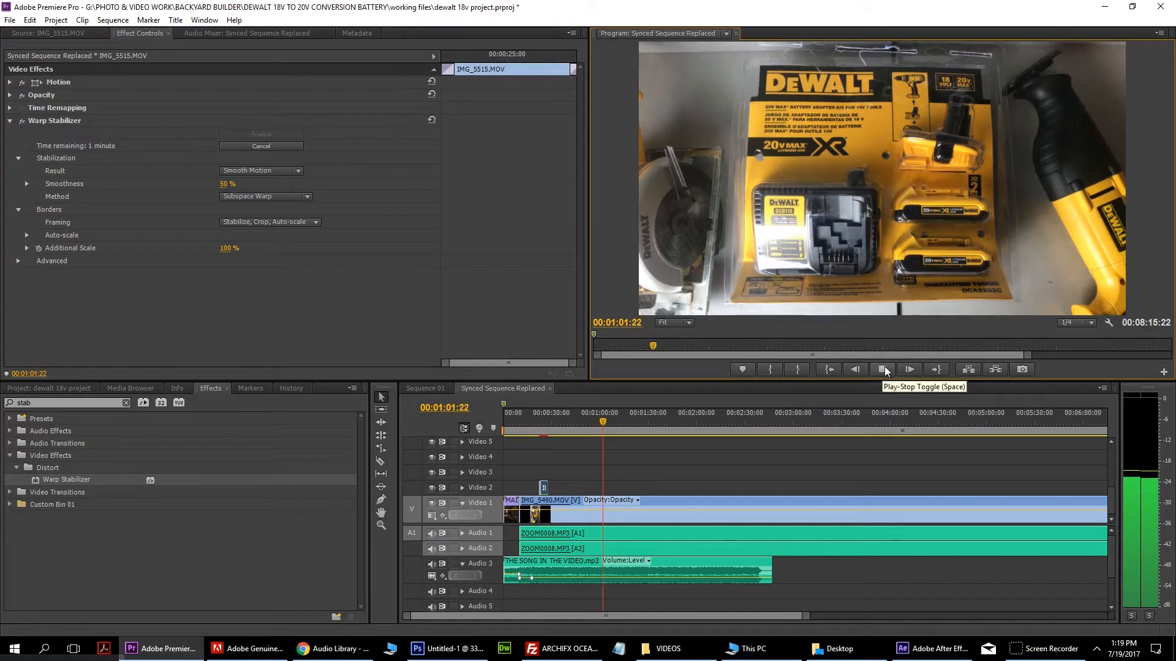
click(881, 372)
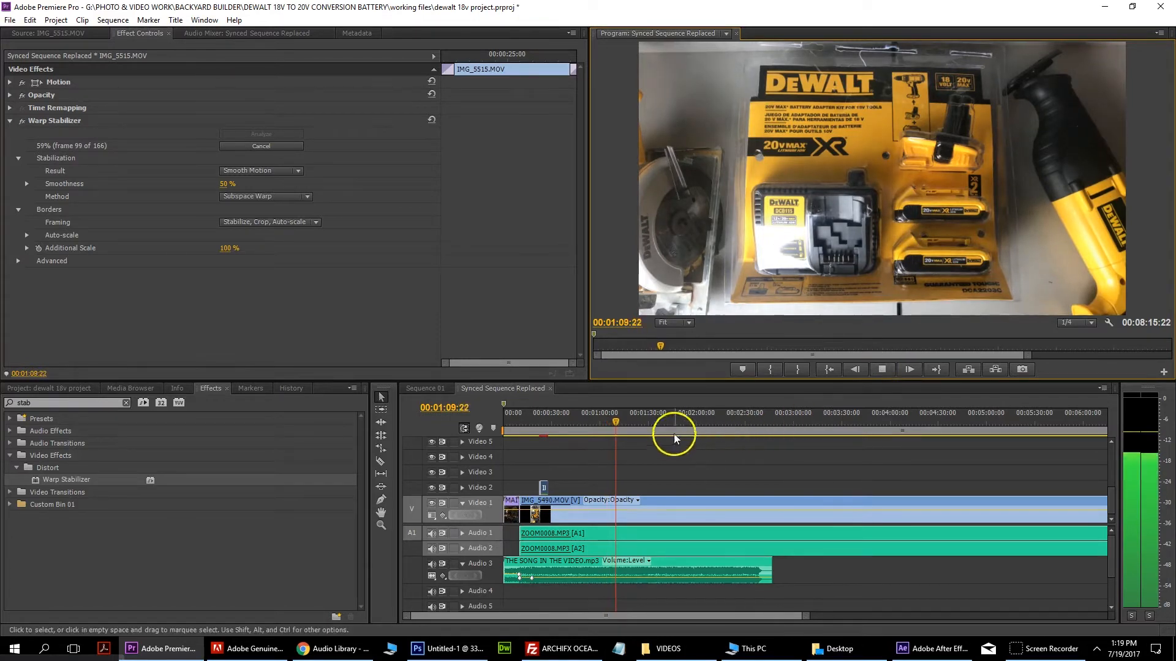
click(877, 371)
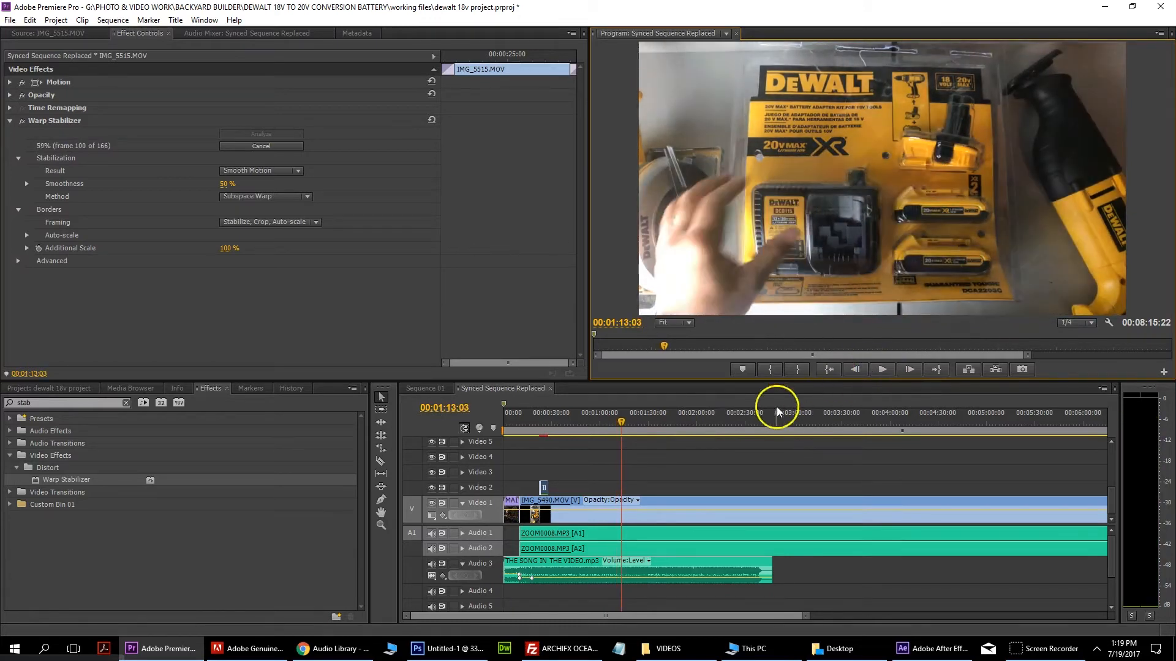
mouse_move(620, 422)
mouse_down()
mouse_move(610, 425)
mouse_move(624, 425)
mouse_up()
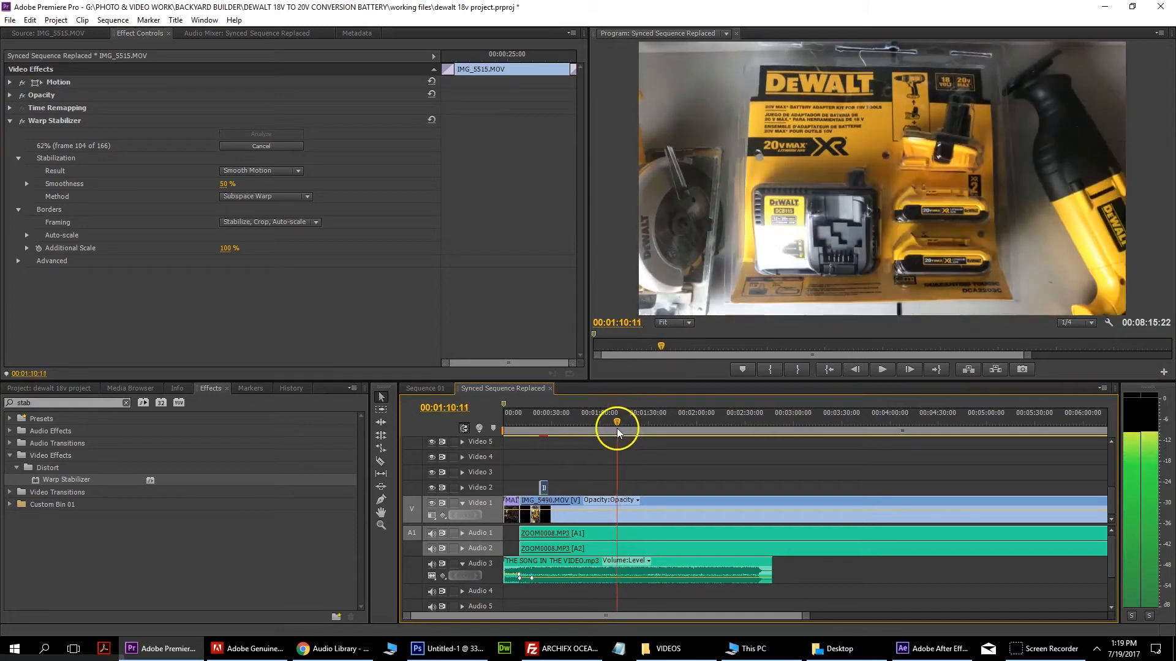
Step: Play IMG_5490.MOV onward from 00:01:10:11, stop, and return to 00:01:03:27
click(878, 370)
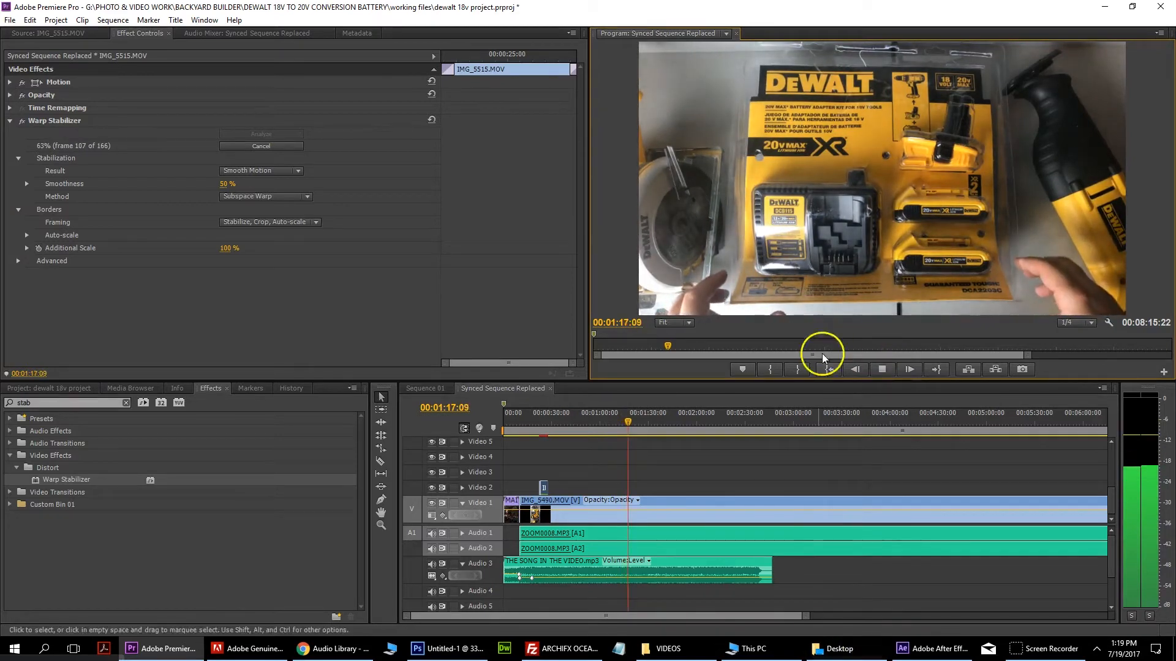
click(882, 369)
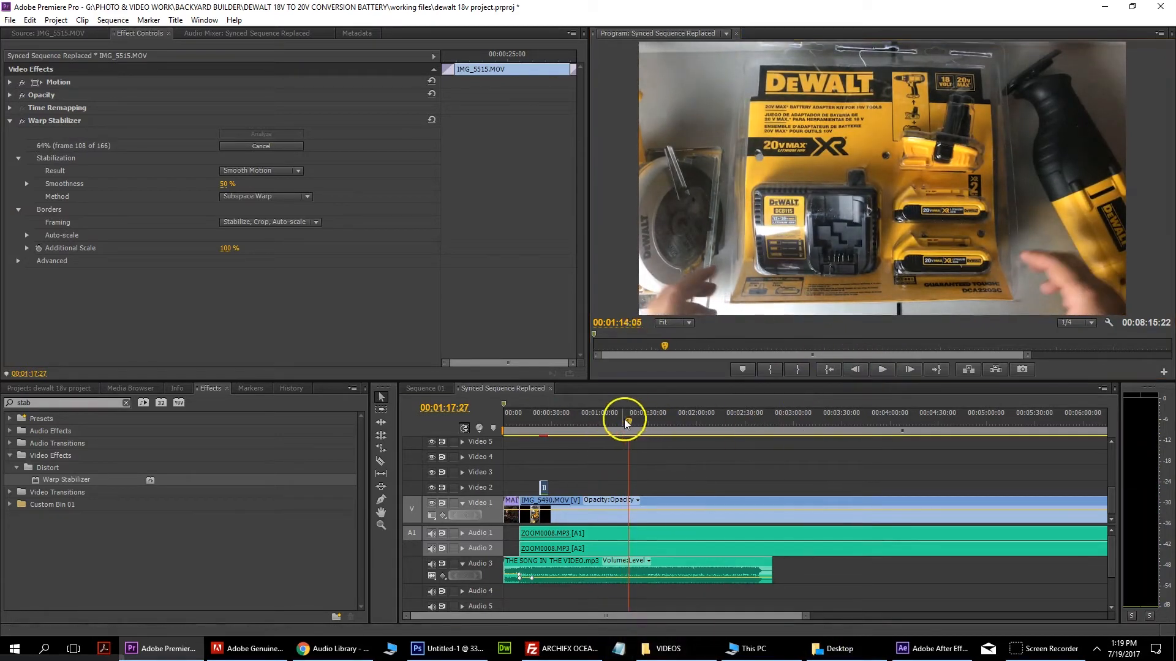
click(607, 421)
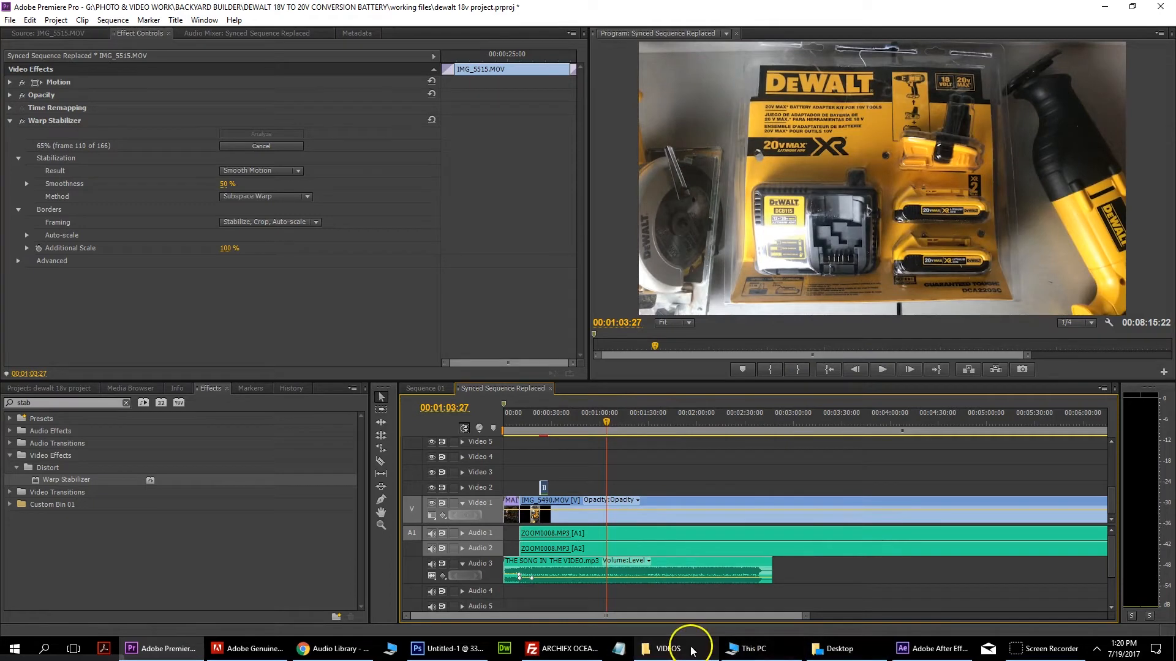
Step: Switch to File Explorer, open the project's PHOTO folder in a wider window, and show the Premiere Pro project media behind it
click(668, 648)
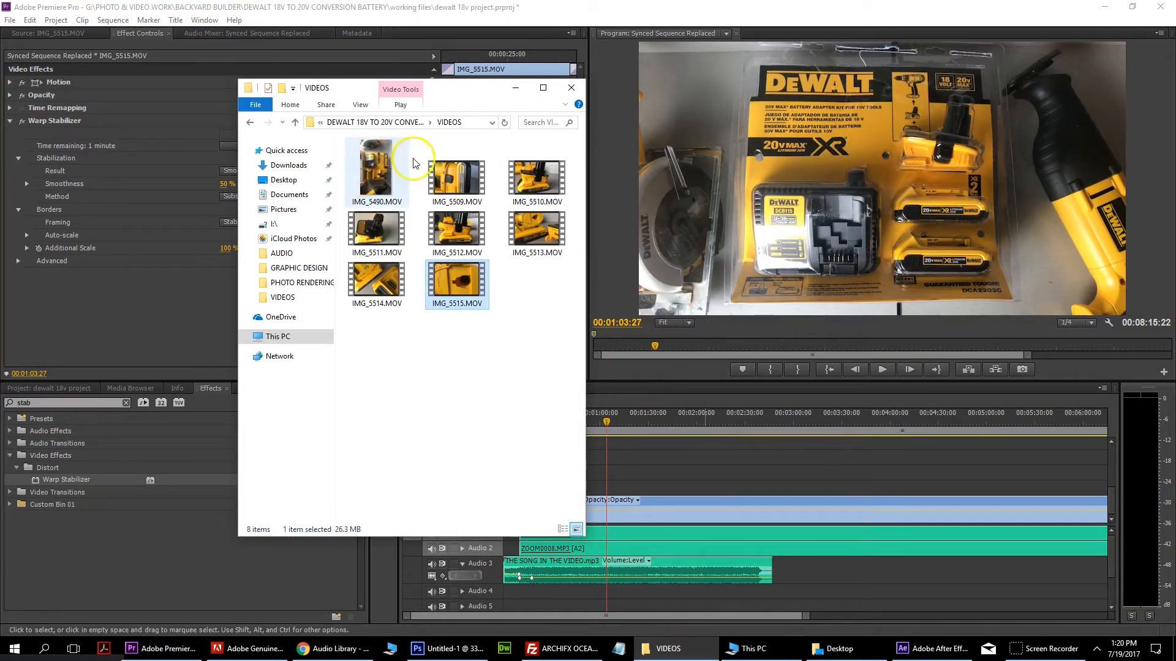
click(402, 123)
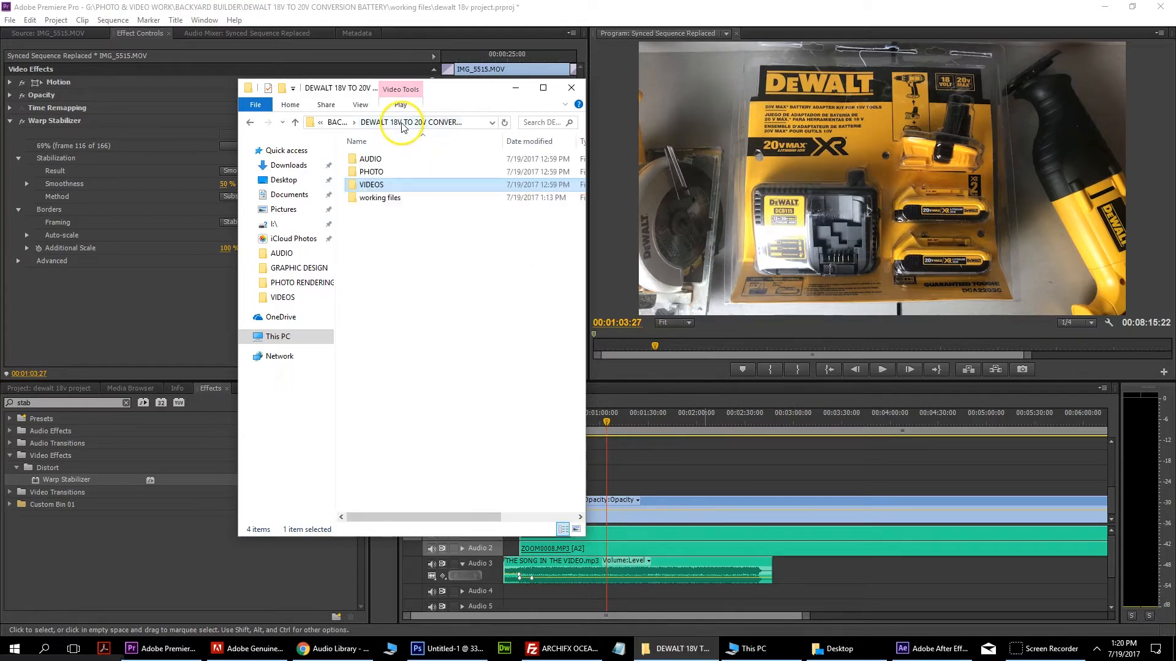
double_click(377, 173)
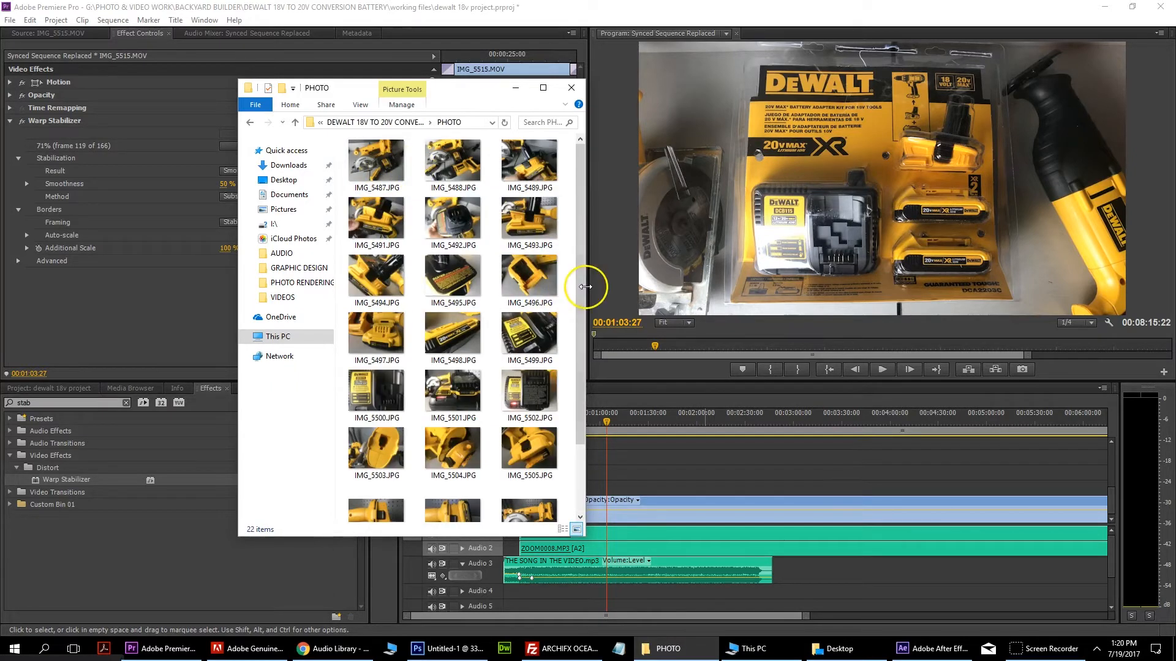
drag(585, 283, 796, 288)
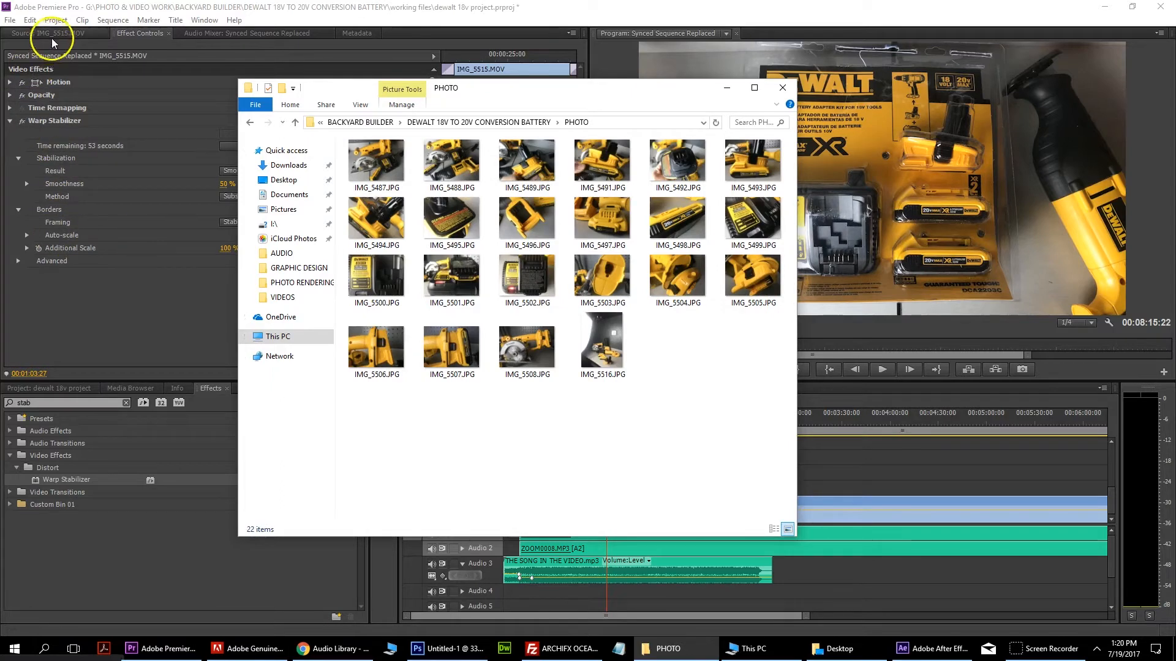
click(54, 391)
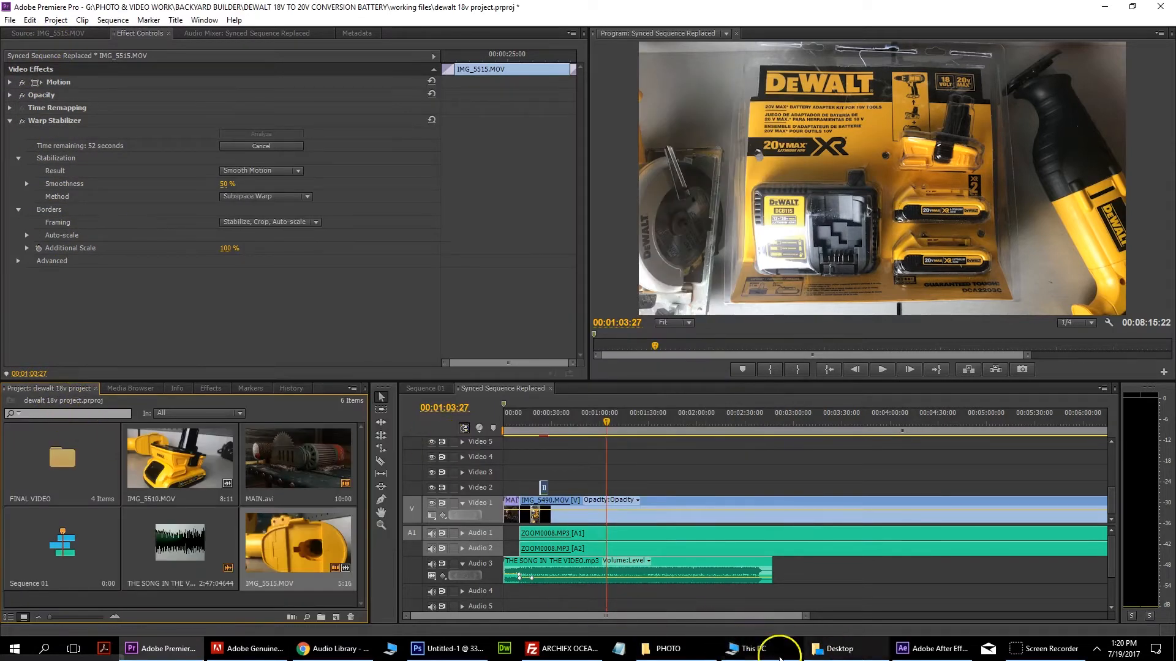
click(667, 649)
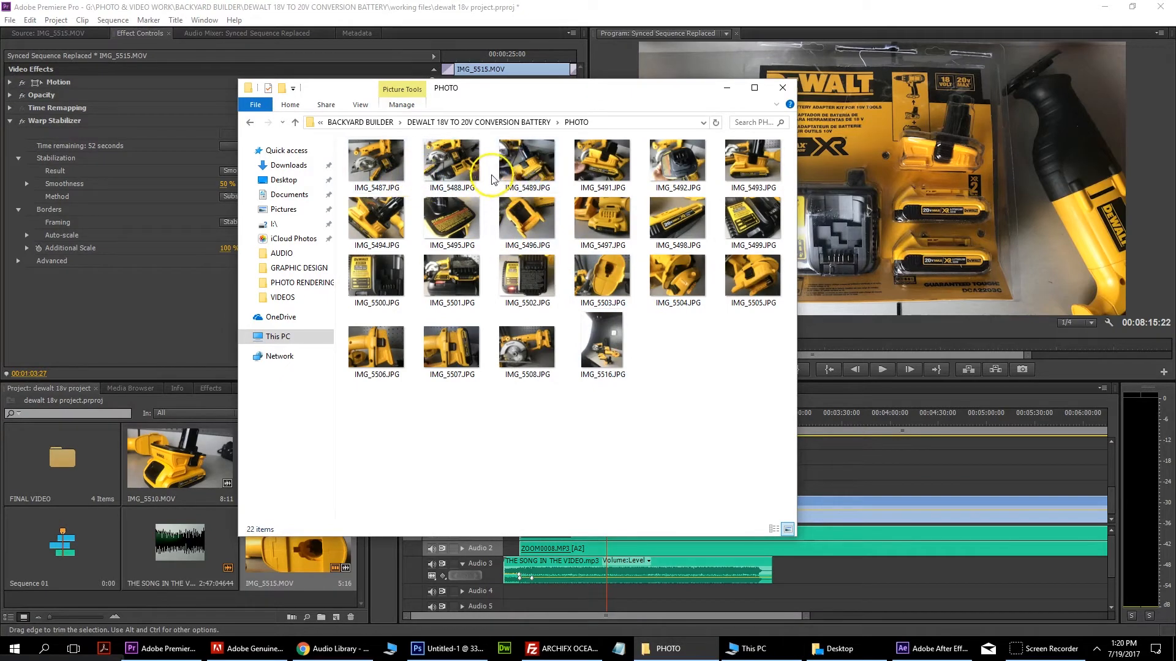
Step: Import the photos IMG_5494.JPG, IMG_5501.JPG, IMG_5499.JPG and IMG_5493.JPG from the PHOTO folder into the Premiere Pro project
click(379, 235)
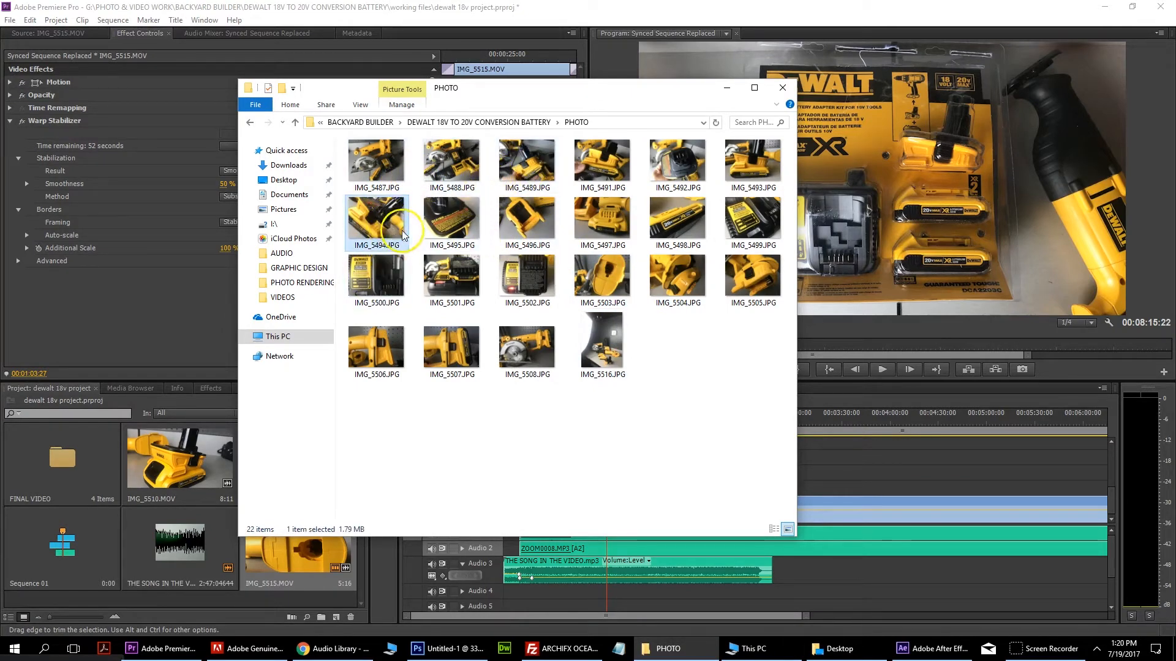
drag(379, 236, 156, 438)
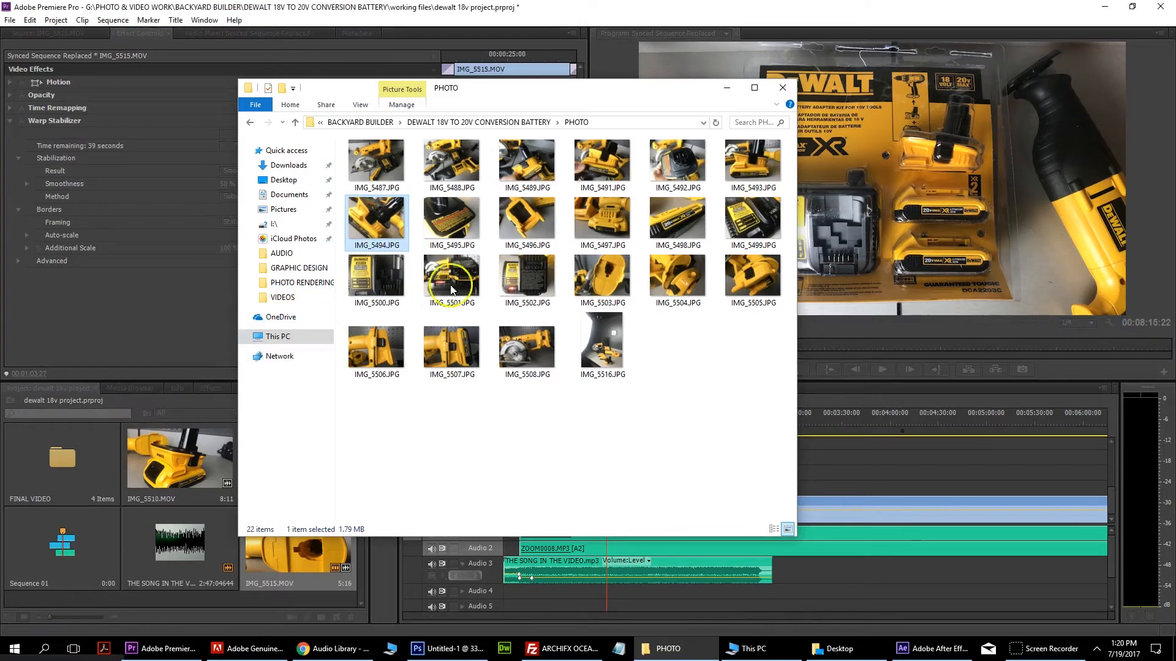
drag(449, 275, 214, 456)
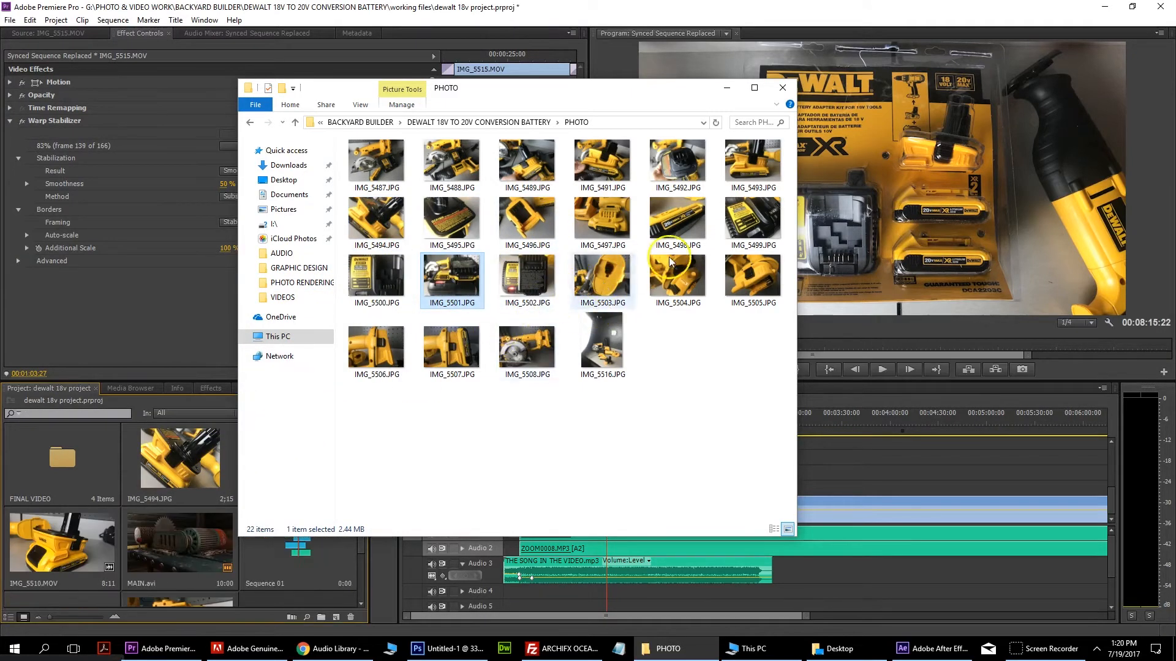
drag(763, 234, 239, 471)
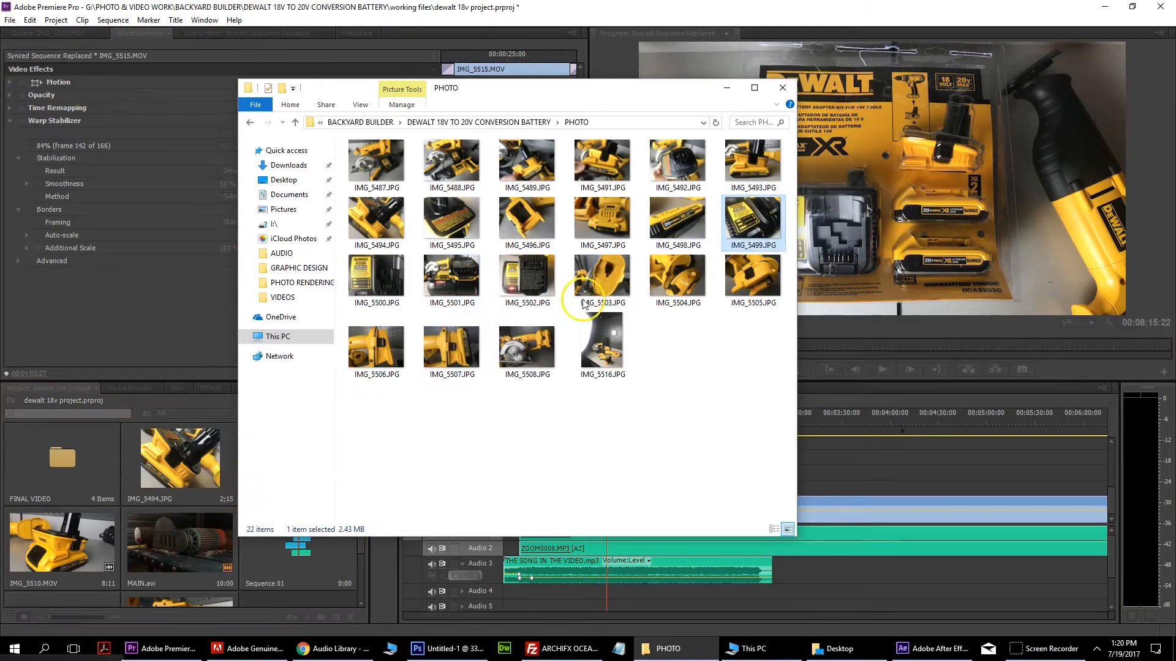
click(611, 215)
drag(752, 162, 202, 422)
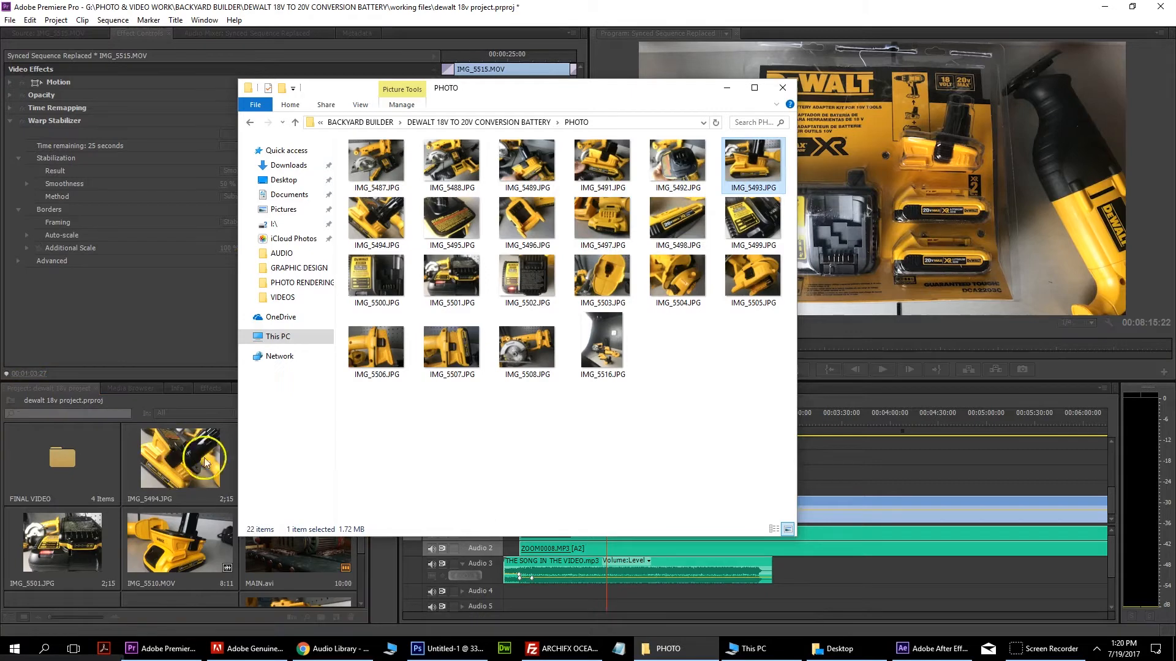
Step: Return to Premiere Pro, find the insert point at 00:01:03:07 by playback, and place IMG_5494.JPG there on Video 2
click(896, 386)
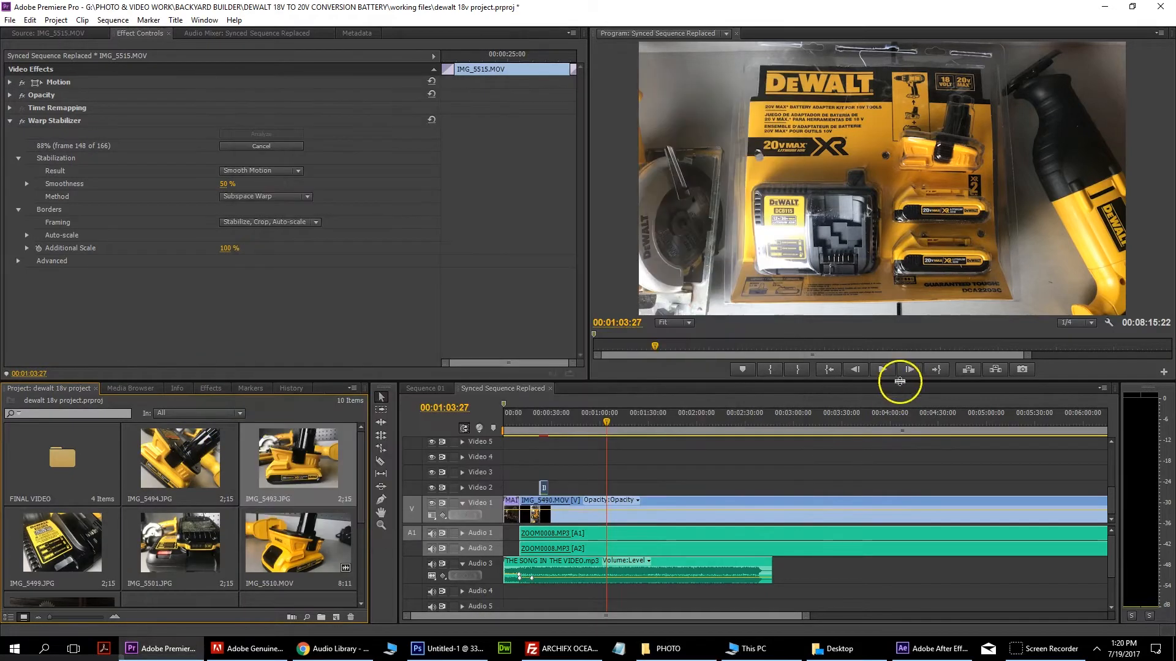
drag(607, 418, 597, 421)
click(889, 370)
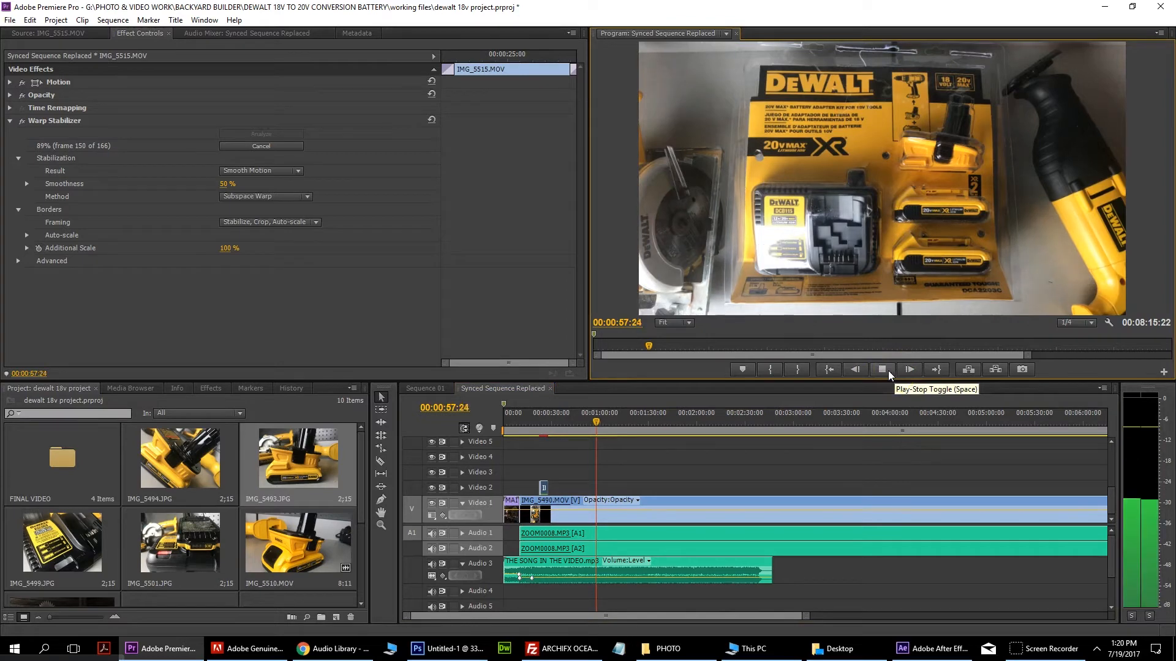
click(888, 370)
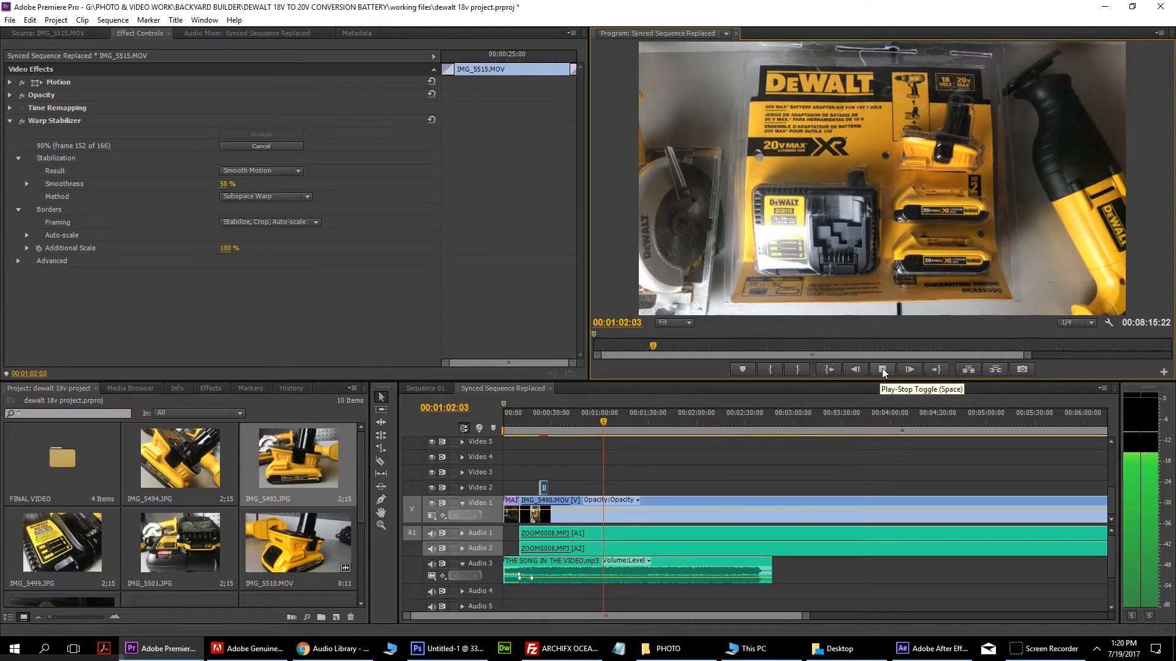
click(882, 369)
click(206, 552)
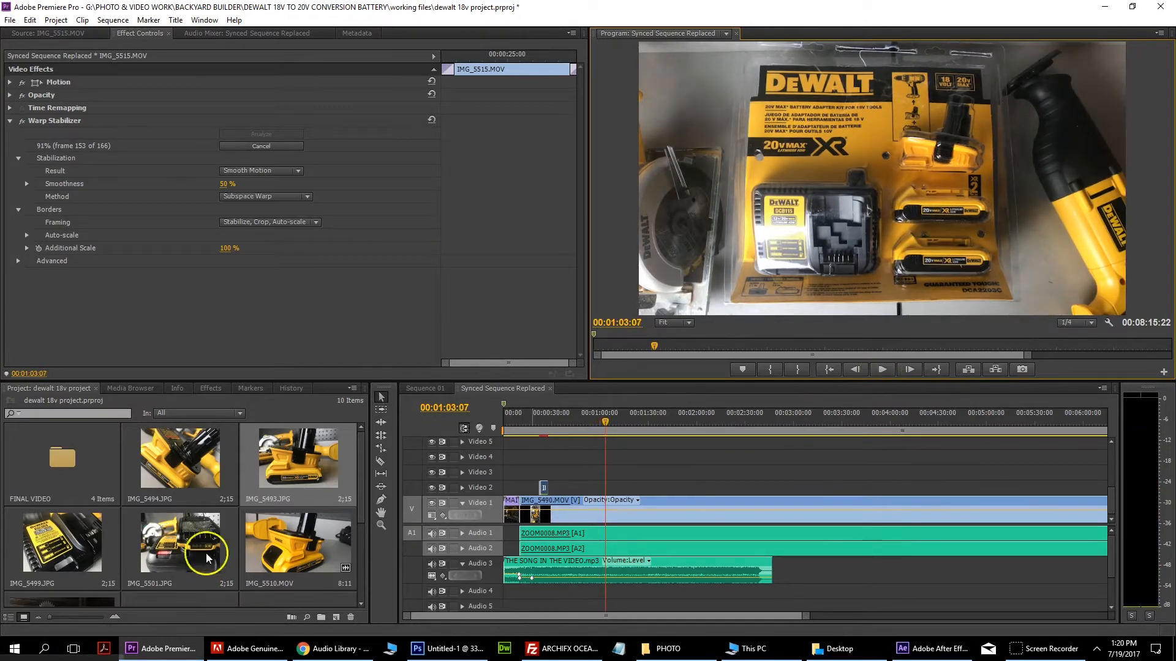
drag(188, 482, 606, 488)
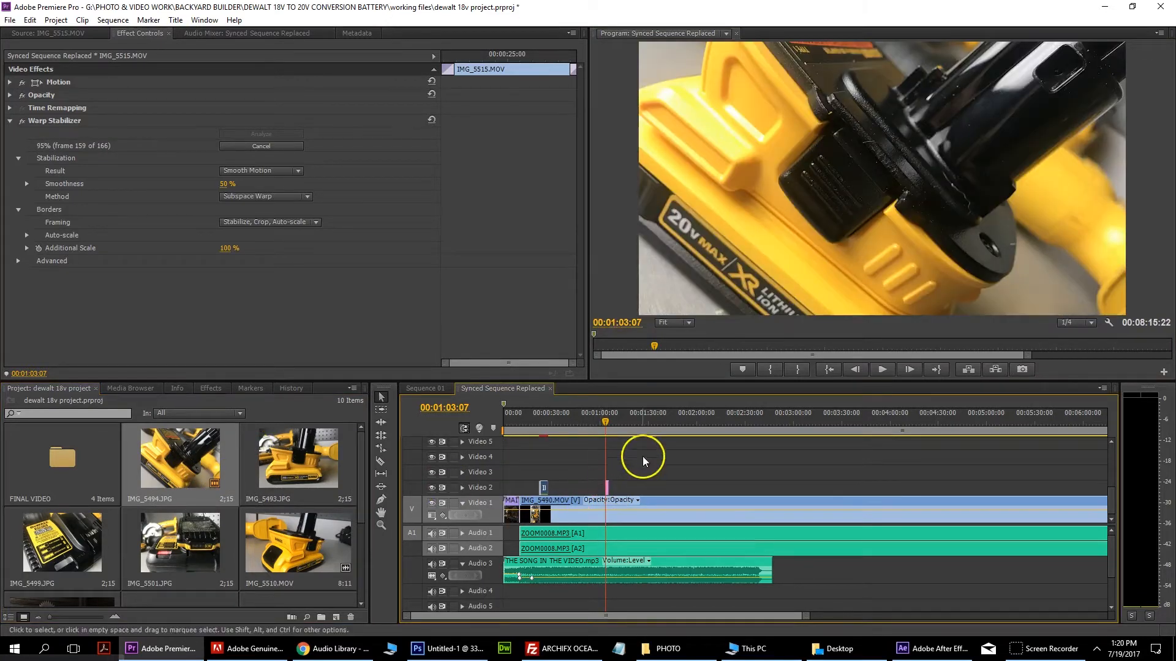
Step: Check how IMG_5494.JPG fits the frame, then play into the photo and stop at 00:01:04:17
click(878, 181)
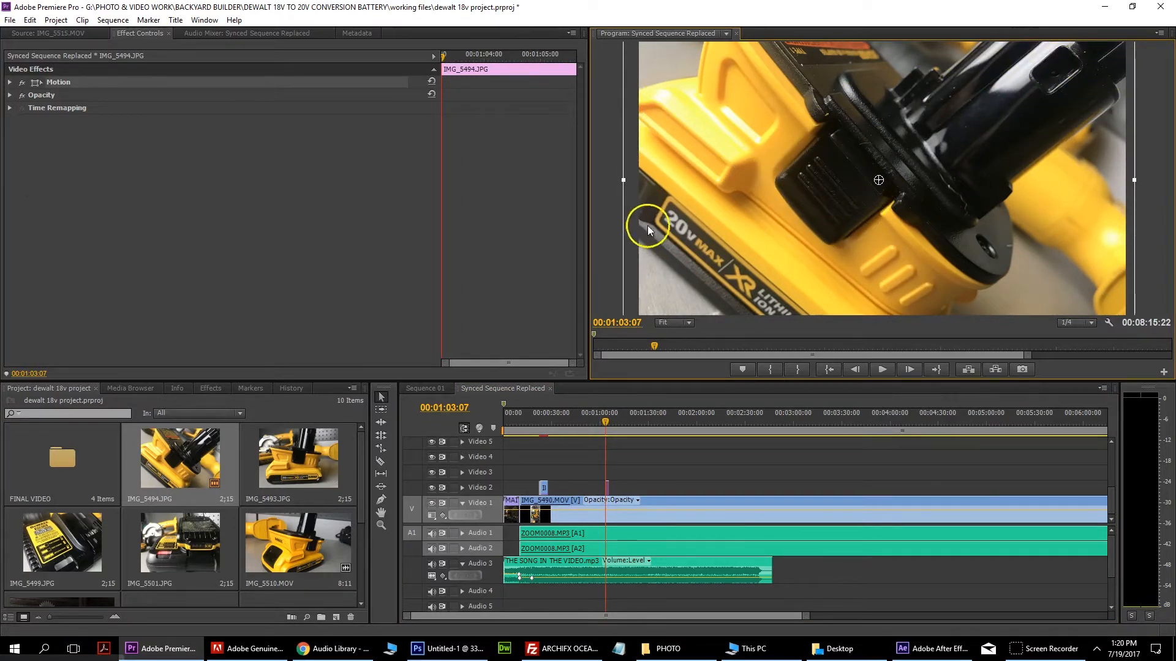
click(601, 212)
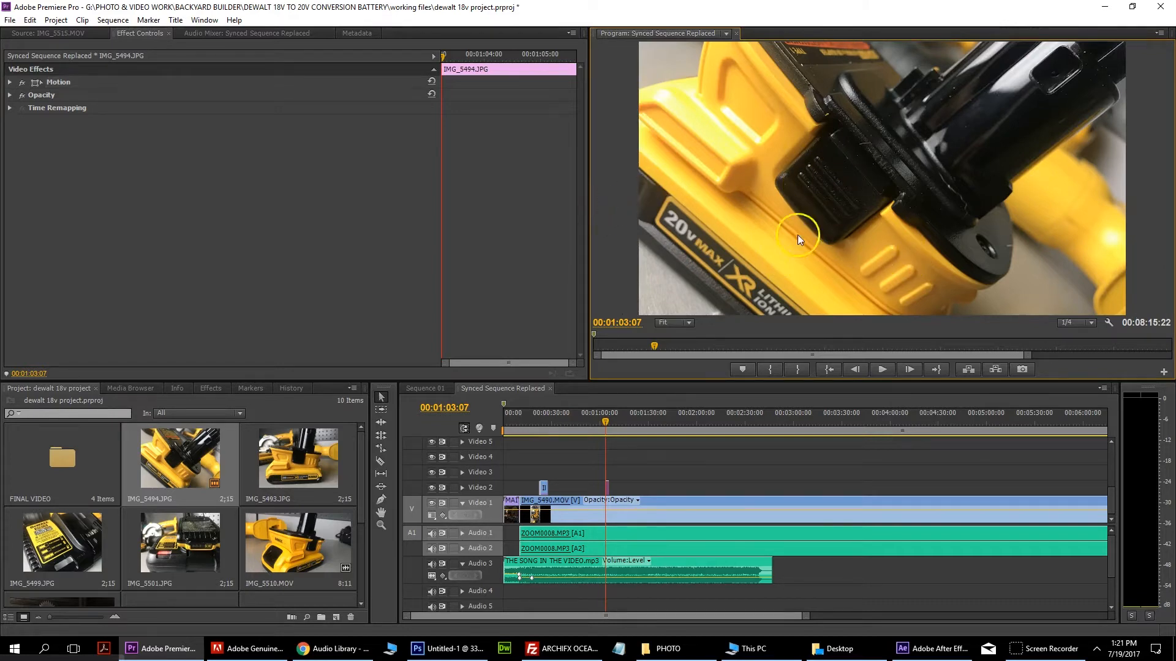
drag(807, 617, 709, 616)
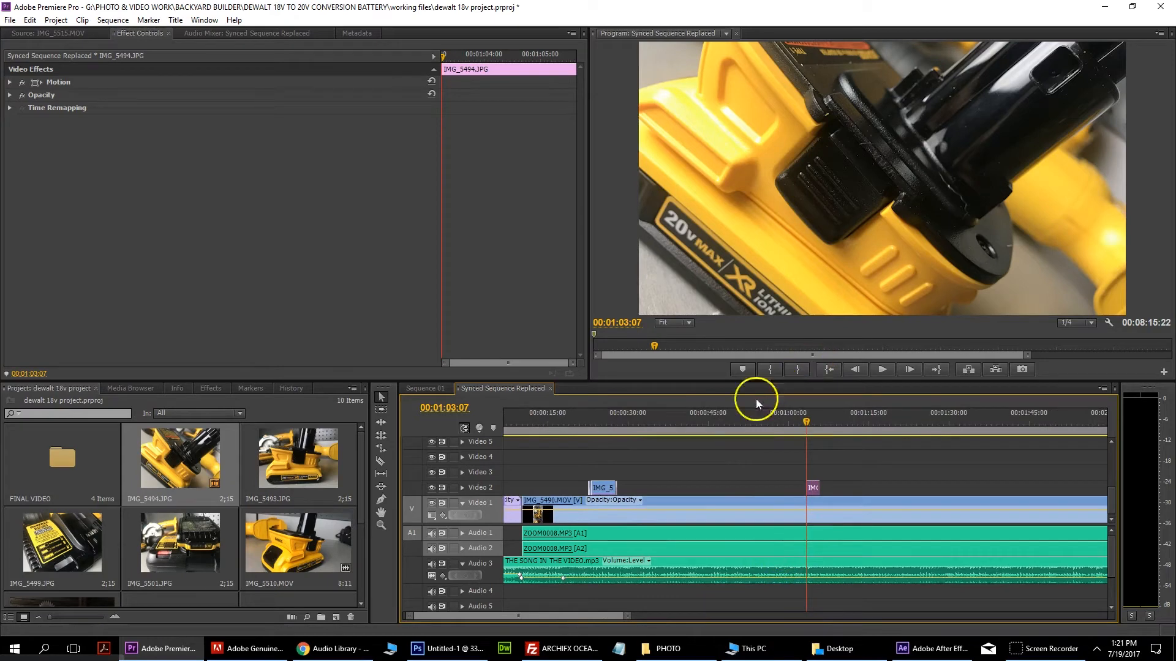
click(797, 421)
click(889, 370)
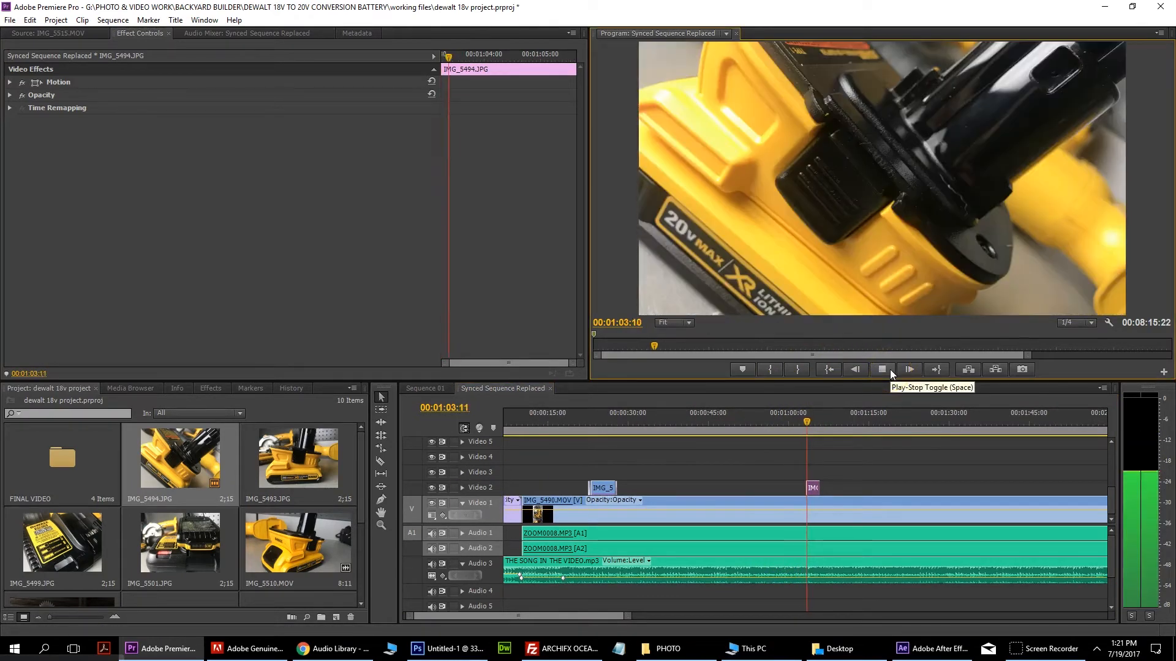
click(891, 370)
Step: Place IMG_5499.JPG, IMG_5493.JPG and IMG_5501.JPG back to back on Video 2, directly after IMG_5494.JPG
click(164, 482)
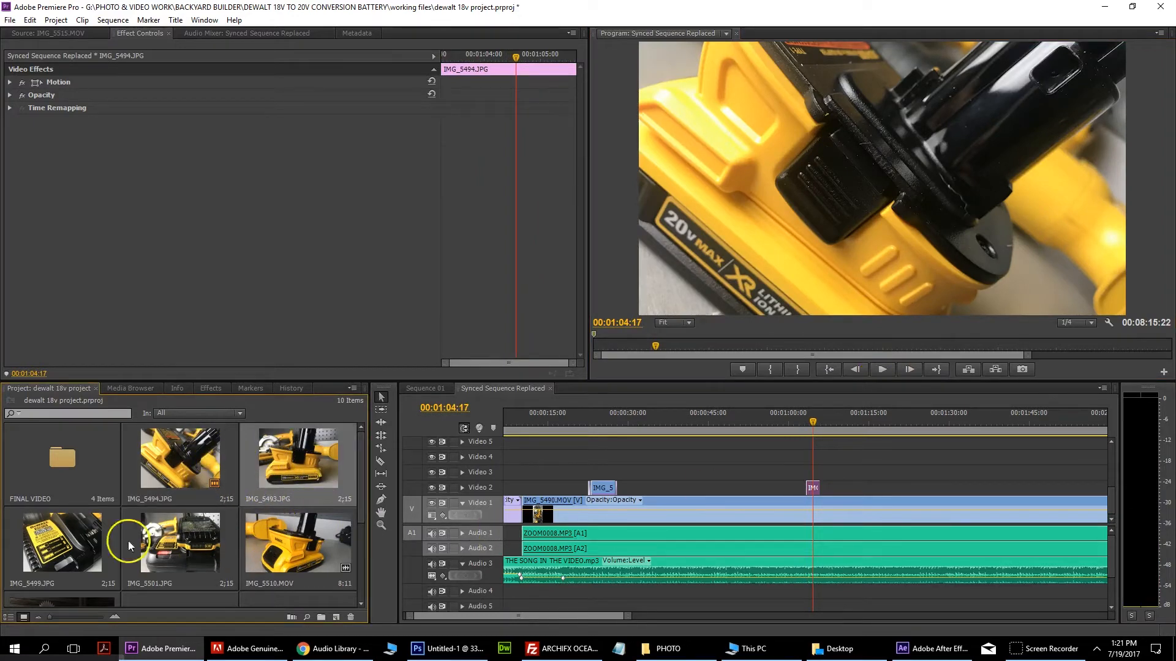
drag(183, 554, 820, 488)
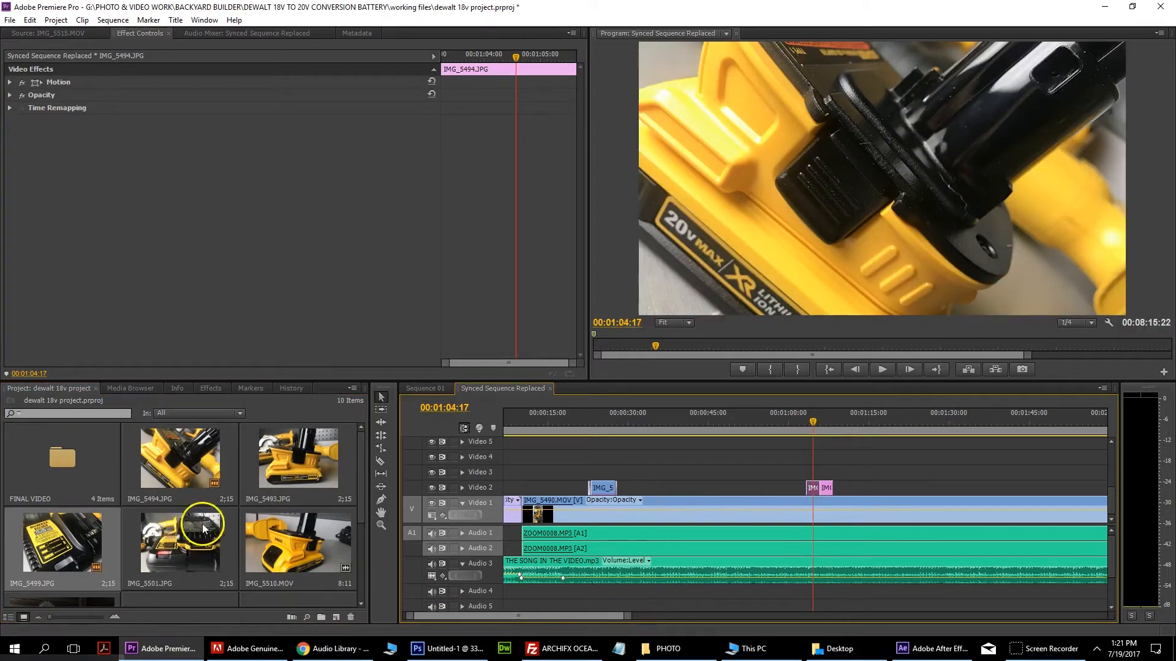
click(291, 458)
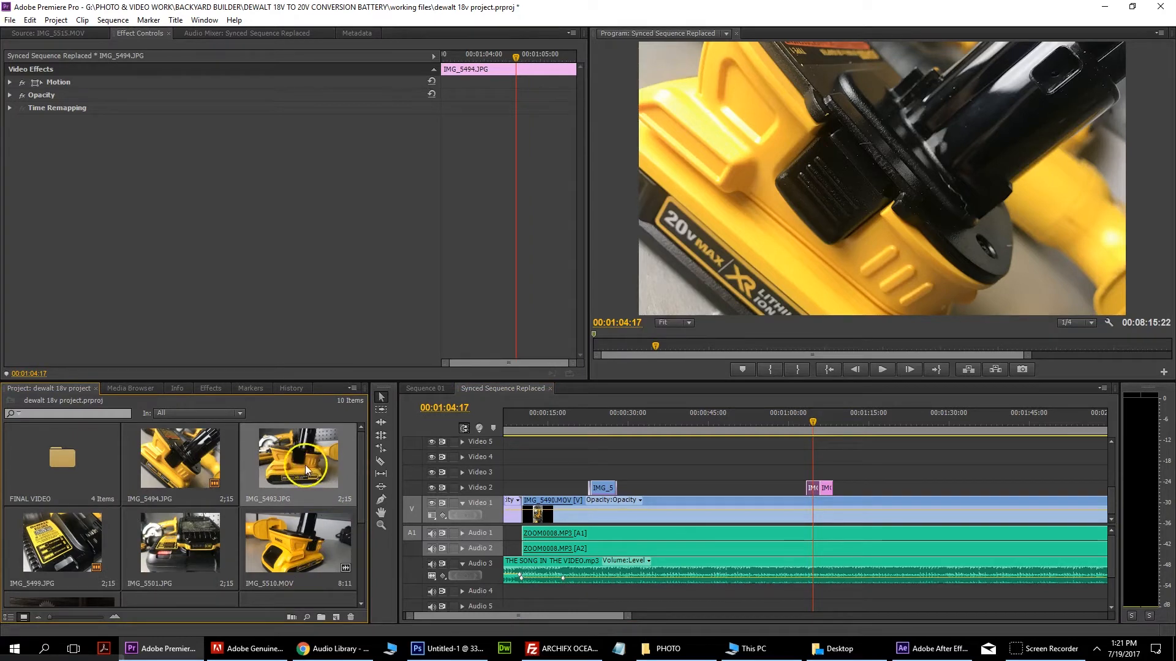
drag(295, 468, 838, 489)
drag(309, 545, 847, 488)
Step: Play the run of four photos on Video 2 from 00:01:01:19 to just past its end
click(799, 419)
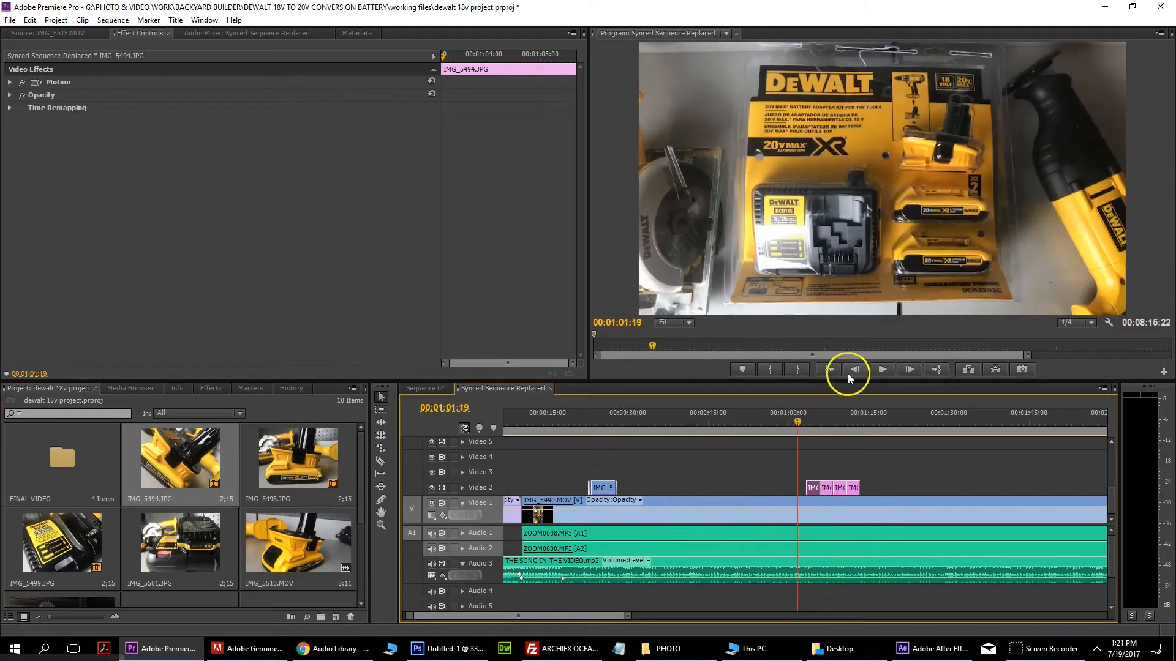
click(882, 369)
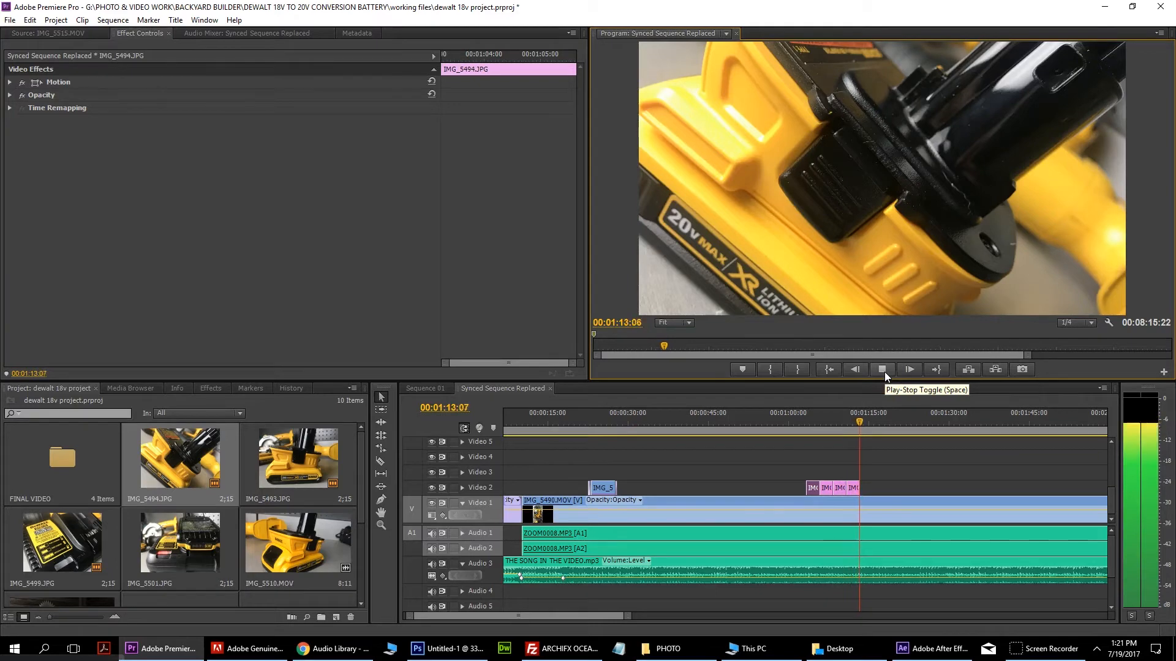
click(882, 369)
Step: Scrub through IMG_5494.JPG, return to its first frame at 00:01:03:07, and show its Motion settings with the Scale slider
drag(858, 411, 809, 431)
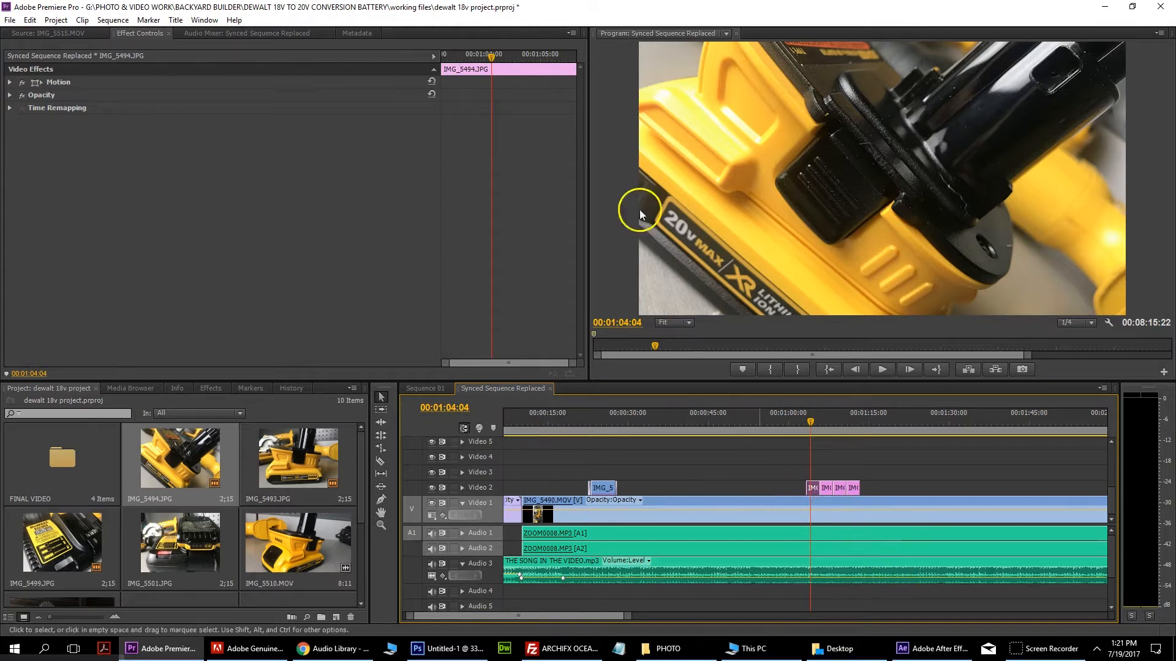
click(488, 56)
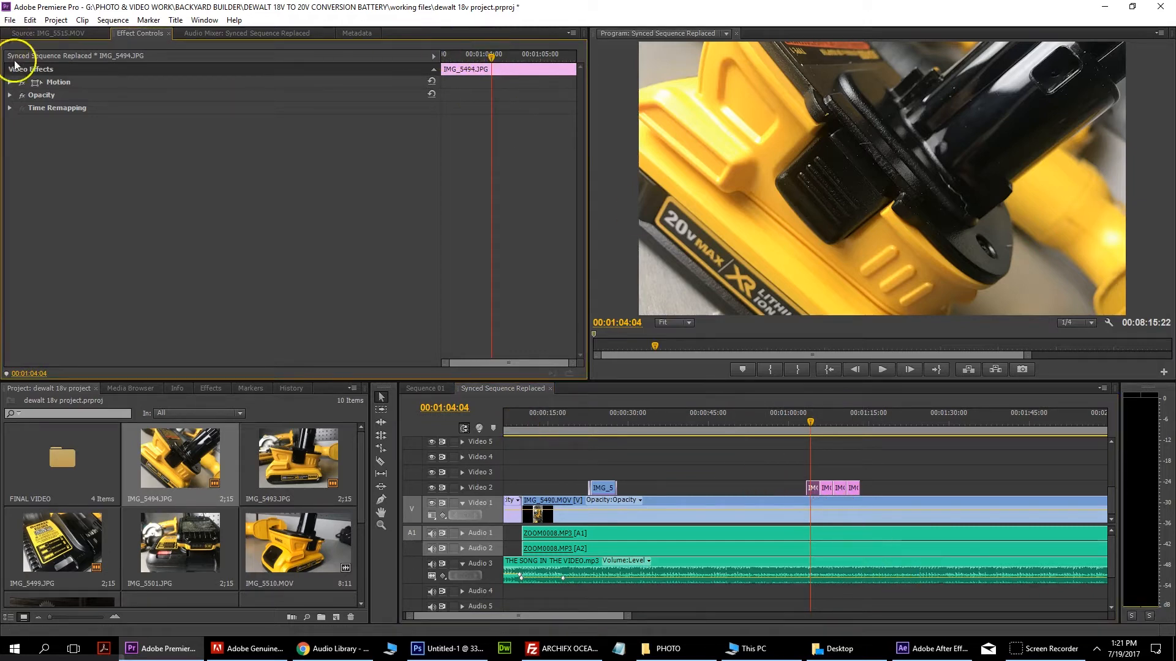
drag(490, 55, 522, 54)
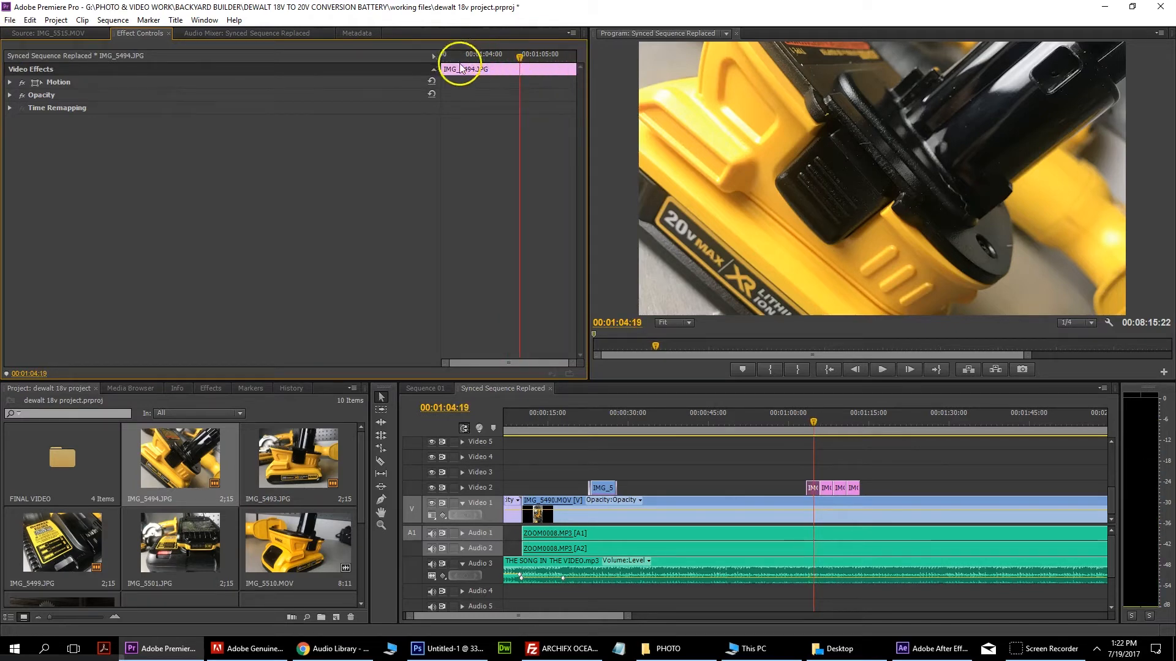
drag(518, 58, 148, 46)
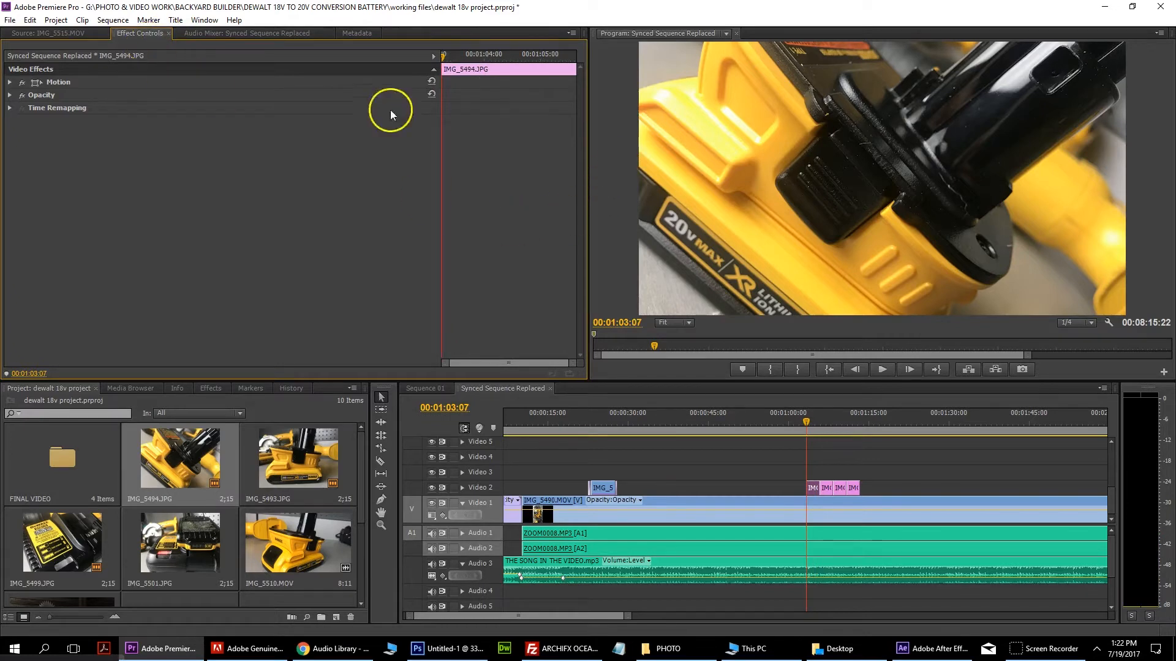
click(9, 82)
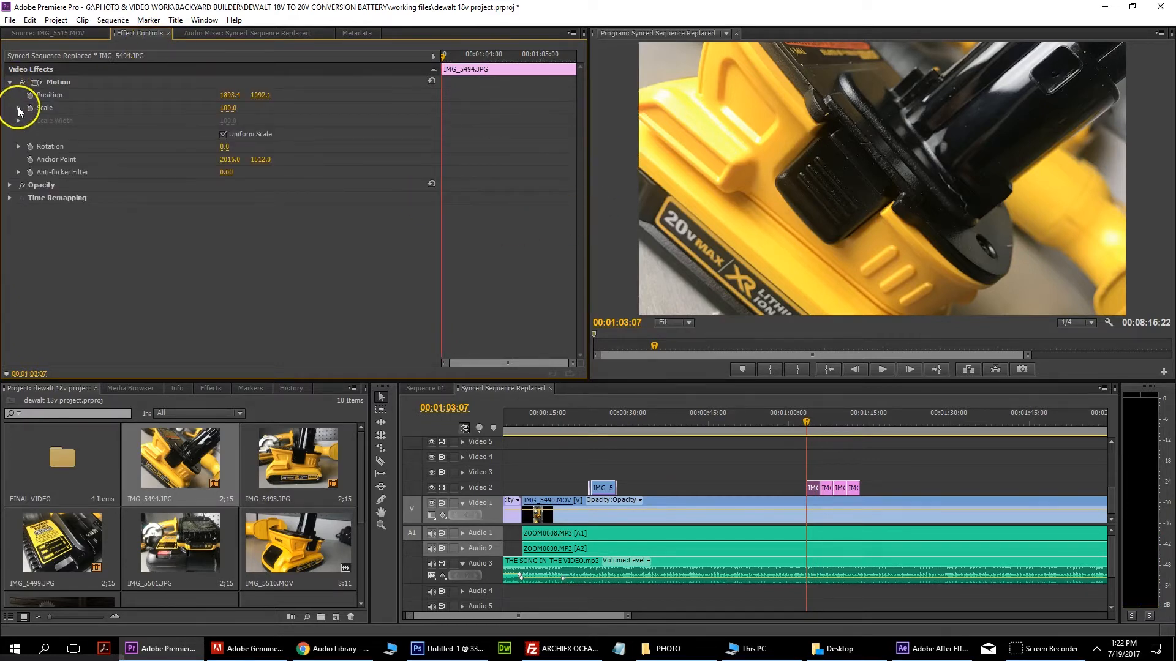
click(18, 108)
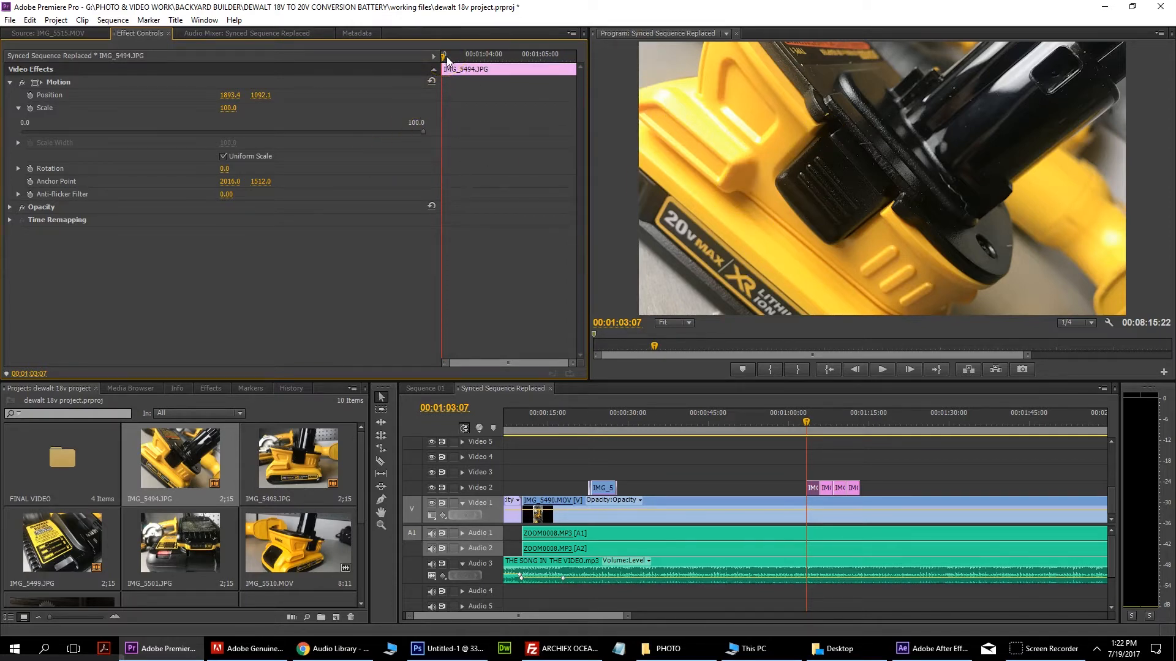
click(77, 110)
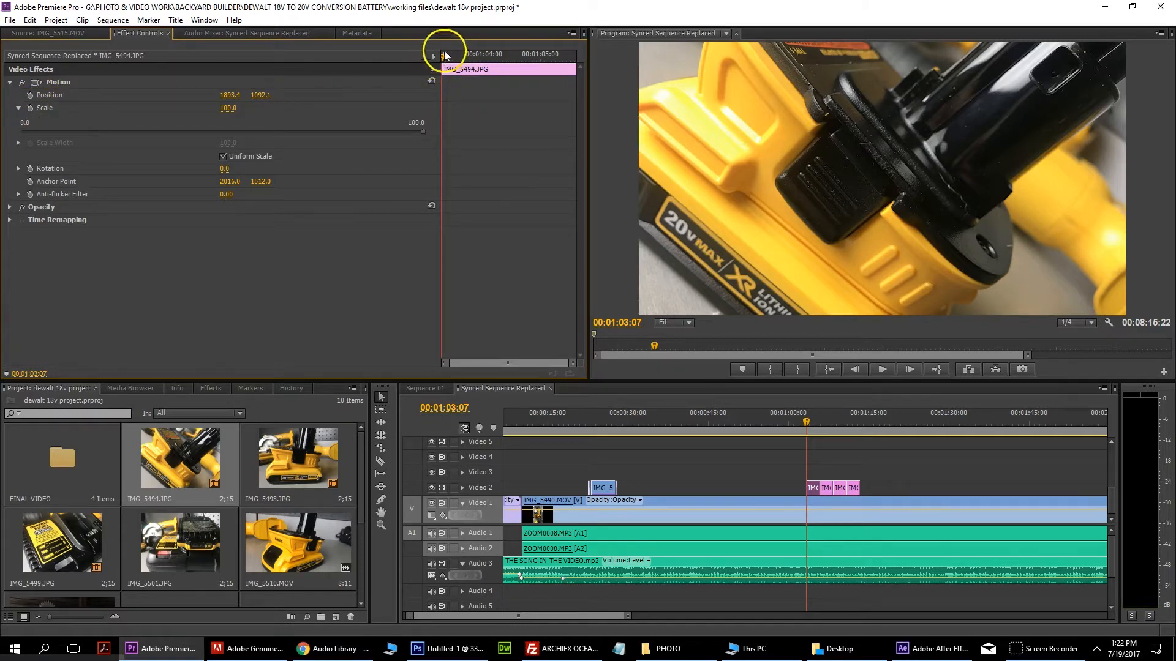
Step: Keyframe IMG_5494.JPG's Scale from 100 on its first frame to 105 at its end, then scrub back to check the zoom
click(29, 108)
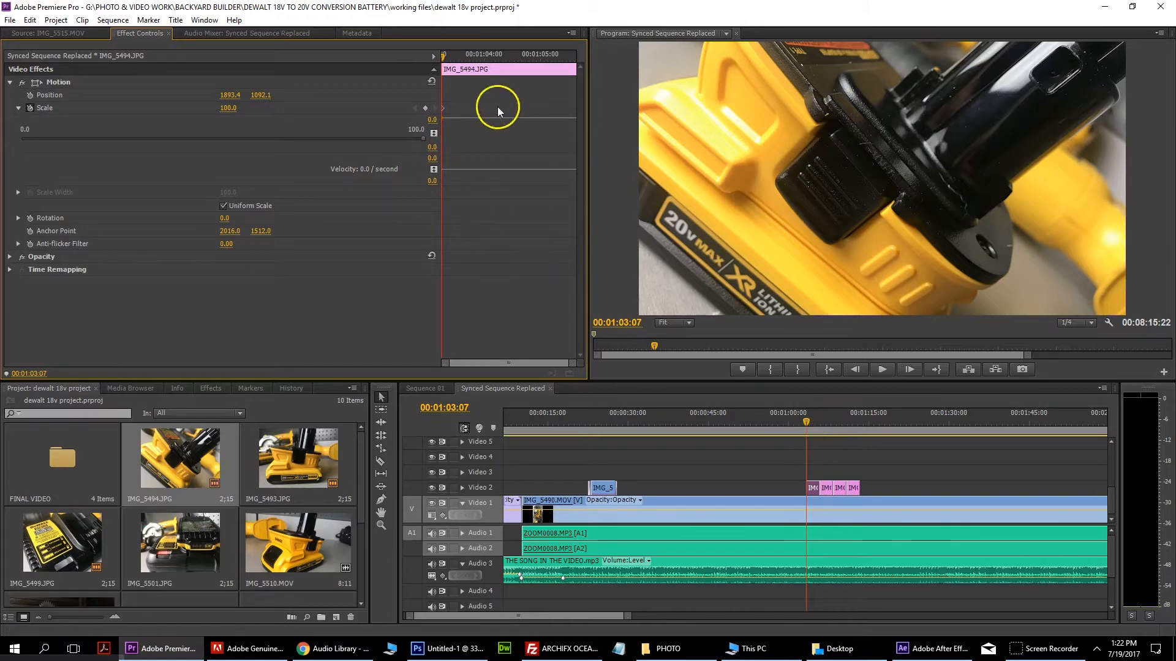
key(space)
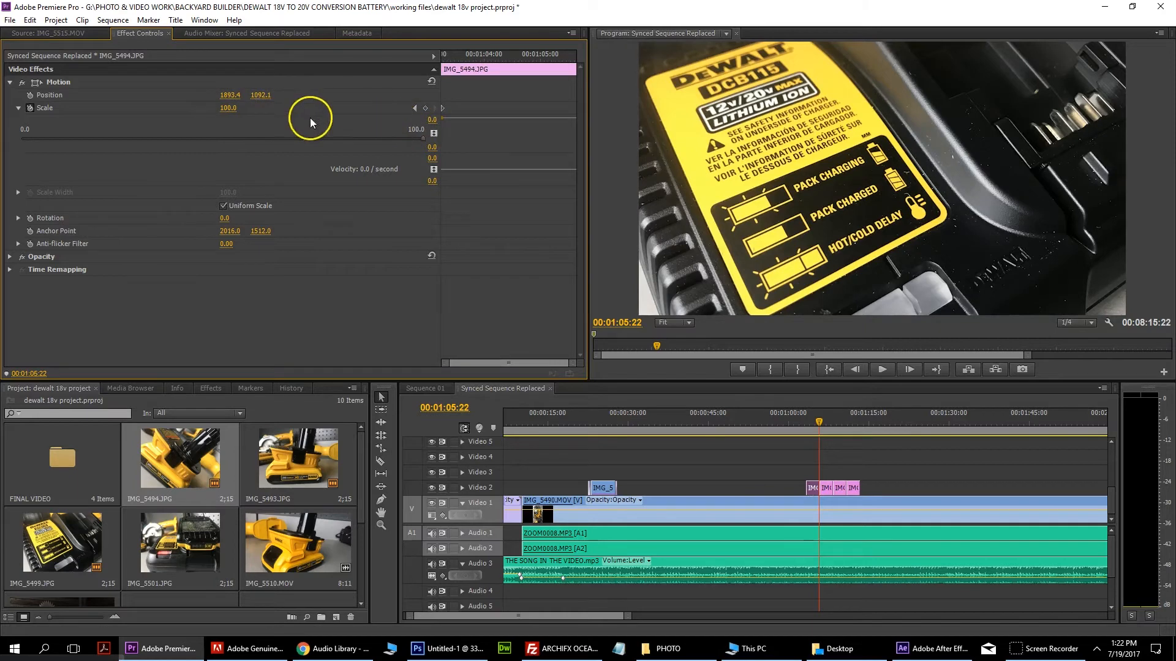
click(425, 108)
click(235, 108)
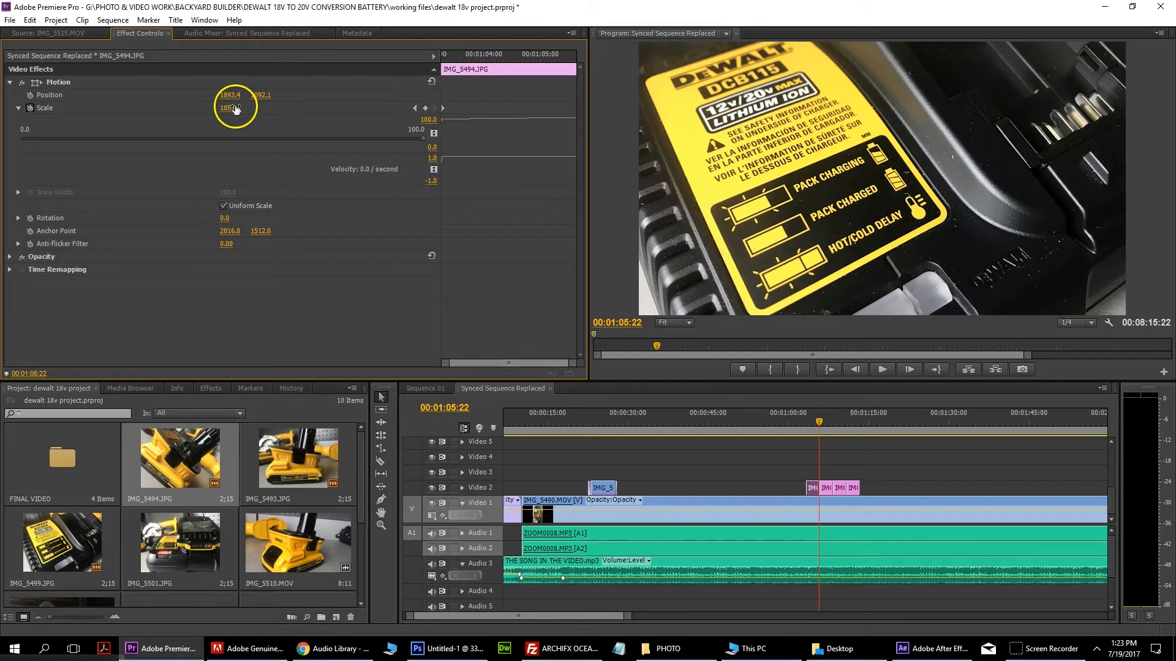
drag(819, 422, 815, 418)
Step: Keyframe IMG_5499.JPG's Scale from 100 on its first frame at 00:01:05:22 to 105 at 00:01:08:07
click(827, 487)
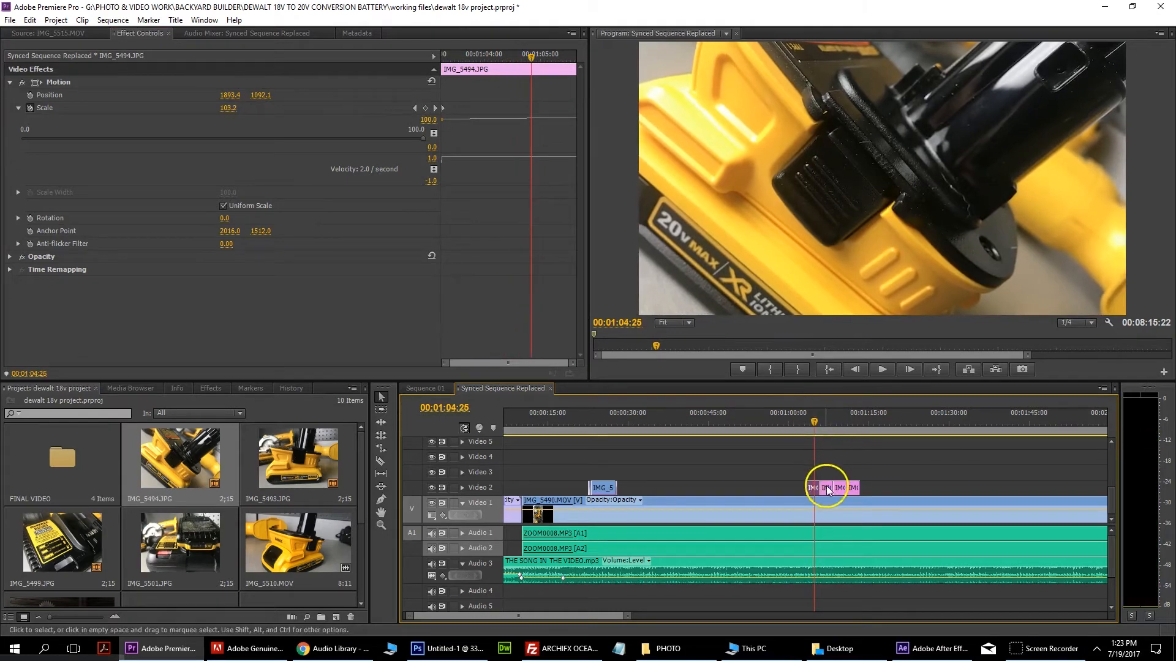
click(819, 431)
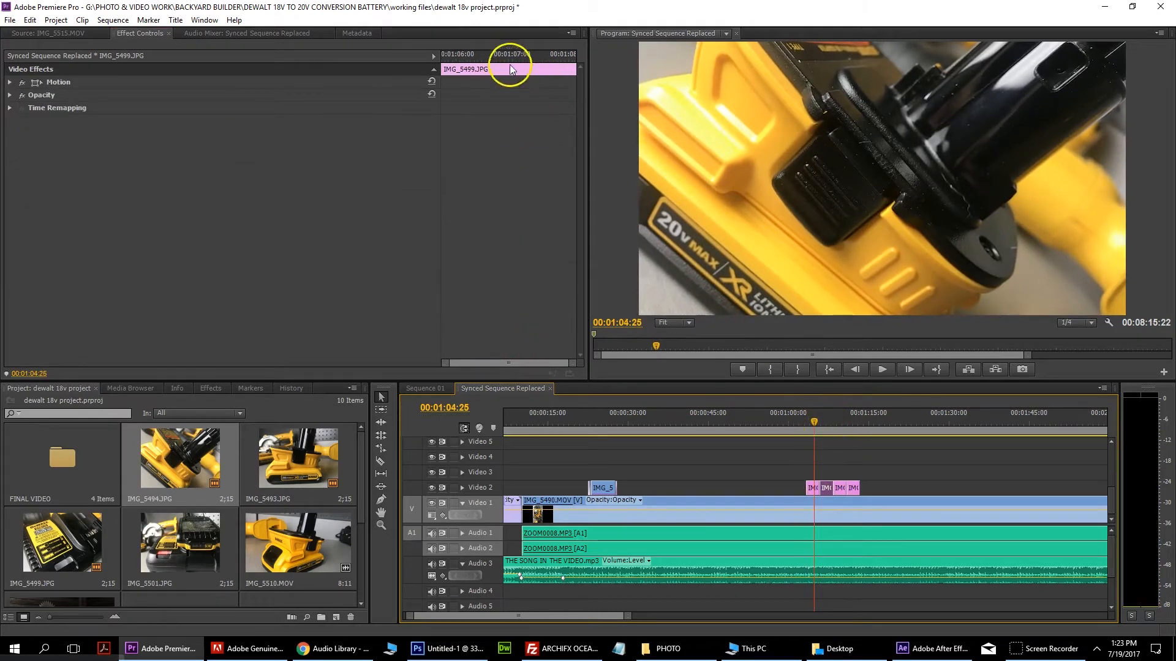
click(507, 58)
click(10, 85)
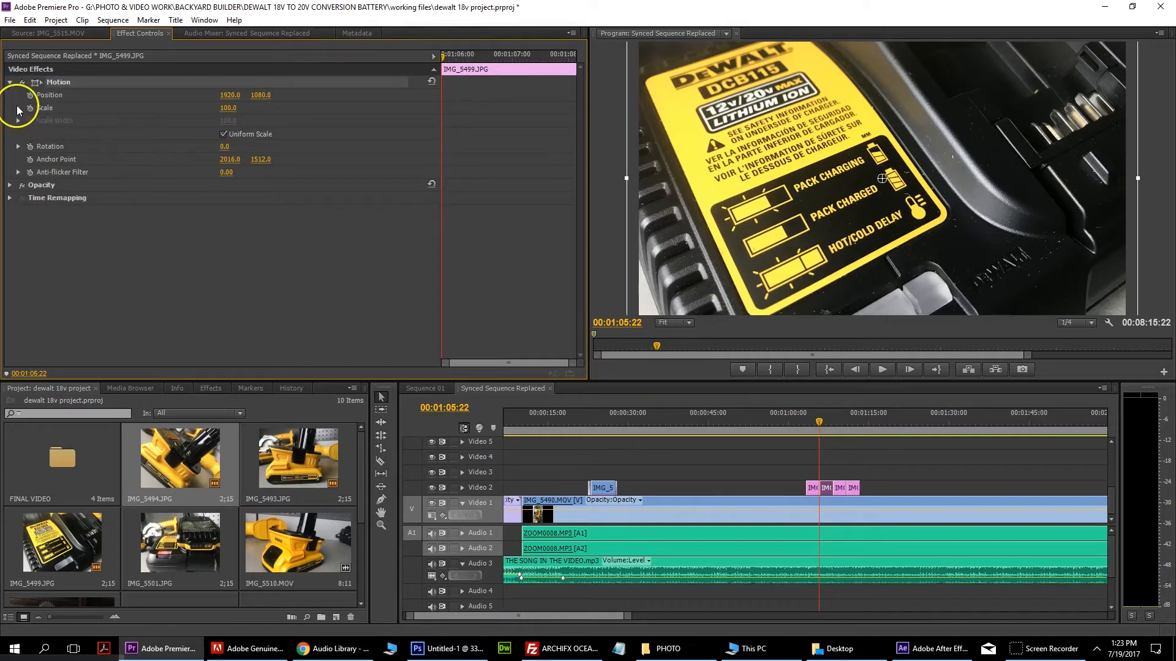
click(18, 108)
drag(445, 60, 604, 71)
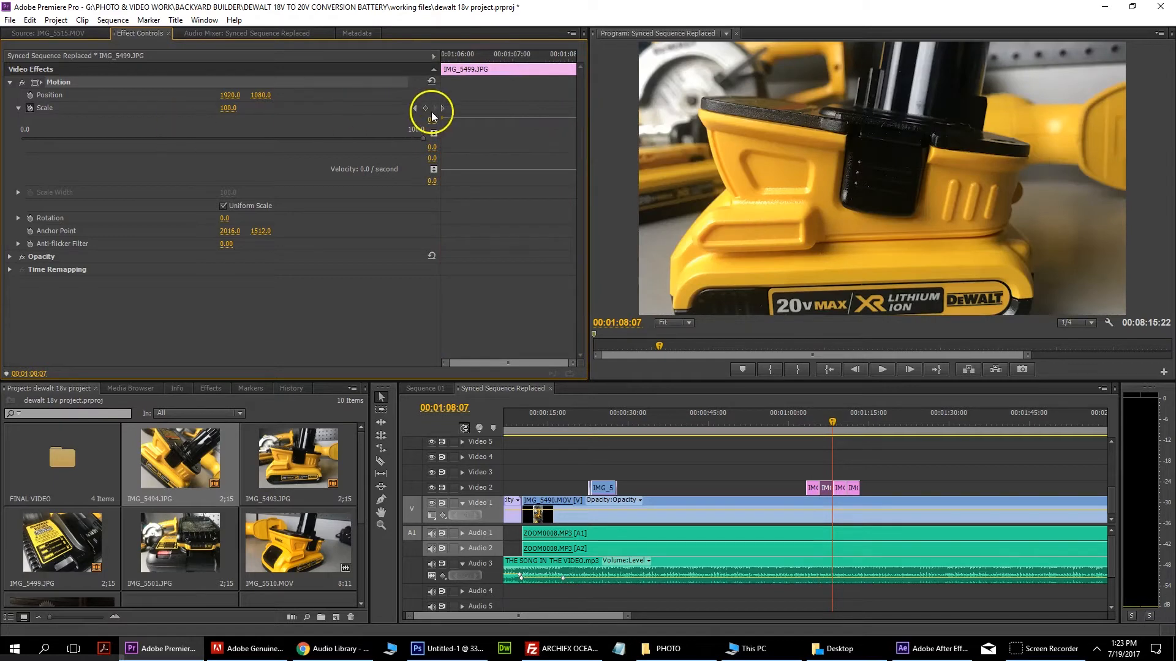
click(232, 108)
text(105)
key(Return)
click(841, 433)
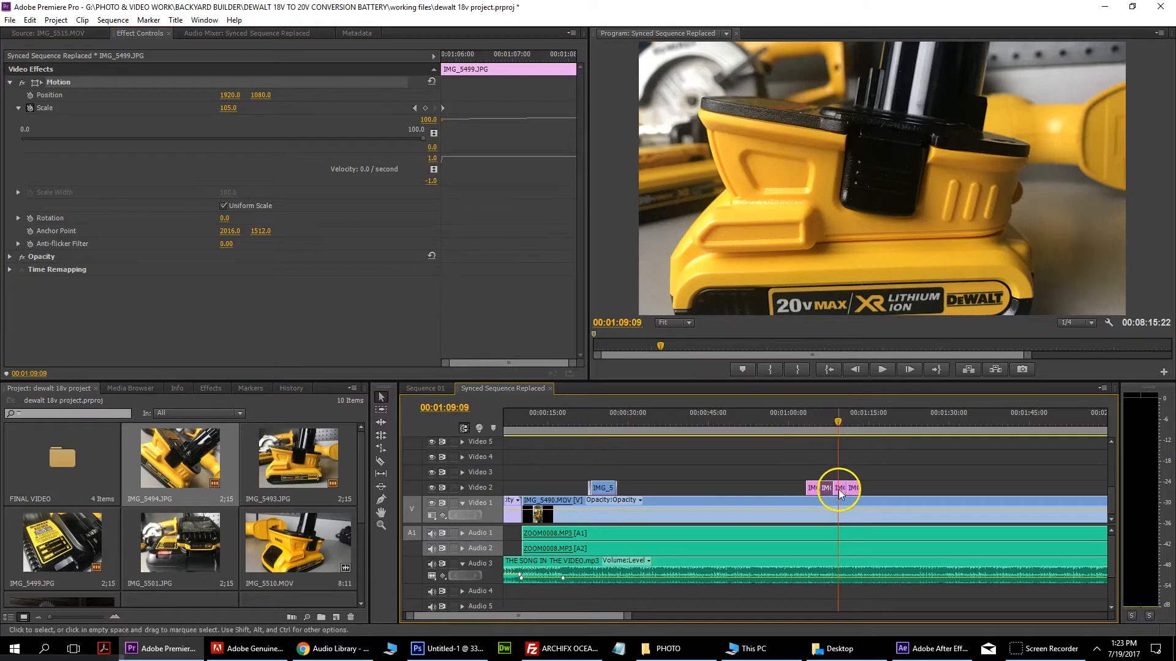
Step: Keyframe IMG_5493.JPG's Scale from 100 on its first frame at 00:01:08:07 to 105 at 00:01:10:22
click(840, 493)
click(458, 54)
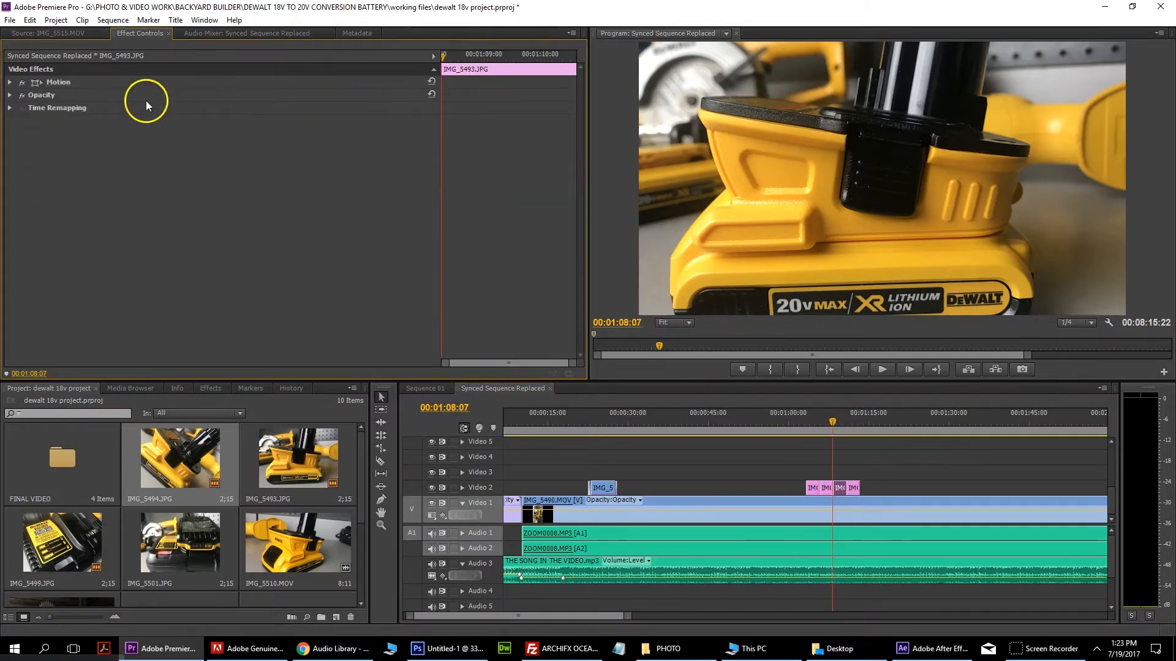
click(9, 82)
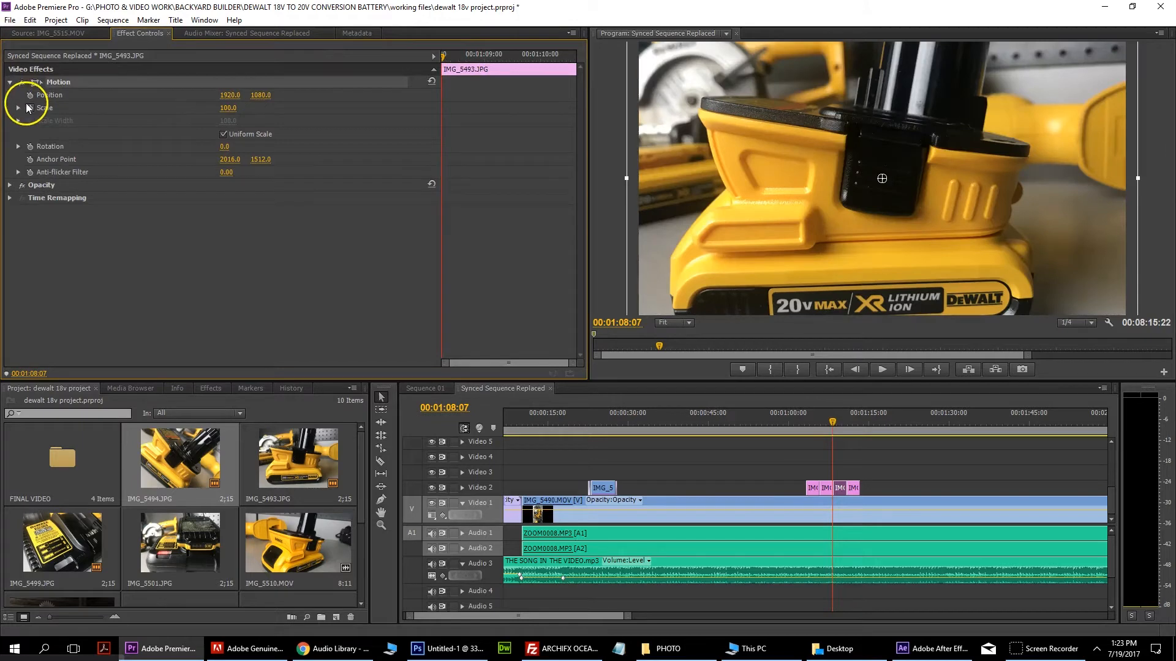
drag(443, 54, 619, 76)
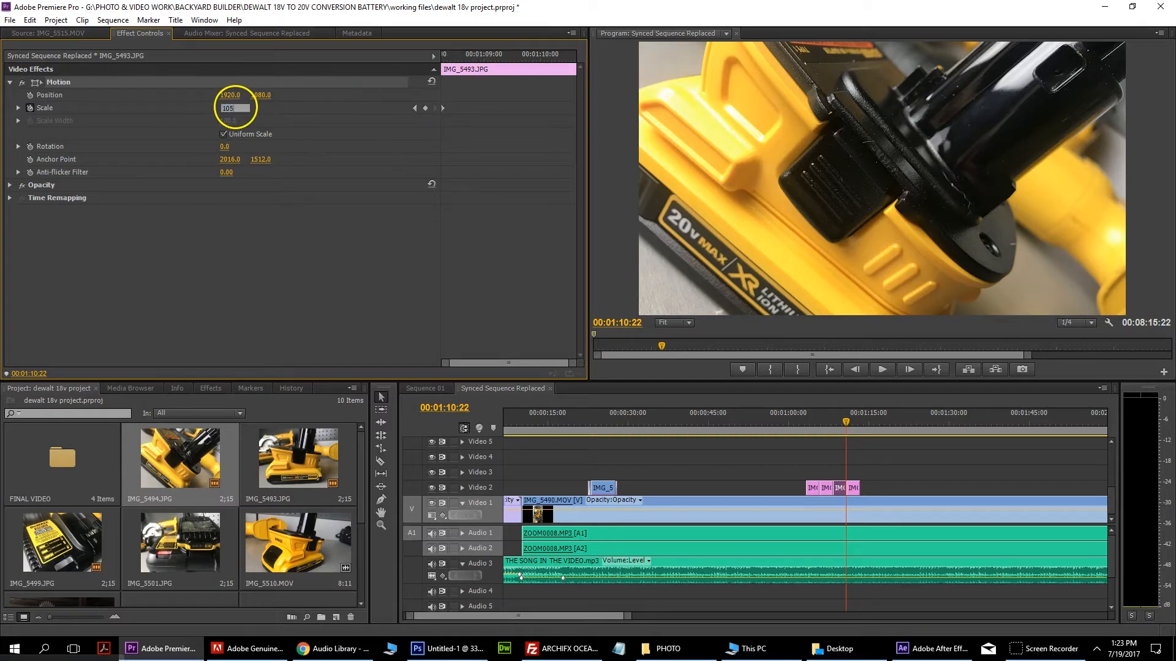
Step: Delete the fourth and last photo of the run on Video 2
drag(853, 488, 860, 477)
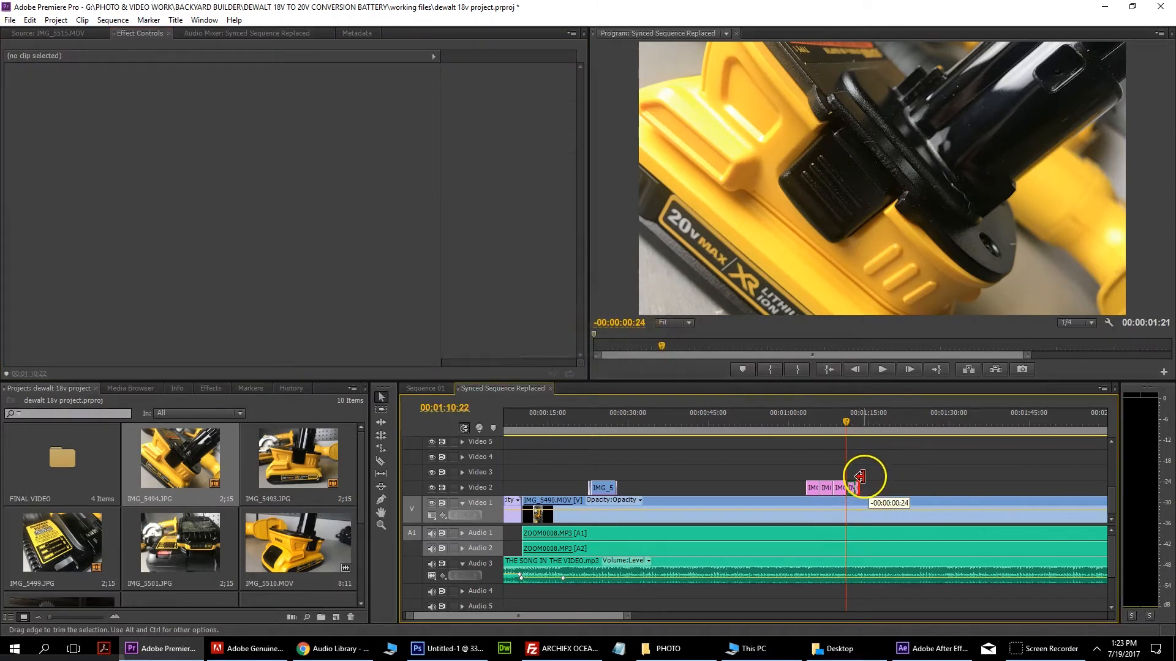
click(853, 488)
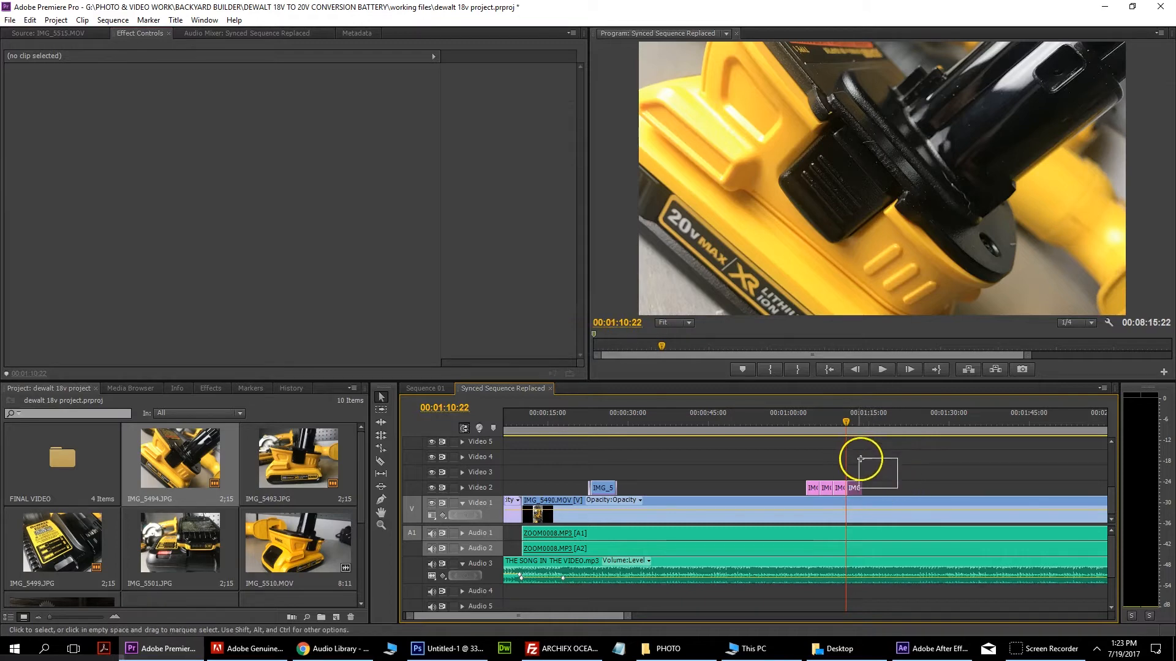
key(Delete)
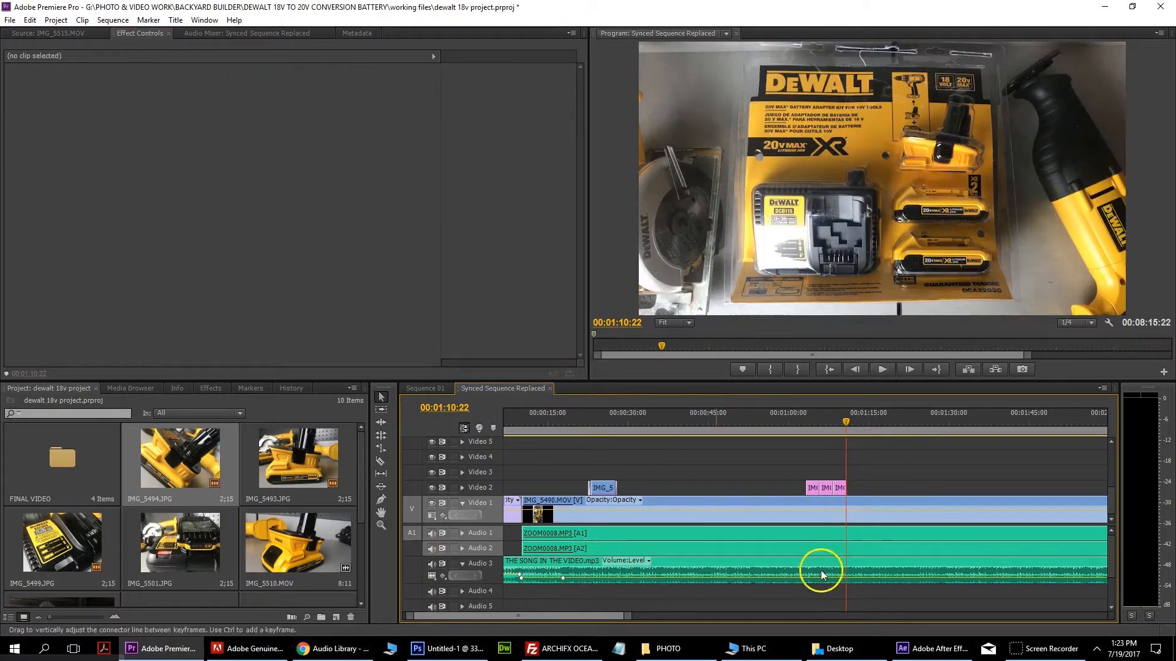
Step: Play the three zooming photos on Video 2 from just before the first one to 00:01:12:20
click(800, 422)
click(881, 369)
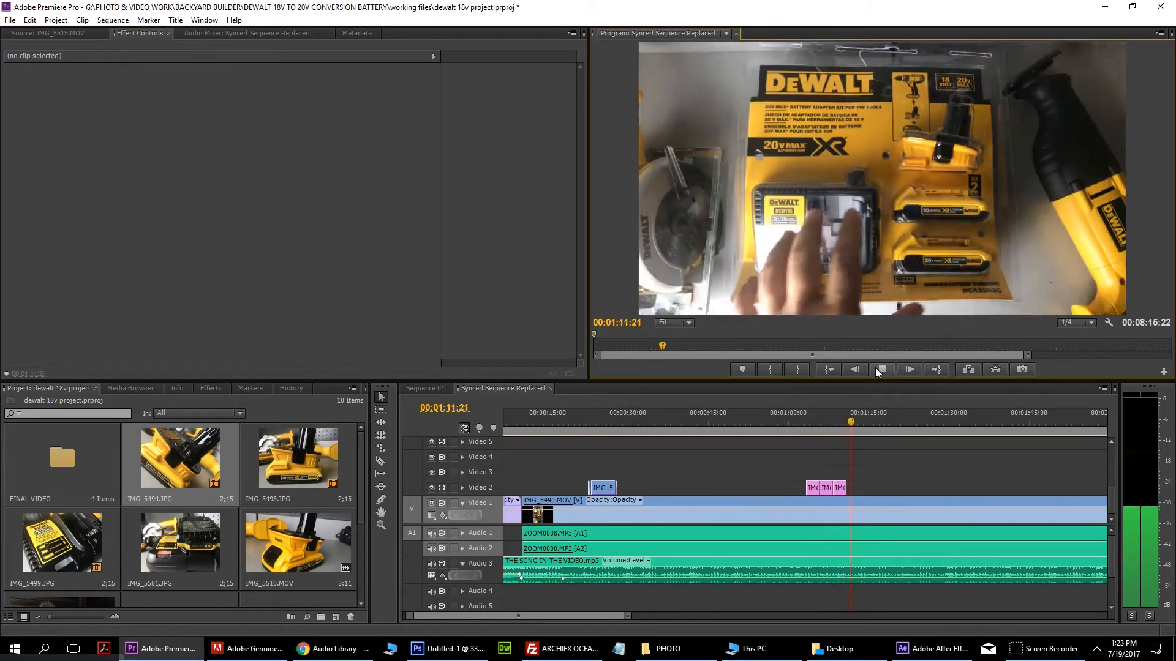
click(875, 369)
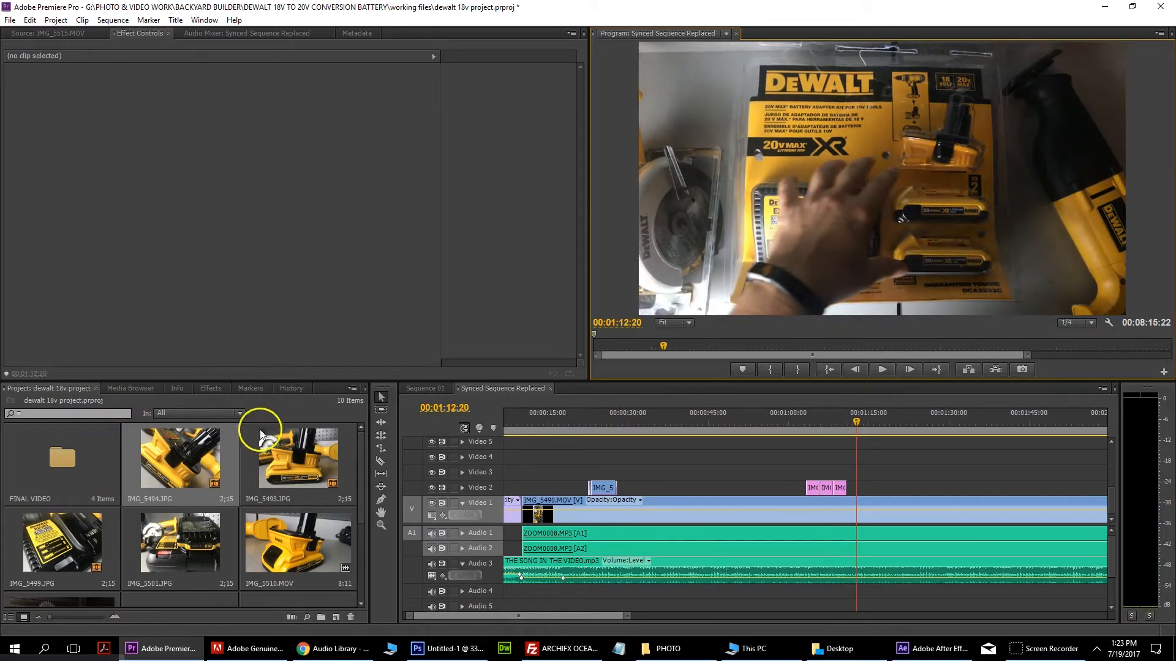
Step: Clear the effects search and add Cross Dissolve at the start and end of the three-photo run on Video 2
click(212, 389)
click(10, 456)
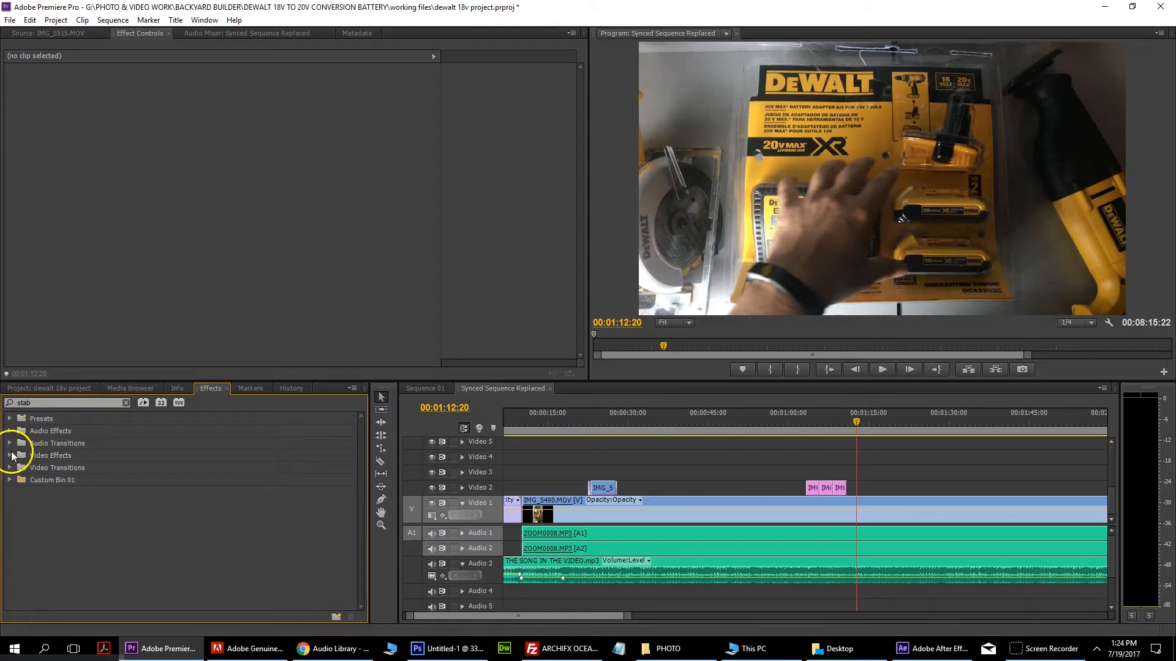
click(21, 469)
click(125, 403)
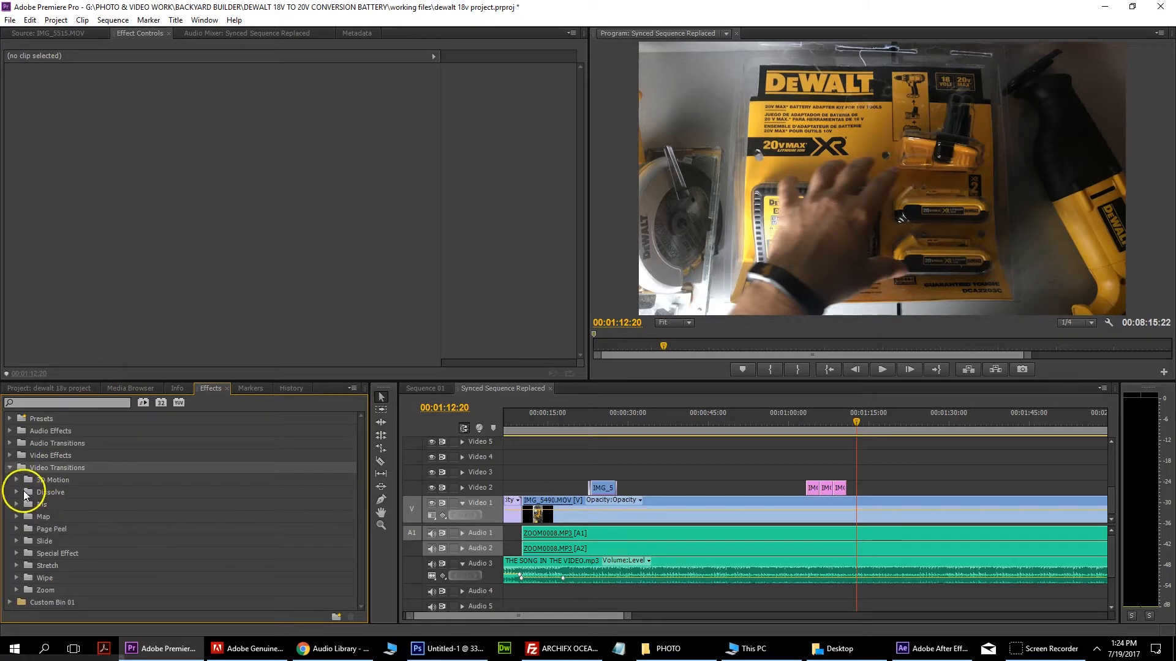
click(17, 492)
click(81, 518)
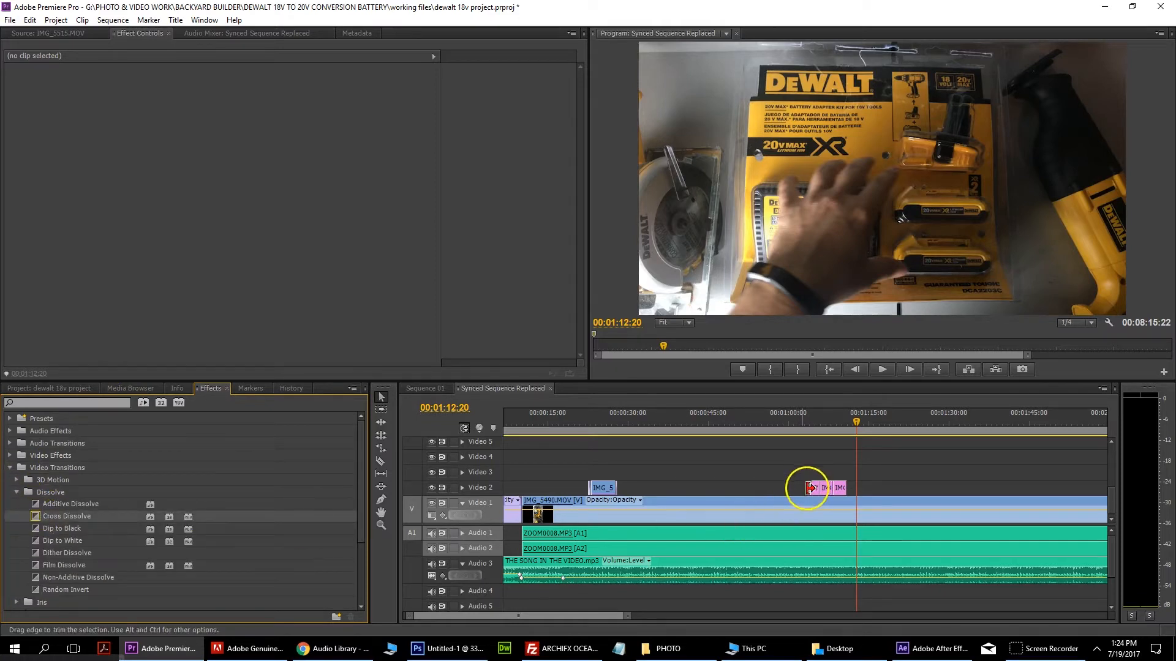
drag(845, 491, 846, 490)
Step: Play the photo run with its dissolves from just before its start to 00:01:12:19
click(799, 422)
click(882, 370)
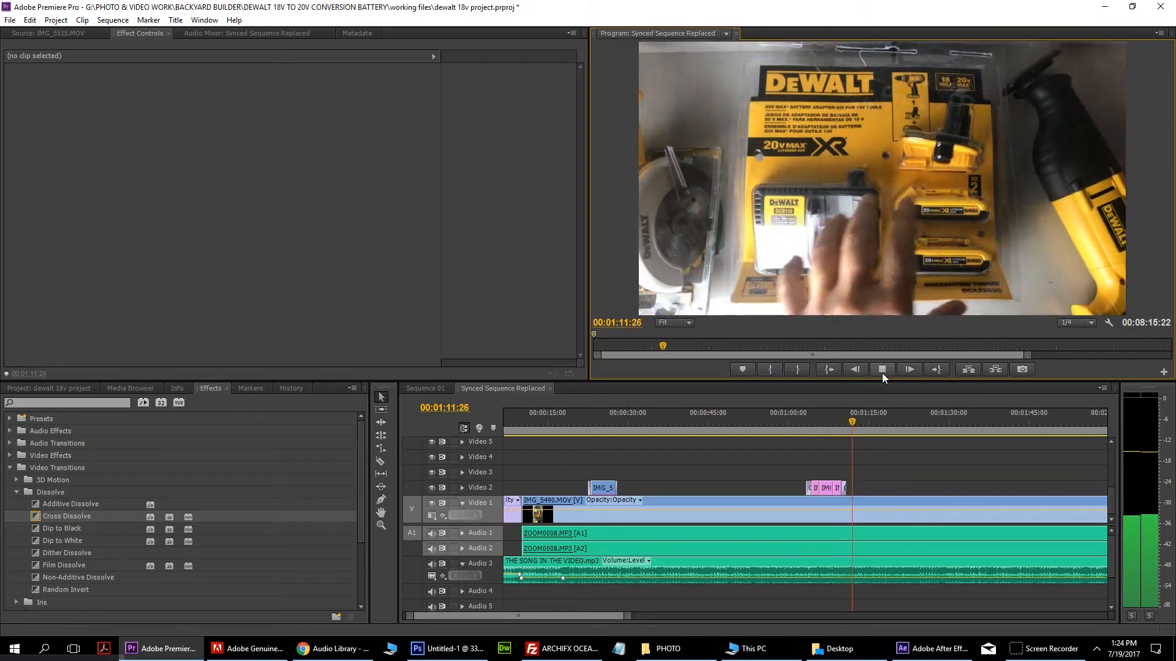
click(883, 375)
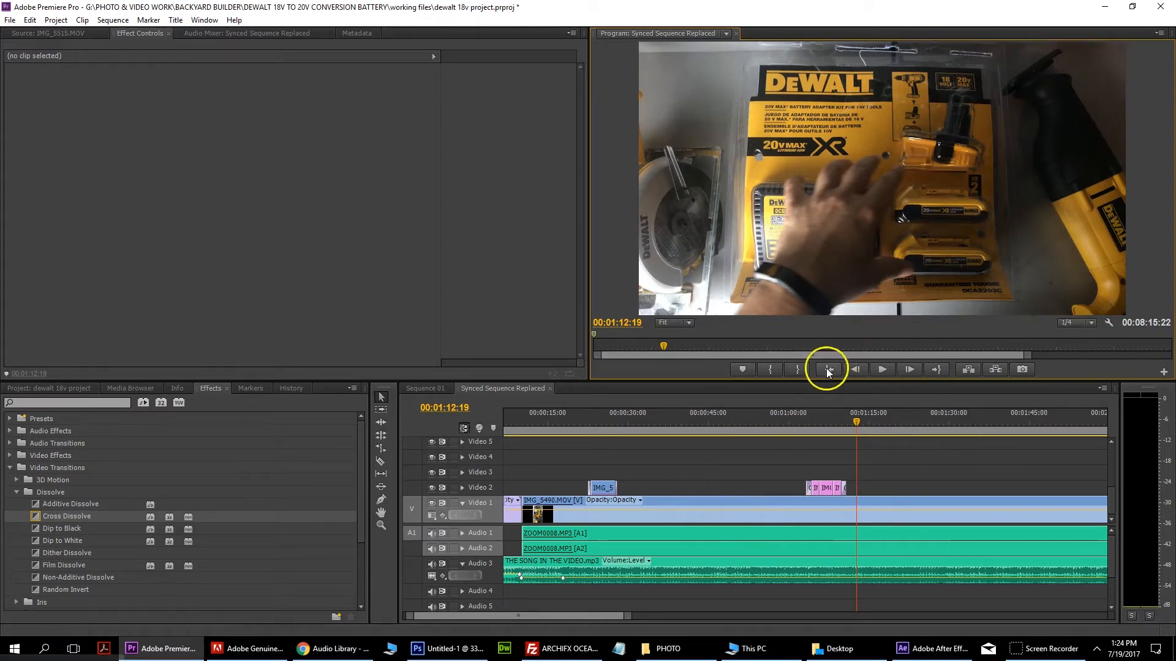
Step: Play the sequence on to 00:02:18:07 while browsing the project's VIDEOS folder in File Explorer for matching clips
click(889, 370)
drag(615, 616, 781, 604)
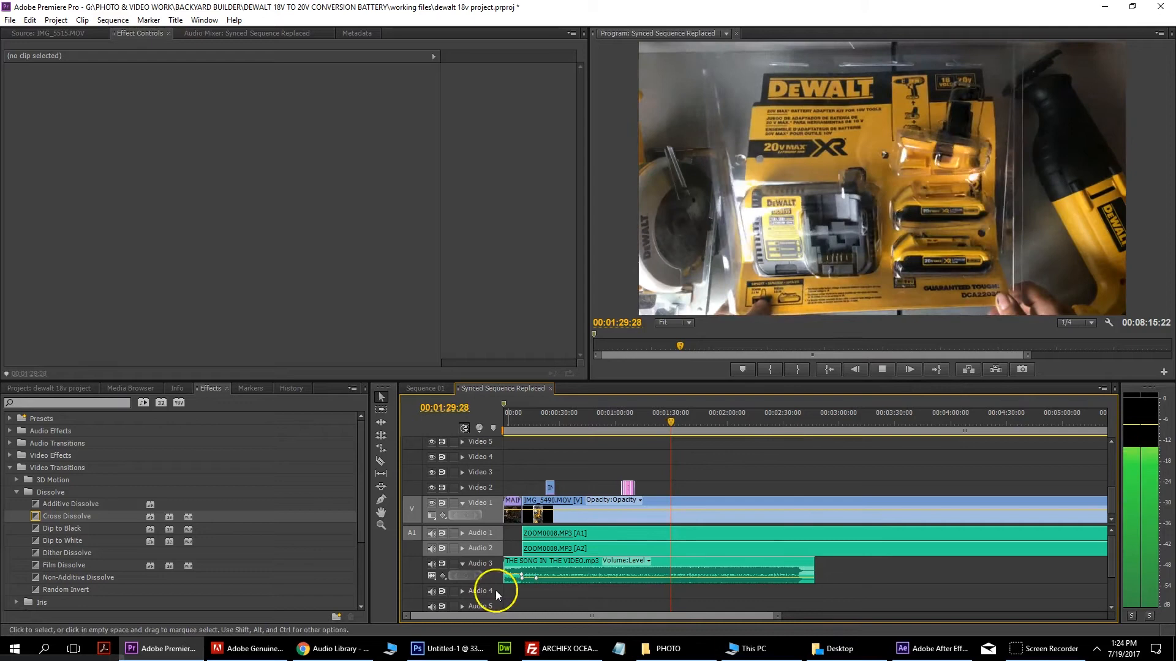
click(674, 648)
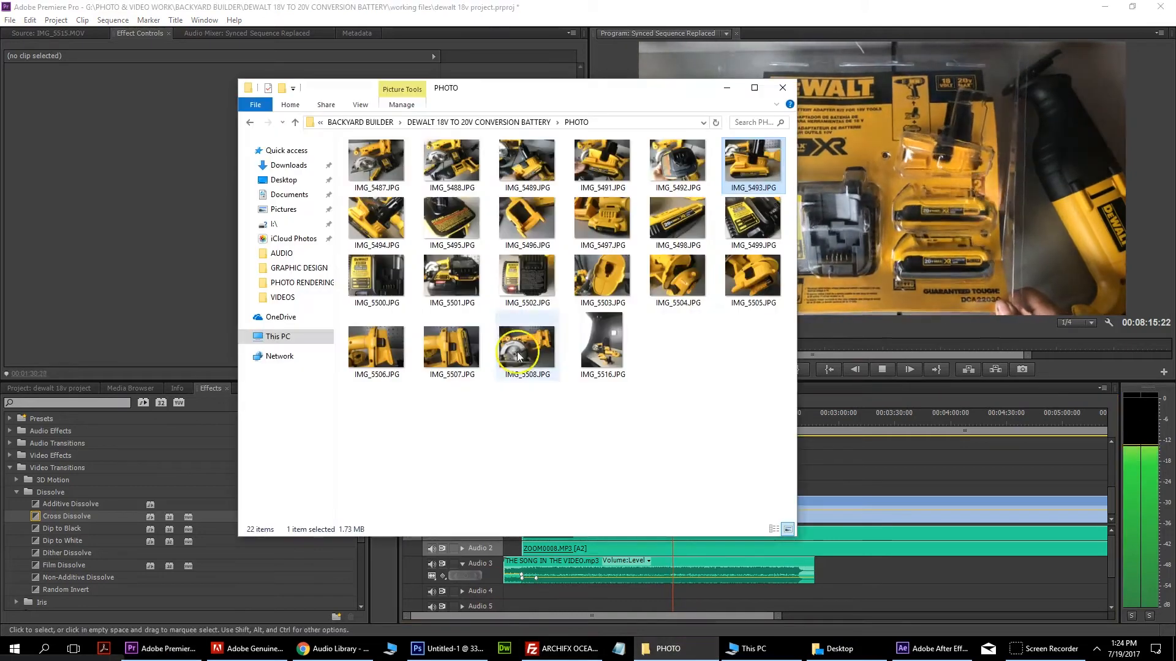
click(516, 122)
double_click(394, 186)
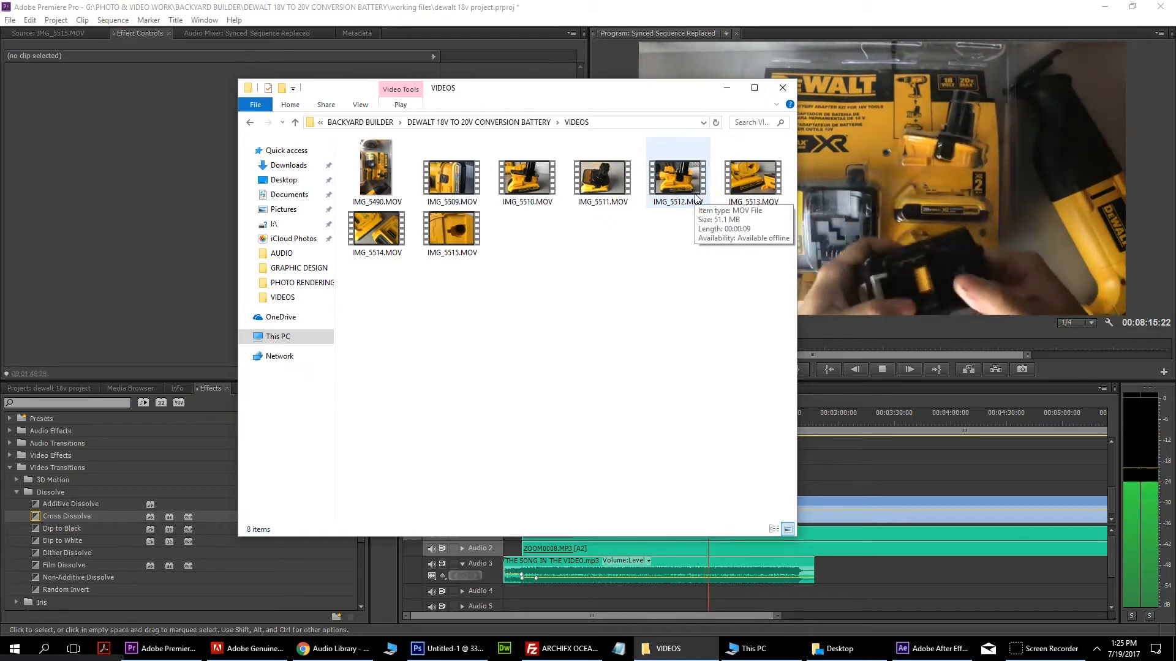
click(518, 167)
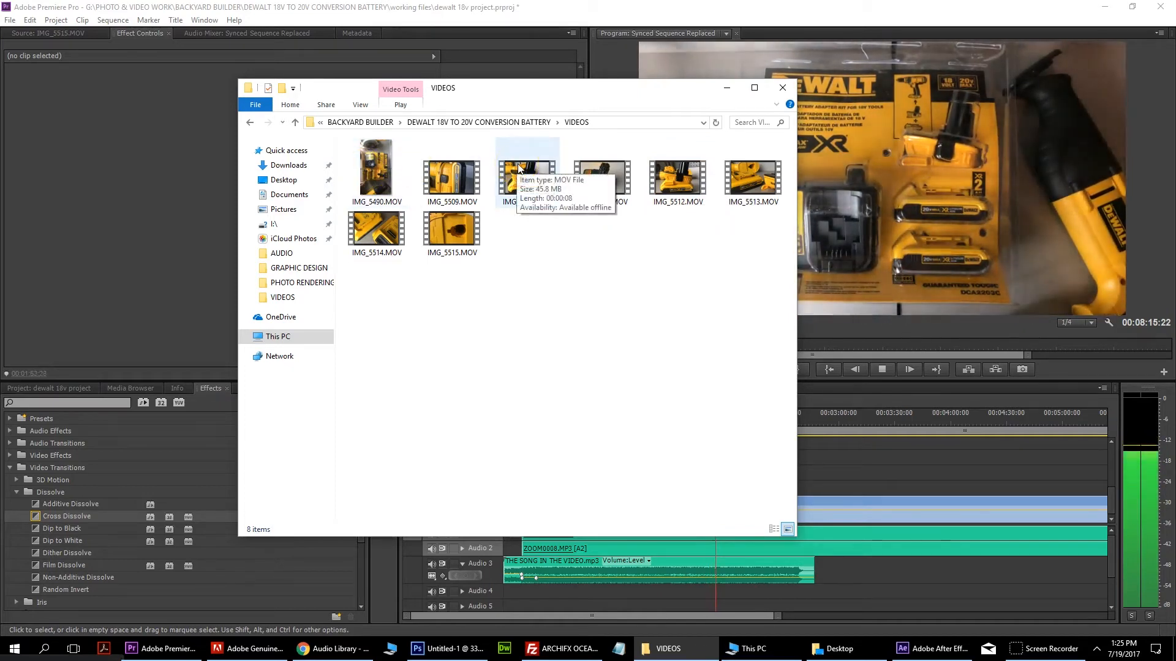
click(523, 177)
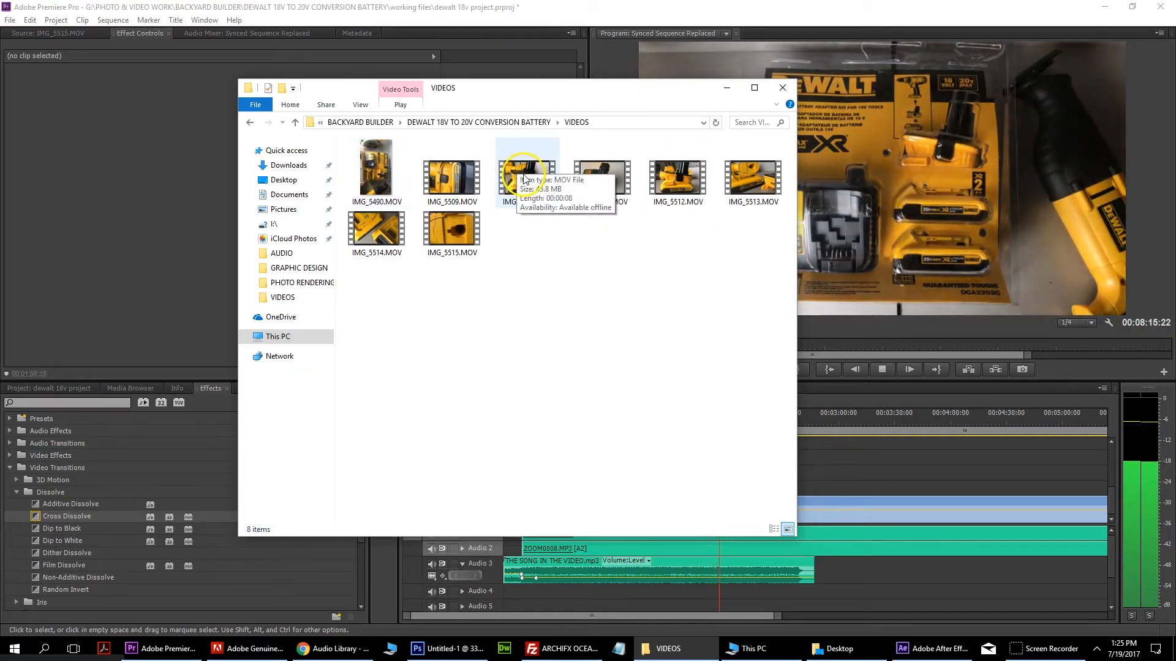
drag(643, 92, 481, 102)
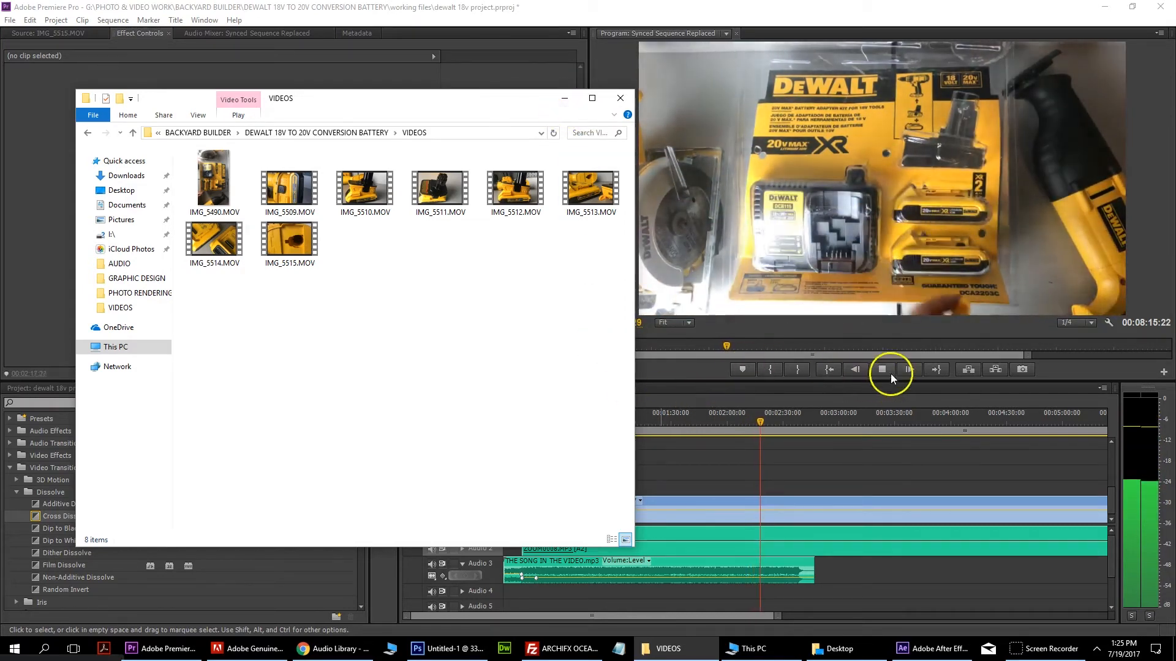
click(881, 367)
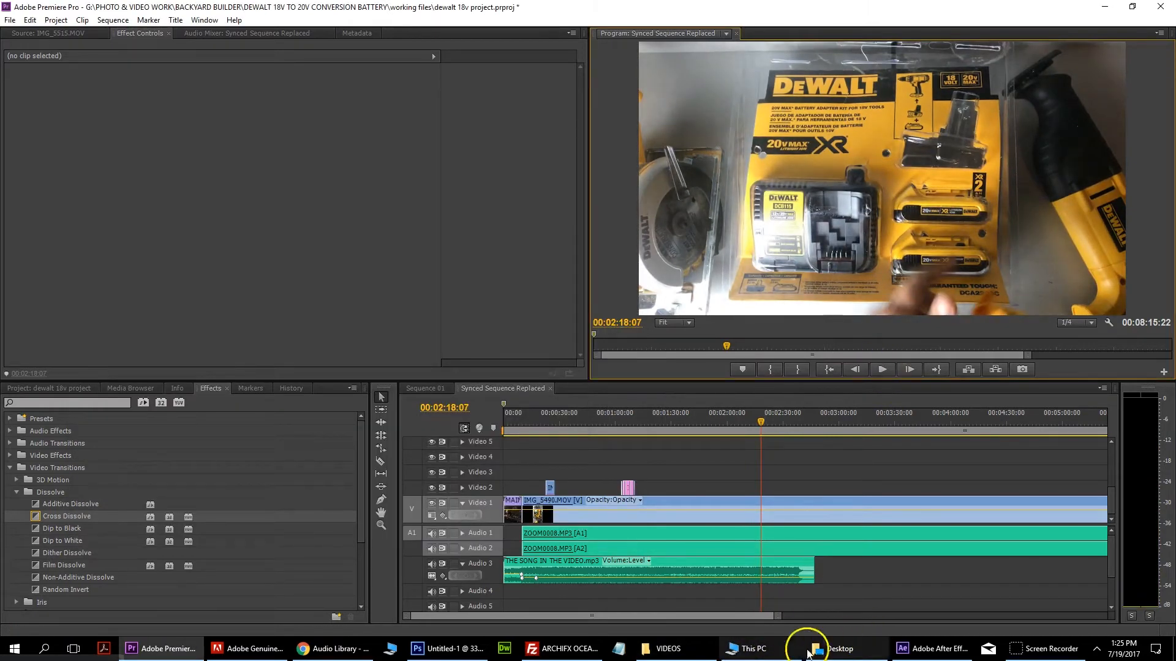
Step: Move the VIDEOS folder window off the project bin, then preview IMG_5494.JPG from the bin in the source monitor
click(667, 649)
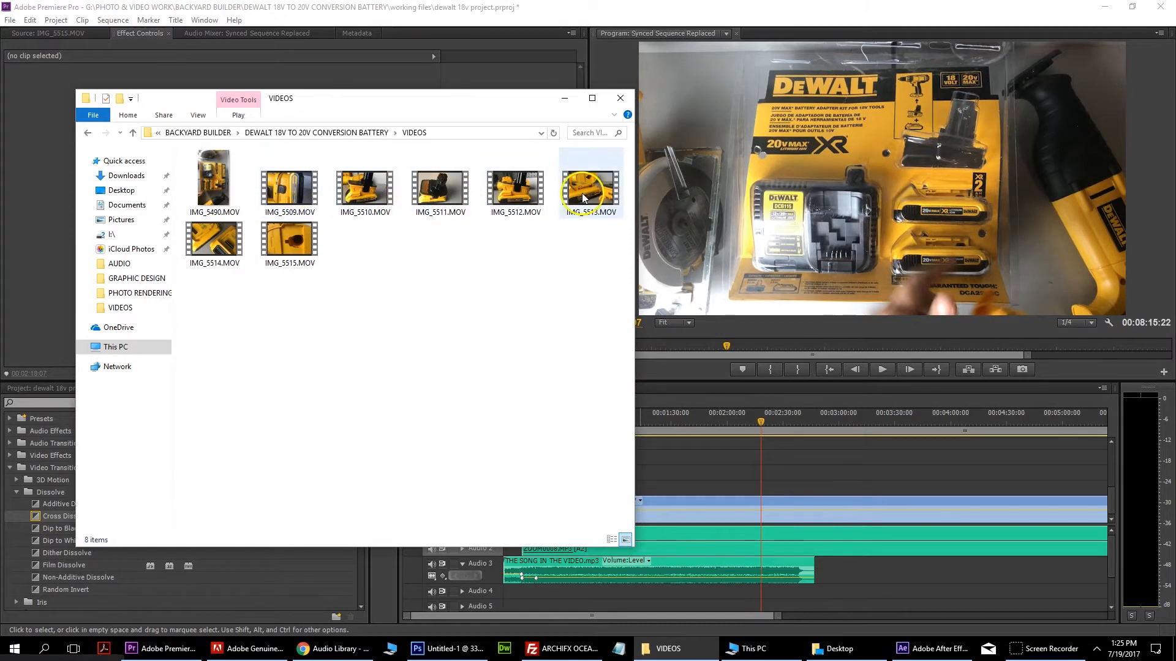
drag(495, 109, 678, 76)
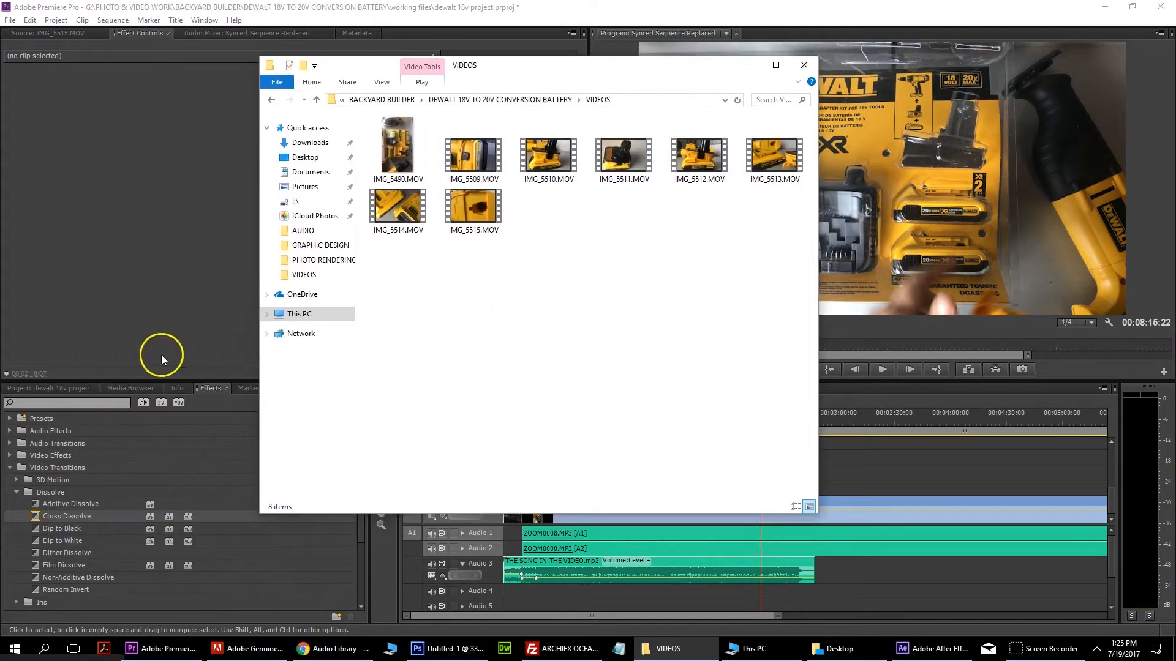
click(54, 394)
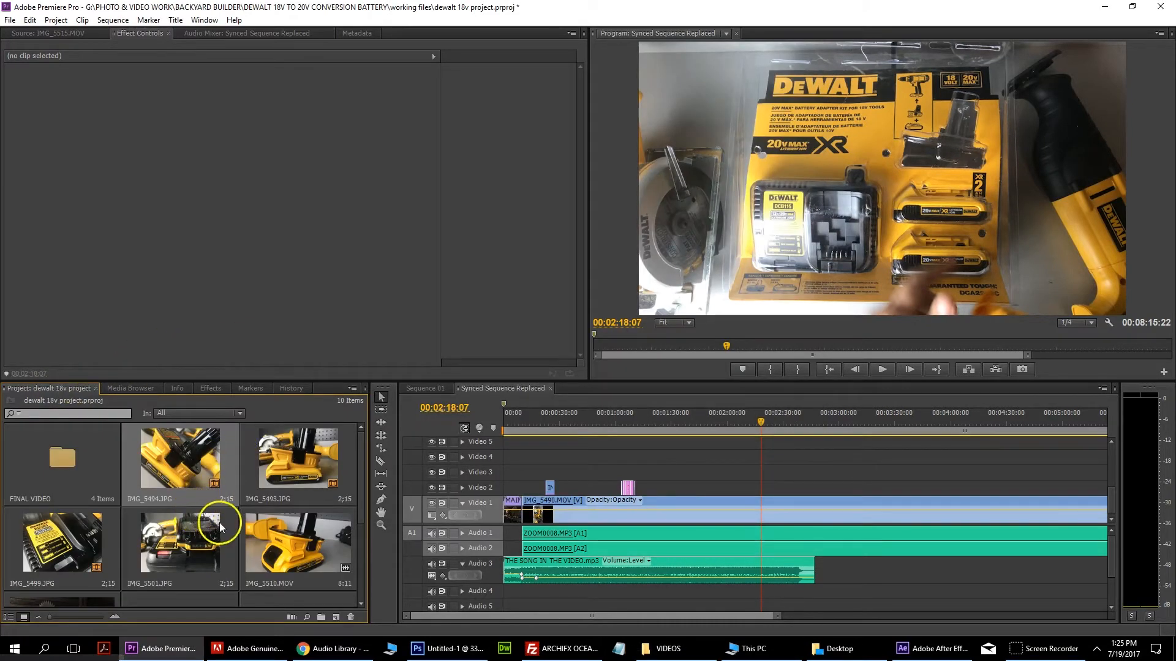
double_click(186, 465)
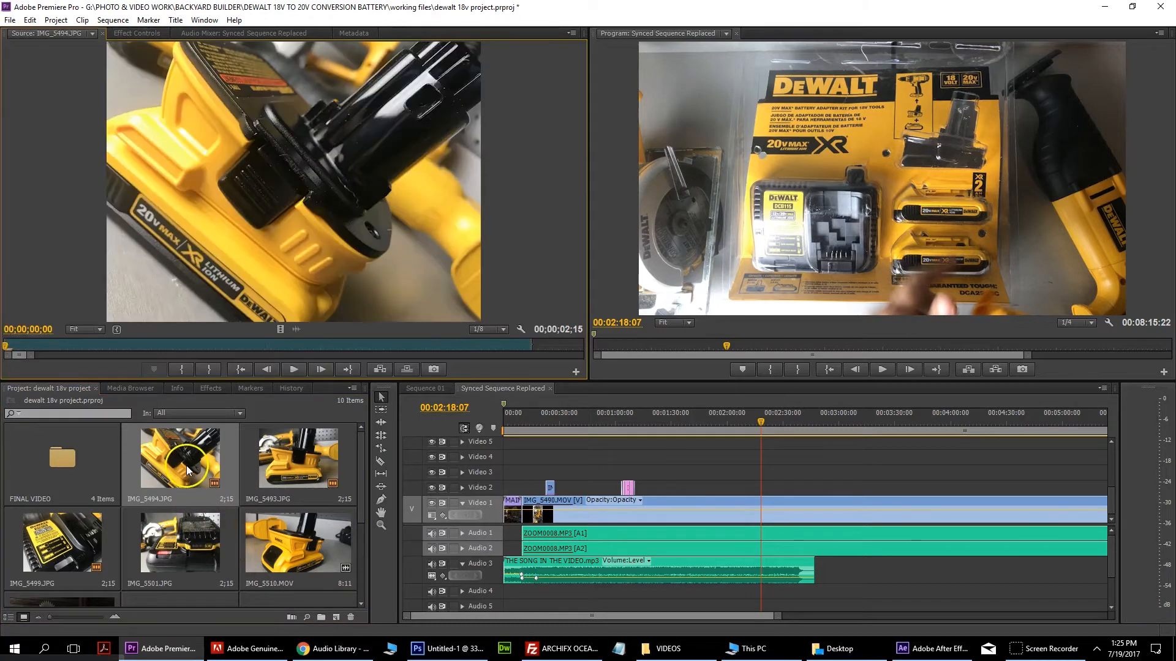
click(294, 370)
click(295, 371)
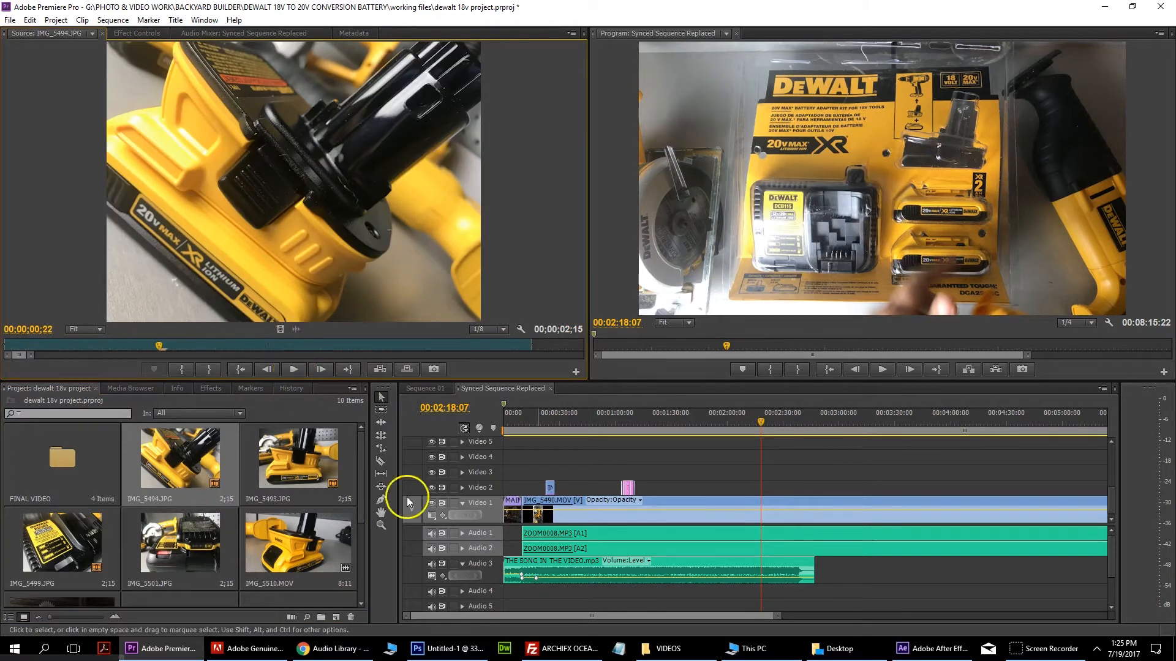
Step: Return to the VIDEOS folder in File Explorer and play IMG_5513.MOV in Movies & TV
click(835, 648)
click(708, 655)
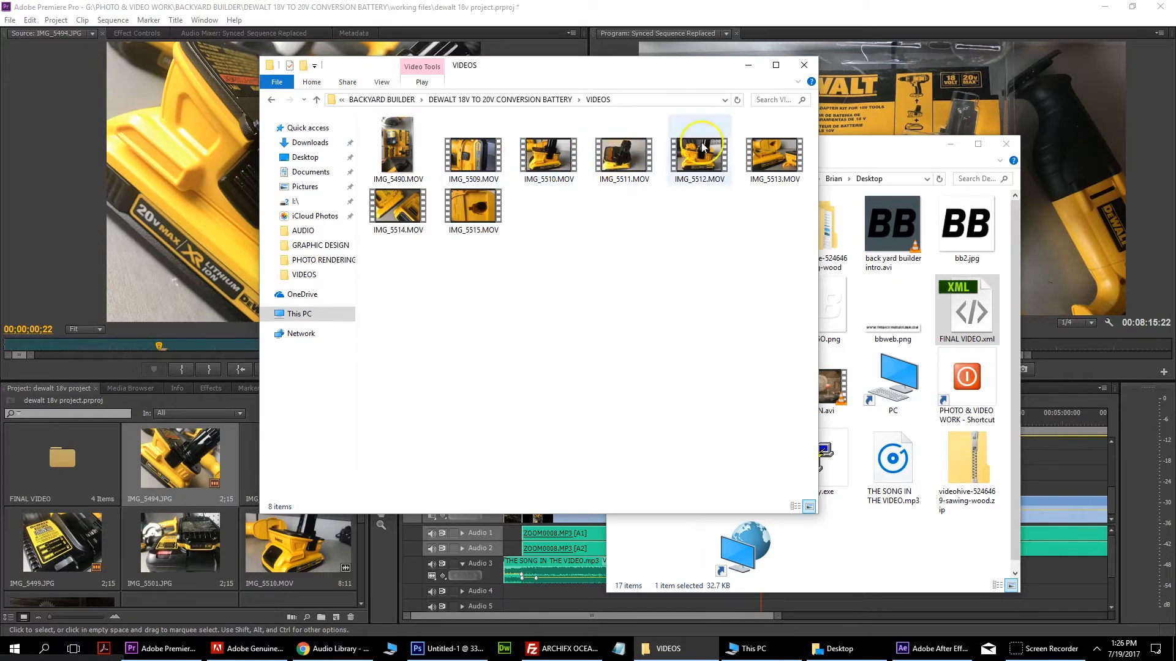
double_click(780, 157)
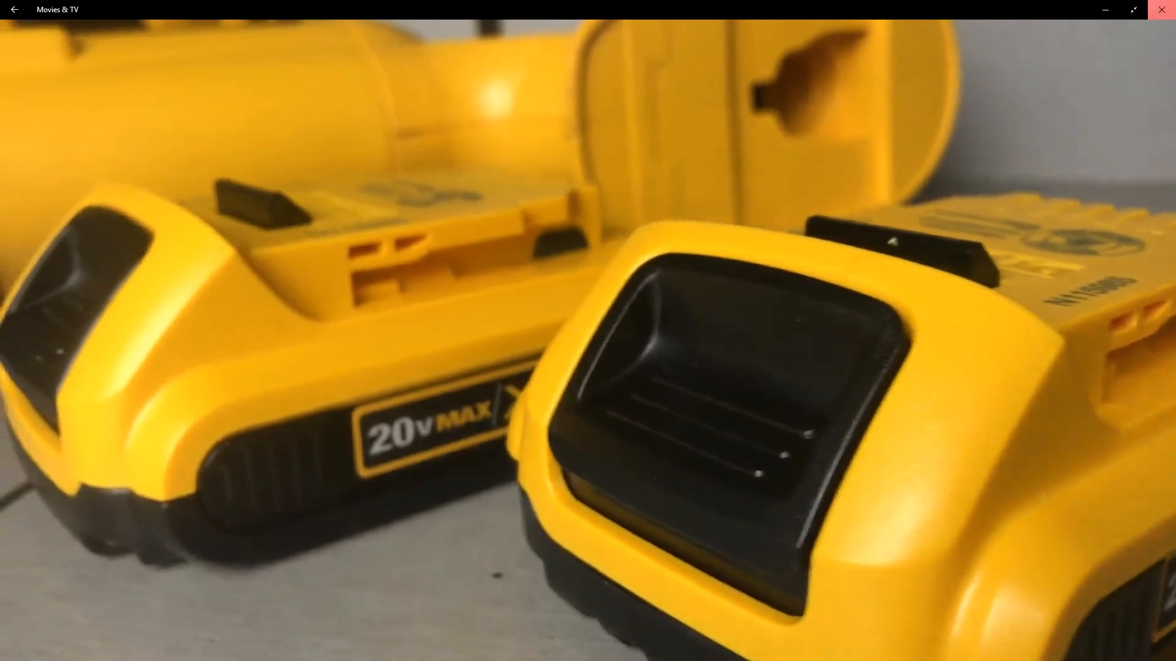
Step: Close the IMG_5513.MOV preview and play IMG_5512.MOV from the VIDEOS folder in Movies & TV
click(1161, 9)
double_click(700, 176)
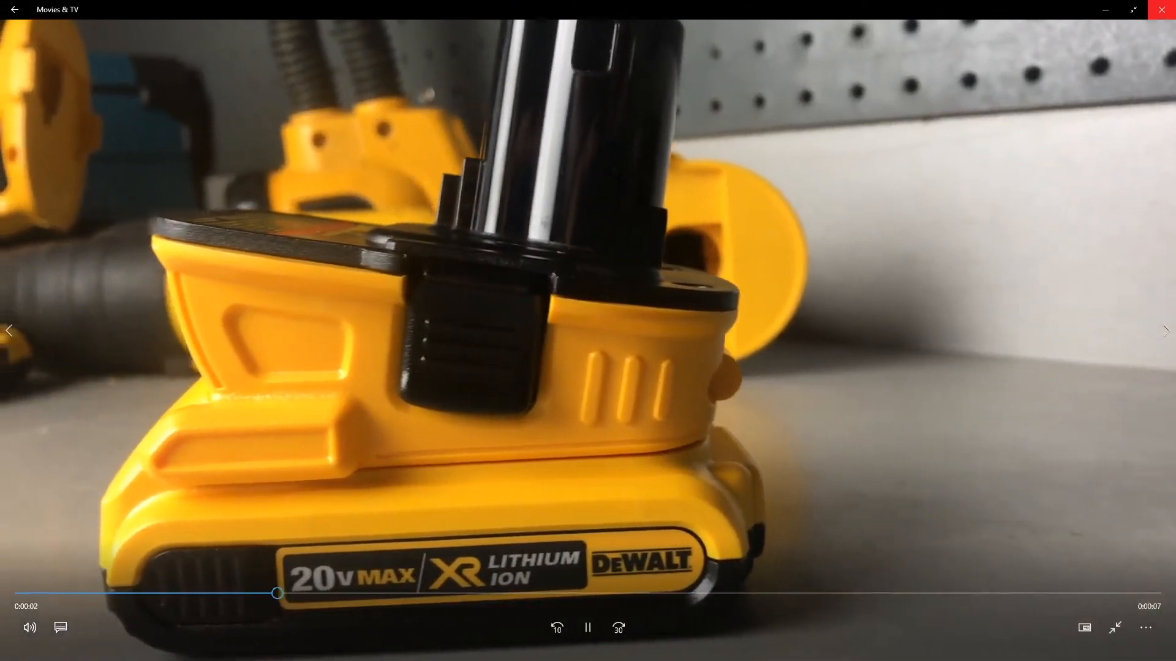
click(1161, 9)
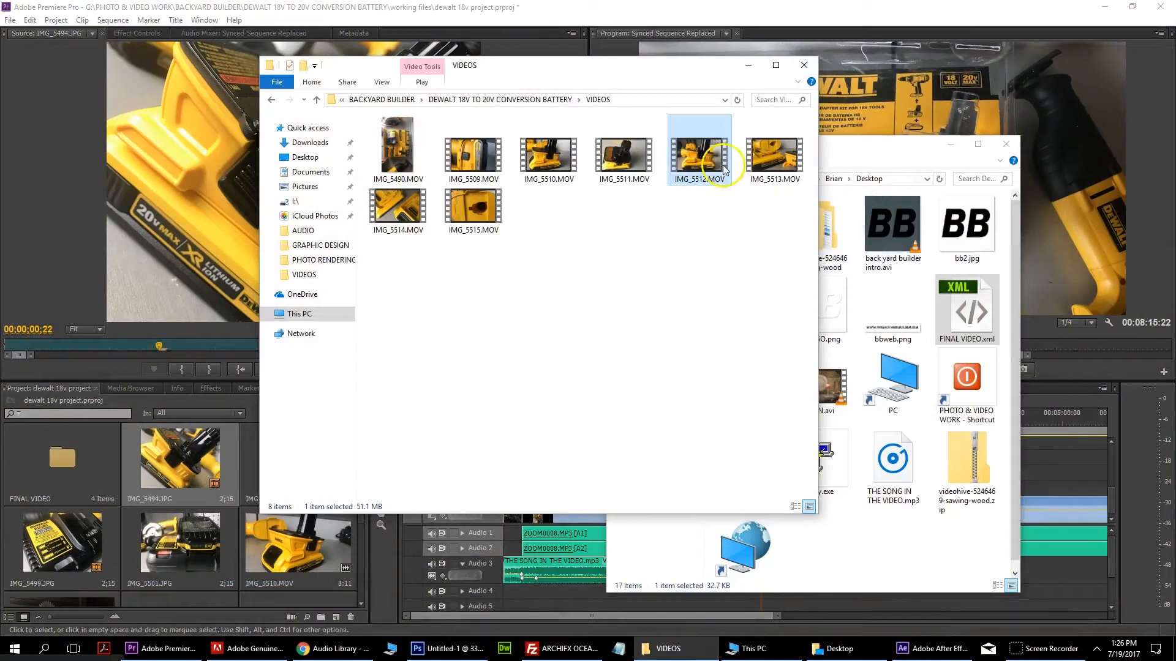
Step: Import IMG_5512.MOV into the Premiere Pro project bin and place its picture on Video 2 at 00:02:18:07
drag(698, 160, 162, 468)
double_click(201, 465)
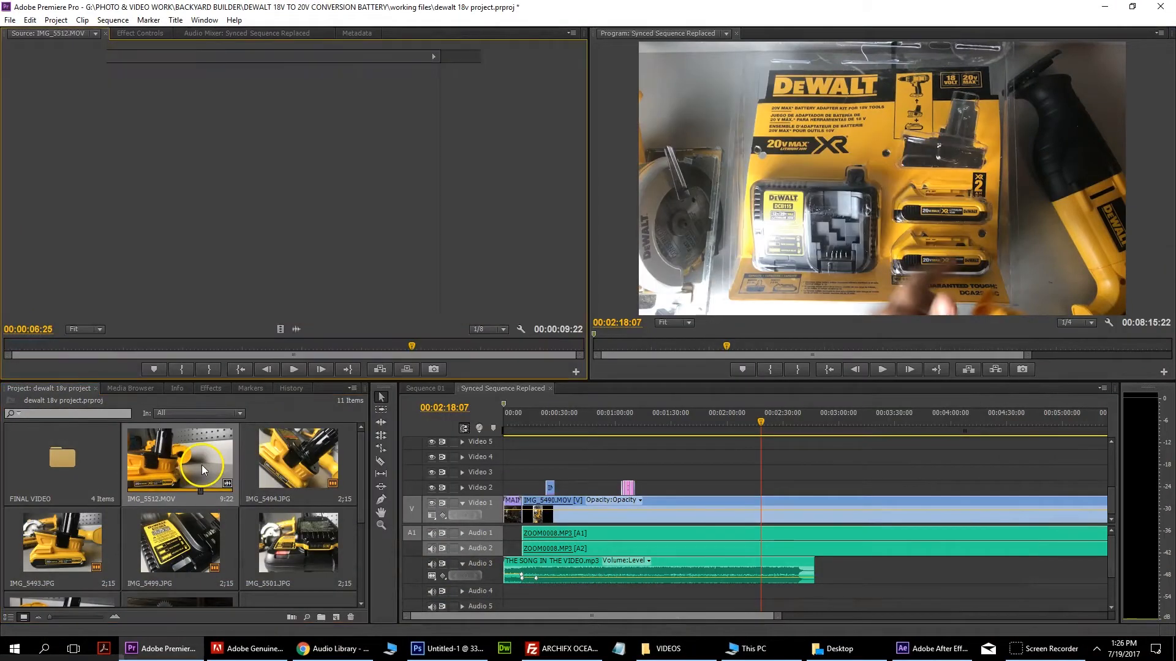
drag(551, 387, 762, 487)
Step: Apply a Cross Dissolve to the start of the IMG_5512.MOV clip on Video 2 and play the clip through
click(206, 389)
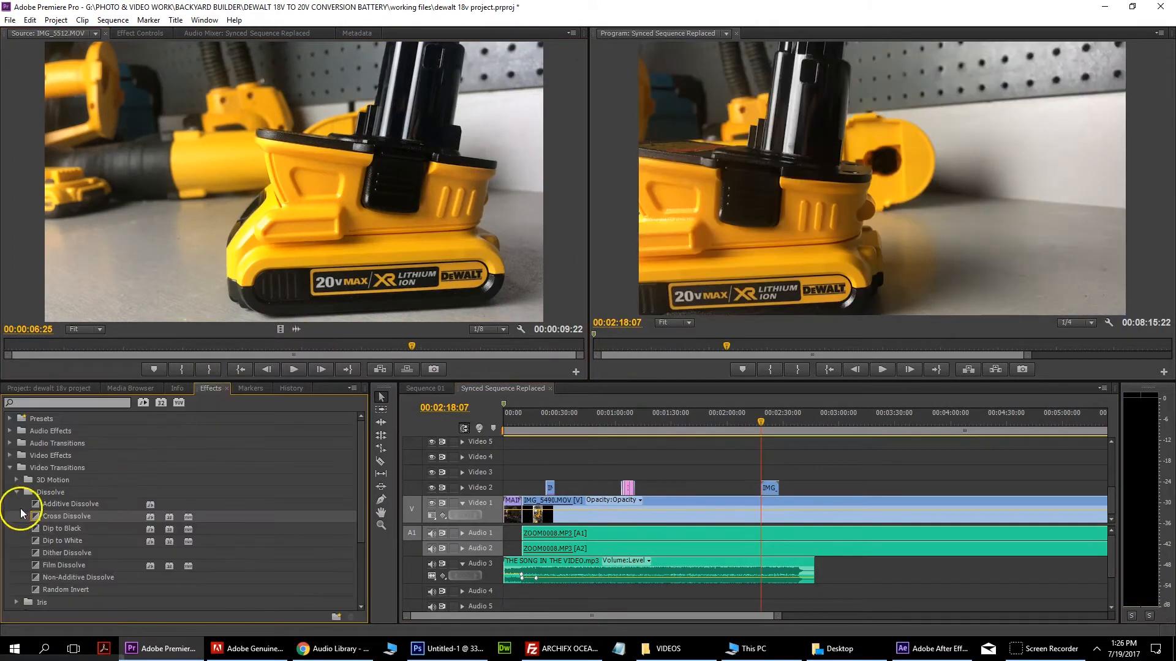
drag(30, 515, 769, 492)
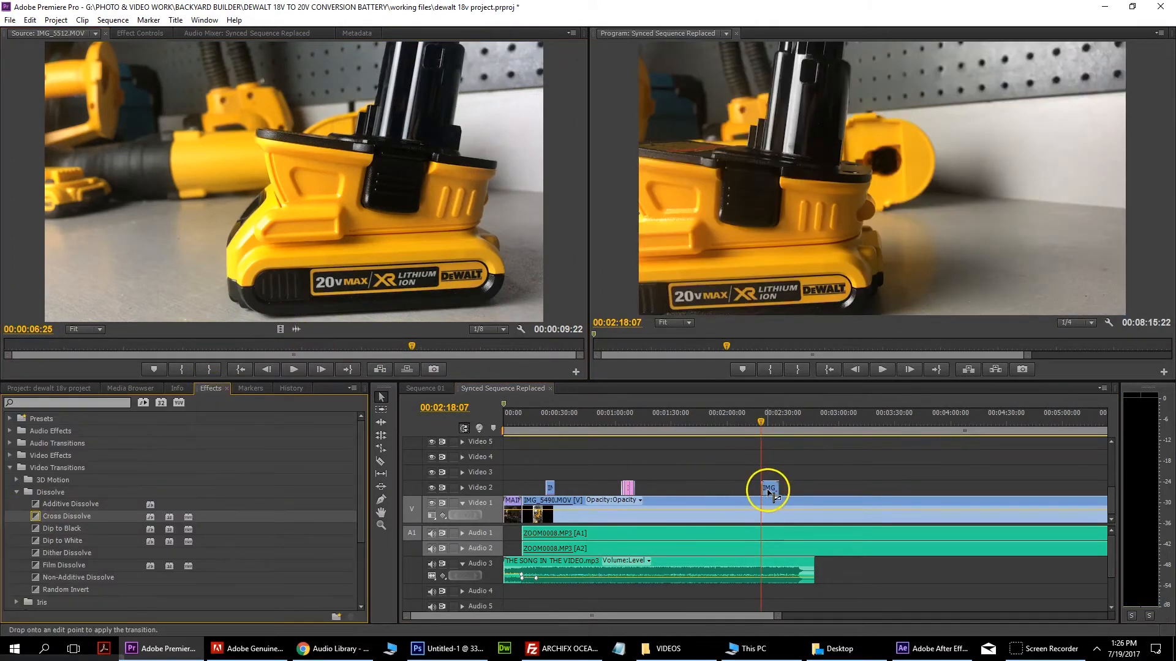
click(756, 429)
click(880, 370)
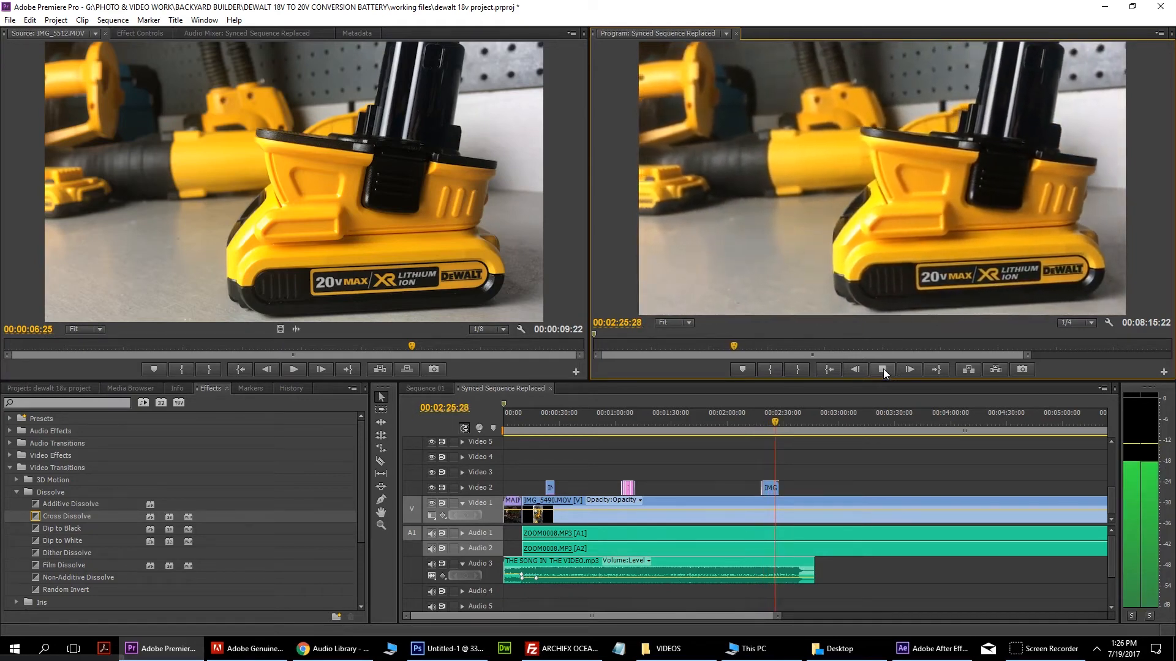
Step: Apply a Cross Dissolve to the end of the IMG_5512.MOV clip on Video 2 and play past it to 00:02:28:26
click(424, 508)
drag(286, 516, 680, 511)
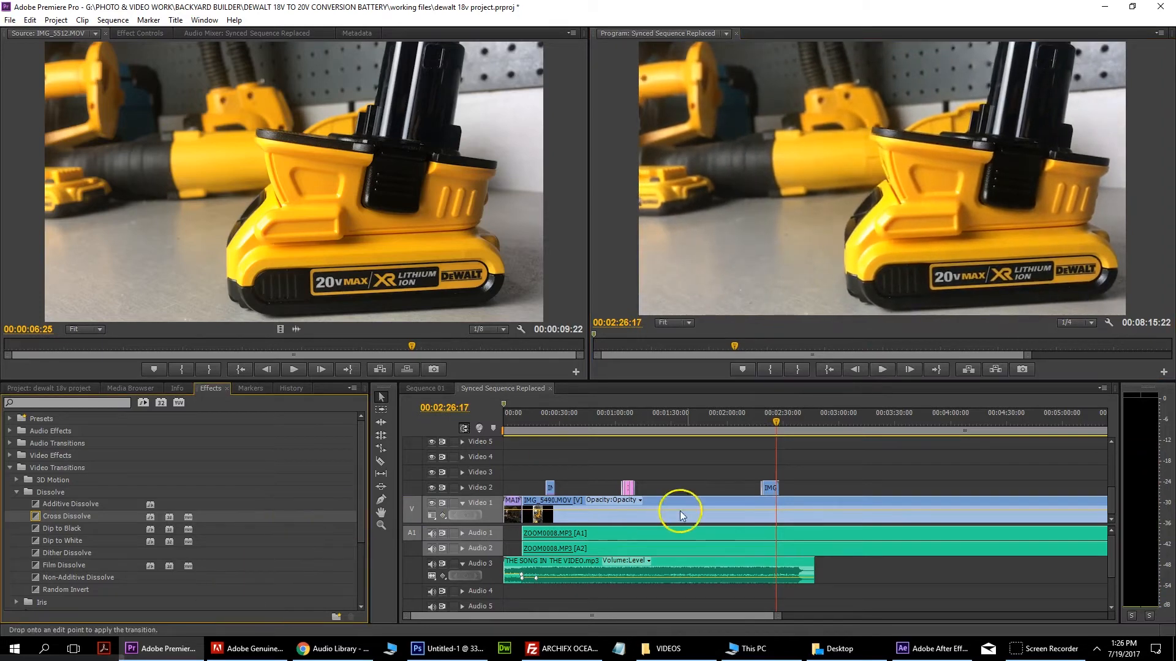
drag(783, 491, 780, 489)
click(882, 369)
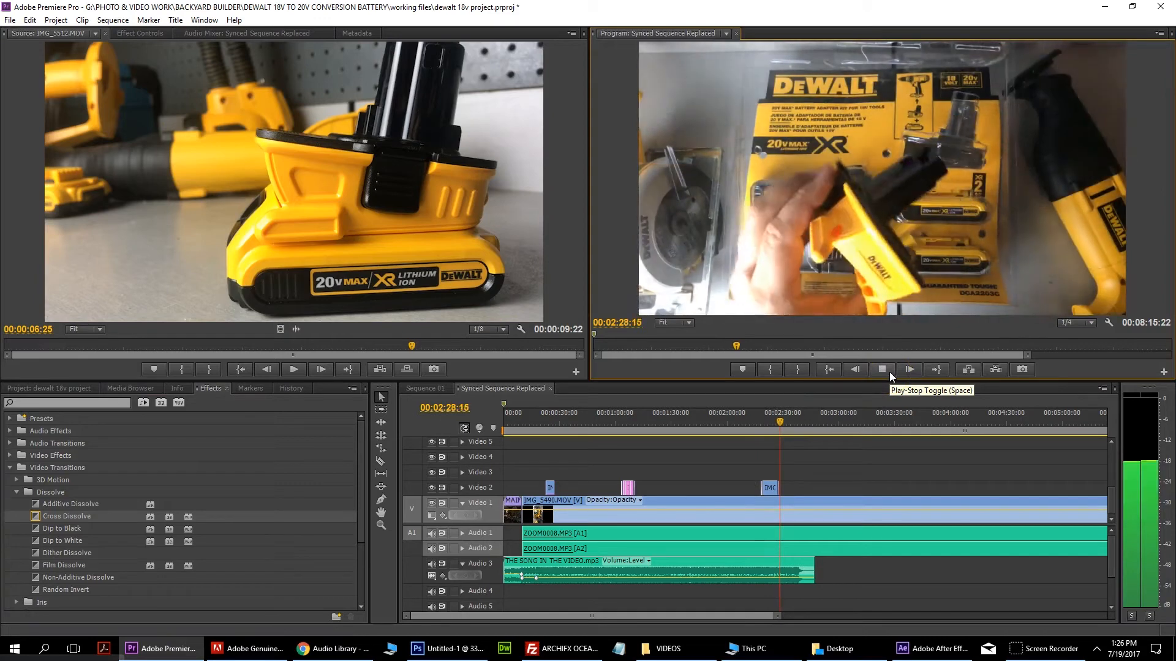
click(882, 370)
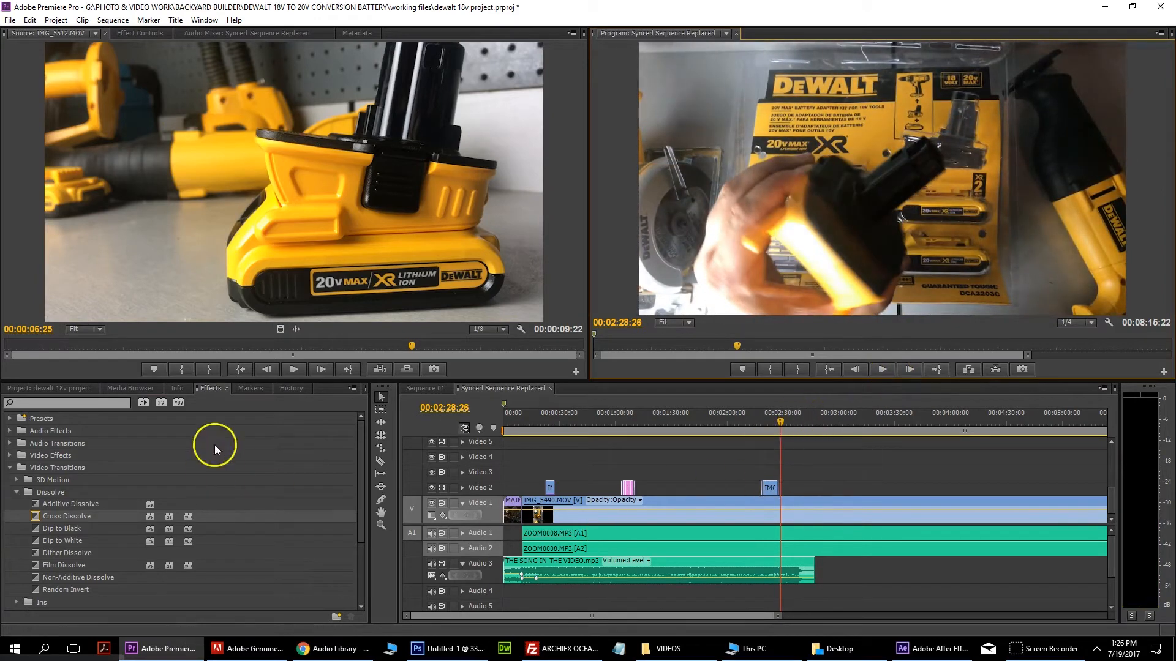
Step: Find the stabilizer effect with the search "stab" and apply Warp Stabilizer to the IMG_5512.MOV clip on Video 2
click(109, 403)
text(stab)
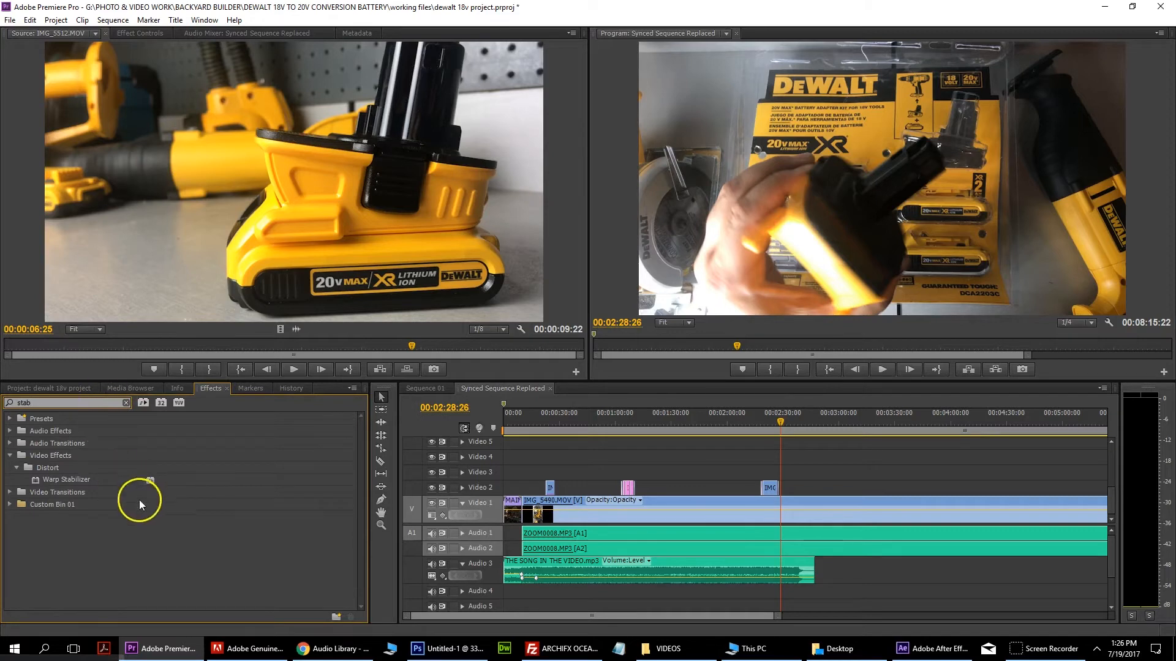
drag(139, 480, 764, 487)
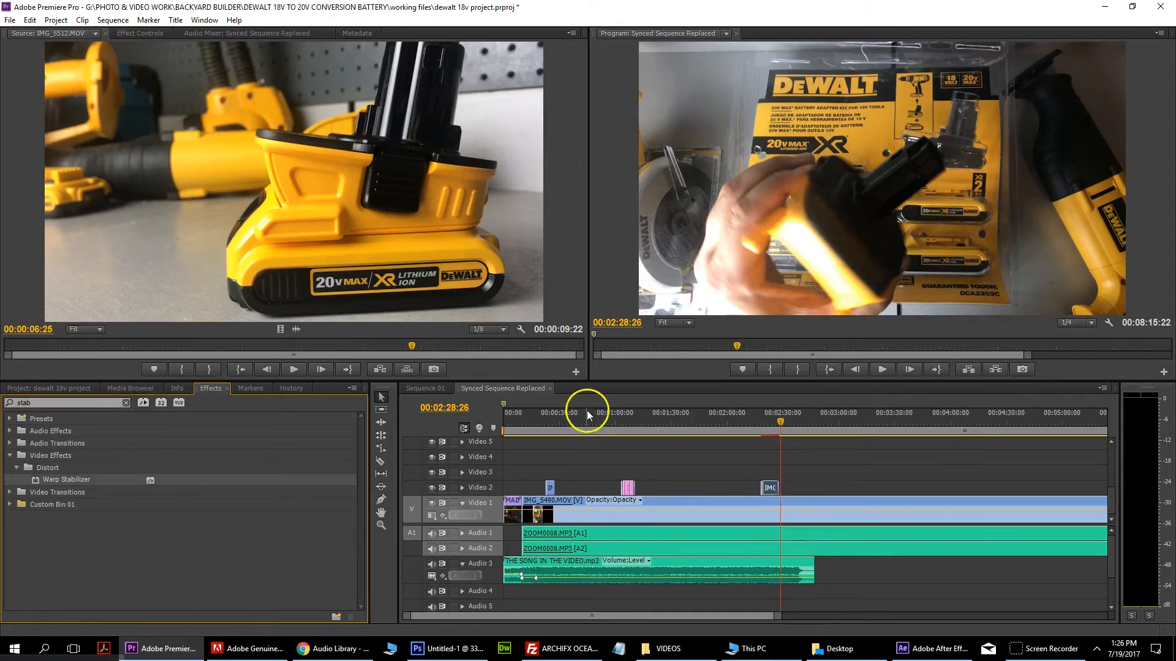
Step: Play the first Video 2 clip from just before its start to 00:00:29:00
drag(557, 425, 543, 427)
click(887, 371)
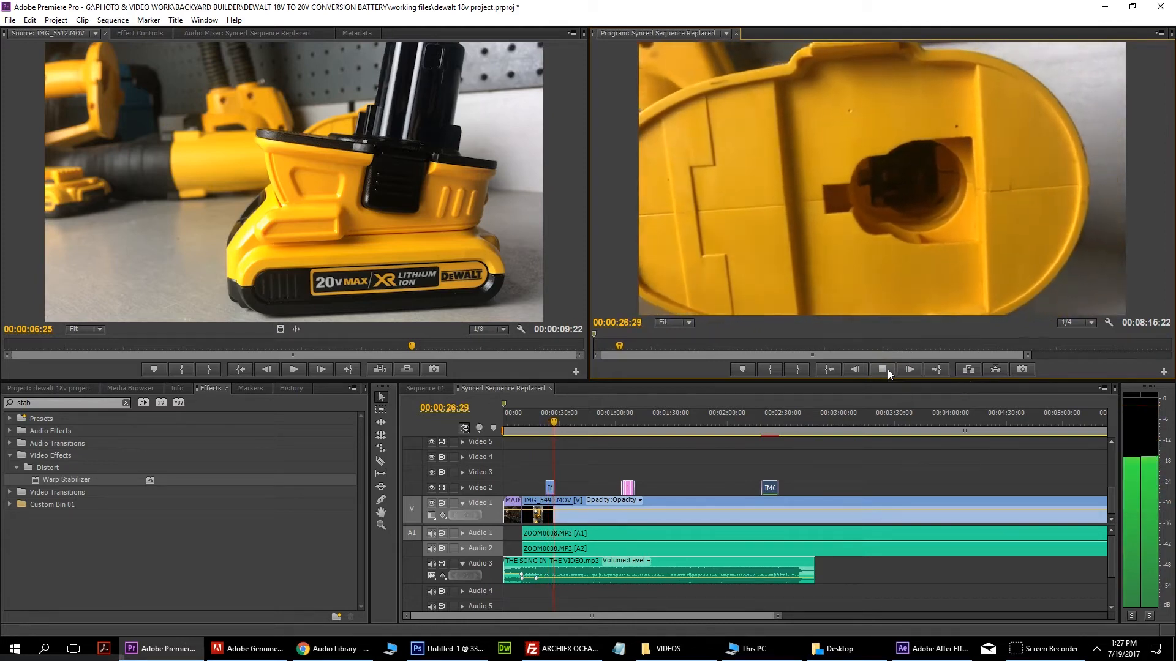
click(858, 369)
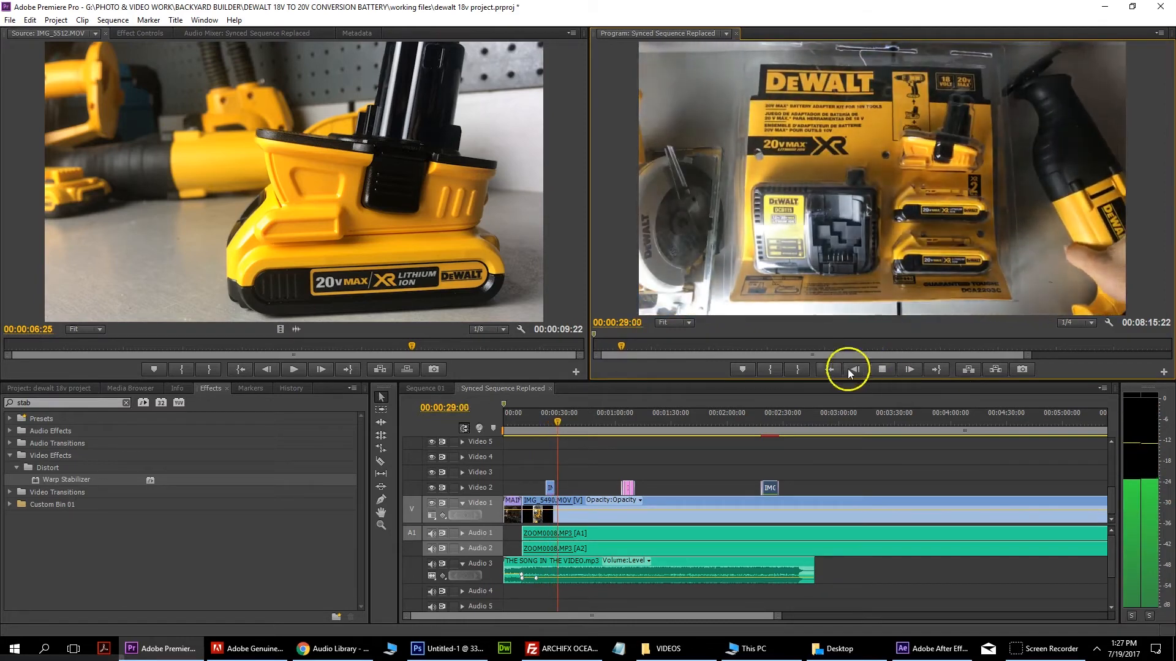
Step: Play the sequence from 00:02:18:12, through the stabilized IMG_5512.MOV clip, to 00:02:44:11
click(761, 421)
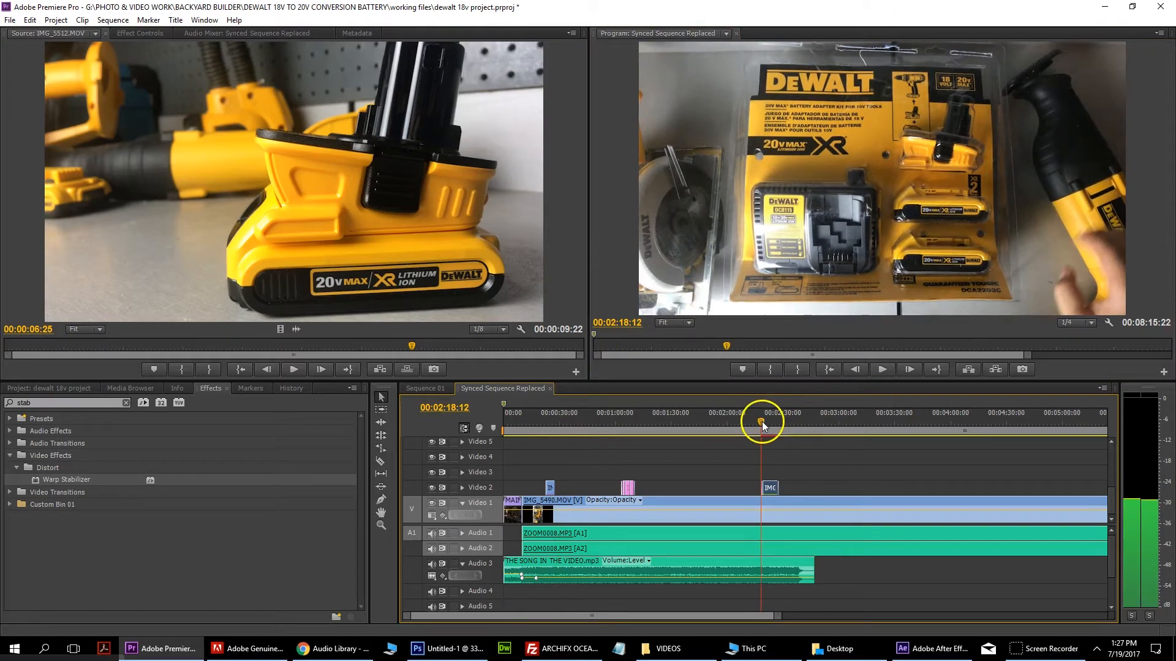
click(880, 370)
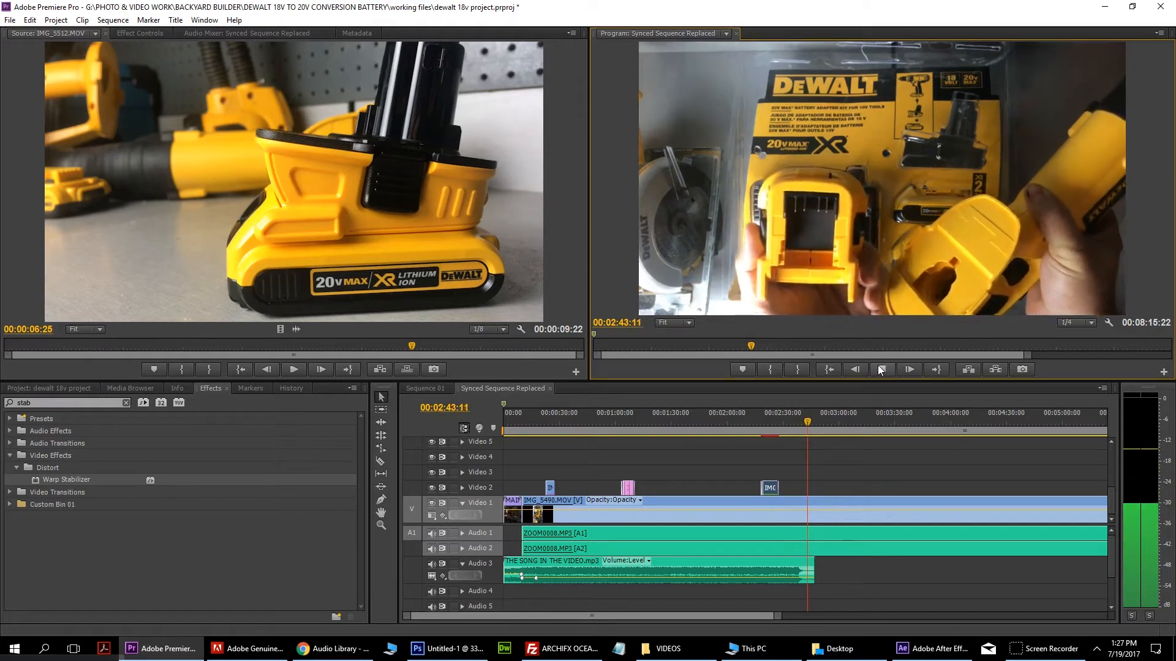
click(885, 367)
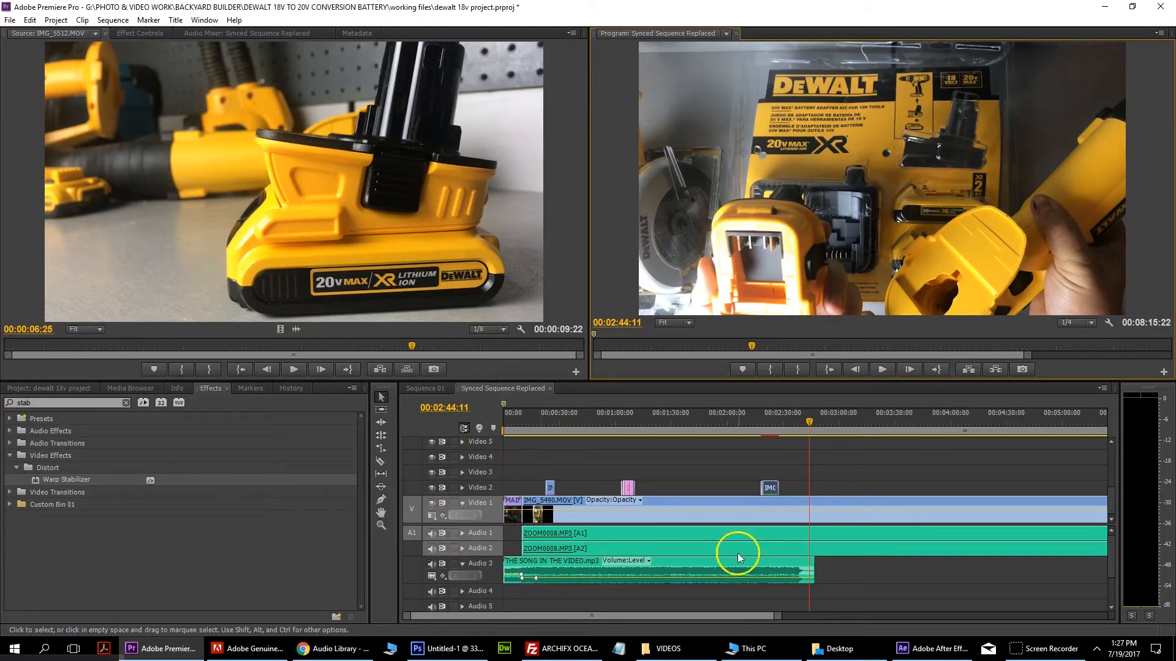
Step: Add a second copy of THE SONG IN THE VIDEO.mp3 to Audio 3 directly after the first copy ends
click(27, 387)
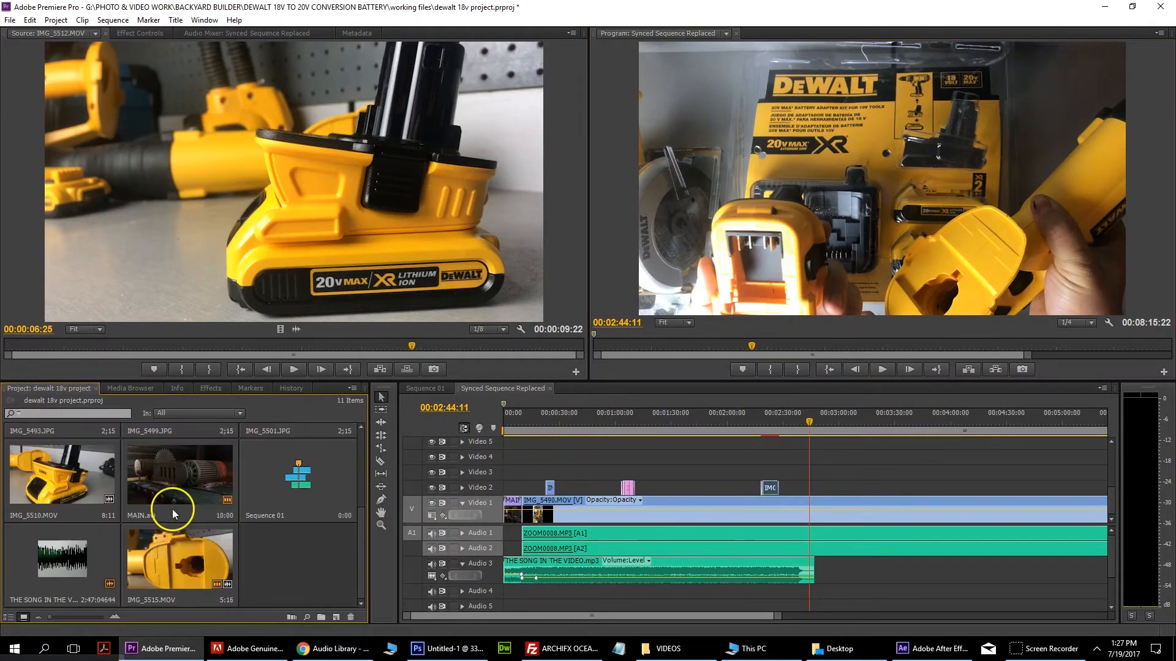
click(71, 565)
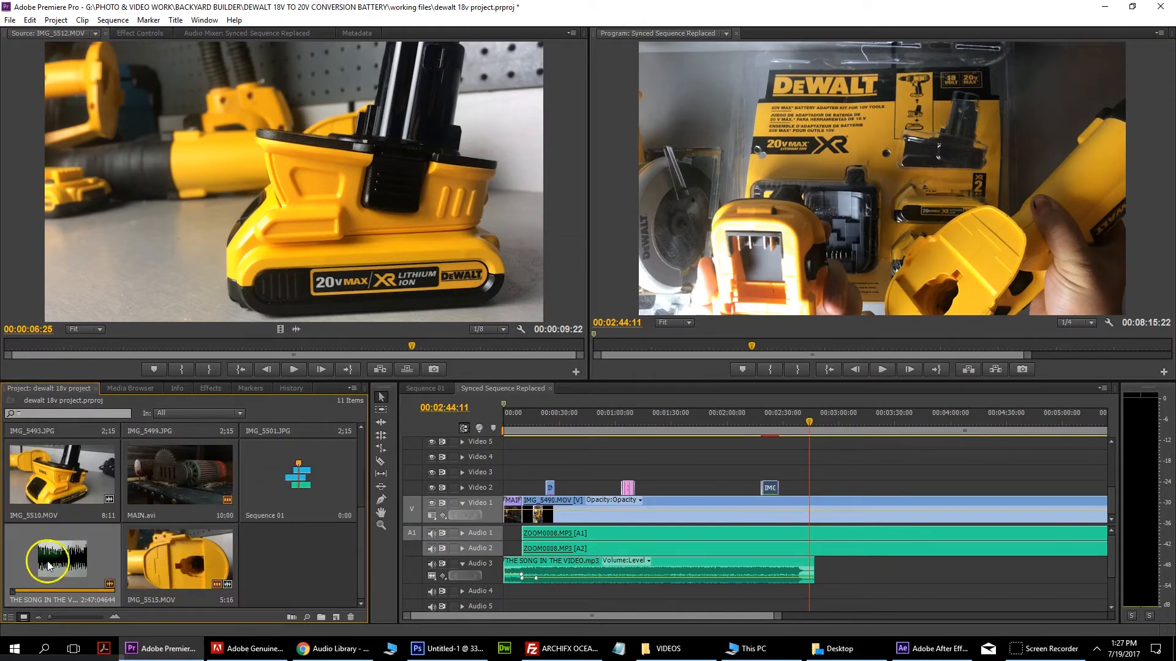
drag(195, 565, 822, 576)
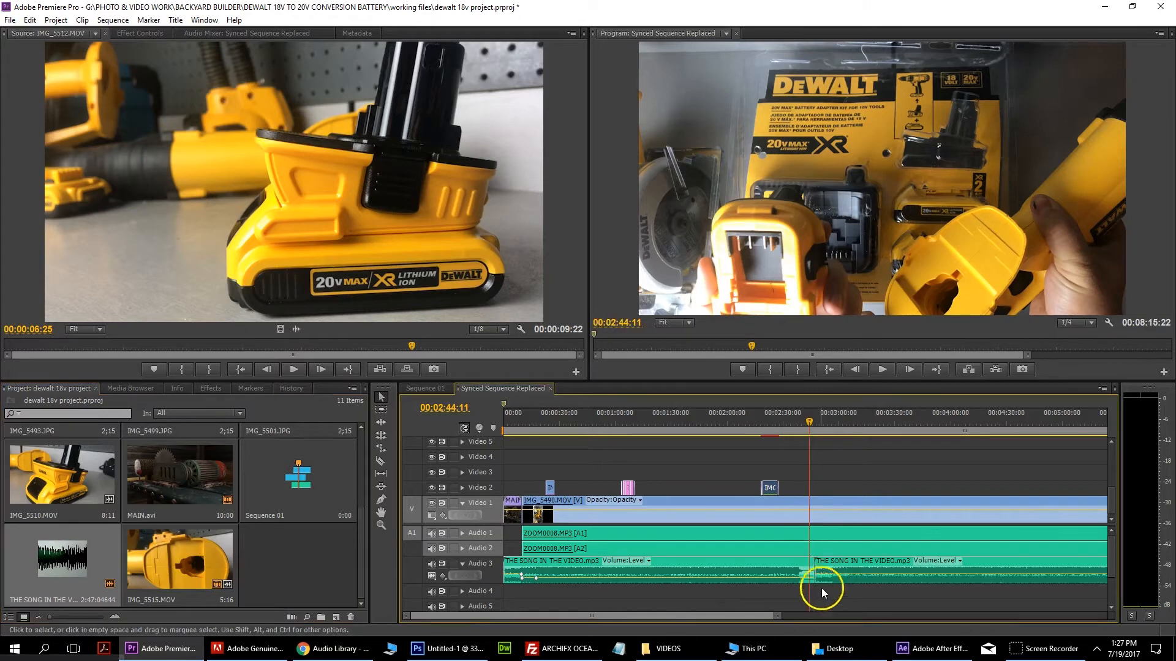
Step: Play the join between the two song copies on Audio 3, from shortly before it to 00:02:51:17
click(844, 568)
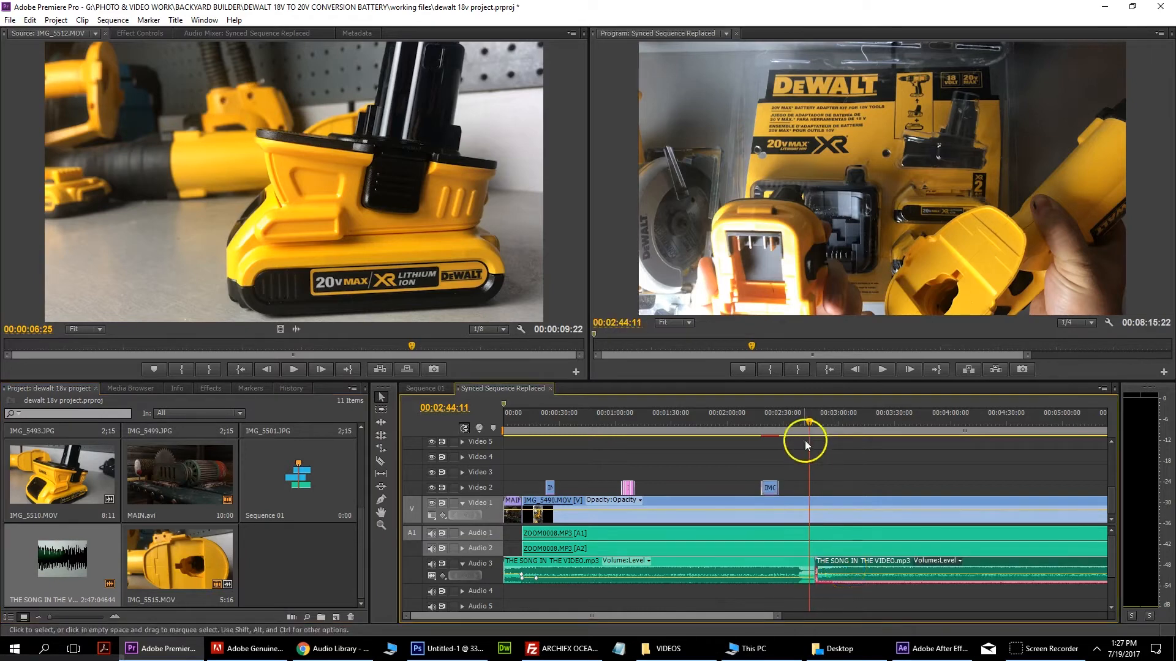
drag(809, 420, 800, 421)
click(881, 369)
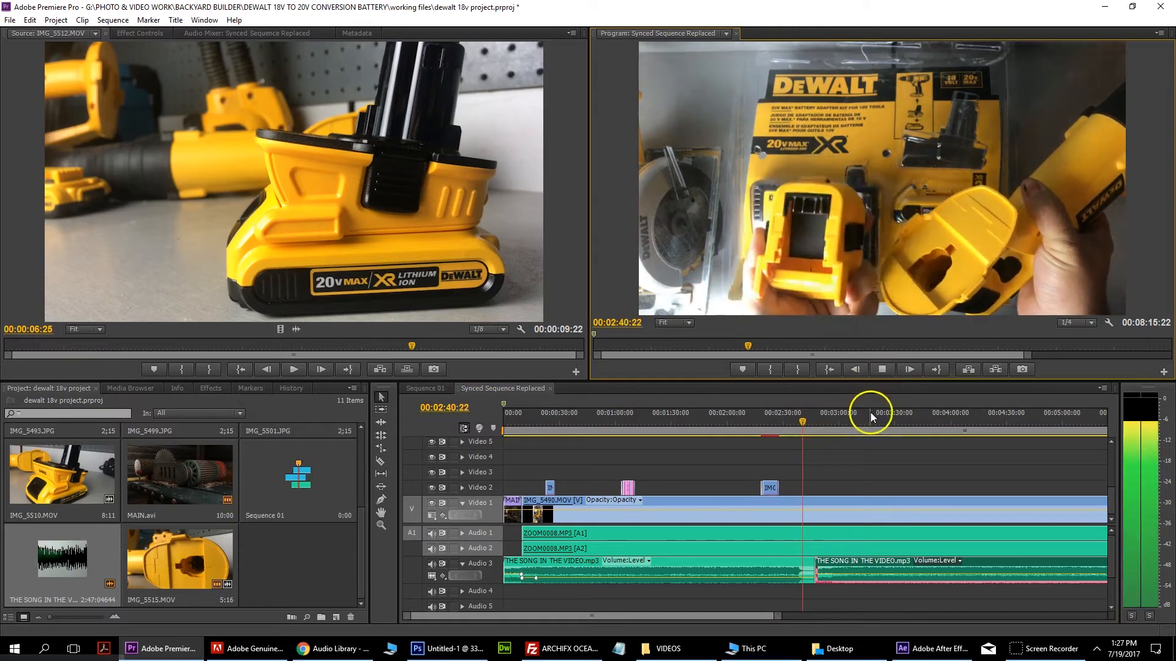
mouse_move(560, 648)
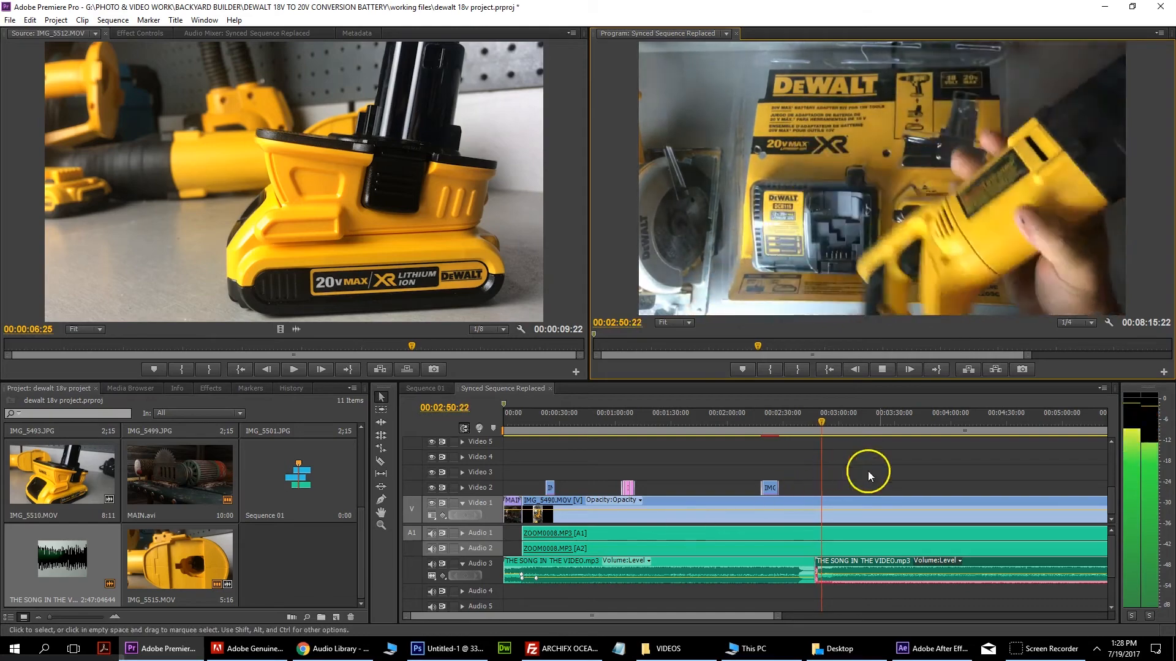
click(883, 369)
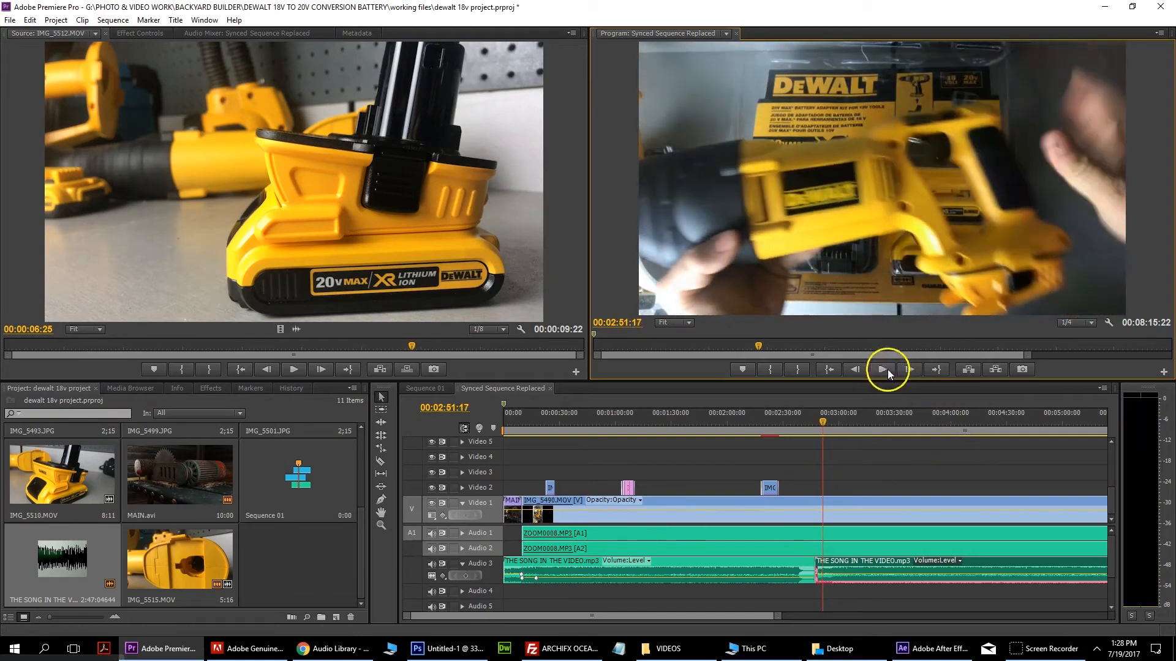
Step: Set the second song clip's volume level to -35.0 dB with a keyframe at its start, 00:02:47:03
click(852, 564)
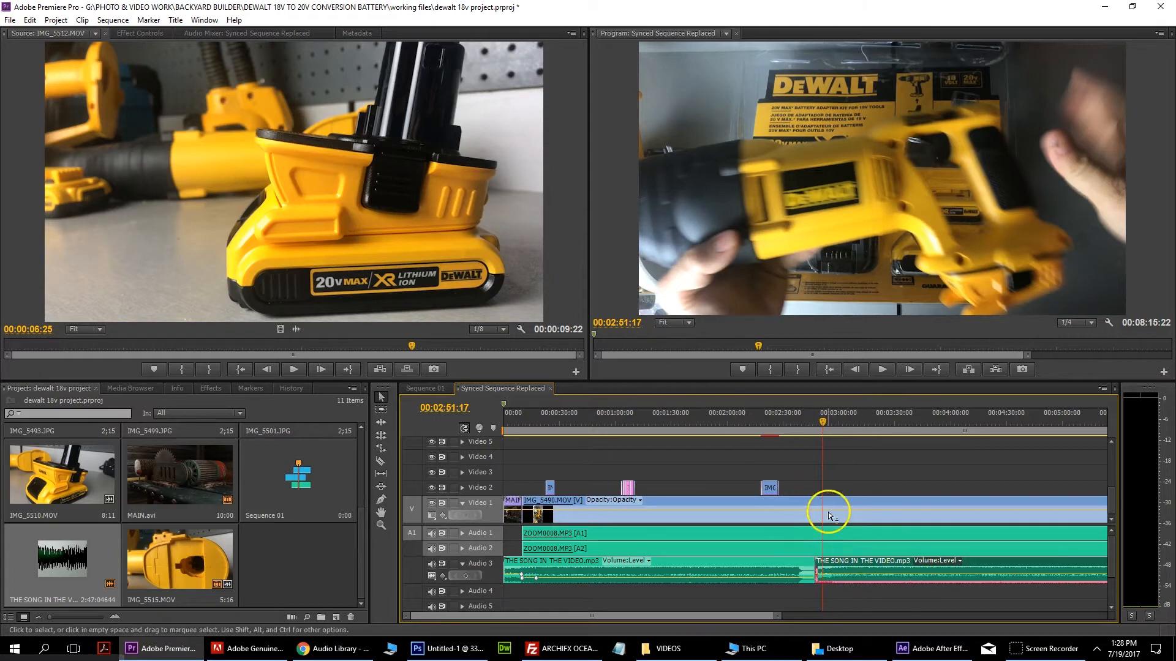
click(153, 35)
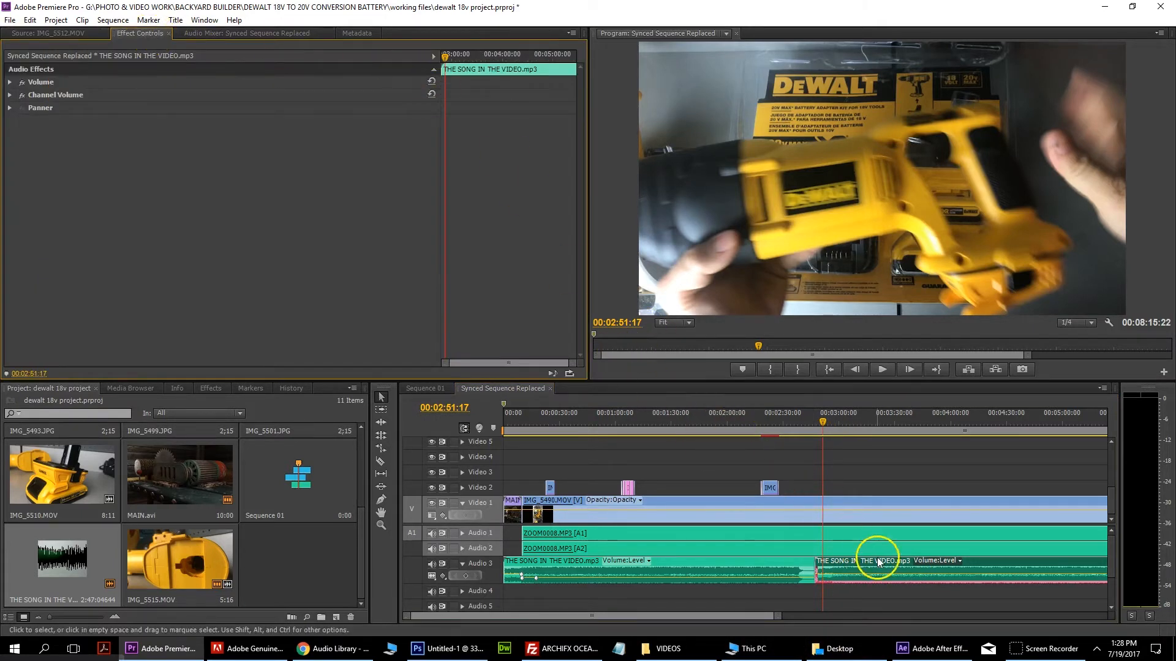
click(861, 564)
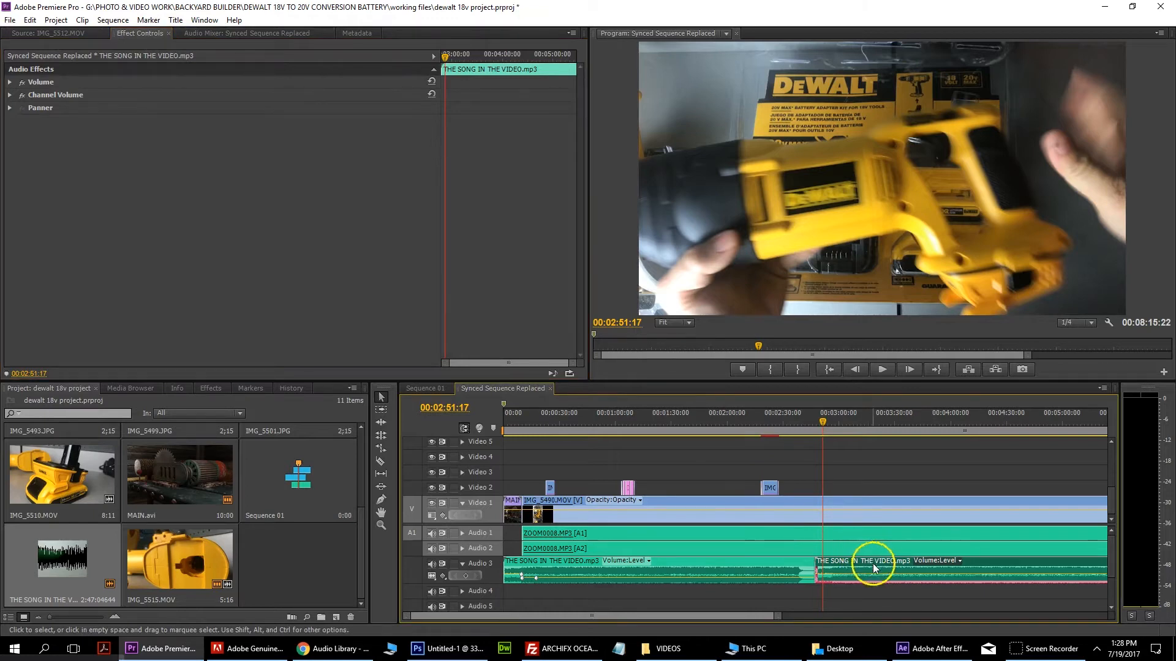
click(442, 54)
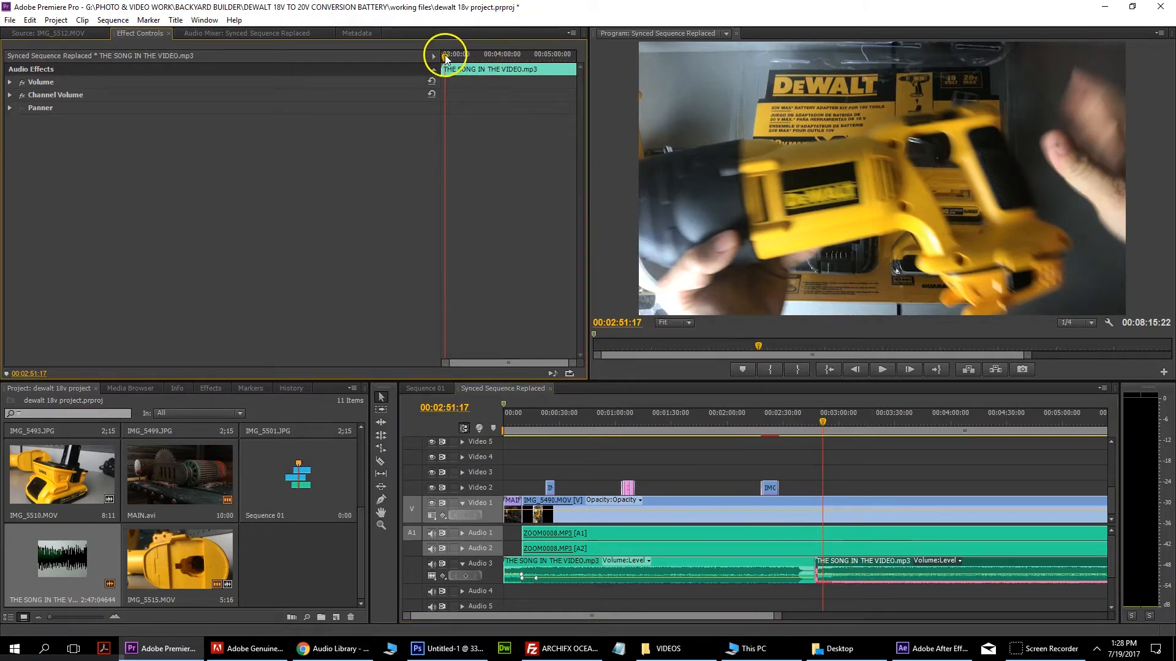
key(space)
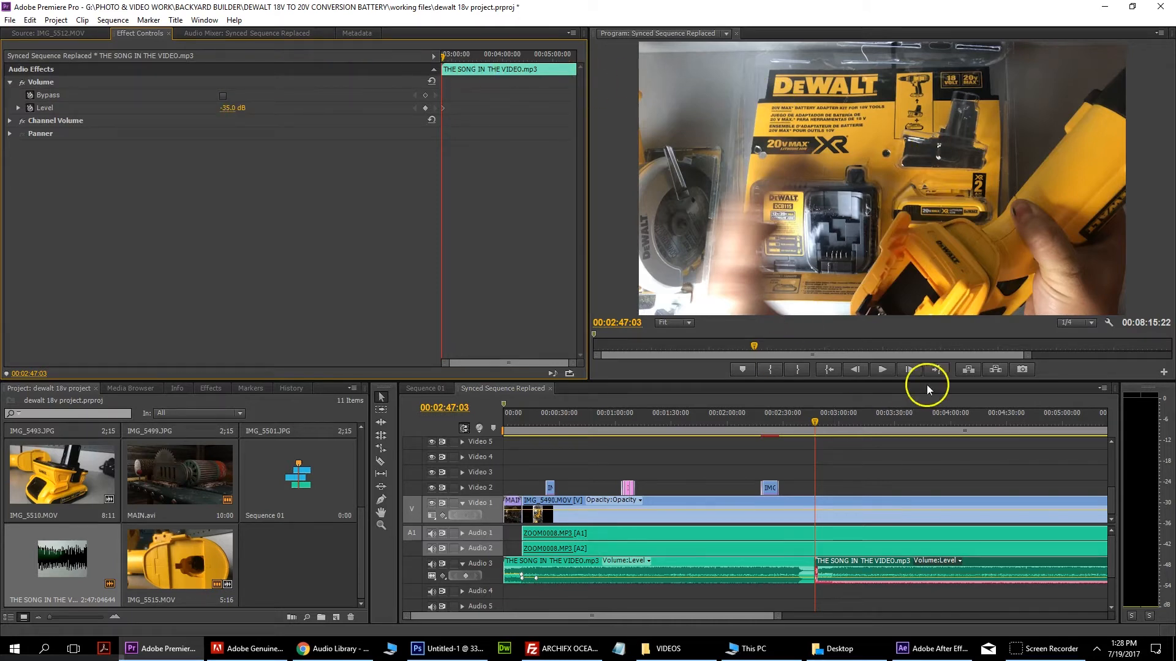
Step: Play the sequence from 00:02:44:11, across the join between the song copies, to 00:03:55:00
click(811, 421)
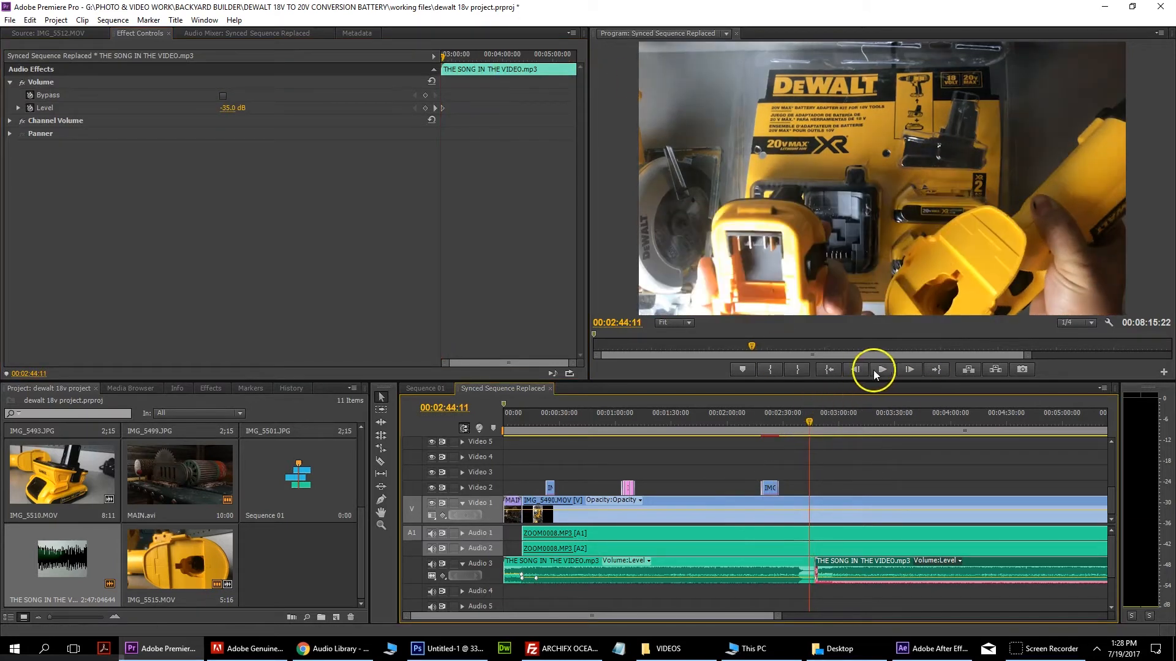
click(880, 371)
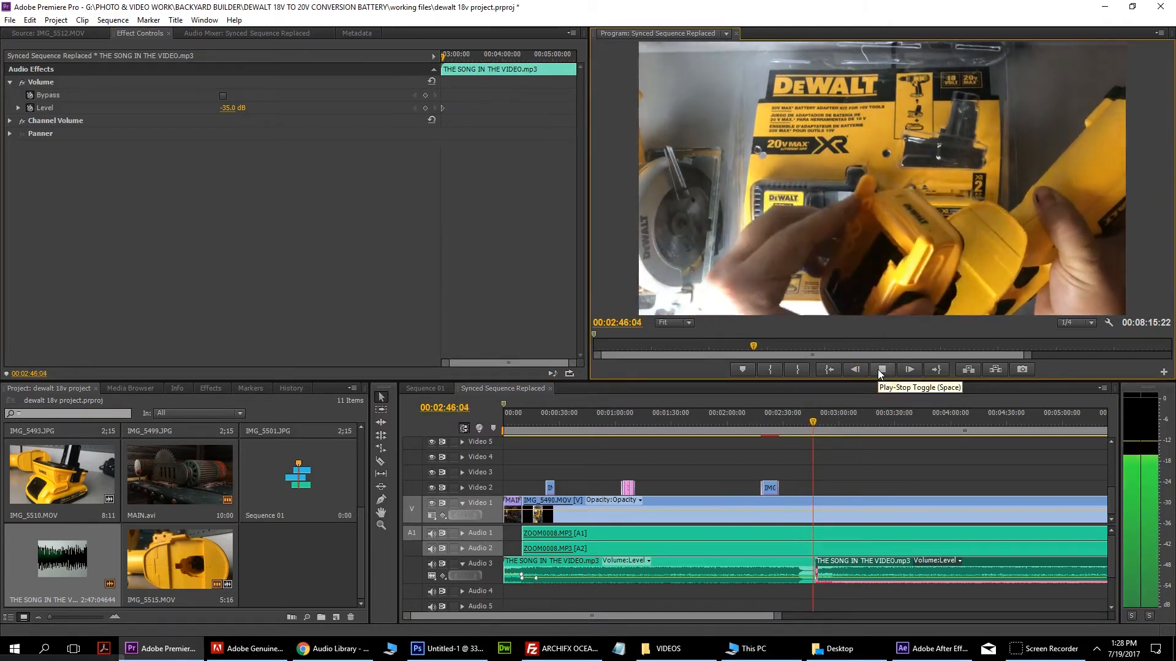
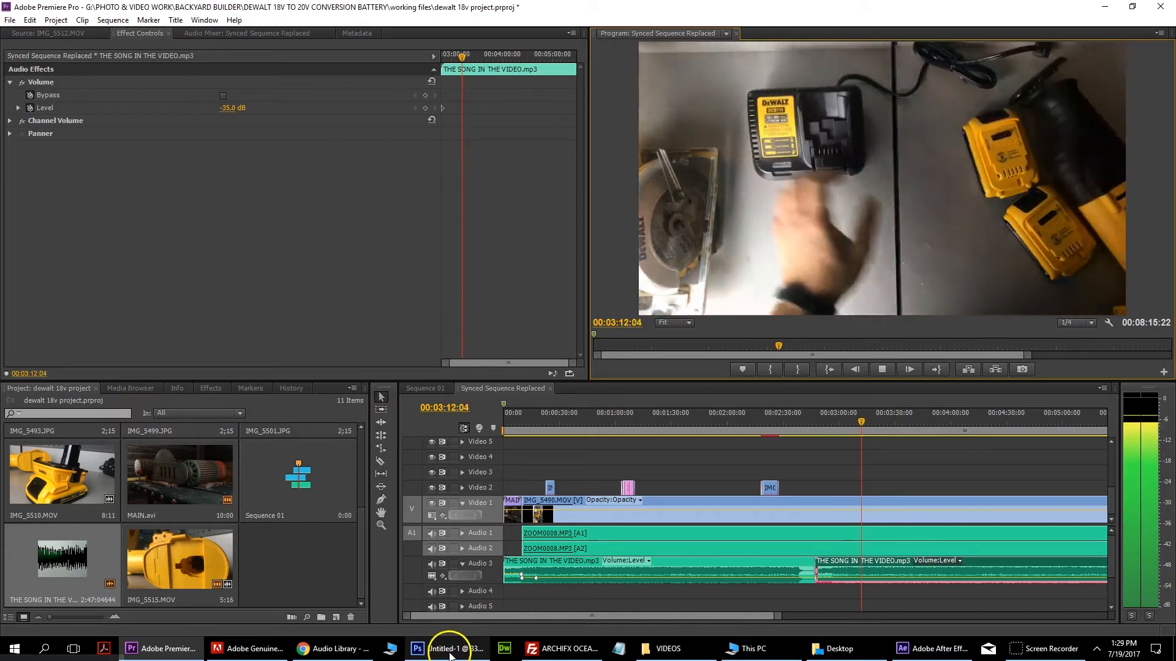
mouse_move(451, 654)
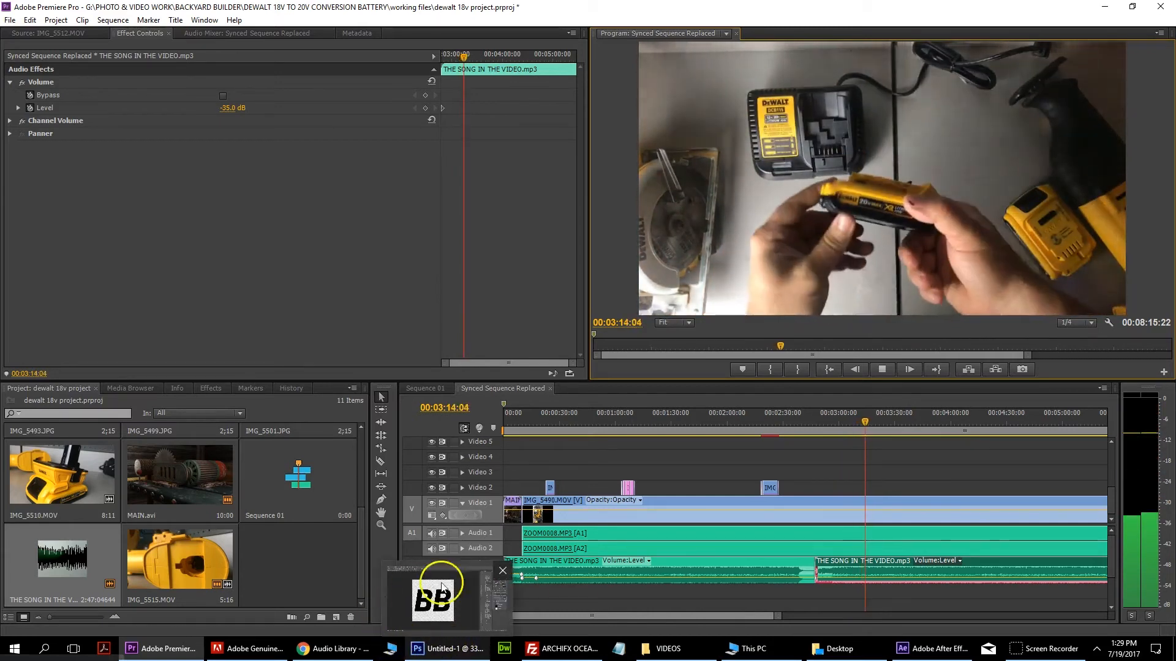
click(882, 369)
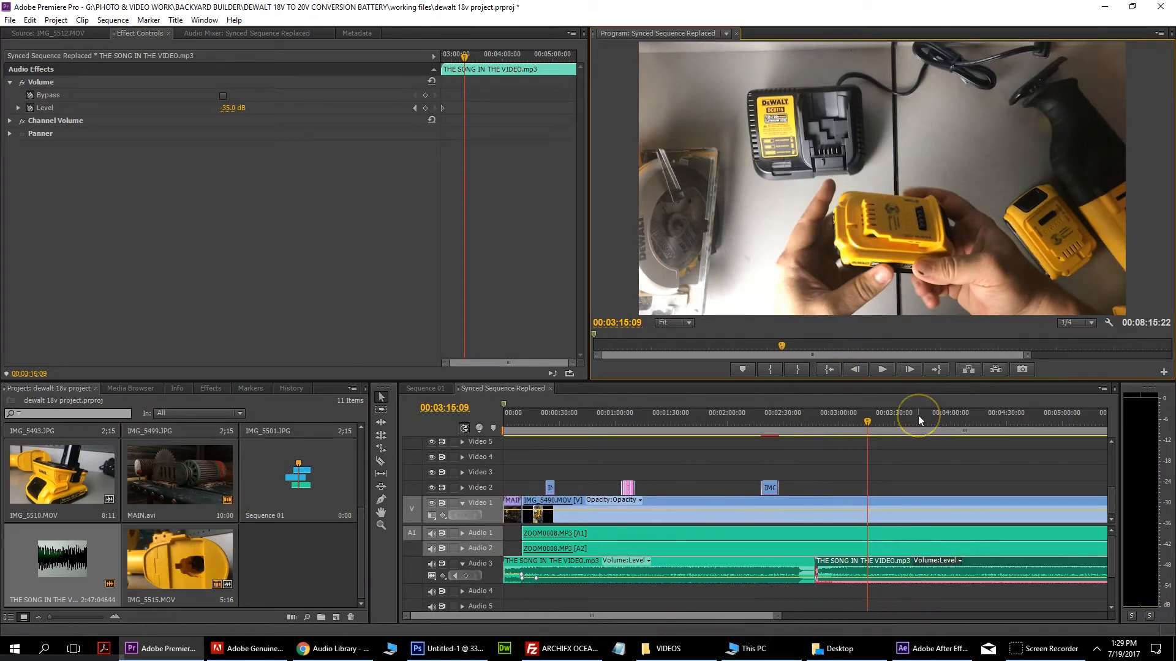
key(space)
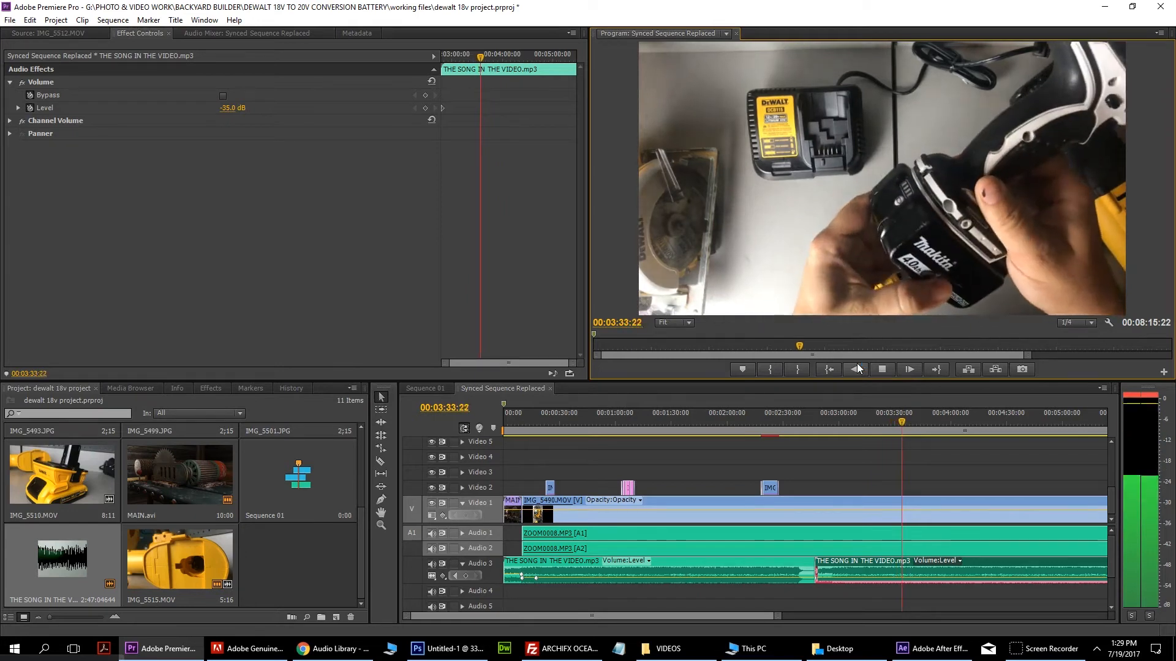
click(850, 371)
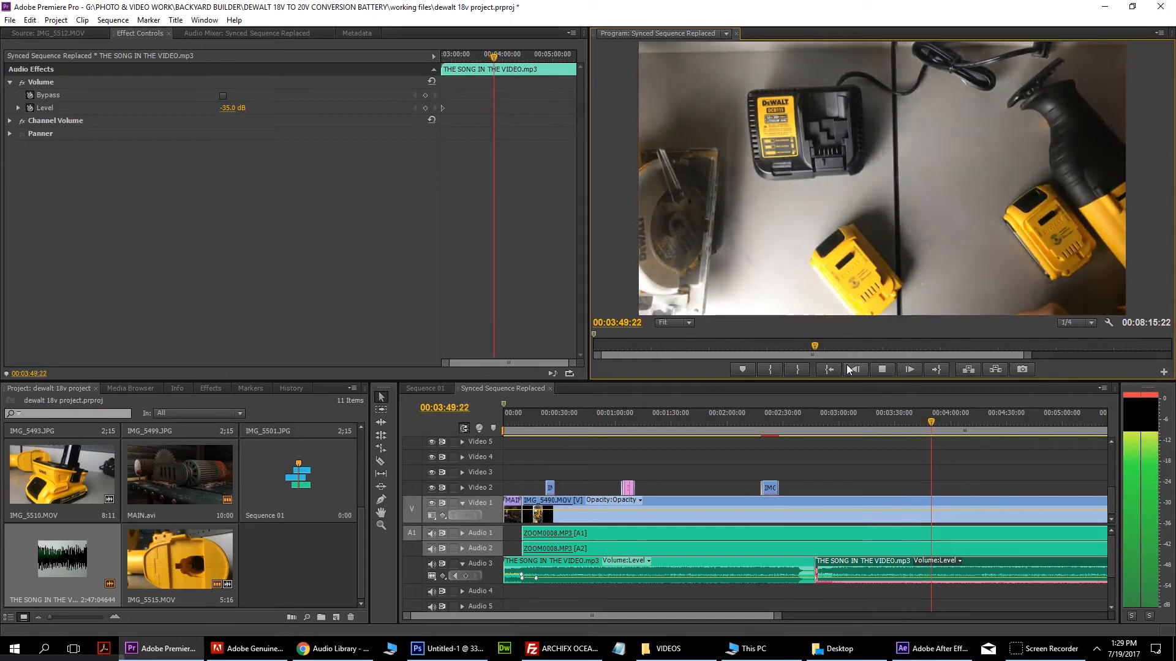
click(882, 370)
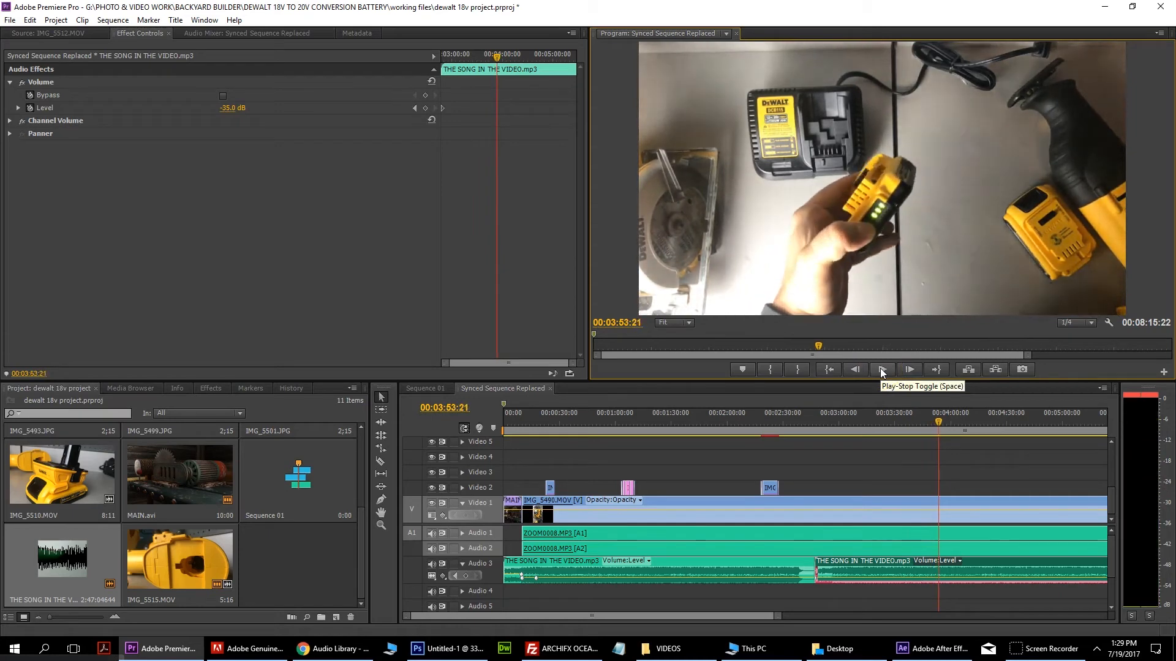
click(882, 370)
click(880, 369)
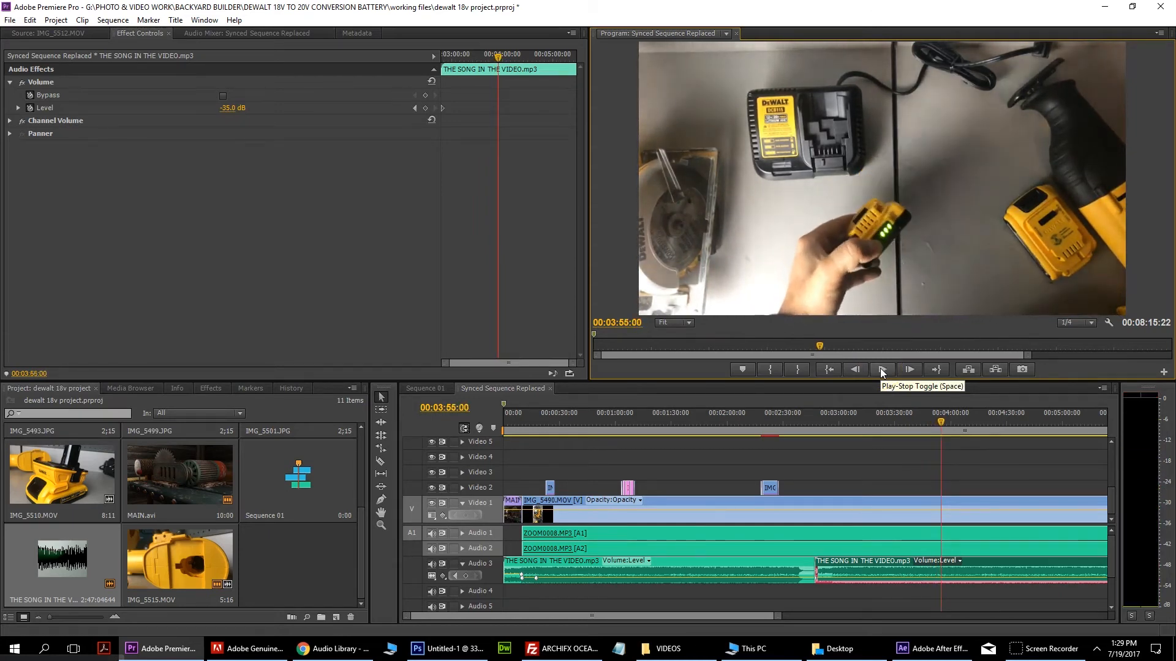
Step: Import IMG_5514.MOV from the VIDEOS folder and place its video on Video 2 at 00:03:55:00
click(668, 648)
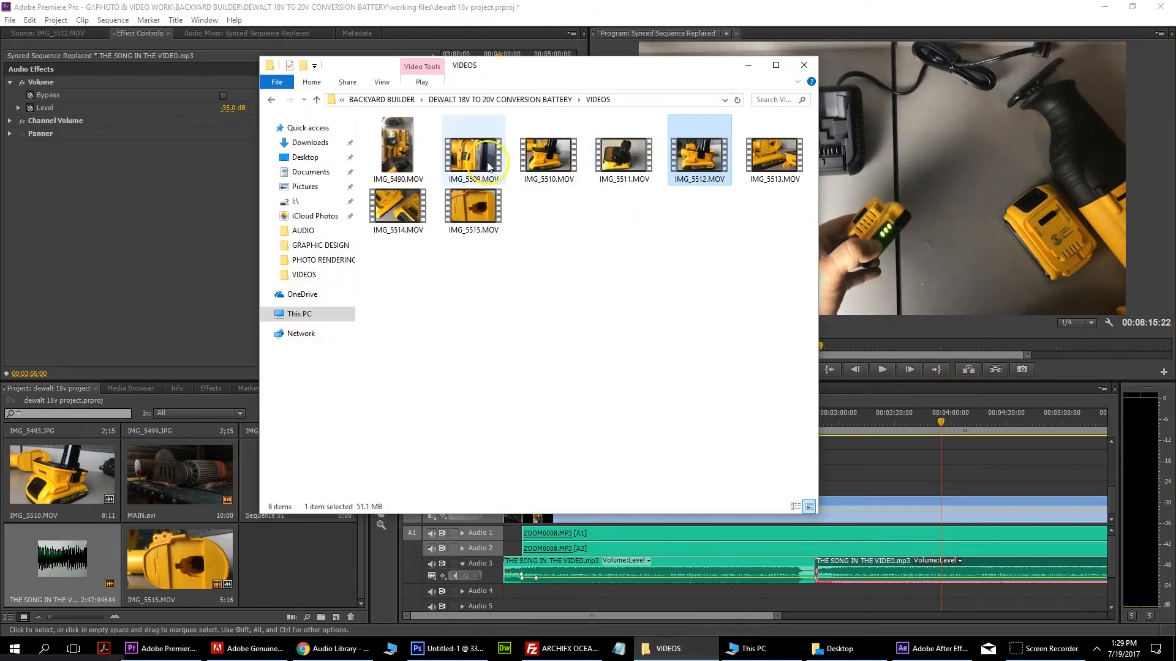
click(409, 206)
drag(401, 221, 267, 587)
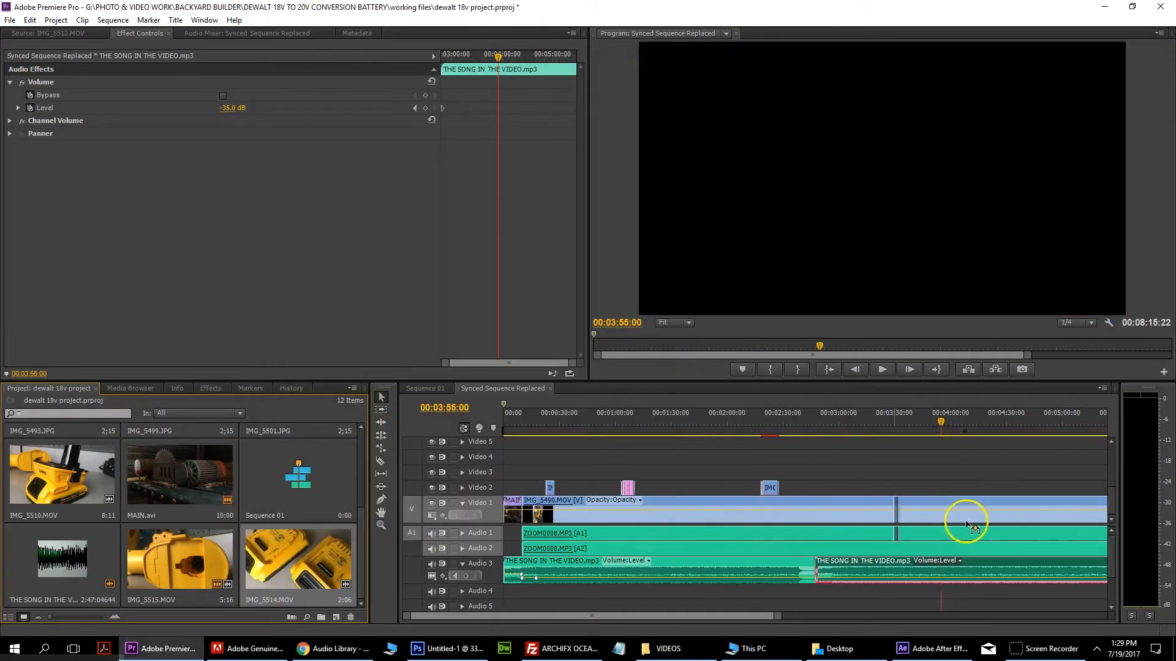
double_click(286, 552)
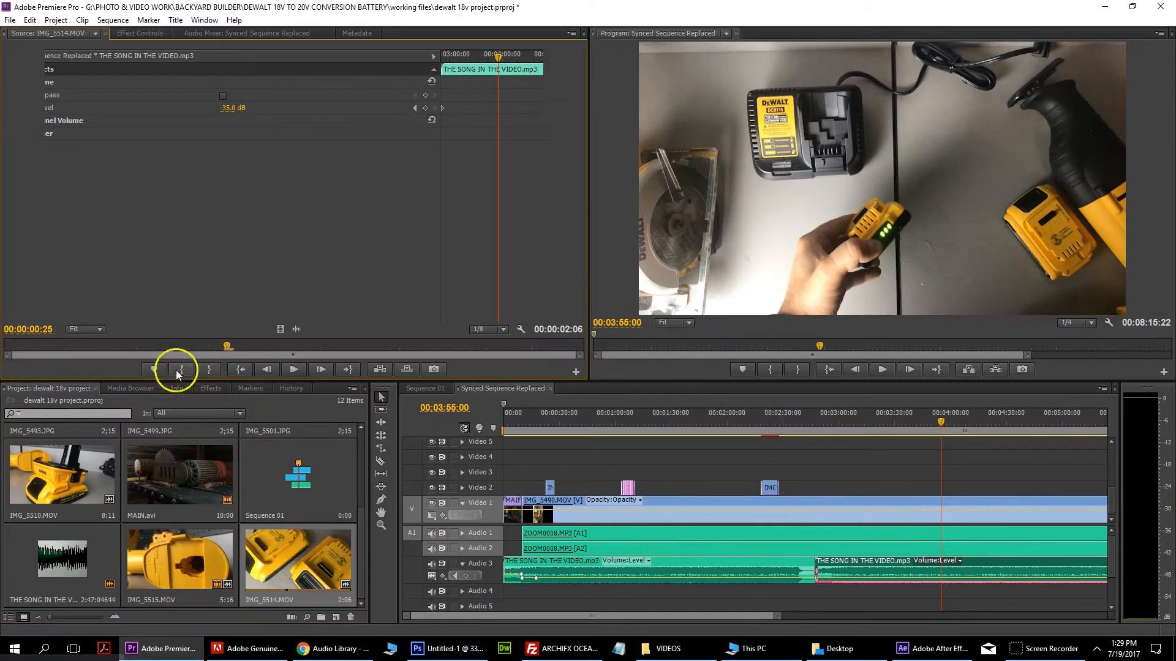
drag(291, 349, 944, 487)
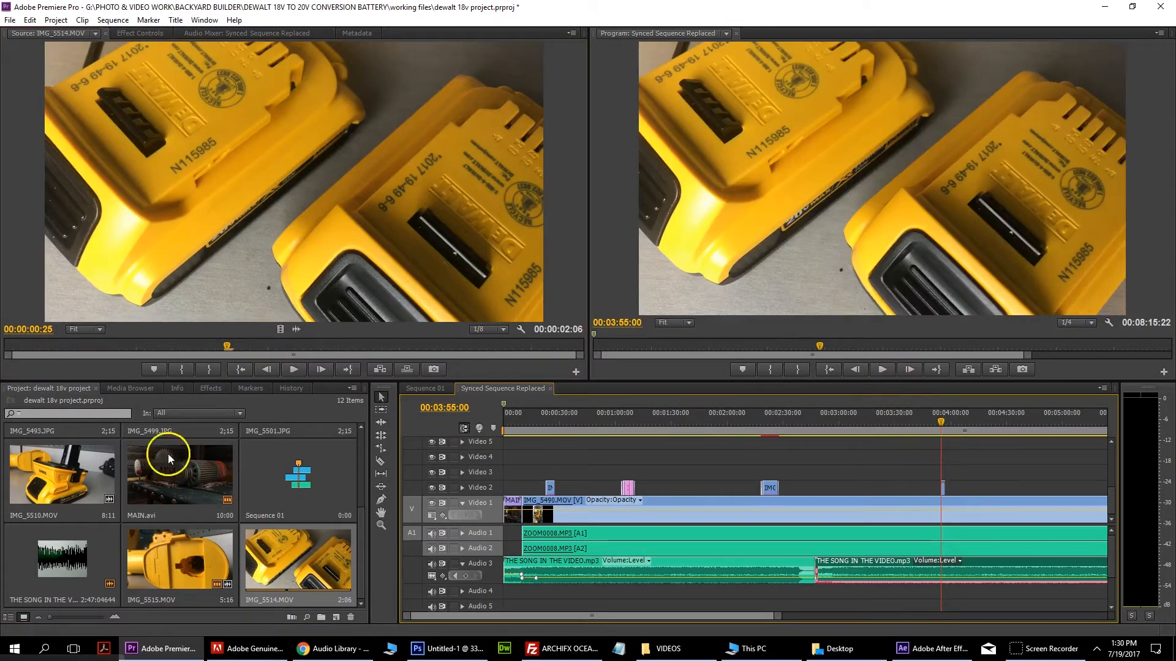
Step: Add a Cross Dissolve to the start of the IMG_5514.MOV clip on Video 2 and play it through to 00:03:57:23
click(219, 388)
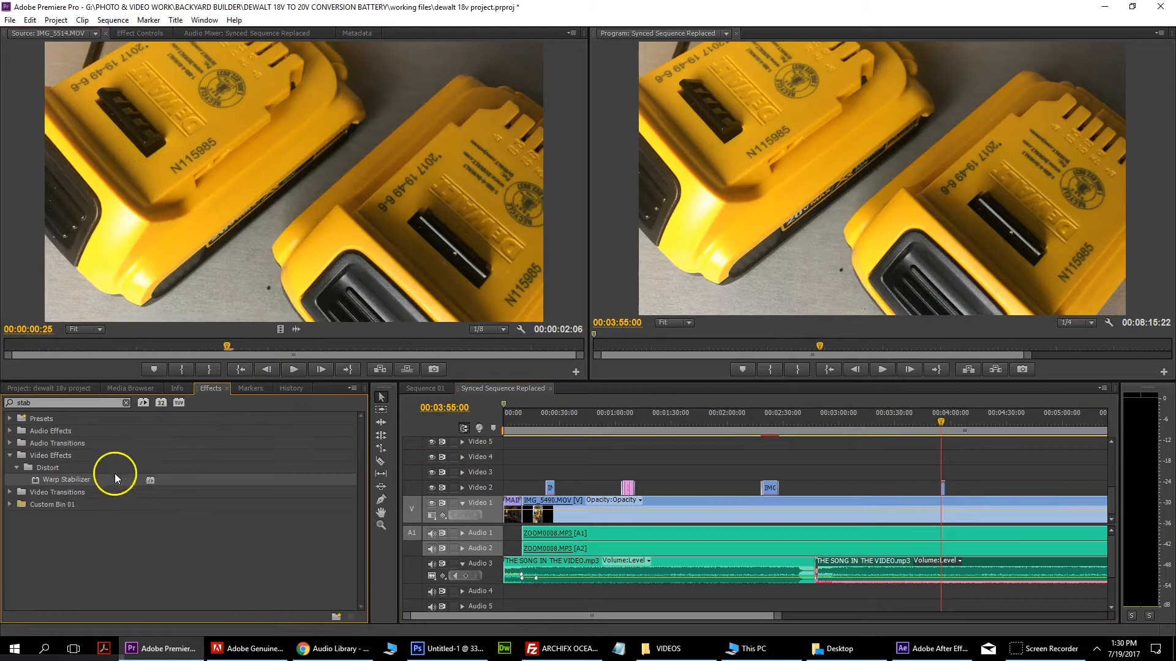
click(10, 456)
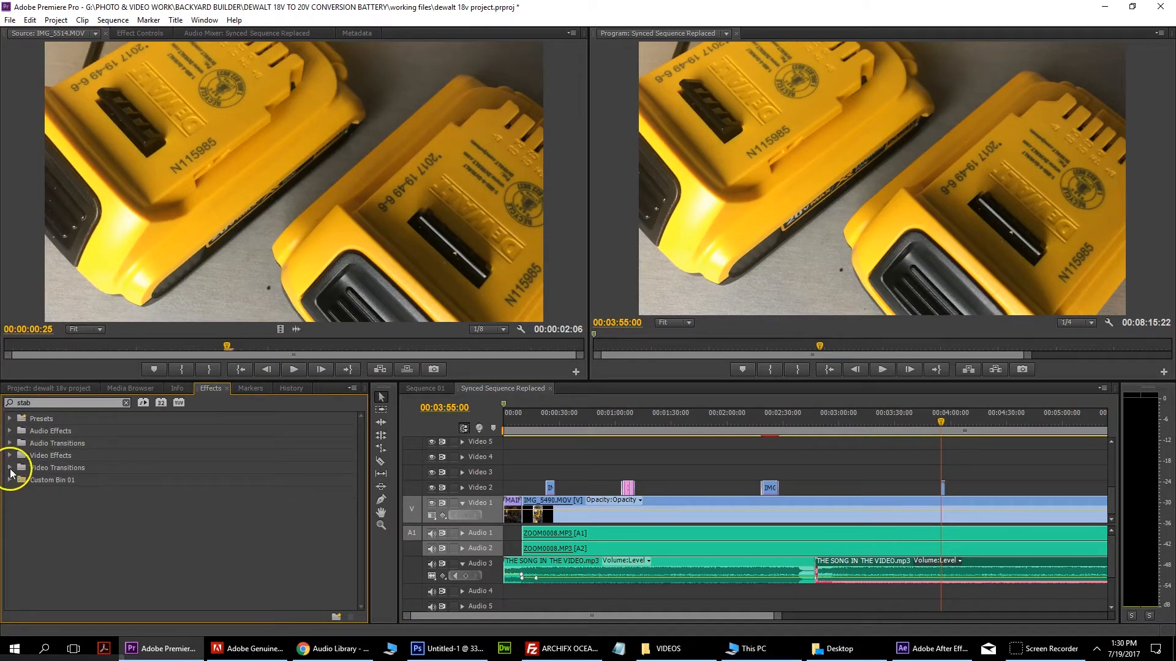
click(125, 404)
click(10, 468)
click(16, 493)
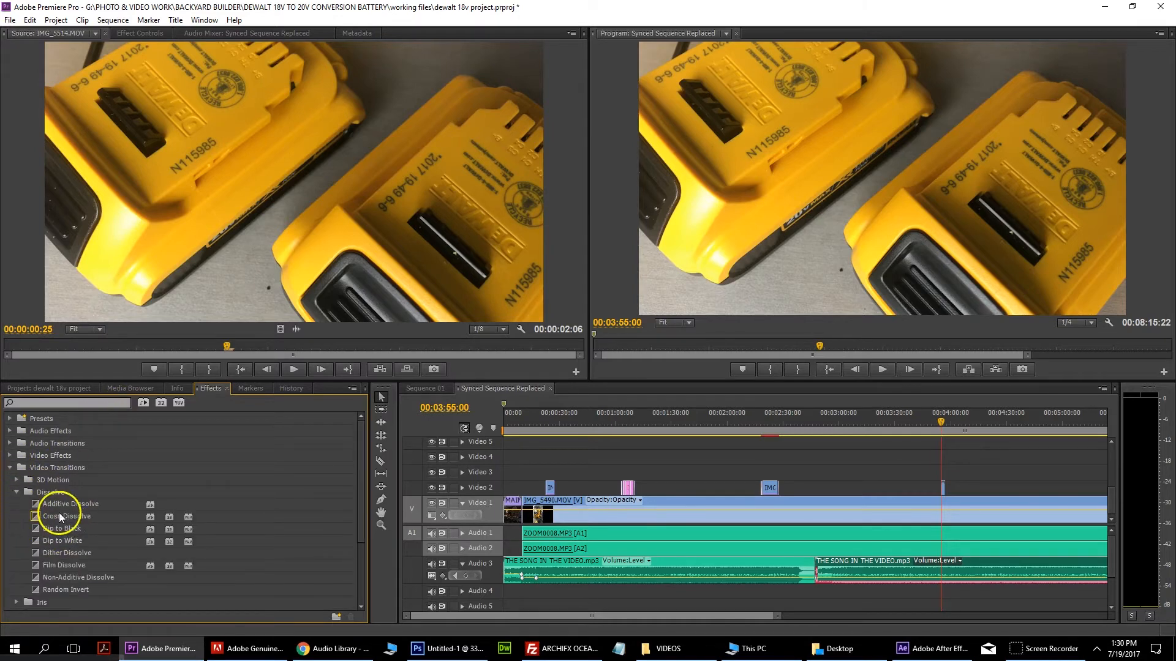
drag(60, 517, 942, 488)
click(881, 369)
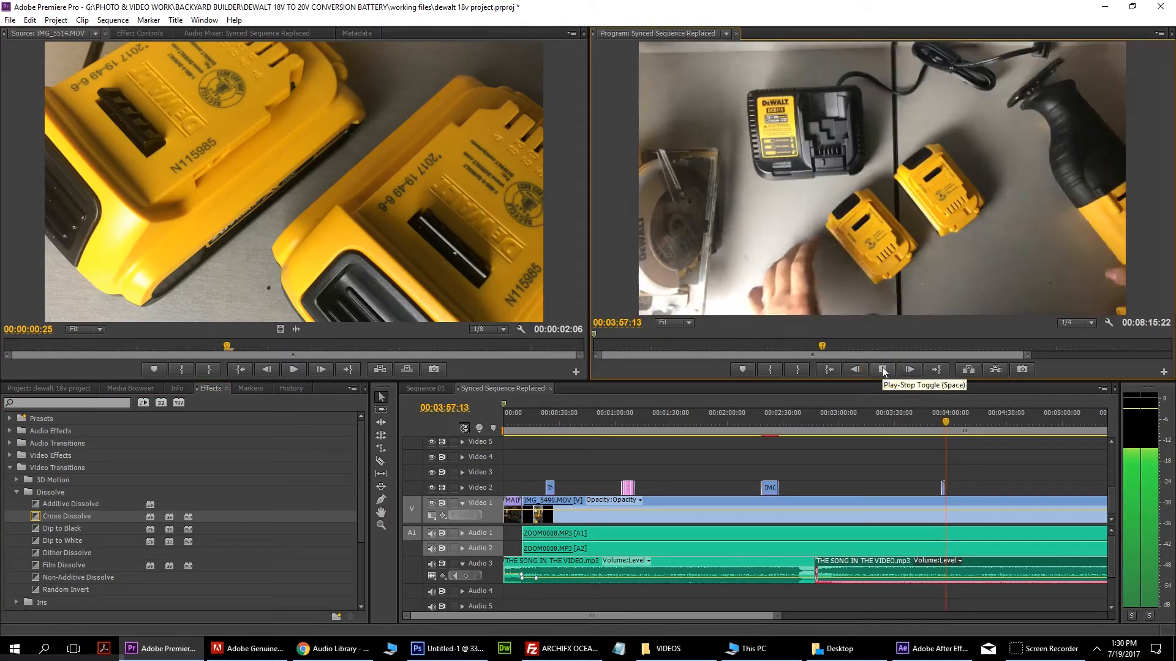
click(882, 369)
Step: Import IMG_5509.MOV from the VIDEOS folder, place it on Video 2 directly after IMG_5514.MOV, and play it to 00:04:01:14
click(836, 649)
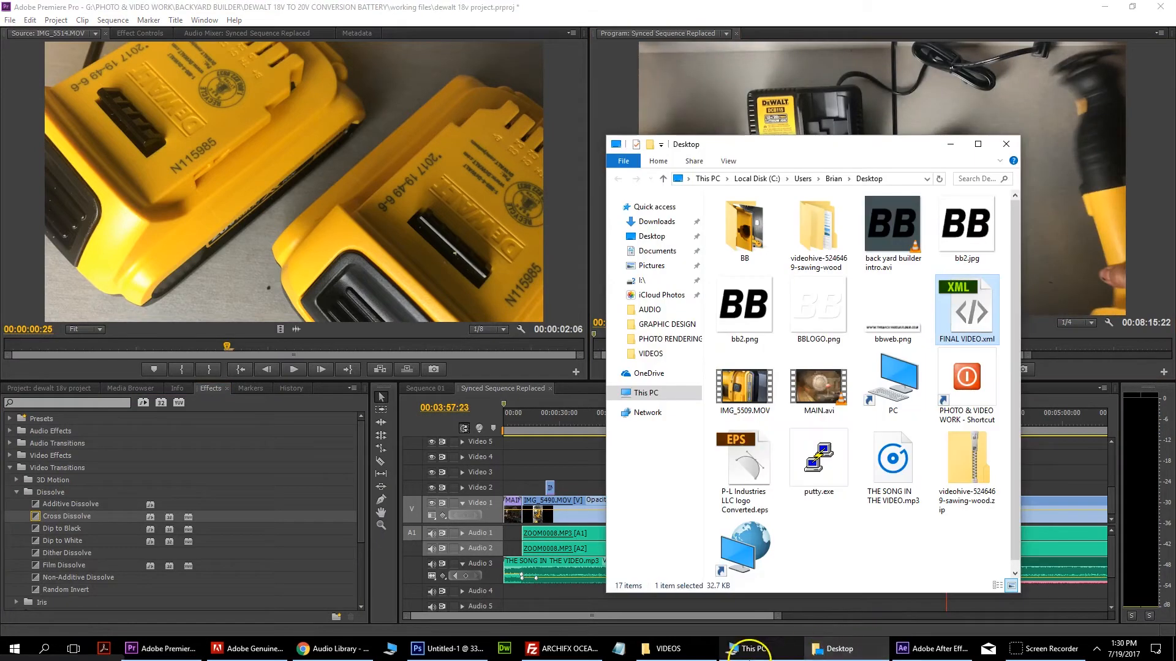
click(666, 648)
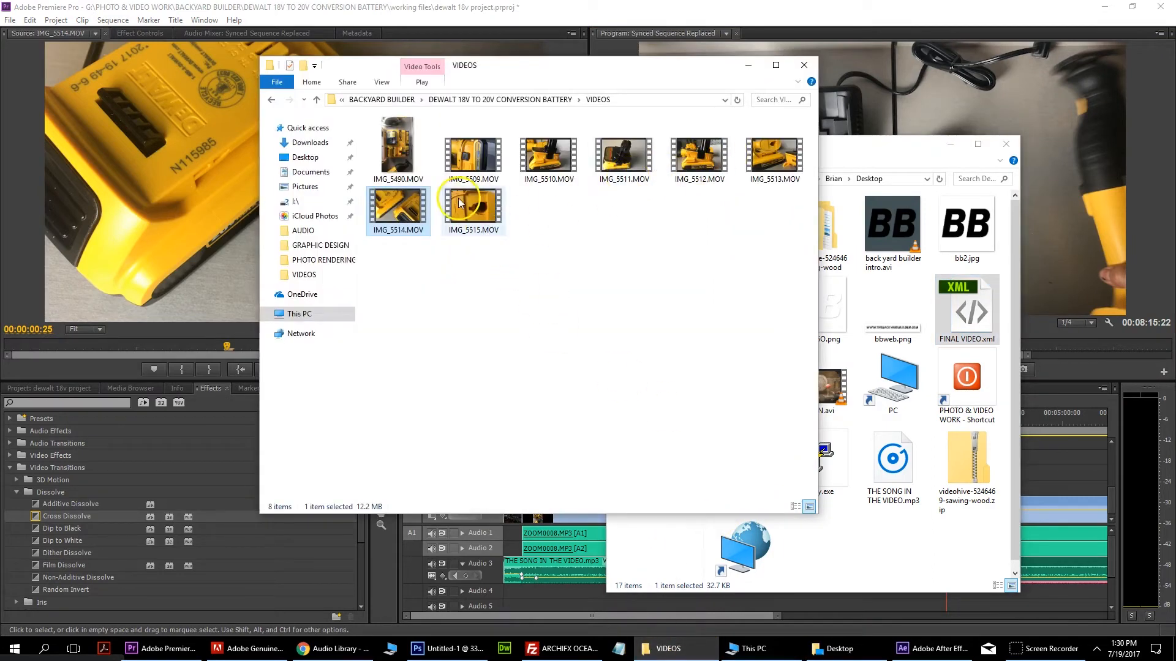
click(479, 161)
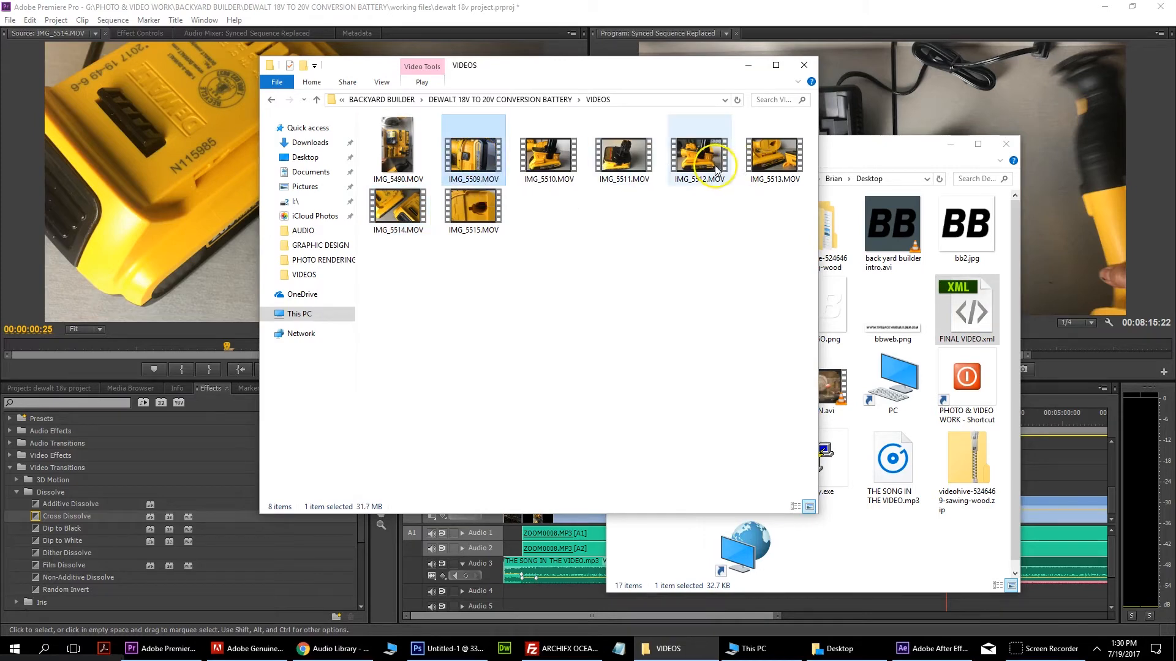
click(32, 388)
mouse_move(842, 655)
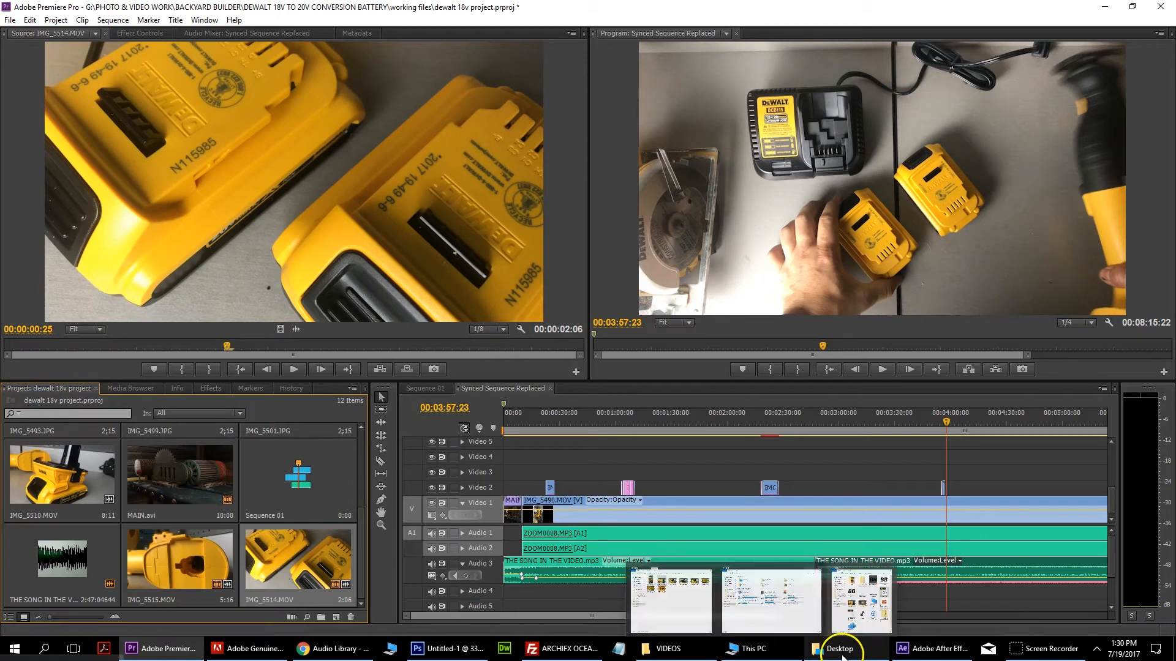
click(660, 649)
drag(478, 172, 946, 488)
click(890, 366)
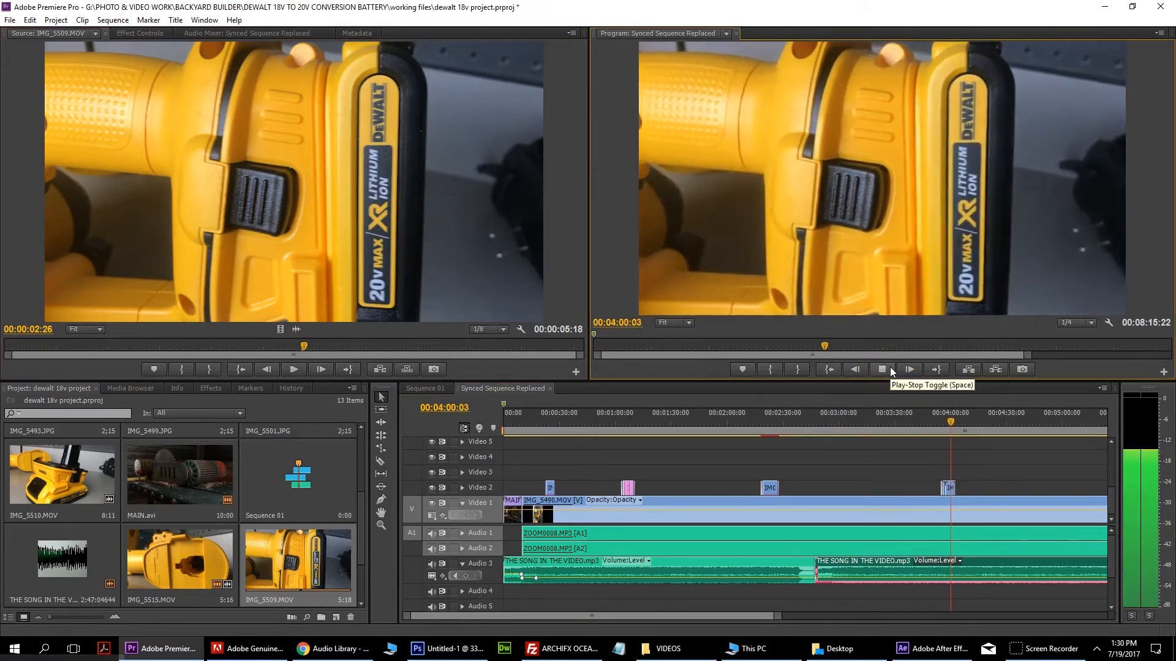
click(890, 366)
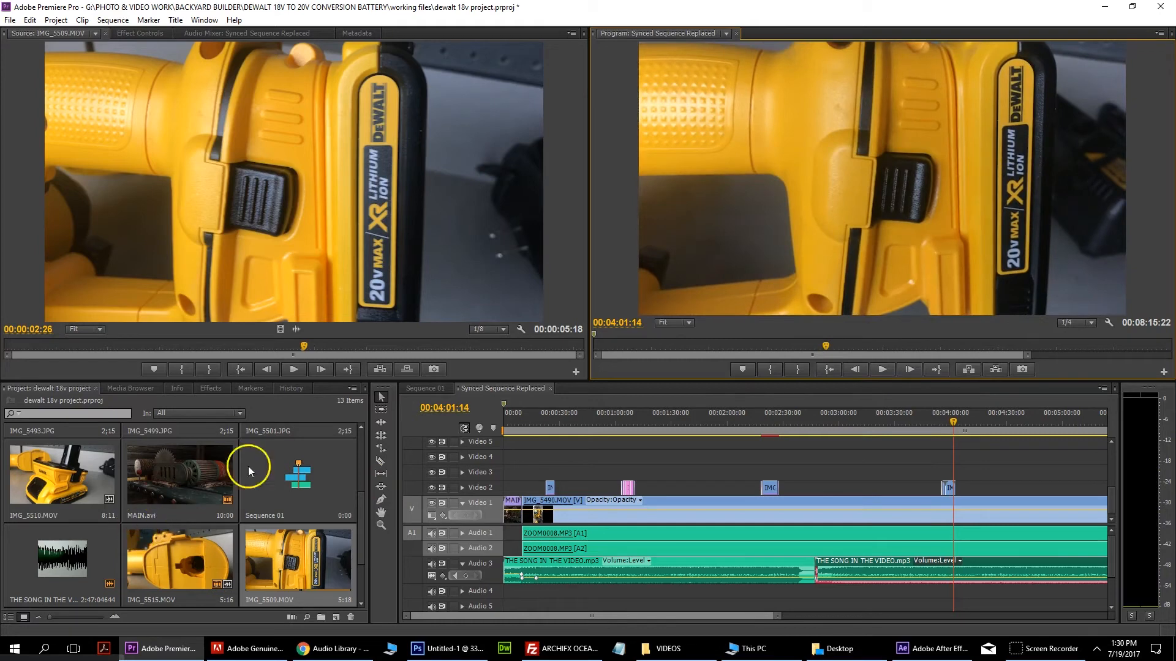
Step: Add a Cross Dissolve to the end of the IMG_5509.MOV clip and apply Warp Stabilizer to the clip
click(211, 388)
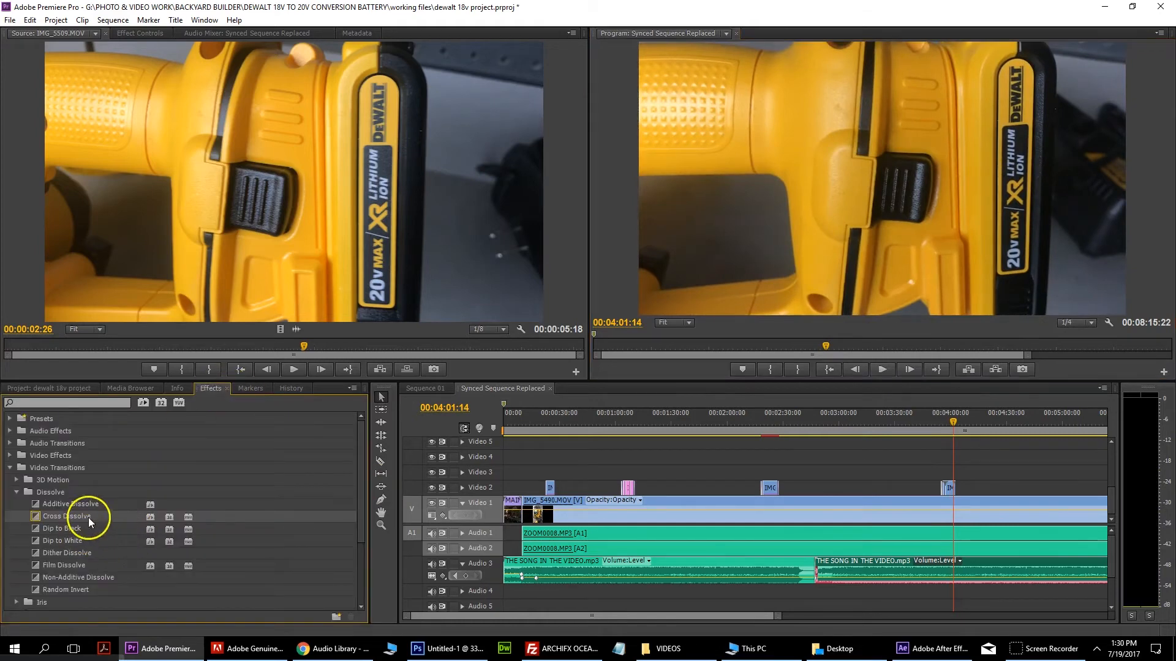
drag(88, 517, 1123, 505)
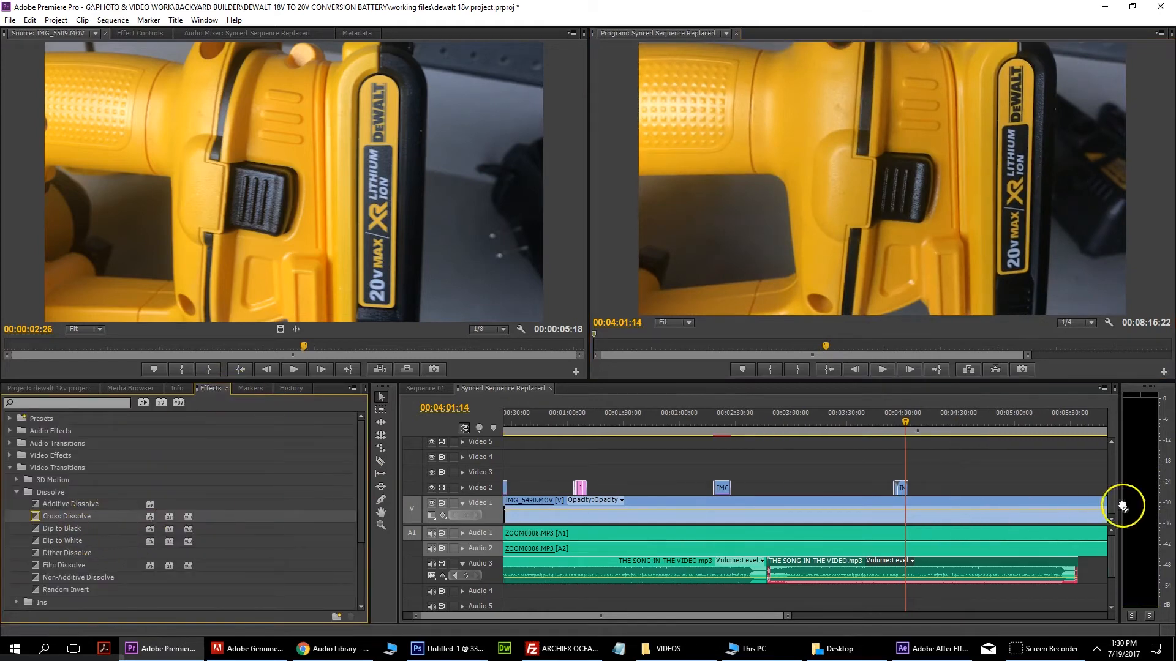
drag(880, 495, 909, 488)
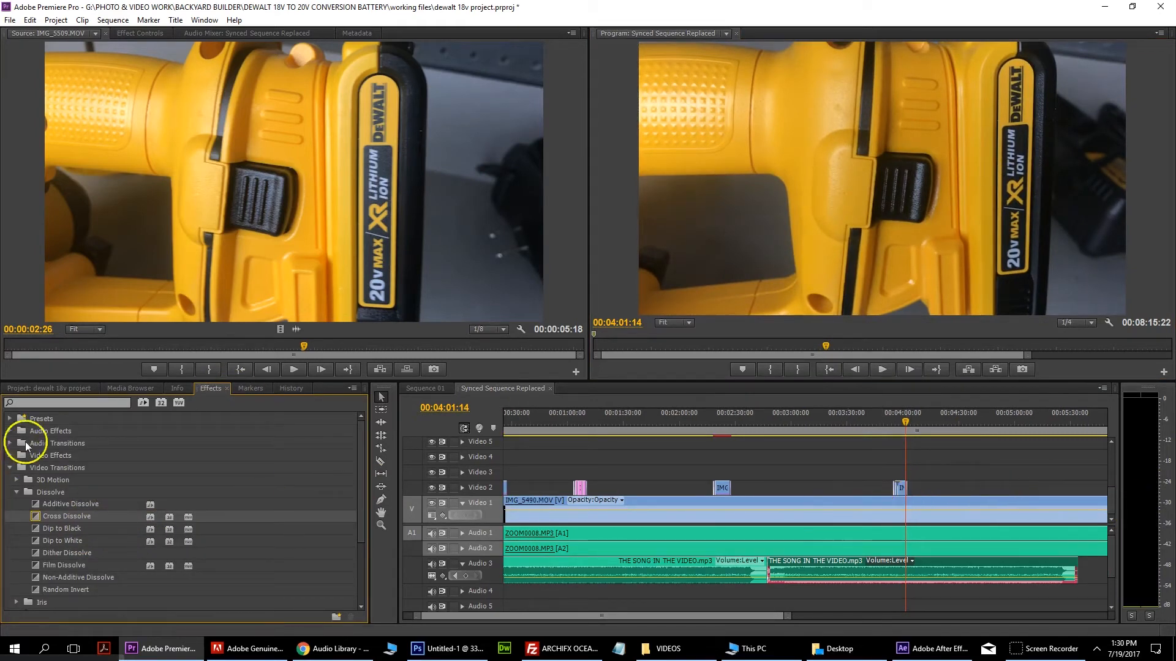
text(stab)
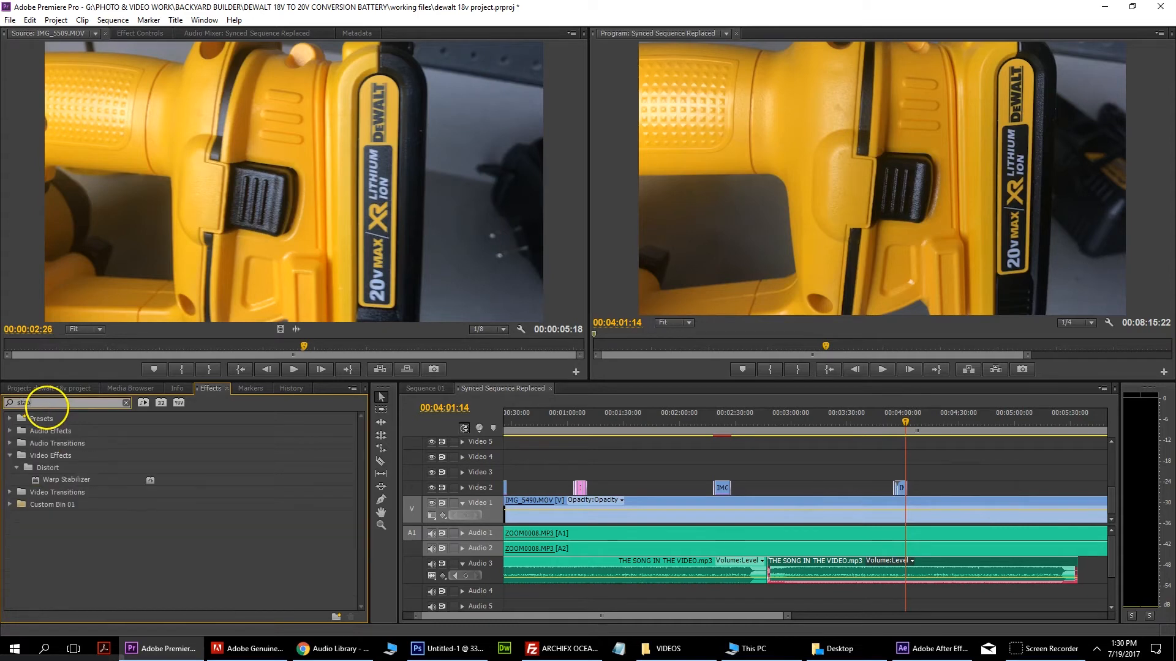
drag(39, 480, 906, 490)
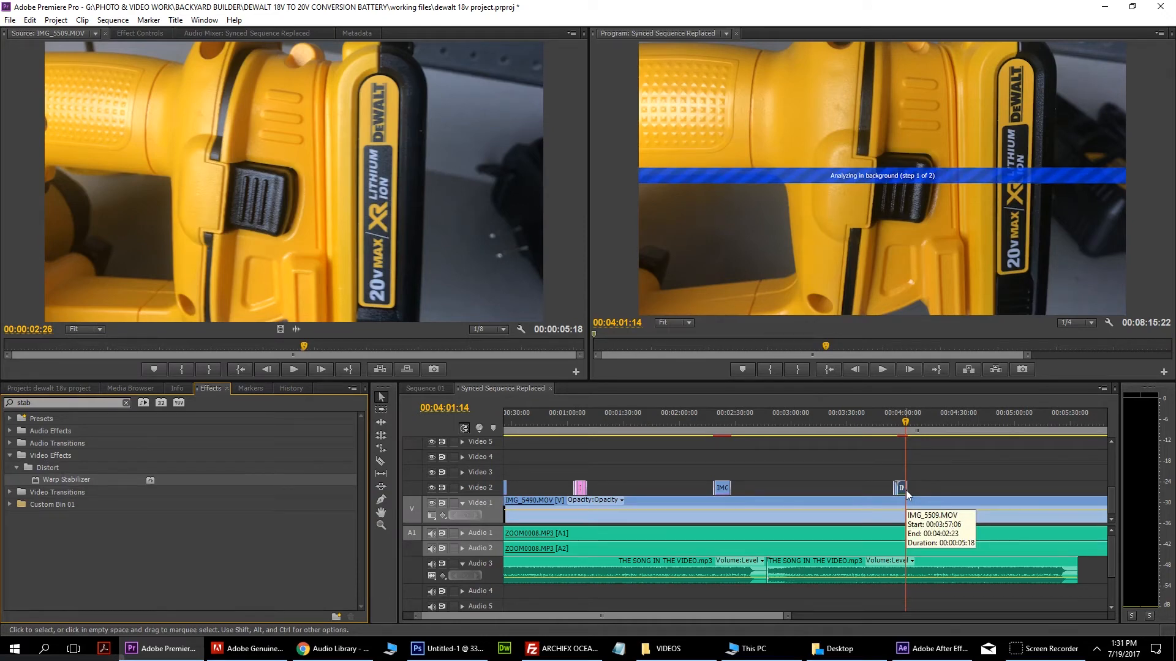
Step: Move the IMG_5509.MOV clip along Video 2 so that it starts at 00:04:06:12, where the saw is picked up
click(882, 371)
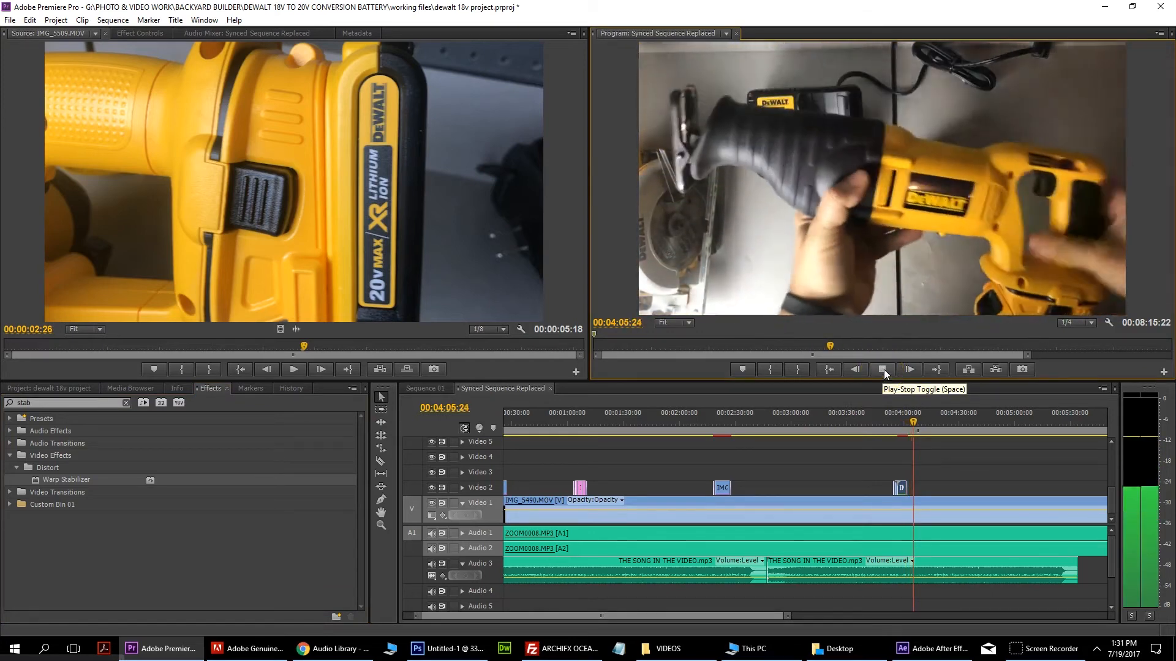
click(898, 498)
drag(787, 616, 692, 620)
click(745, 488)
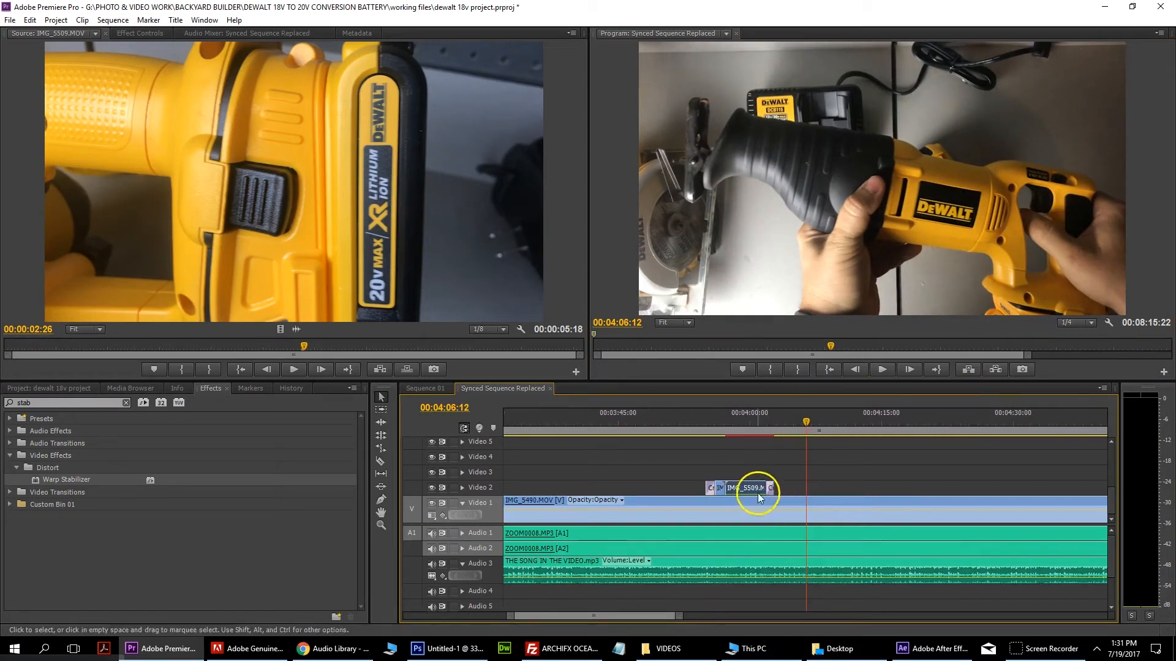
drag(762, 488, 843, 488)
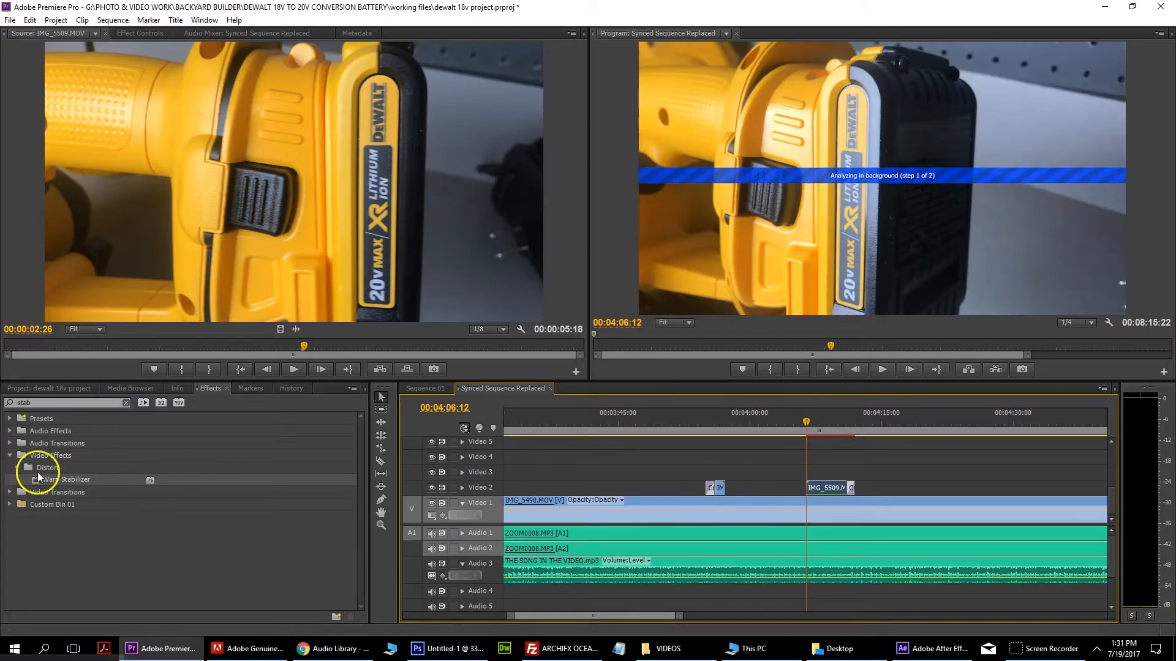
Step: Add a Cross Dissolve to the start of the moved IMG_5509.MOV clip on Video 2
click(127, 403)
click(9, 468)
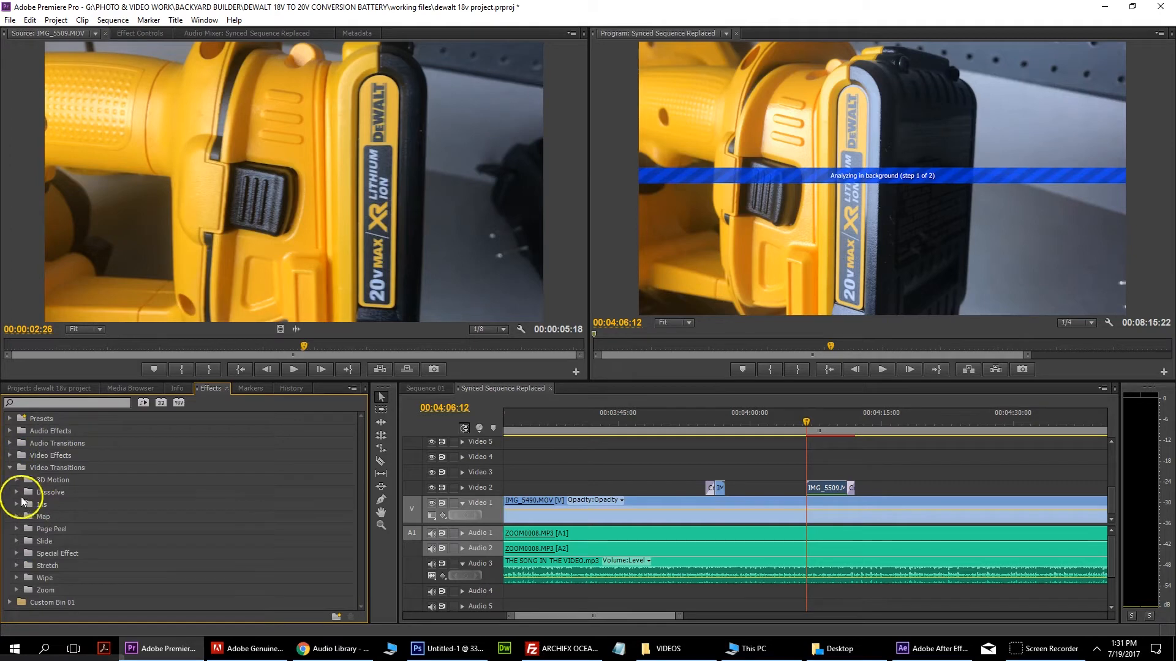
click(16, 492)
drag(41, 517, 733, 519)
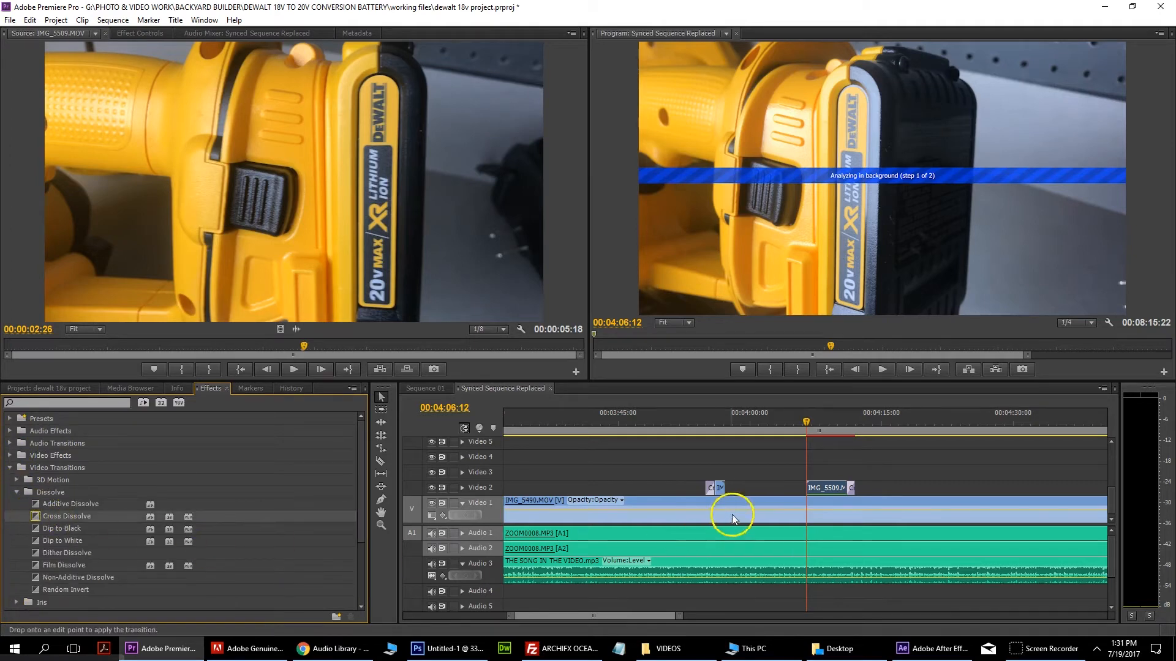
drag(803, 487, 806, 488)
Step: Play the dissolve into IMG_5509.MOV up to 00:04:07:08 and open that clip in the Source monitor
drag(808, 425, 778, 425)
click(881, 369)
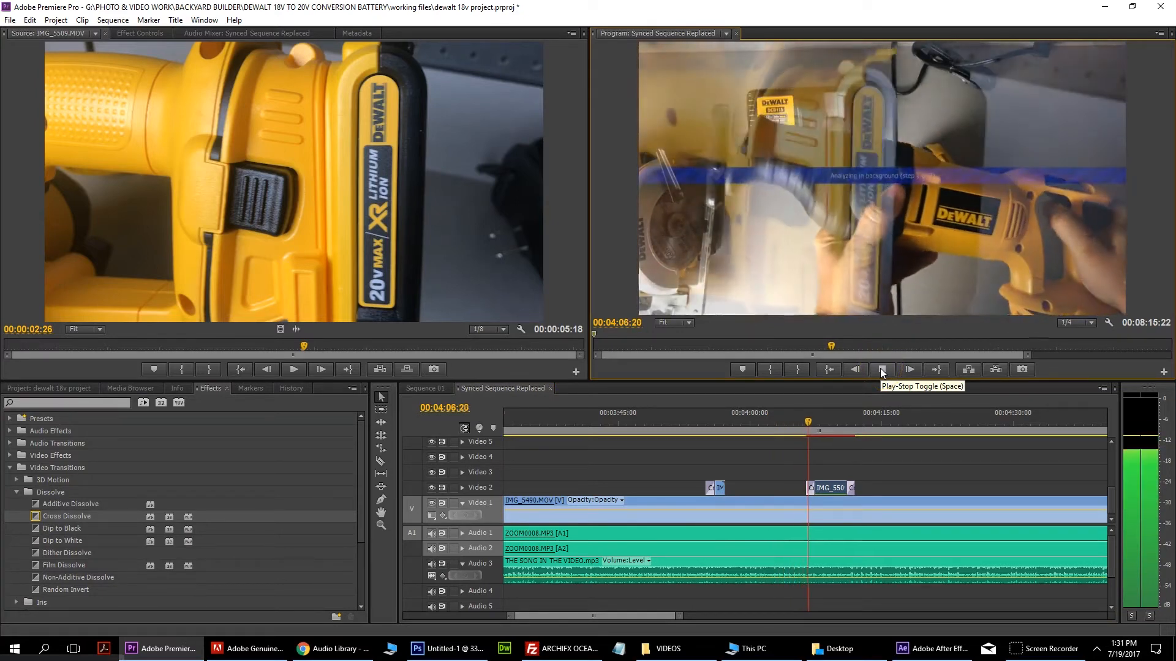
click(882, 369)
double_click(831, 489)
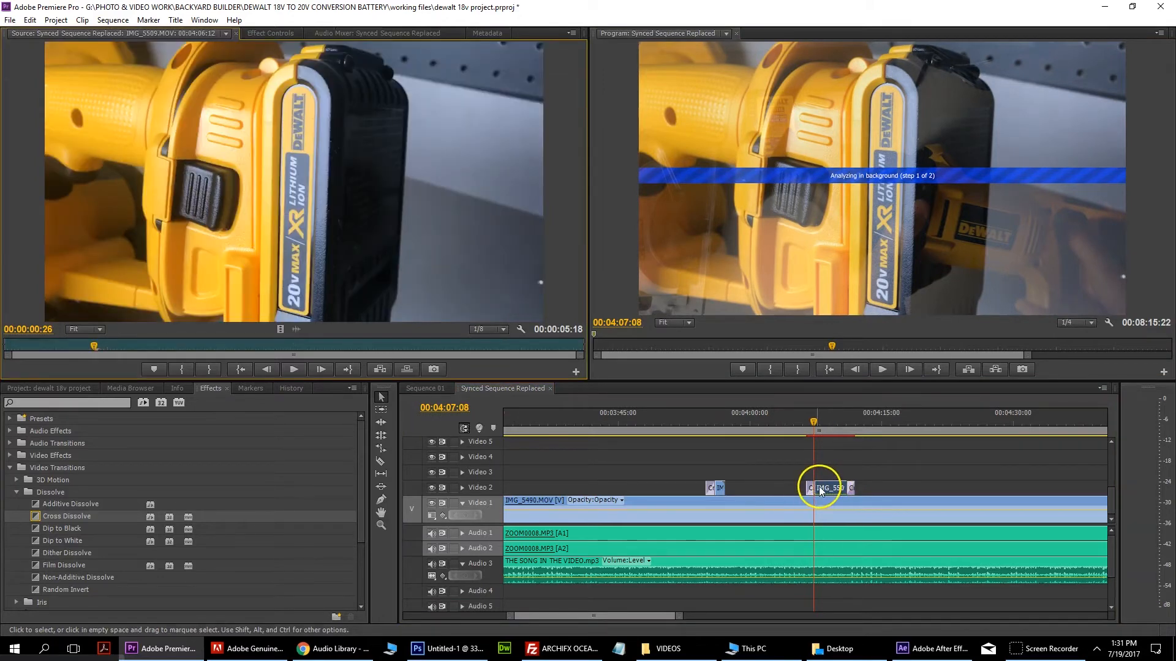
Step: Move the IMG_5509.MOV clip back along Video 2 to 00:03:57:06, directly after the preceding clip, and play the sequence to 00:04:23:28
drag(810, 489, 757, 493)
click(805, 413)
click(881, 369)
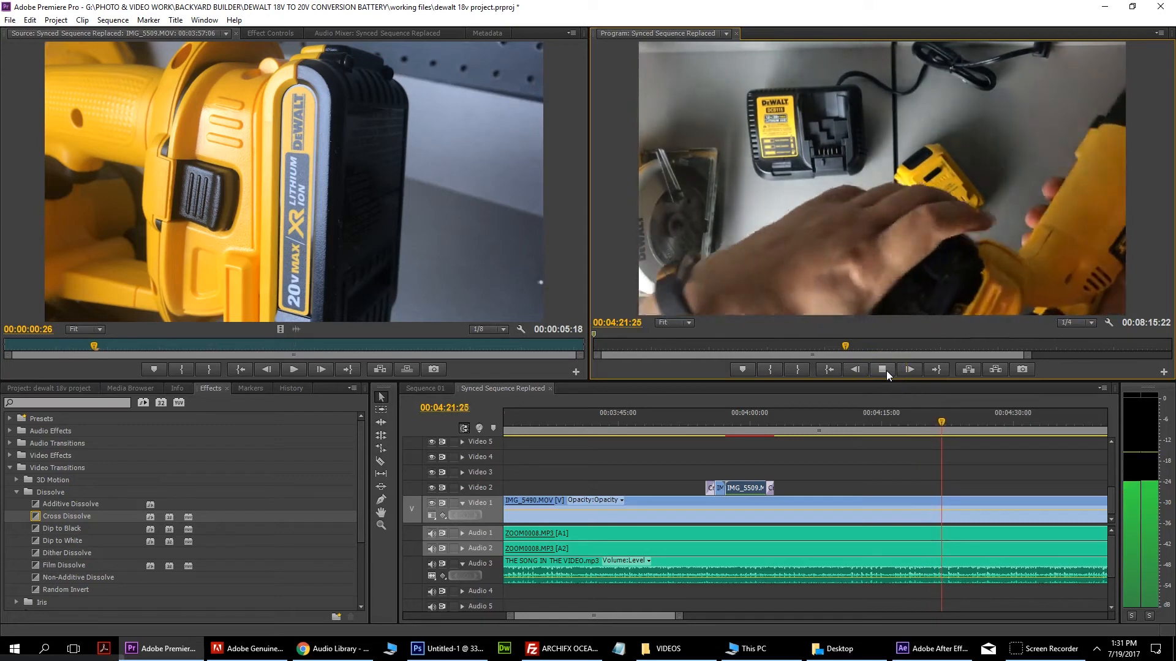
click(887, 369)
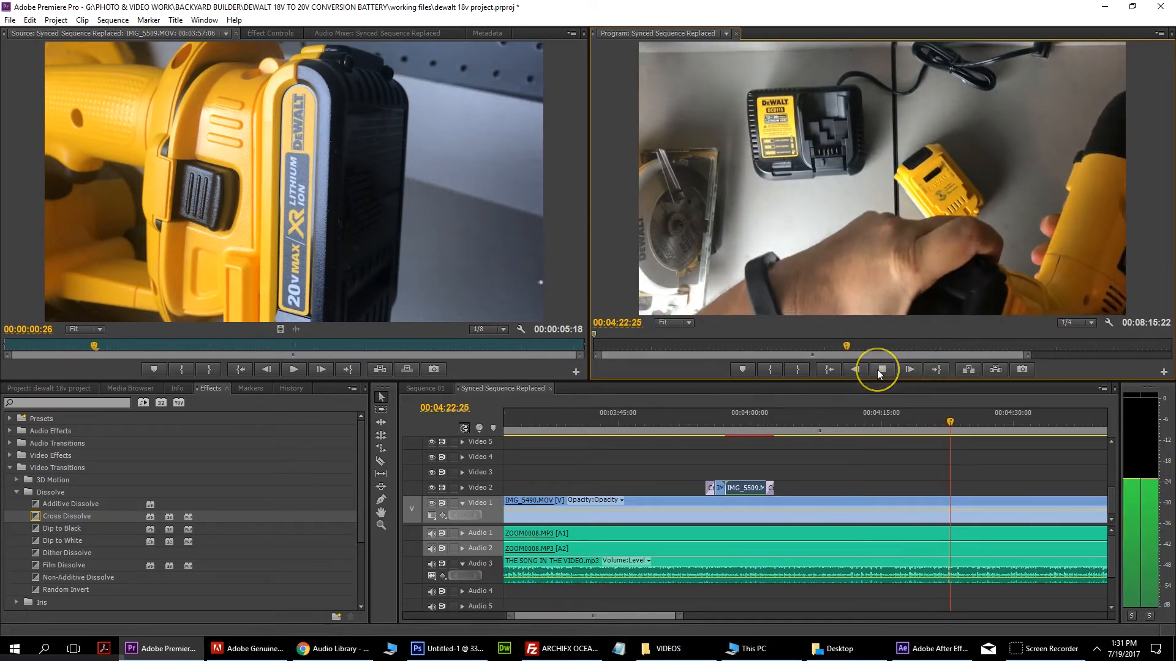
click(877, 369)
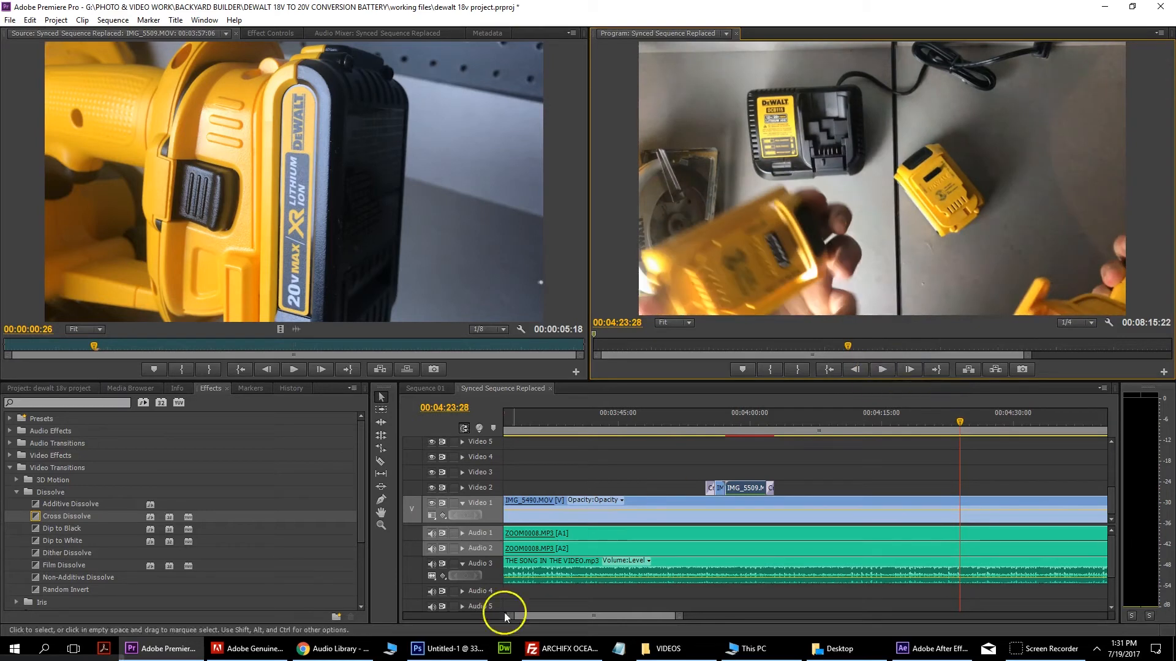
Step: Preview IMG_5511.MOV from the VIDEOS folder in the video player
click(659, 648)
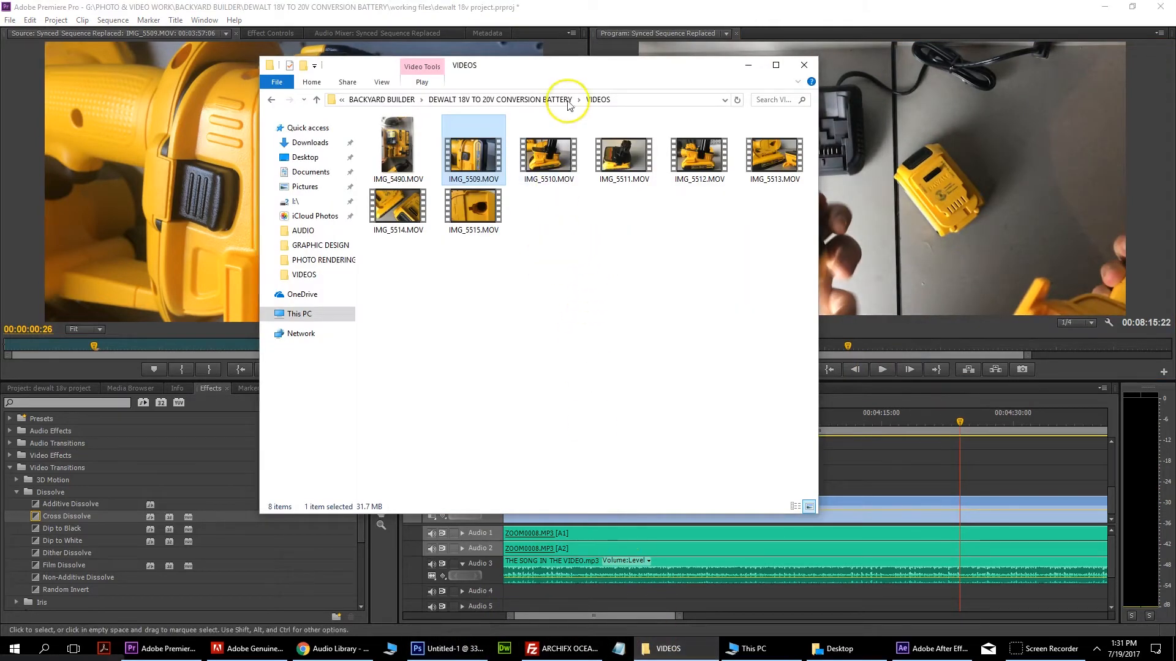
click(549, 144)
double_click(624, 153)
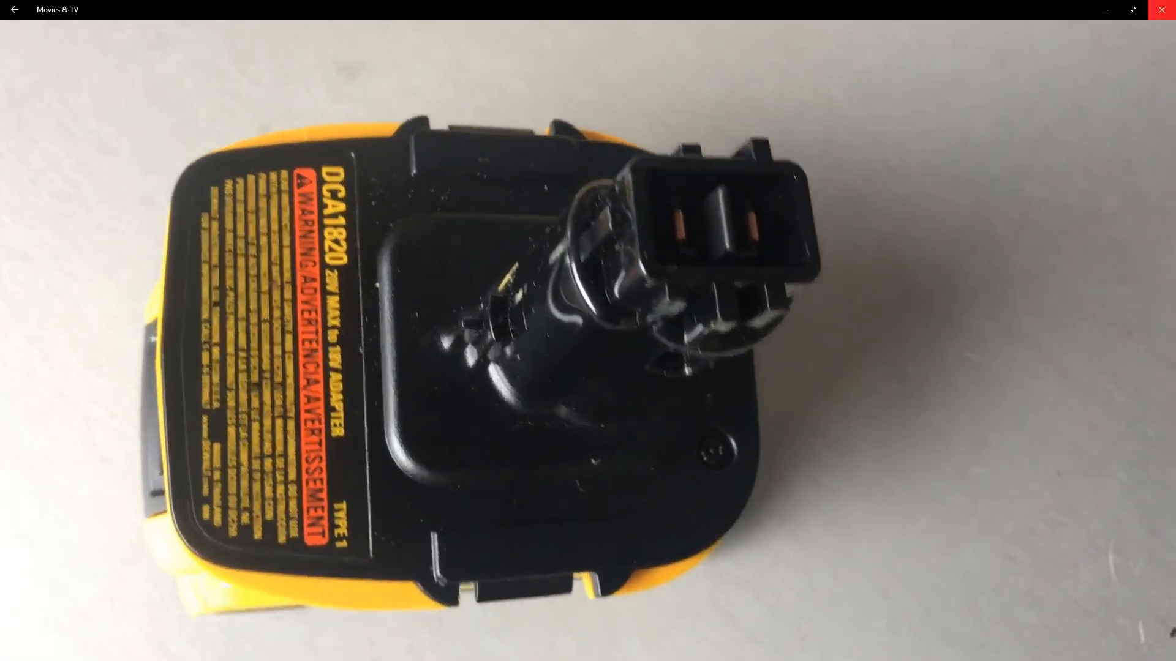
key(alt+F4)
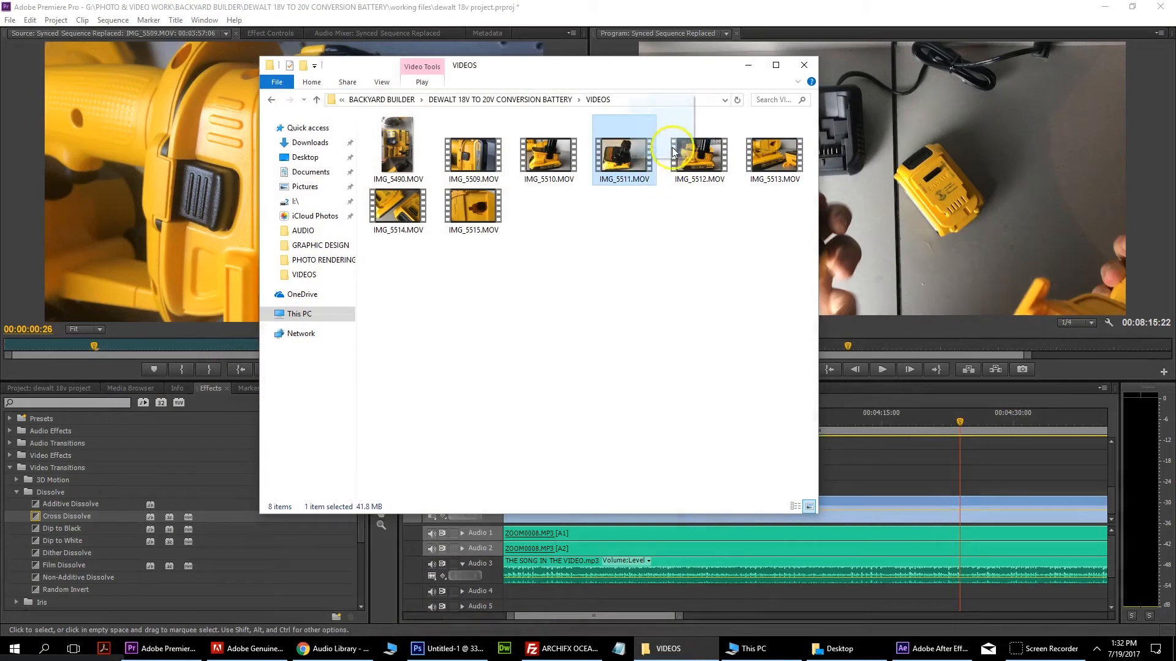
Step: Import IMG_5511.MOV from the VIDEOS folder into the project and place it on Video 2 at 00:04:23:28
click(56, 387)
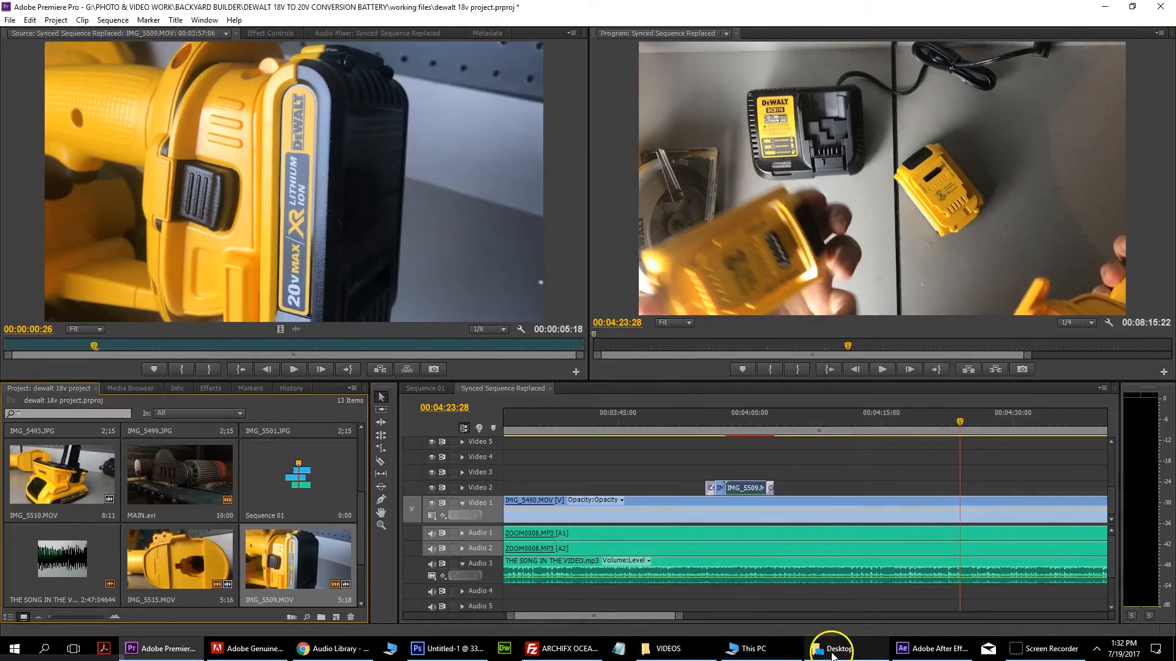
click(833, 651)
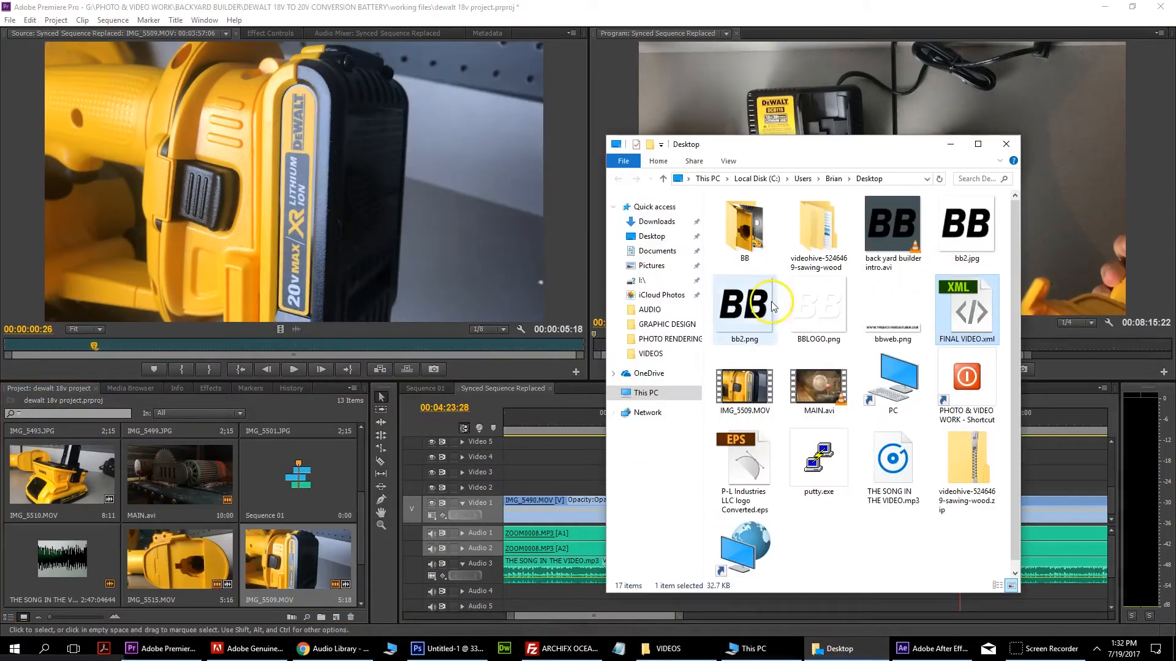
click(1005, 152)
click(738, 649)
drag(624, 153, 238, 583)
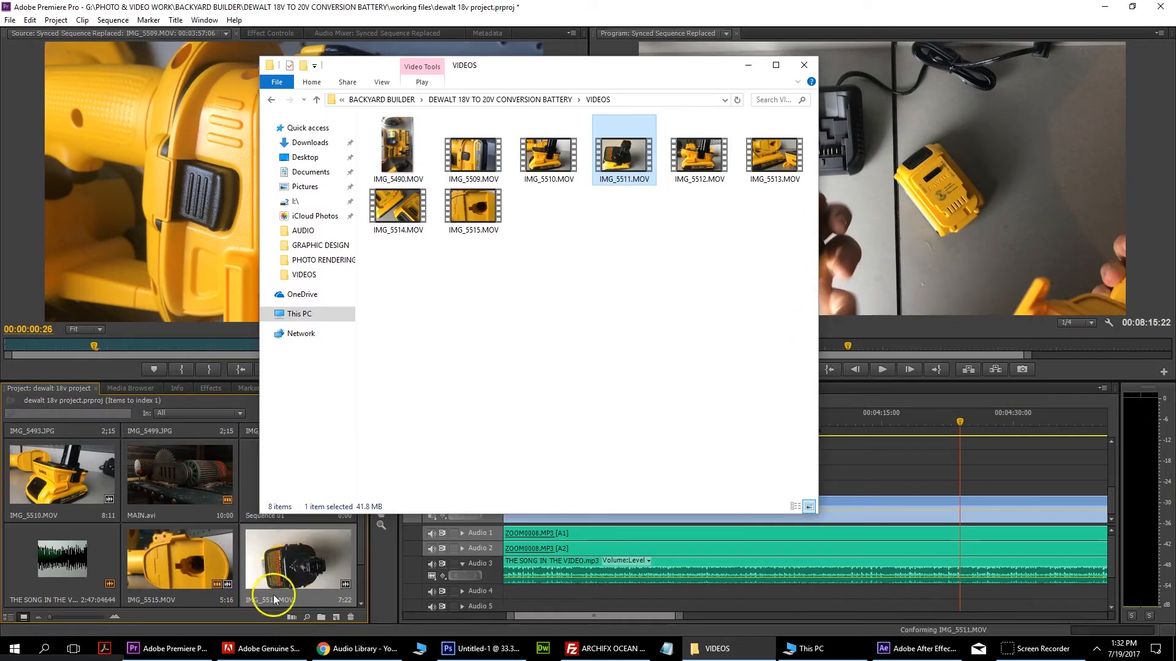
double_click(304, 560)
drag(515, 360, 964, 488)
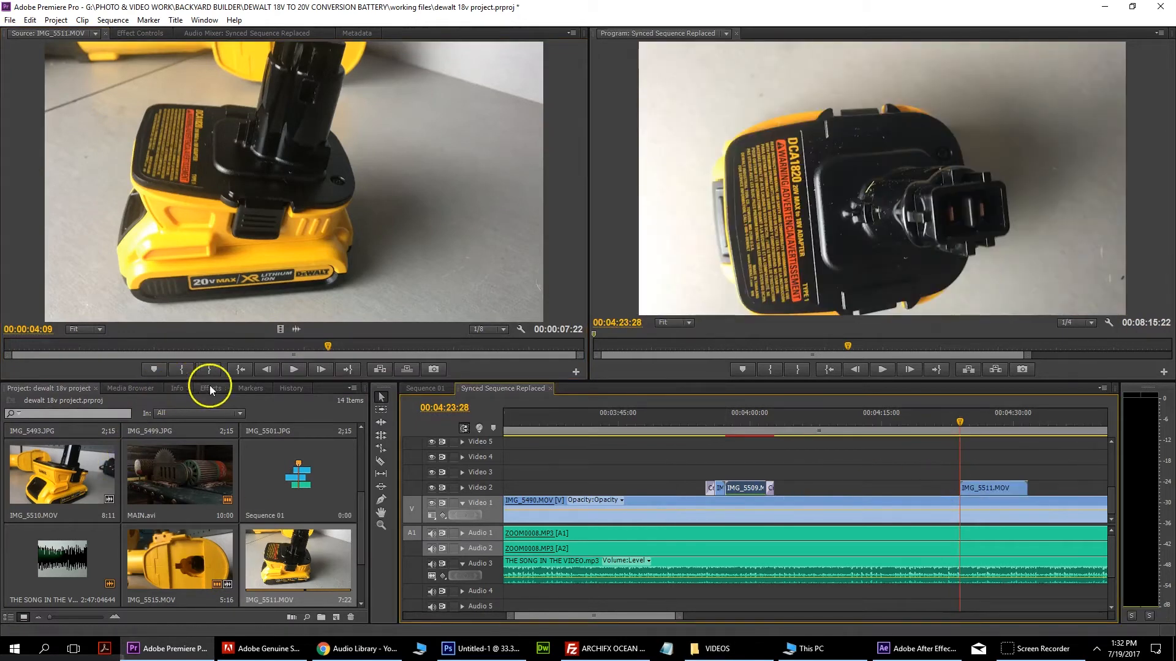
Step: Add a Cross Dissolve to both the start and the end of the IMG_5511.MOV clip on Video 2
click(210, 388)
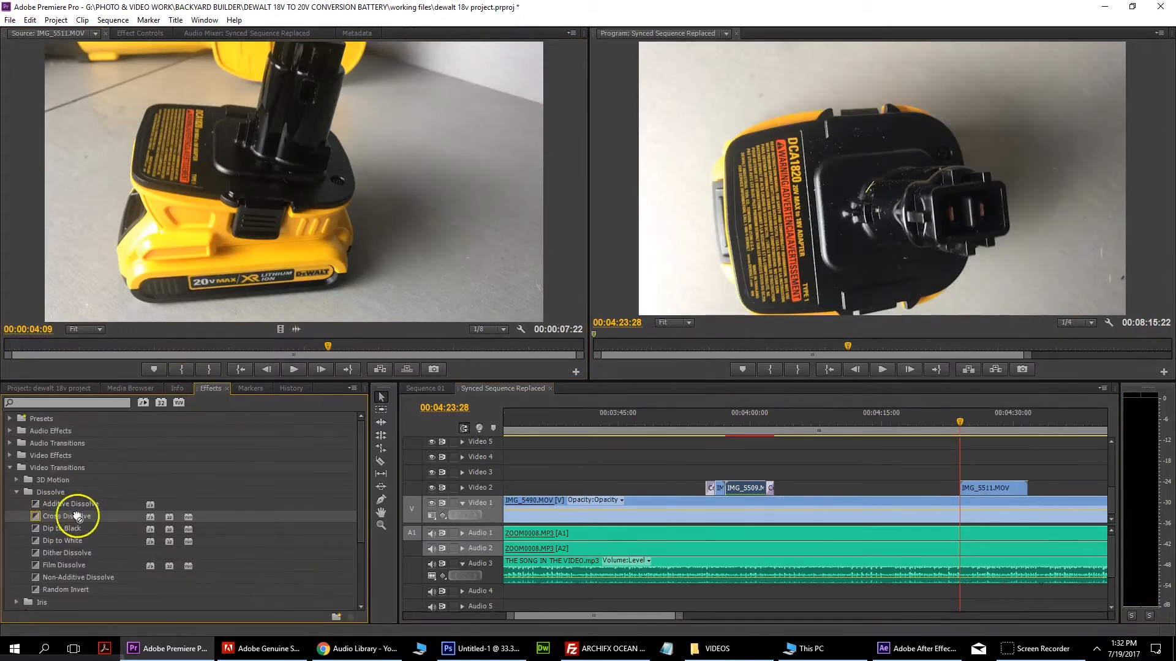
drag(77, 518, 963, 493)
click(939, 421)
click(882, 370)
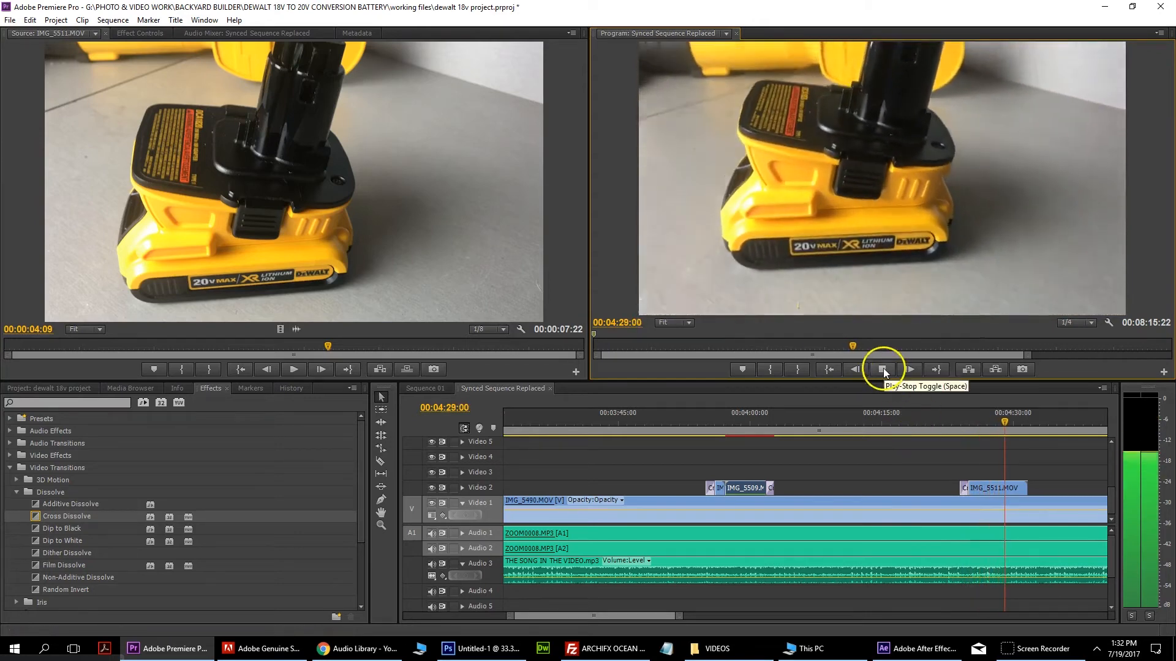
click(883, 369)
drag(81, 520, 1026, 492)
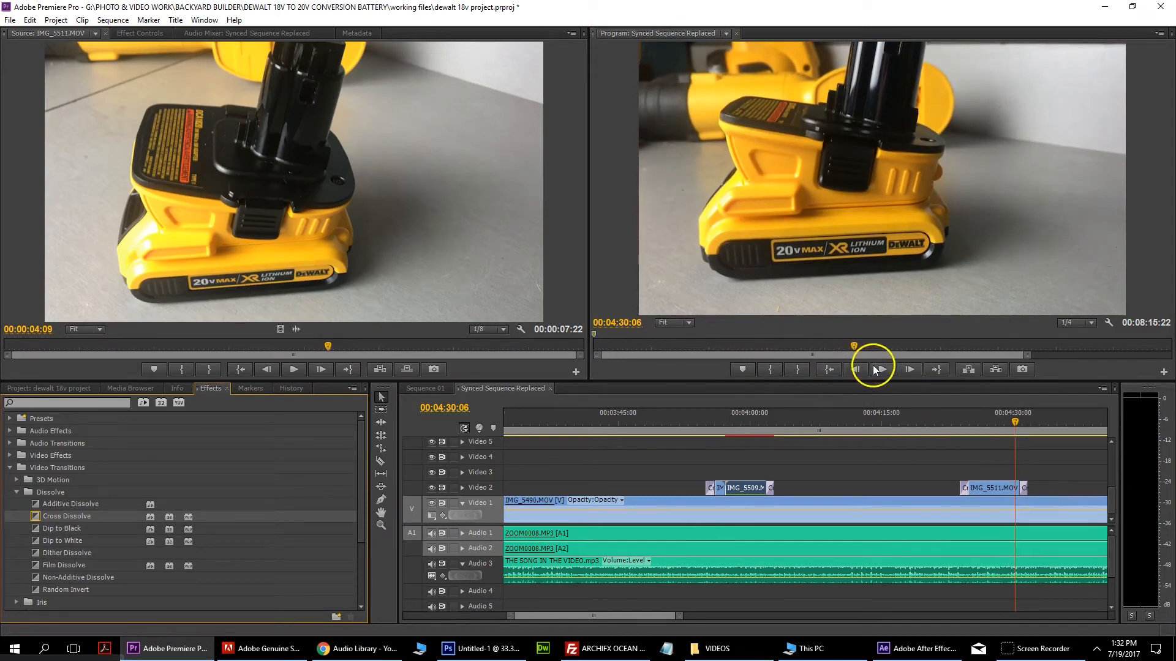
Step: Play the sequence past the IMG_5511.MOV clip to 00:05:11:21 to find the next spot for B-roll
click(874, 368)
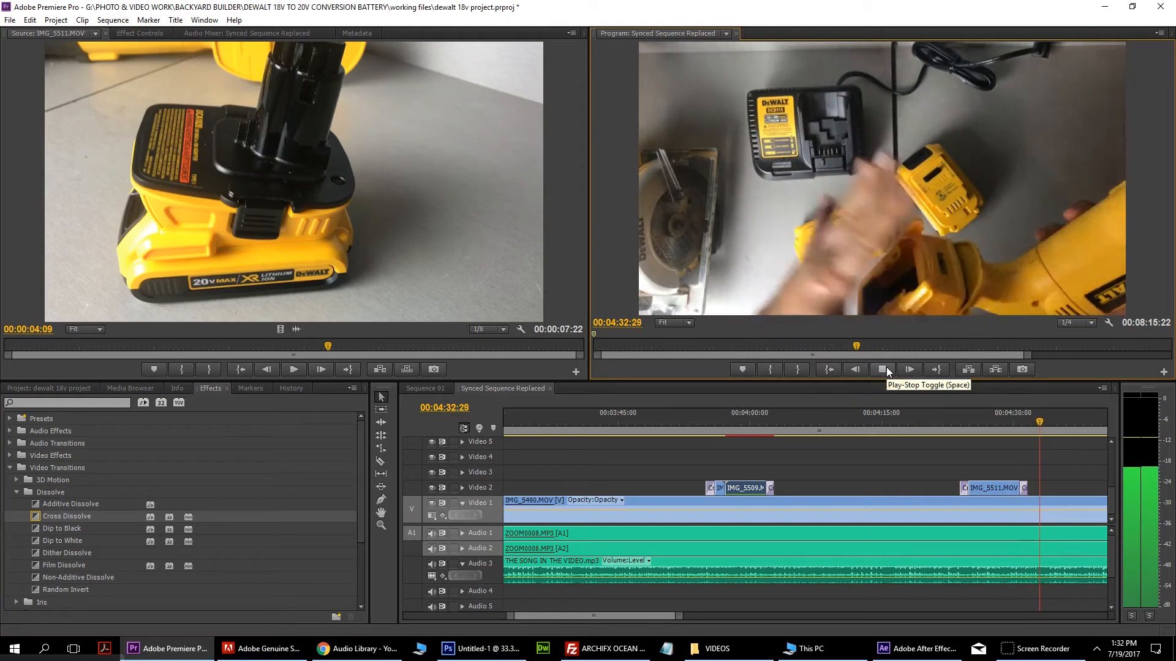
click(887, 369)
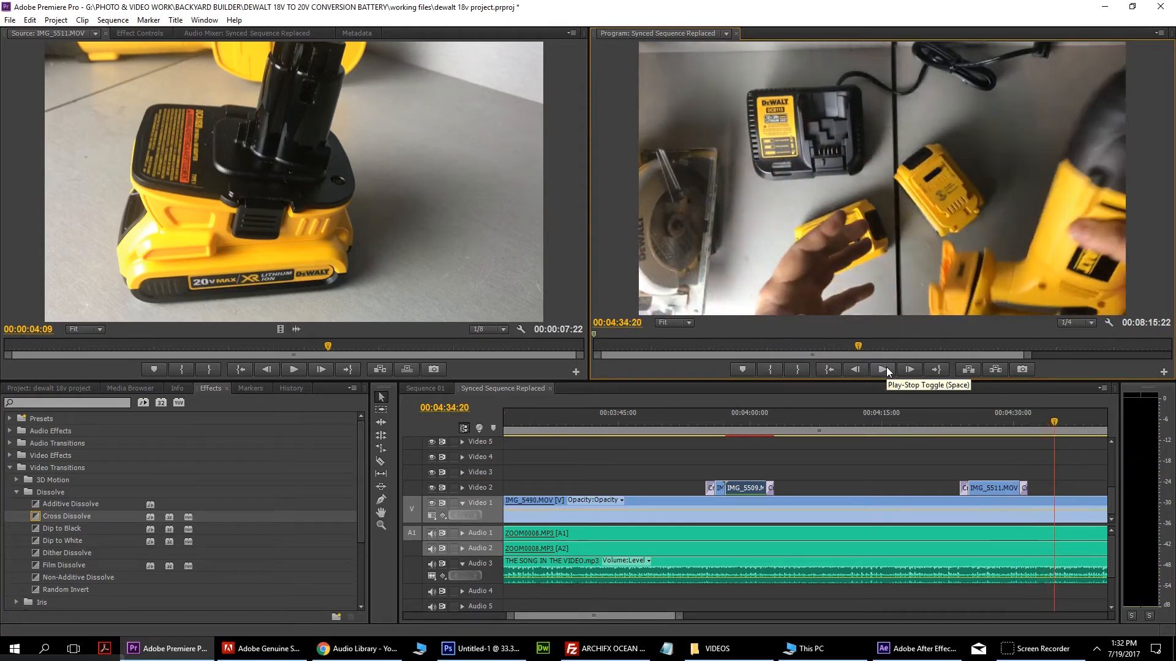
drag(683, 616, 779, 622)
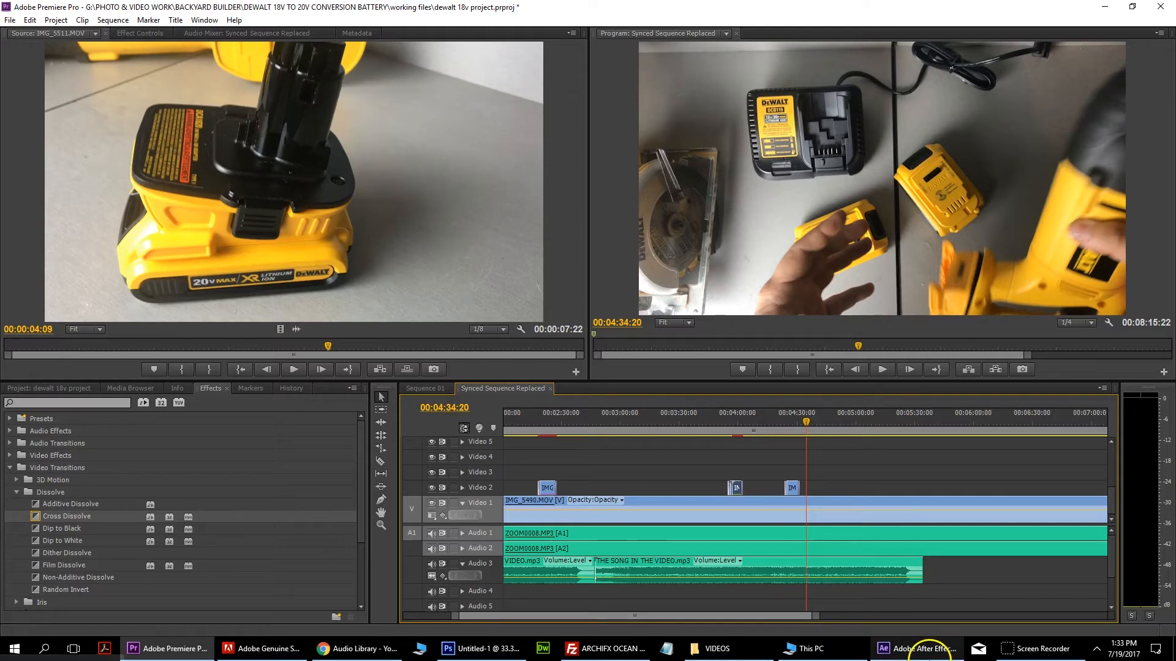
mouse_move(930, 656)
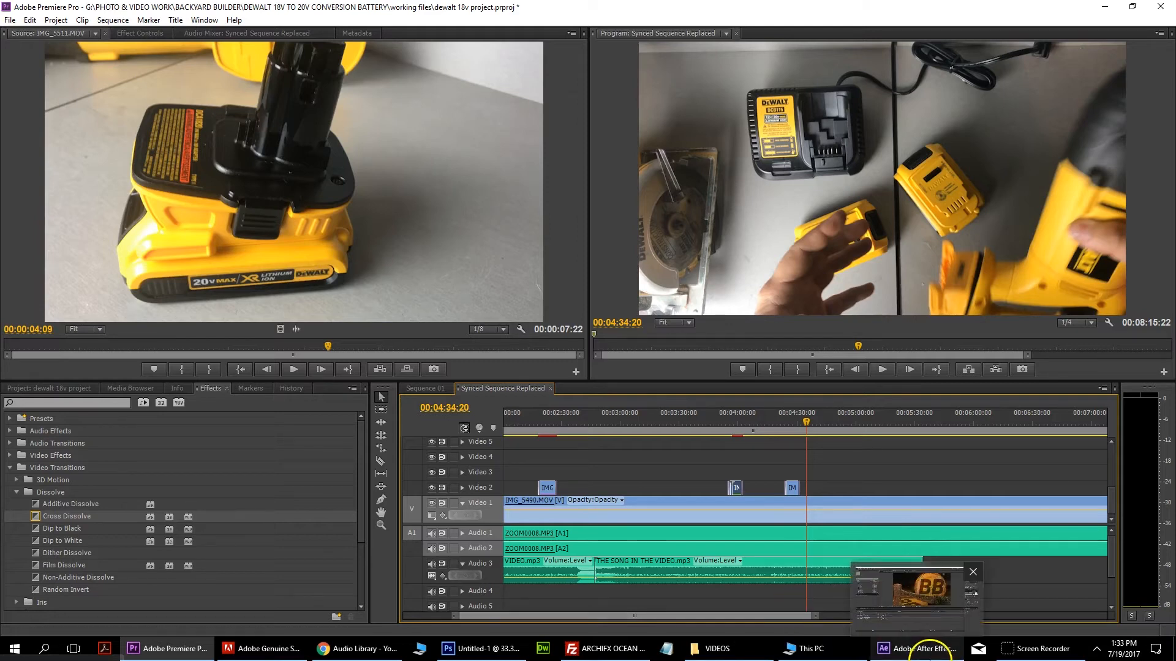
click(891, 369)
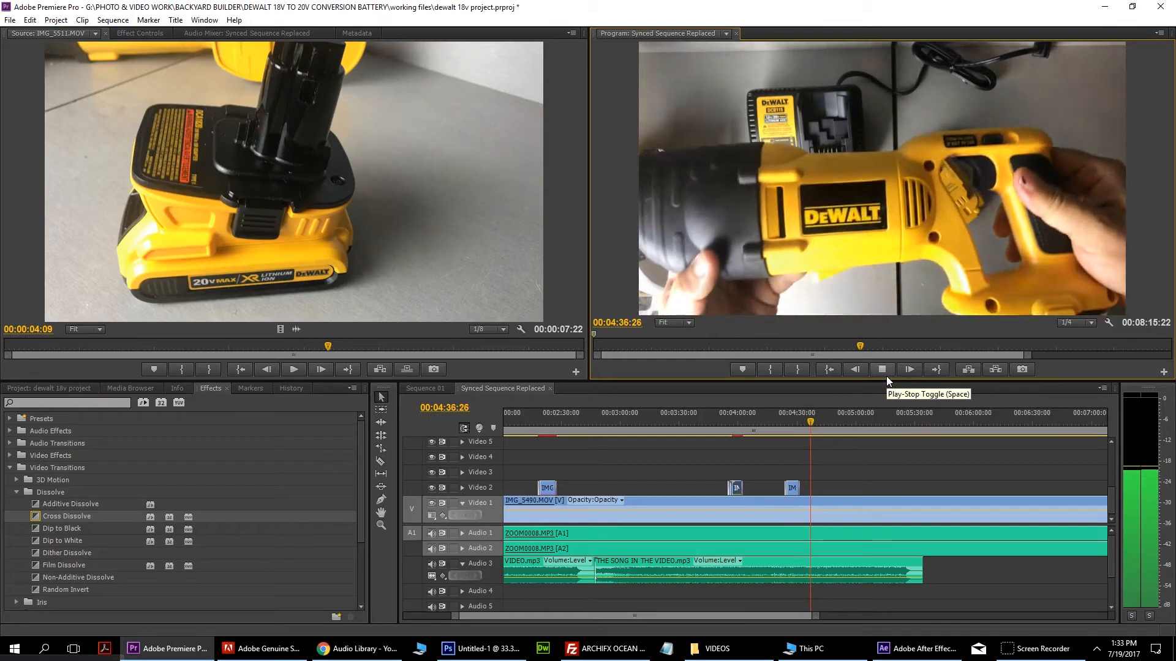
click(788, 575)
mouse_move(814, 614)
mouse_down()
mouse_move(796, 614)
mouse_move(828, 613)
mouse_up()
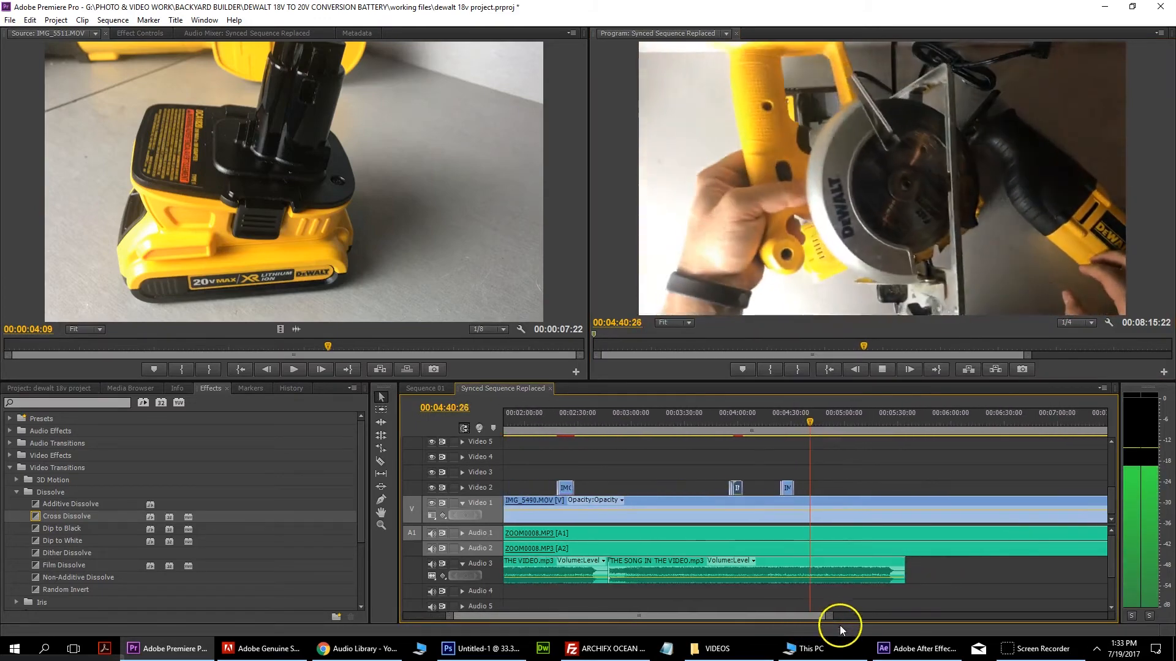
drag(830, 615, 887, 616)
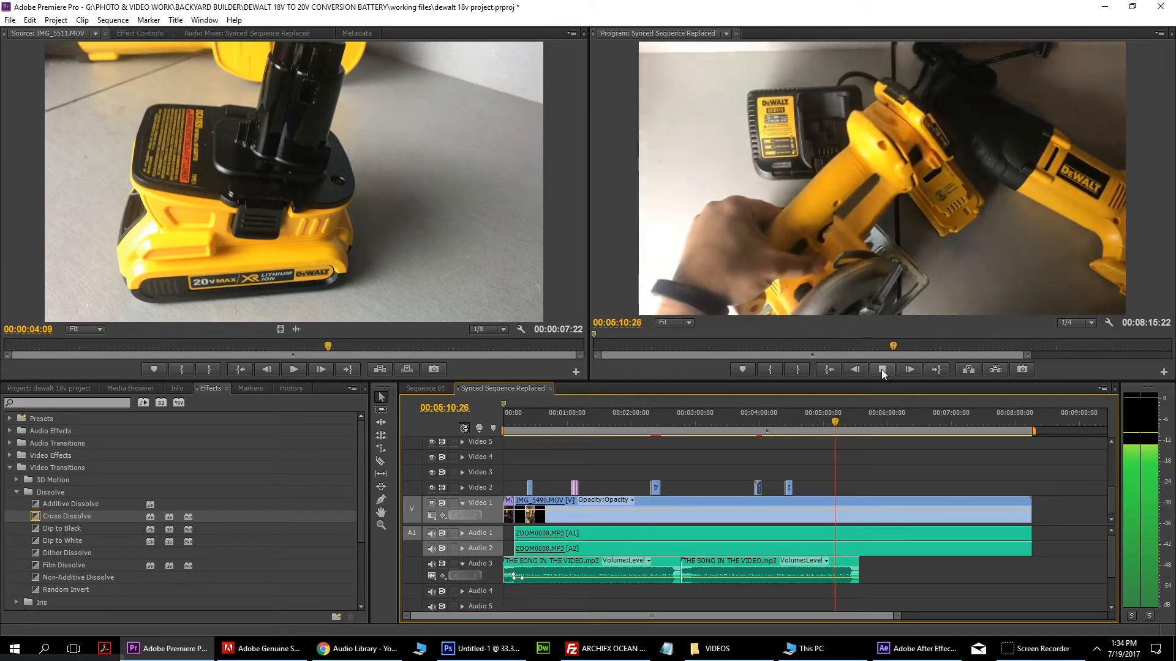
click(880, 369)
Step: Preview IMG_5513.MOV and IMG_5512.MOV from the VIDEOS folder as candidates for the next B-roll clip
click(716, 647)
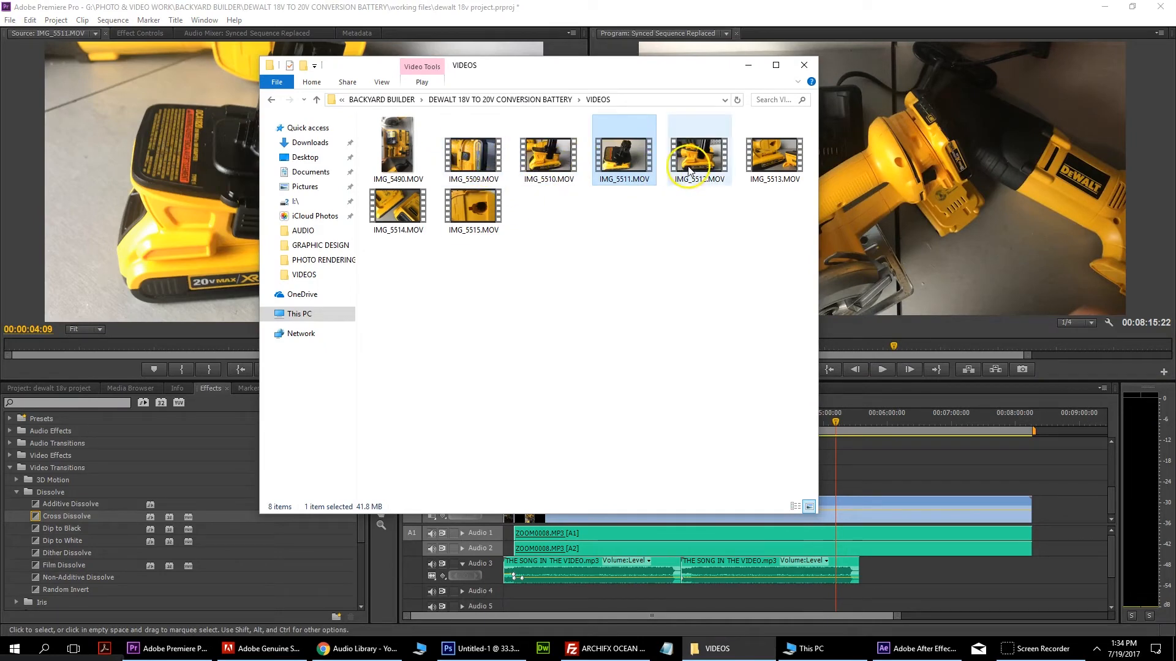
double_click(752, 162)
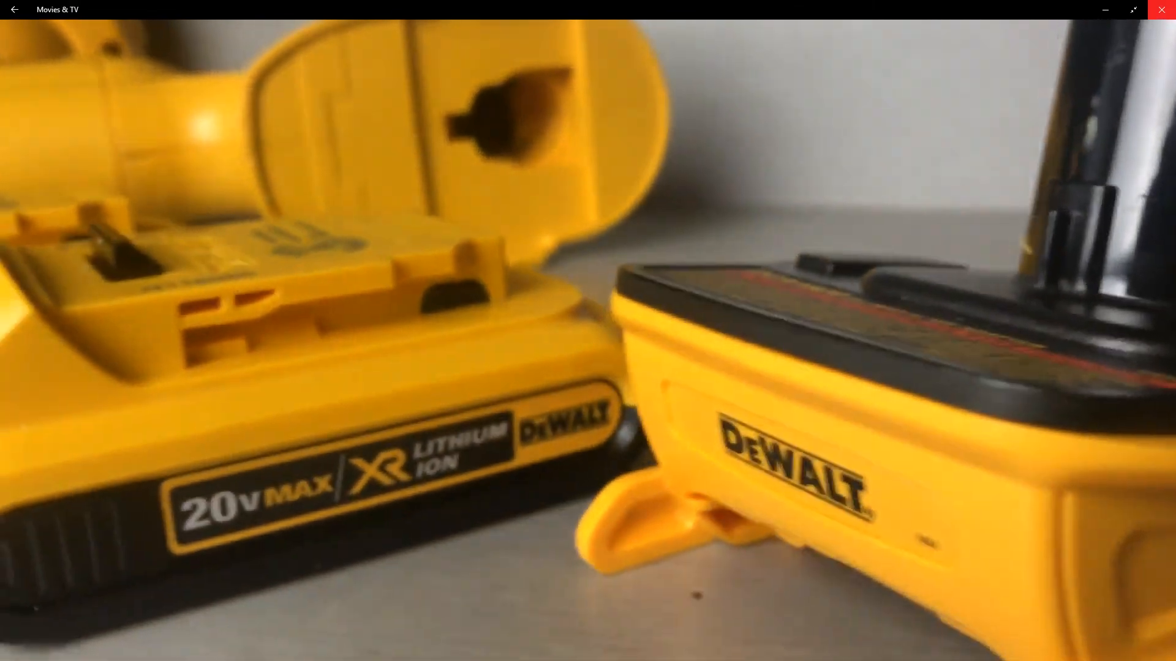
click(1161, 9)
double_click(679, 161)
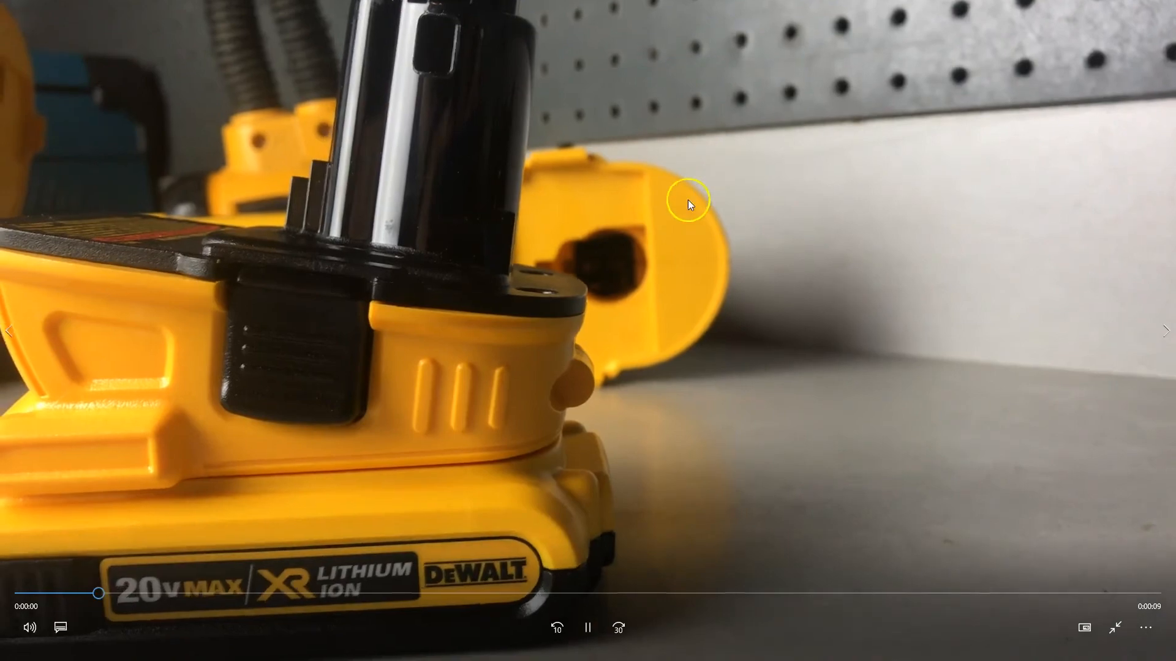
key(Escape)
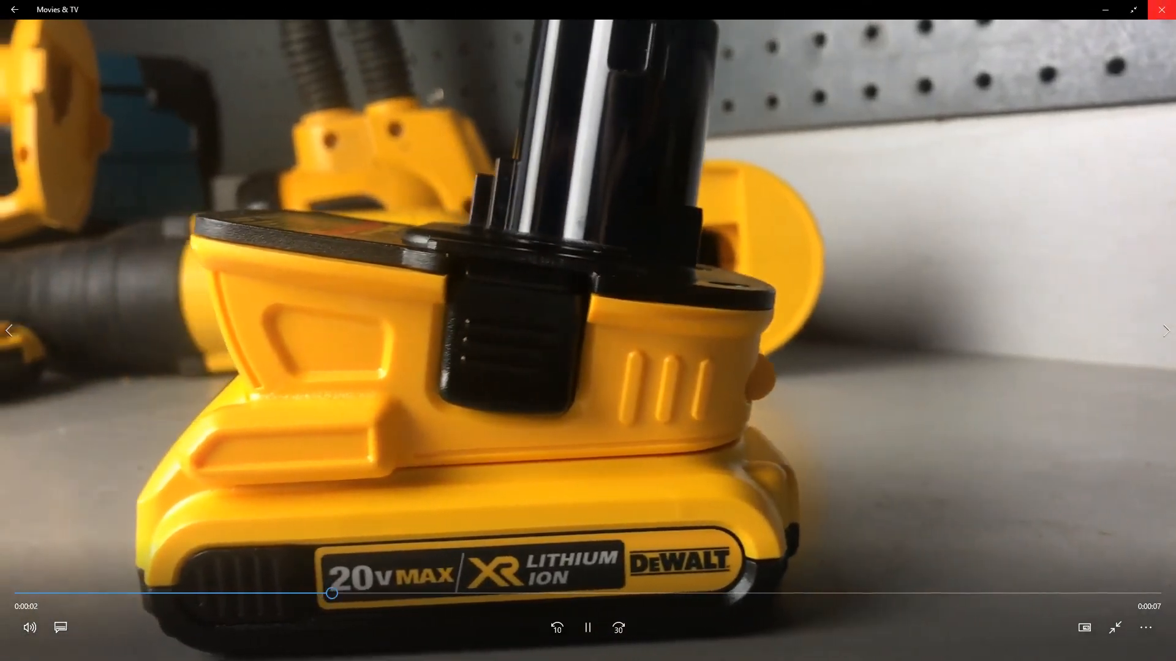
click(1161, 7)
click(712, 179)
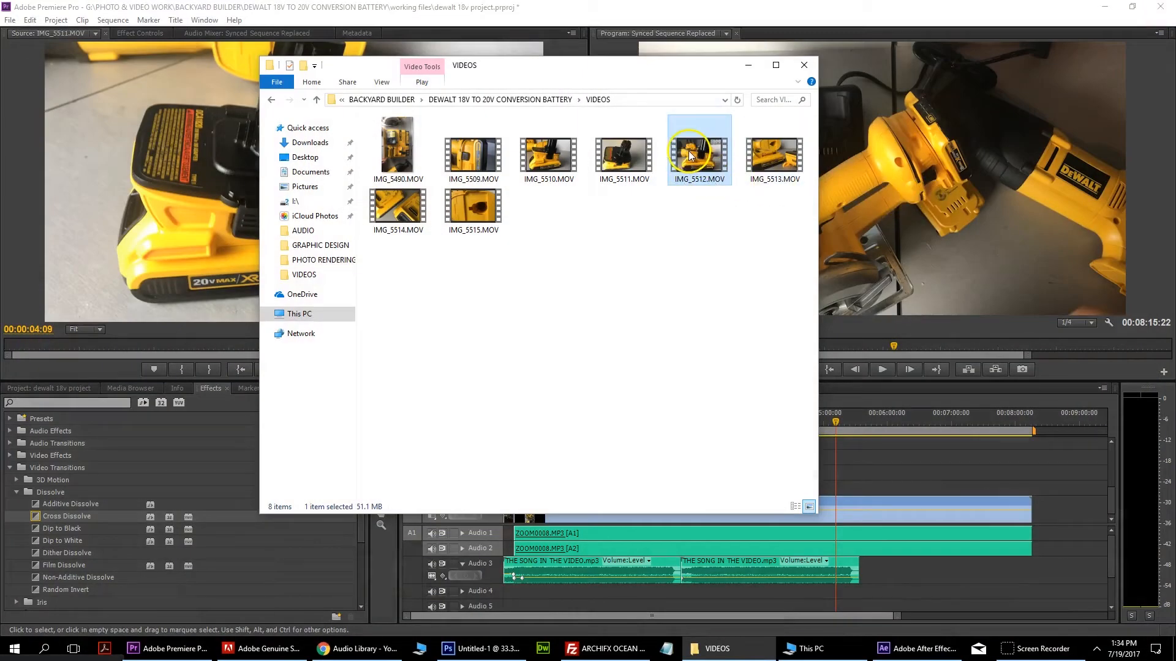
Step: Open IMG_5510.MOV from the project in the Source monitor and place it on Video 2 at 00:05:11:21
click(23, 388)
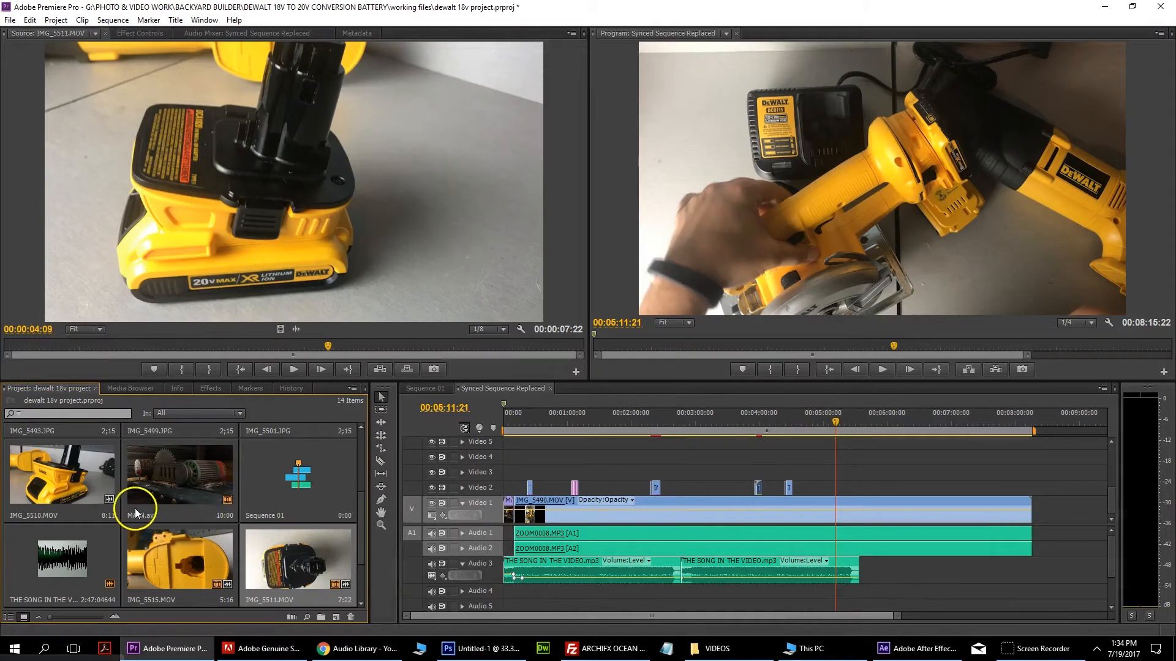
scroll(98, 496, up, 1)
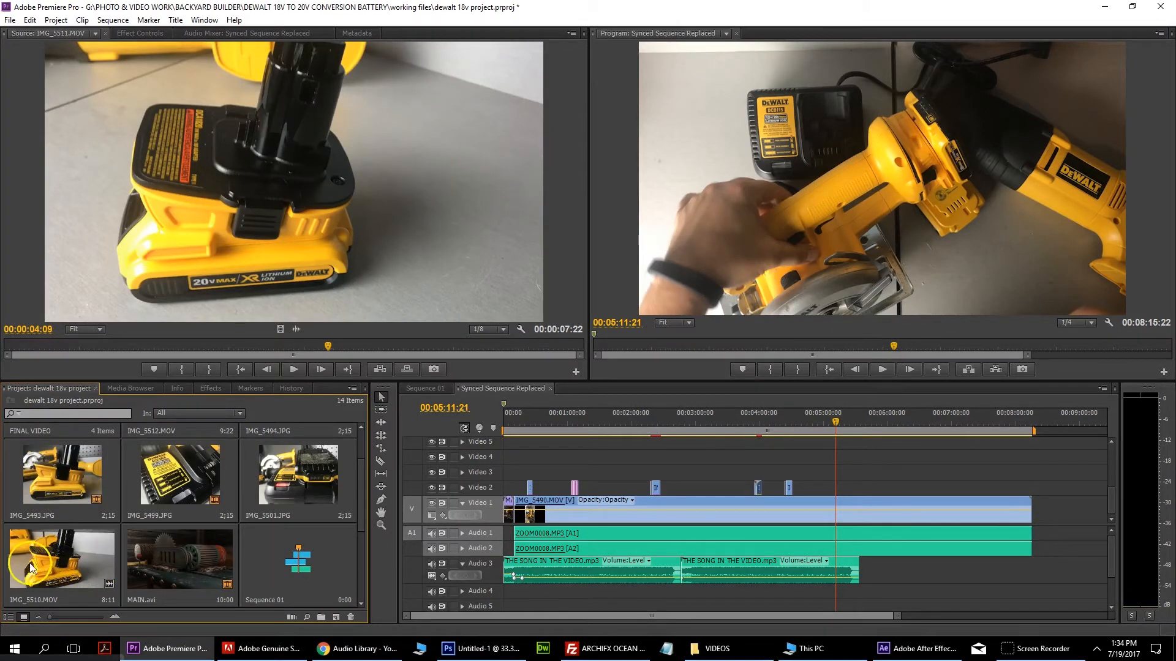
click(63, 561)
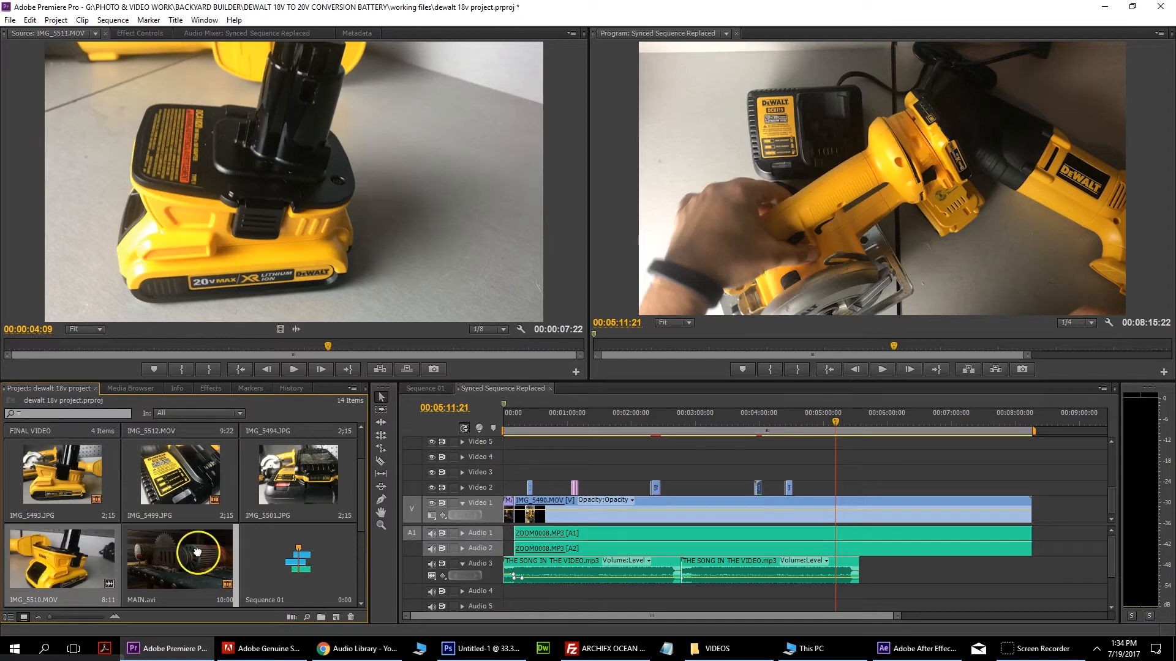
double_click(56, 558)
drag(731, 404, 839, 488)
Step: Add a Cross Dissolve to the start and end of the IMG_5510.MOV clip on Video 2, playing through the clip to check it
click(210, 388)
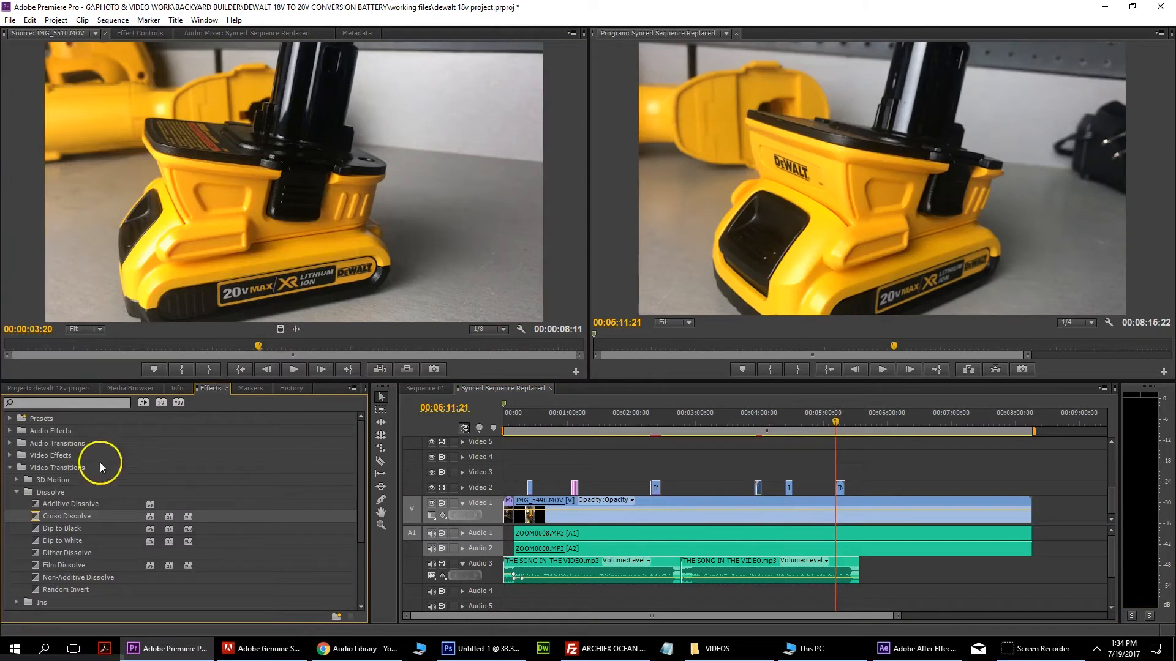
drag(41, 519, 711, 523)
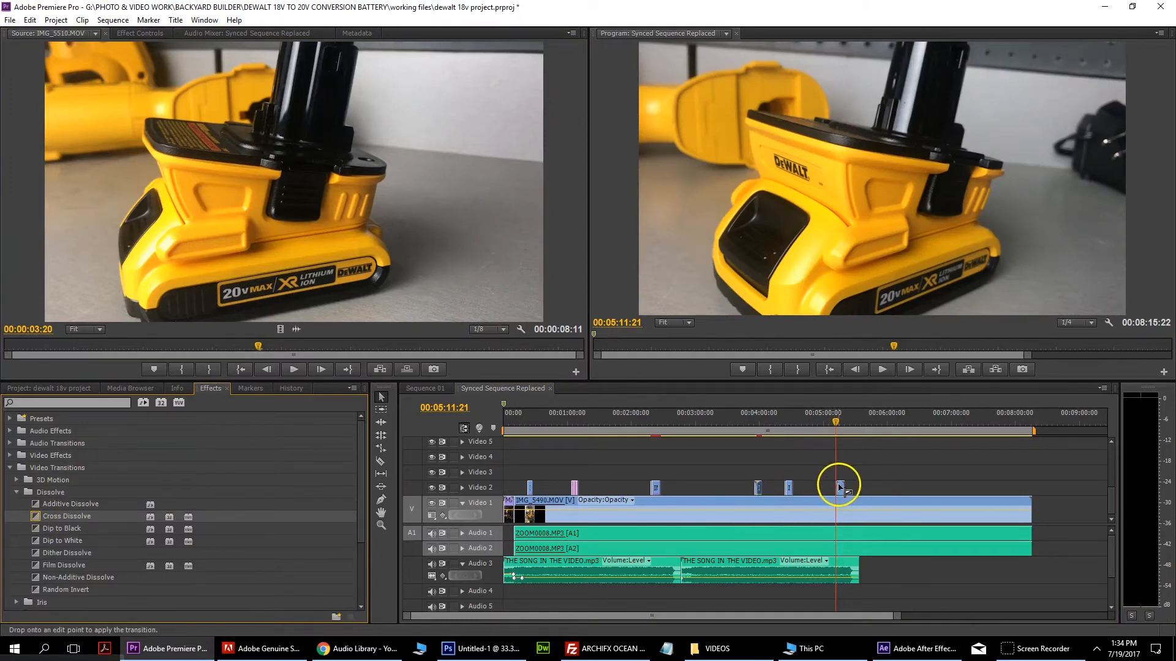
drag(840, 487, 841, 488)
click(825, 423)
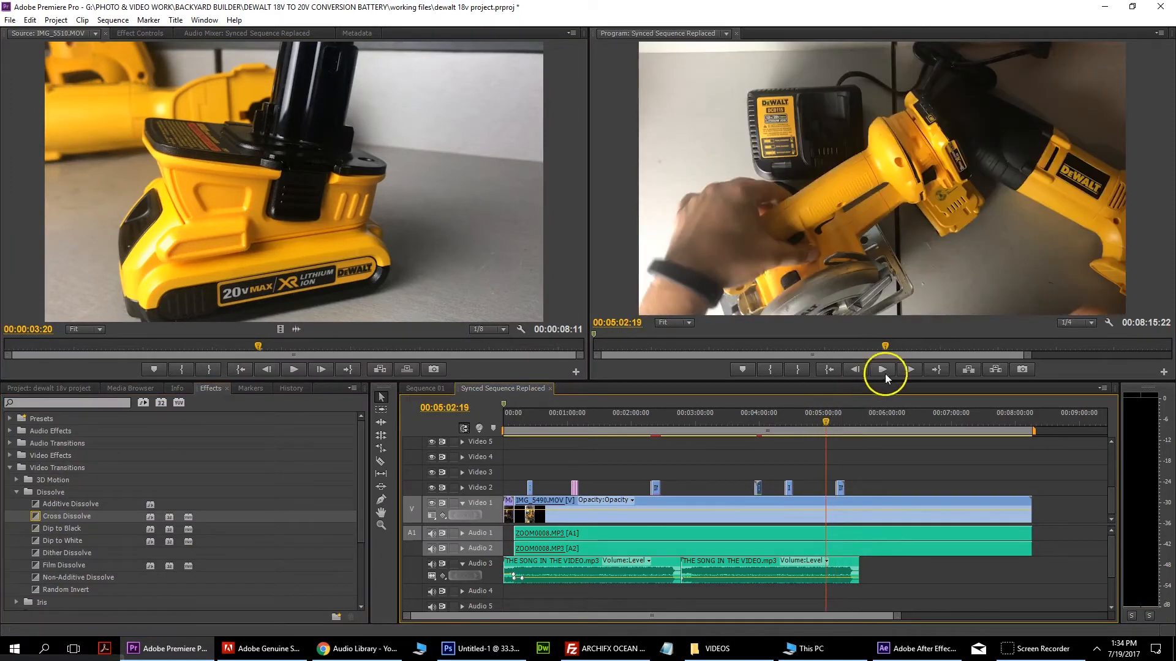
click(882, 370)
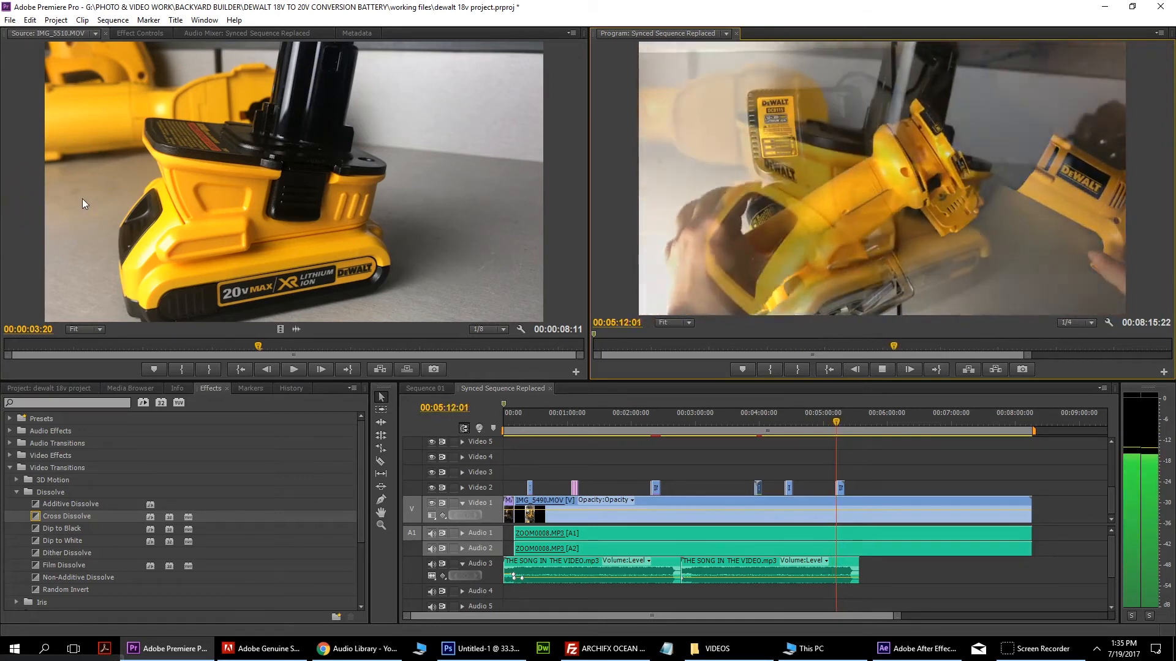
drag(82, 198, 156, 179)
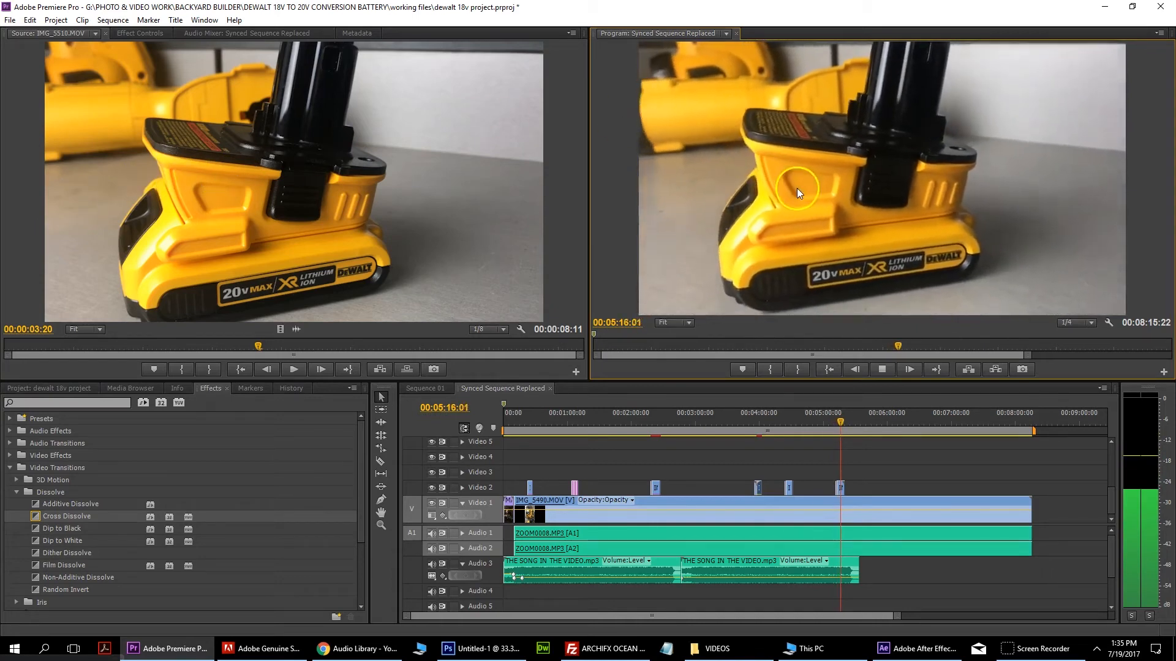
click(884, 370)
drag(236, 534, 845, 490)
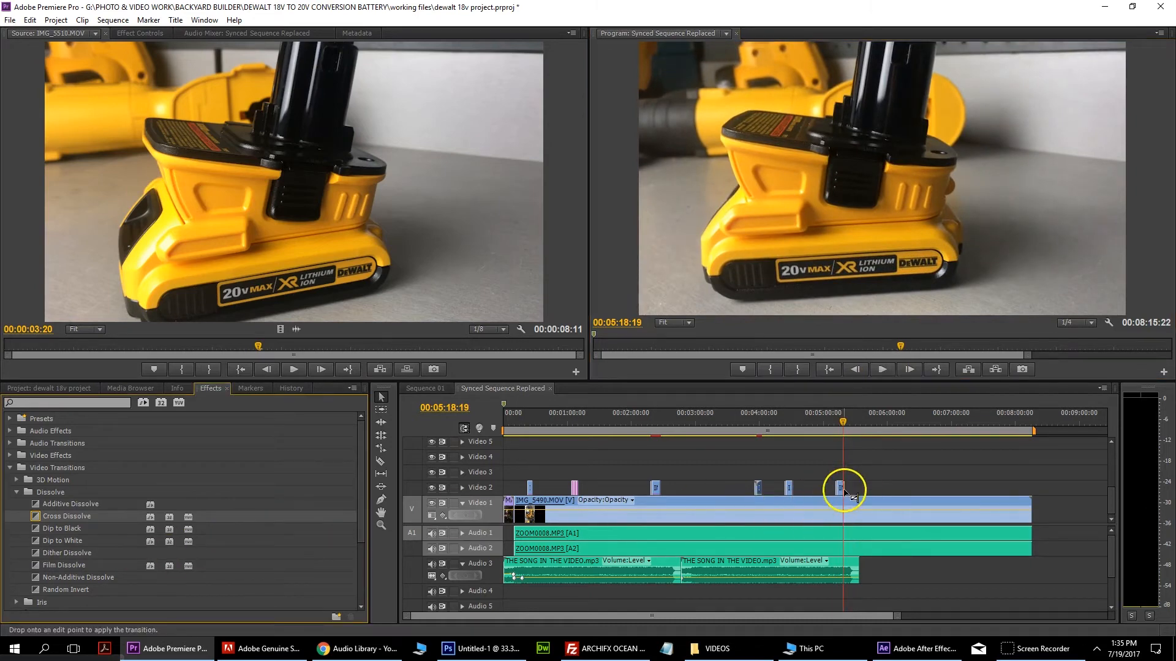
click(886, 369)
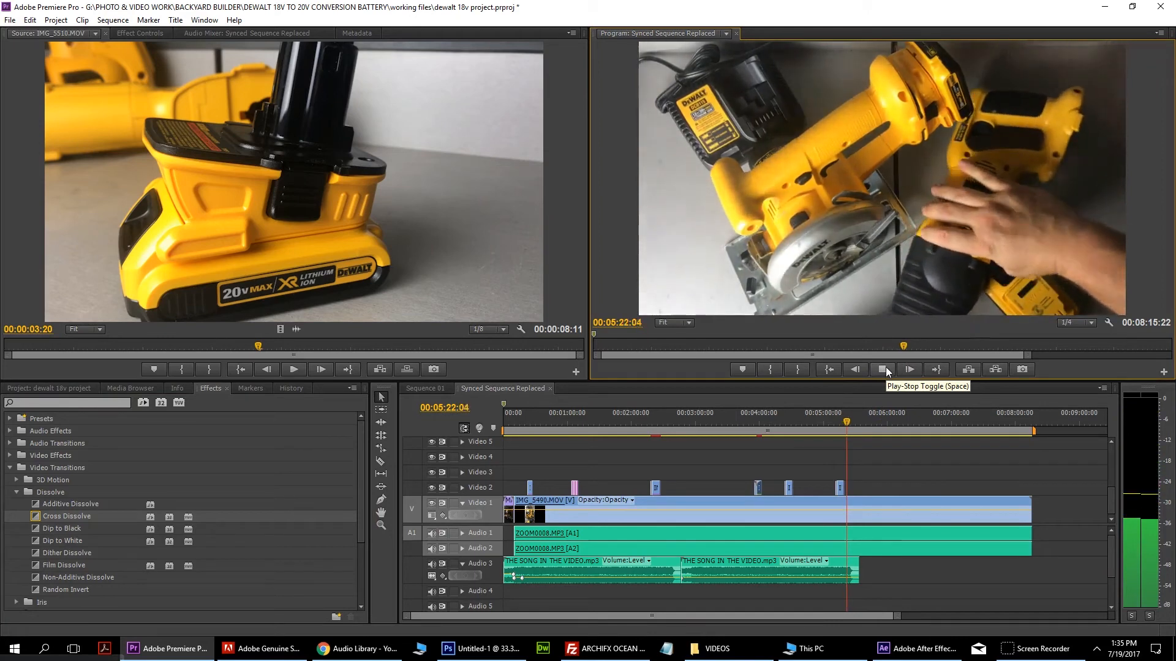
Step: Extend the background music by adding copies of both THE SONG IN THE VIDEO.mp3 clips on Audio 3, directly after the existing ones
click(885, 367)
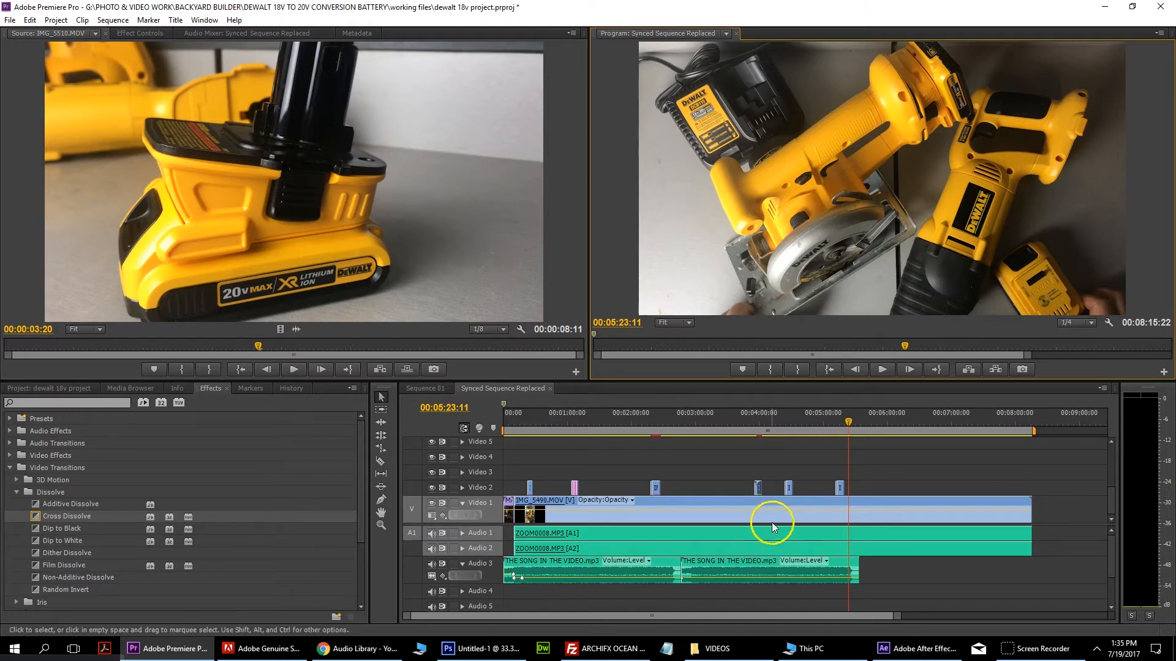
click(744, 567)
click(909, 499)
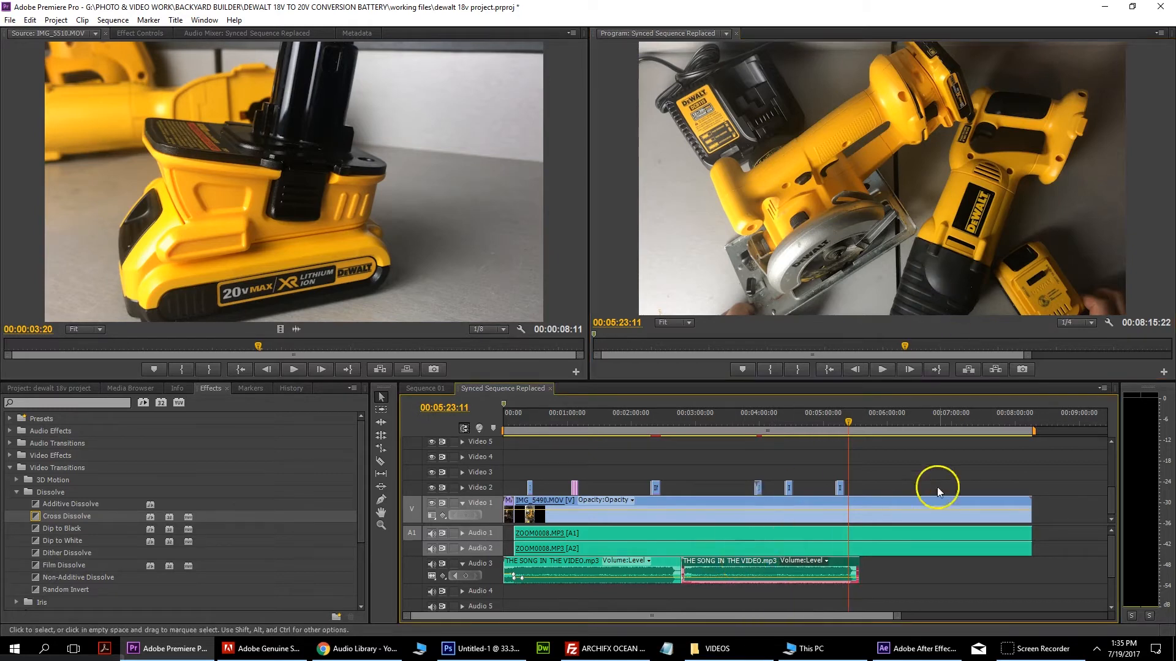
drag(898, 616, 947, 616)
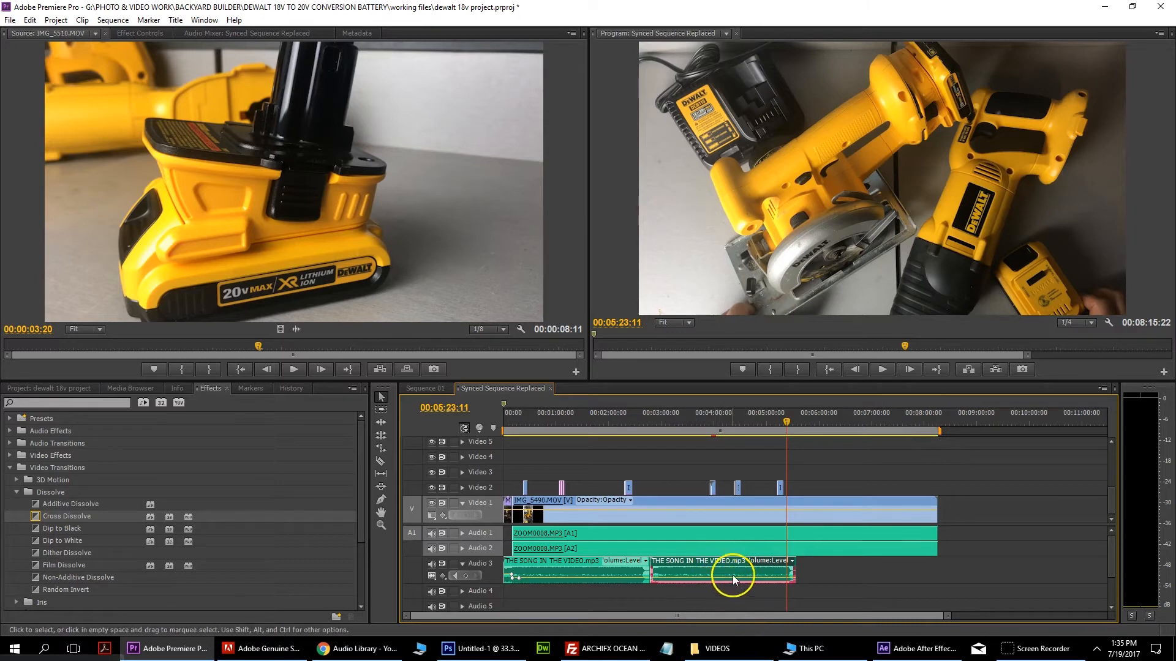
click(951, 421)
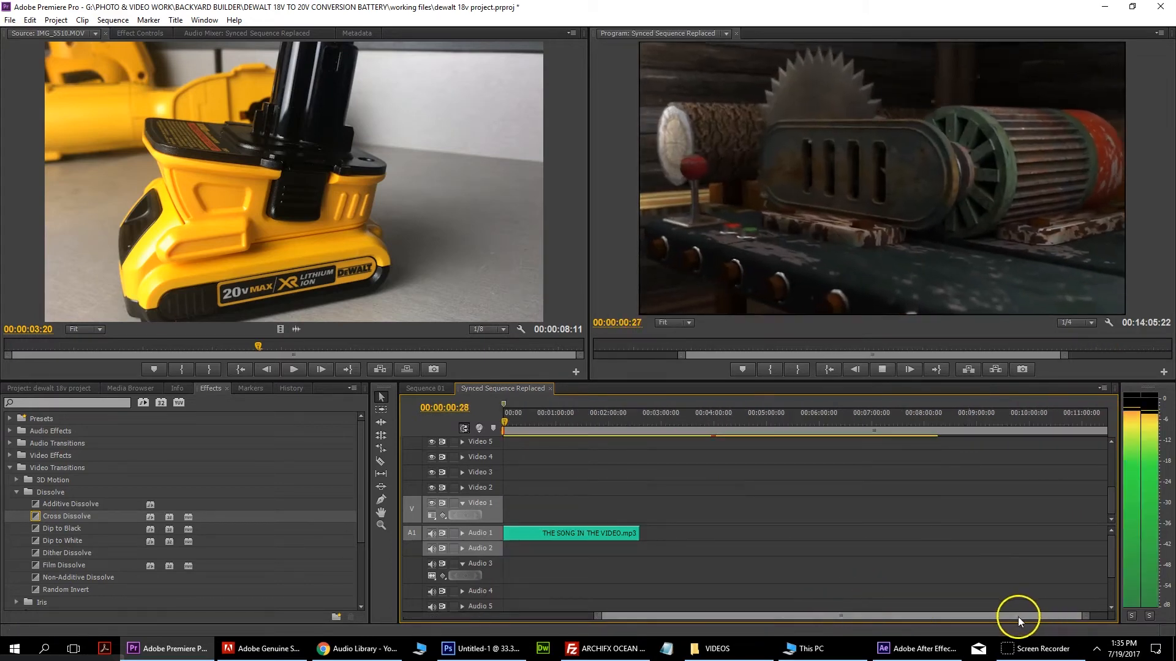
click(890, 373)
drag(896, 616, 1017, 604)
drag(796, 538, 689, 575)
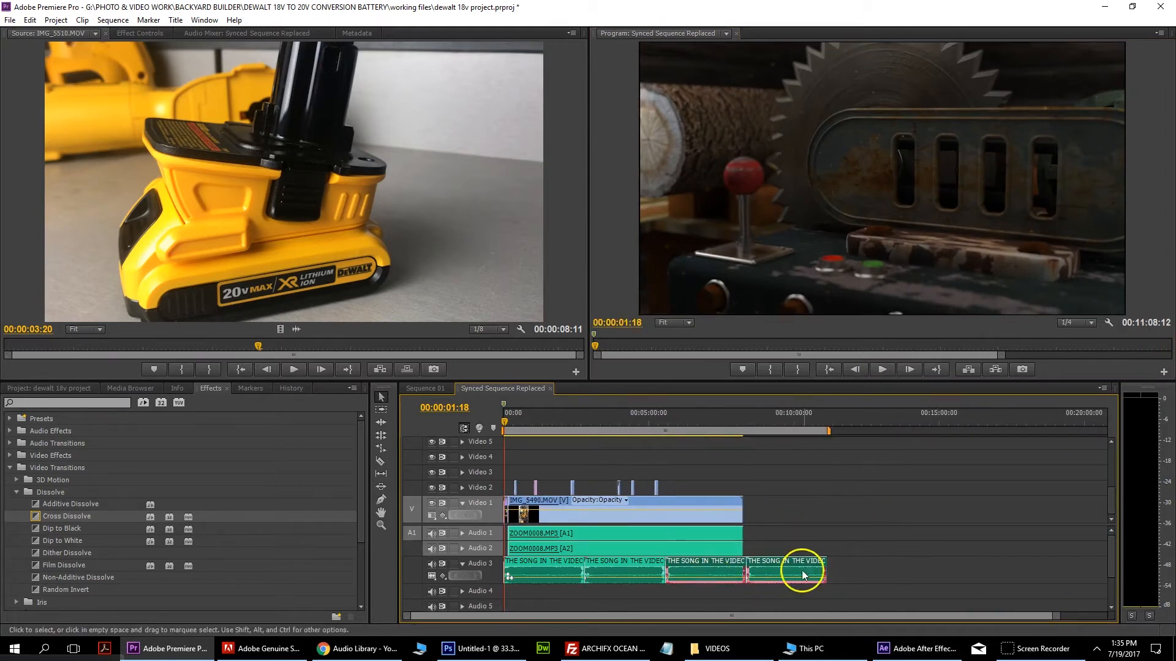
Step: Delete the surplus last song copy on Audio 3 that runs past the video, and return the playhead to the sequence start
click(793, 561)
drag(861, 588, 822, 544)
key(Delete)
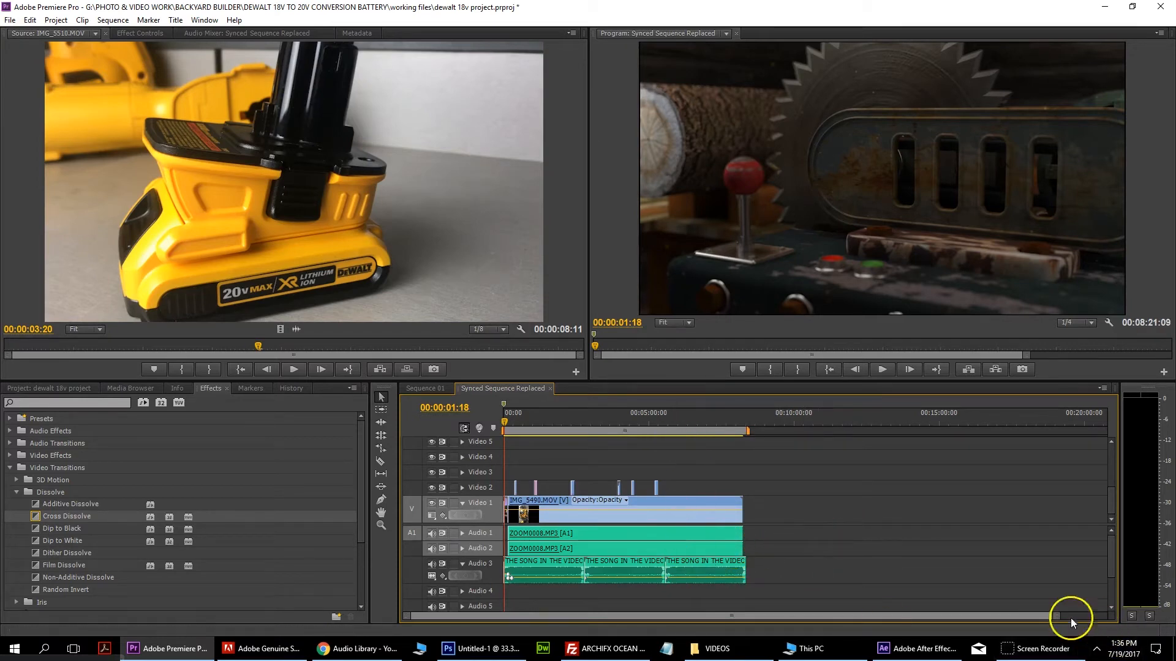
click(666, 420)
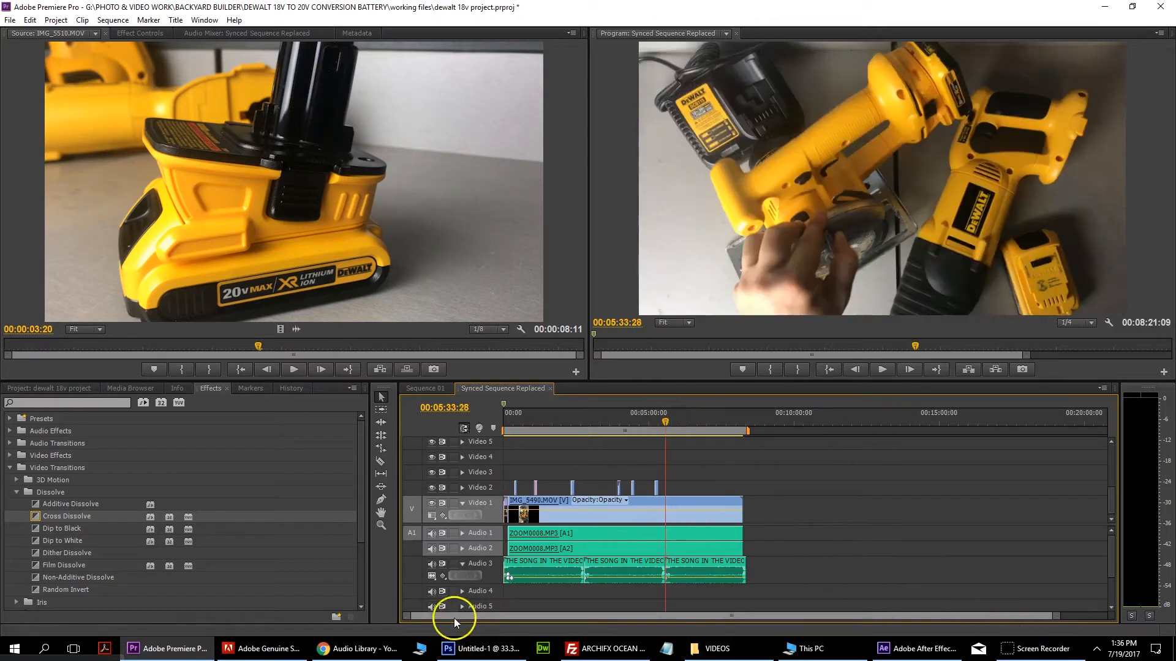
click(503, 420)
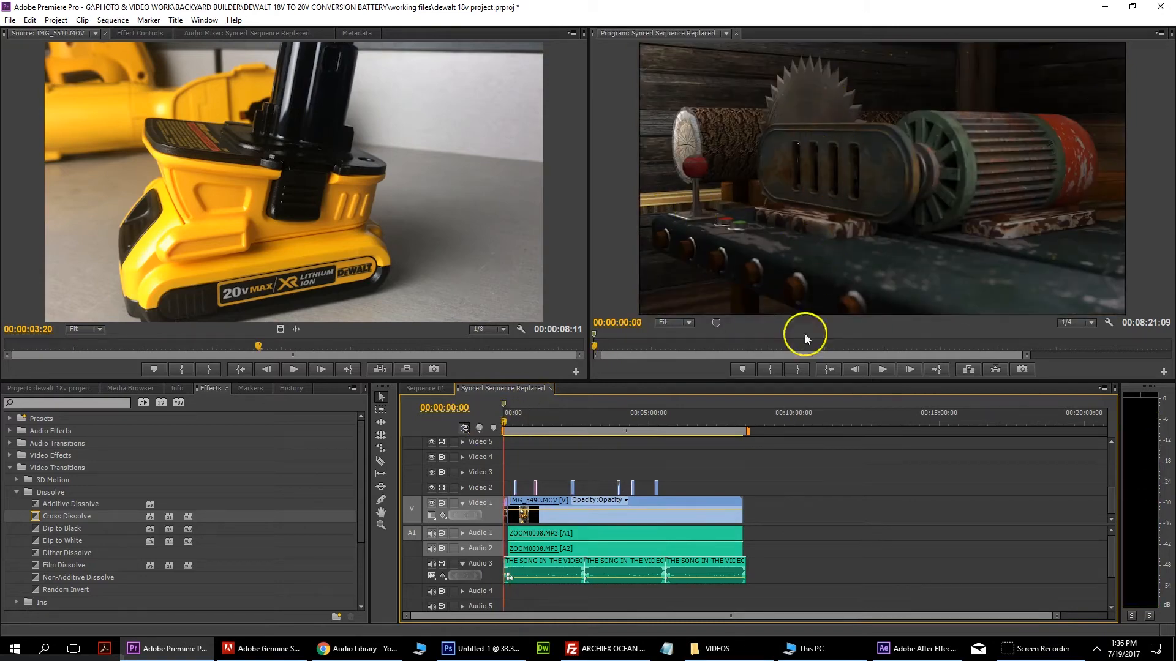
Step: Switch to the YouTube Audio Library in Chrome and search its sound effects for "saw"
click(378, 657)
click(487, 164)
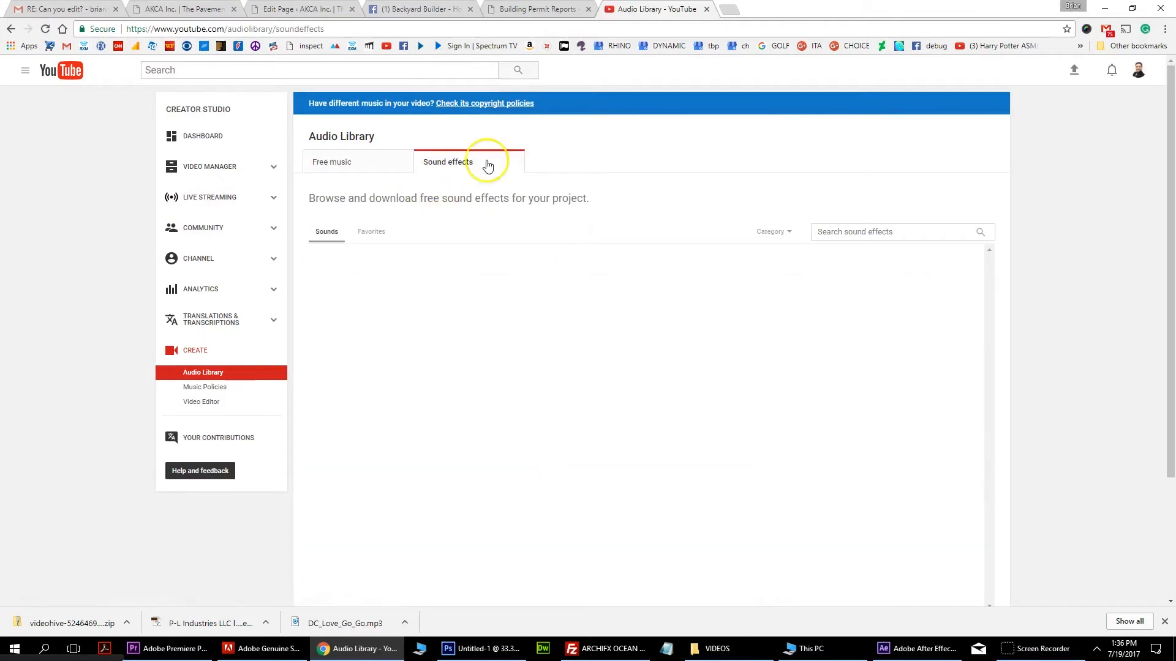
click(917, 231)
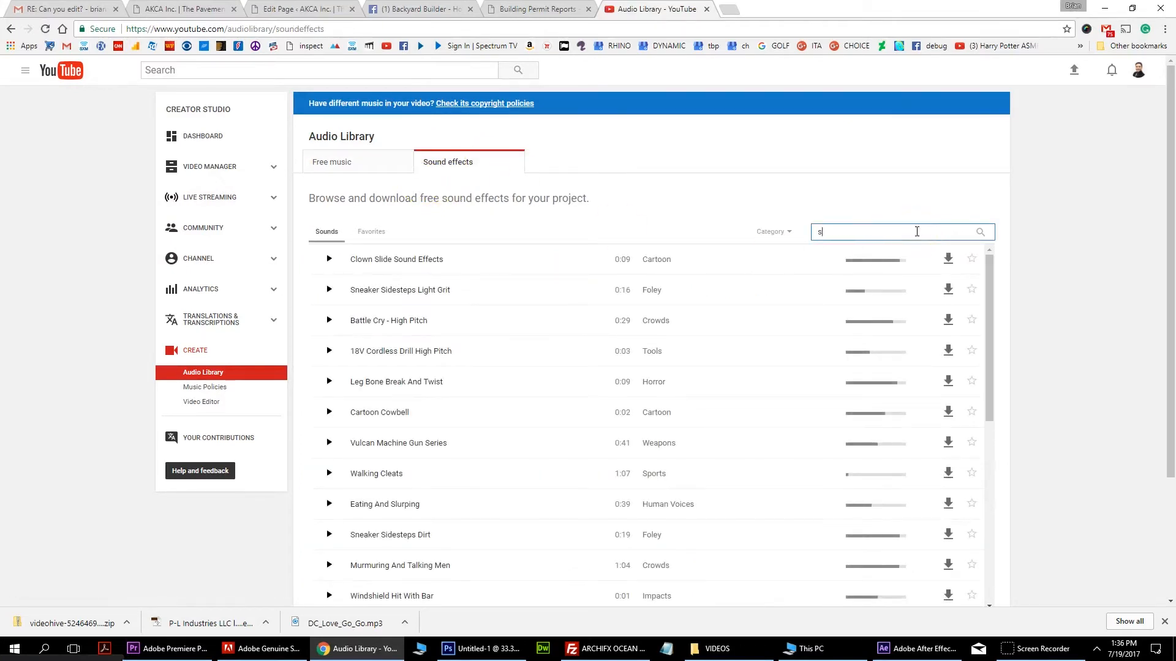
Step: Preview saw sound effects such as Small Reciprocating Saw Weak, Bone Sawing, Power Tool Electrical Buzz and Small Reciprocating Saw Burst
click(329, 260)
click(330, 354)
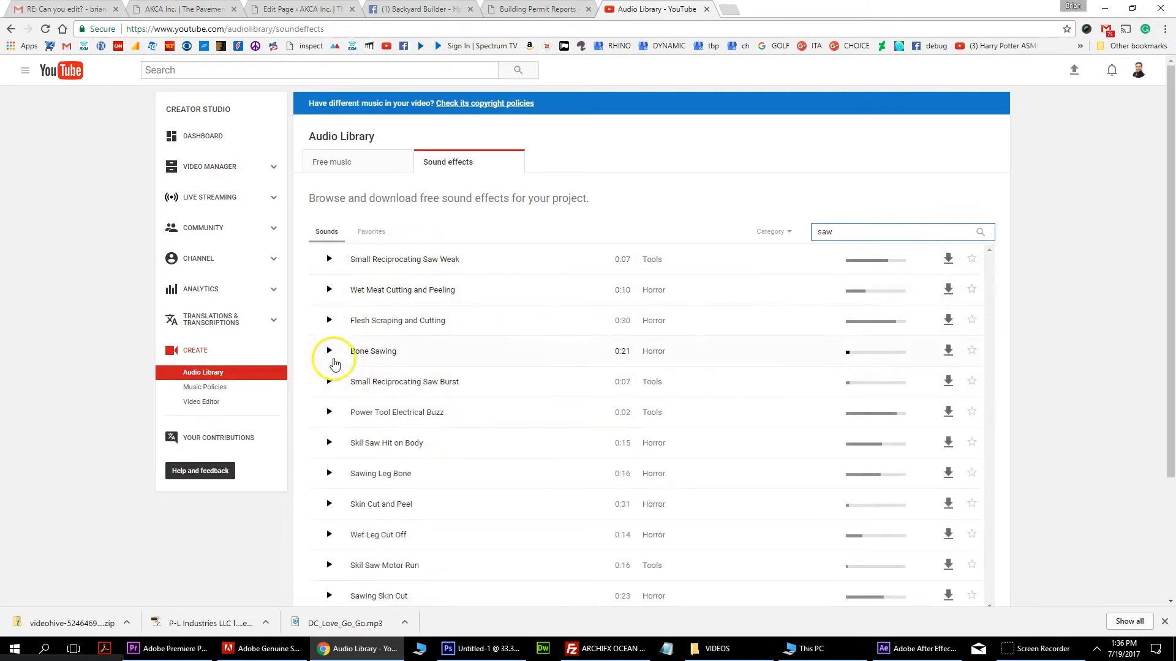
click(329, 352)
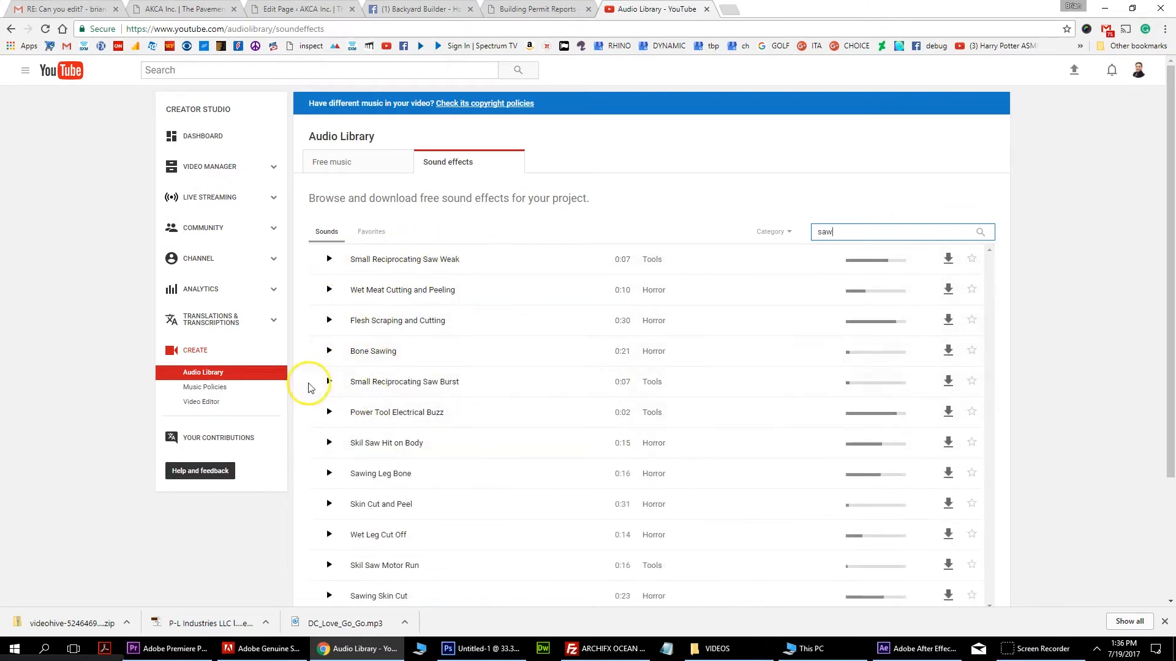
click(326, 383)
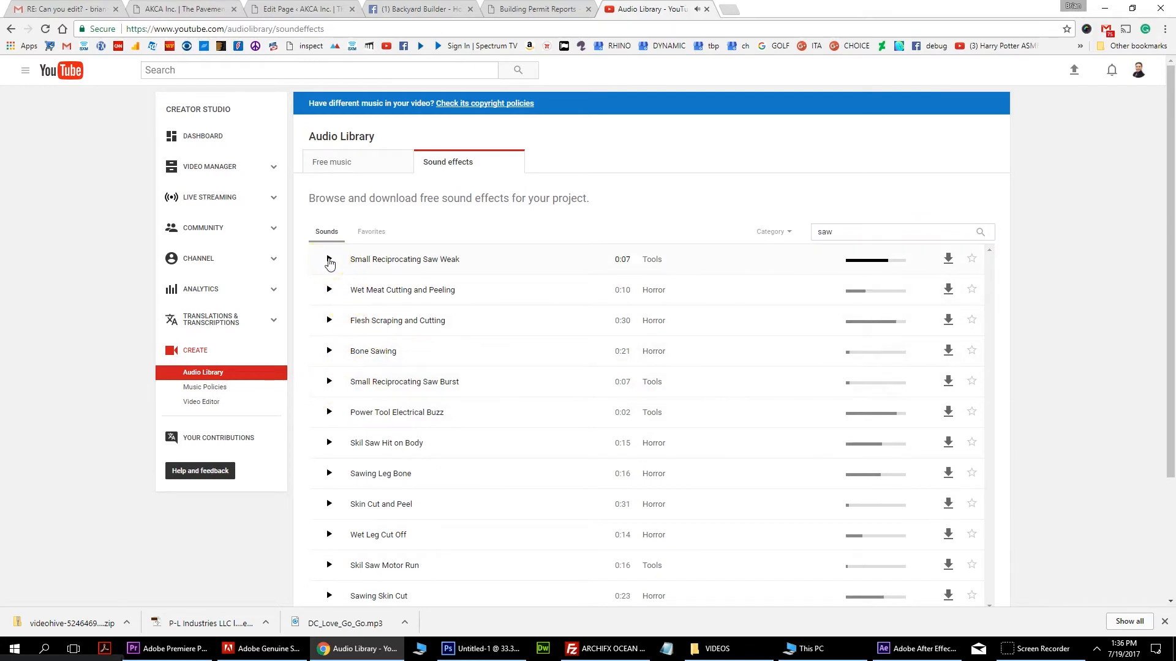
click(330, 292)
click(329, 291)
click(327, 359)
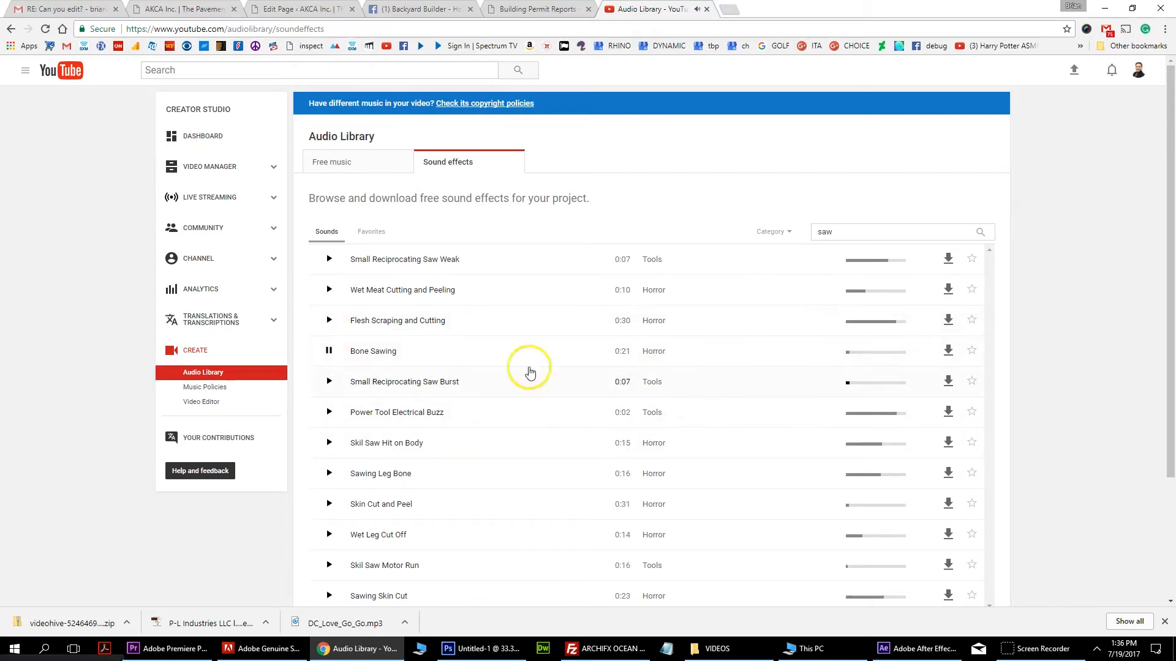
click(330, 482)
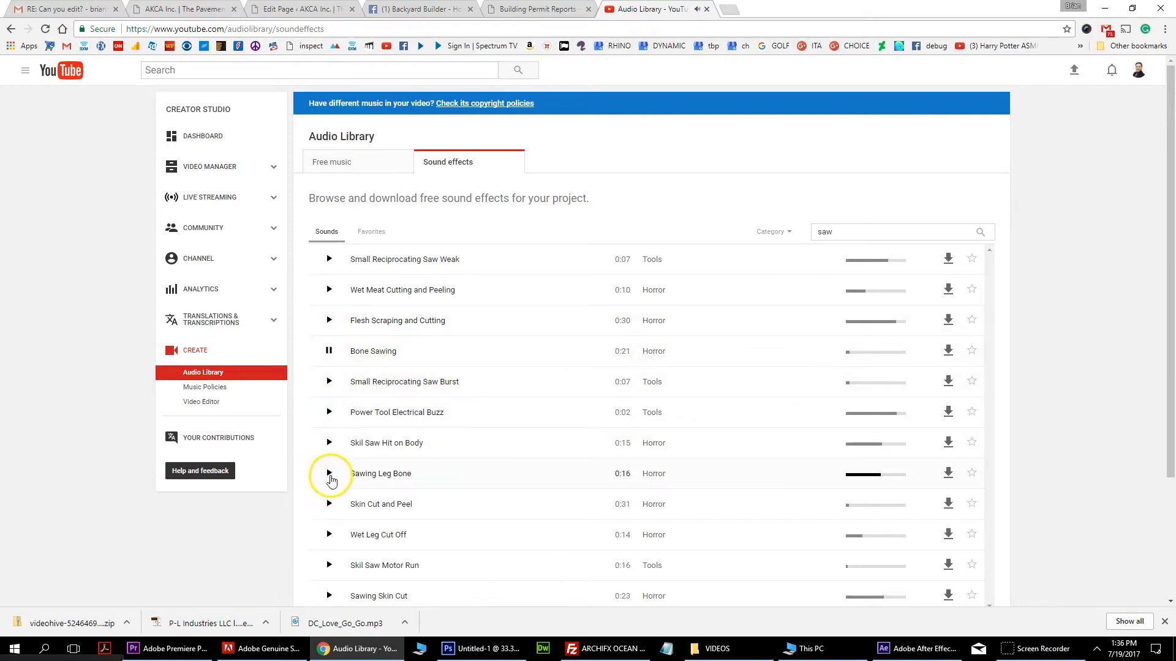
click(329, 412)
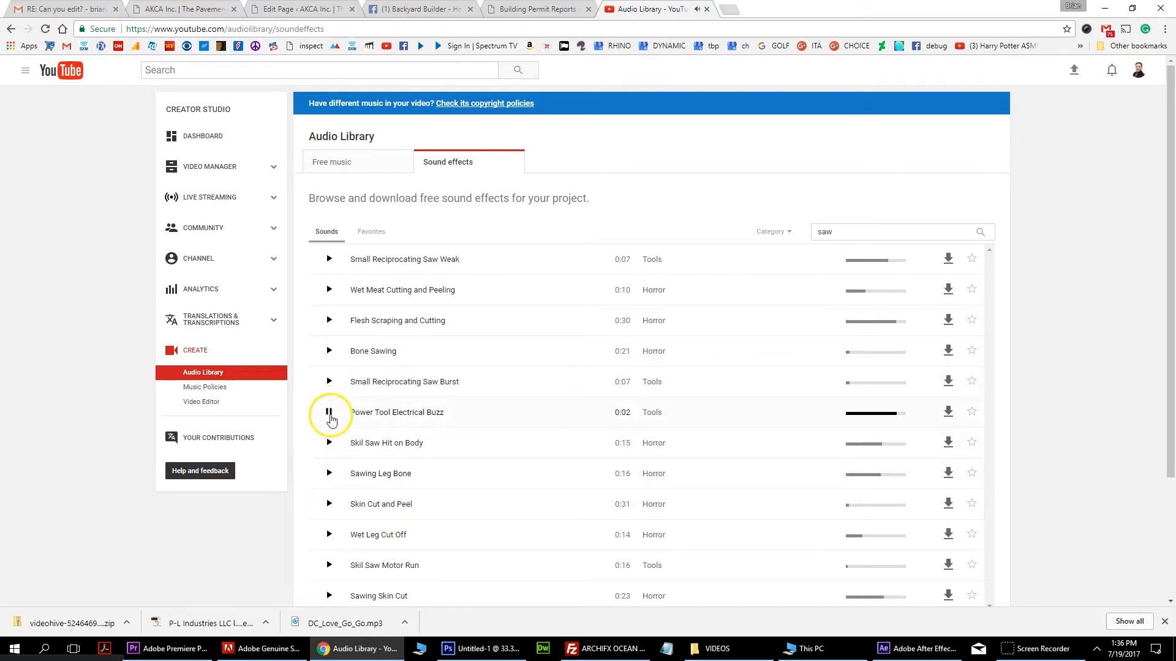
click(329, 381)
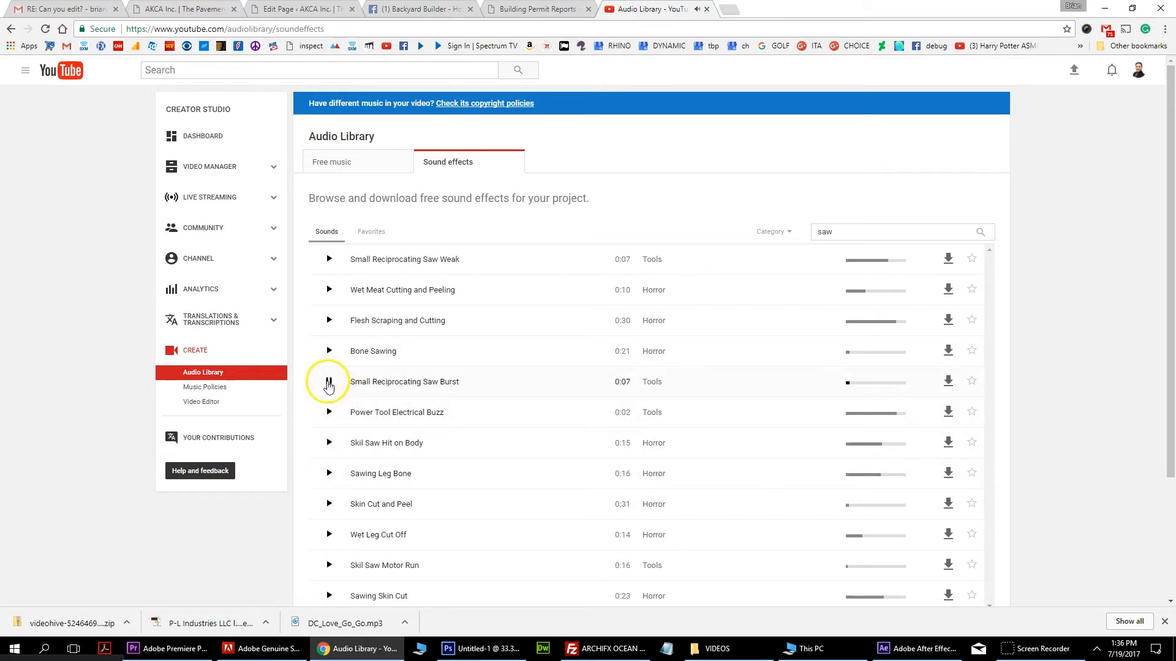
Step: Audition the remaining saw results, including Skil Saw Motor Run, Skil Saw Hit on Body and Skin Cut and Peel, and replay Small Reciprocating Saw Weak
scroll(334, 546, down, 2)
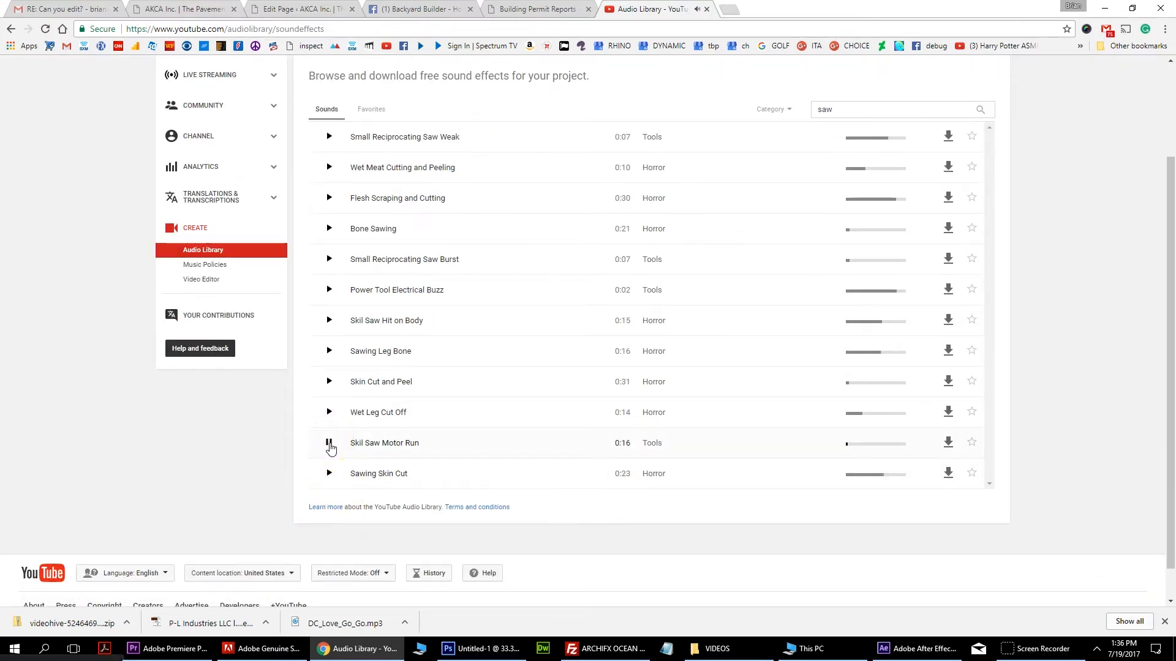
click(328, 417)
click(329, 382)
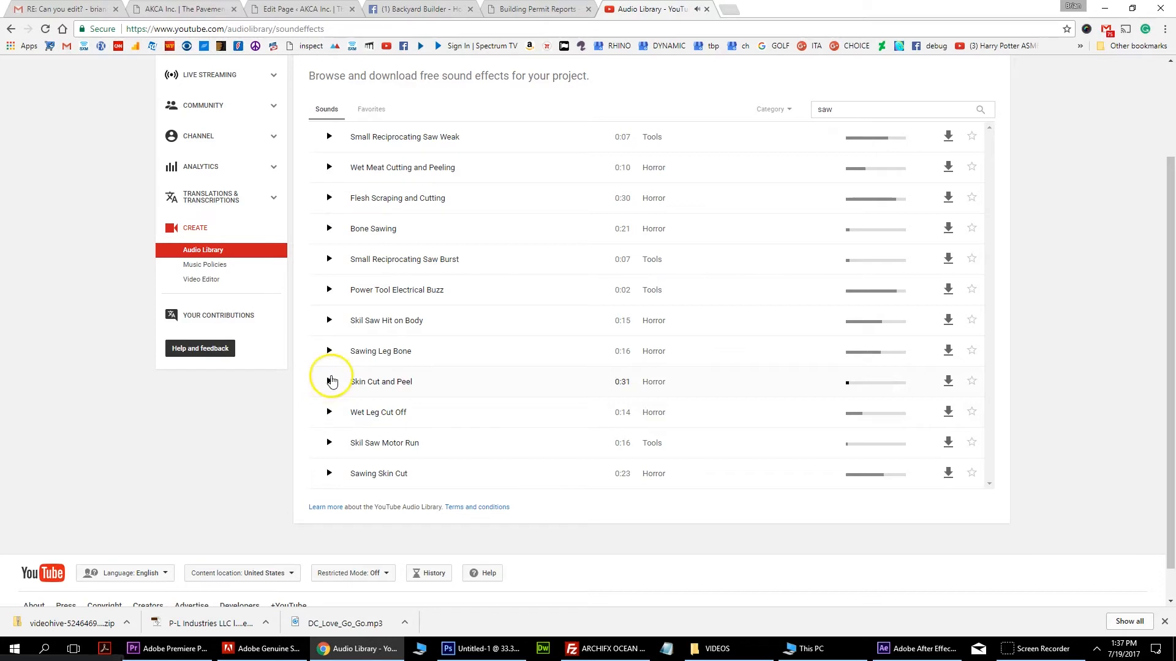
click(329, 289)
click(330, 324)
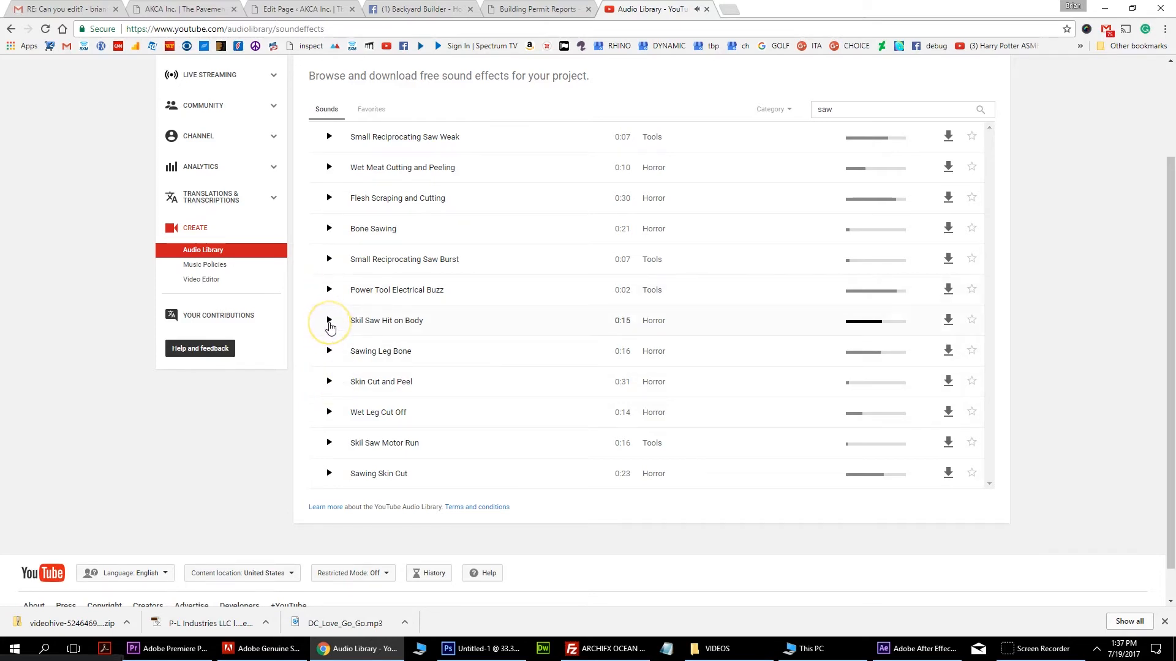
scroll(497, 317, down, 1)
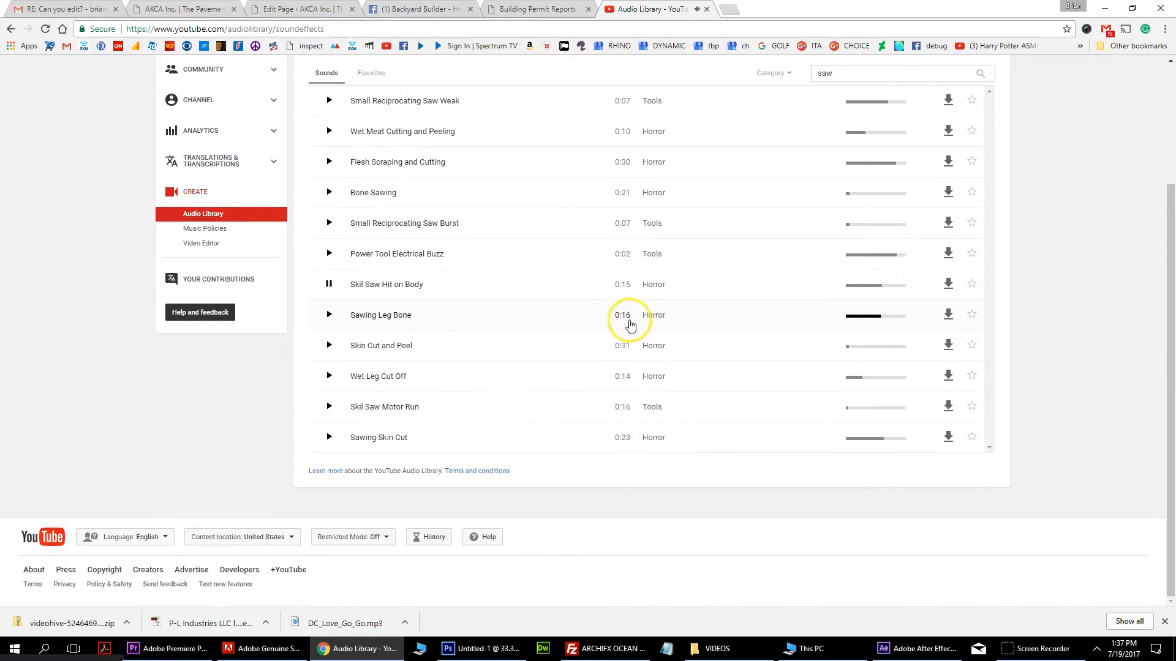
scroll(551, 324, up, 3)
scroll(499, 341, down, 3)
click(329, 289)
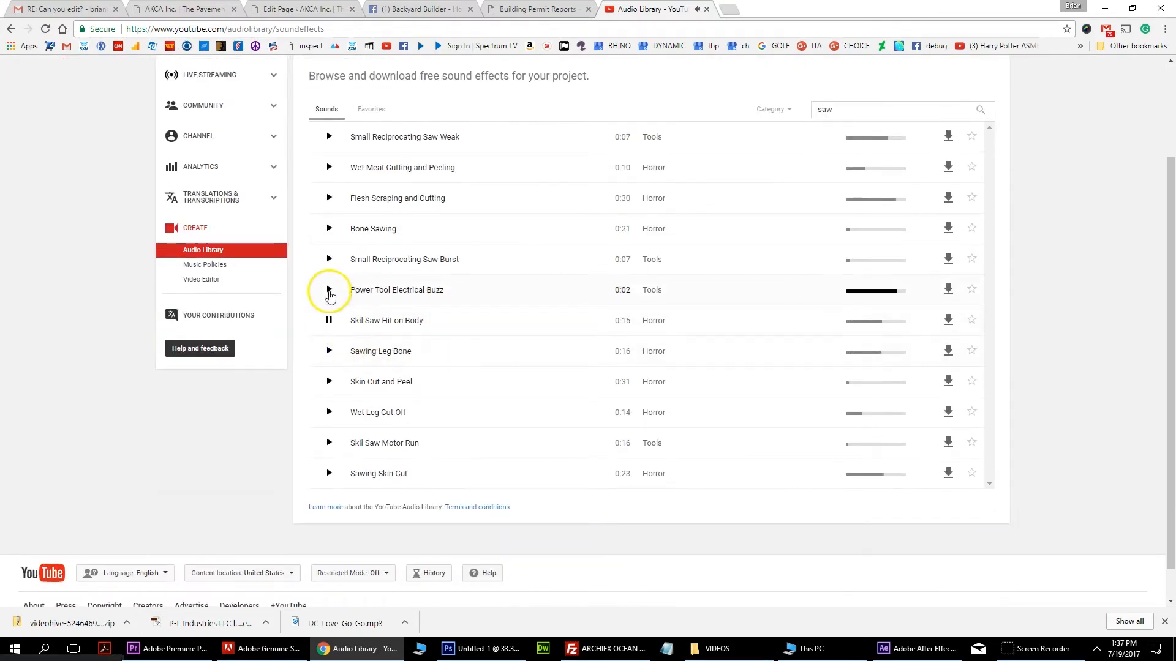
click(328, 260)
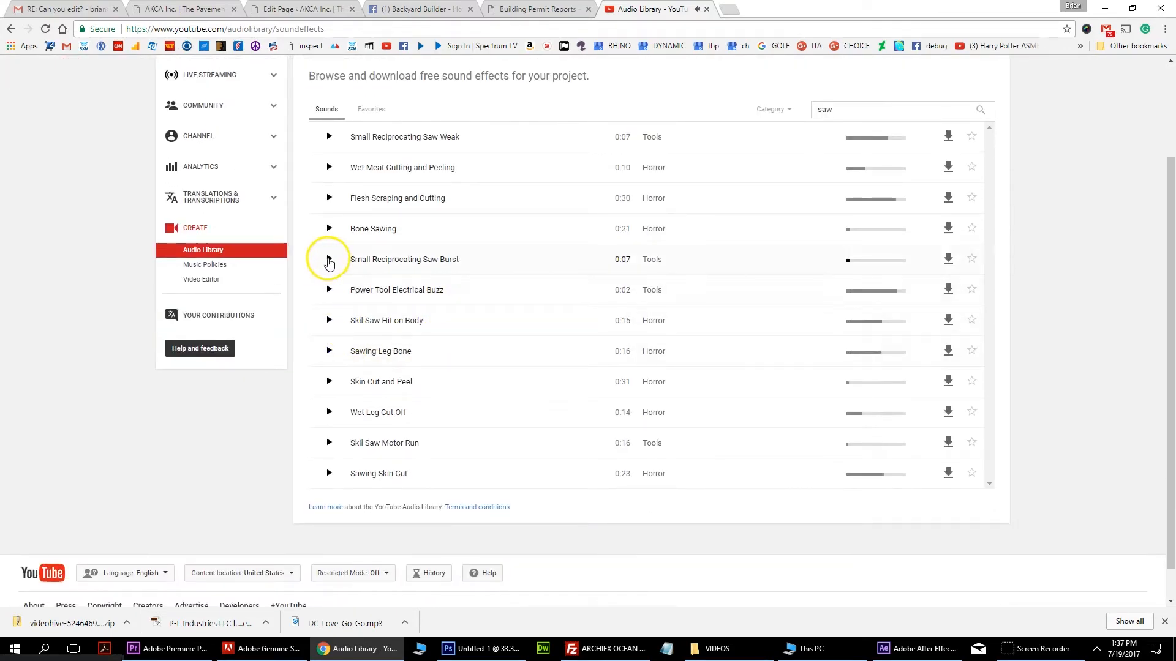
click(329, 352)
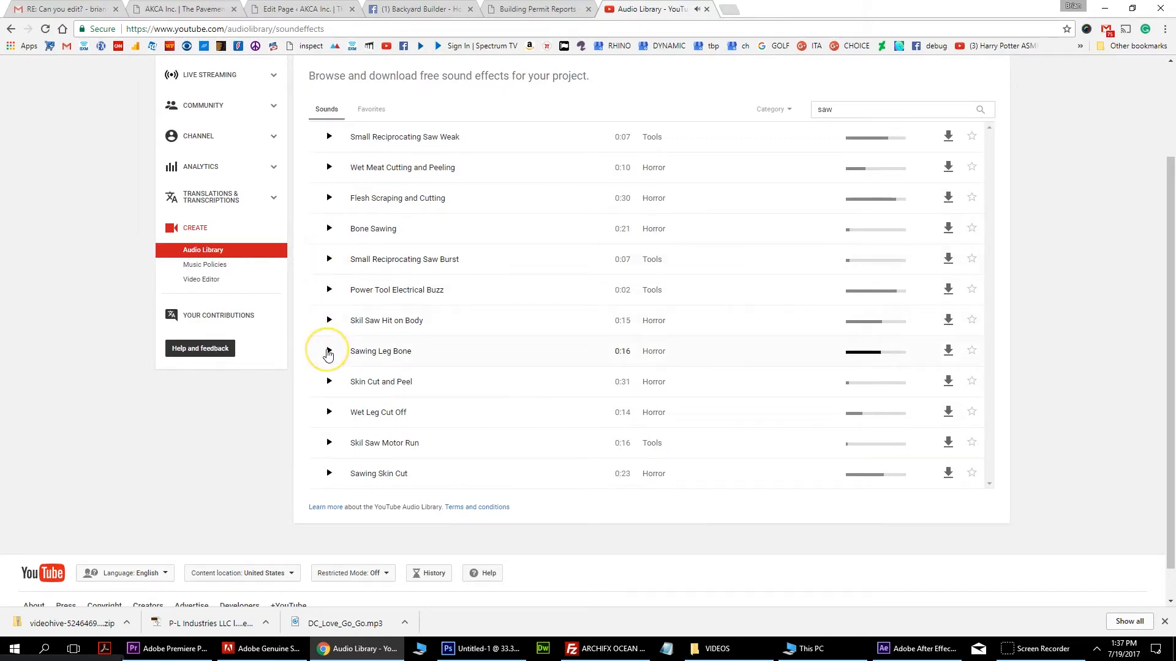
click(328, 382)
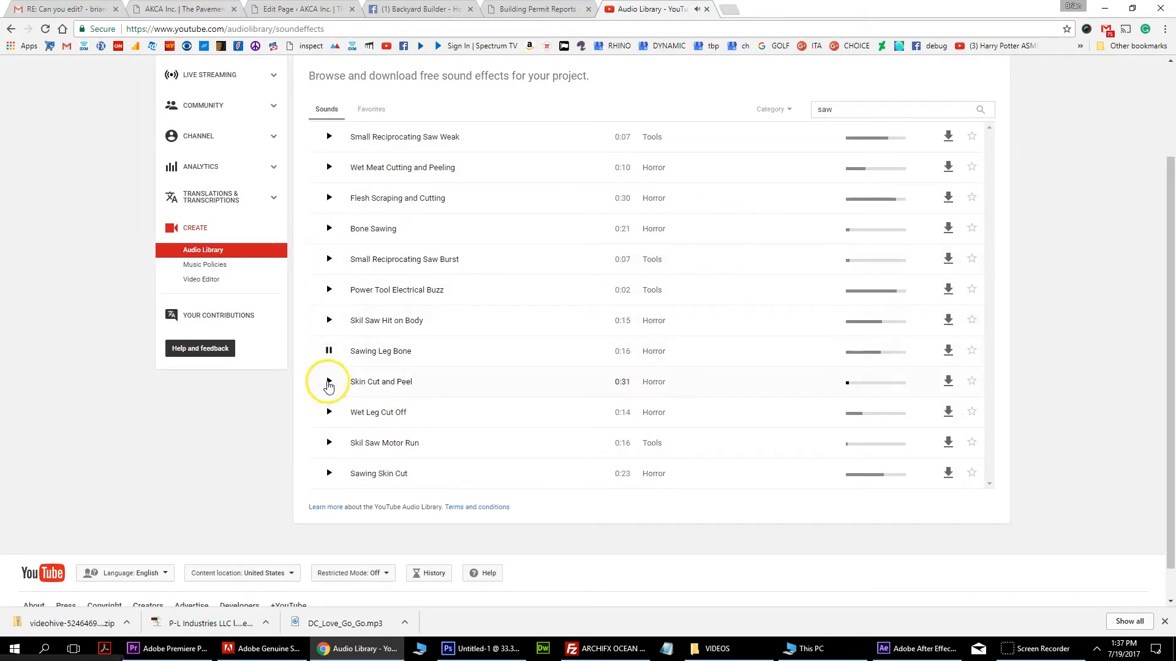
click(330, 475)
click(341, 260)
scroll(341, 259, up, 2)
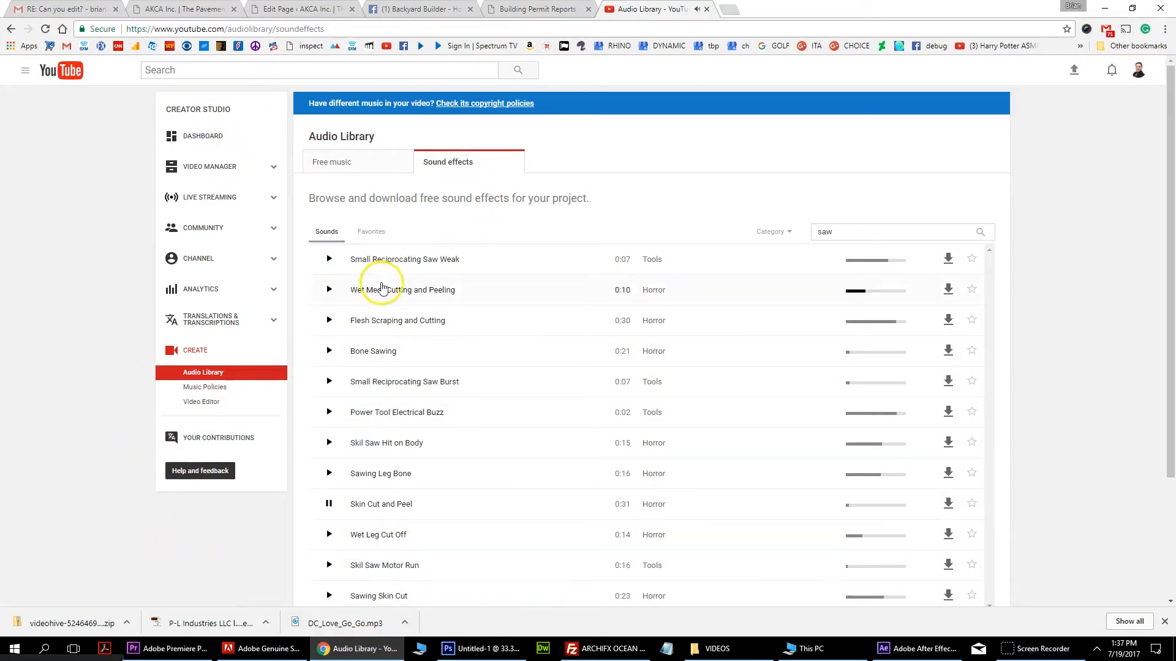
click(329, 259)
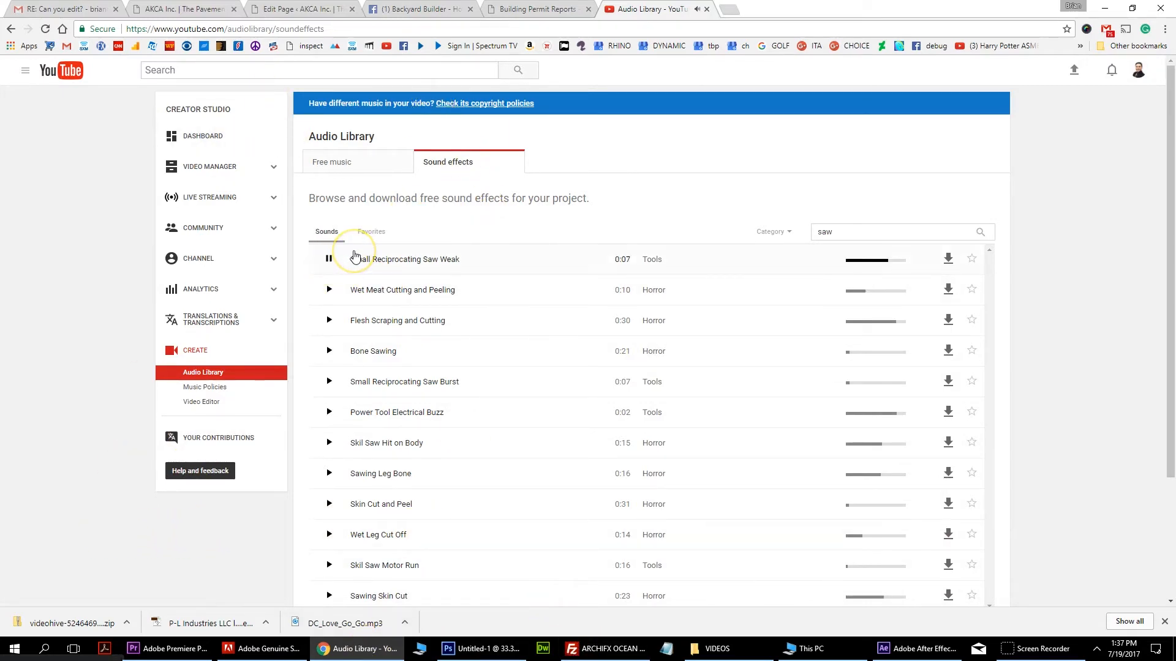
Step: Search the sound effects for "cutting" and preview candidates down the list, including Logging Small Trees
double_click(893, 231)
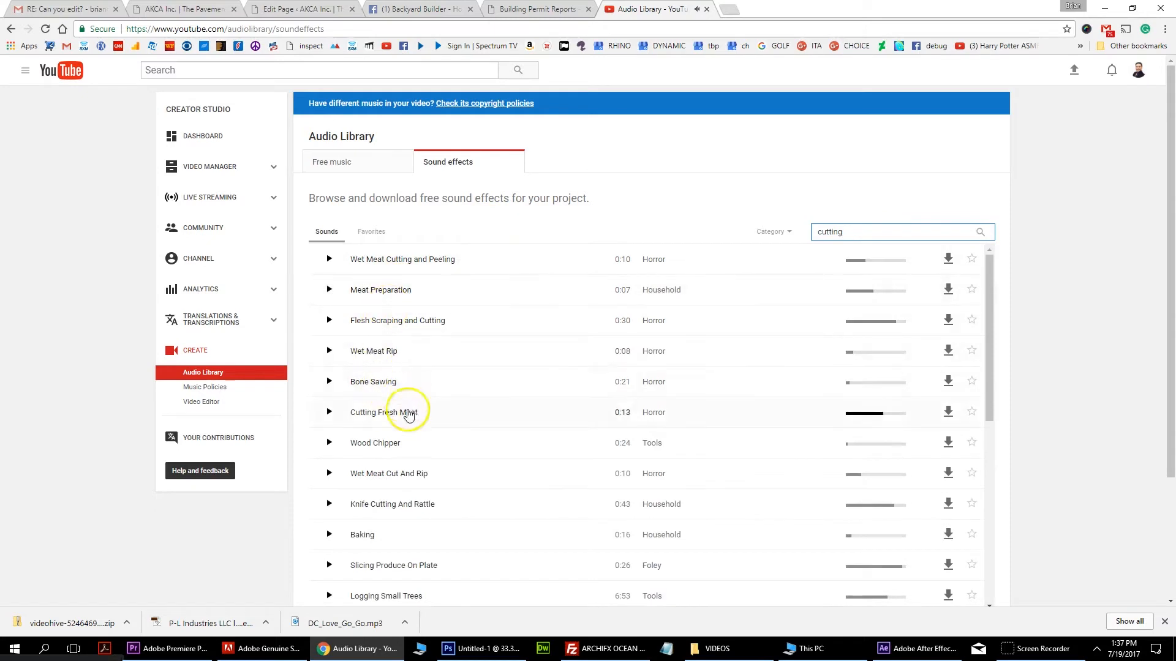
scroll(350, 409, down, 1)
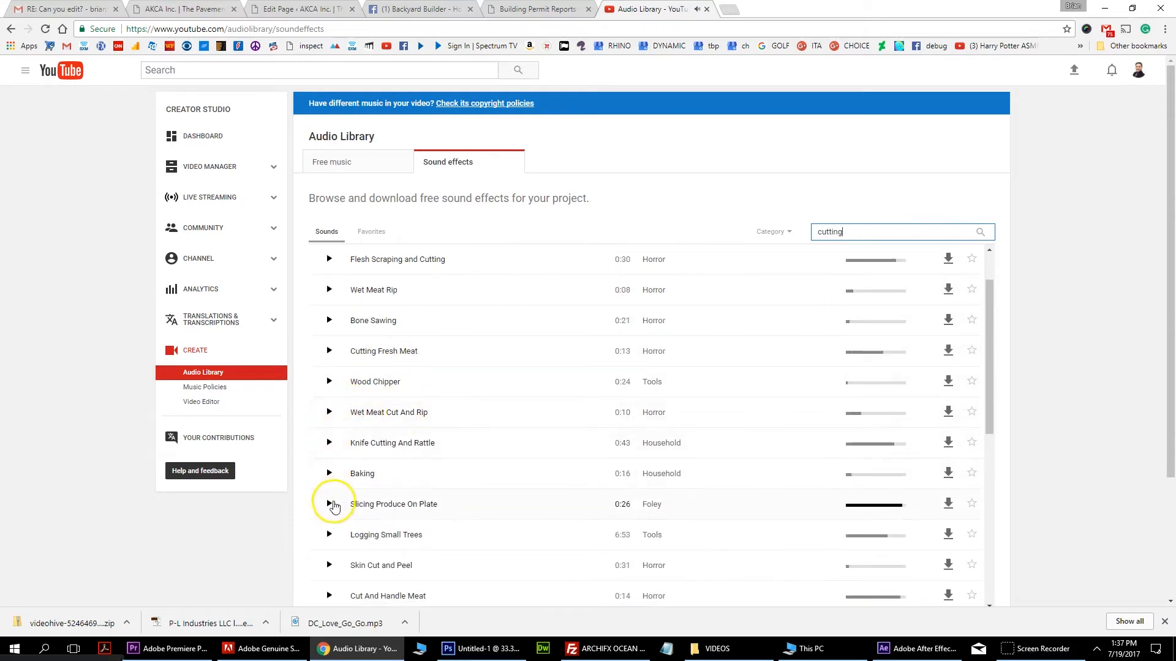
scroll(333, 512, down, 1)
click(329, 474)
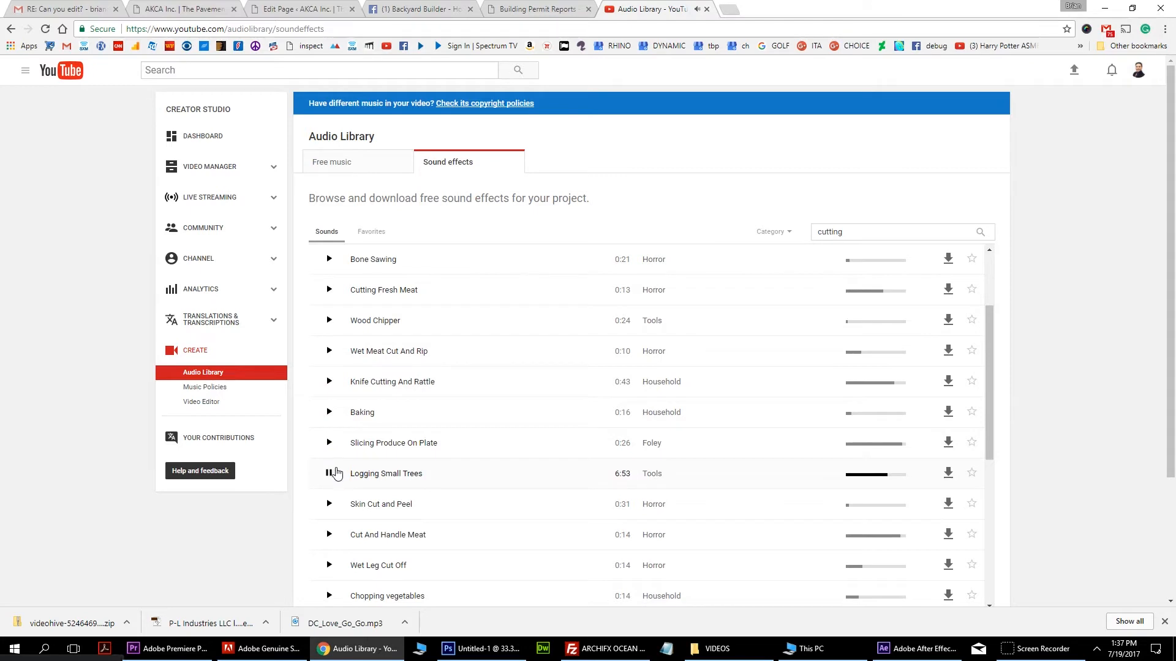
scroll(337, 473, down, 2)
click(330, 381)
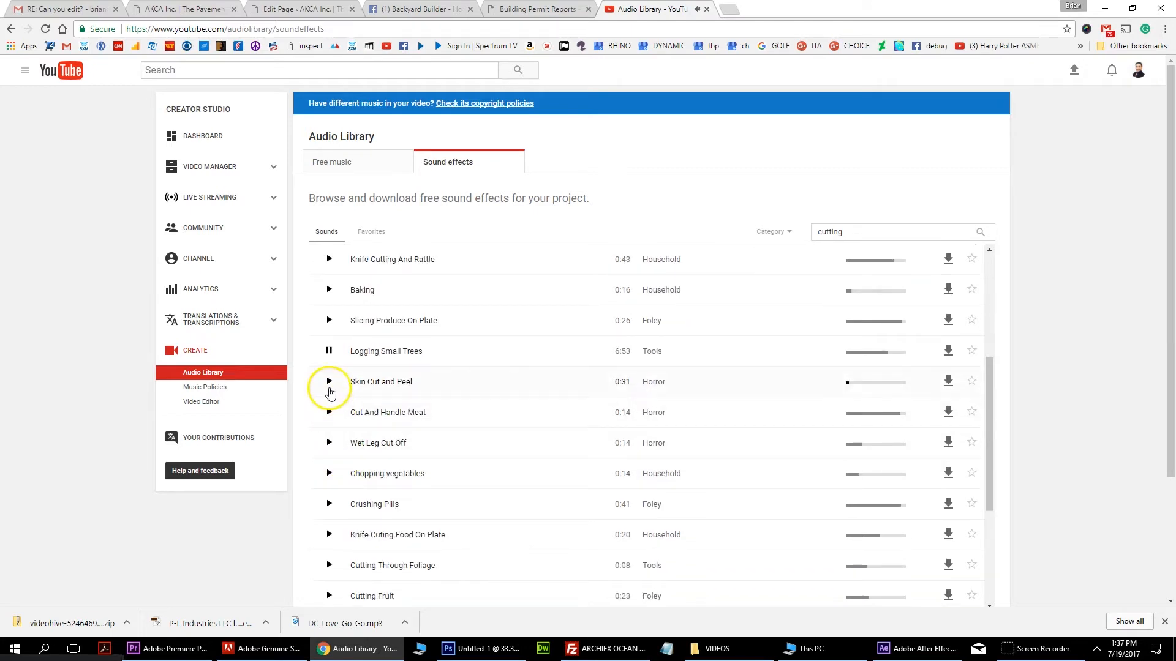
scroll(323, 512, down, 1)
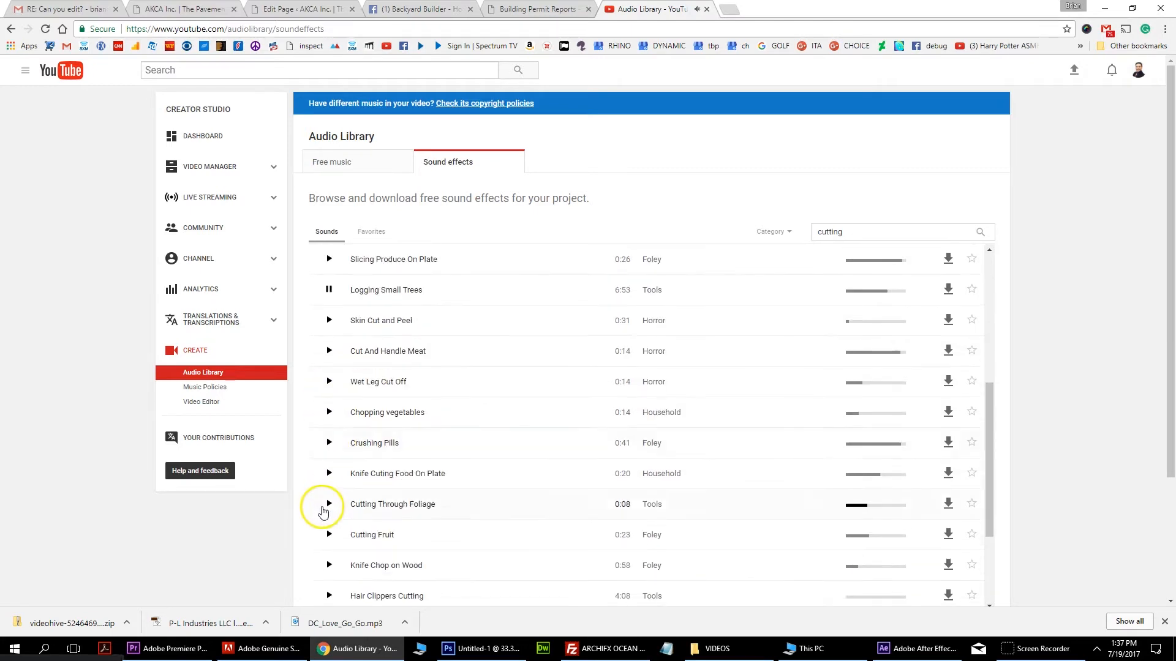
scroll(323, 512, down, 1)
scroll(323, 512, down, 1)
click(329, 535)
Step: Go back through the cutting results, previewing Wet Meat Cutting and Peeling and Cutting Flesh as possible intro saw sounds
scroll(331, 368, up, 7)
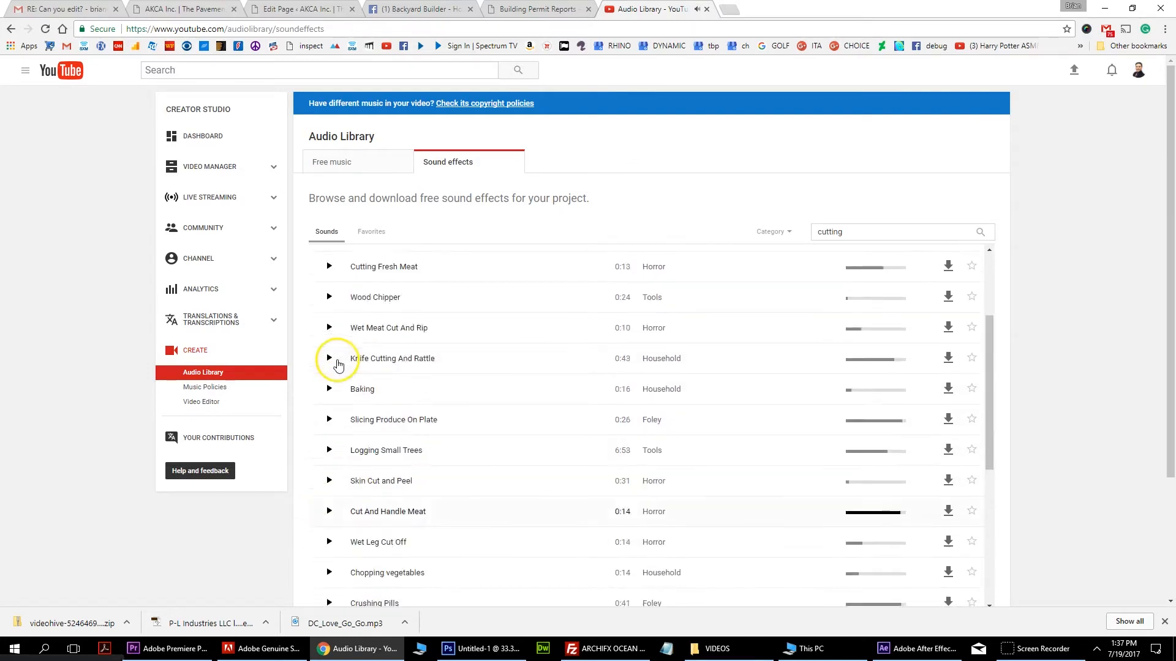
click(330, 260)
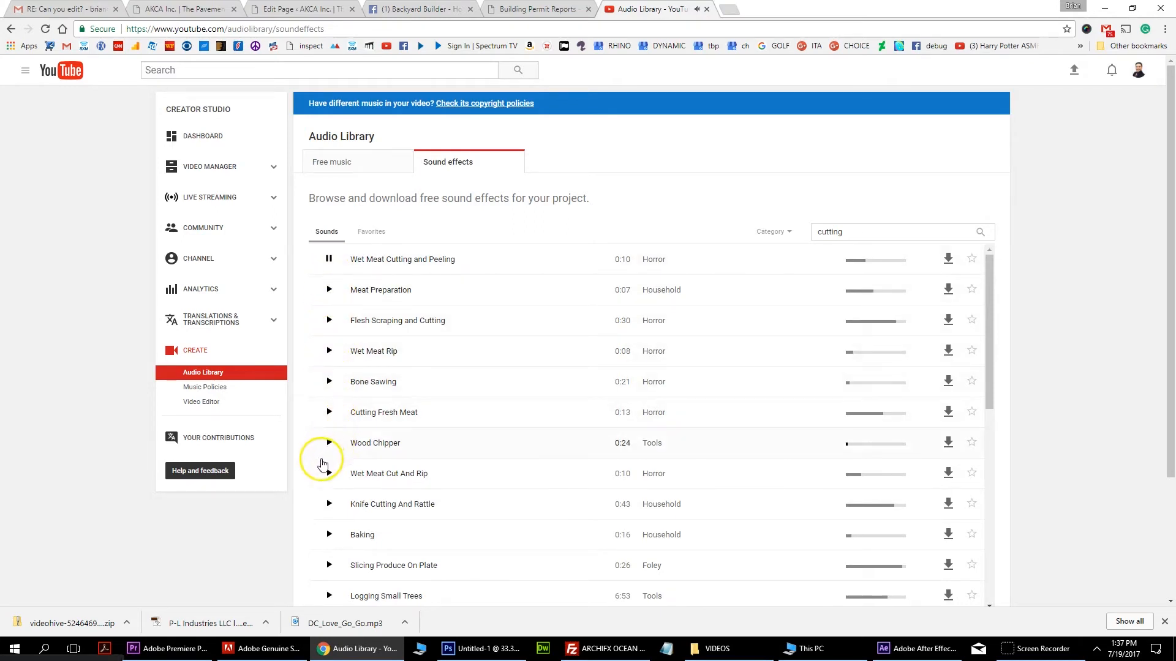
scroll(323, 465, down, 1)
scroll(324, 465, down, 8)
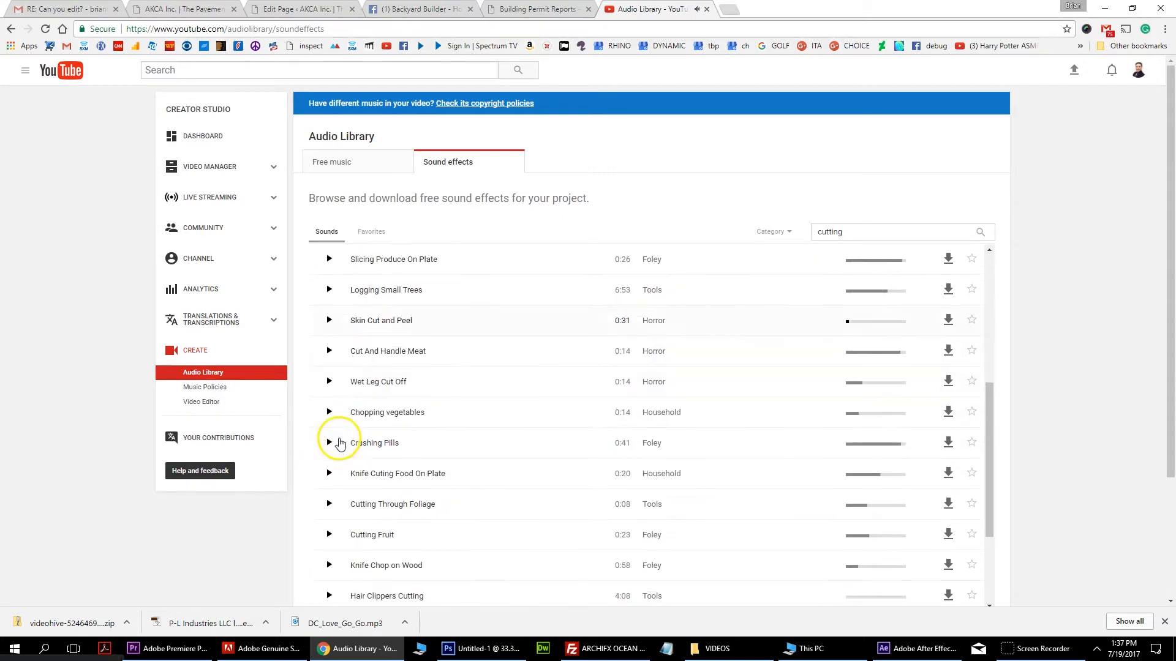
scroll(333, 452, down, 2)
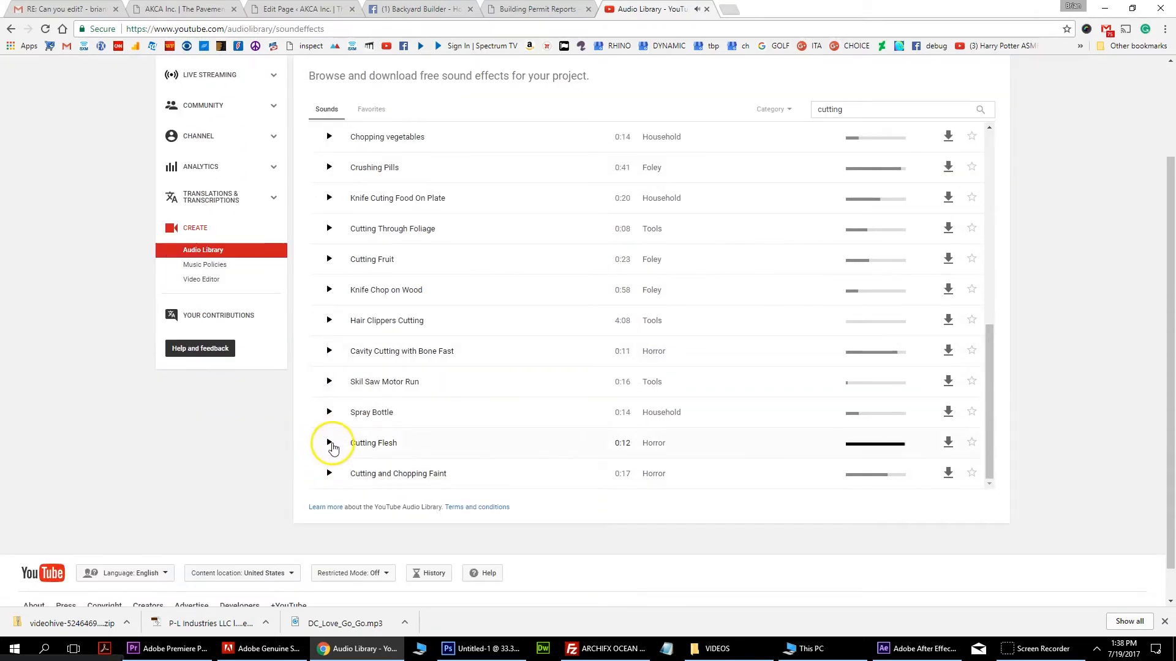
click(329, 442)
scroll(323, 368, up, 2)
scroll(323, 355, down, 2)
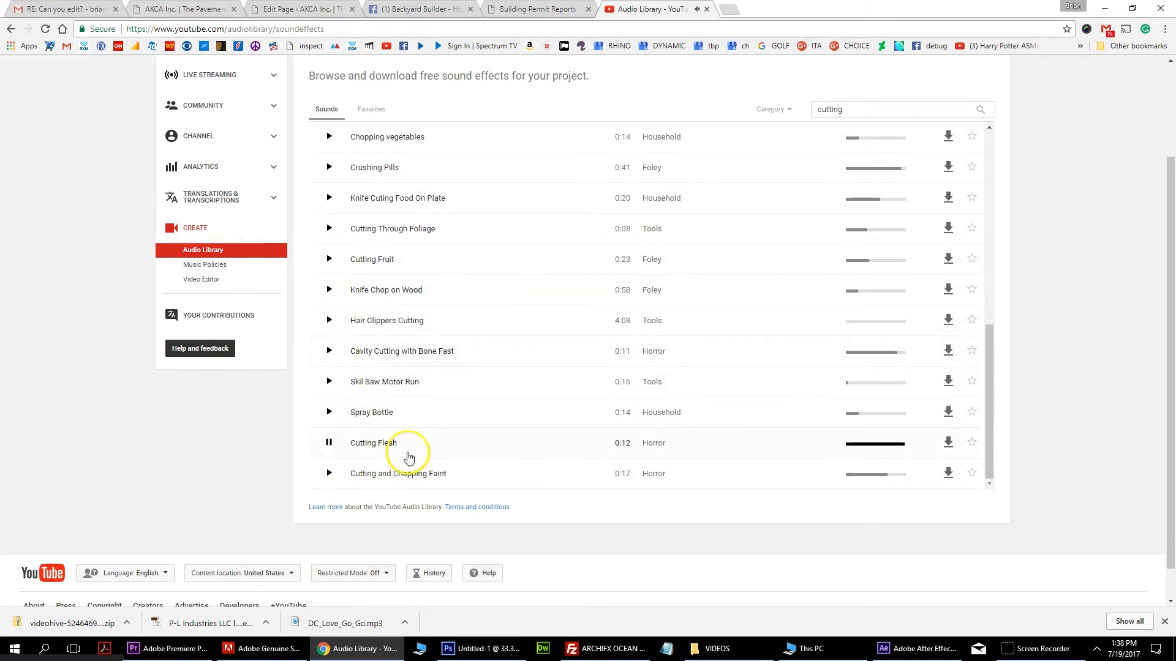
scroll(360, 343, up, 5)
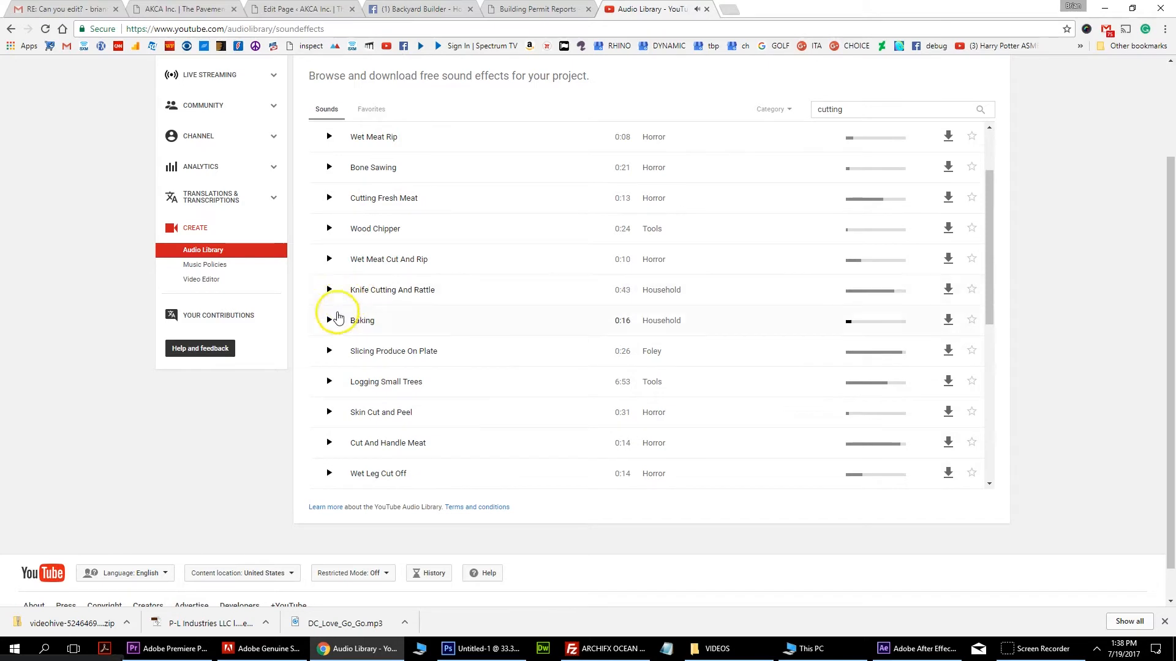
Step: Preview the Slicing Produce On Plate and Logging Small Trees sound effects in the "cutting" search results
click(329, 358)
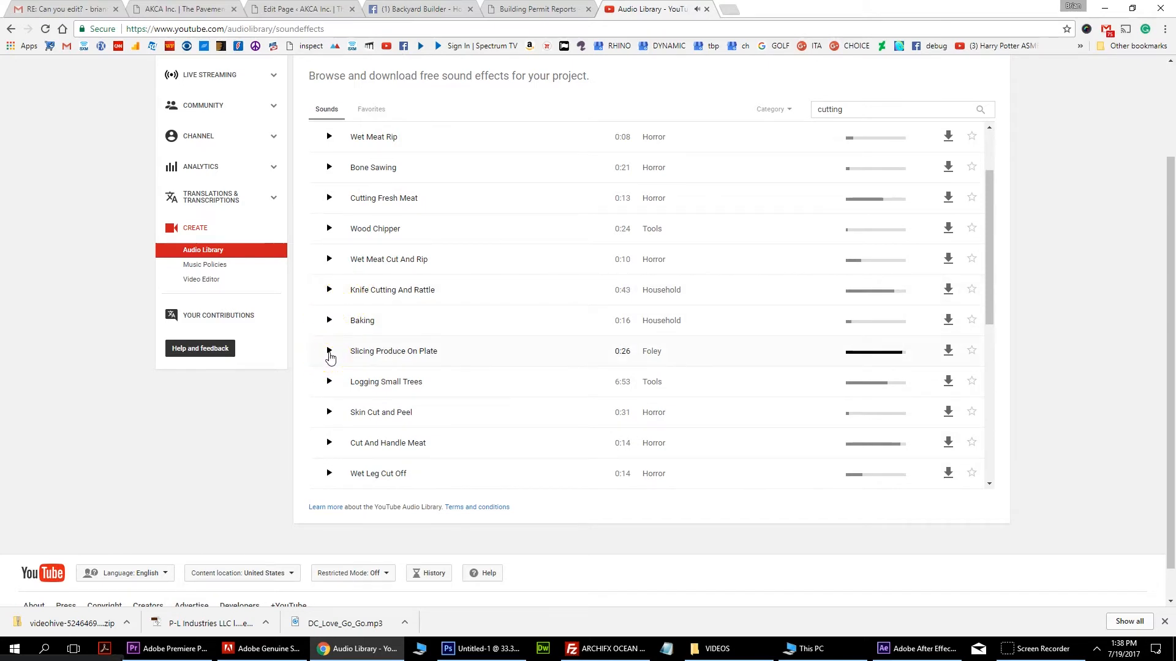
click(330, 384)
click(328, 414)
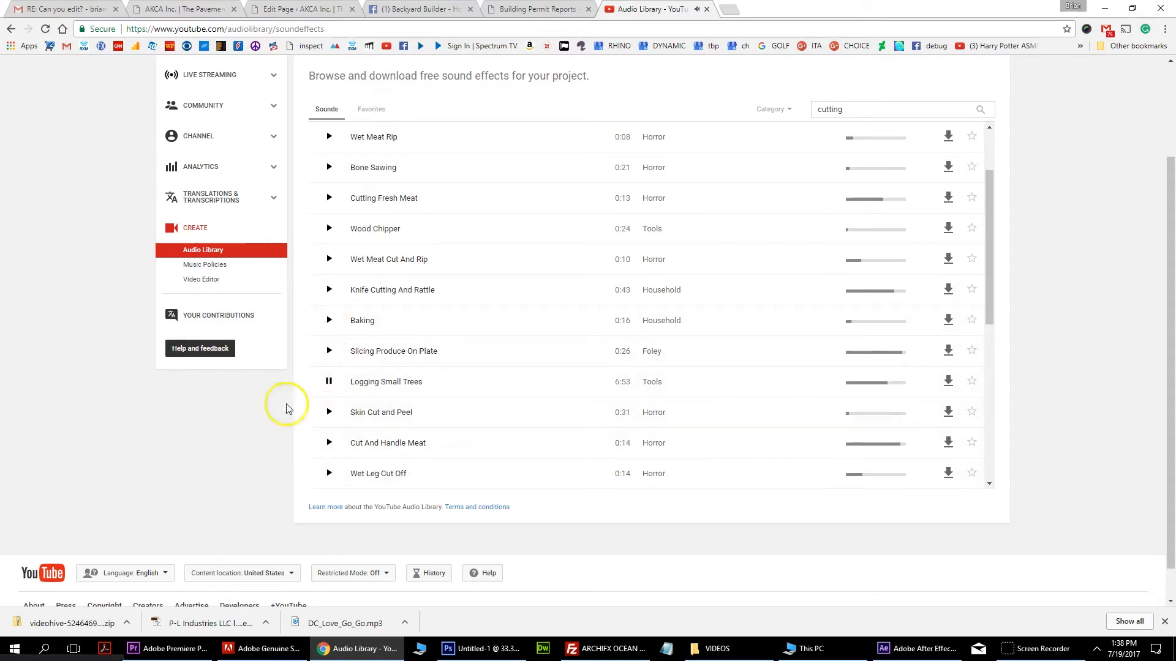
click(329, 383)
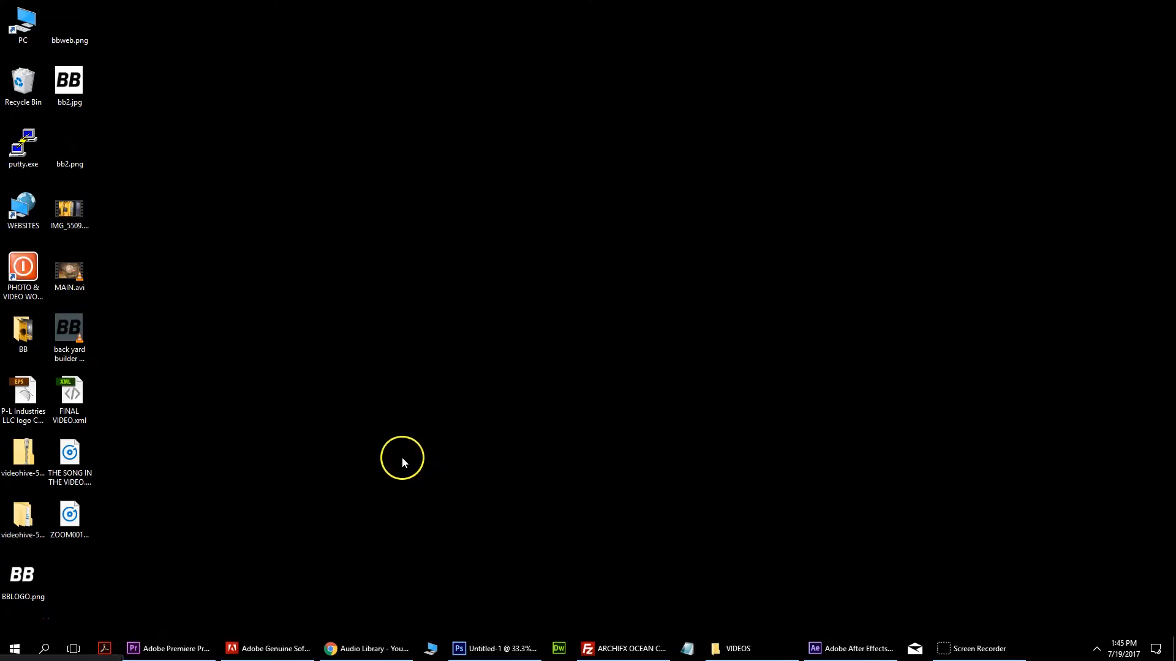
Step: Listen to the ZOOM0010 recording from the desktop and close the player
double_click(72, 506)
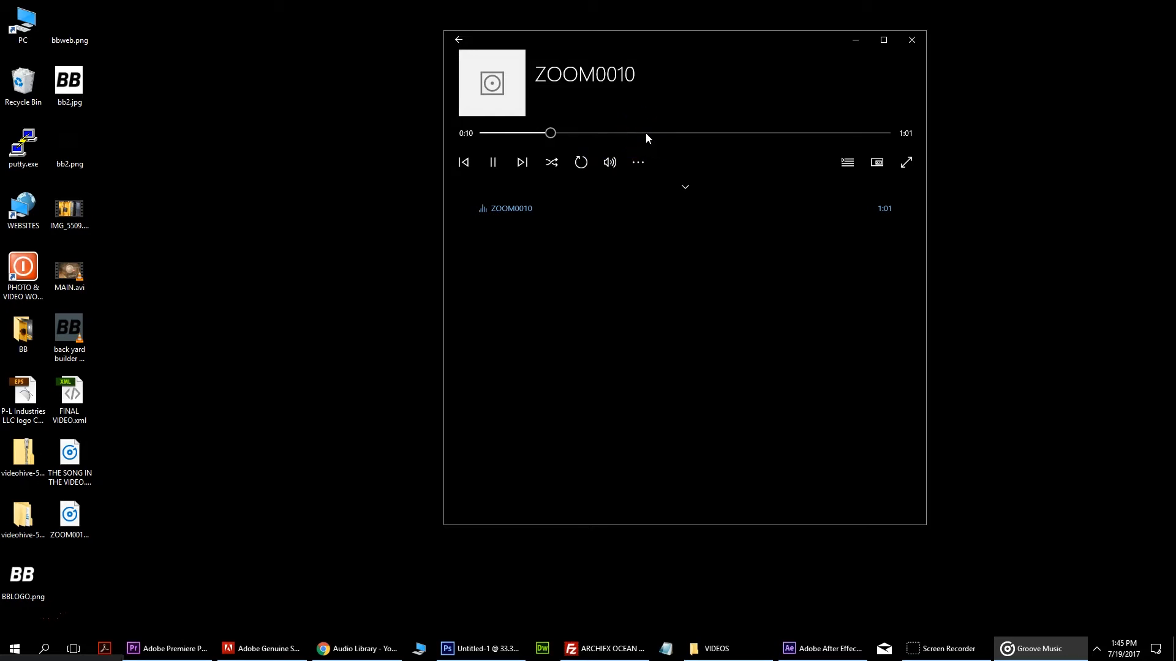
click(794, 58)
click(577, 160)
click(497, 163)
click(914, 40)
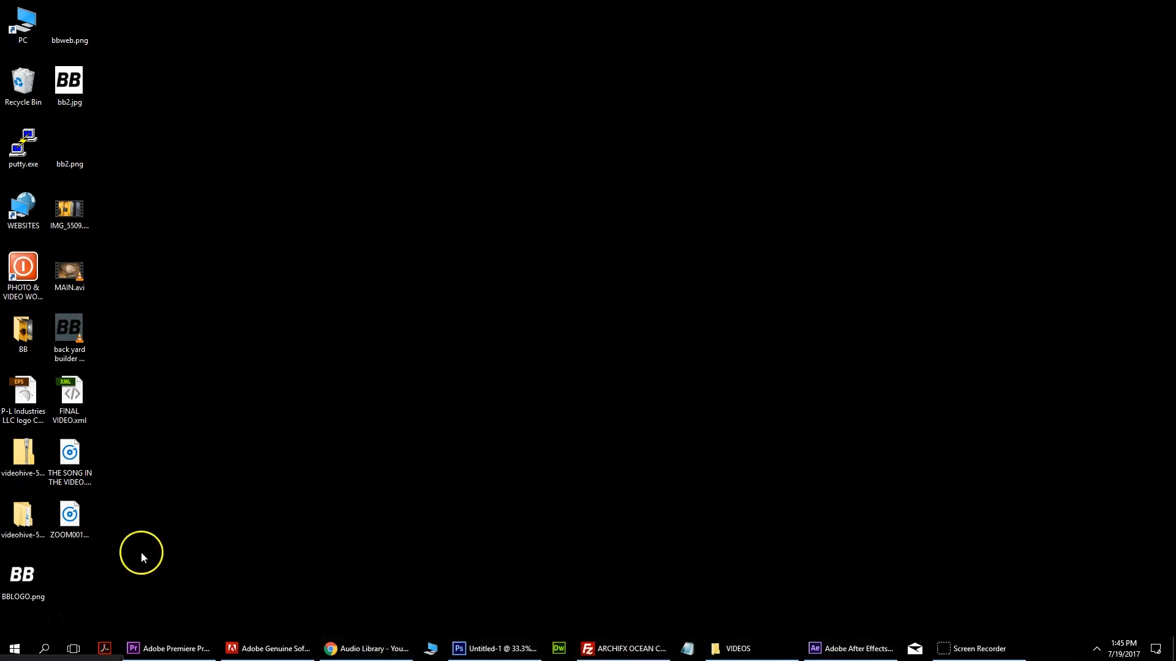
Step: Copy ZOOM0010.MP3 from the desktop into the working files folder of DEWALT 18V TO 20V CONVERSION BATTERY
drag(78, 527, 169, 540)
click(543, 99)
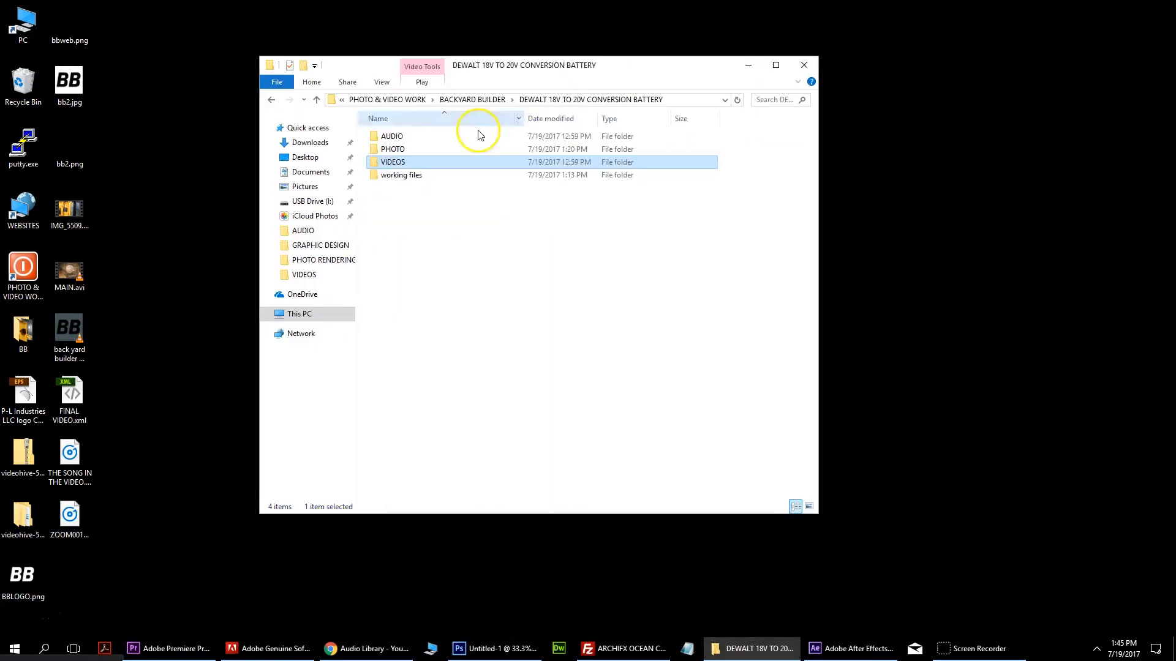
double_click(394, 170)
drag(68, 512, 558, 295)
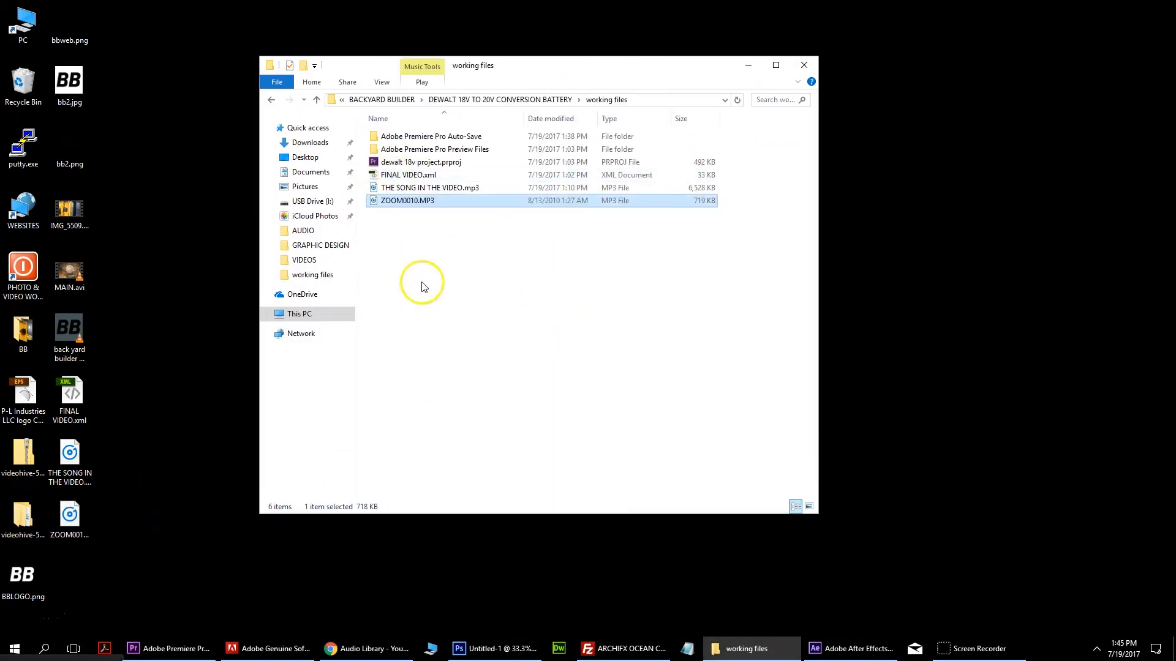
Step: Import ZOOM0010.MP3 into the Premiere Pro project and place it on Audio 4 at the start of the sequence
drag(412, 202, 236, 539)
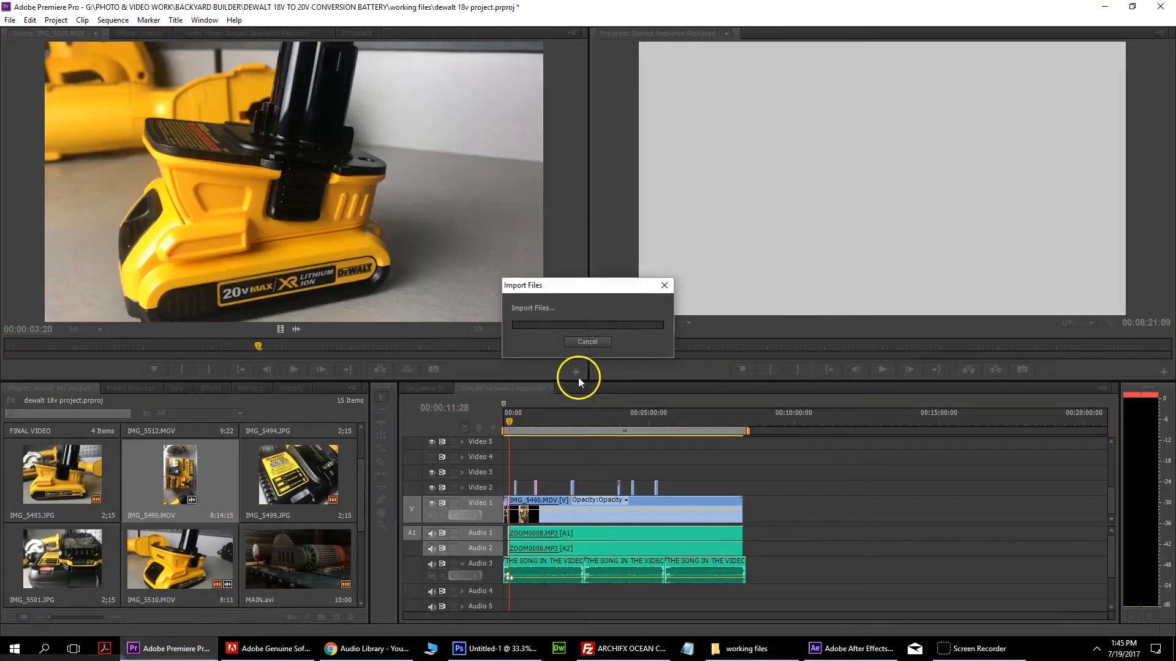
drag(519, 422, 486, 429)
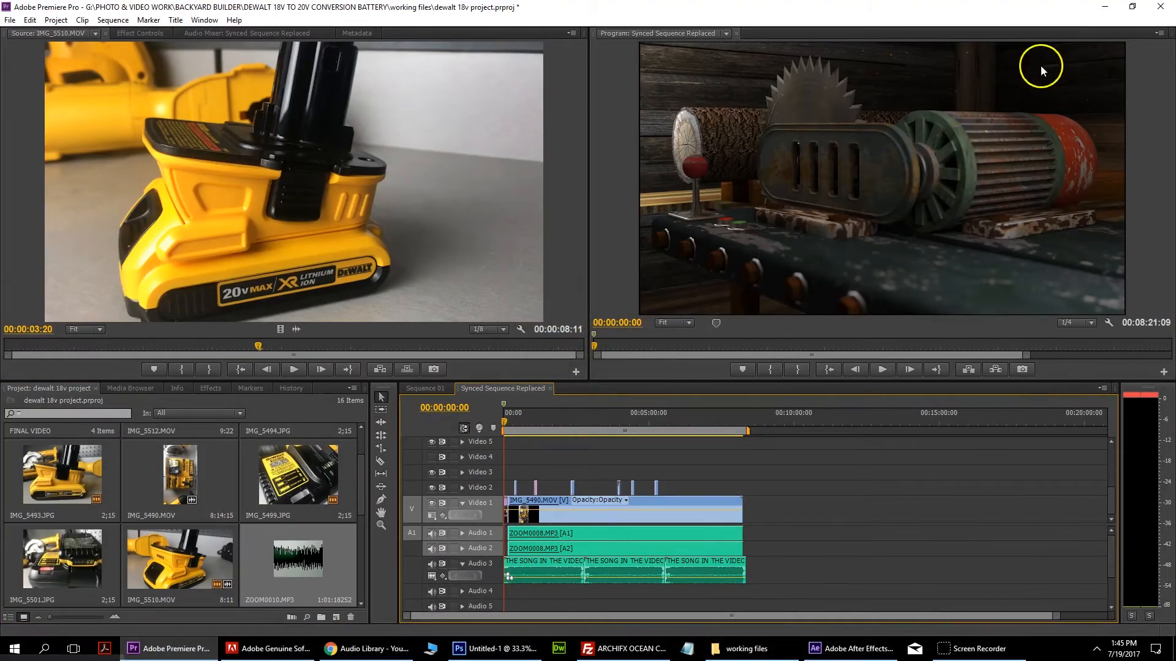
click(294, 568)
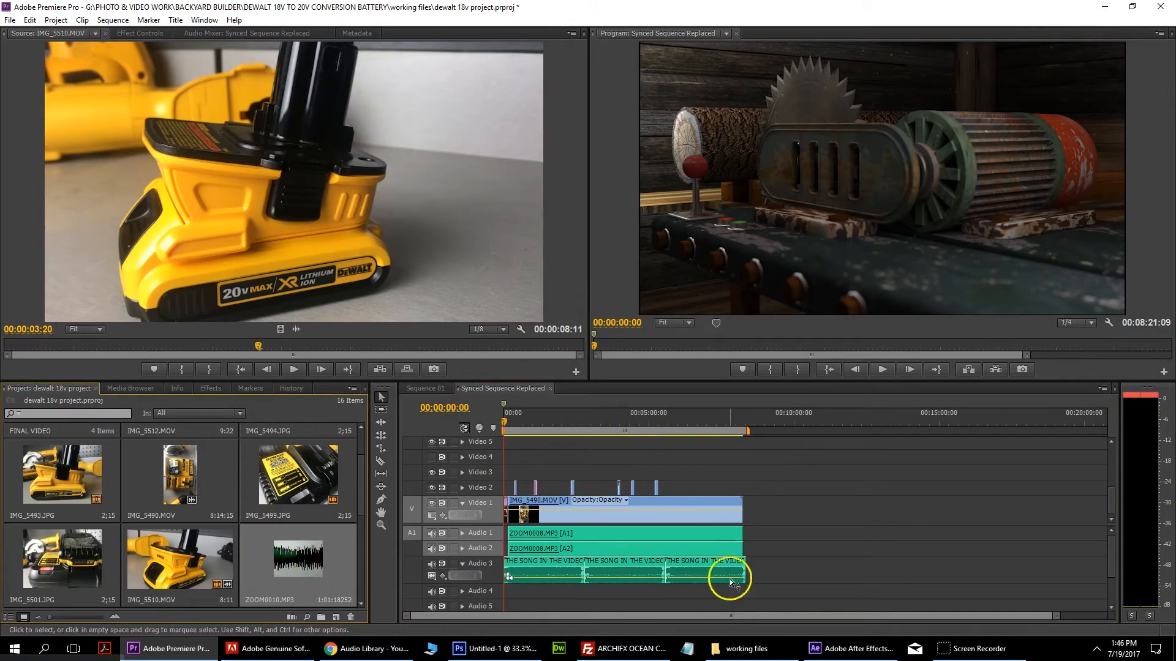
drag(636, 381, 598, 312)
drag(334, 519, 467, 571)
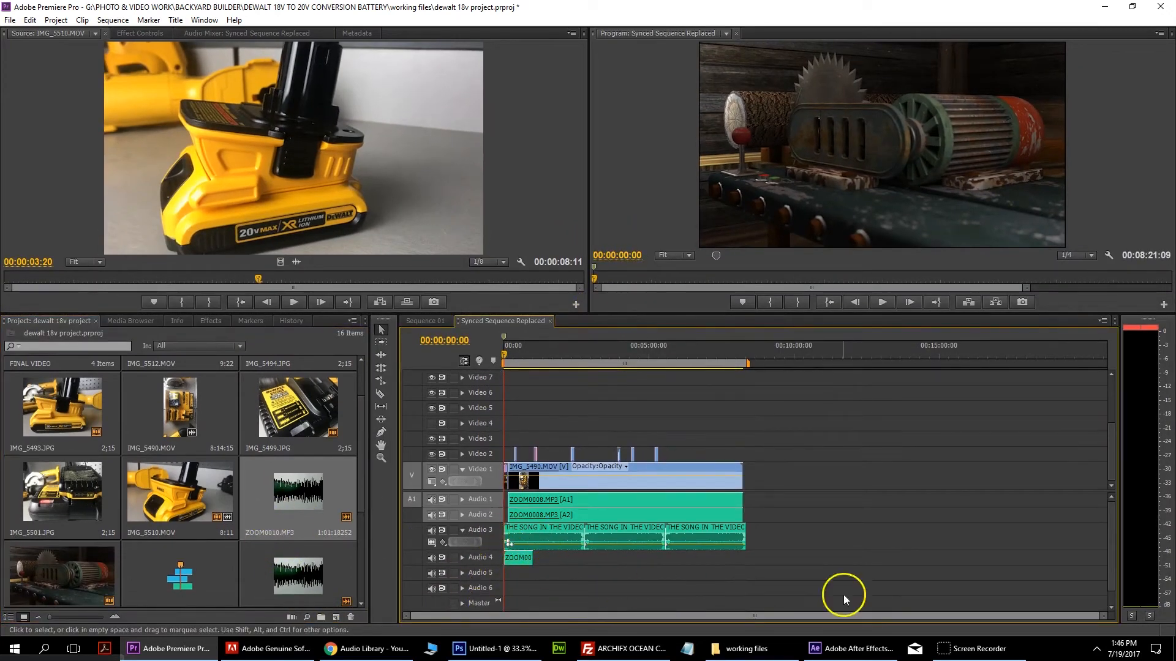
Step: Expand the Audio 4 track and trim about 8 seconds off the beginning of the ZOOM0010.MP3 clip
drag(1100, 614, 652, 614)
click(461, 558)
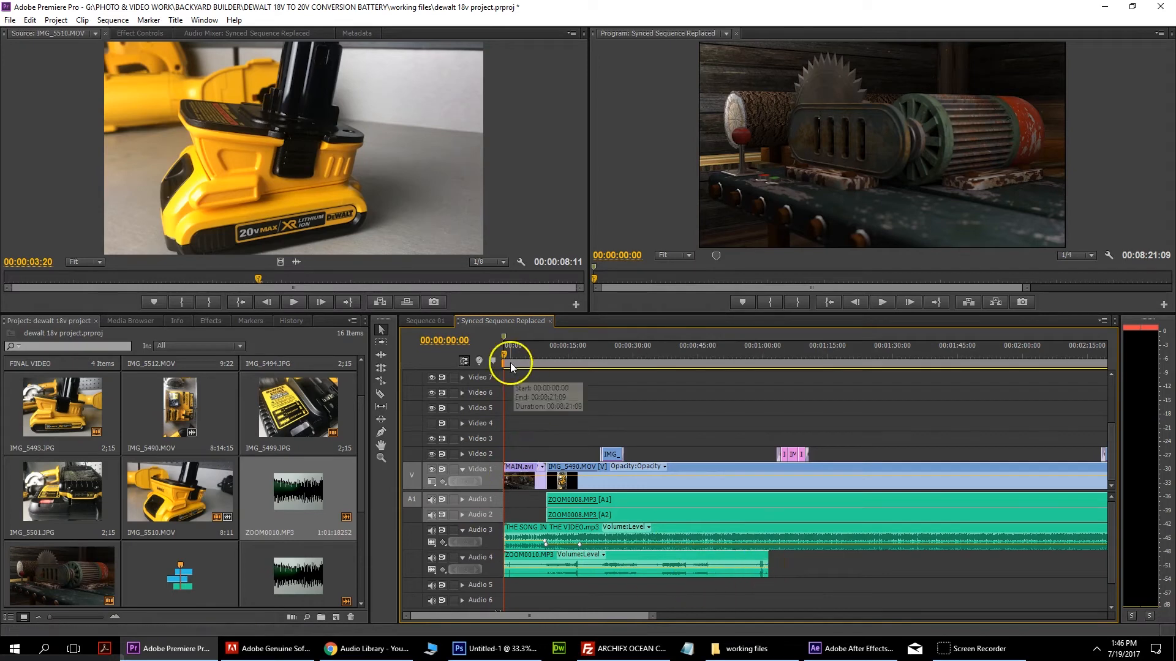
drag(504, 554, 539, 555)
Step: Set the program monitor's playback resolution to 1/8
drag(512, 356, 514, 358)
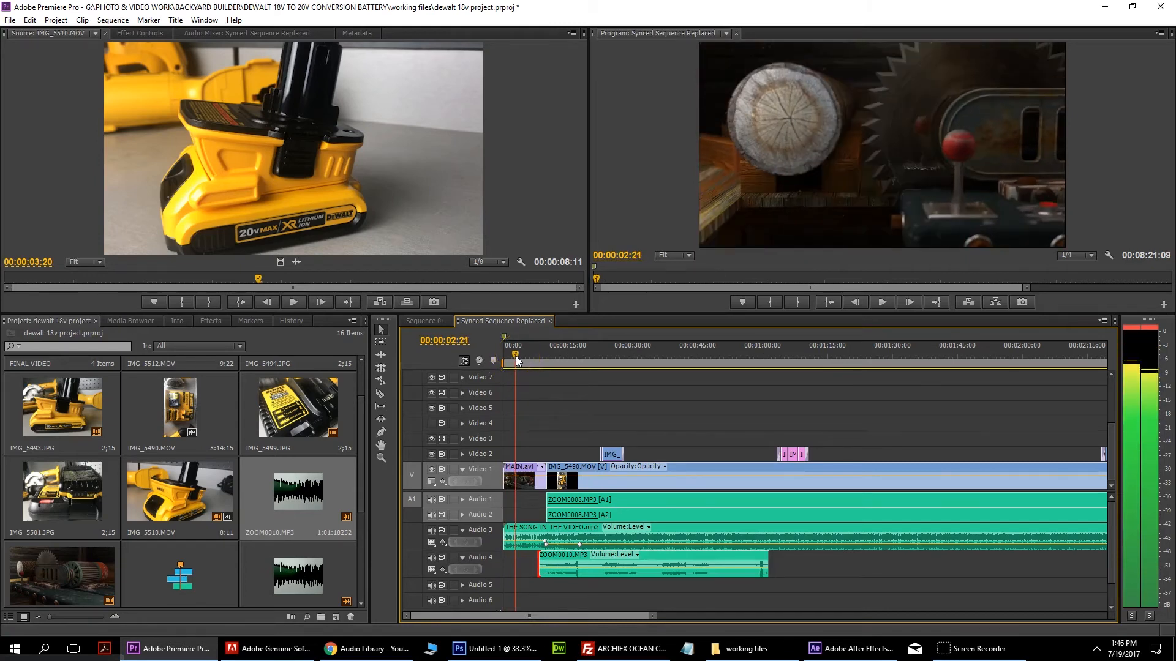
click(1087, 255)
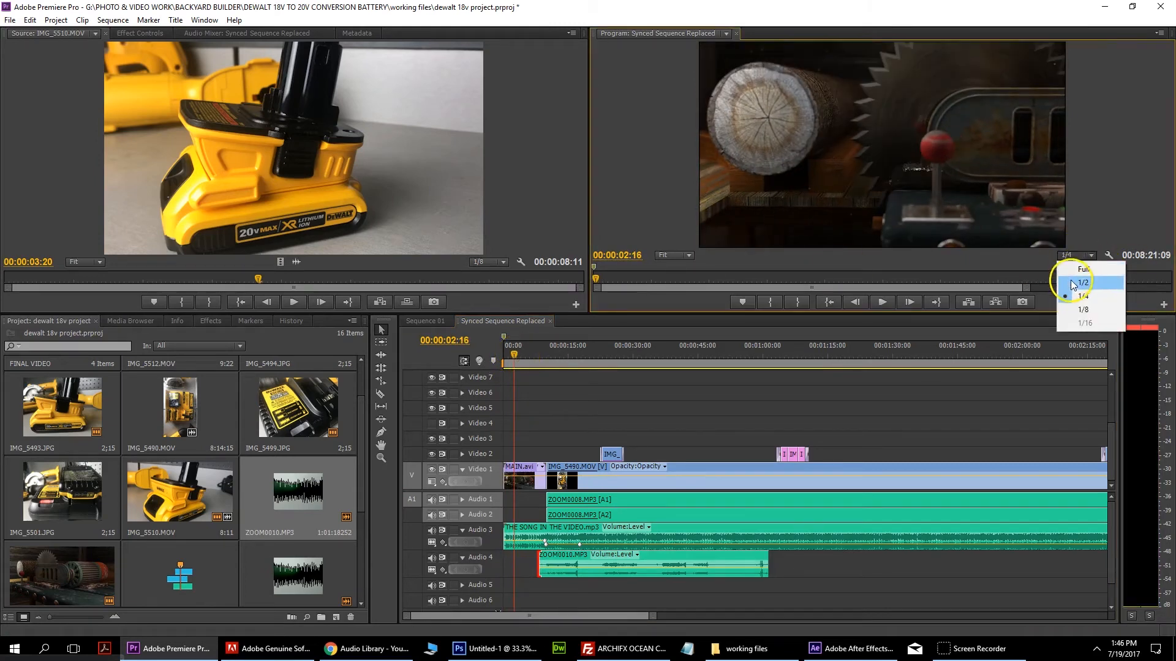
click(1078, 311)
Step: Play the first second of the saw intro several times to examine when the blade starts
drag(529, 344, 508, 347)
click(884, 306)
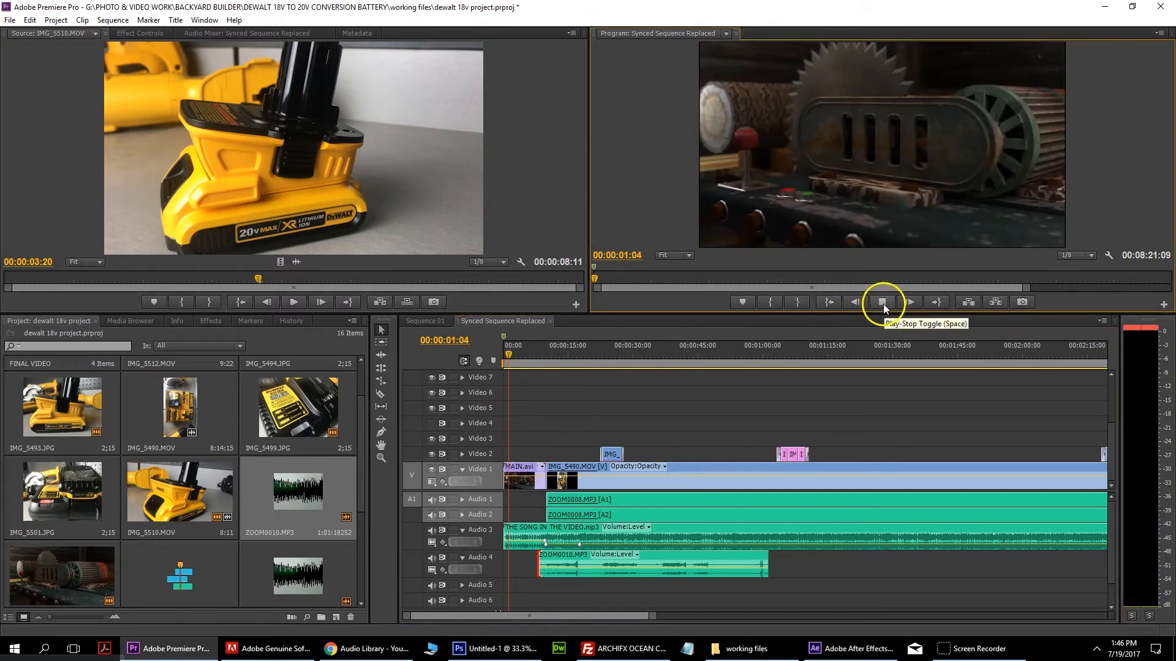
click(883, 305)
drag(529, 348, 501, 351)
click(882, 303)
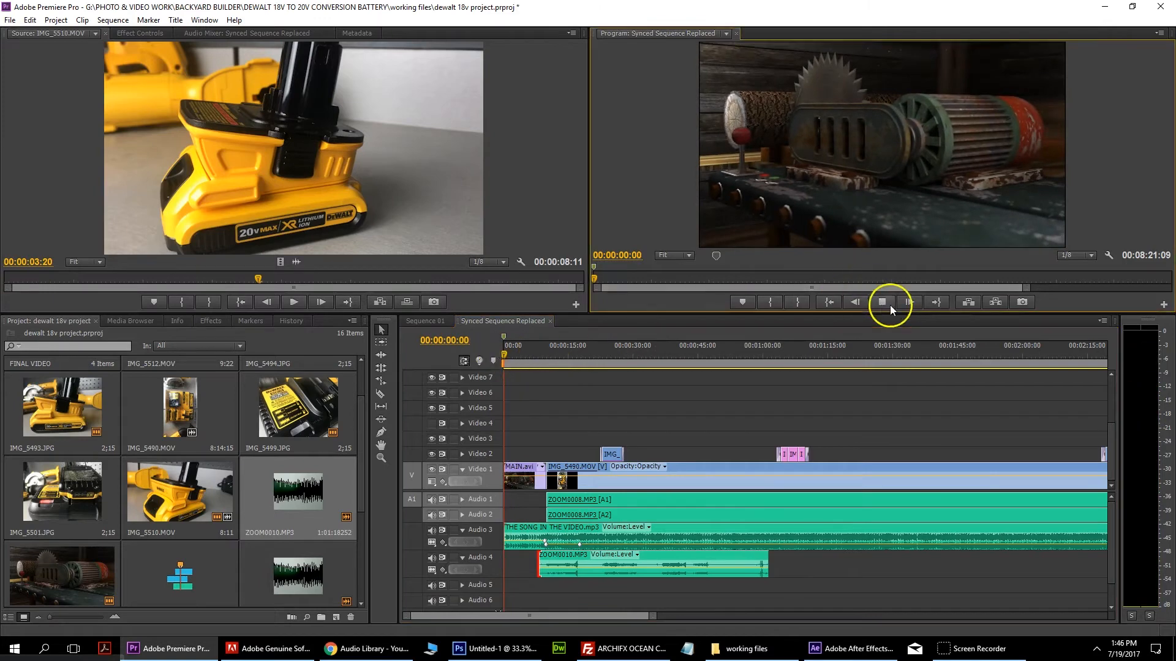
click(886, 304)
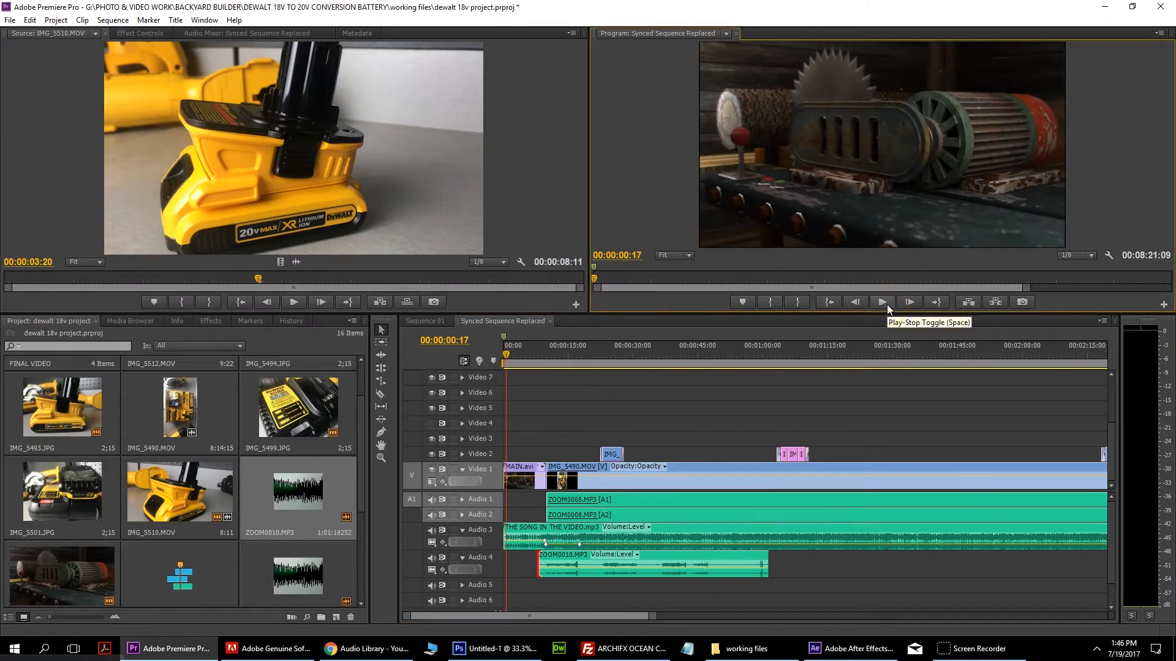
click(886, 304)
click(886, 304)
click(819, 409)
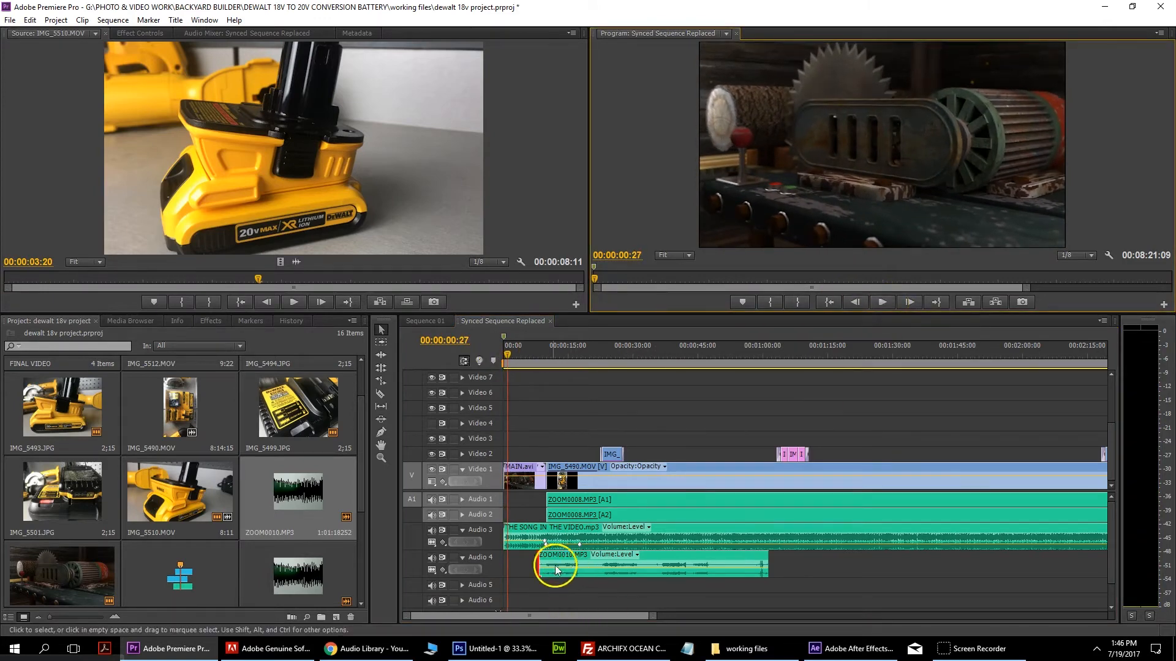
Step: Trim more off the beginning of ZOOM0010.MP3, move the clip to the sequence start and play the intro
mouse_move(539, 559)
mouse_down()
mouse_move(605, 543)
mouse_move(598, 556)
mouse_move(522, 559)
mouse_up()
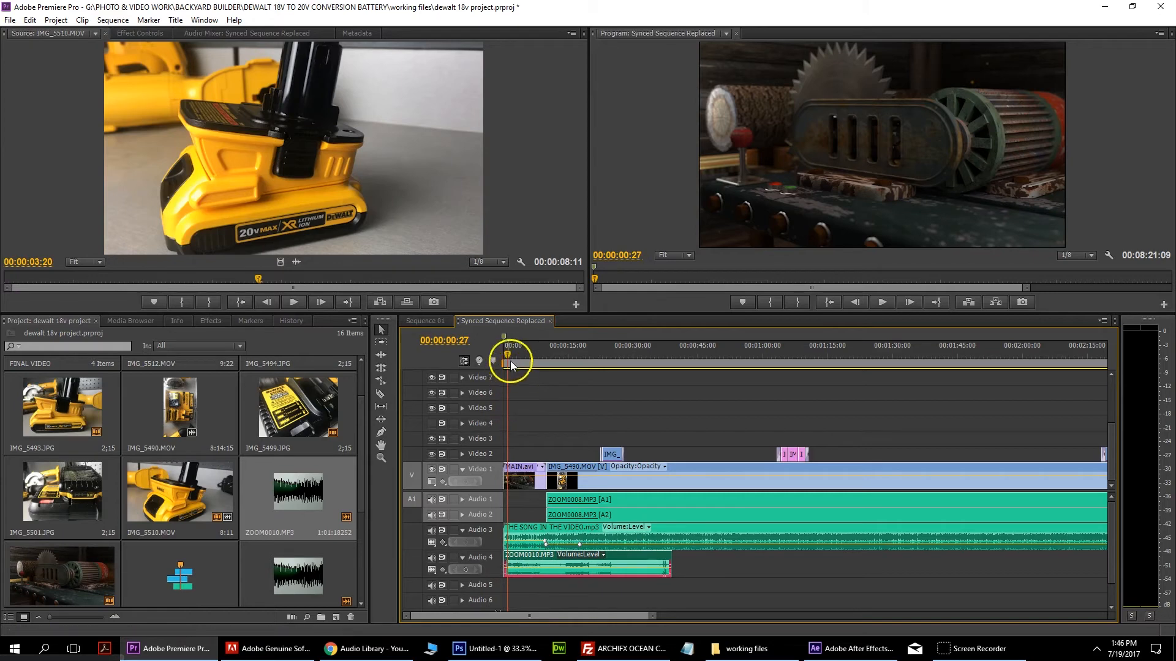
drag(654, 617, 567, 617)
mouse_move(539, 354)
mouse_down()
mouse_move(559, 349)
mouse_move(519, 351)
mouse_up()
click(882, 304)
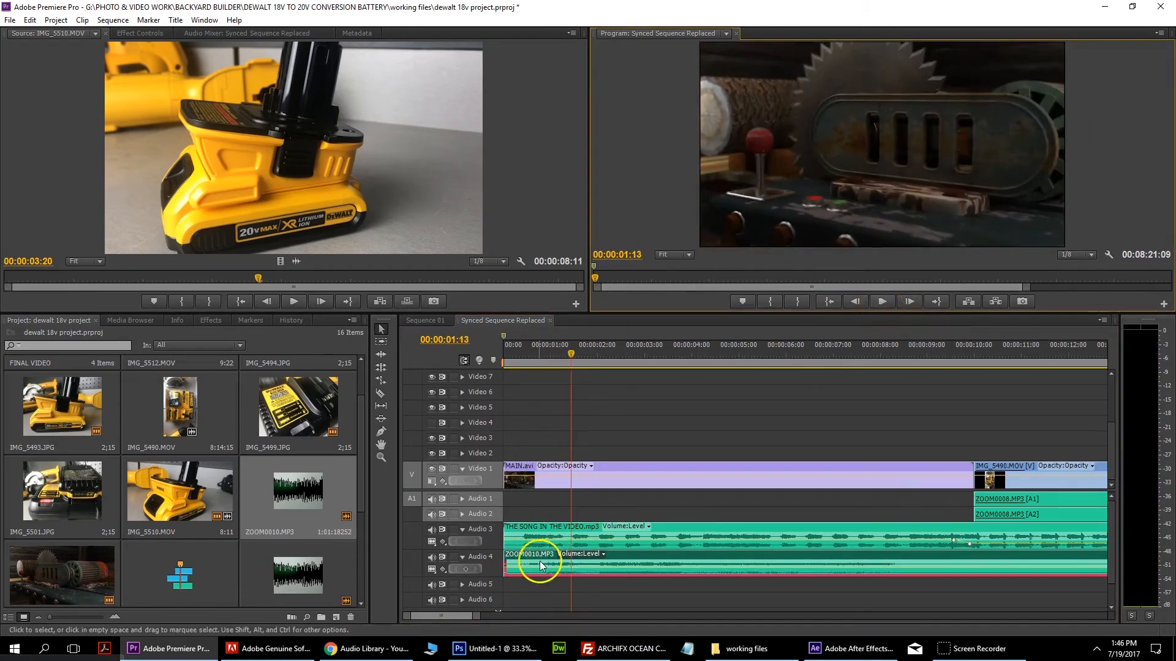
Step: Mute the Audio 3 song track and retrim the start of ZOOM0010.MP3 to about 5 frames into the sequence
drag(518, 560, 594, 559)
drag(576, 354, 590, 355)
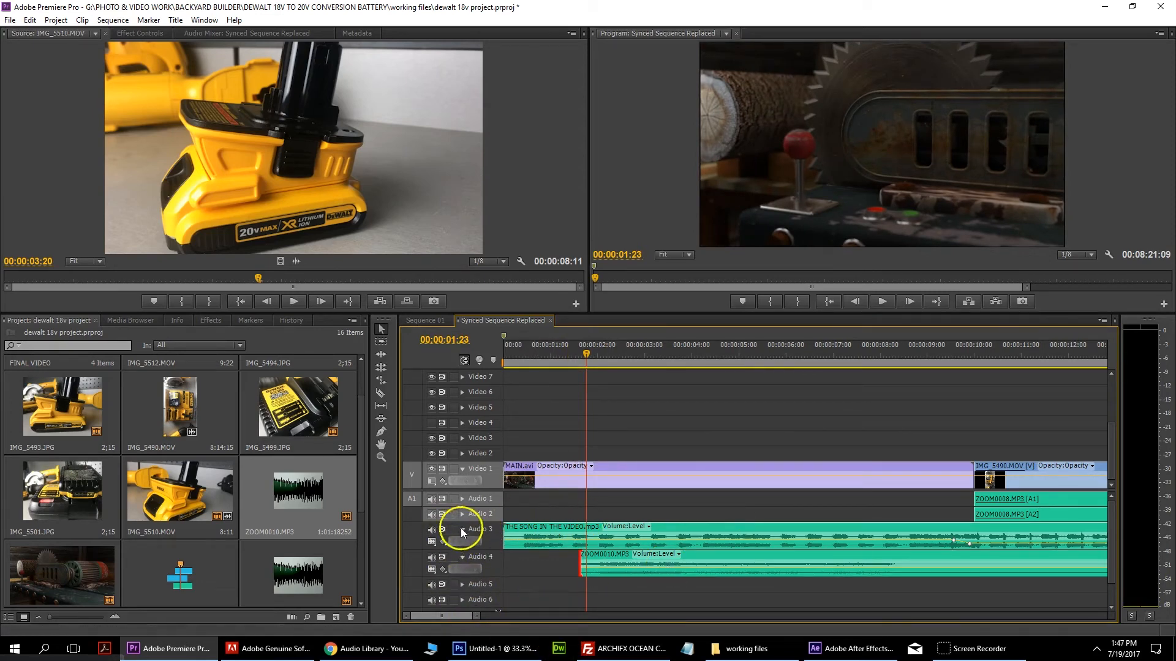
click(432, 528)
drag(579, 556, 512, 556)
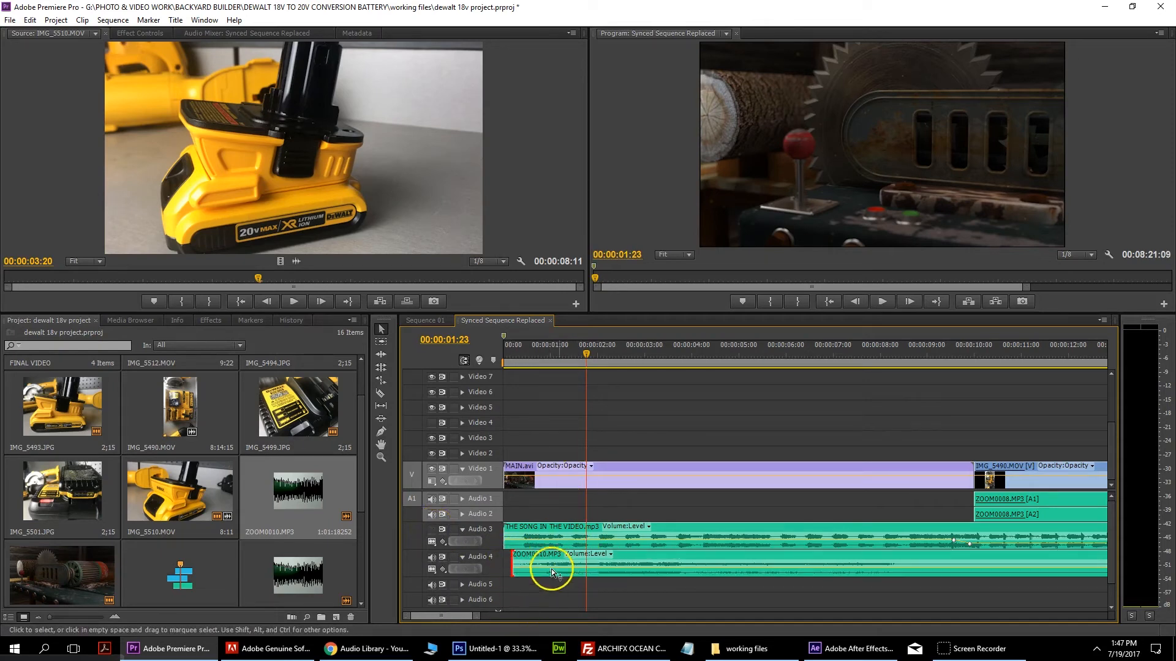
Step: Trim the beginning of ZOOM0010.MP3 up to about 11 seconds and move the shortened clip to the sequence start
drag(477, 616, 586, 616)
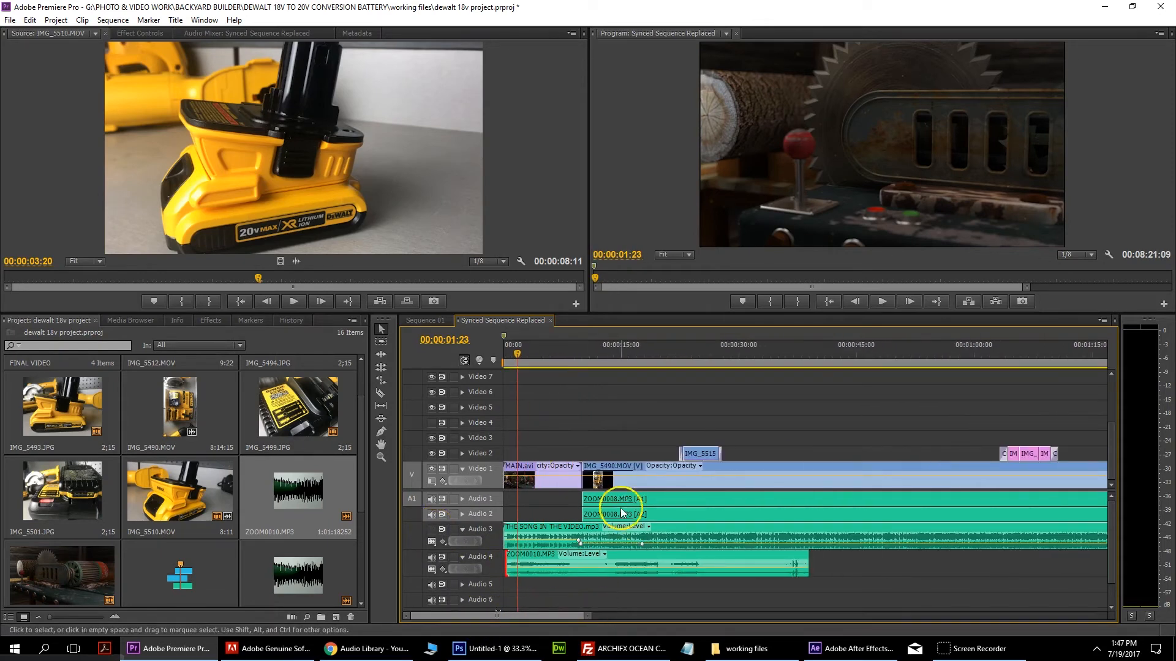
drag(509, 554, 592, 543)
click(603, 354)
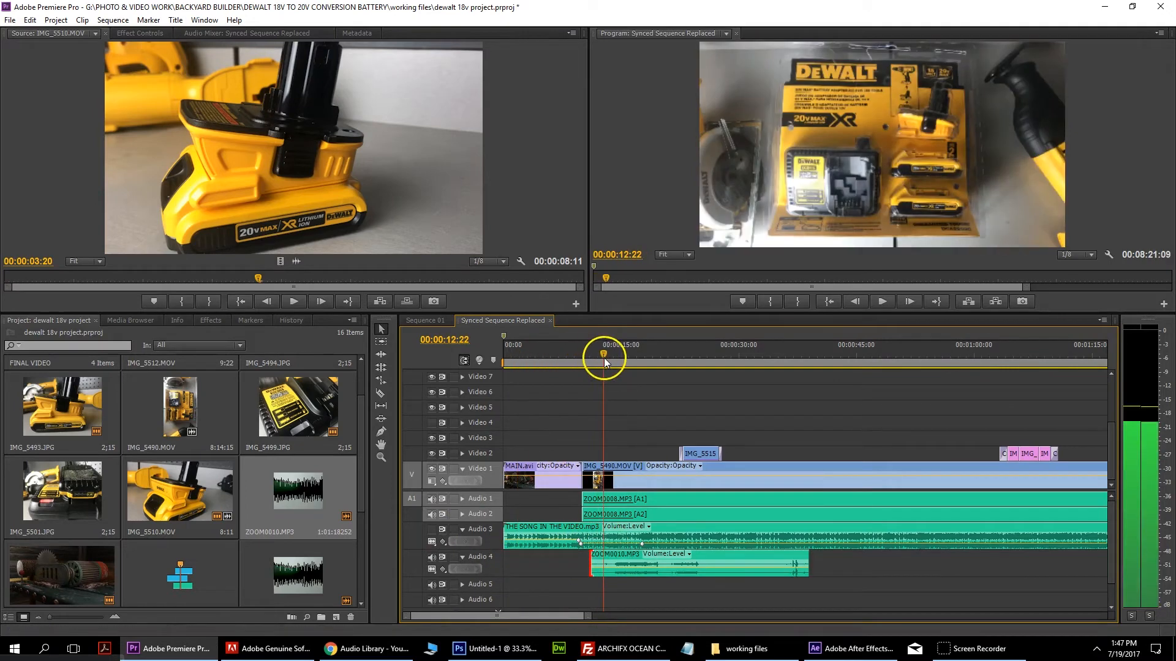
drag(620, 552, 539, 555)
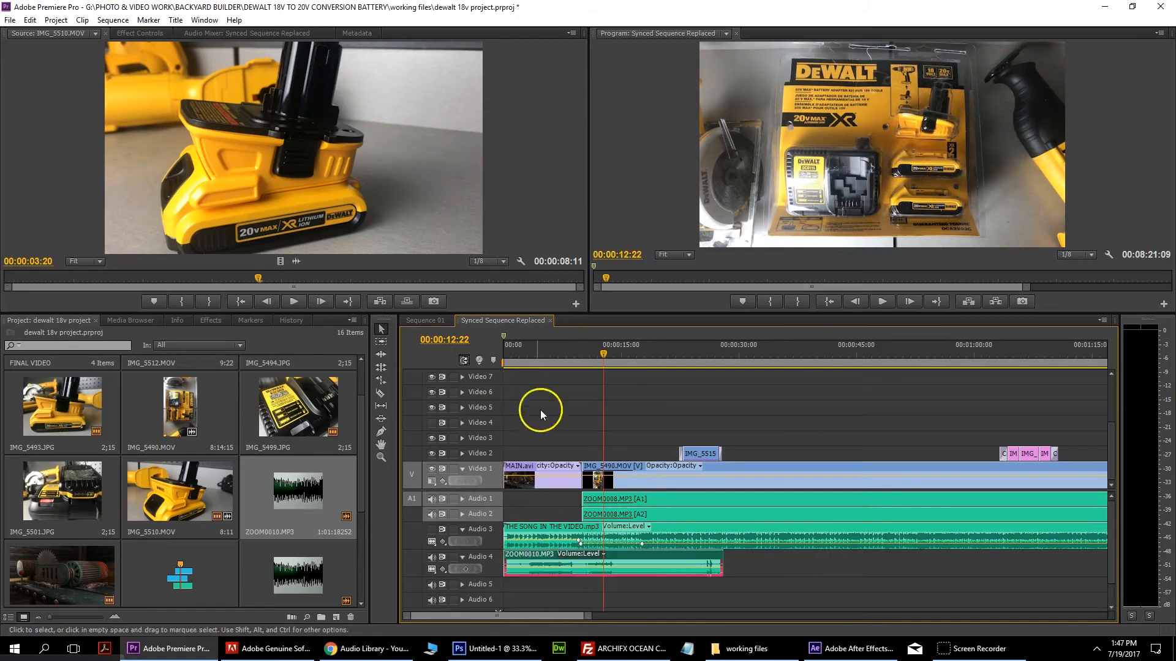
mouse_move(529, 365)
mouse_down()
mouse_move(508, 365)
mouse_move(530, 365)
mouse_move(519, 365)
mouse_up()
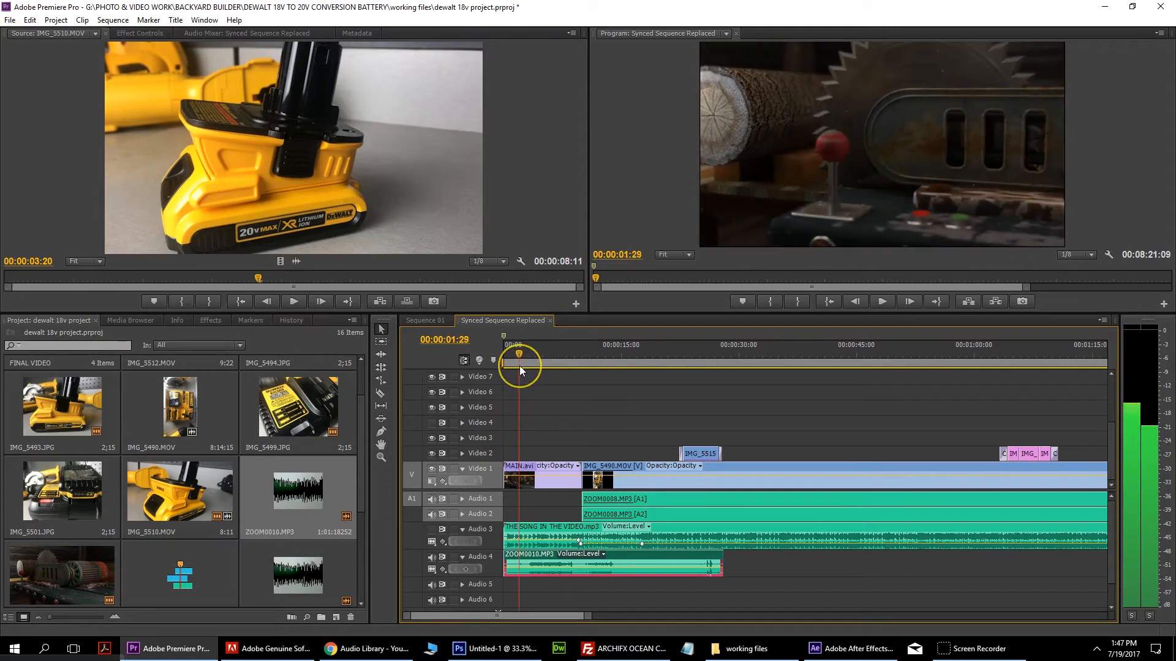
Step: Trim about 2 seconds off the beginning of ZOOM0010.MP3 and position the clip to start at 00:00:00:26
drag(505, 562, 521, 559)
drag(520, 348, 510, 352)
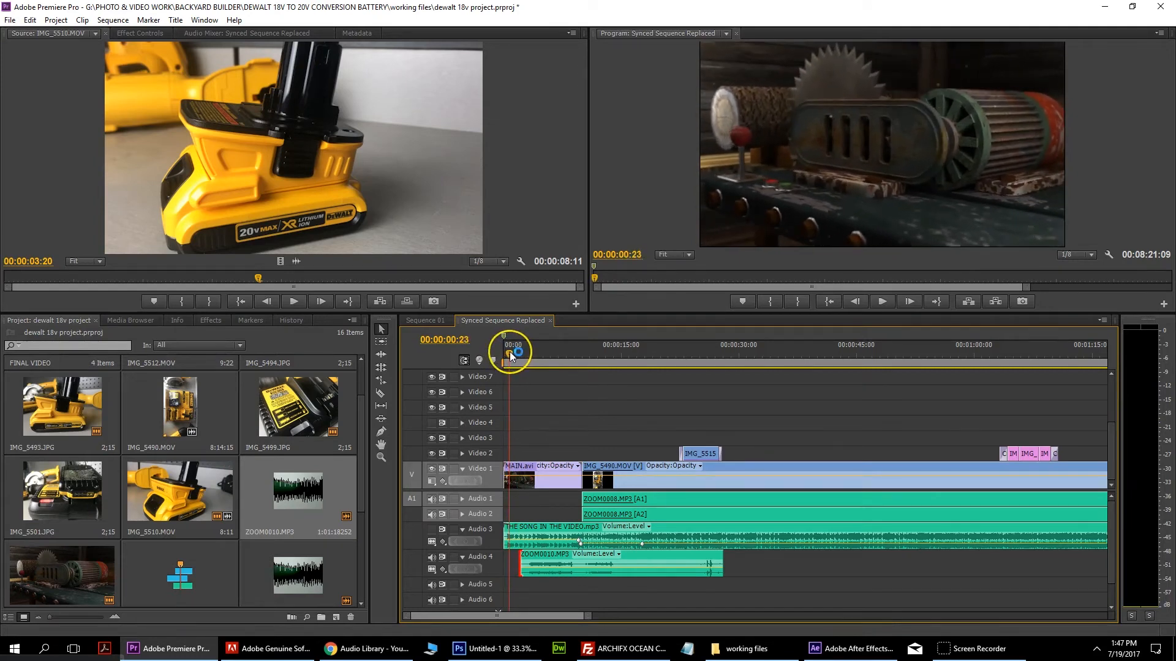
drag(510, 352, 509, 352)
drag(527, 556, 519, 556)
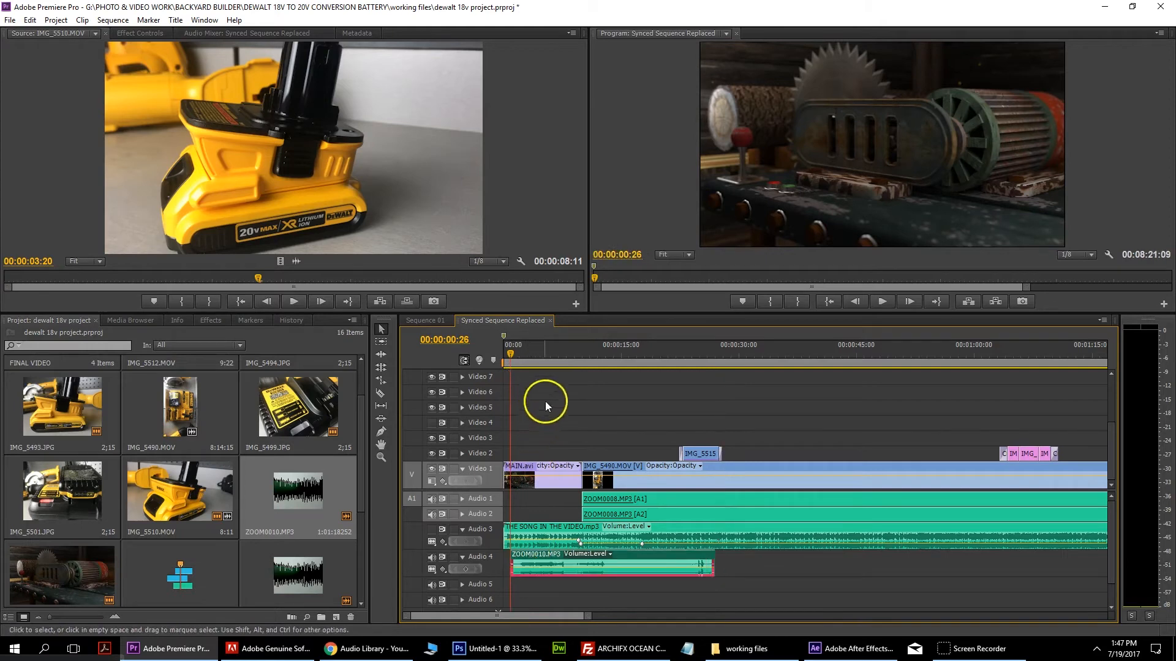
Step: Play and scrub the intro to check the timing of the saw recording against the blade and log
drag(527, 349, 504, 350)
click(885, 300)
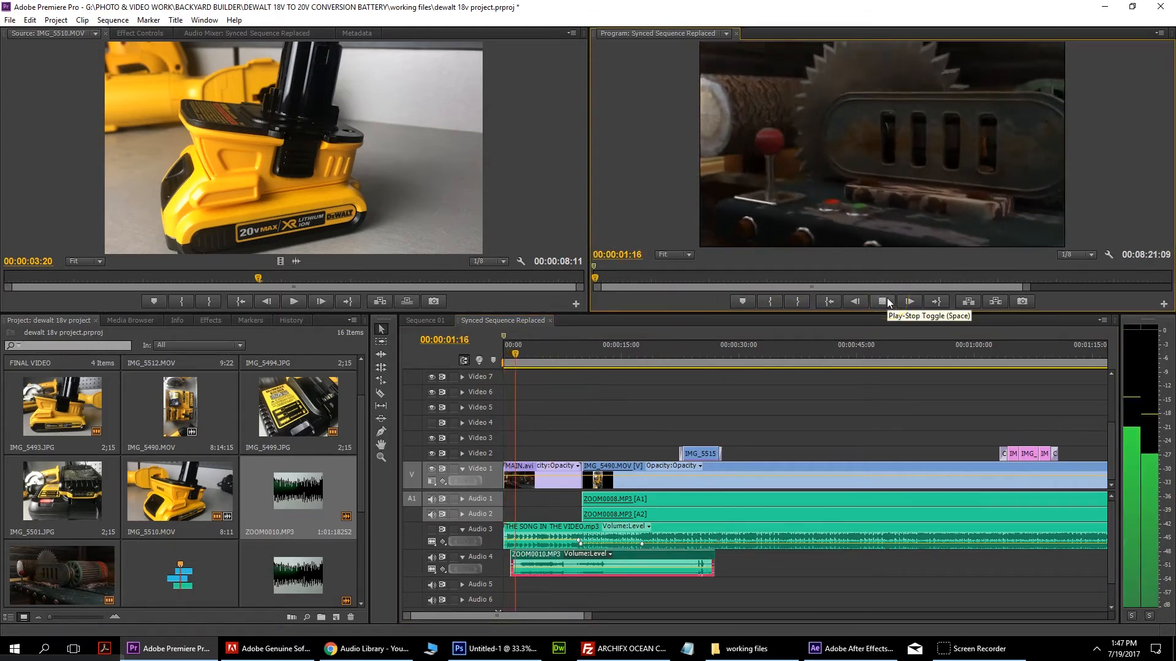
click(882, 301)
click(836, 538)
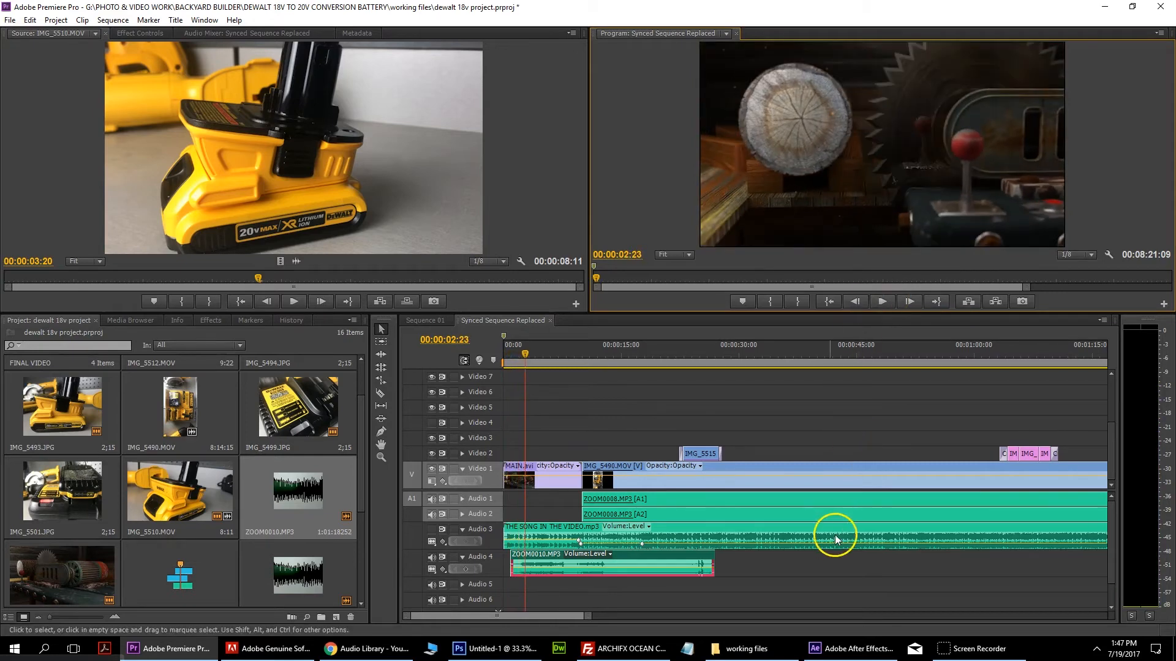
drag(588, 618, 550, 620)
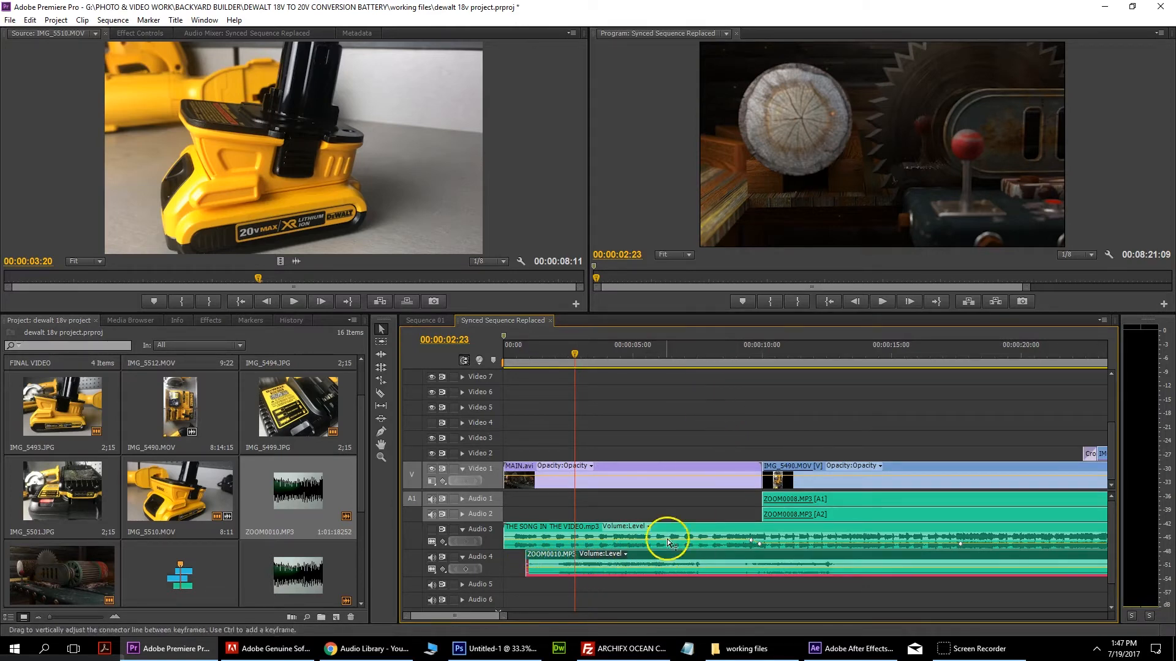
click(567, 354)
drag(567, 353, 620, 358)
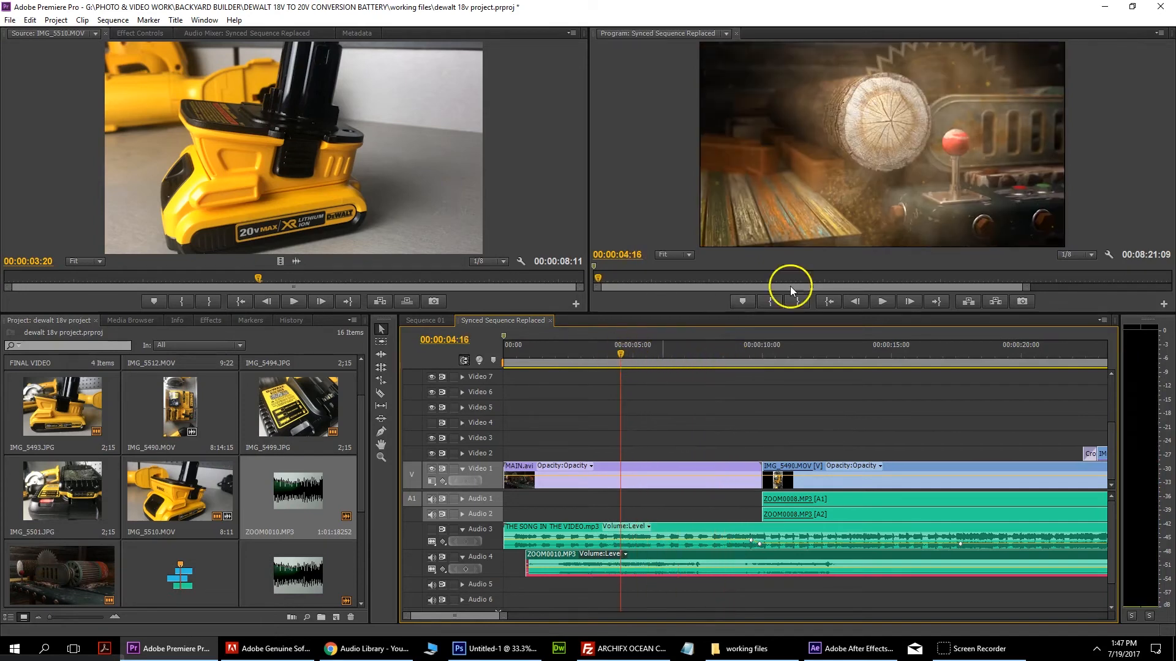
click(882, 302)
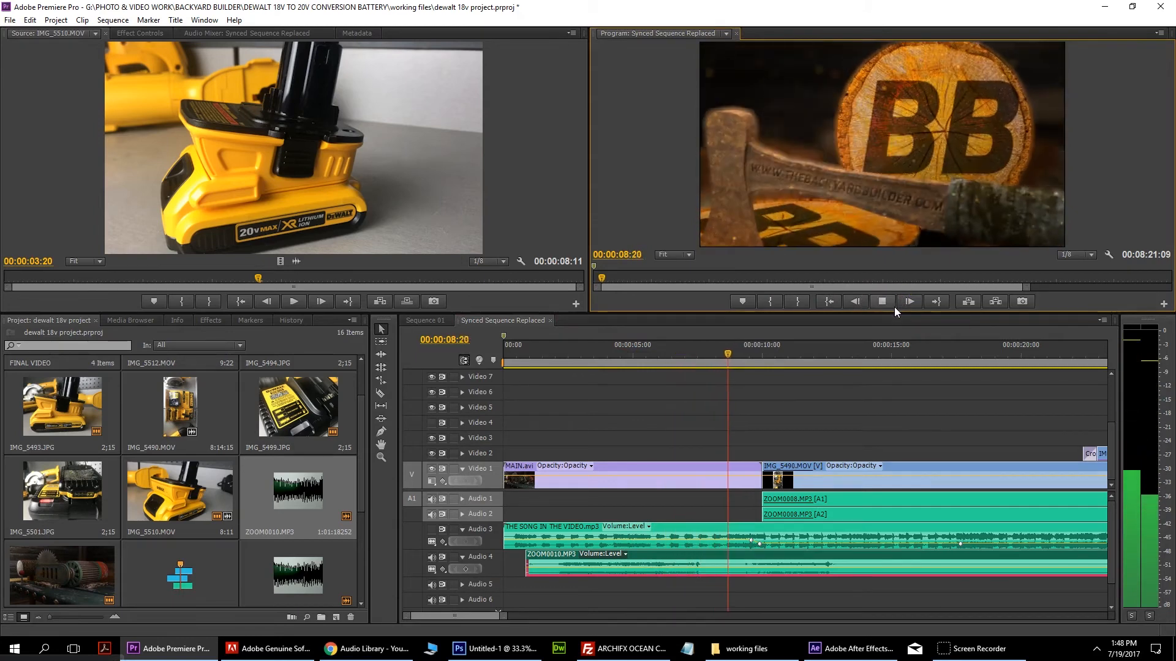
click(882, 302)
click(754, 357)
drag(754, 361, 545, 381)
Step: Extend the beginning of ZOOM0010.MP3 and shift the clip so its rising saw sound aligns with 00:00:02:29
drag(489, 615, 433, 619)
drag(640, 564, 531, 573)
drag(587, 353, 776, 380)
drag(663, 398, 972, 399)
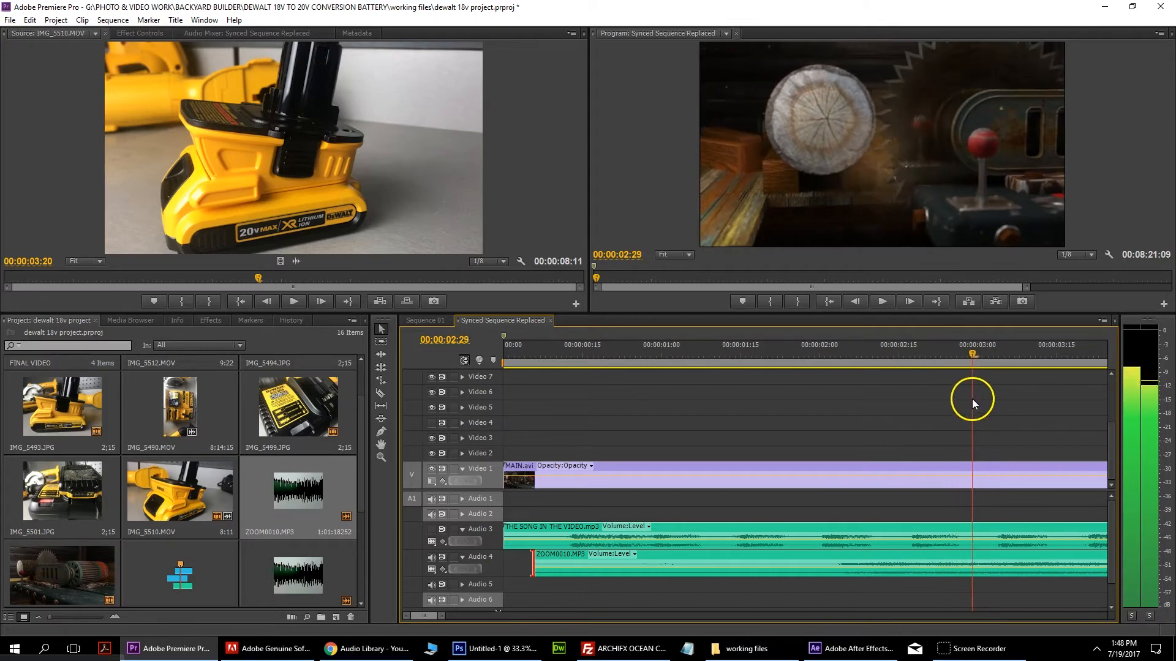
click(958, 559)
drag(842, 554, 975, 553)
drag(978, 350, 728, 366)
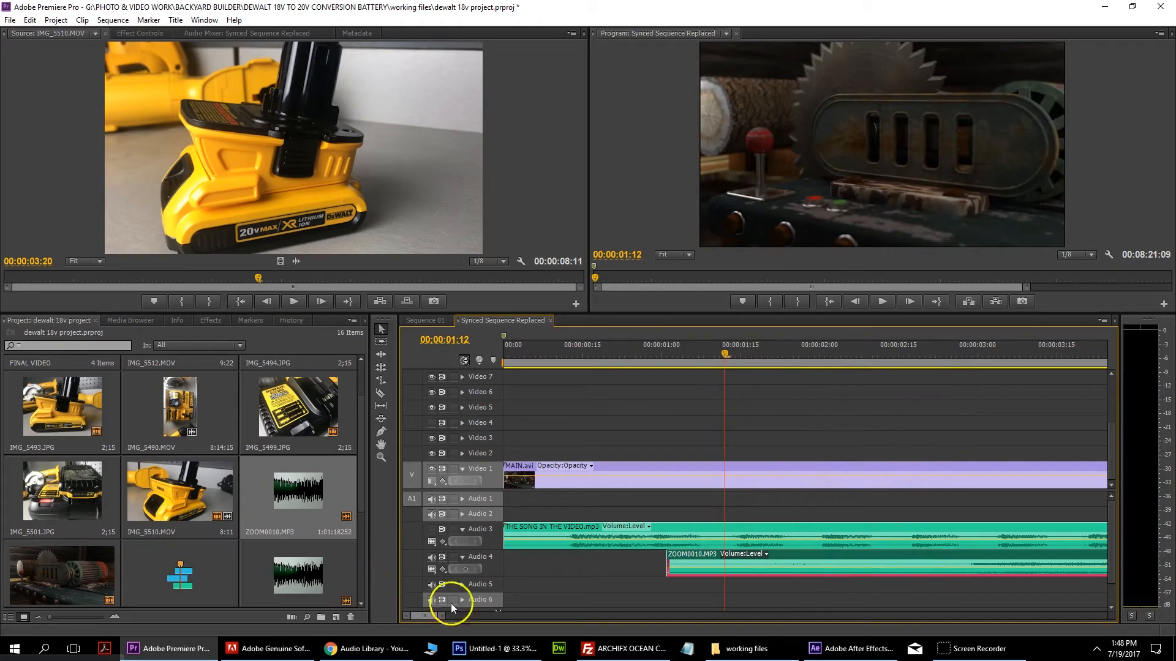
Step: Play the intro from the start and trim the end of ZOOM0010.MP3 to where the intro video MAIN.avi ends
drag(442, 617, 557, 617)
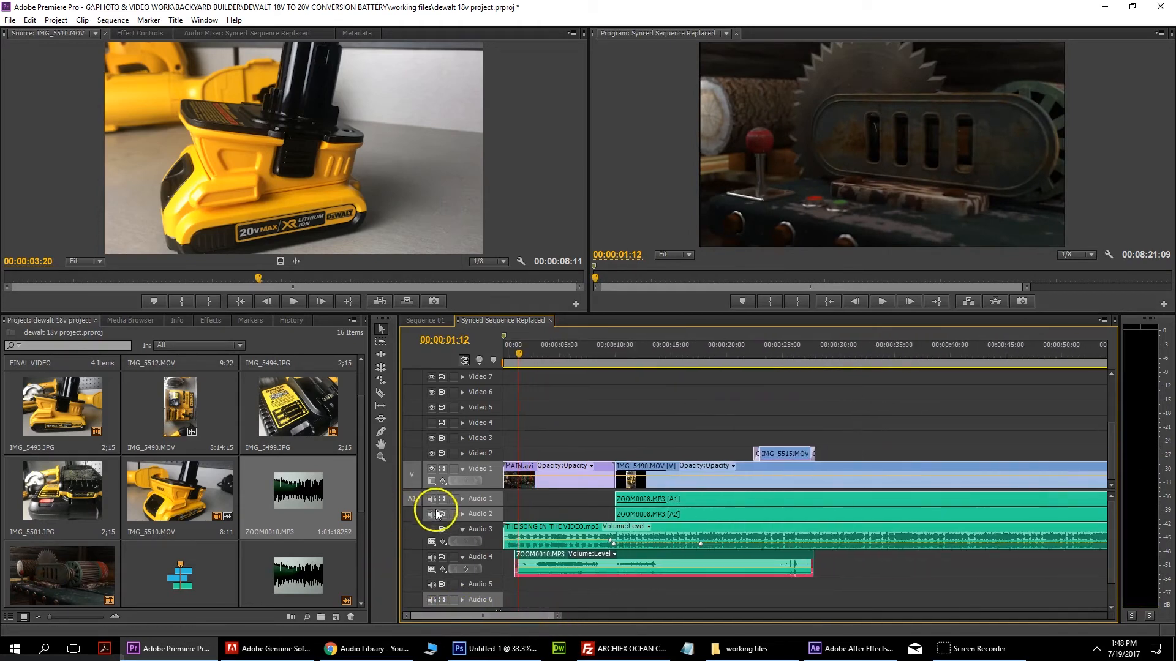
key(Home)
click(884, 301)
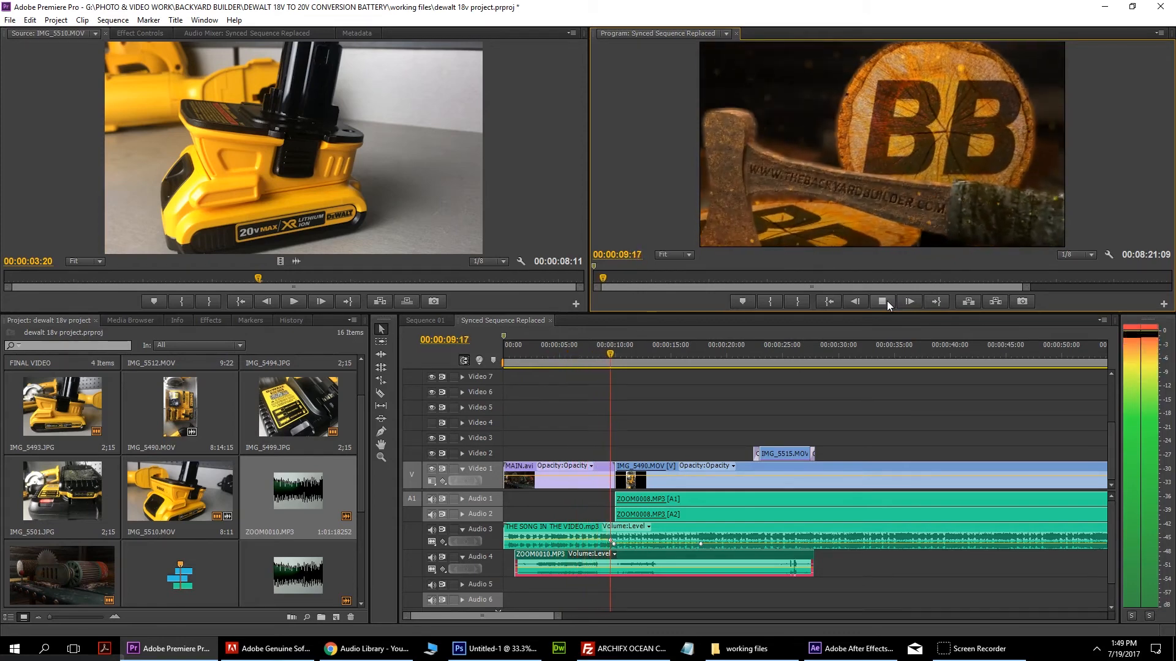
click(887, 300)
drag(822, 568, 617, 572)
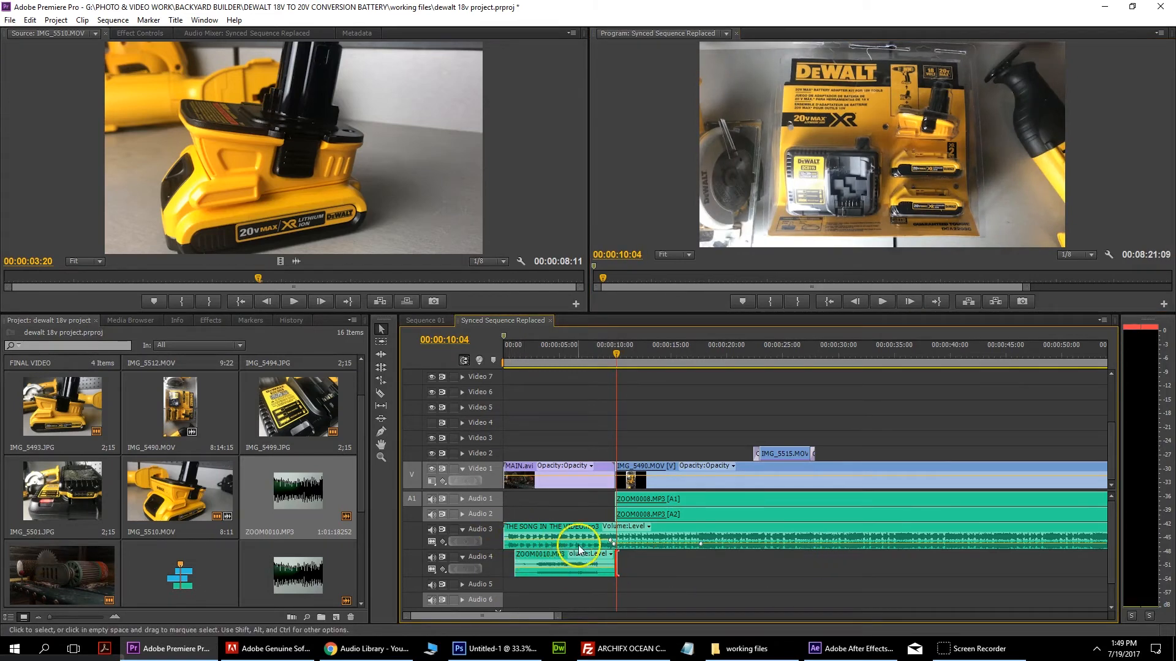
Step: Cut the ZOOM0010.MP3 clip on Audio 4 at 00:00:01:20 and again at about 00:00:02:01
click(615, 356)
drag(615, 355, 525, 377)
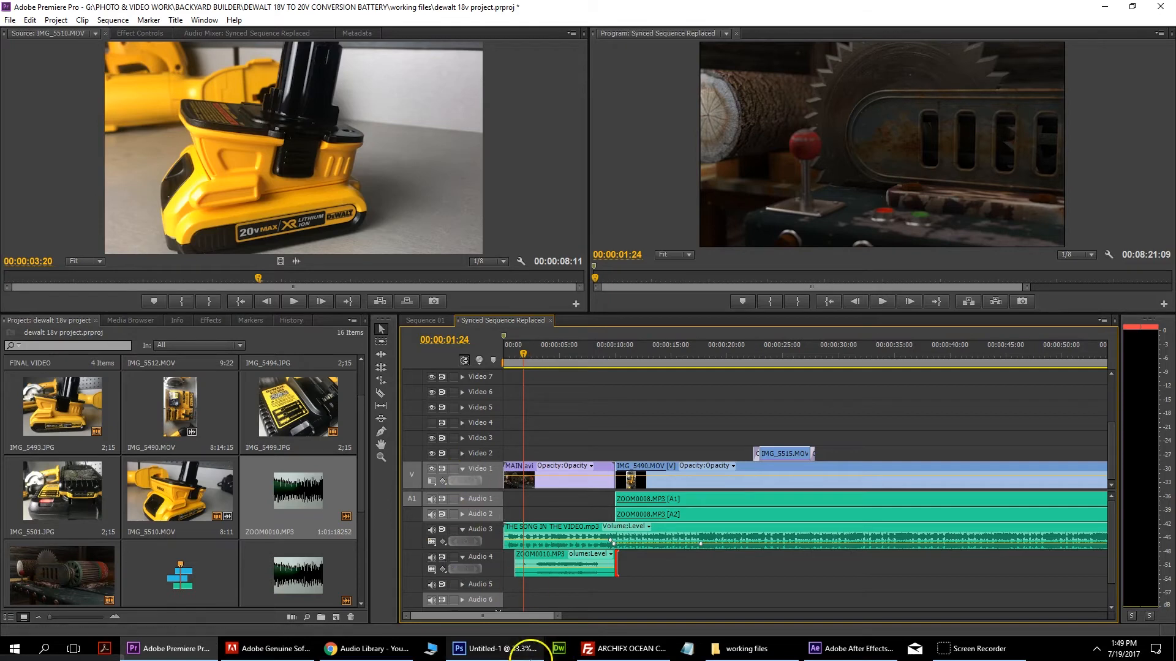
drag(554, 617, 530, 611)
click(526, 597)
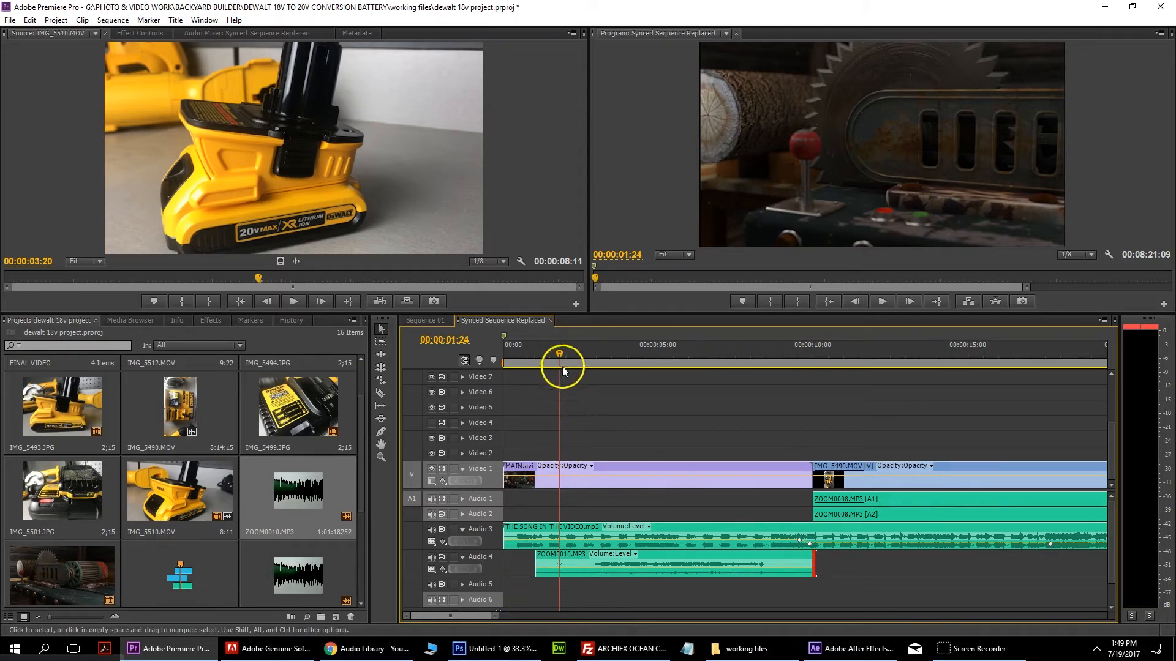
drag(559, 355, 556, 355)
click(380, 393)
click(556, 562)
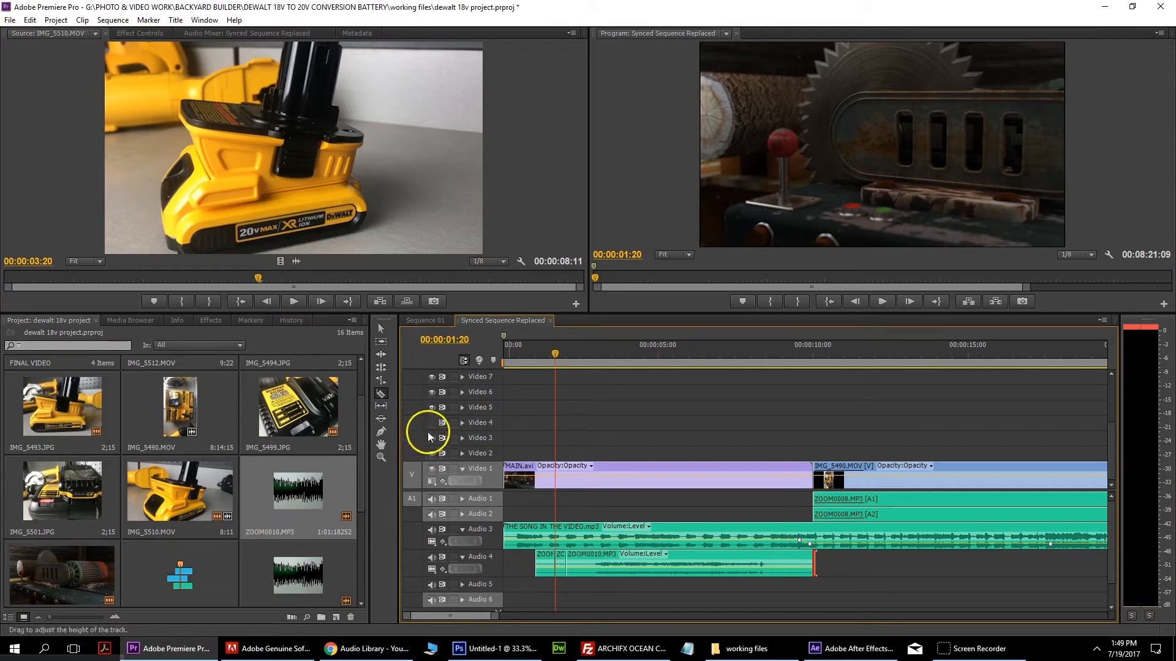
Step: Delete the opening piece of ZOOM0010.MP3 and move the short second piece to start at 00:00:00:26
click(381, 329)
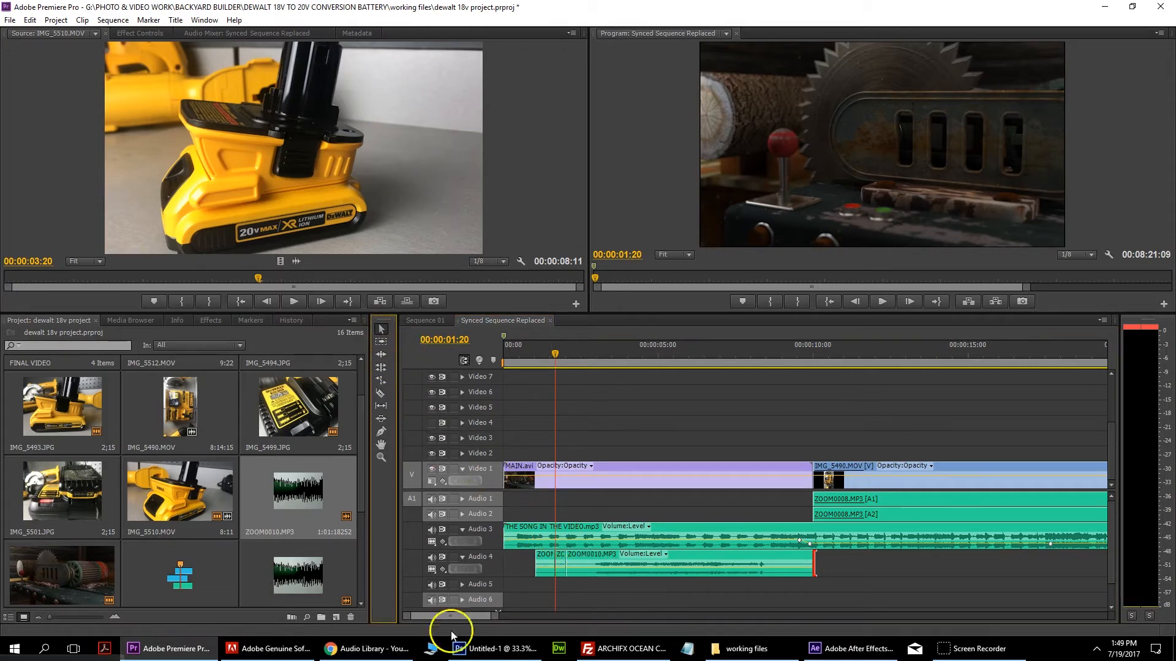
click(537, 567)
key(Delete)
drag(556, 360, 530, 353)
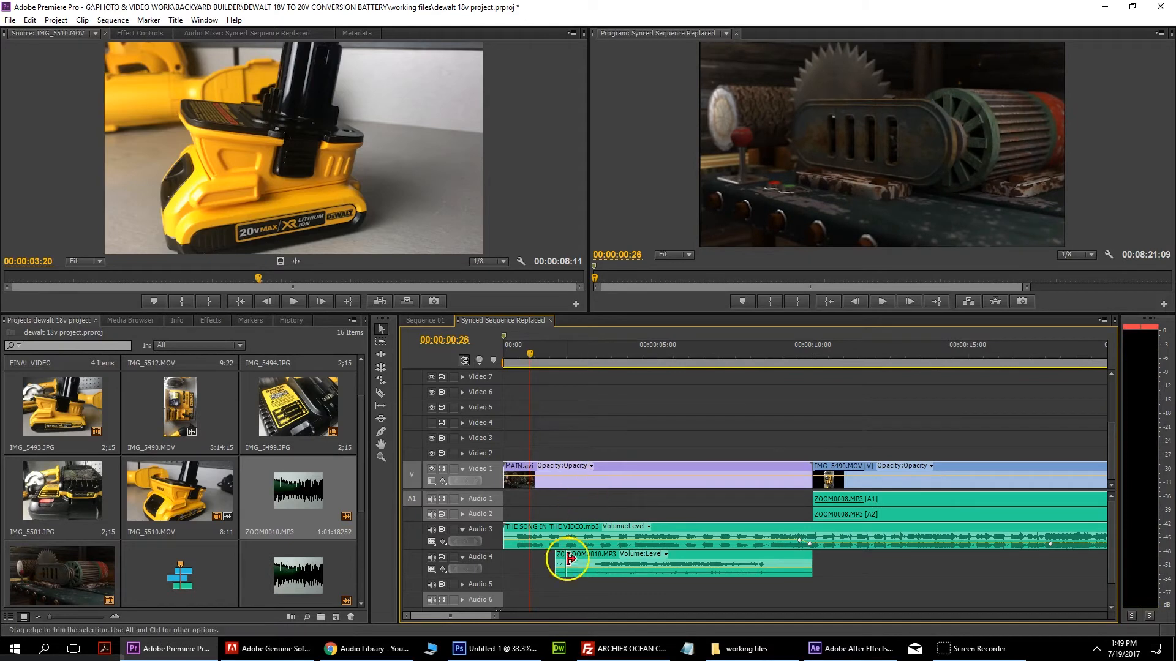
drag(562, 559, 533, 558)
Step: Split the long ZOOM0010.MP3 clip at about 00:00:02:22 to separate a short piece at its beginning
mouse_move(533, 361)
mouse_down()
mouse_move(523, 357)
mouse_move(537, 356)
mouse_up()
click(381, 393)
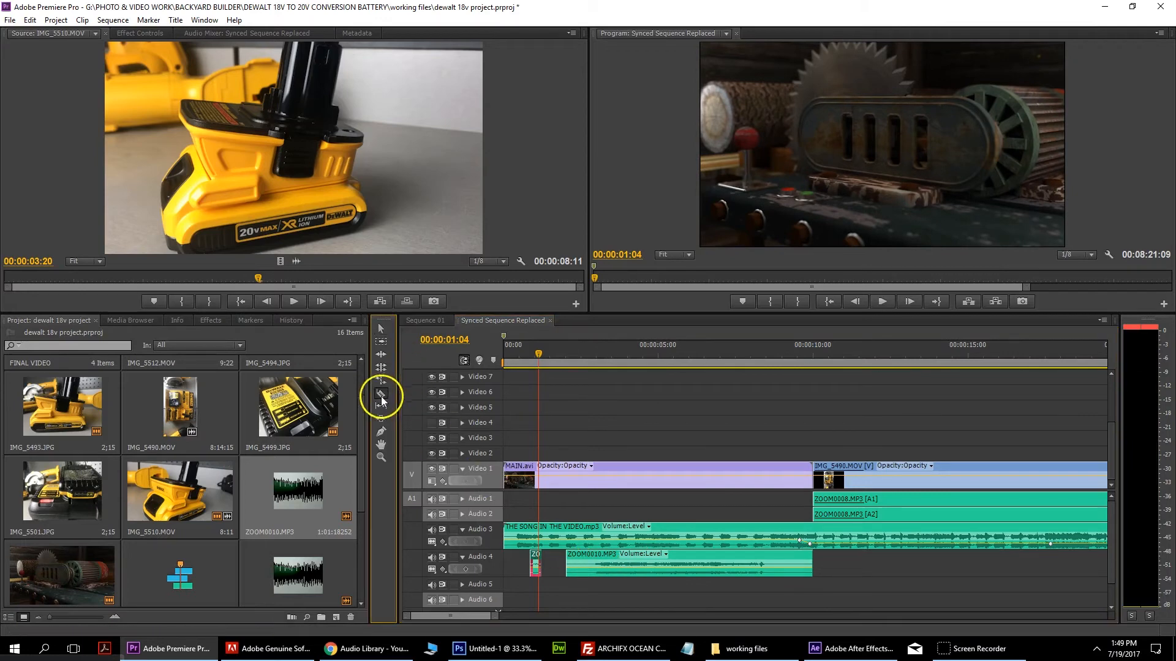
click(590, 558)
click(380, 328)
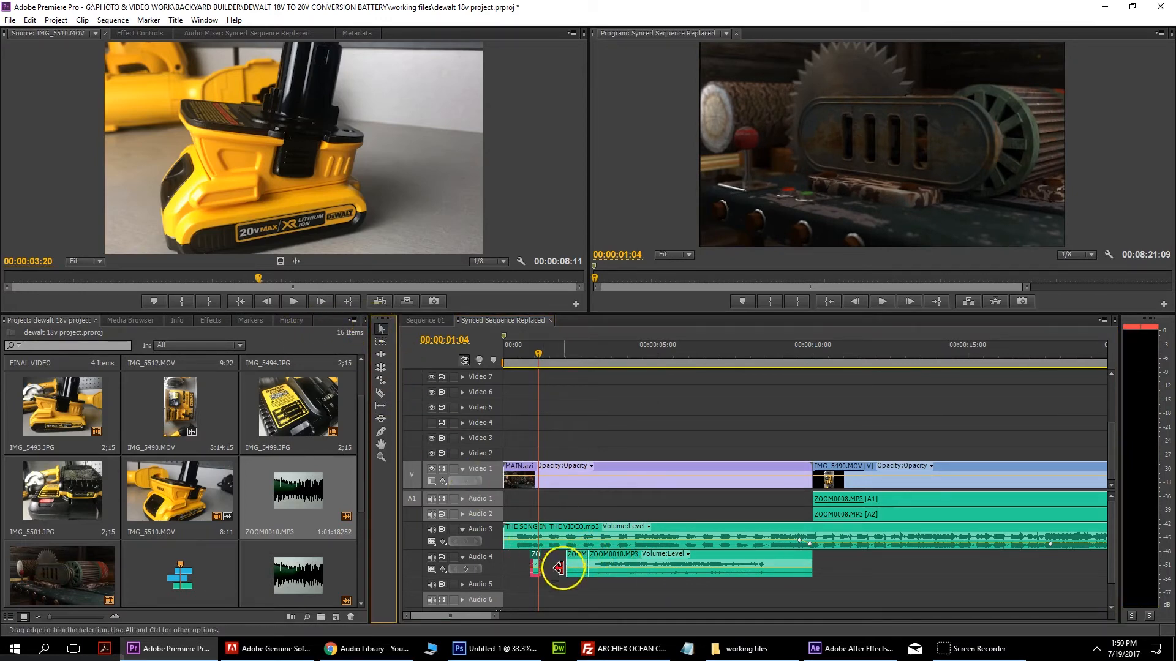
Step: Copy the newly cut short piece of ZOOM0010.MP3 and paste it past the sequence's content at 00:08:53:02
click(576, 558)
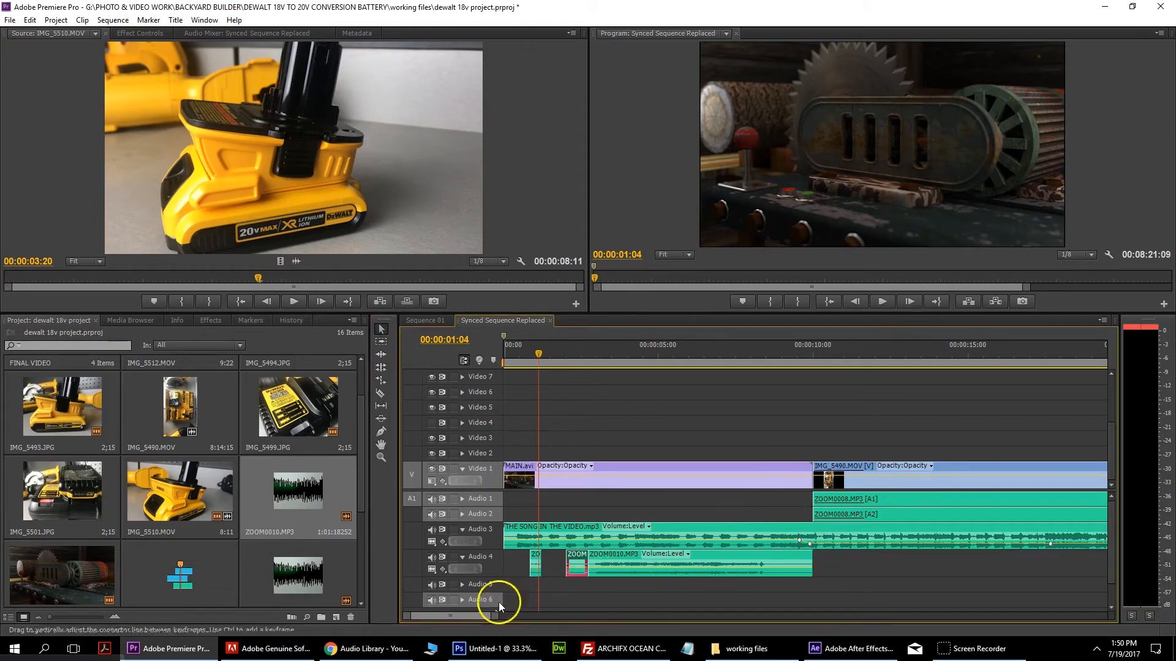
drag(491, 611, 968, 613)
click(951, 354)
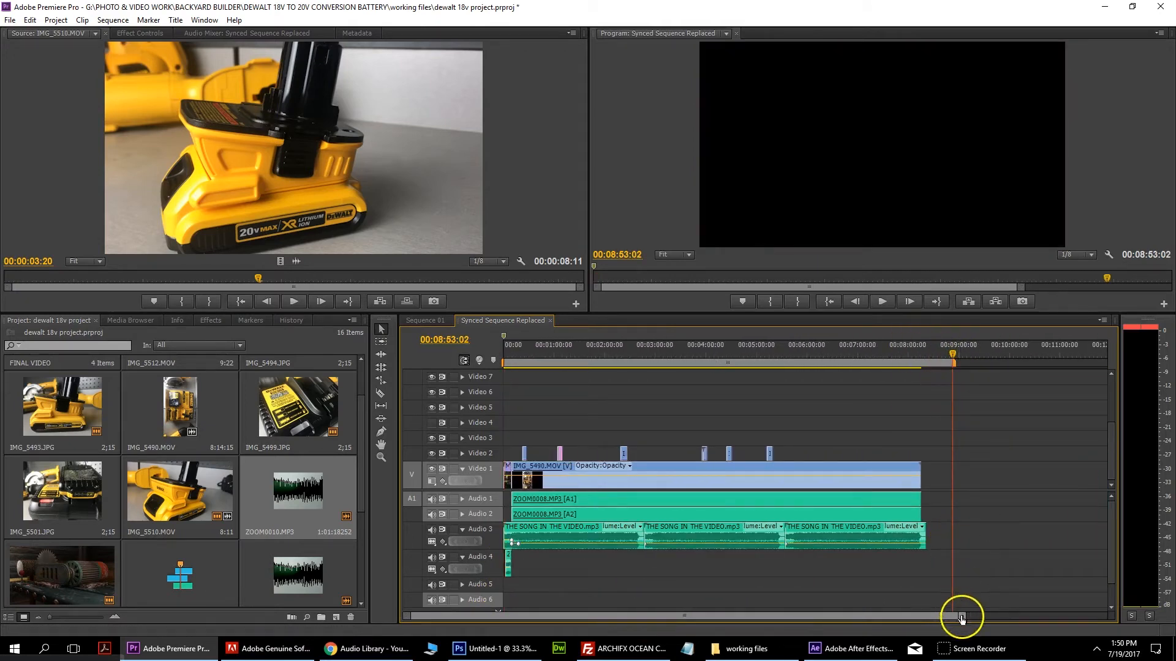
drag(962, 615, 879, 610)
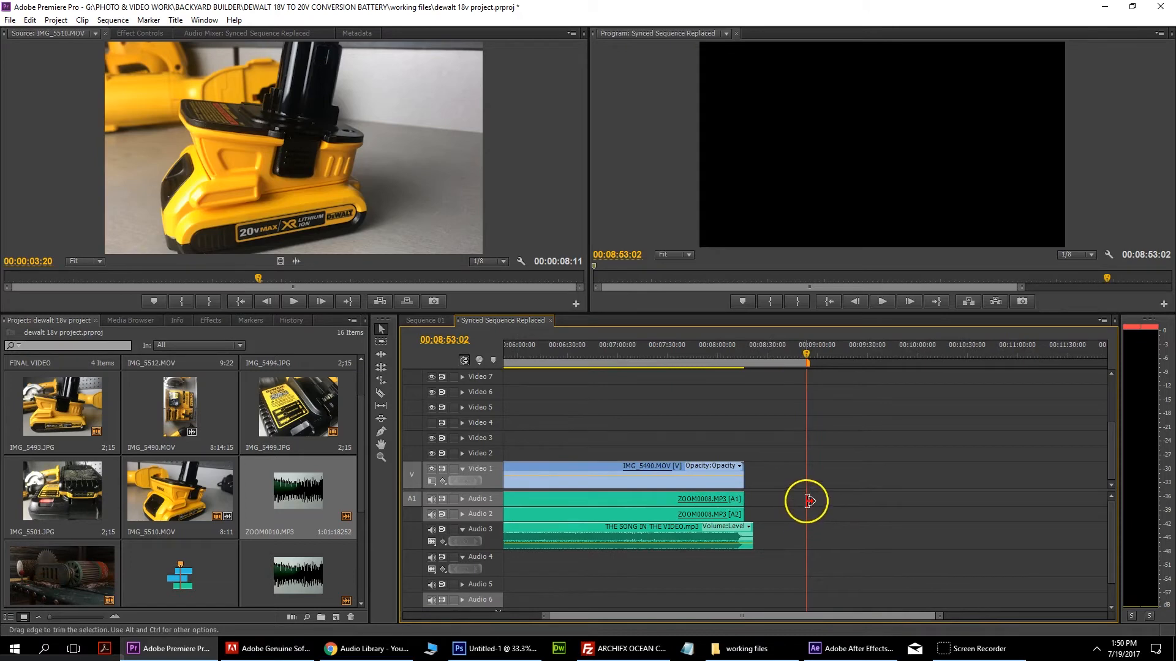
Step: Move the pasted ZOOM0010.MP3 piece from beyond the sequence's end to the very start of Audio 4
drag(803, 501, 526, 576)
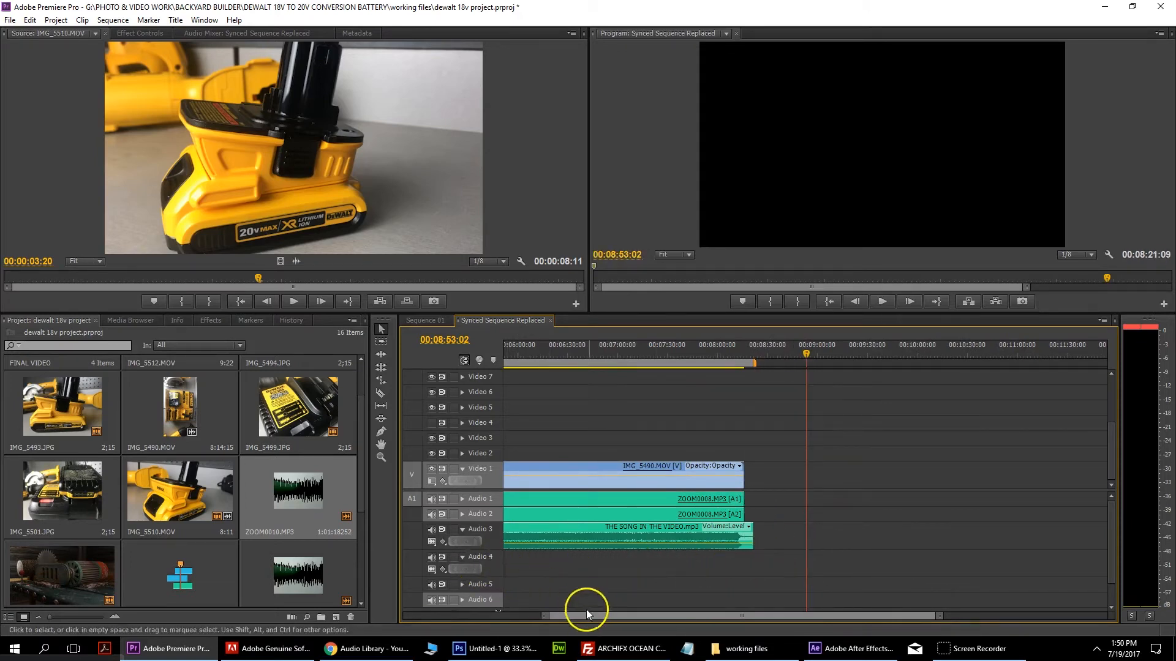
drag(594, 617, 508, 608)
drag(1063, 564, 509, 577)
drag(554, 617, 506, 614)
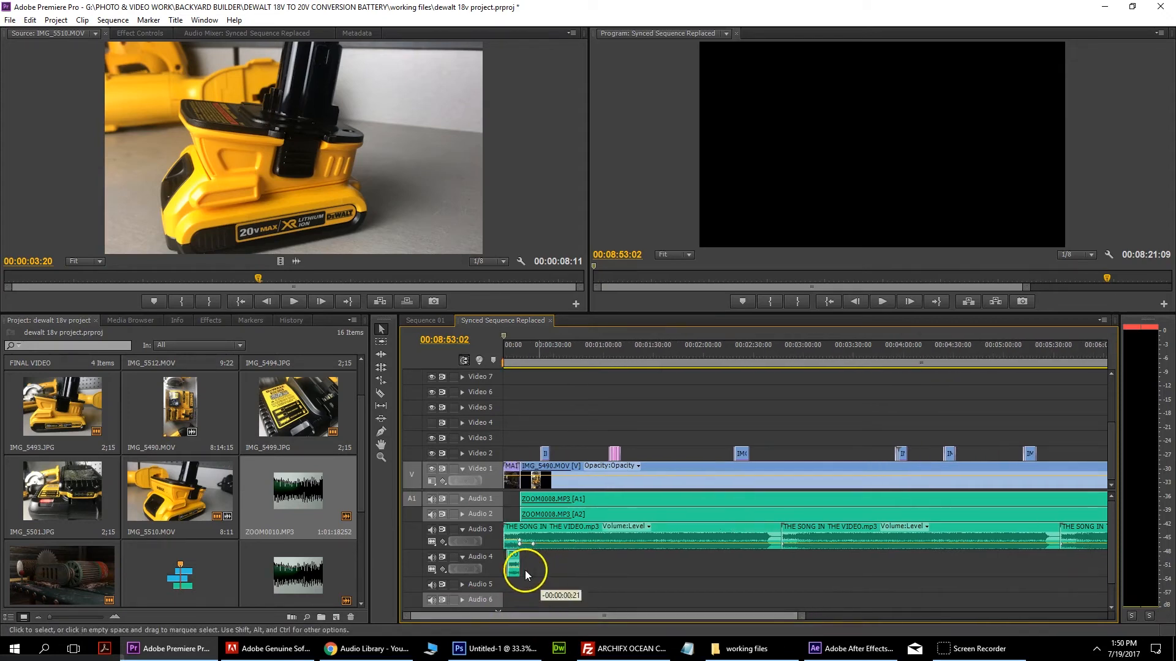
drag(801, 616, 709, 616)
drag(620, 612, 504, 612)
drag(615, 613, 436, 609)
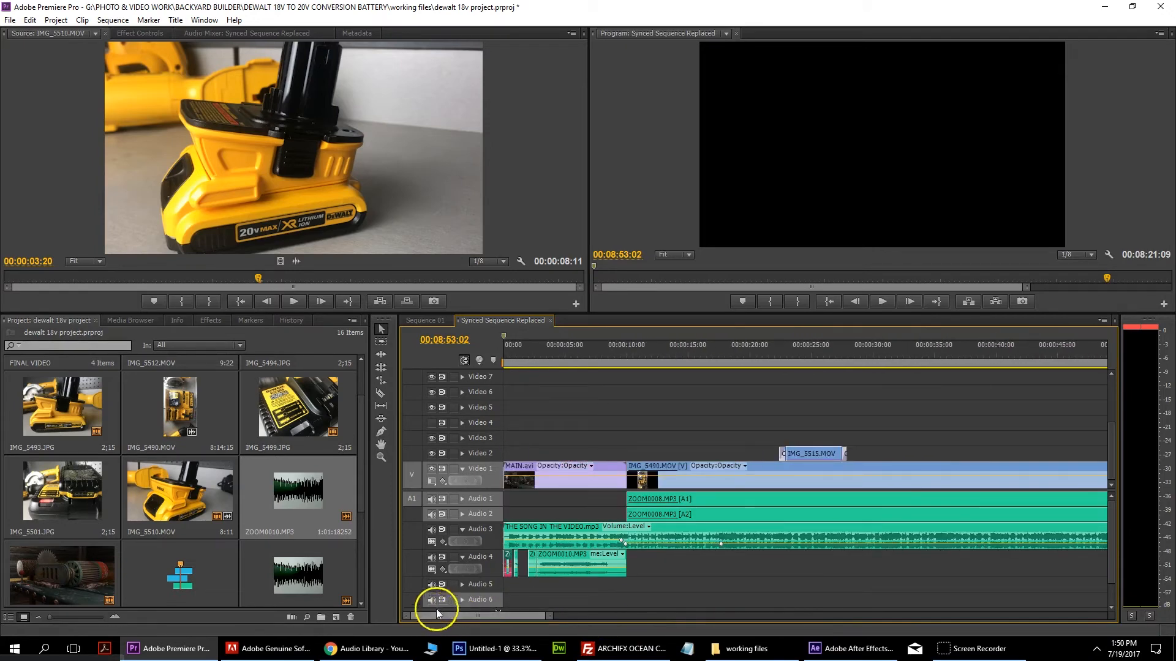
Step: Move the copied piece into the gap between the ZOOM0010.MP3 pieces and extend its beginning to meet the first piece
drag(507, 558, 525, 556)
drag(549, 616, 441, 614)
key(space)
drag(772, 559, 750, 559)
Step: Play the intro from 00:00:00:18 and again from the sequence start to check the rearranged saw sound
click(618, 356)
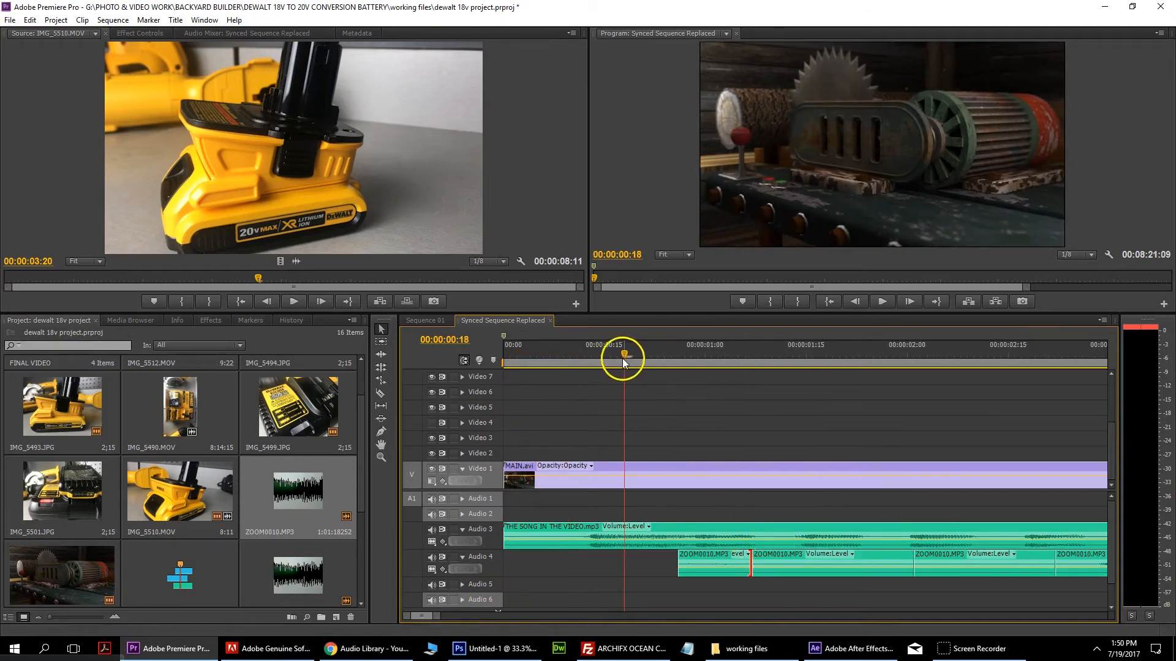
click(878, 299)
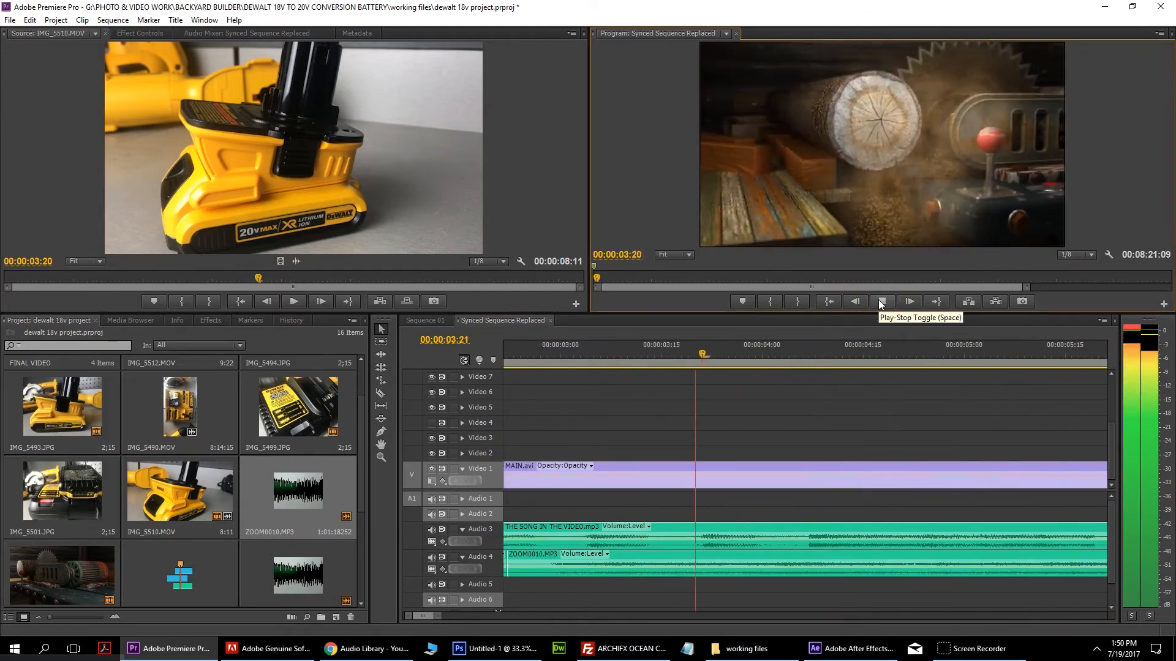
click(881, 302)
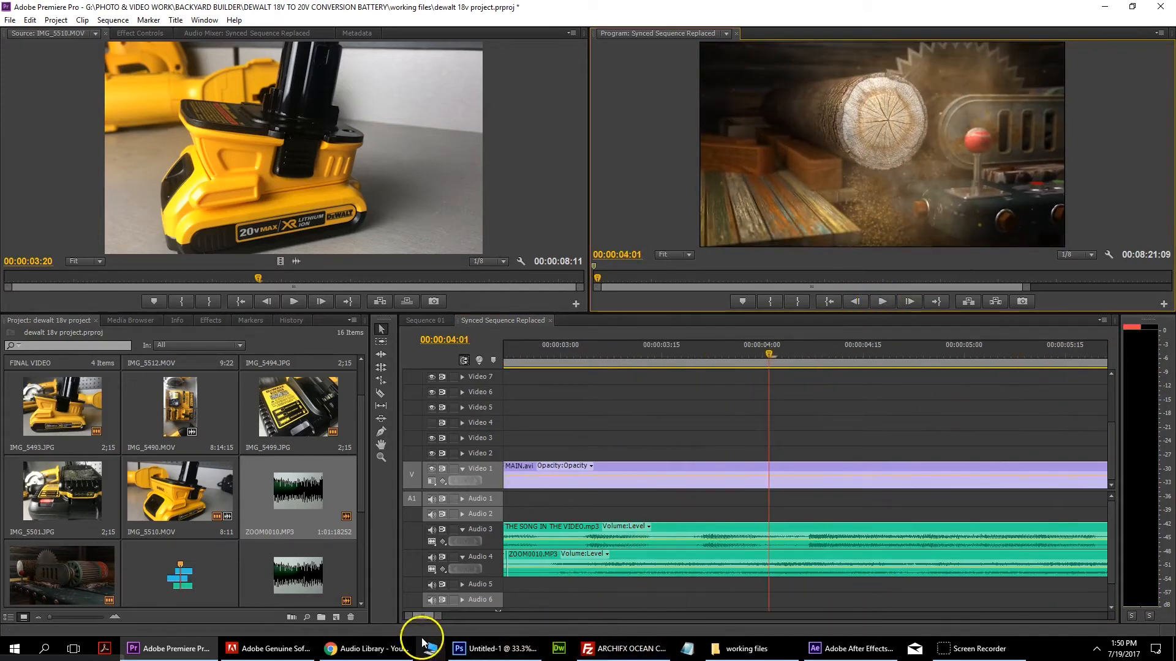
drag(447, 615, 543, 616)
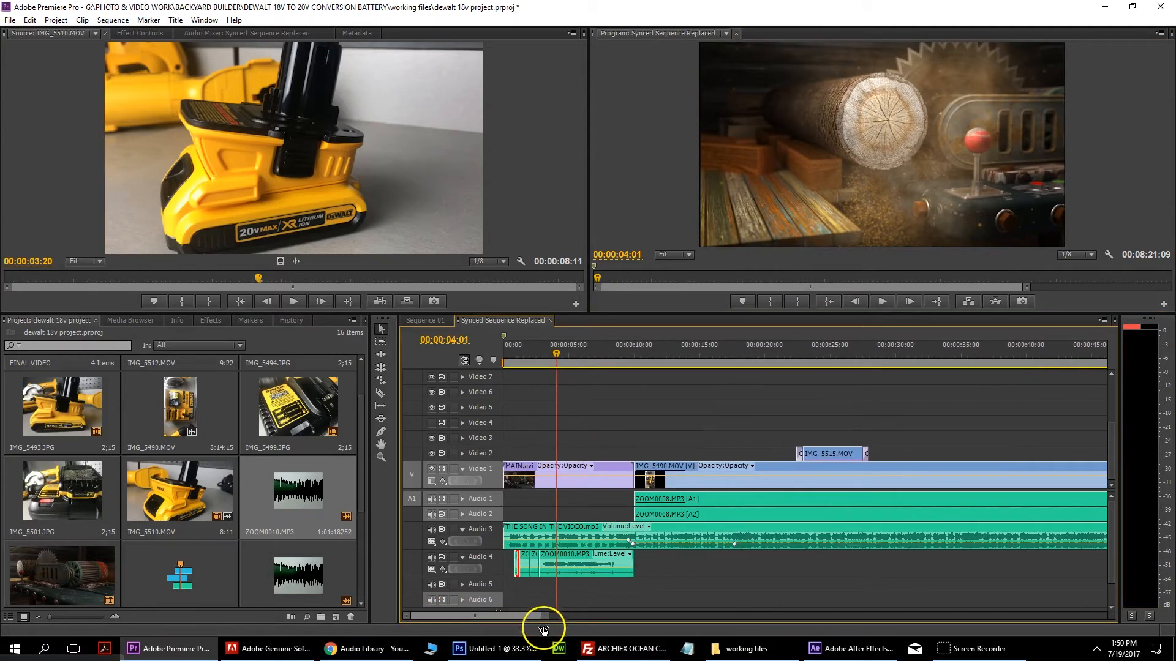
key(Home)
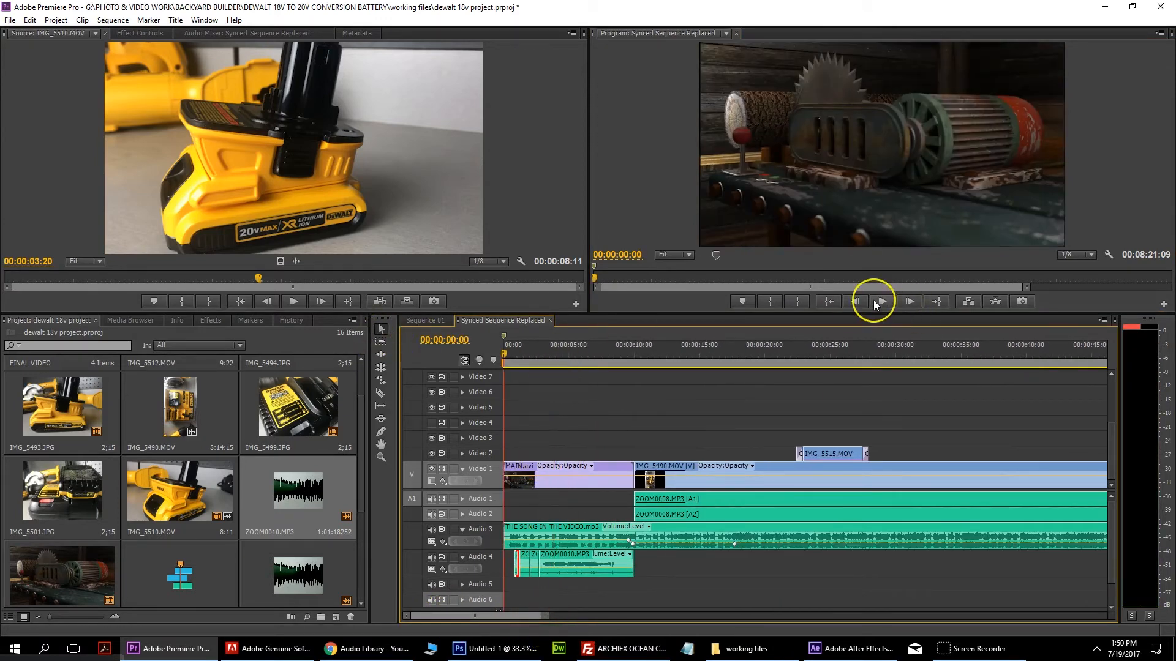
click(881, 302)
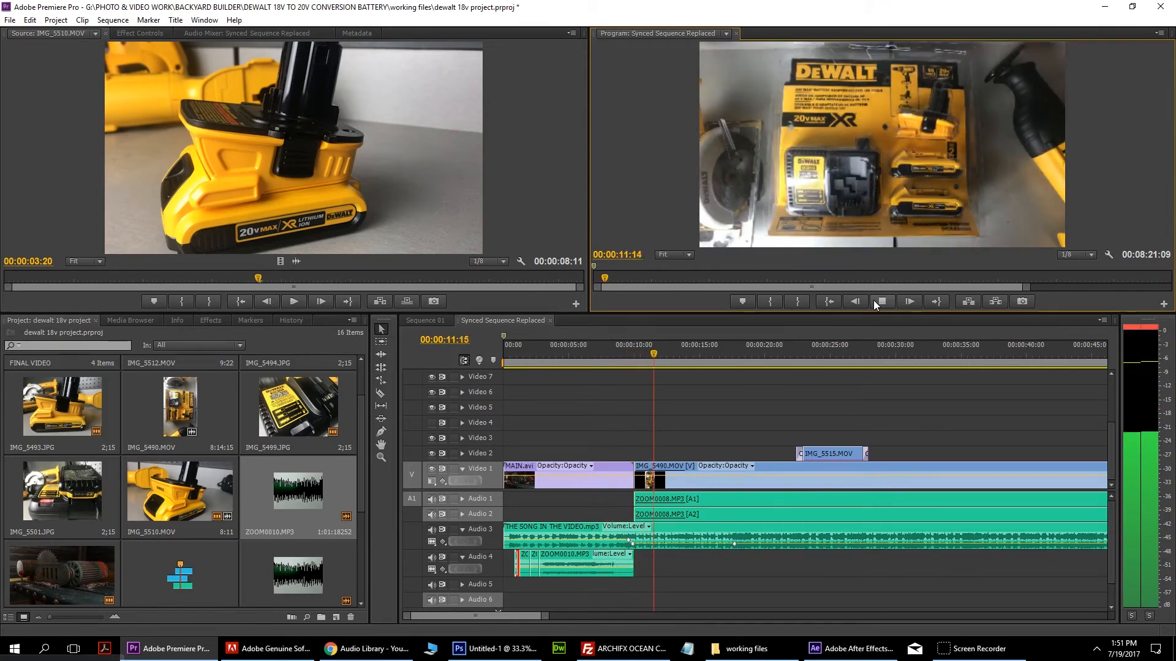
click(873, 300)
Step: Apply the Exponential Fade audio transition to the end of the last ZOOM0010.MP3 clip on Audio 4
click(213, 320)
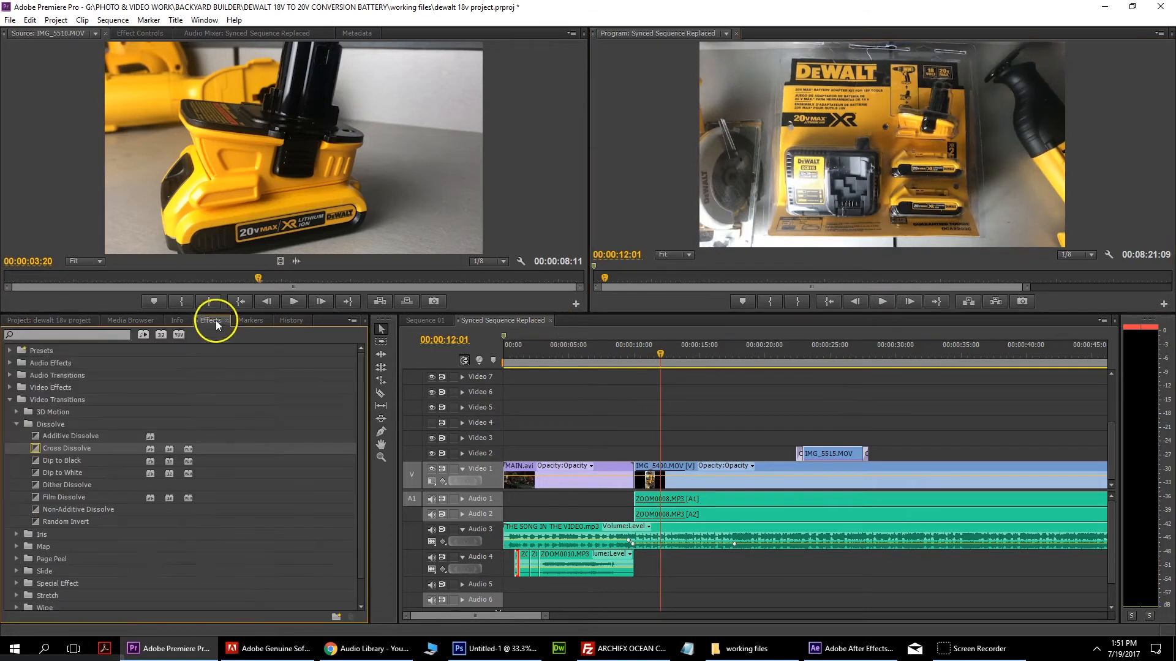
click(9, 401)
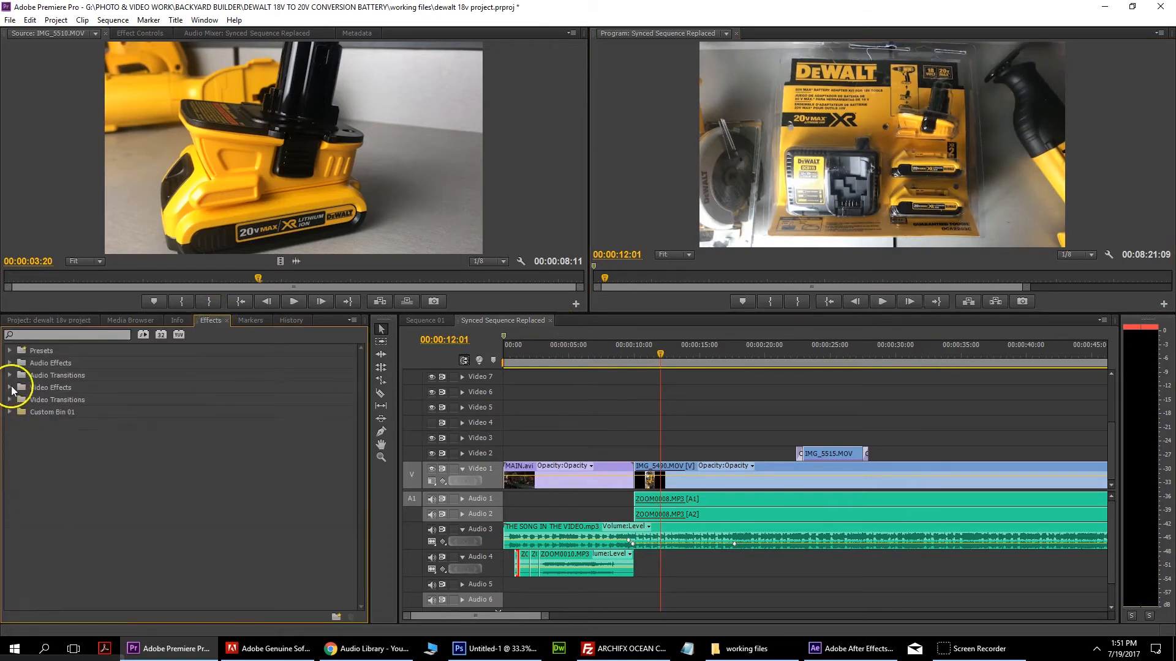
click(10, 376)
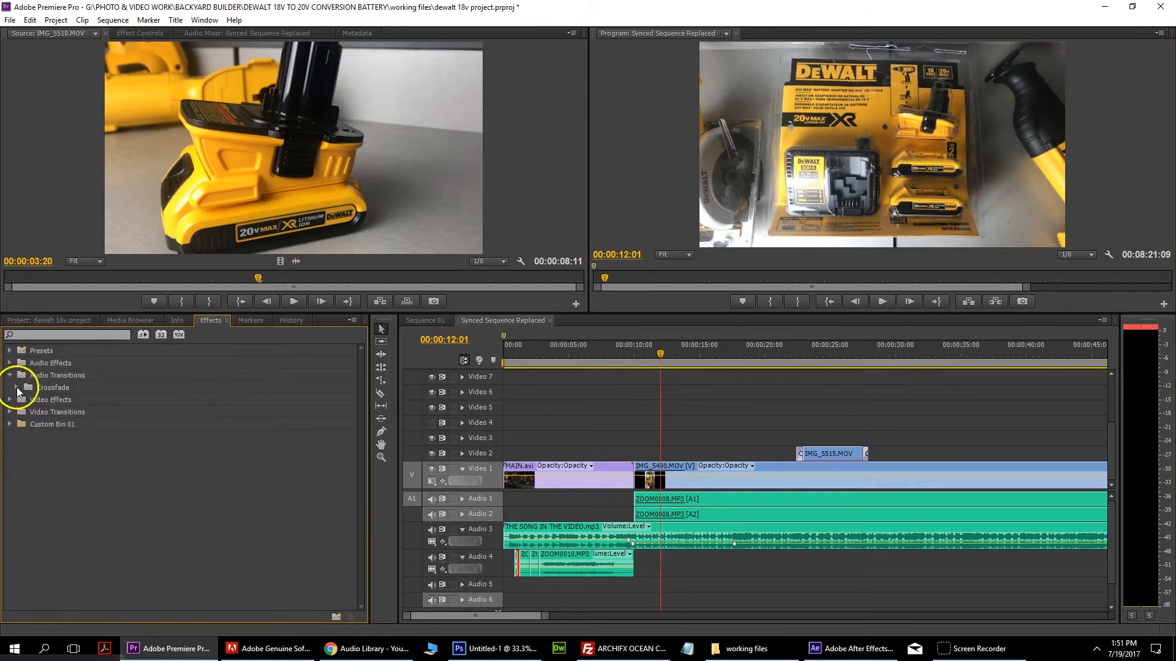
click(16, 388)
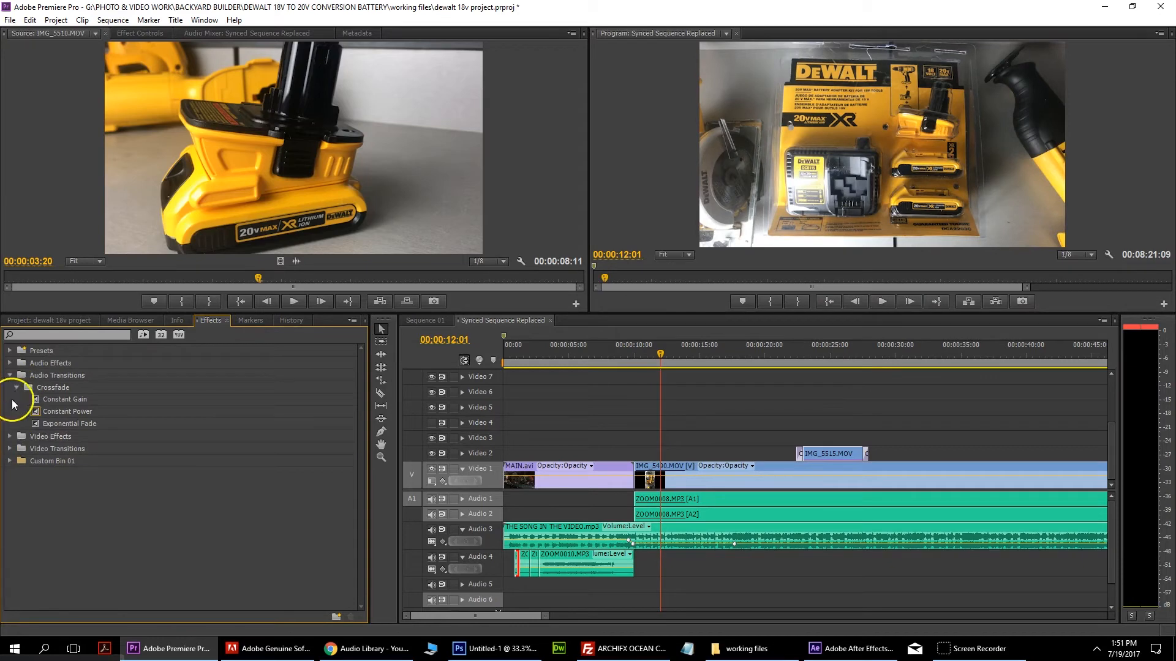
click(46, 425)
drag(174, 437, 634, 567)
drag(661, 357, 632, 362)
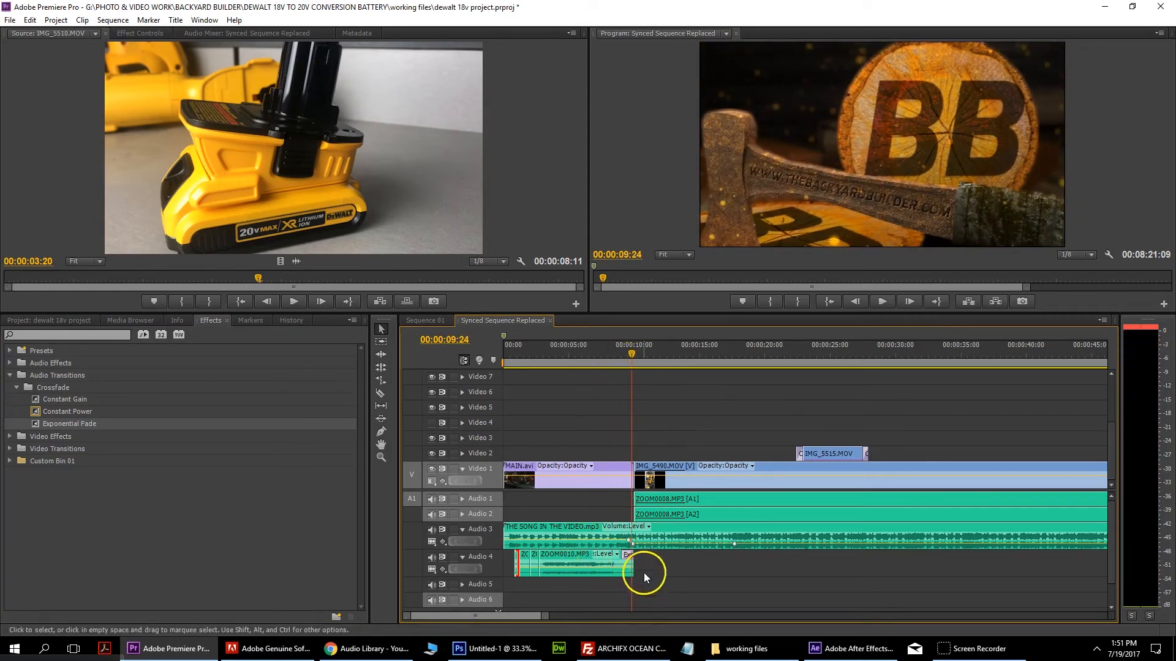
click(634, 353)
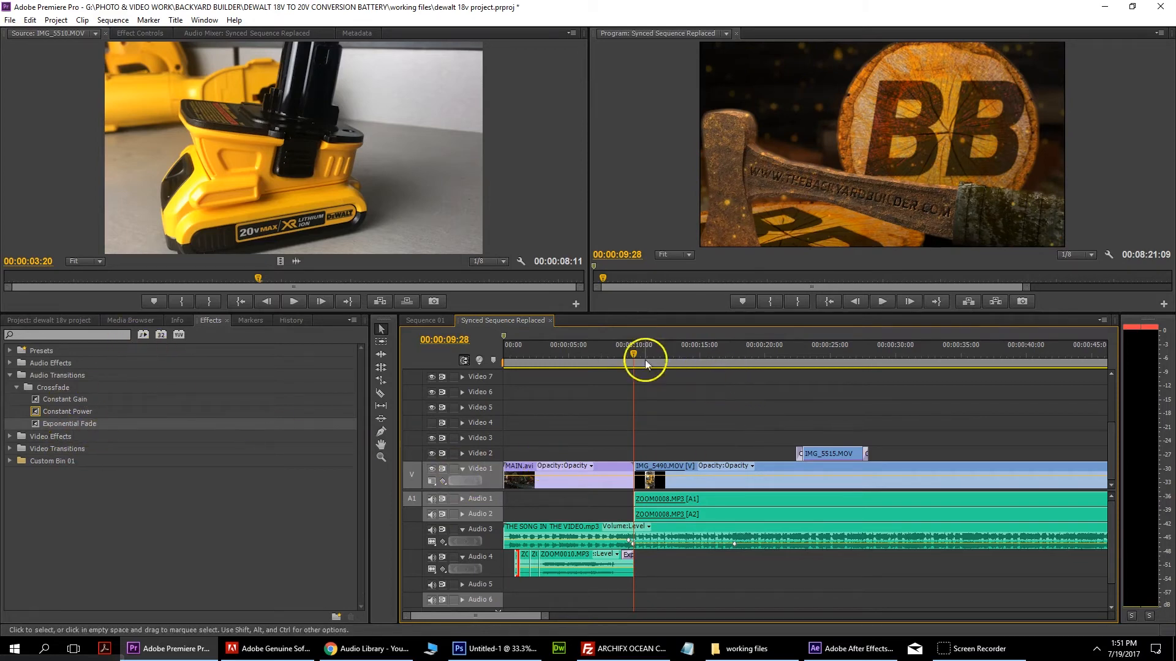
Step: Play the main footage from about 00:05:21:00 and again near 00:06:30:00 to review picture and sound
drag(542, 615, 959, 615)
drag(782, 354, 777, 352)
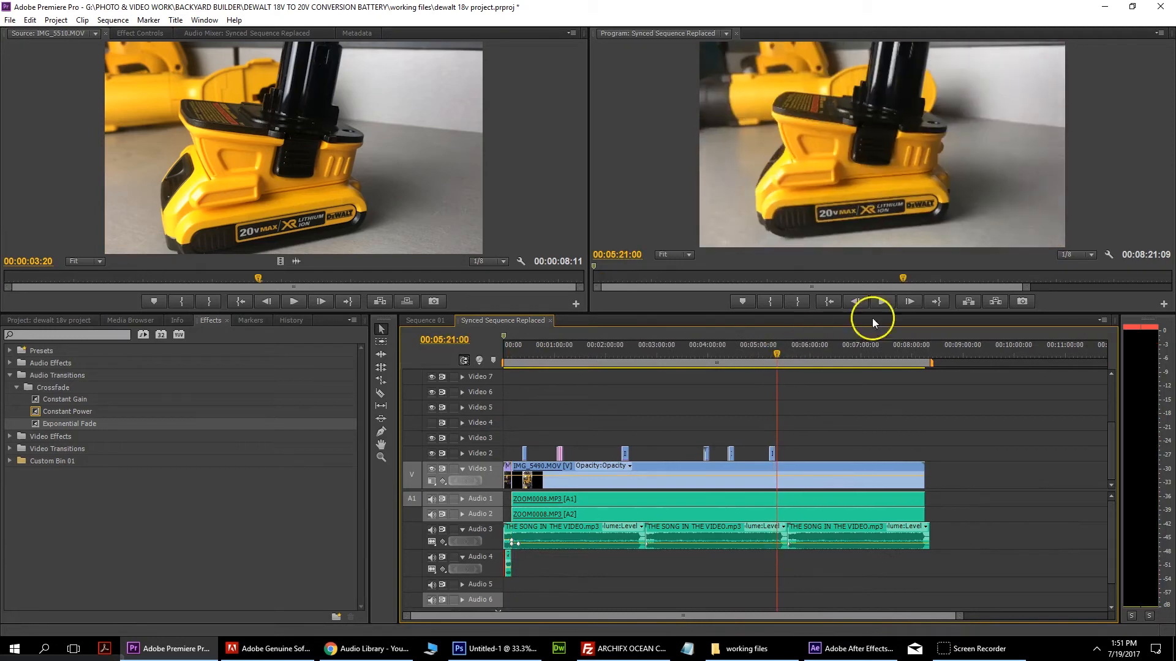
click(883, 302)
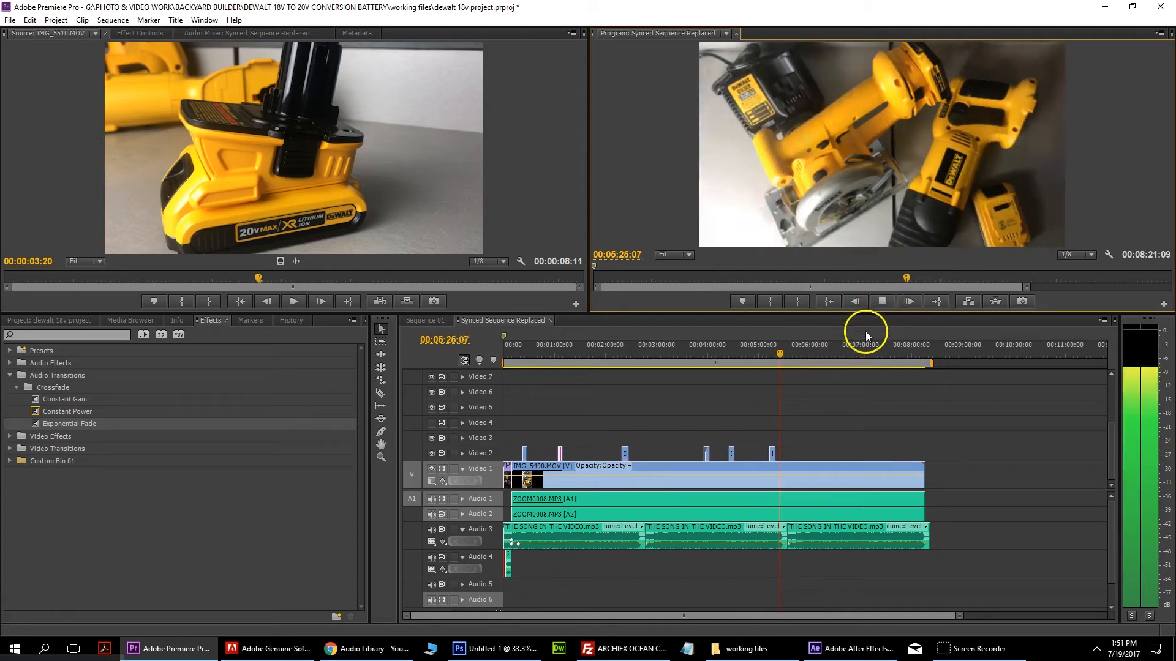
click(804, 352)
click(883, 301)
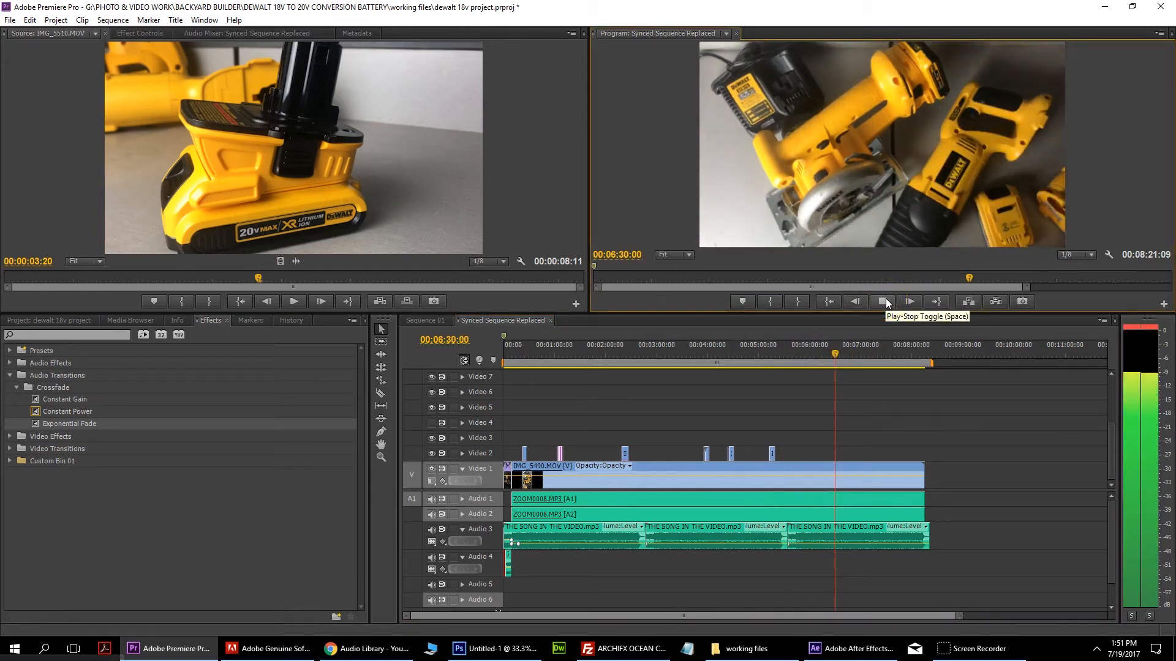
click(884, 300)
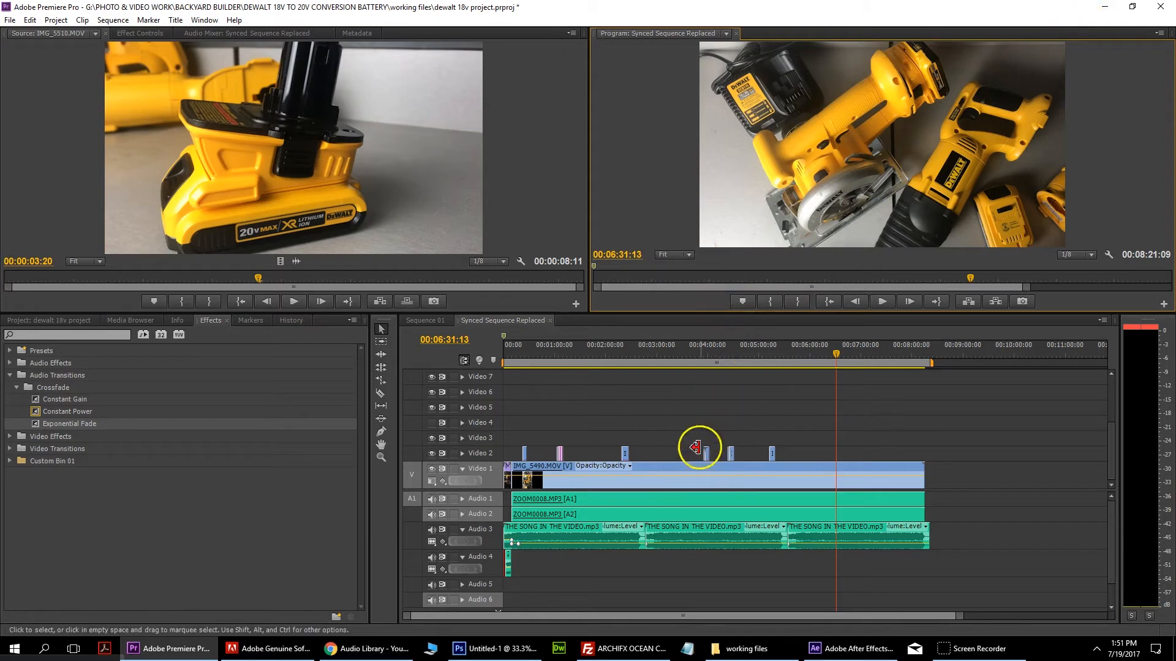
Step: Apply the RGB Curves color correction effect to the IMG_5490.MOV clip on Video 1
click(659, 469)
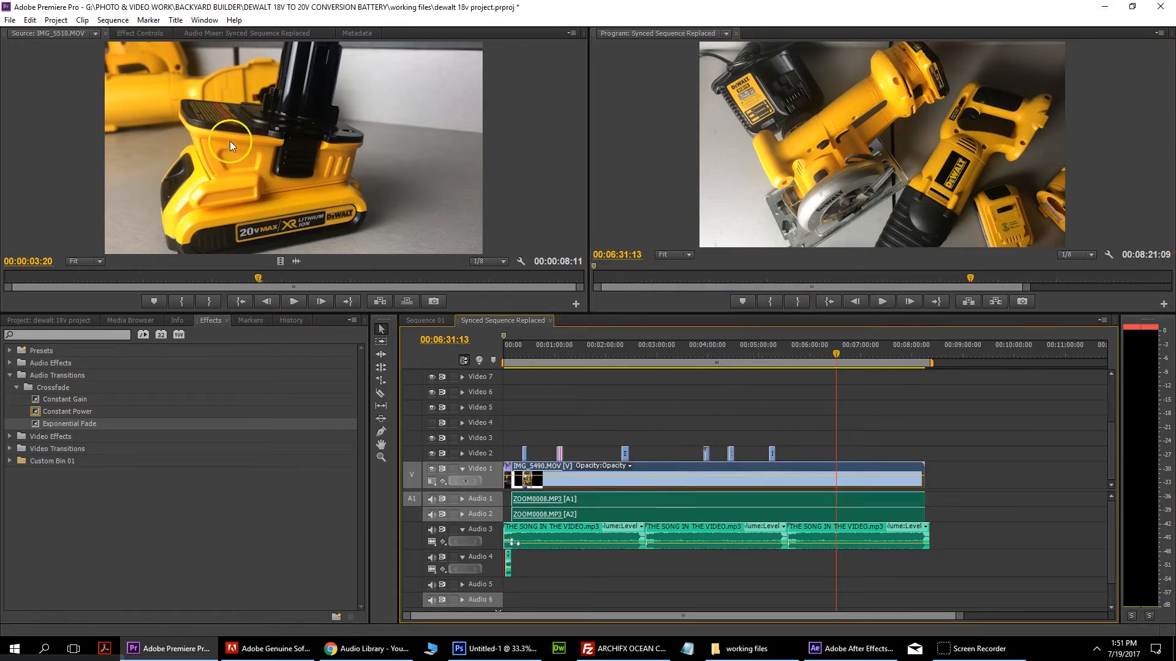
click(70, 321)
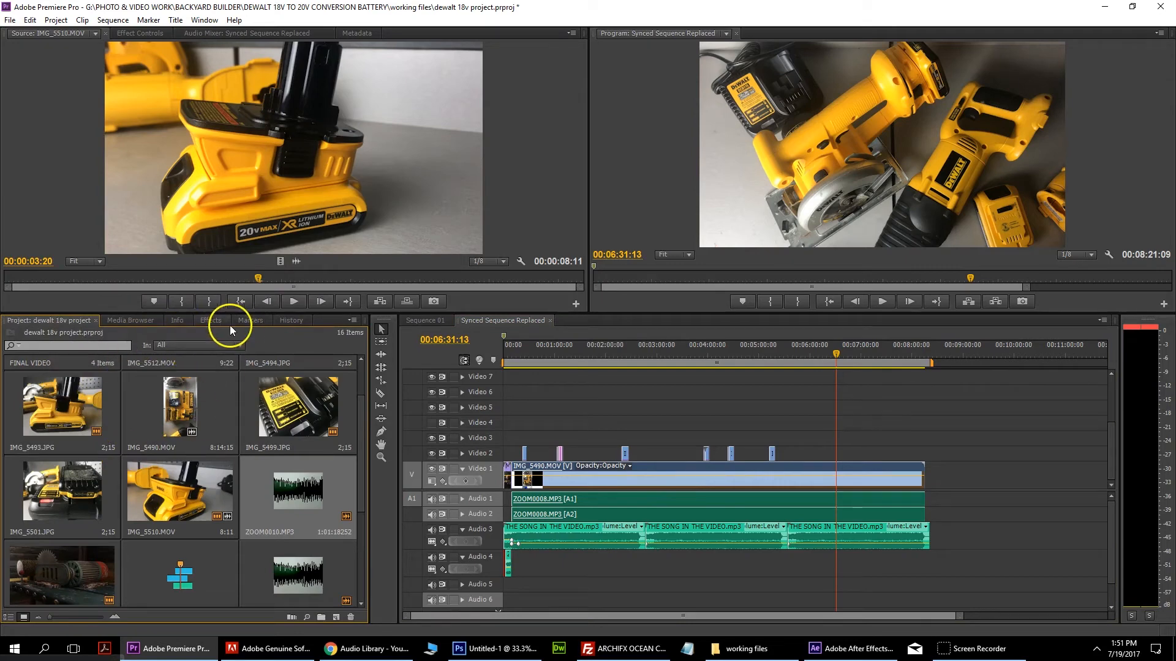
click(210, 321)
click(9, 375)
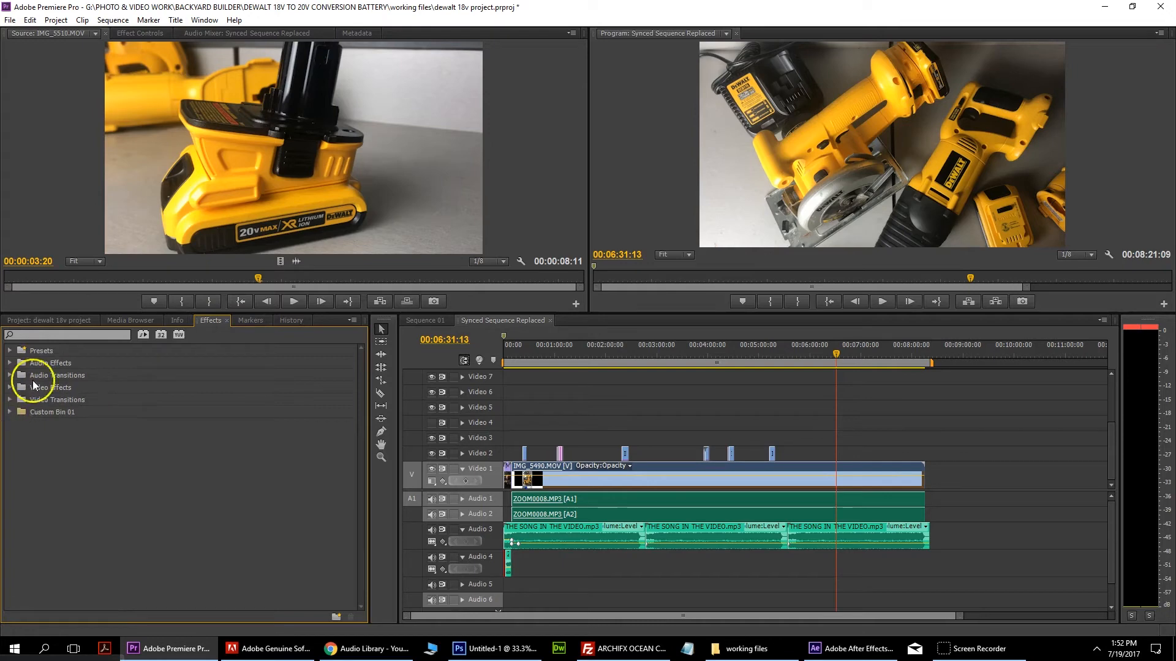
click(10, 389)
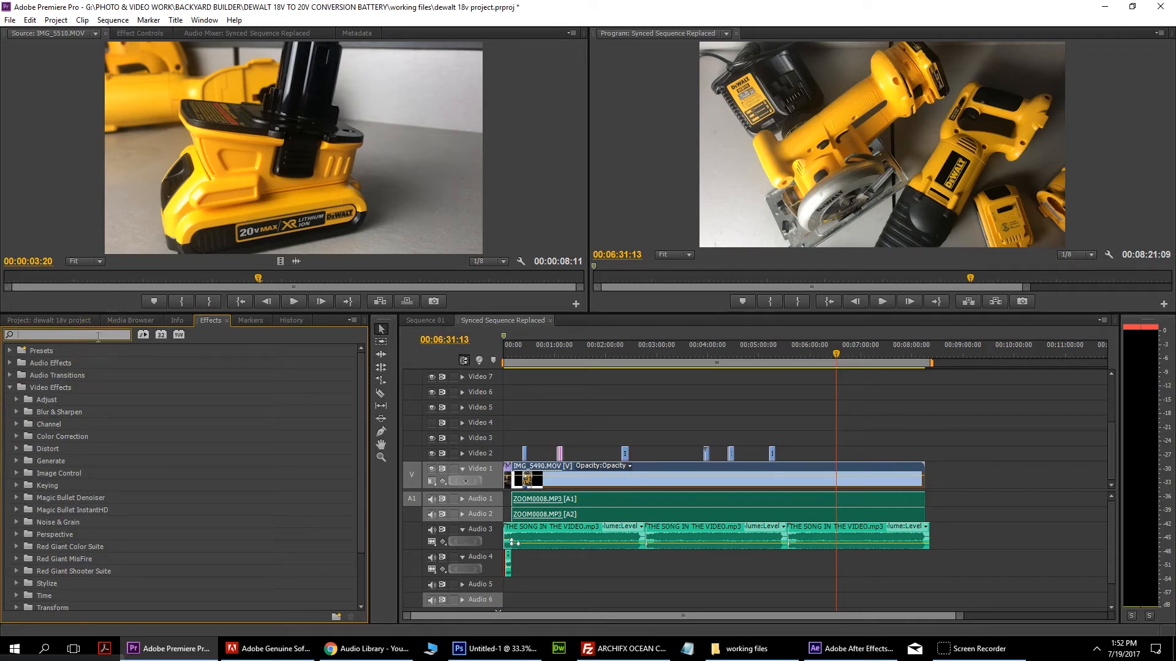
click(16, 437)
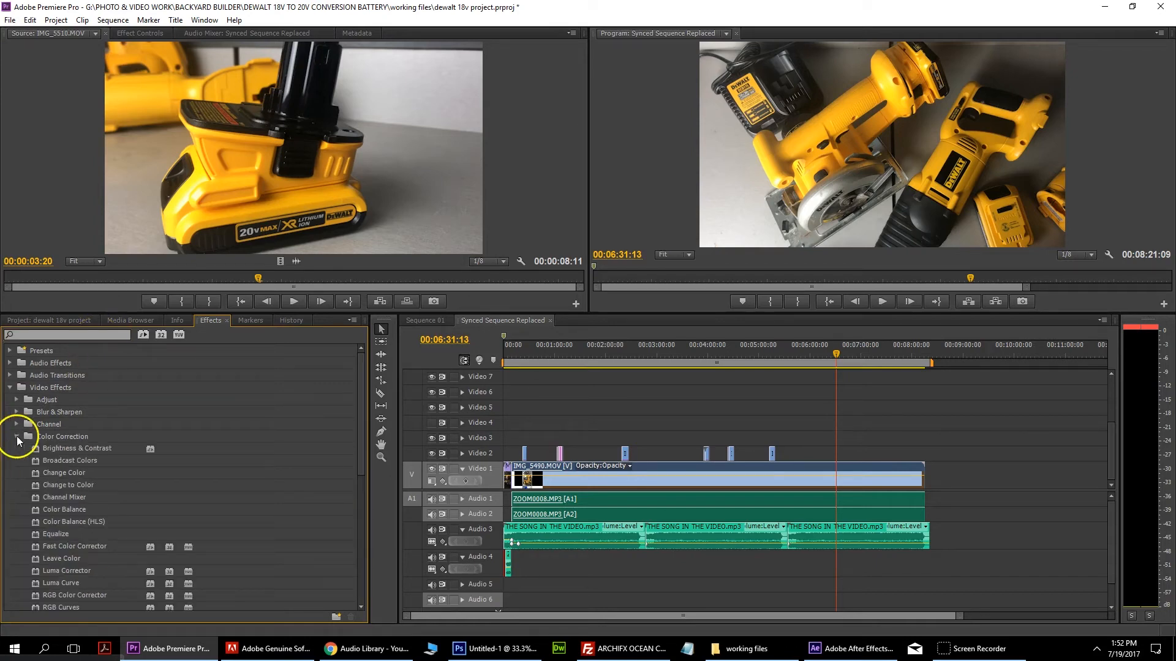
scroll(89, 480, down, 6)
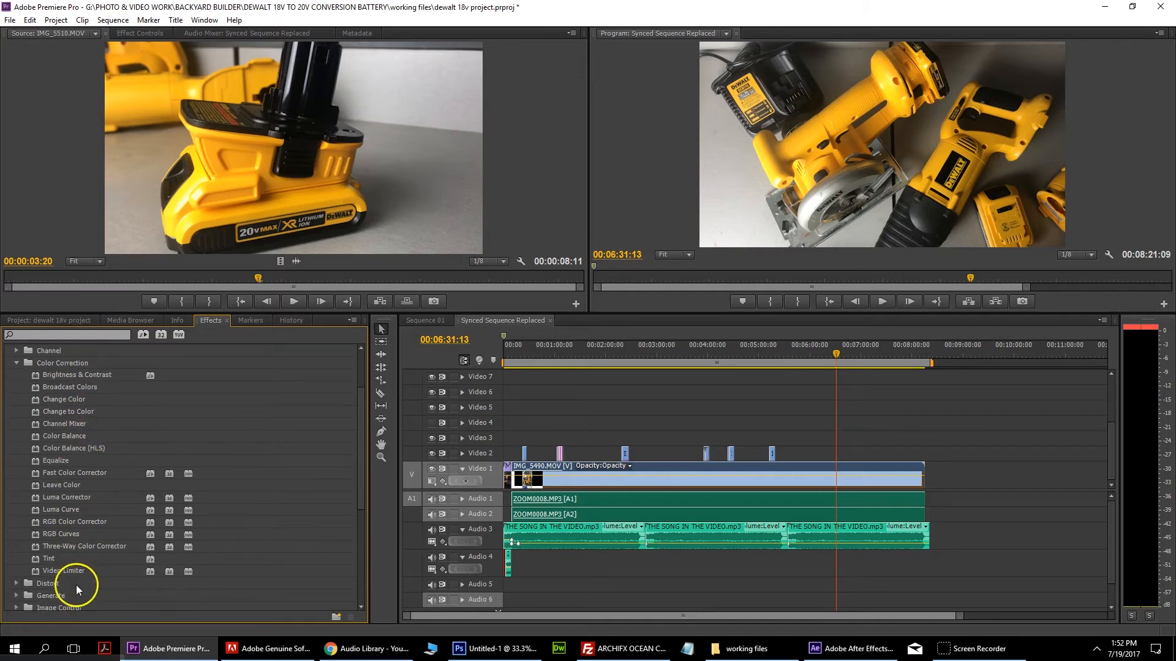
click(35, 550)
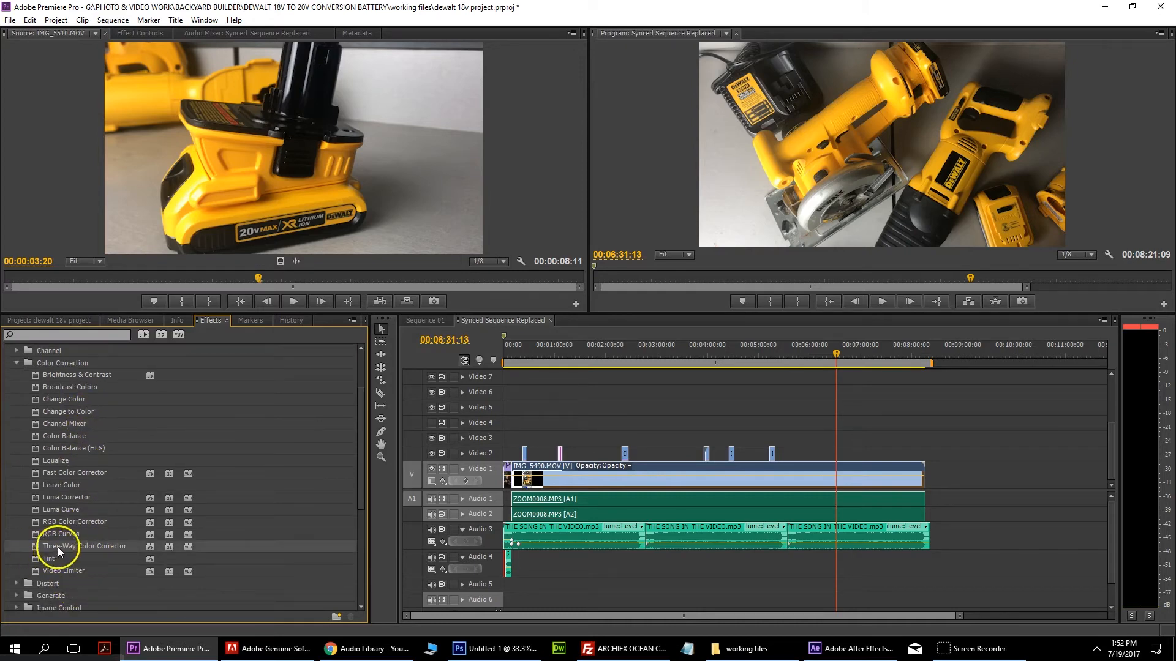
click(68, 533)
drag(50, 535, 636, 472)
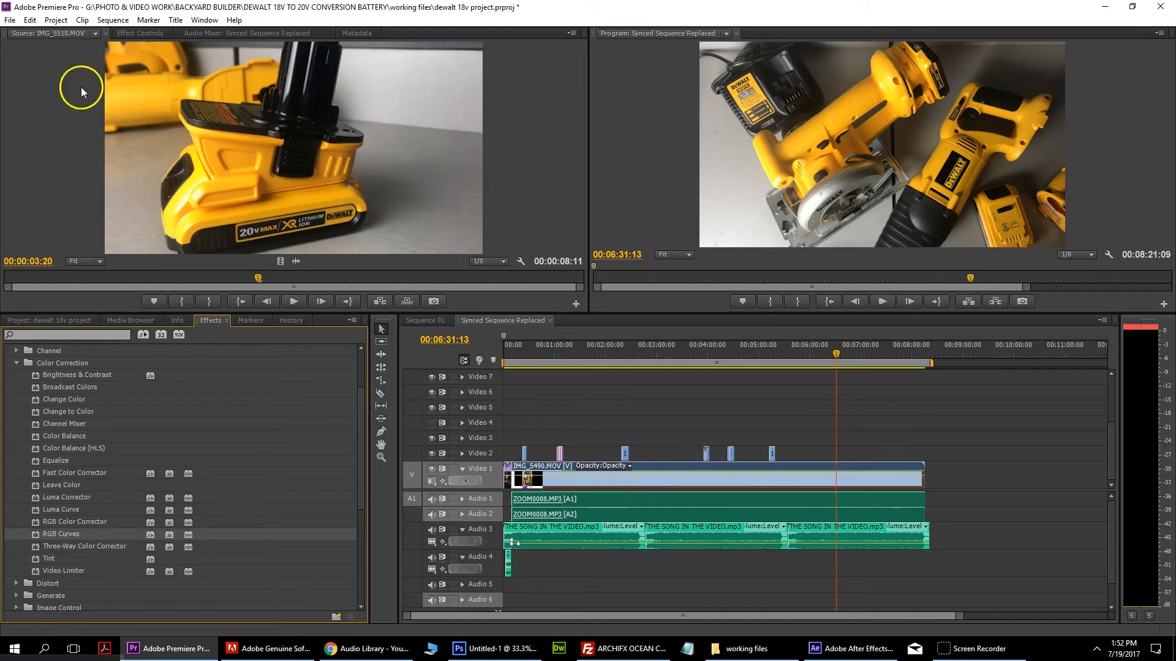
Step: Show the RGB Curves settings of the IMG_5490.MOV clip and enlarge the area holding the curve graphs
click(136, 34)
scroll(411, 183, down, 5)
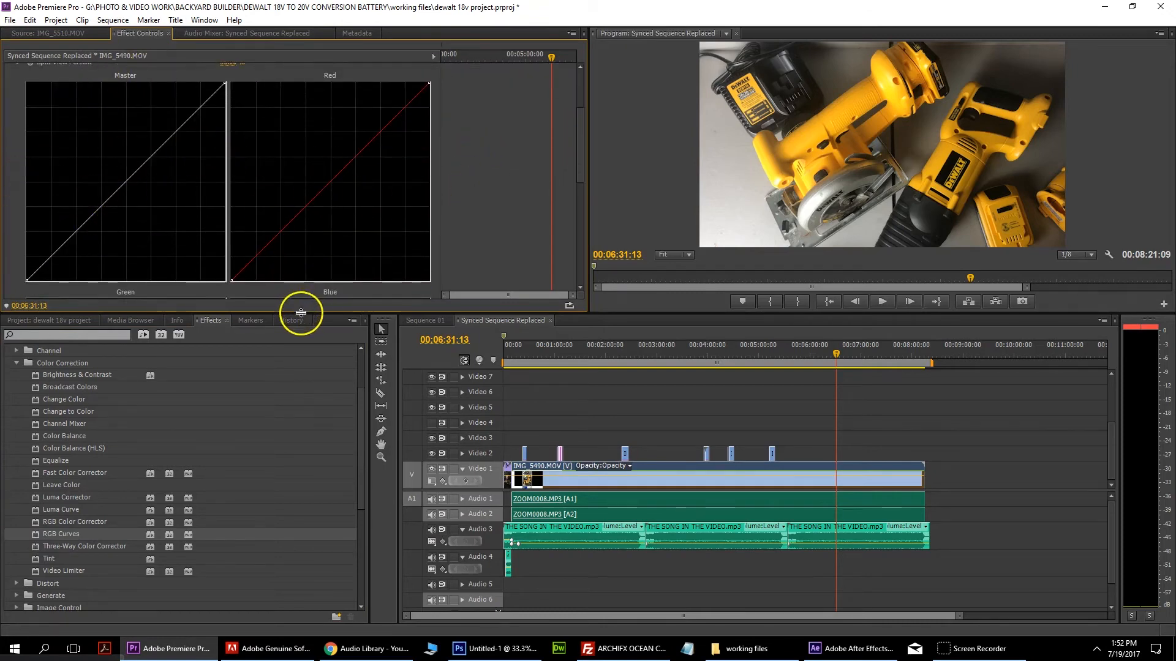
drag(301, 313, 311, 413)
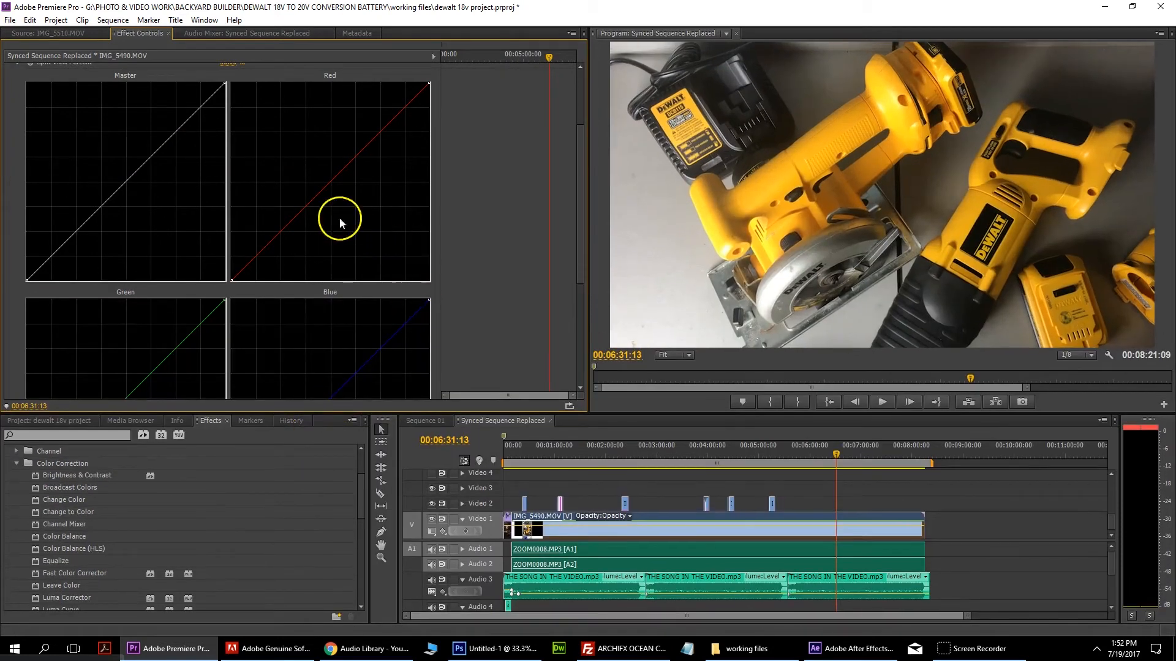
Step: Try bending the Red curve upward at a highlight point and a shadow point, and undo both changes
drag(374, 143, 383, 115)
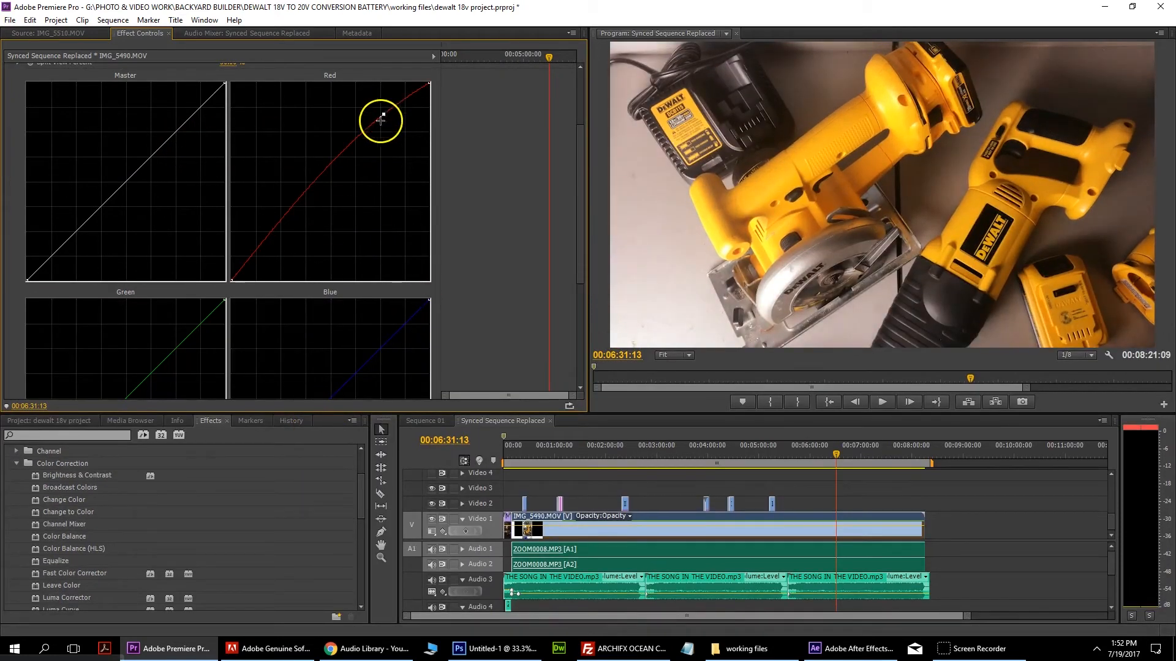
drag(321, 175, 266, 166)
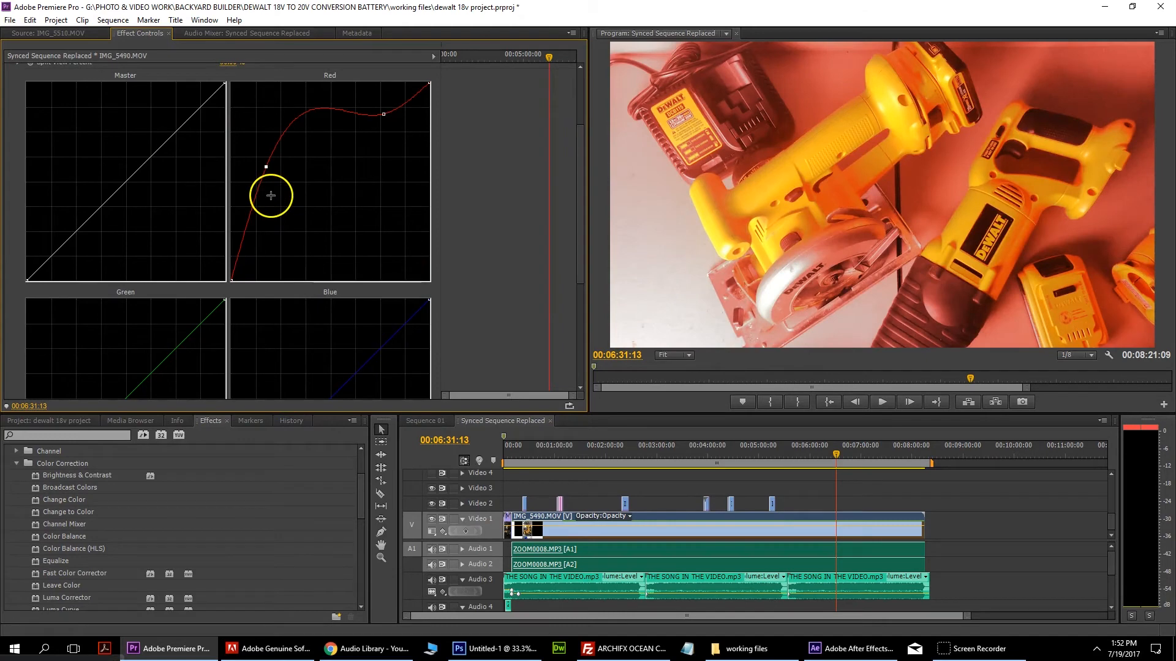
key(ctrl+z)
key(ctrl+z)
drag(376, 357, 337, 323)
drag(159, 363, 223, 342)
Step: Shape the Master curve into an S with a lowered shadow point, a slightly raised midtone point and a raised highlight point
drag(51, 260, 49, 260)
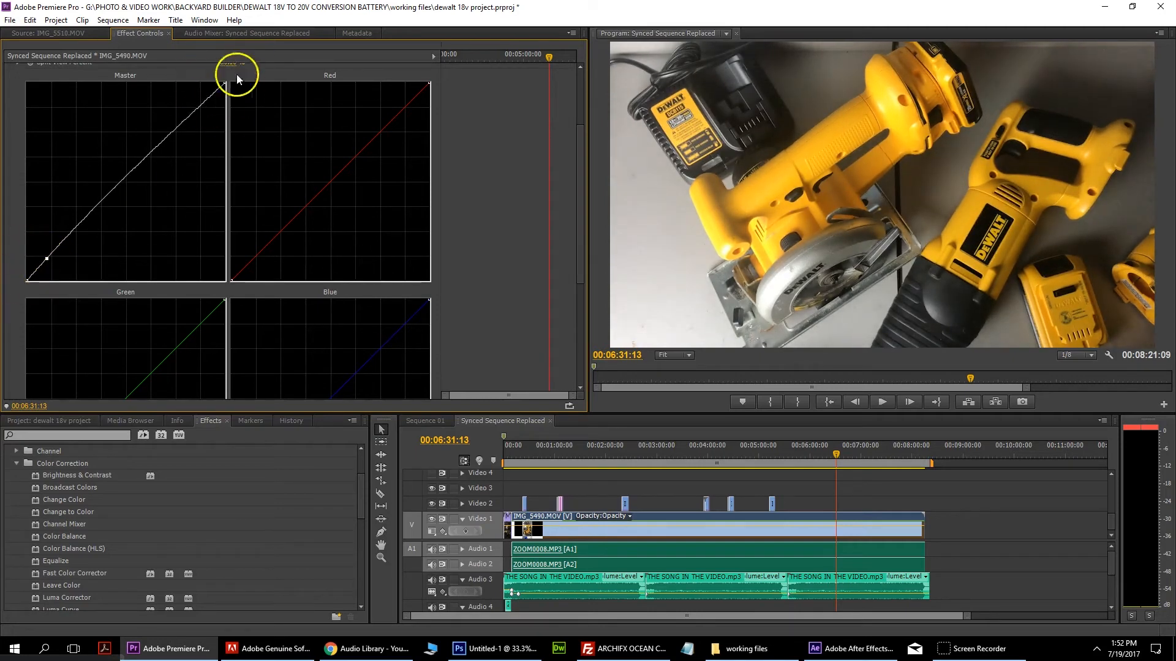
drag(45, 261, 55, 259)
click(120, 192)
drag(121, 192, 119, 184)
click(153, 157)
drag(181, 123, 191, 94)
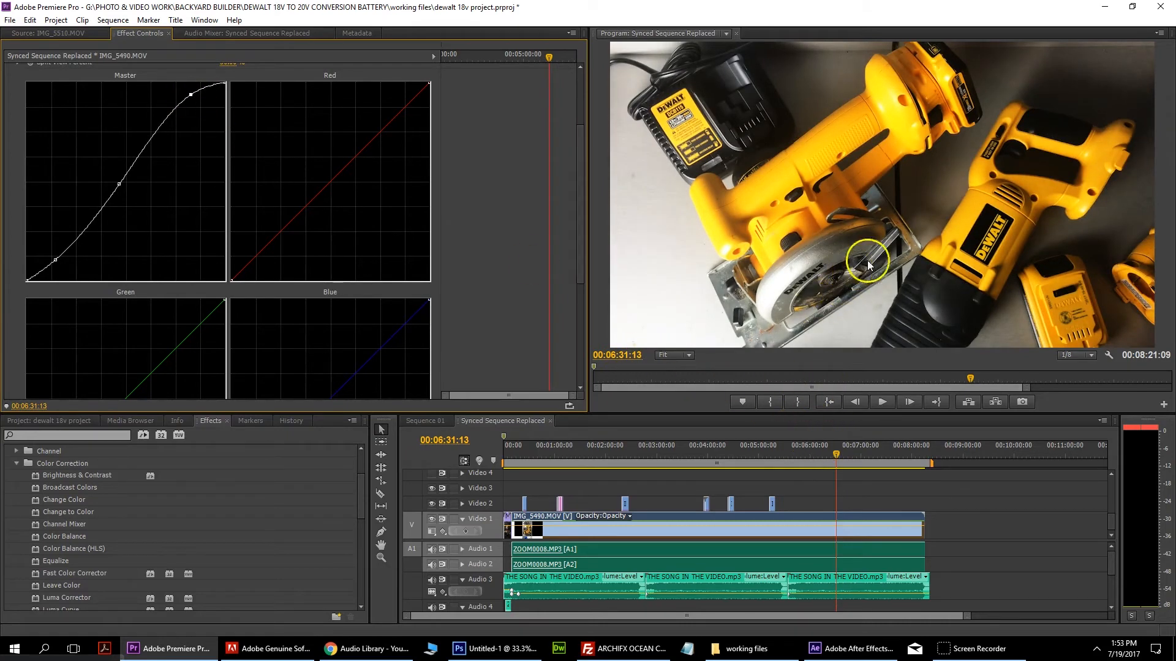
Step: Play the graded footage from about 00:05:52:00 and again near 00:01:43:00 to check the contrast
click(802, 458)
click(880, 402)
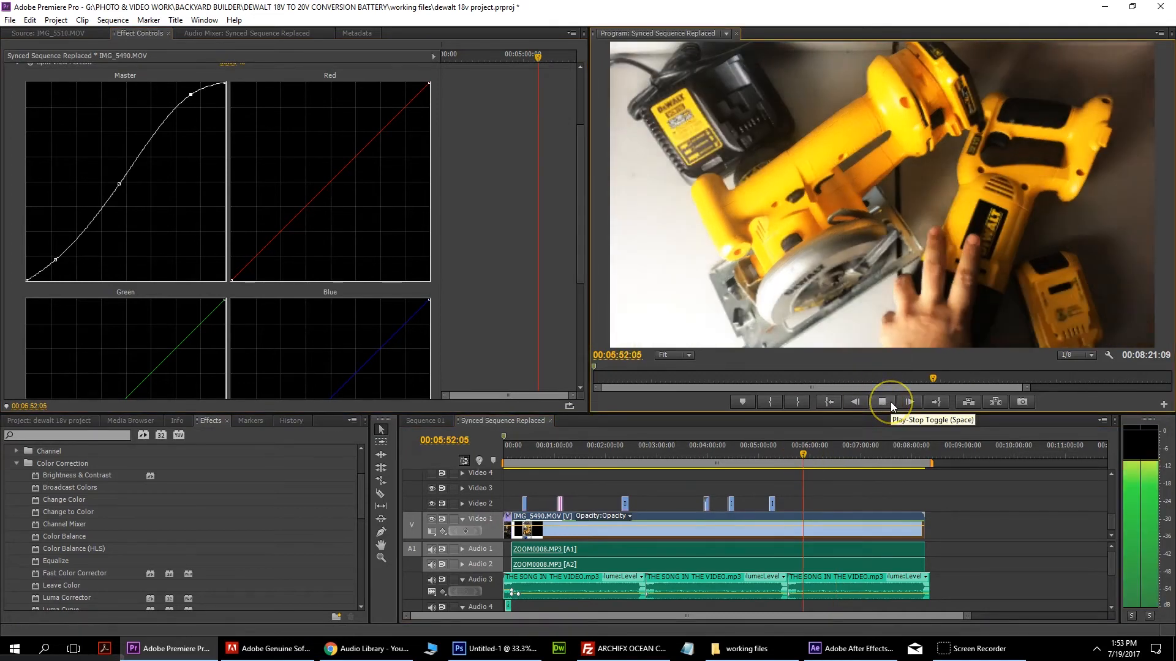
click(881, 403)
click(592, 455)
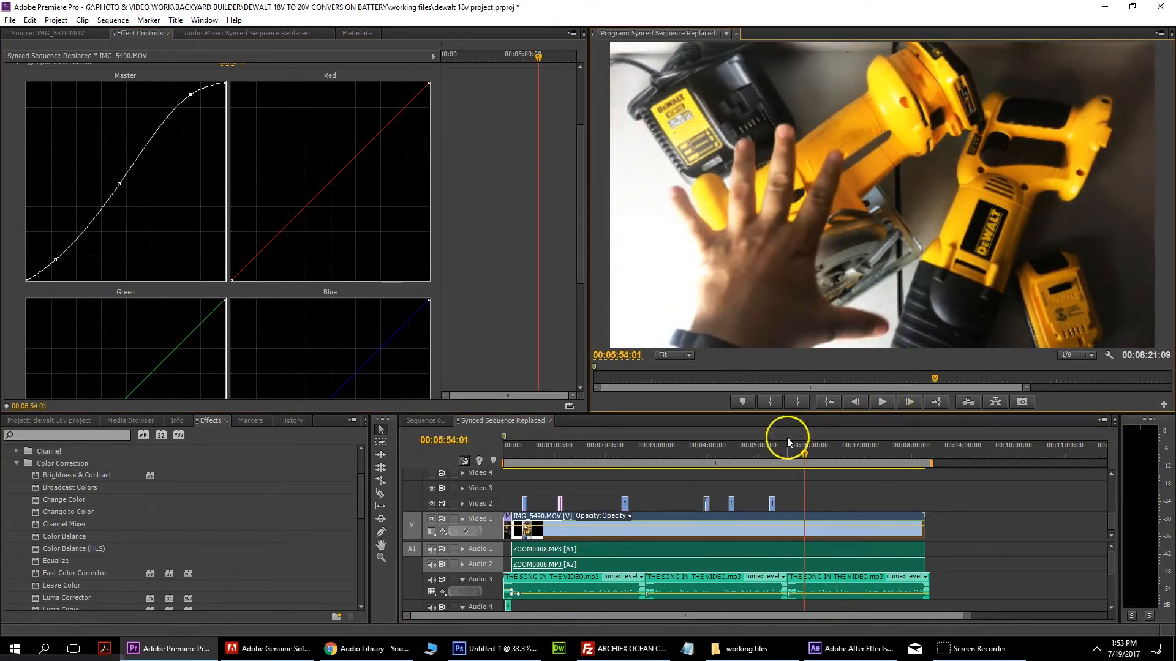
click(883, 403)
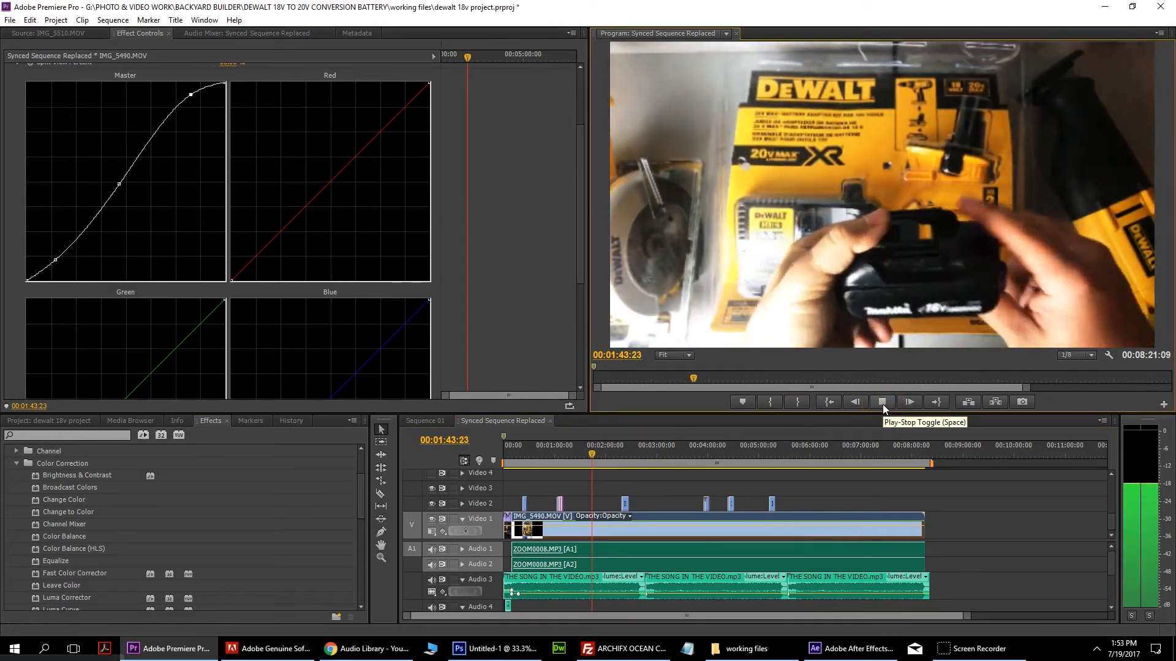
click(883, 404)
Step: Set the program playback resolution to Full and play the footage from 00:01:44:23 to judge its quality
click(1069, 356)
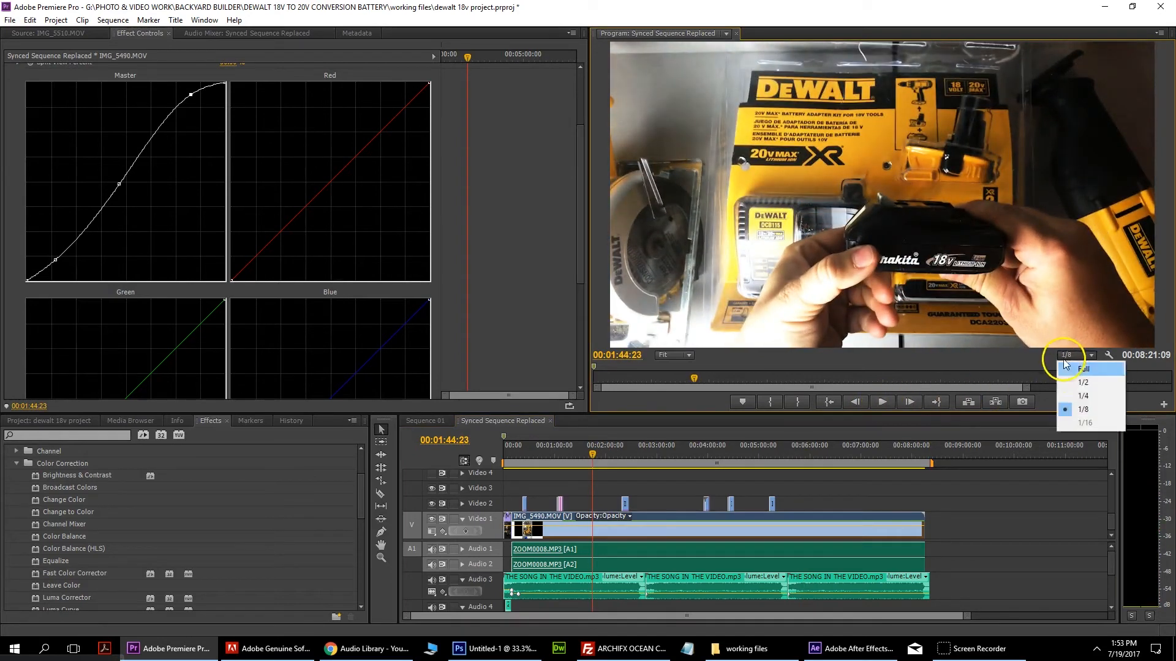
click(1078, 367)
click(883, 403)
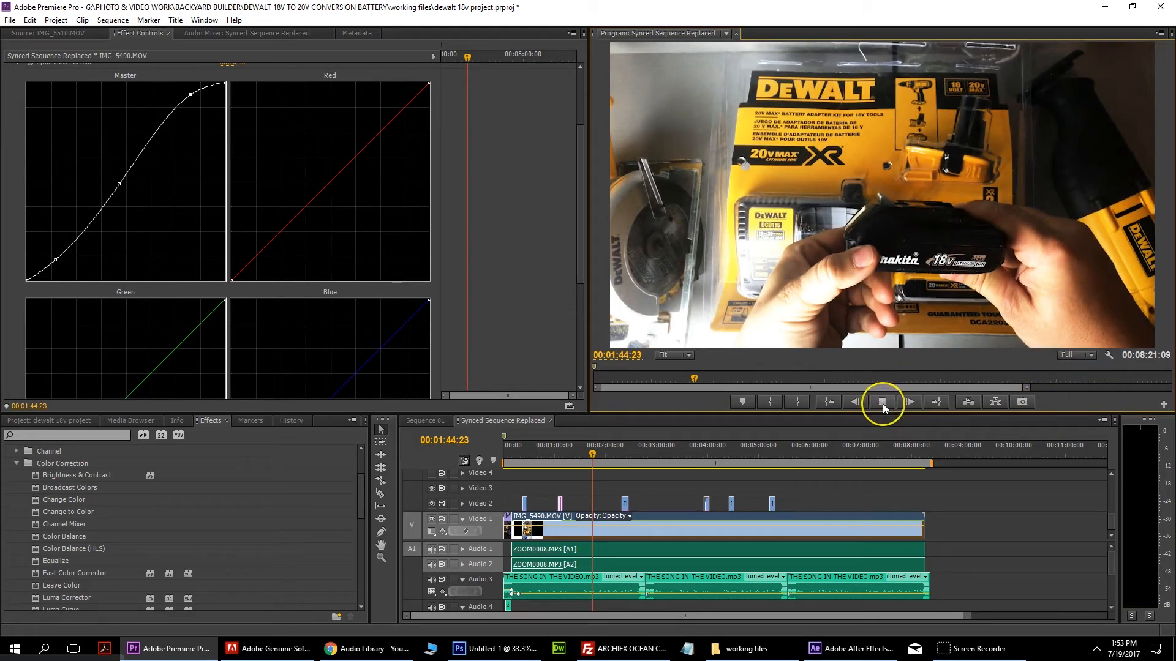
click(874, 395)
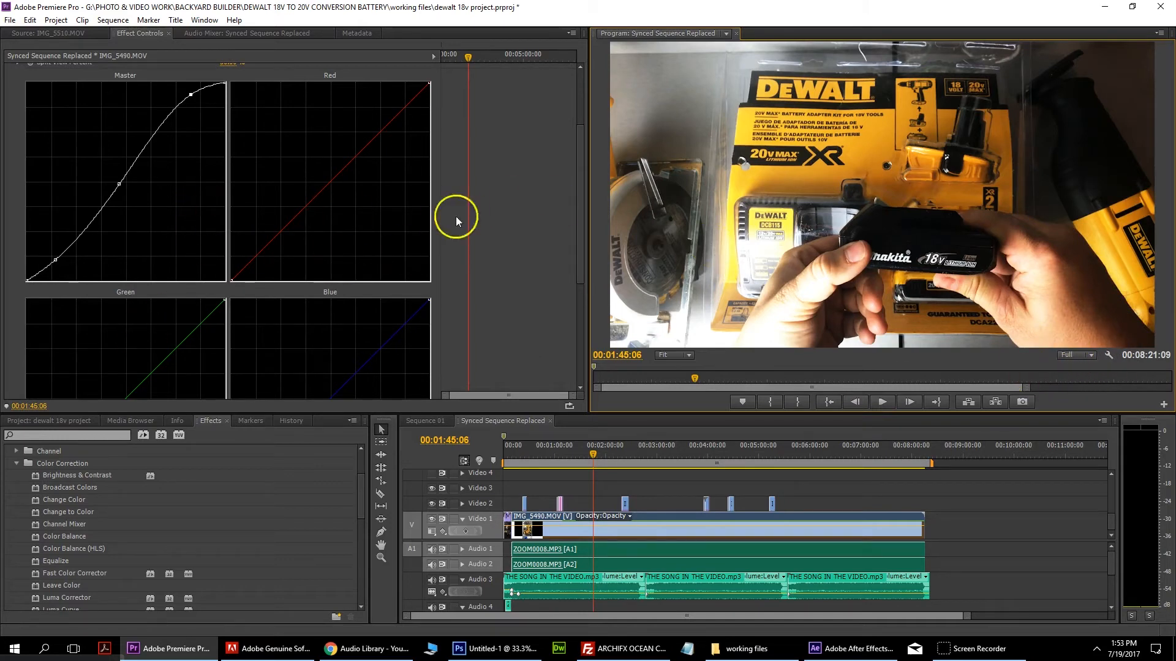
click(1086, 357)
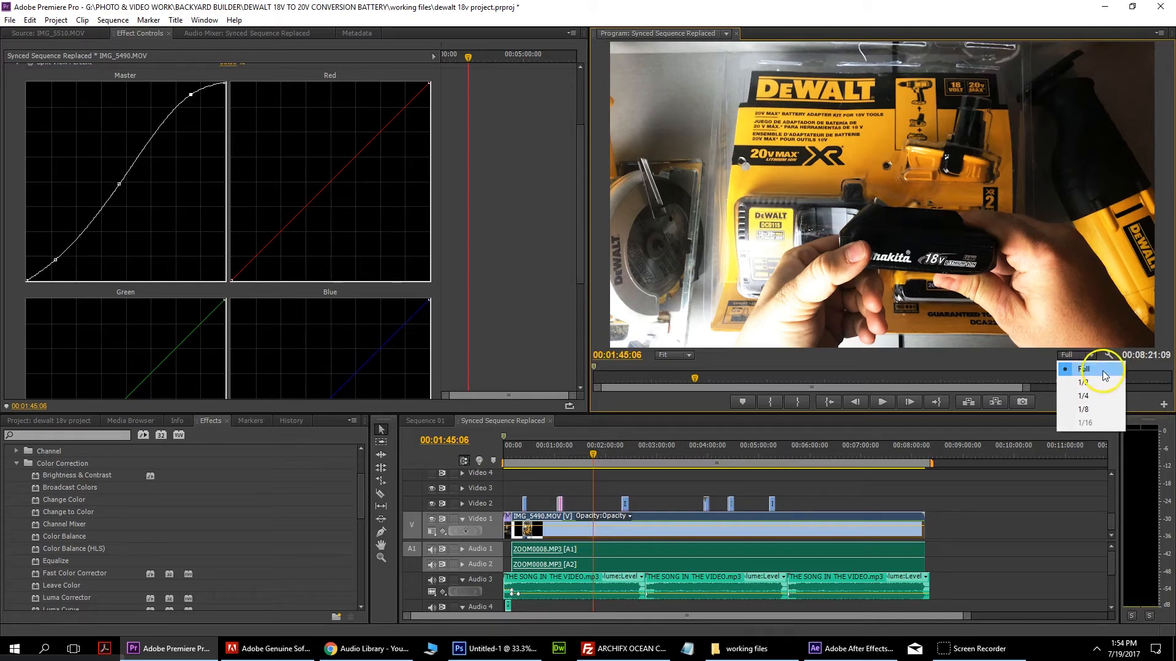
click(1103, 369)
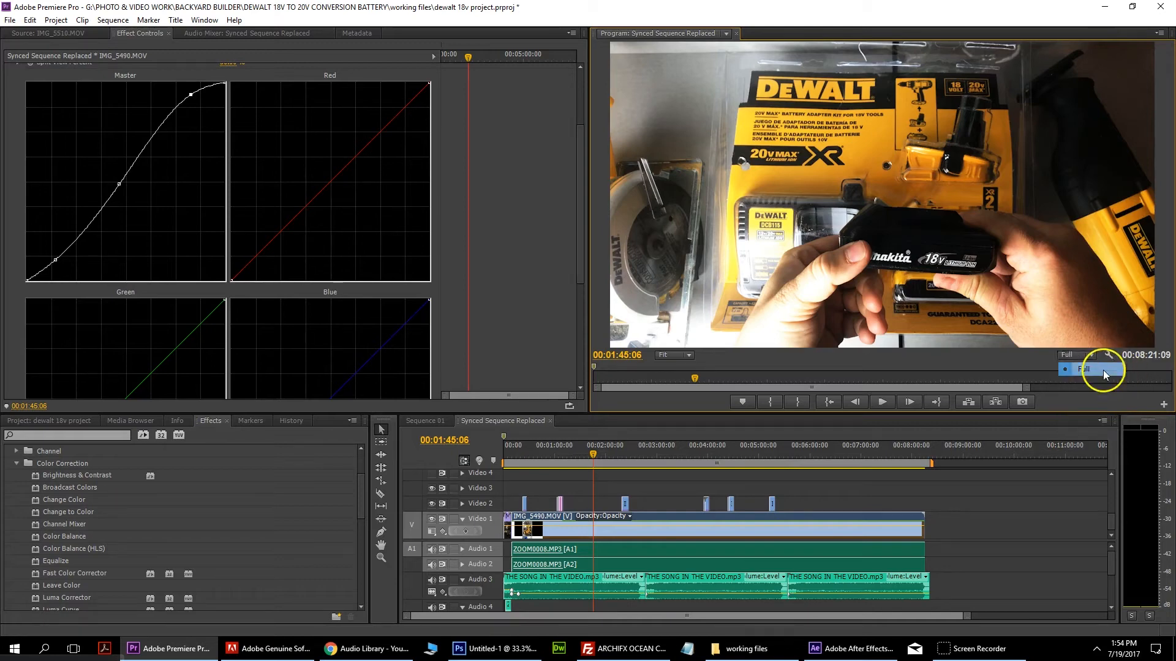
click(875, 402)
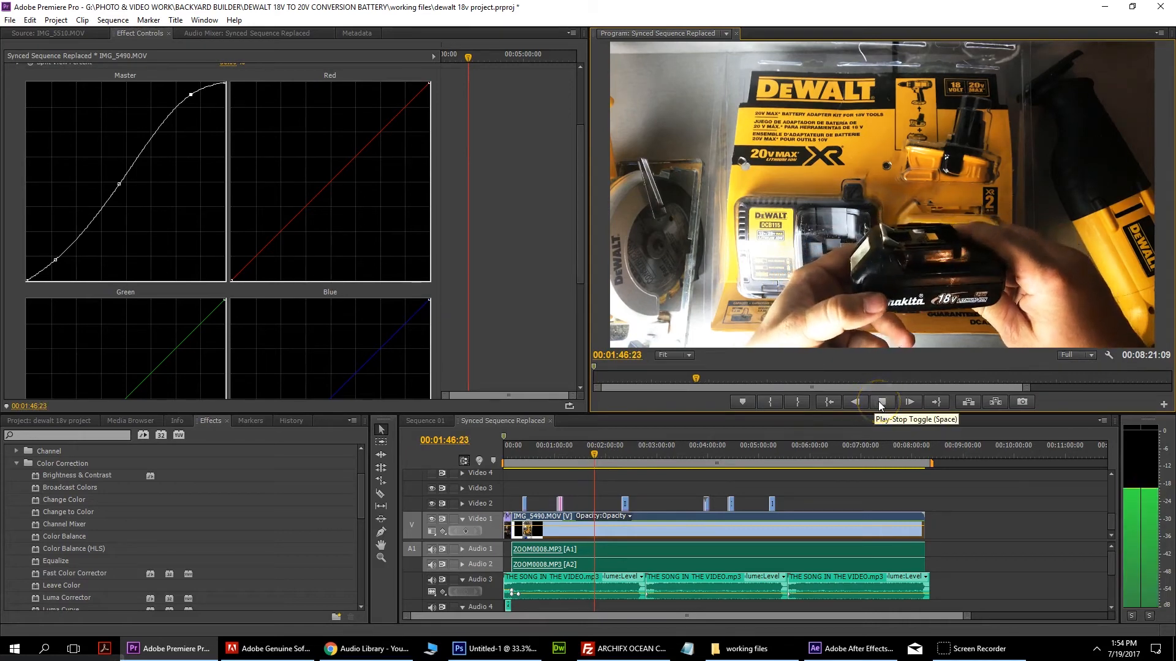
click(879, 402)
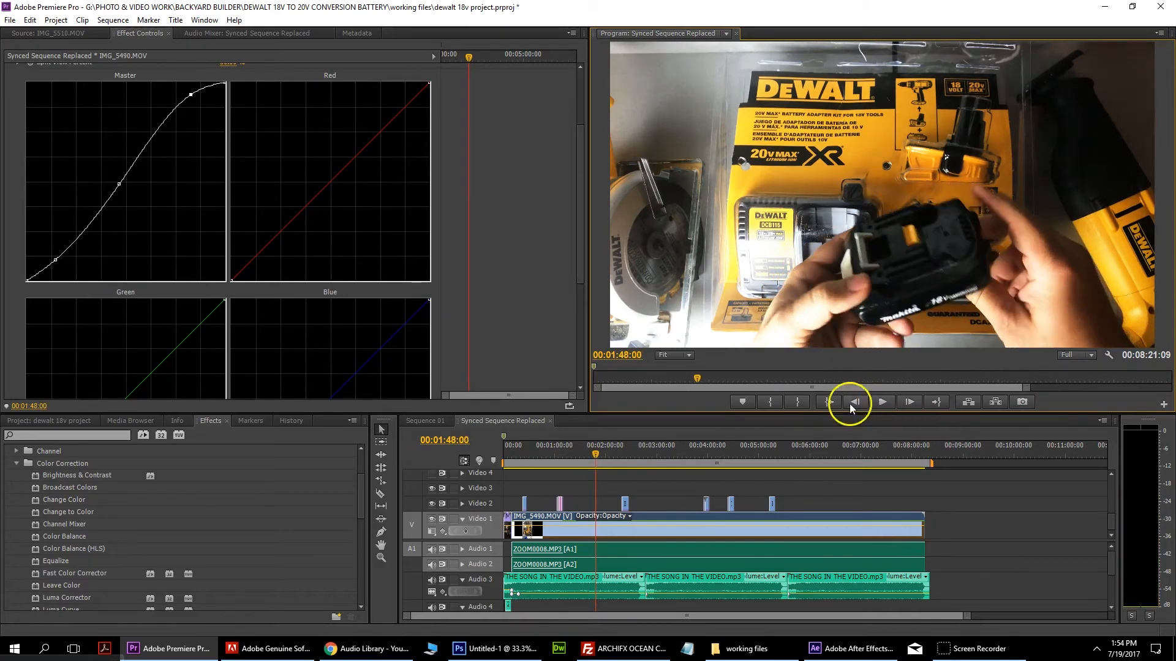
Step: Set the program playback resolution to 1/4 and scrub through the graded footage, stopping at 00:03:48:04
click(666, 450)
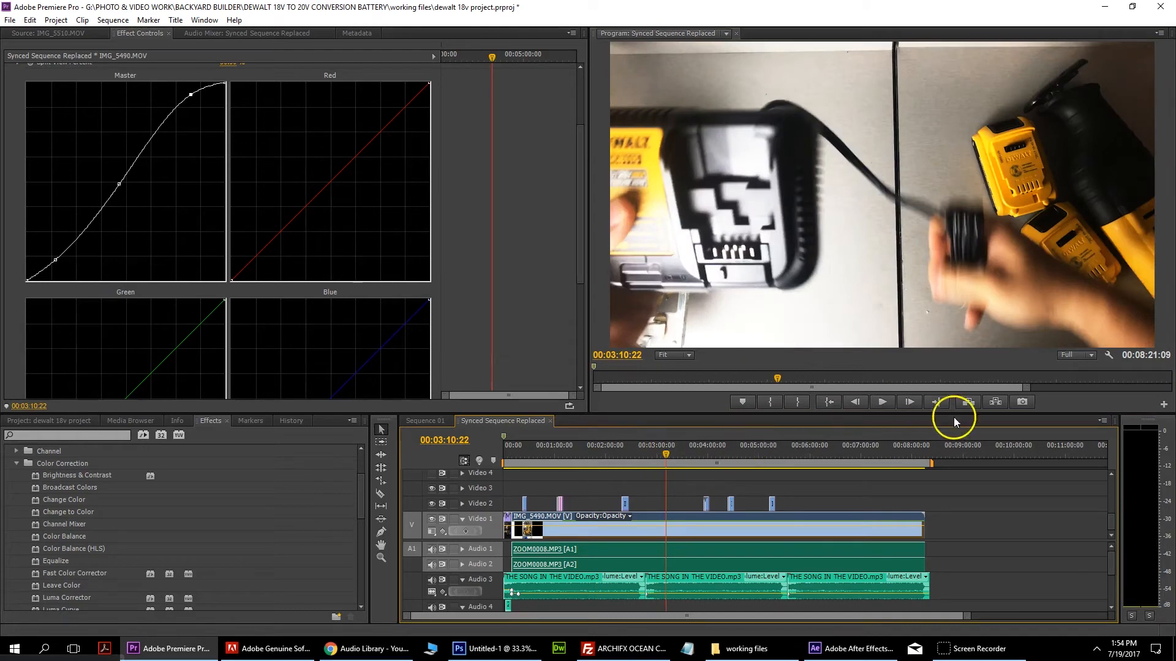
click(1076, 355)
click(1093, 397)
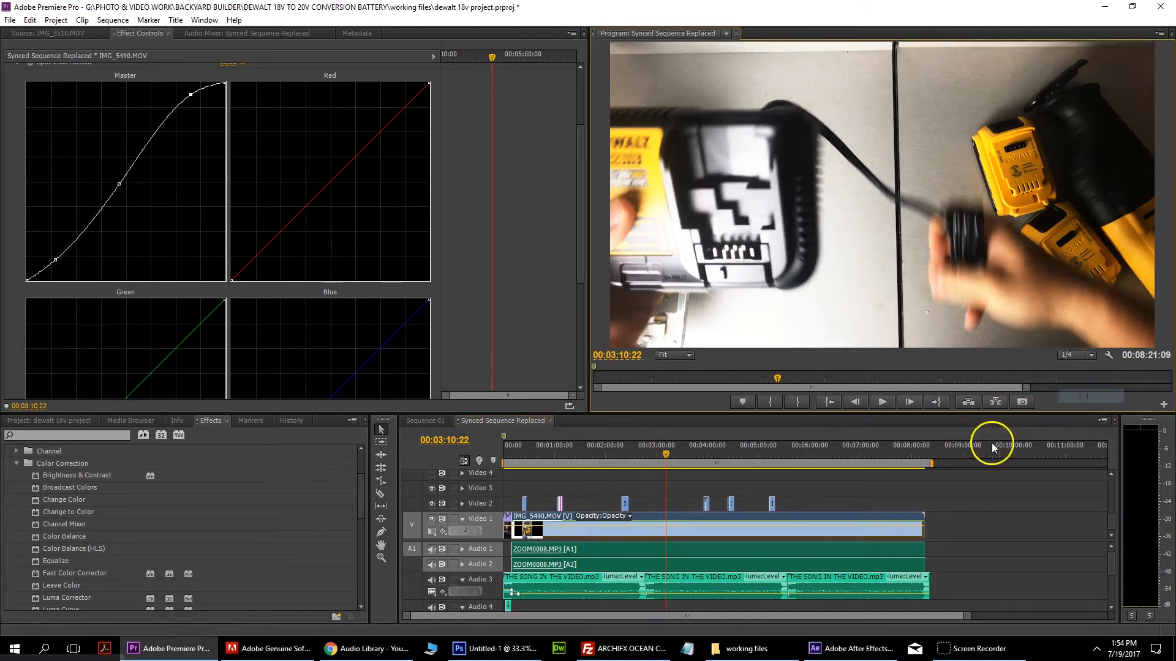
click(754, 453)
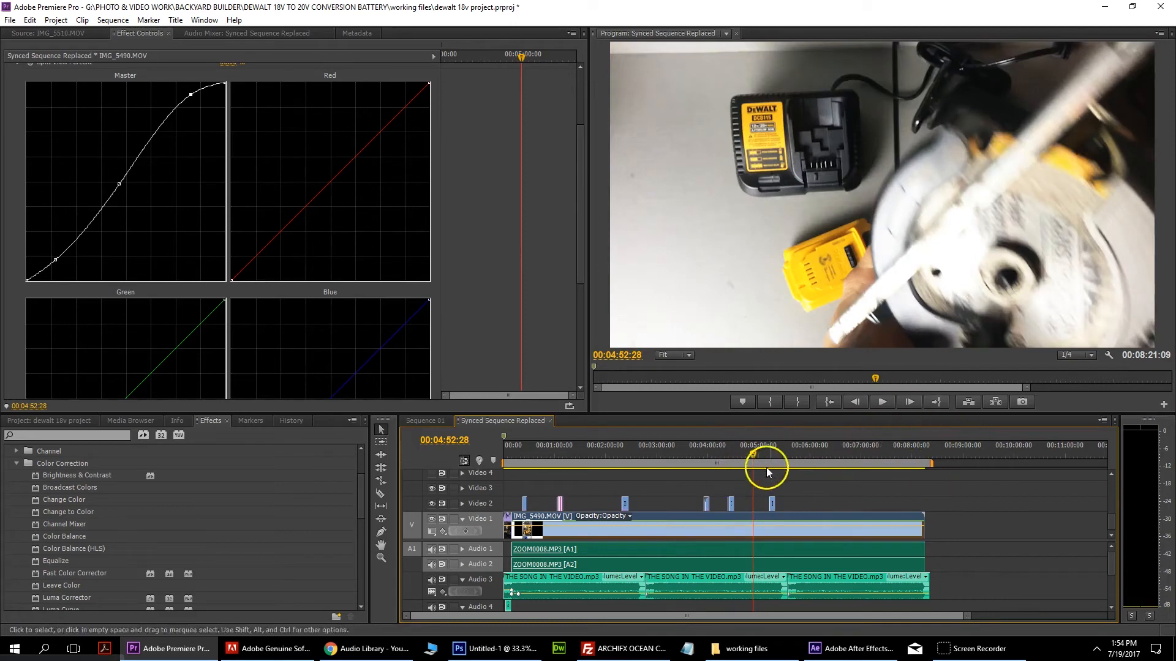
drag(785, 447, 698, 459)
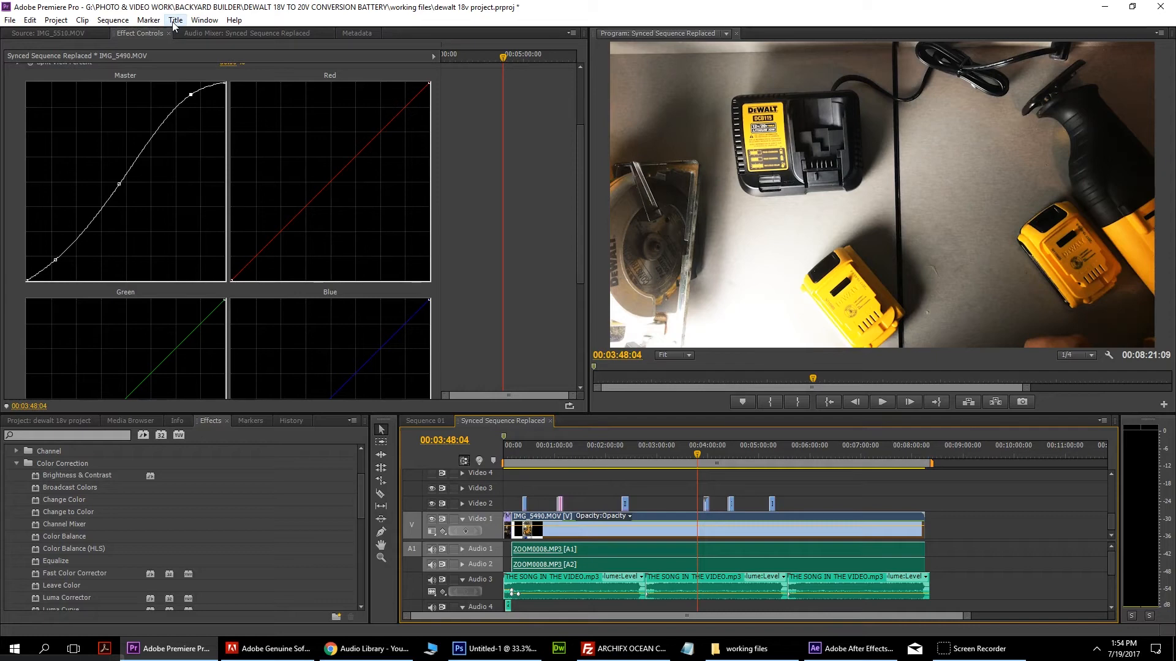
Step: Create a new 3840 × 2160 still title named Title 01
click(12, 274)
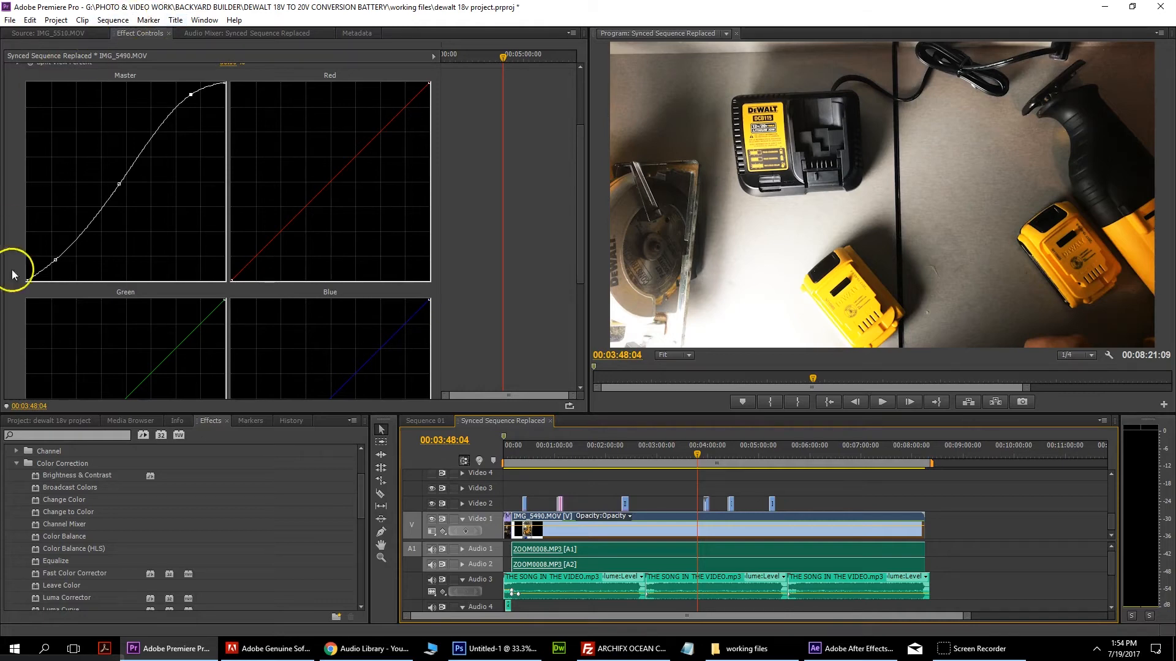
click(176, 20)
mouse_move(176, 37)
click(222, 34)
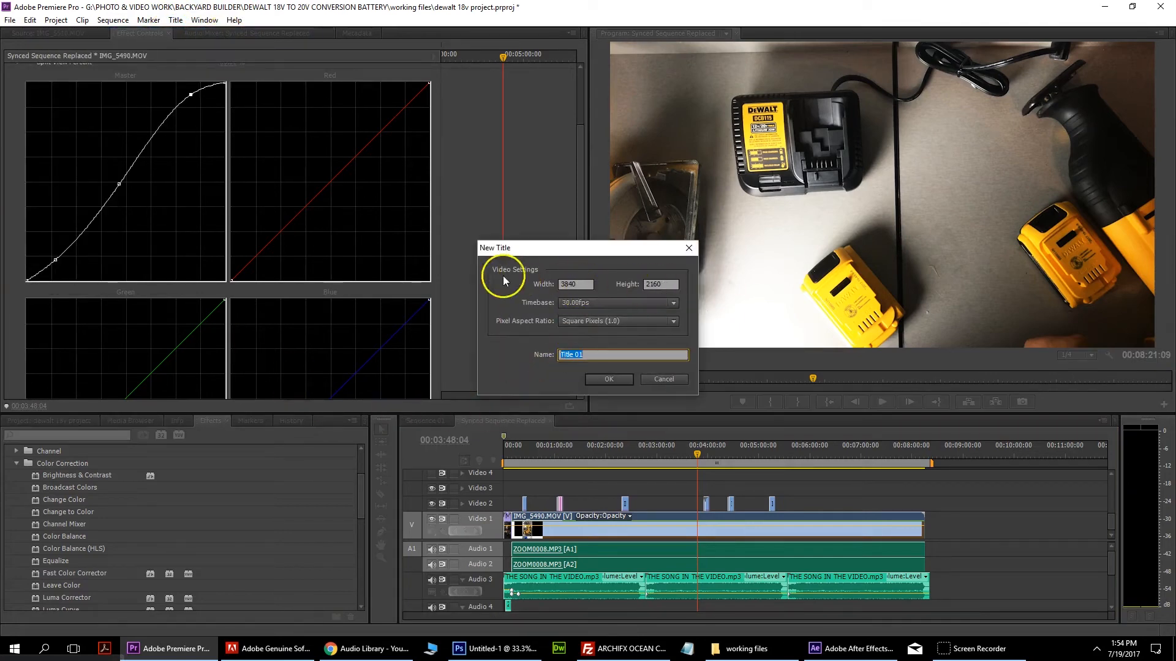
click(602, 380)
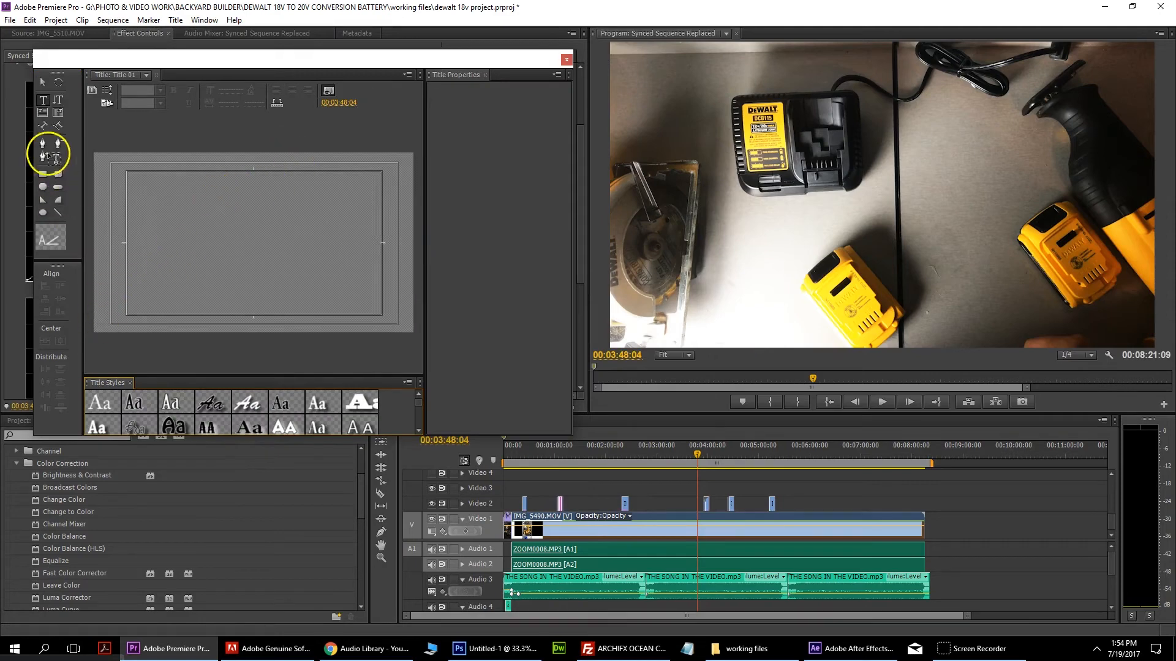
Step: Draw a text box across the lower part of the title, enter DEWALT and set its font family to Impact
click(45, 103)
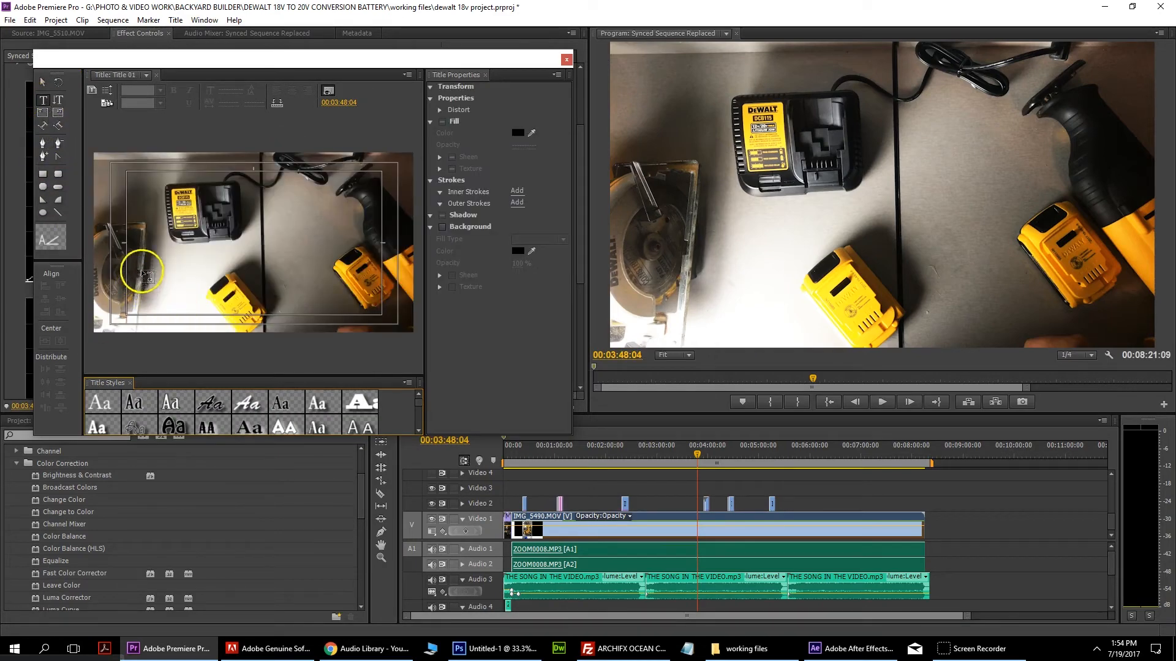
drag(136, 272, 313, 308)
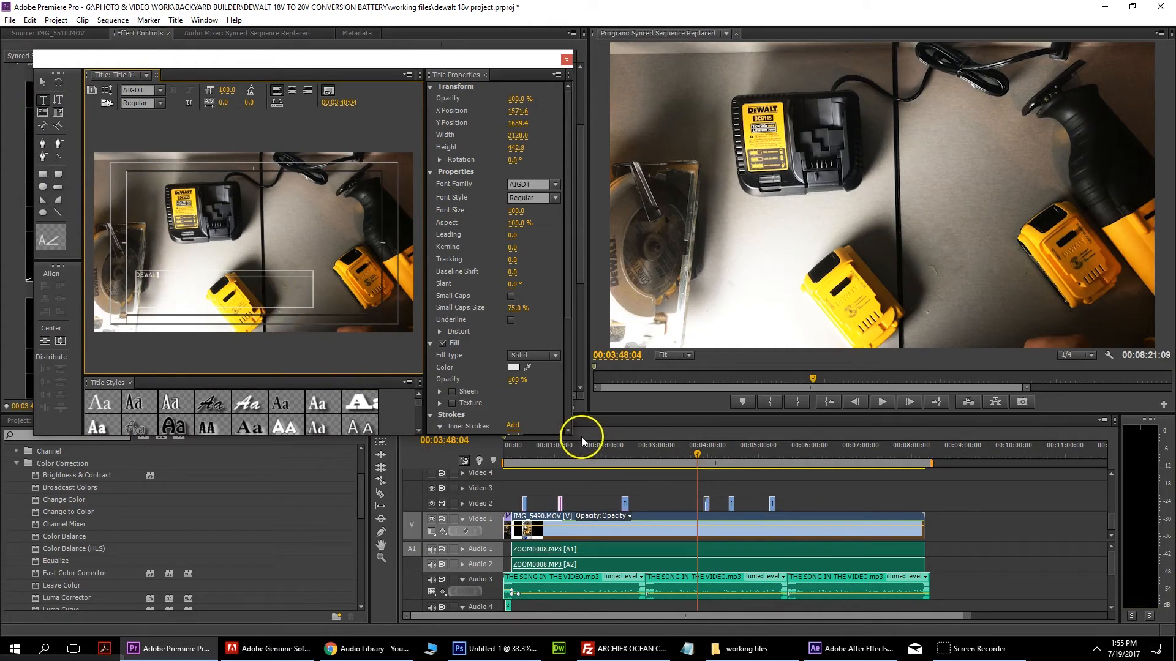
drag(574, 436, 927, 545)
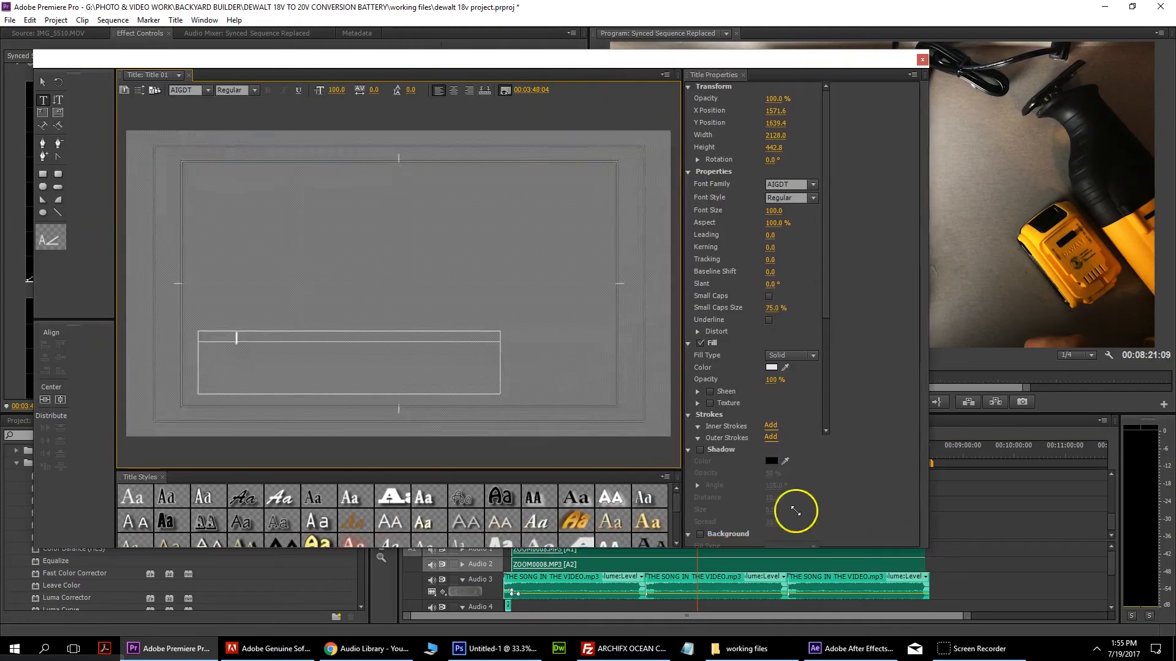
click(880, 186)
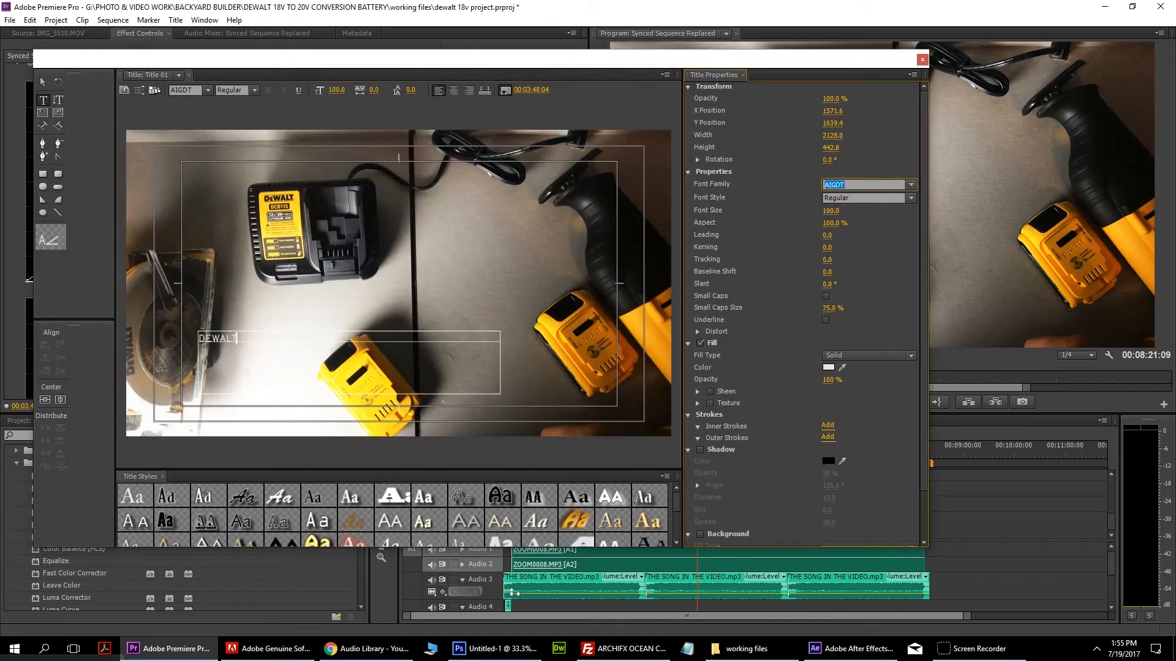
key(Return)
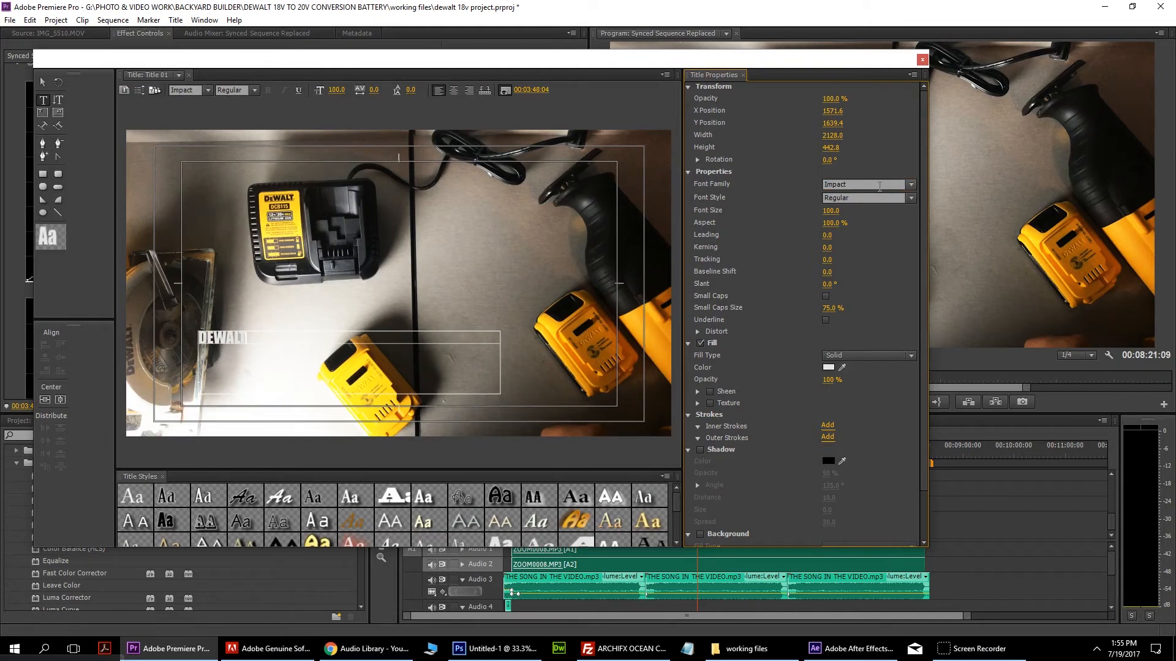
Step: Set the DEWALT text's fill color to pure white, FFFFFF
click(828, 367)
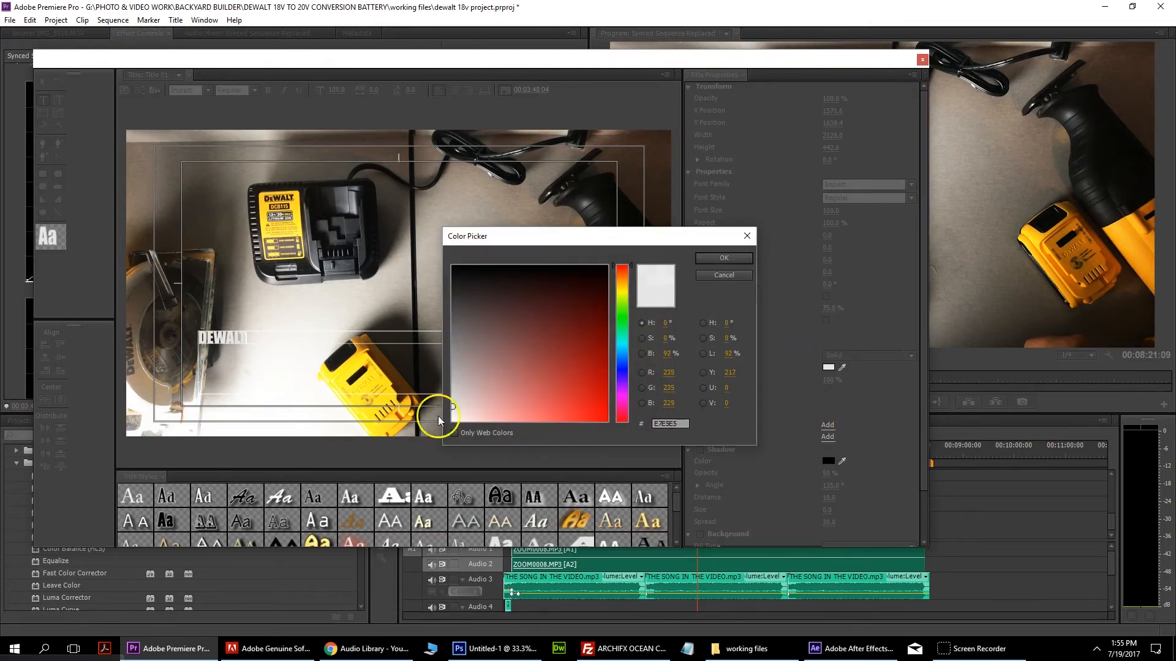
click(716, 259)
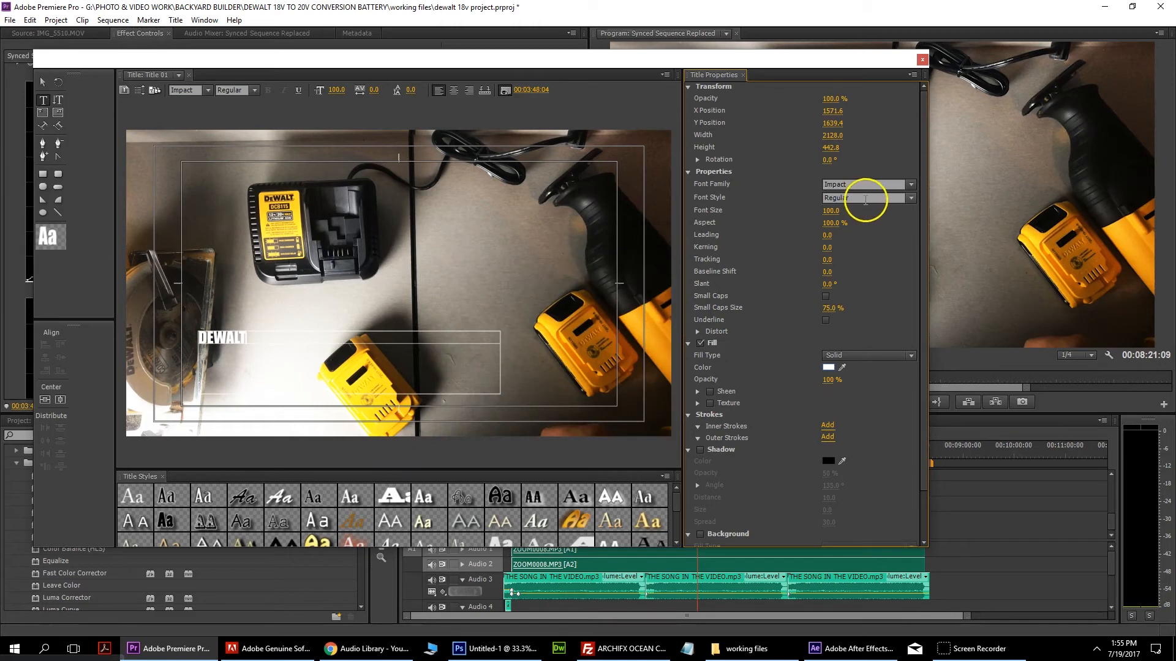
click(325, 358)
click(790, 403)
click(832, 366)
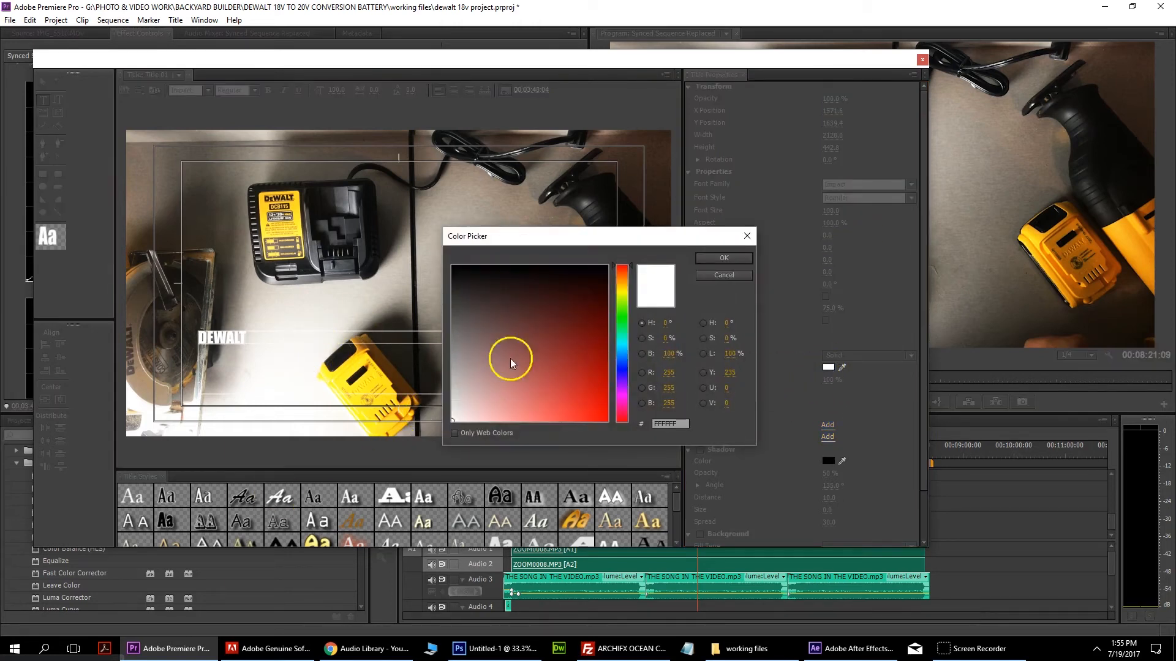
click(715, 263)
click(370, 356)
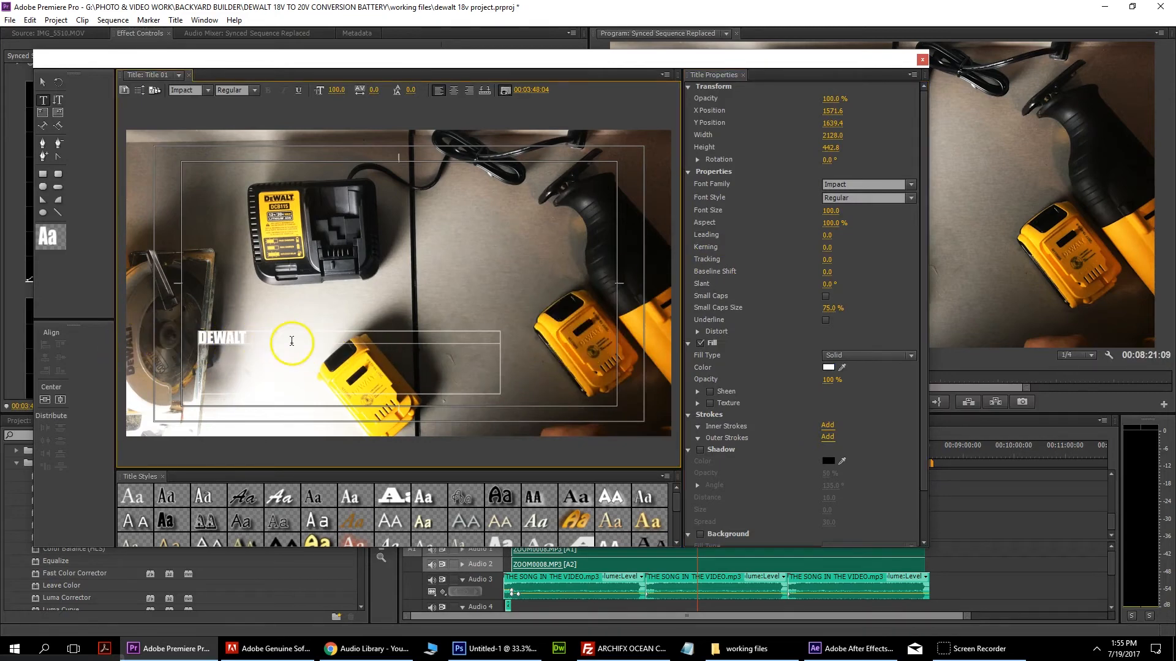
Step: Enlarge the DEWALT text to font size 257 and move it to the frame's upper-right corner, about X 3815, Y 346
click(161, 334)
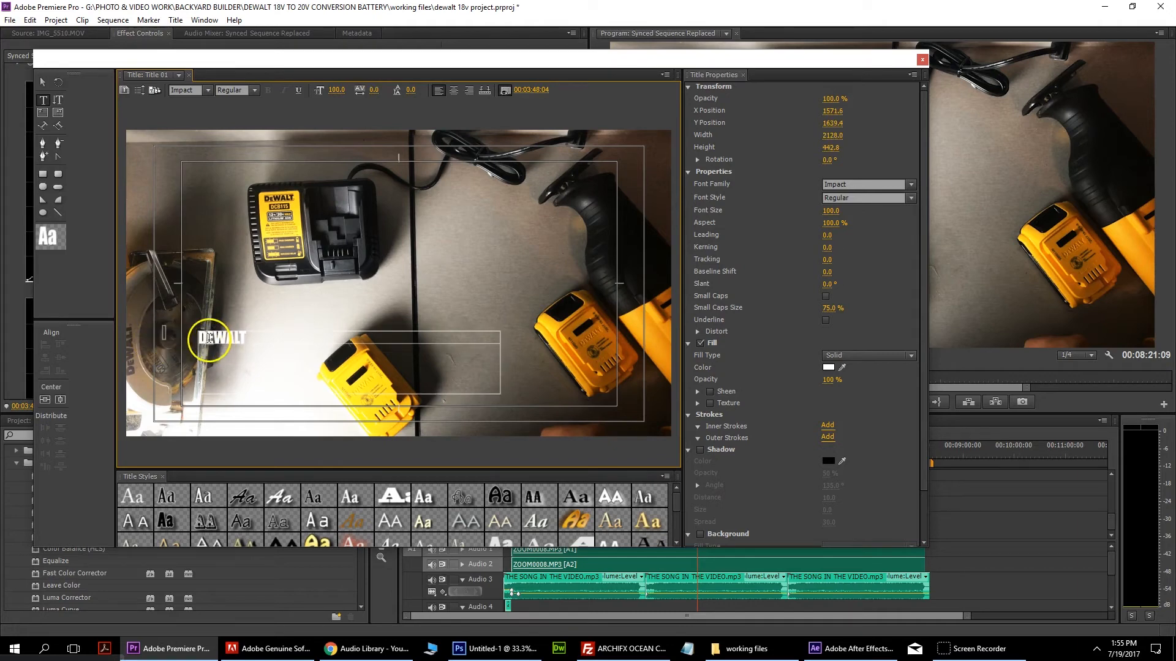
click(820, 212)
click(366, 351)
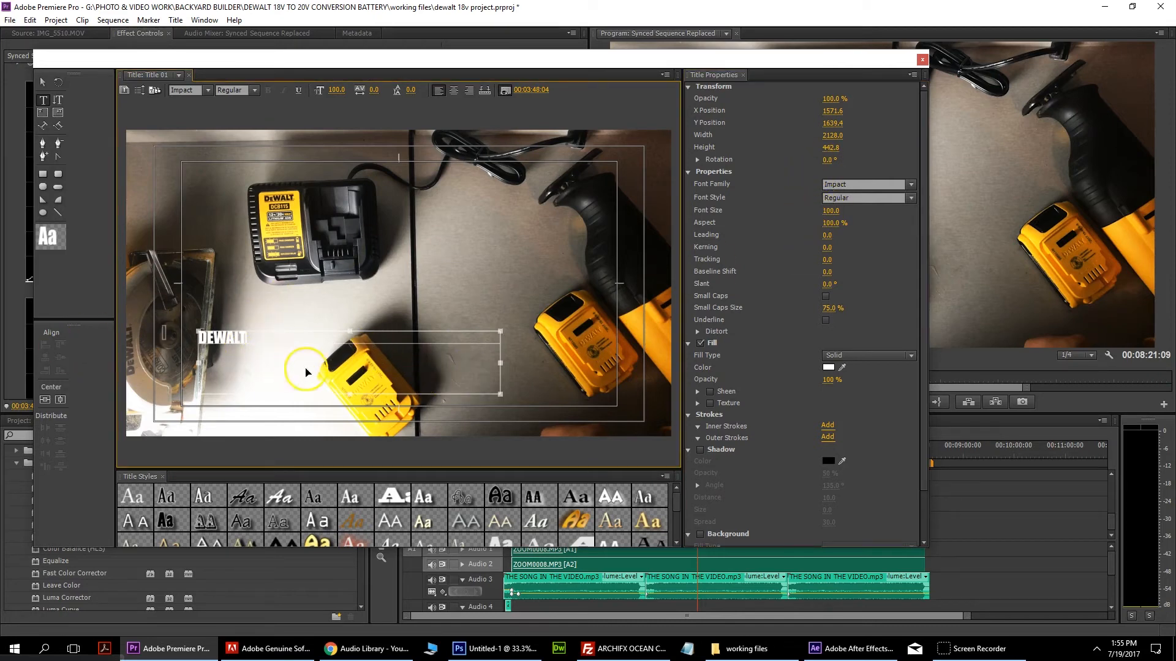
drag(829, 210, 930, 204)
click(43, 82)
drag(234, 363, 553, 177)
Step: Reduce the font size of only the letter E in DEWALT to about 216
double_click(555, 158)
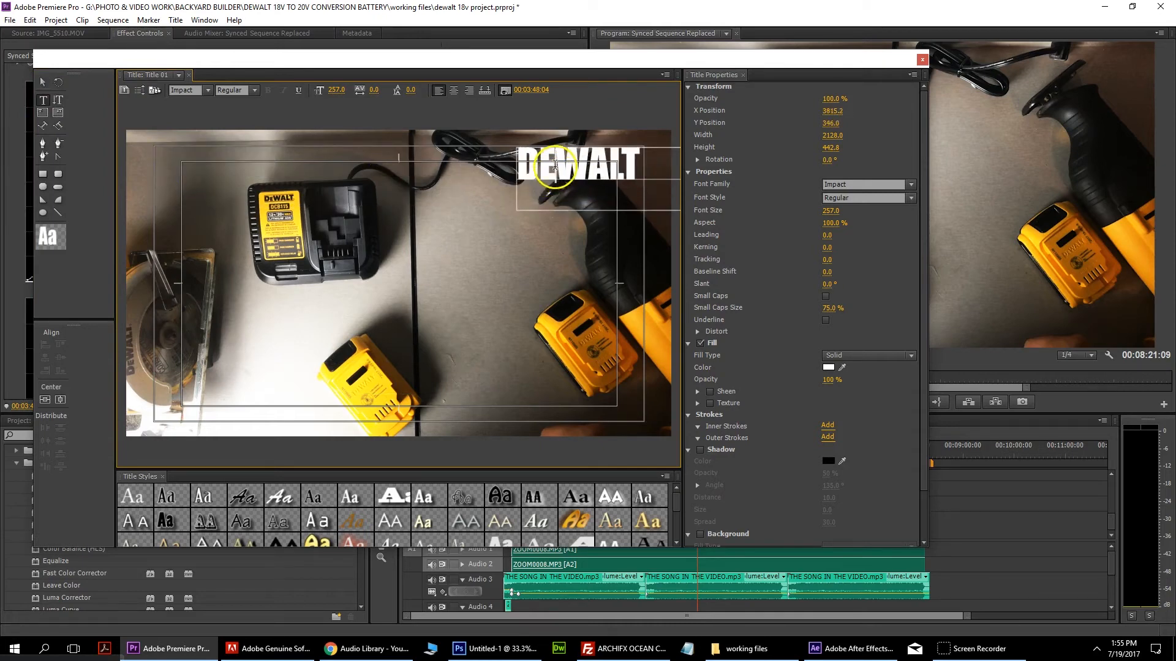
click(548, 161)
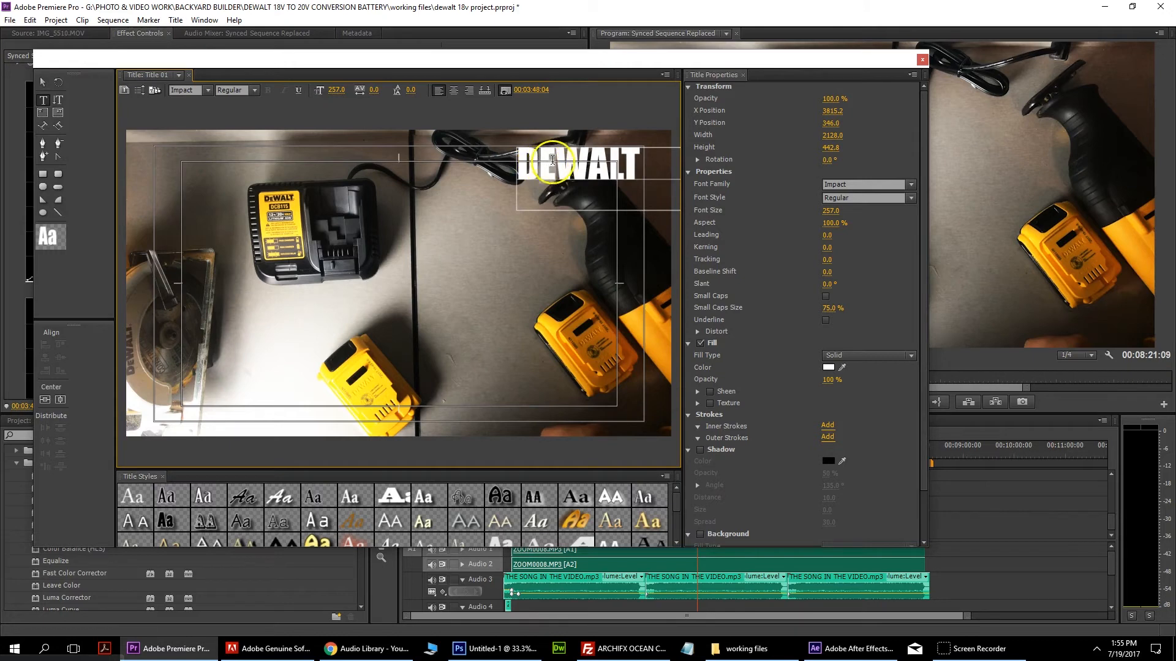
drag(829, 210, 798, 207)
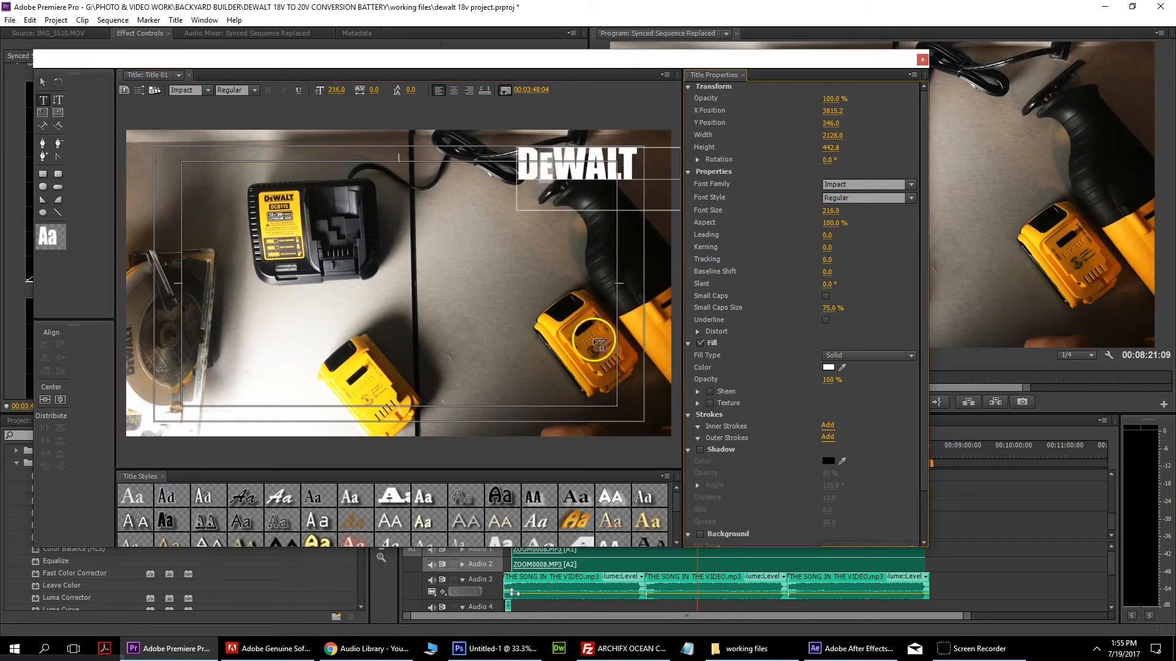
drag(830, 214, 845, 210)
click(648, 177)
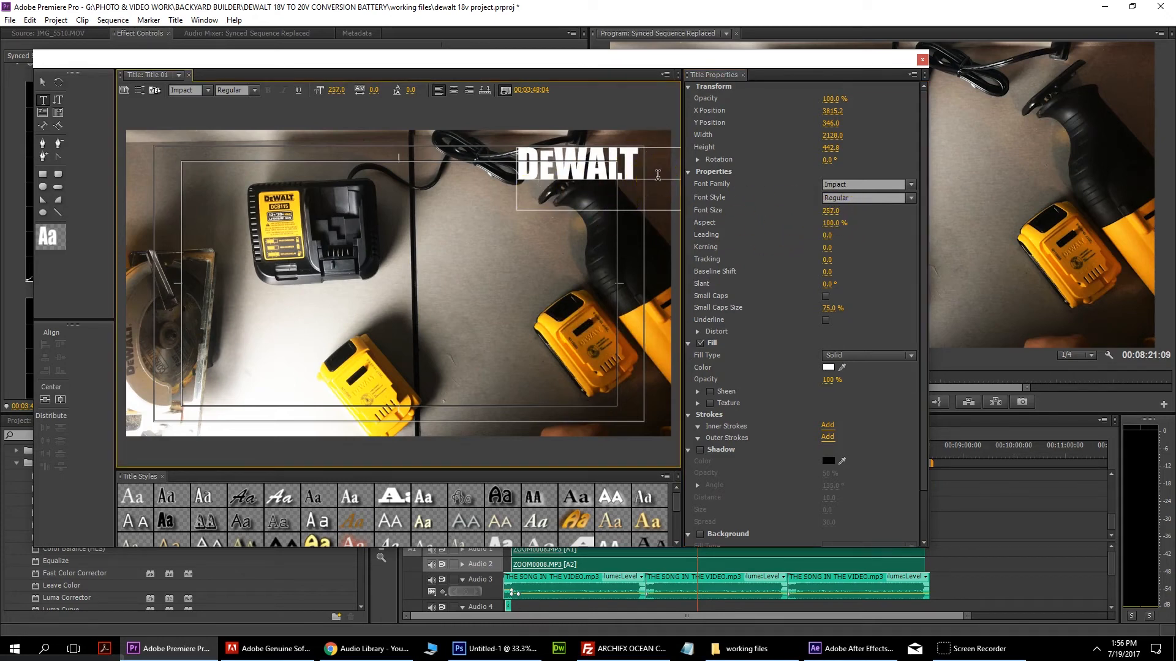
Step: Set the whole DEWALT text to font size 160 and make its letter E smaller than the other letters
double_click(658, 175)
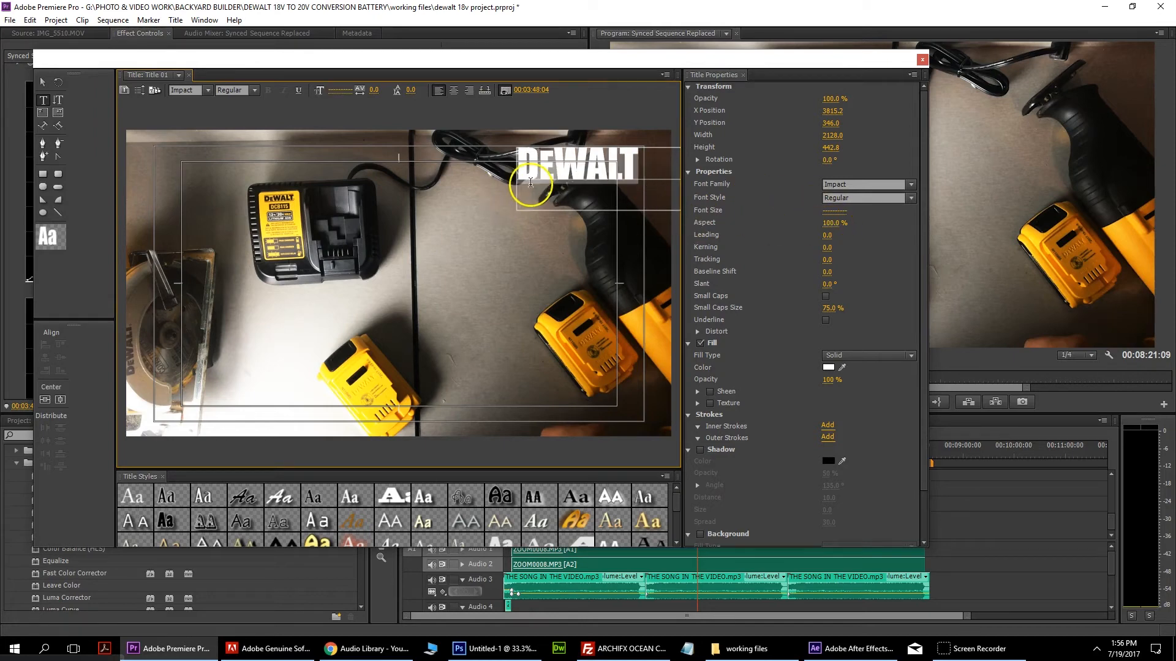
drag(836, 212, 865, 212)
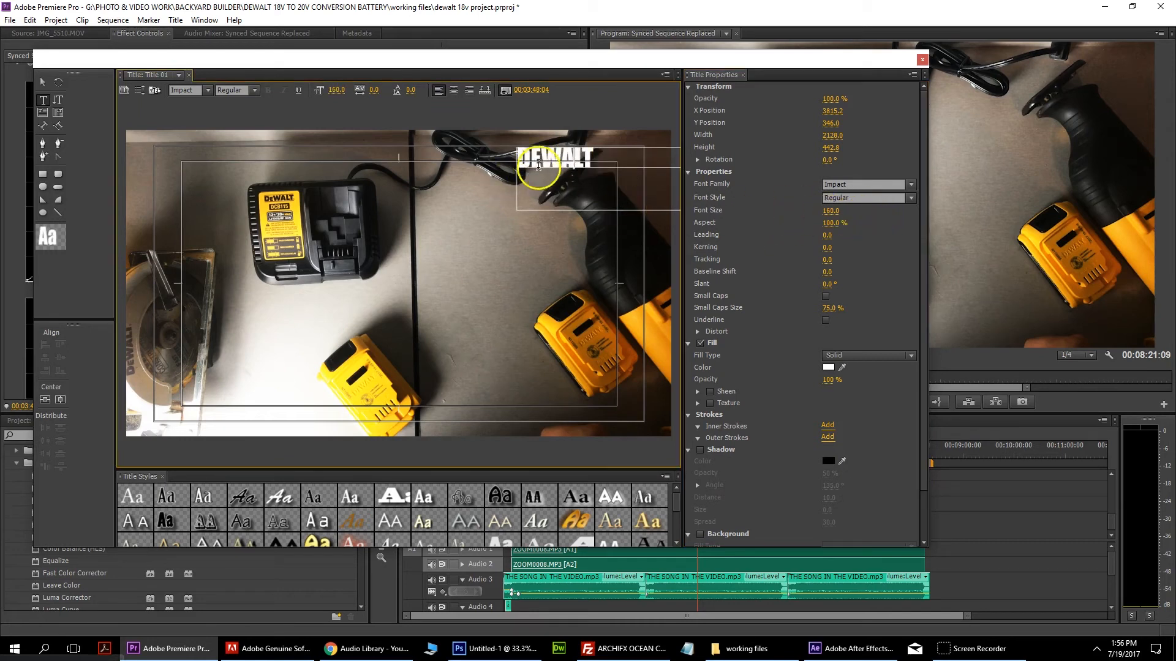
mouse_move(829, 203)
mouse_down()
mouse_move(821, 210)
mouse_move(835, 204)
mouse_up()
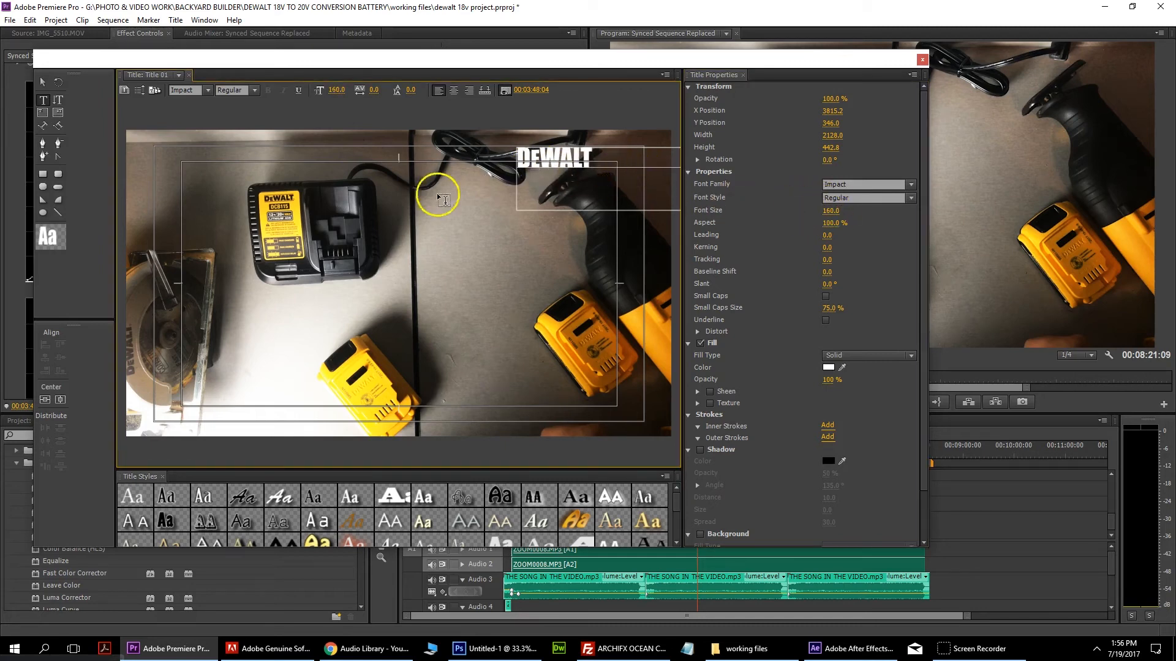
Step: Add 20V after DEWALT and the word CONVERSION on a second line
text(20)
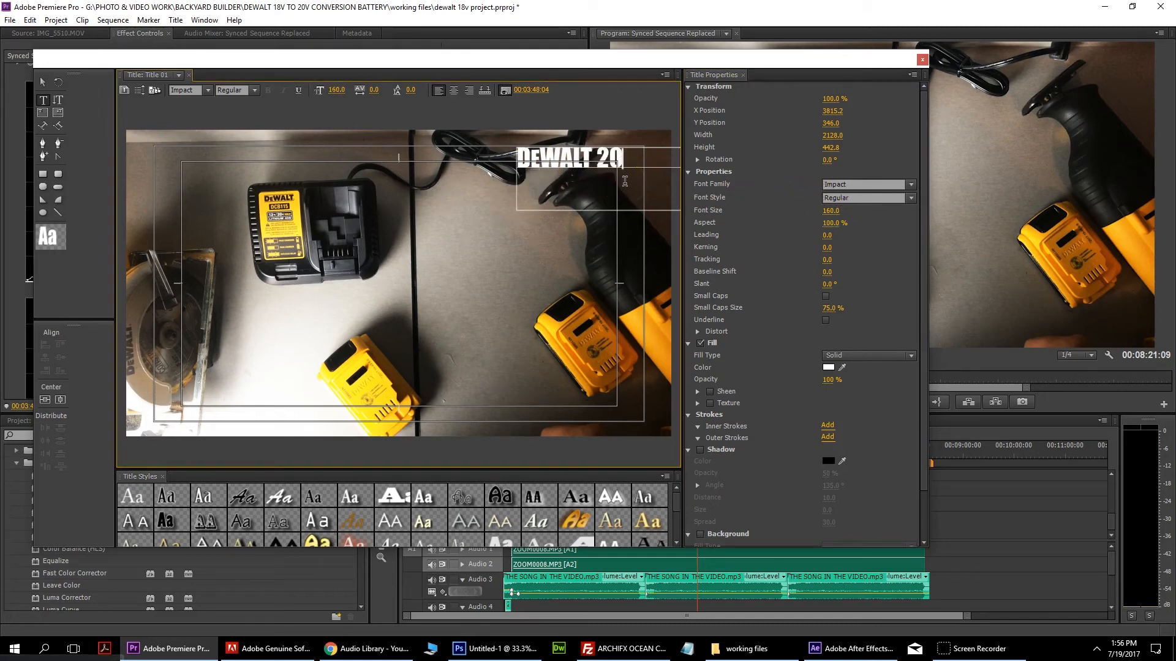
text(V)
key(Return)
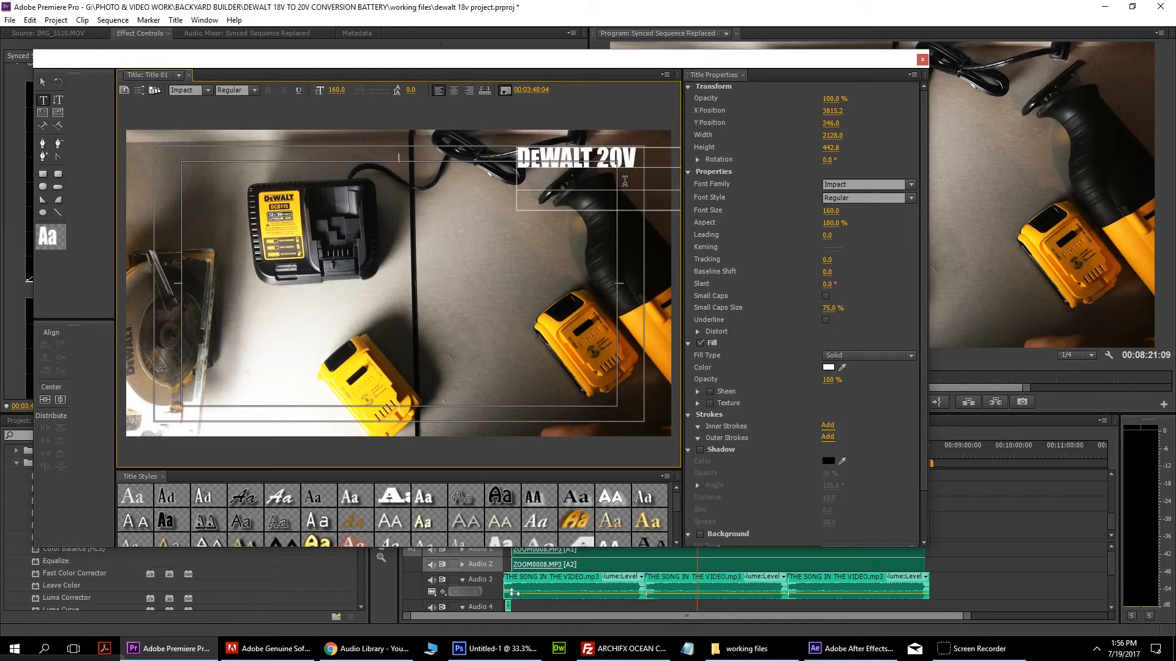
text(CON)
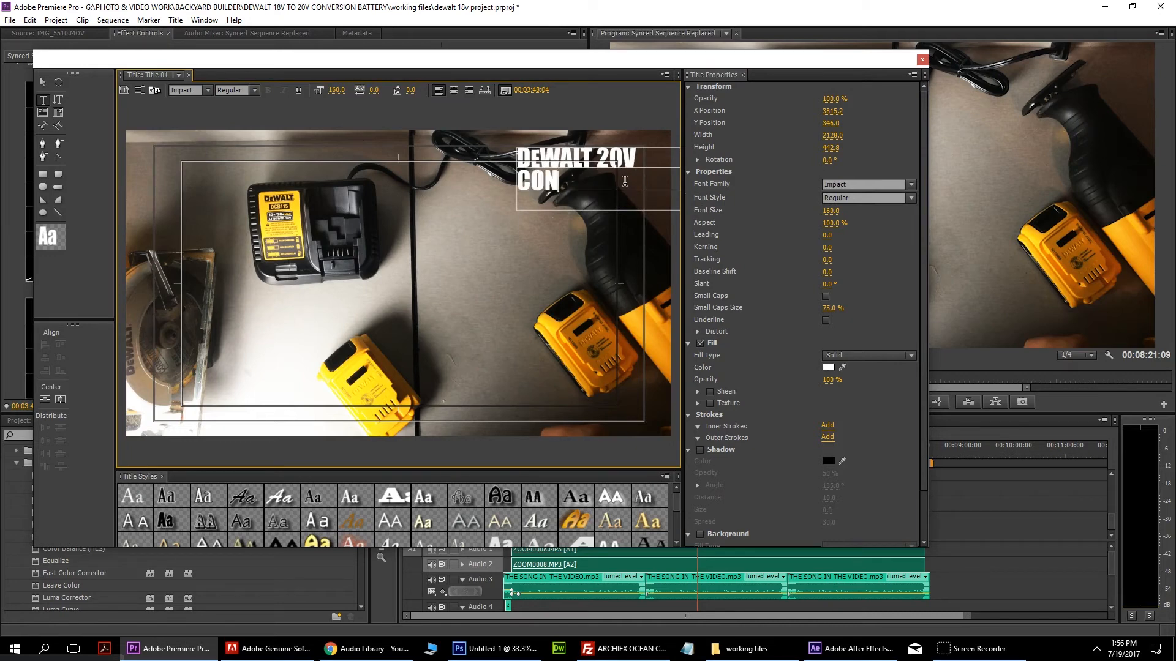
text(VERSION)
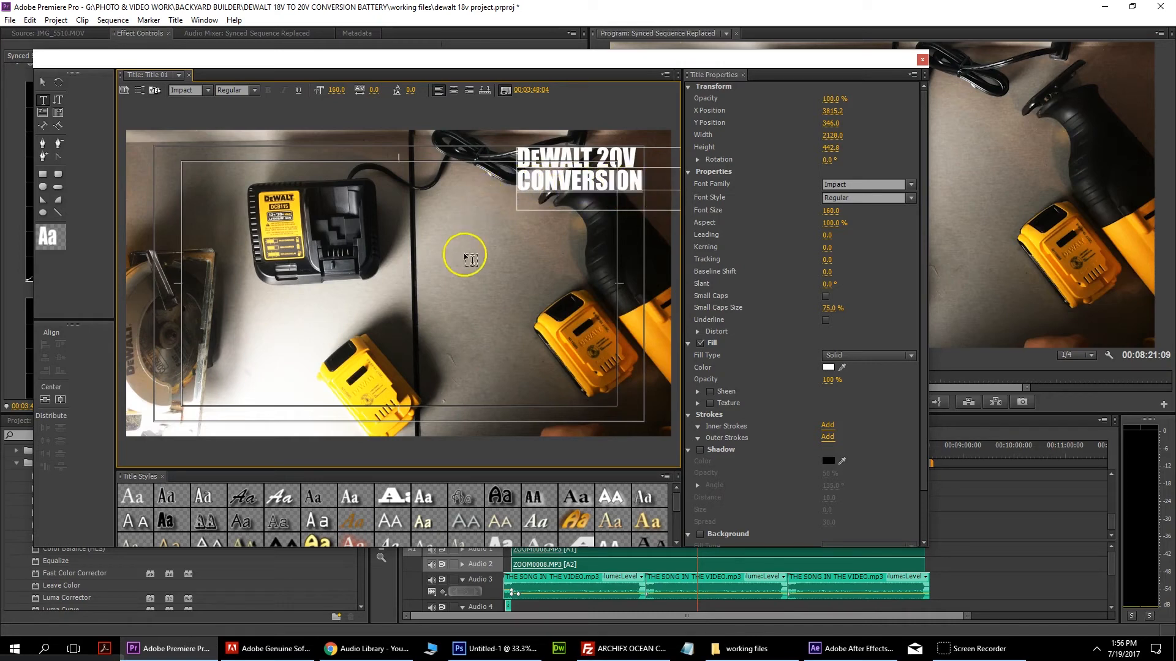
Step: Complete the second line as CONVERSION KIT and set its font size to 114
drag(822, 218, 745, 202)
click(631, 174)
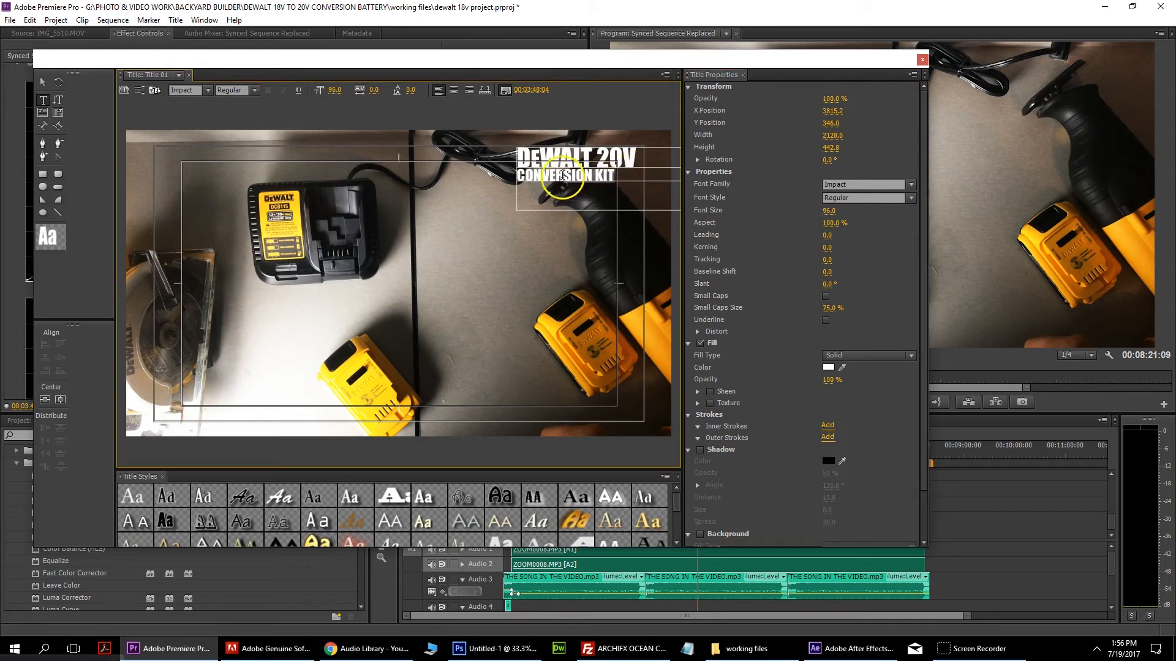
mouse_move(826, 213)
mouse_down()
mouse_move(848, 210)
mouse_move(818, 210)
mouse_move(829, 206)
mouse_up()
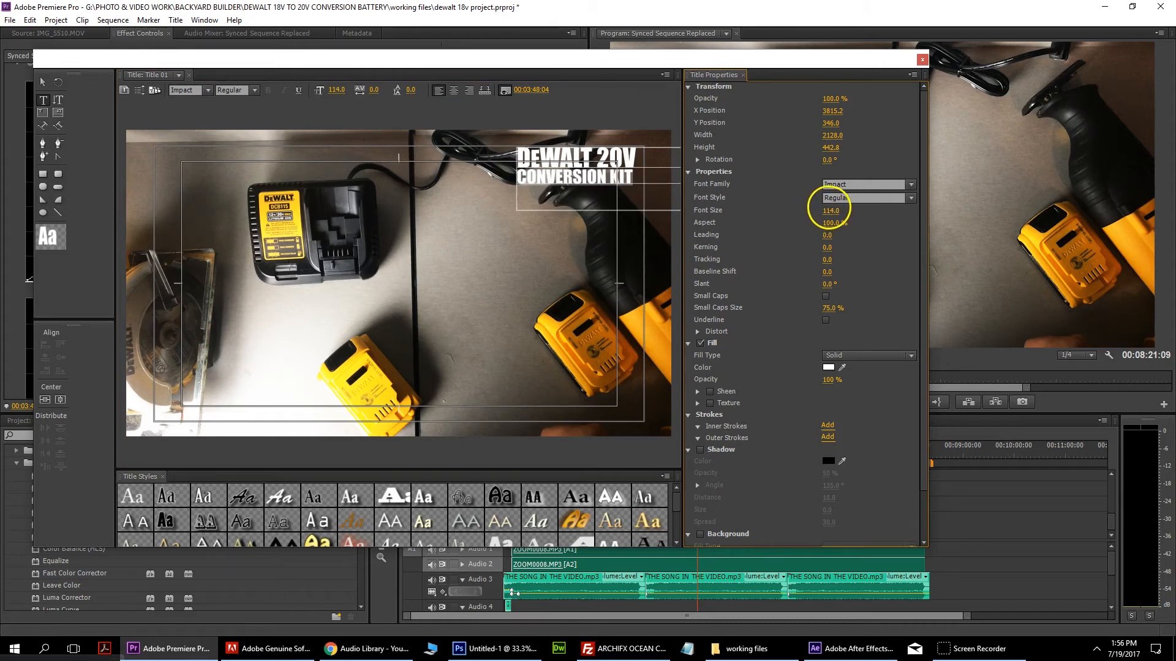
Step: Nudge the title text block to about X 3858, Y 363 and close the title editor
click(43, 82)
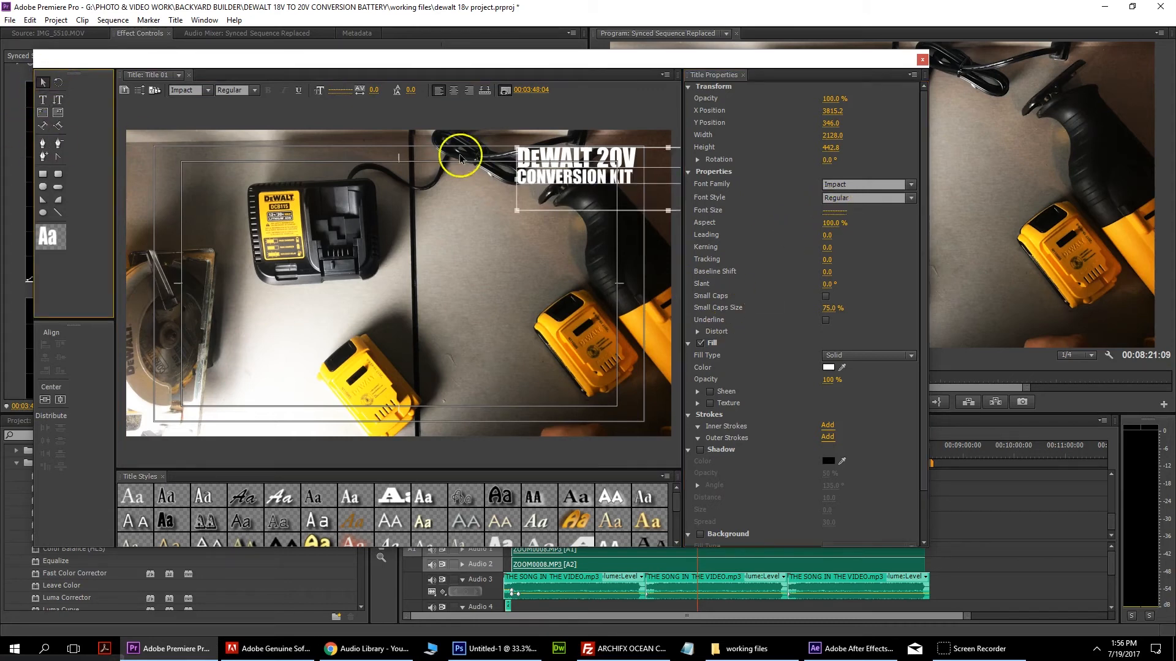
drag(614, 164, 619, 167)
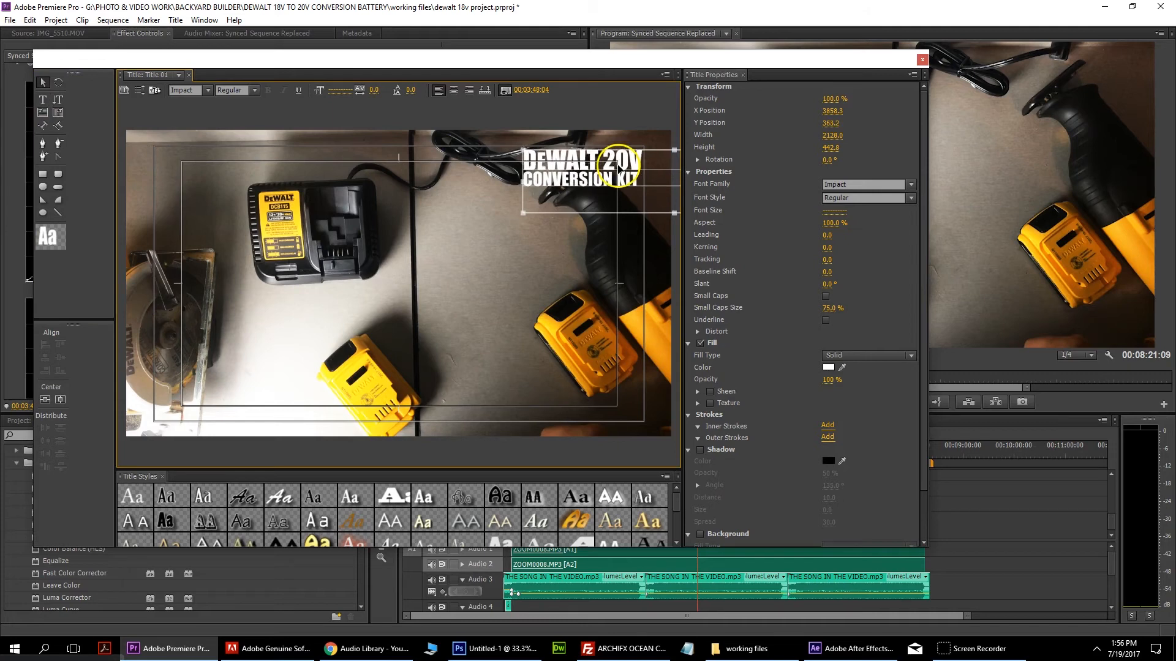
click(491, 257)
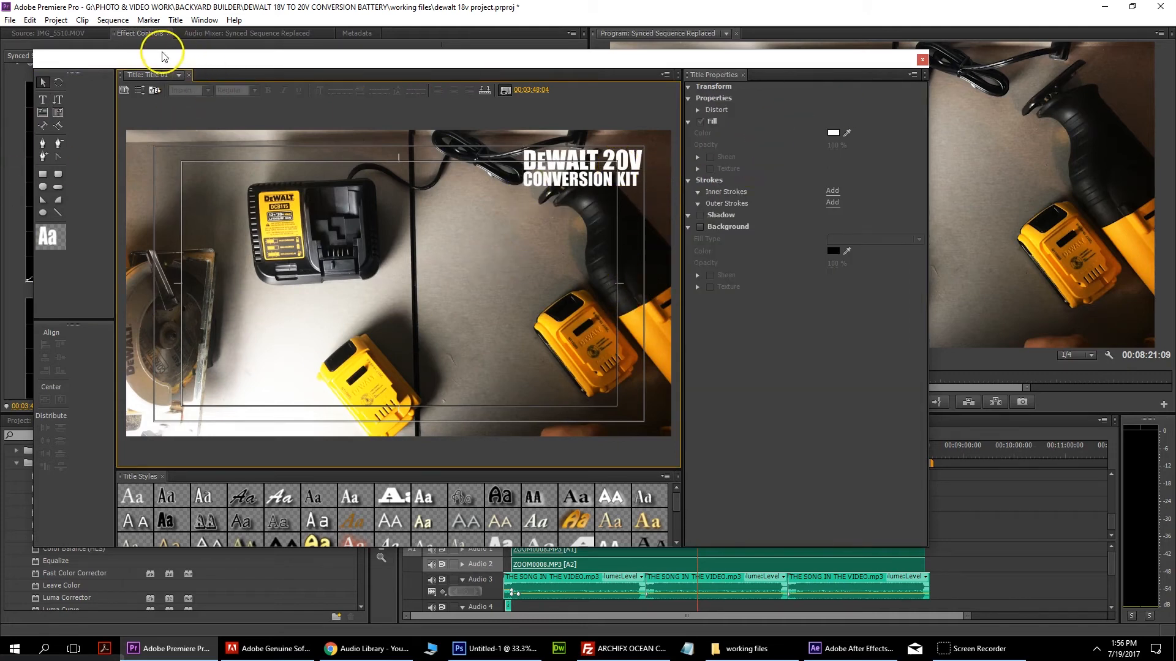
click(921, 60)
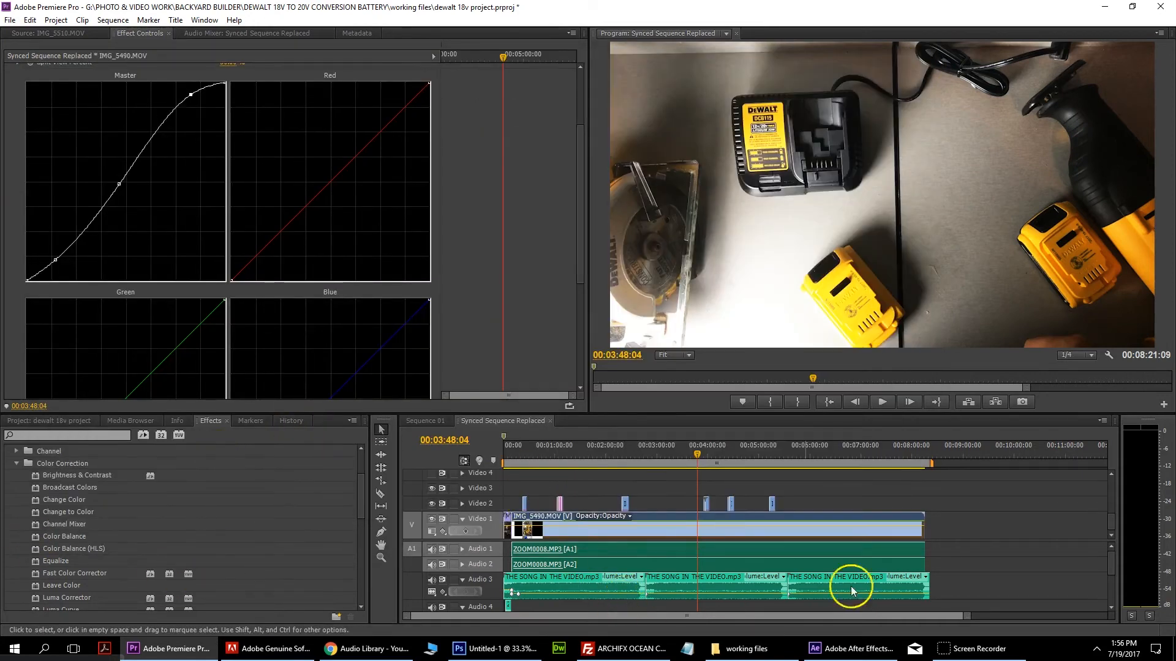
Step: Place Title 01 on Video 3 near the start of the footage and extend it to the footage's end
click(56, 421)
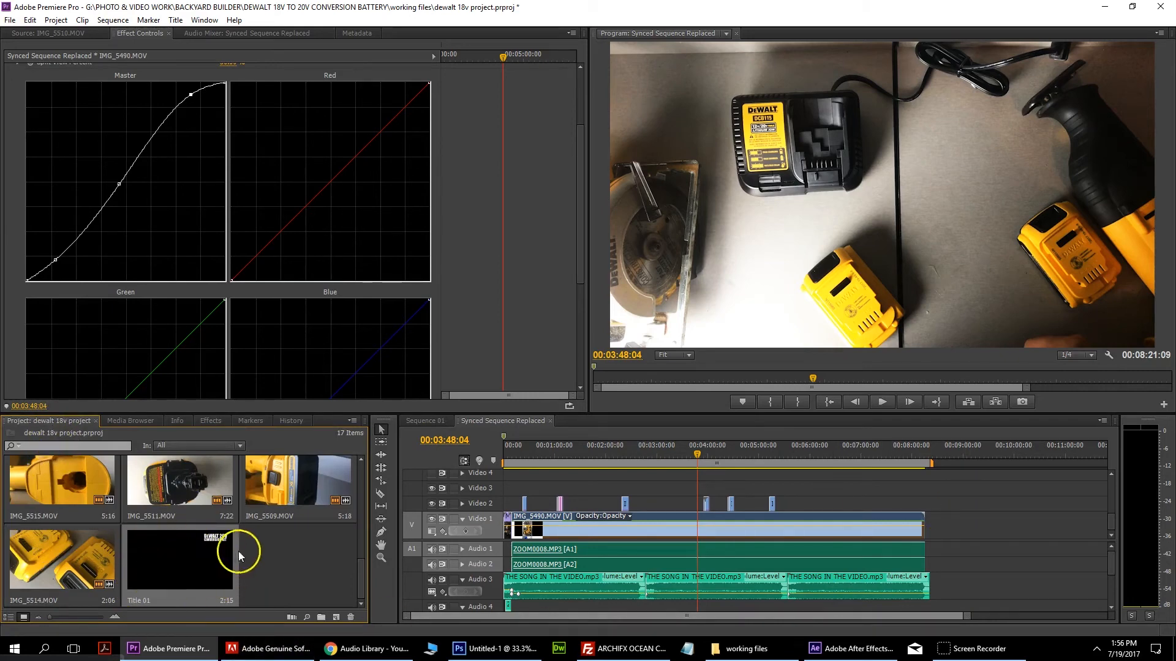
drag(189, 559, 508, 488)
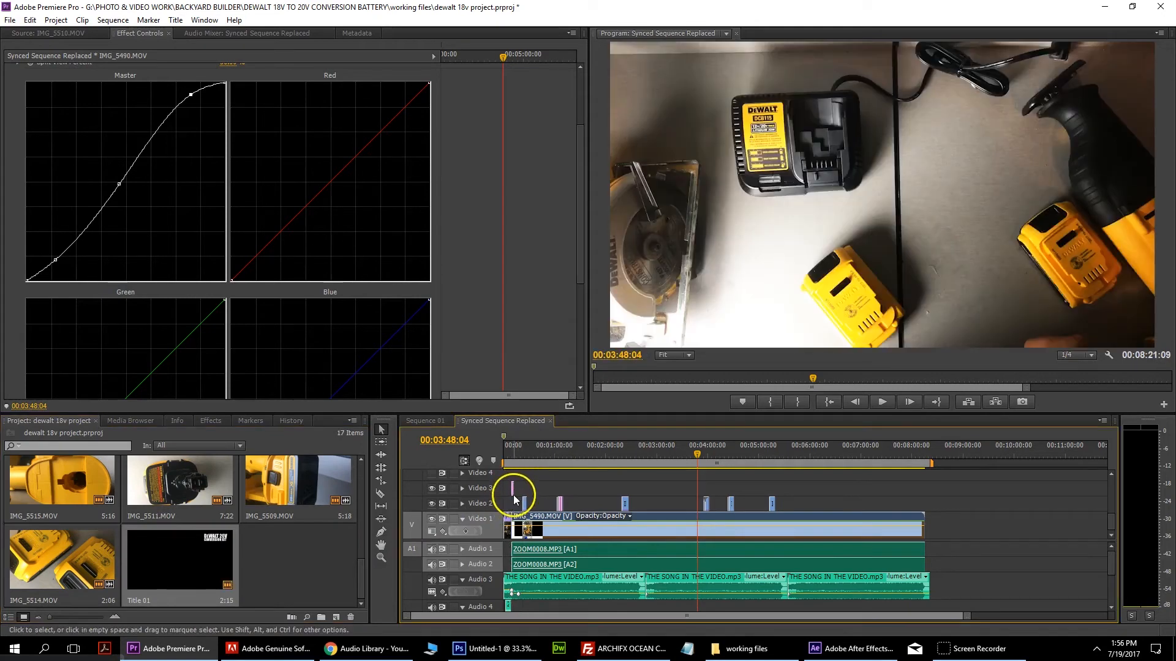
drag(520, 487, 927, 498)
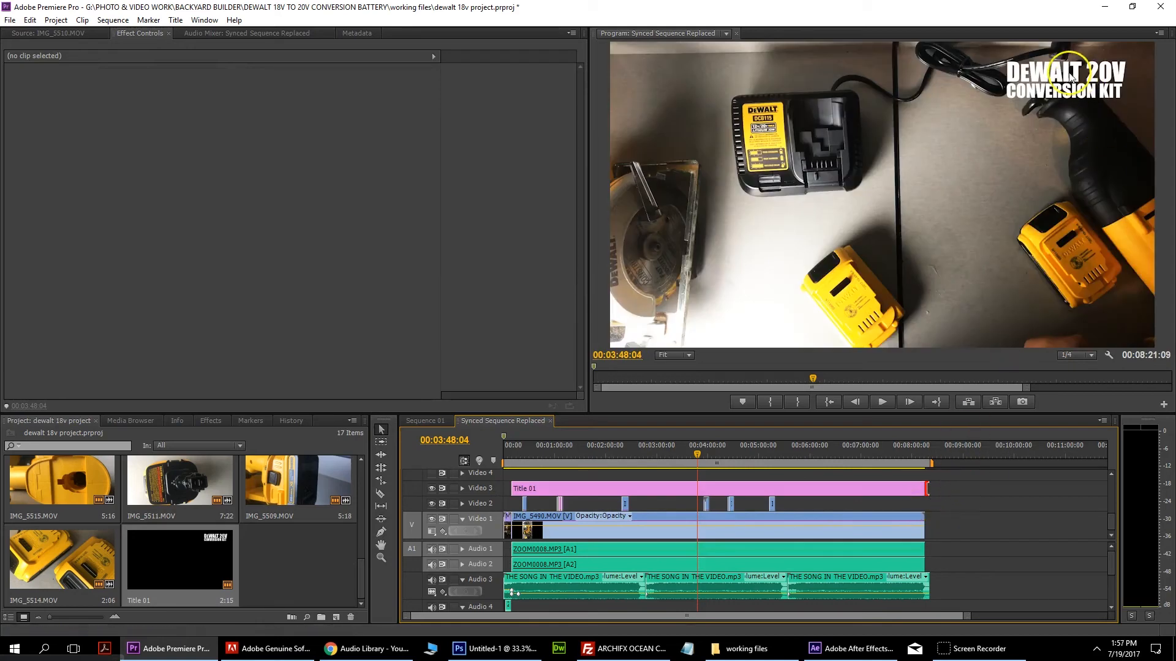
double_click(750, 490)
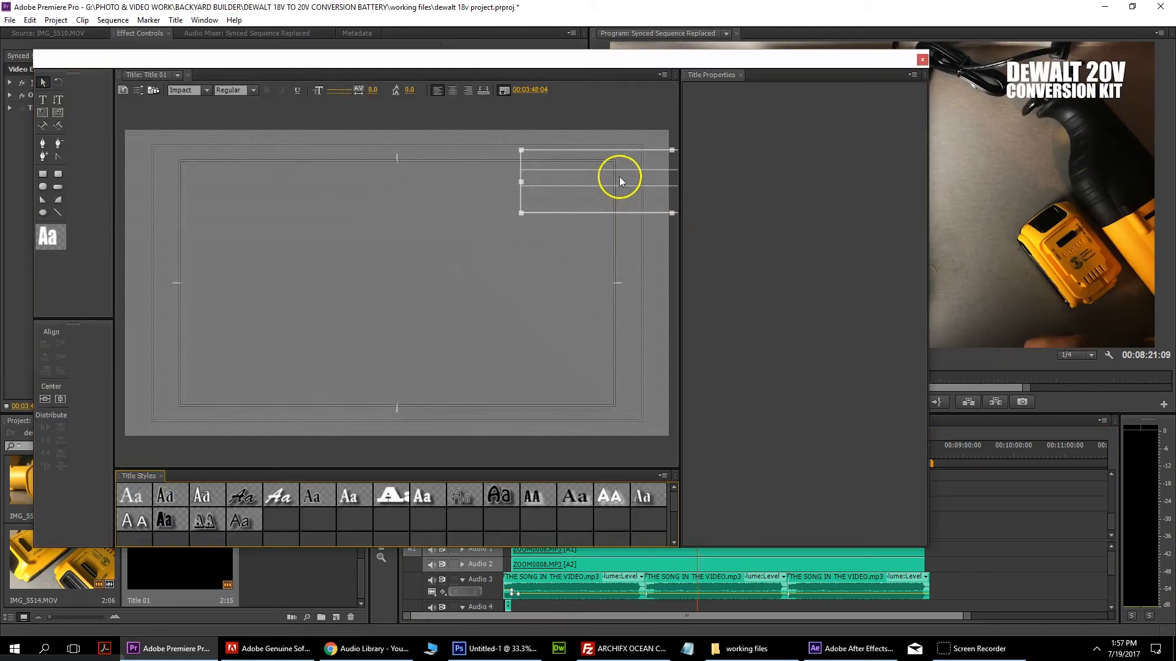
double_click(633, 174)
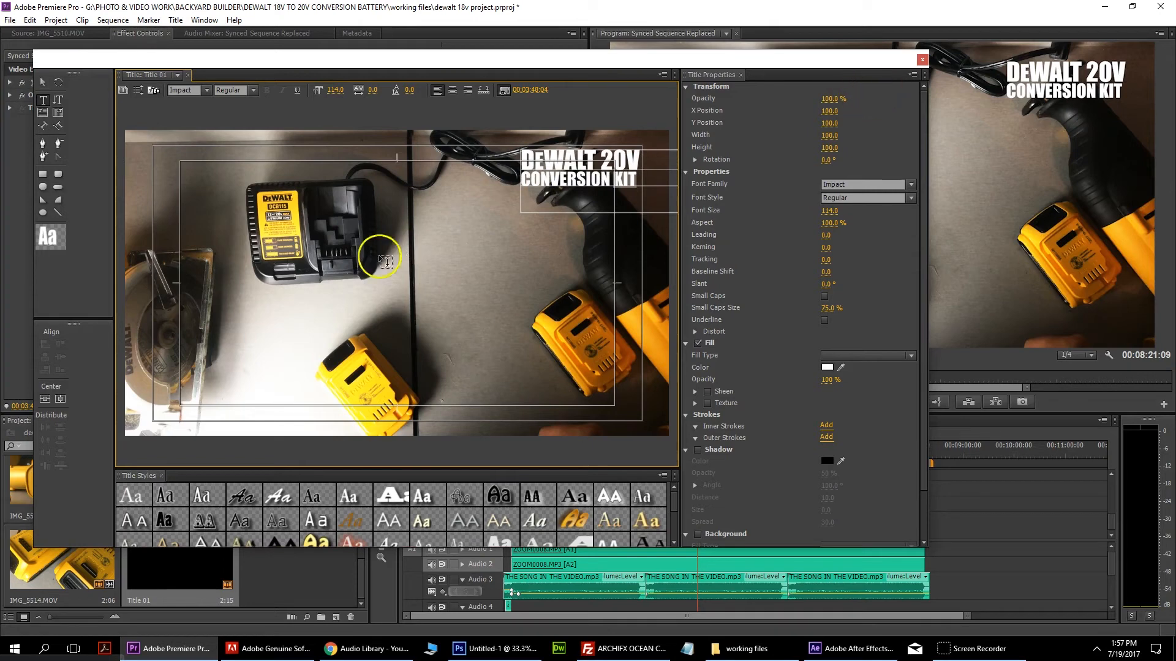
click(42, 101)
drag(435, 383, 637, 413)
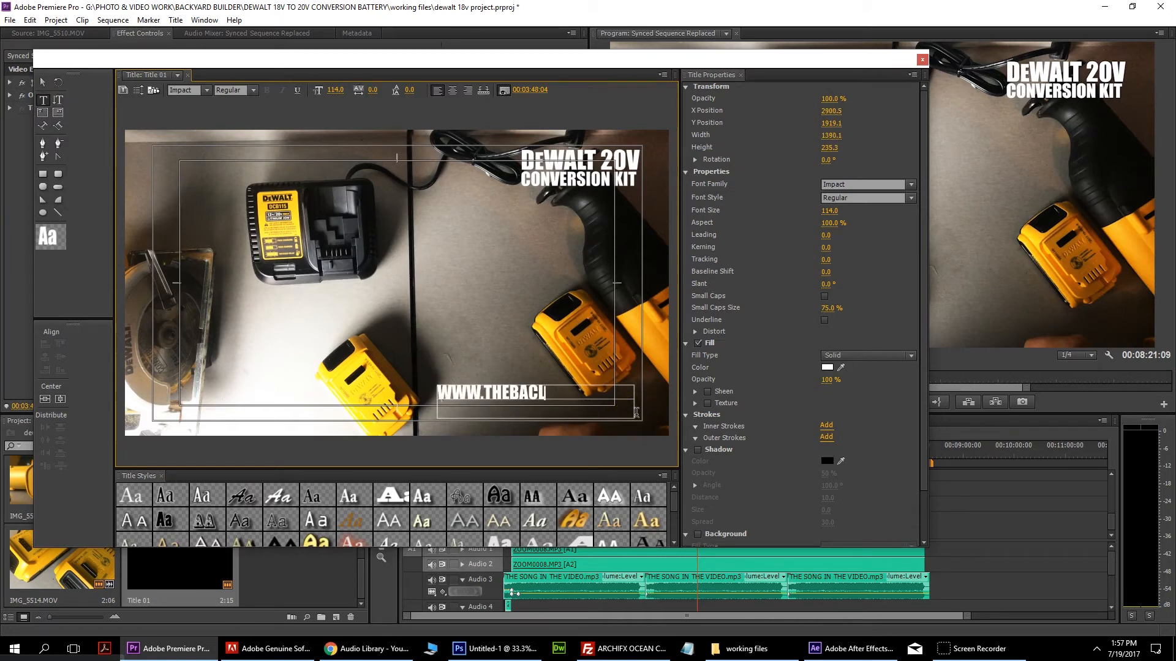
key(BackSpace)
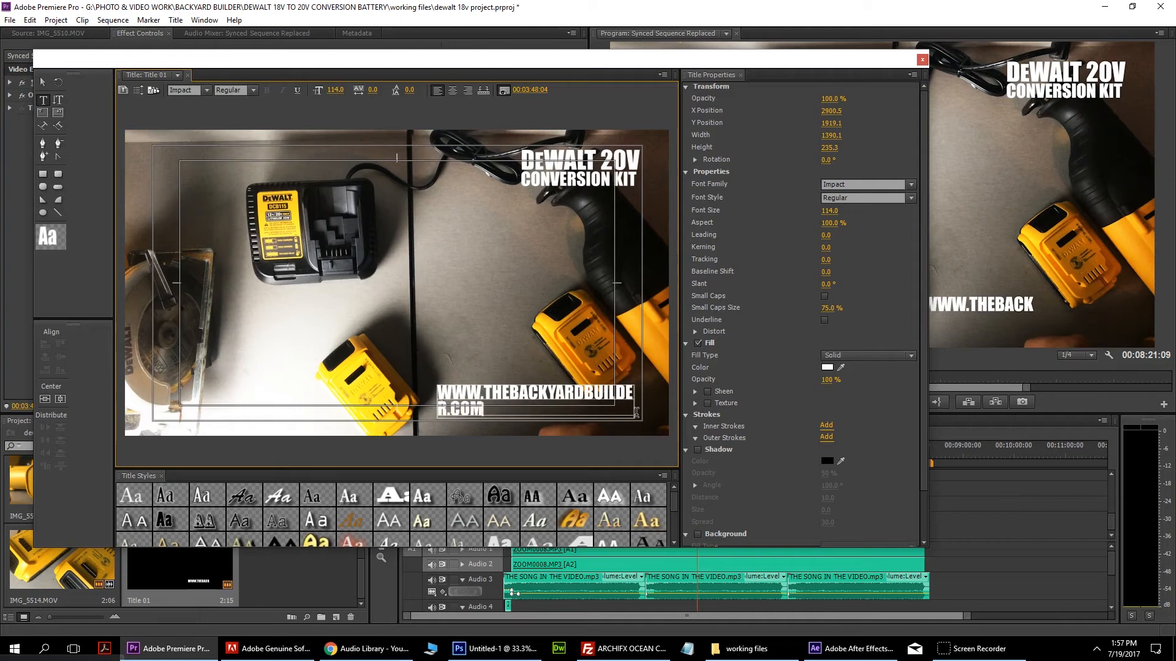
click(637, 416)
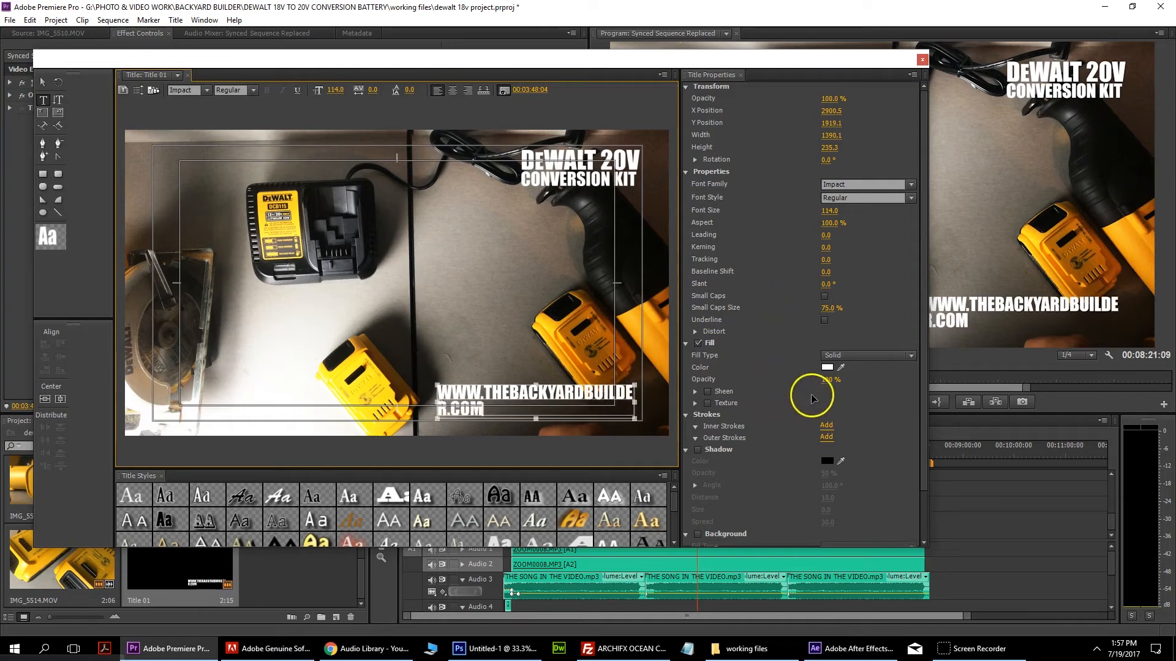
key(ctrl+a)
drag(833, 210, 800, 209)
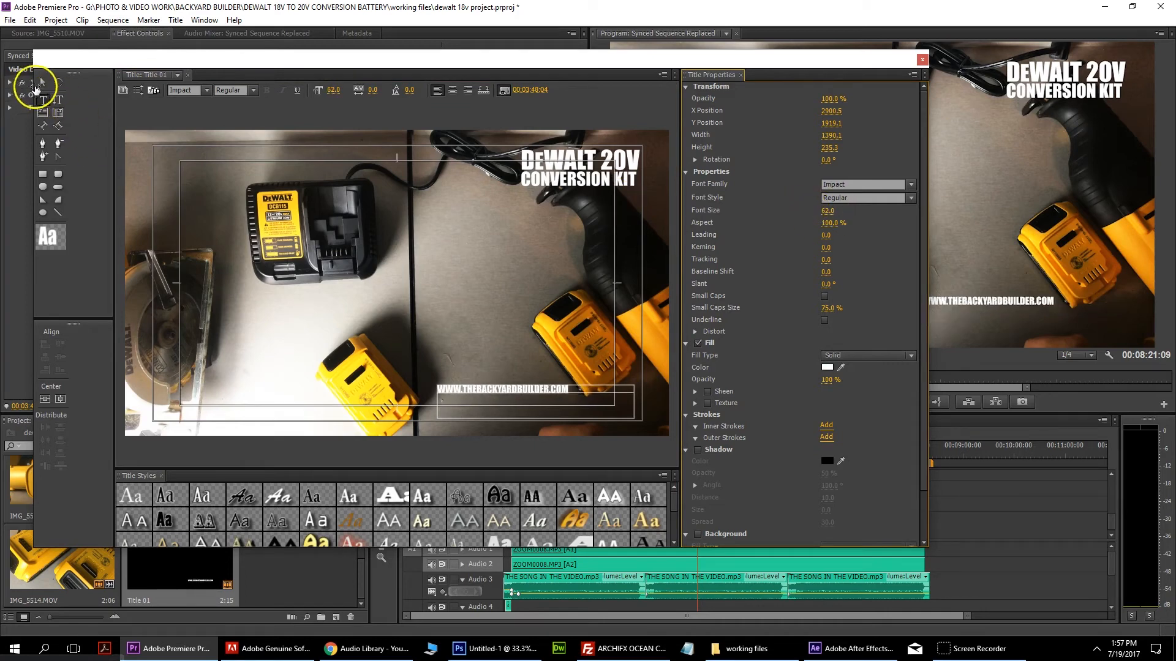
Step: Move the website text block to about X 3398, Y 2100 in the frame's lower-right corner and close the title editor
click(44, 83)
drag(564, 407, 639, 427)
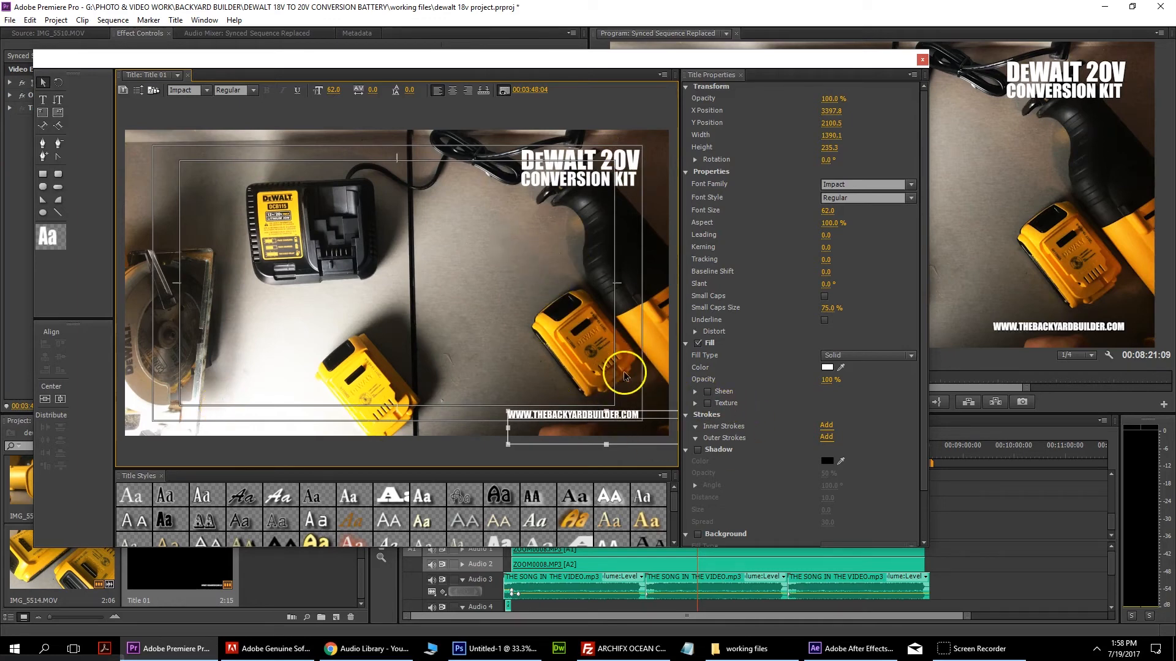
click(395, 328)
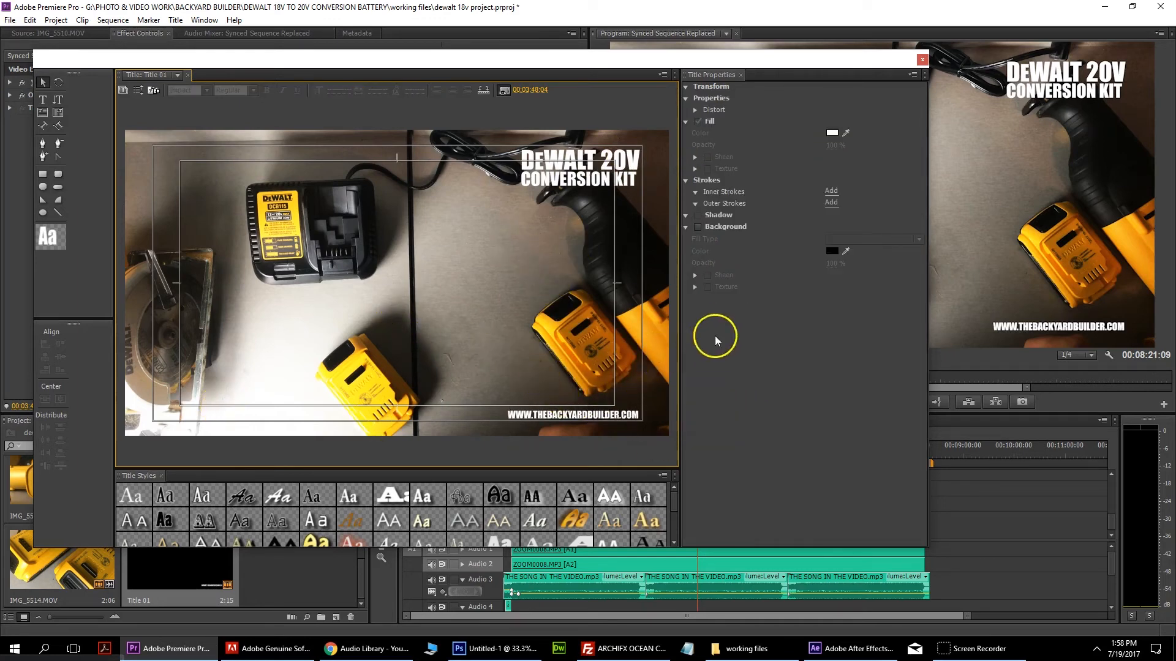
click(922, 60)
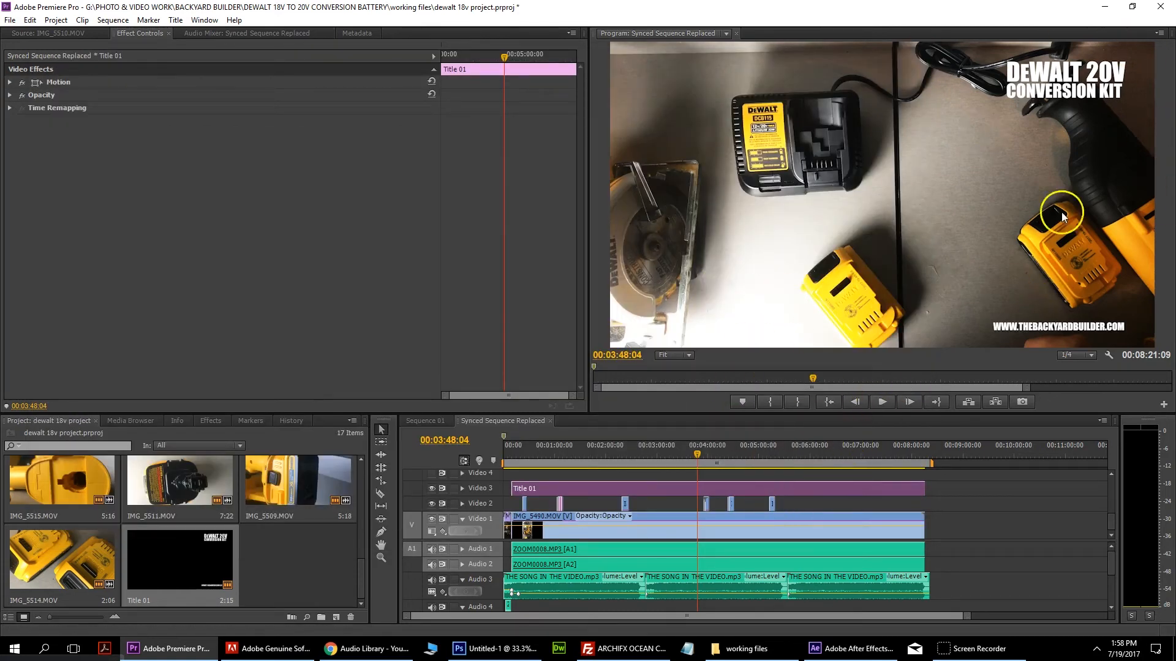
Step: Play the sequence around 00:03:48 and 00:05:15 to check the title overlay against the footage
click(880, 403)
click(881, 402)
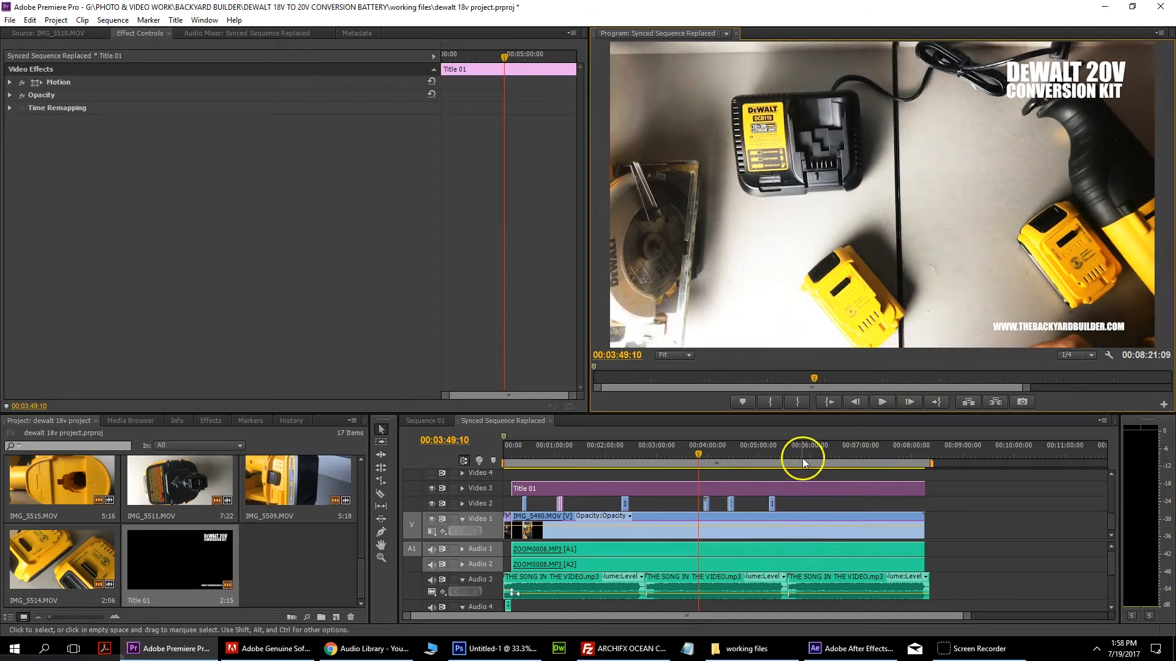
drag(800, 455, 773, 464)
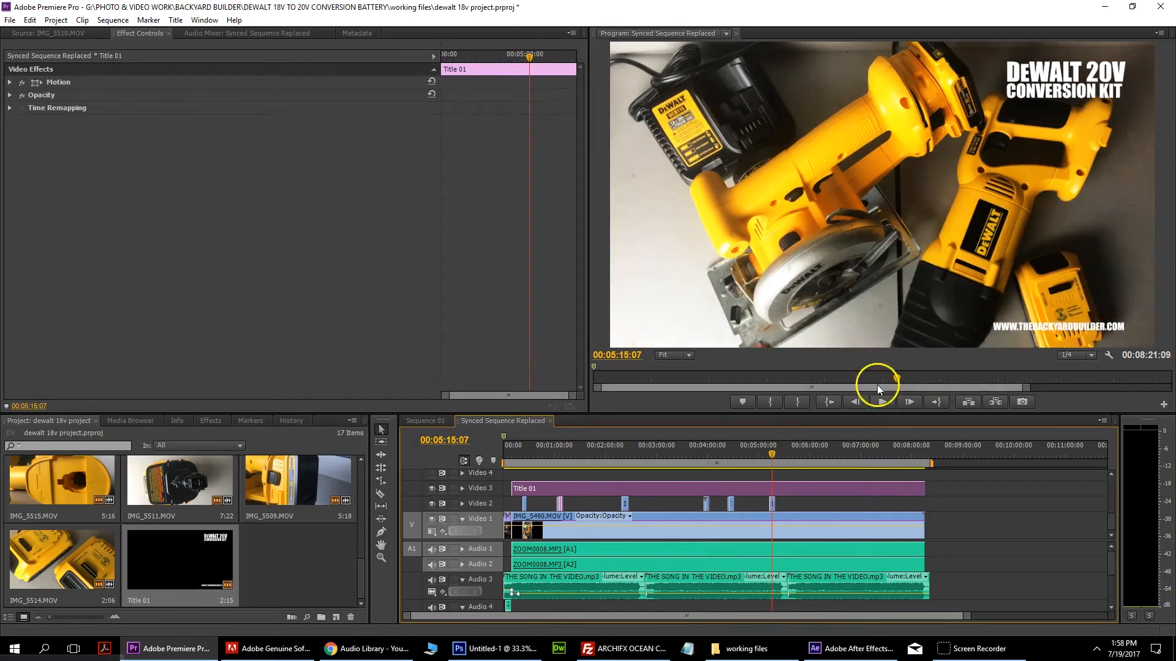
click(881, 403)
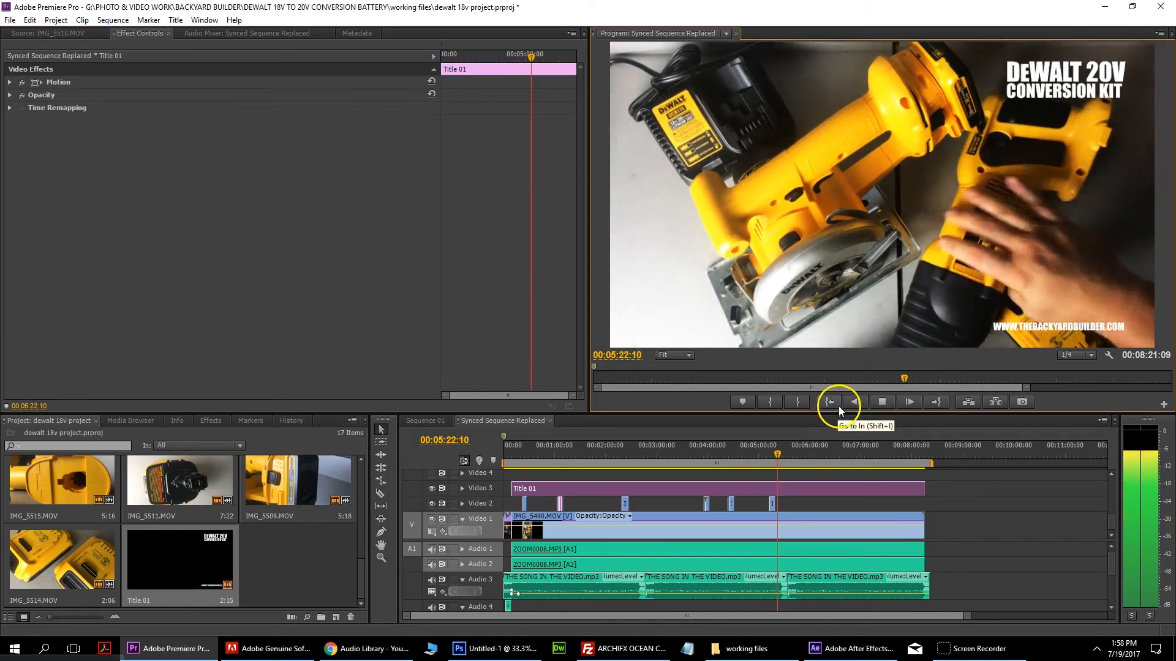
click(882, 404)
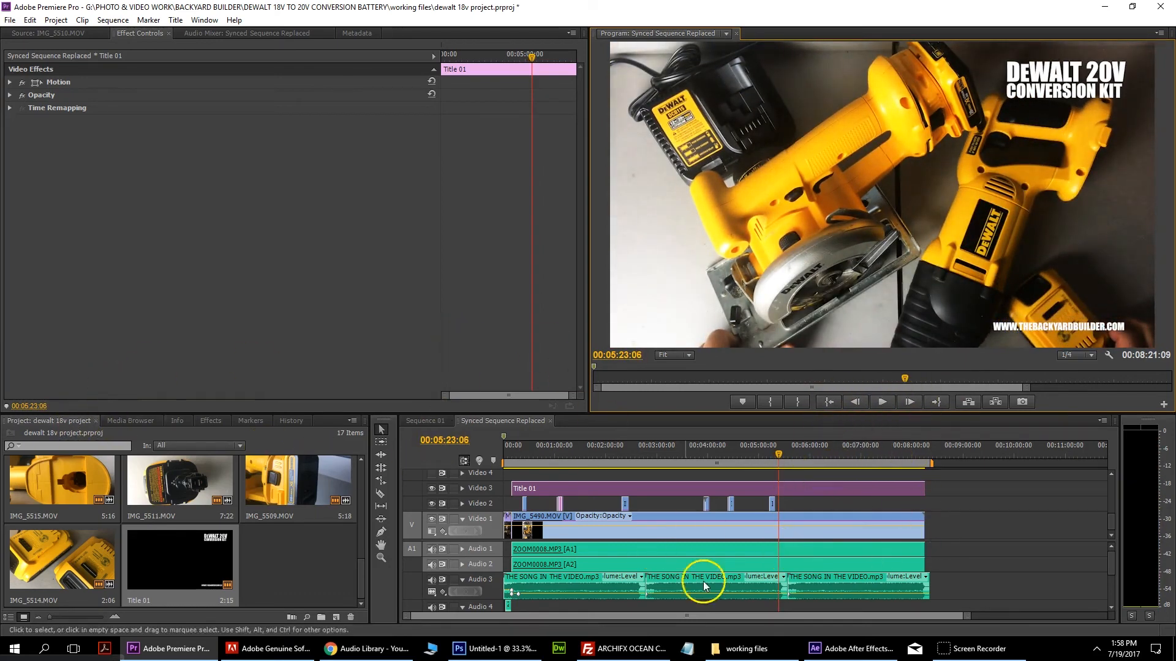
Step: Apply Cross Dissolve to the start and end of Title 01 and to the end of the IMG_5490.MOV clip
click(507, 452)
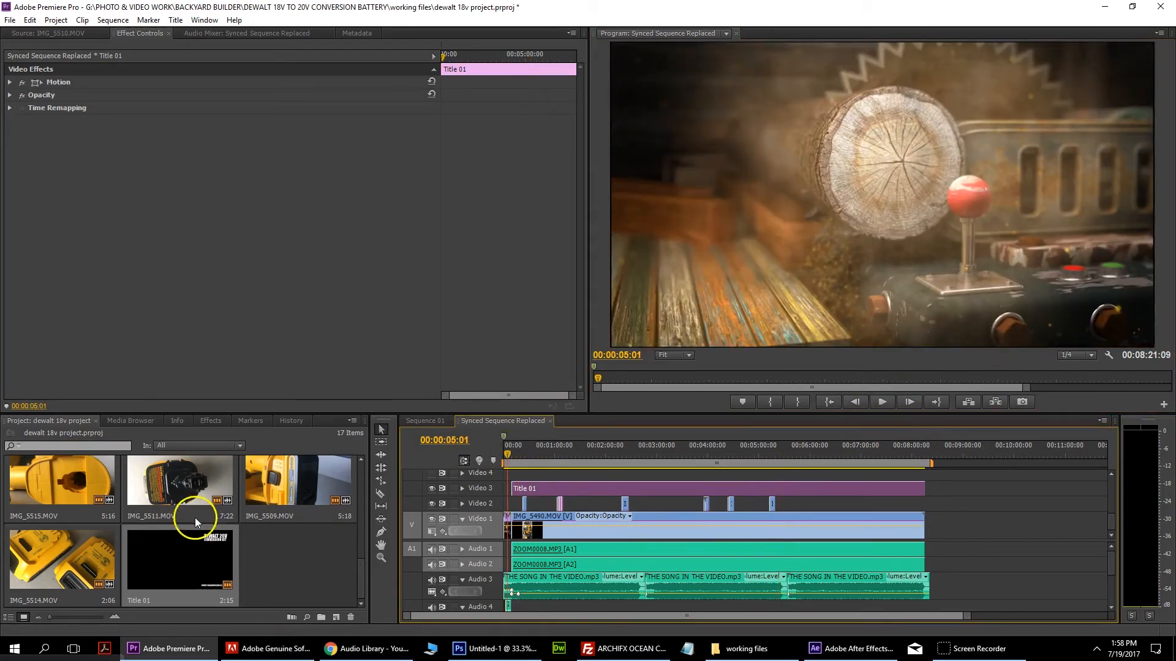
click(208, 421)
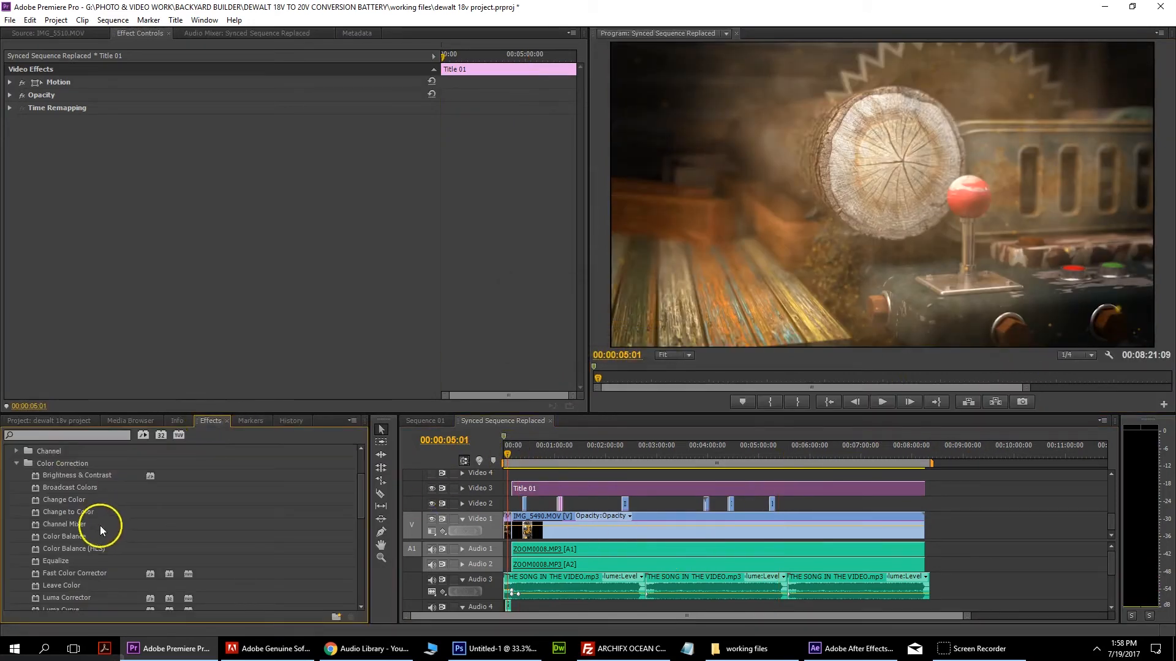
click(16, 463)
scroll(11, 479, up, 2)
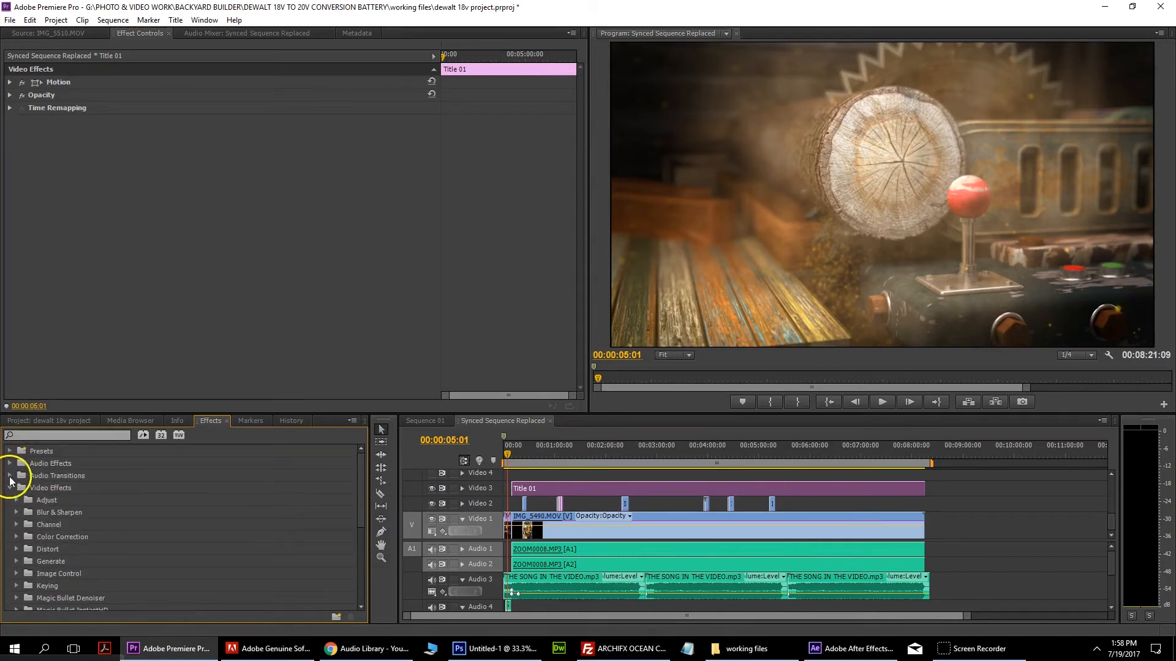
click(10, 488)
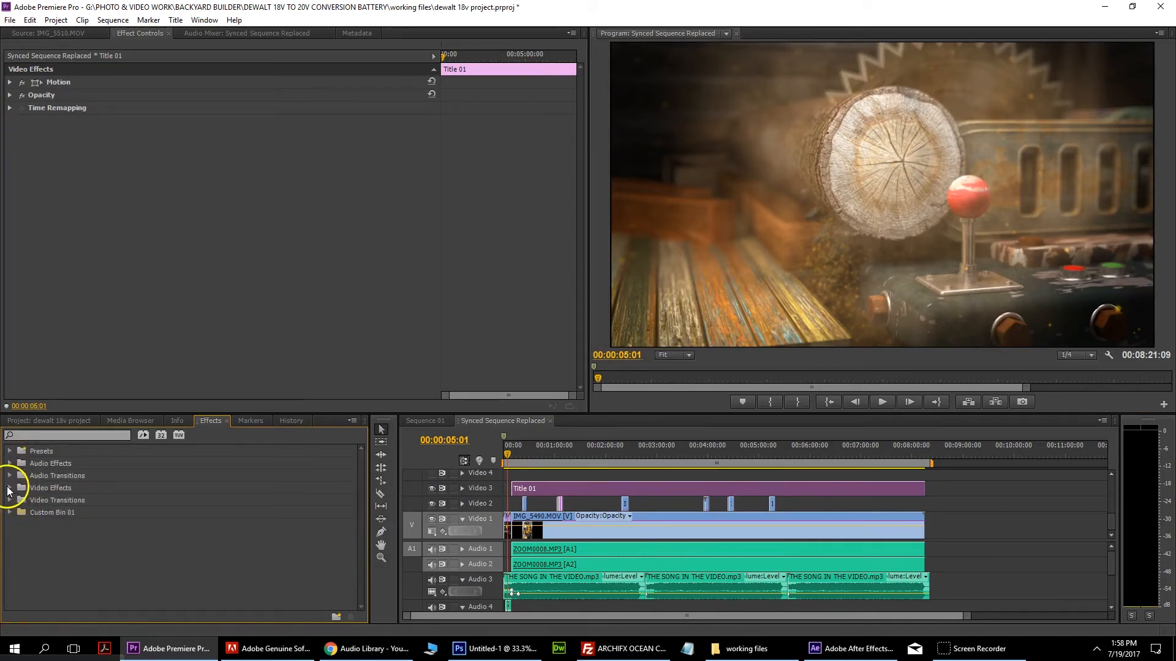
click(8, 500)
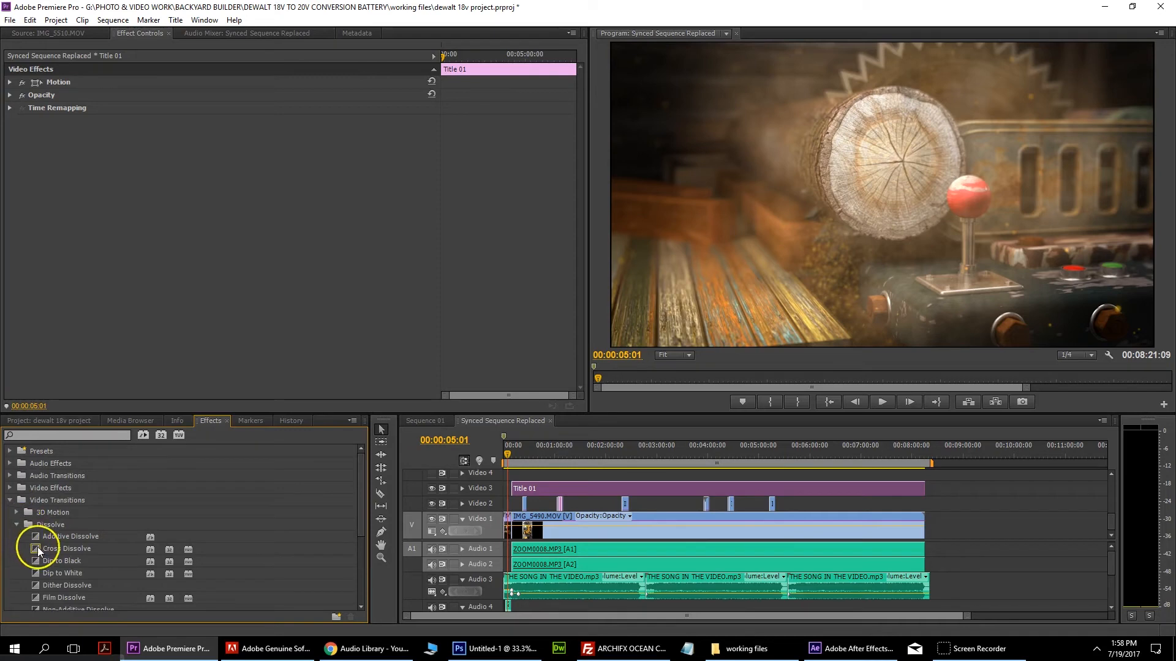
drag(38, 550, 513, 488)
drag(227, 550, 924, 493)
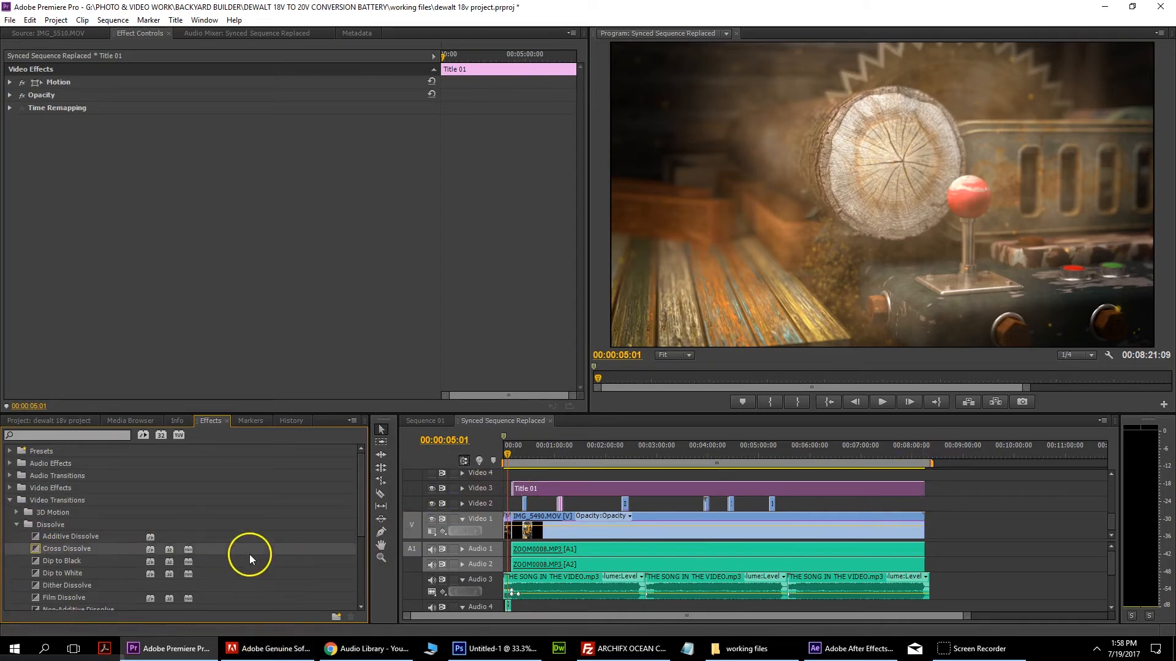
drag(254, 547, 799, 517)
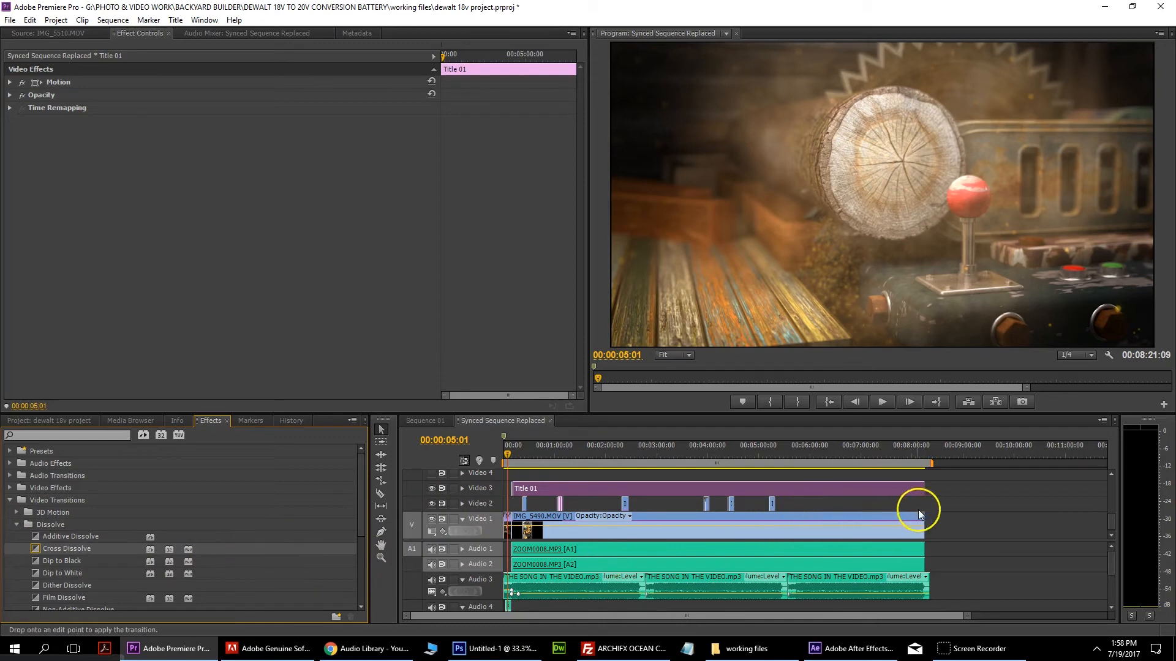
drag(918, 512, 919, 513)
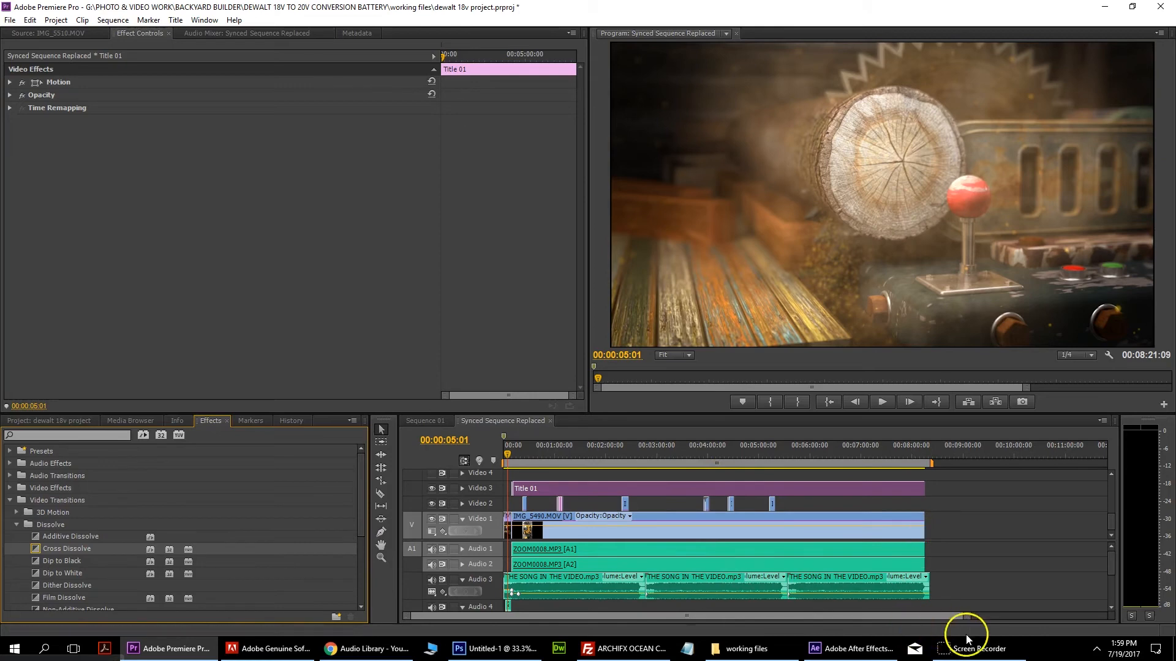
Step: Play the last seconds of the footage to check how the title and video fade out
scroll(971, 616, down, 5)
scroll(951, 622, up, 2)
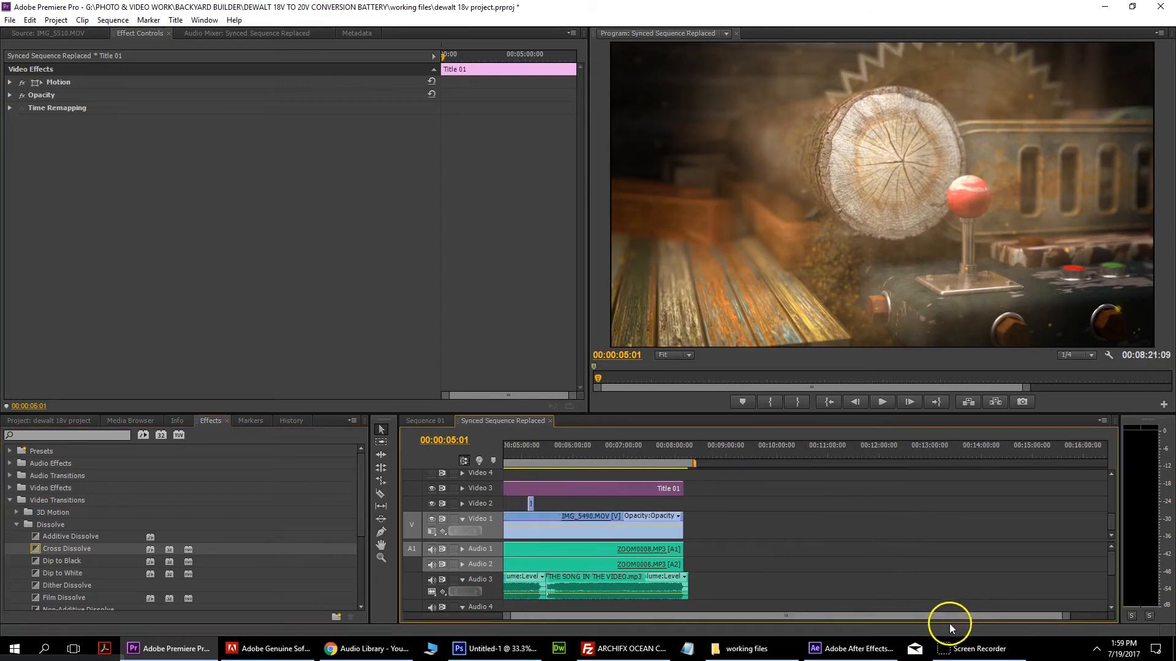
drag(1050, 615, 938, 615)
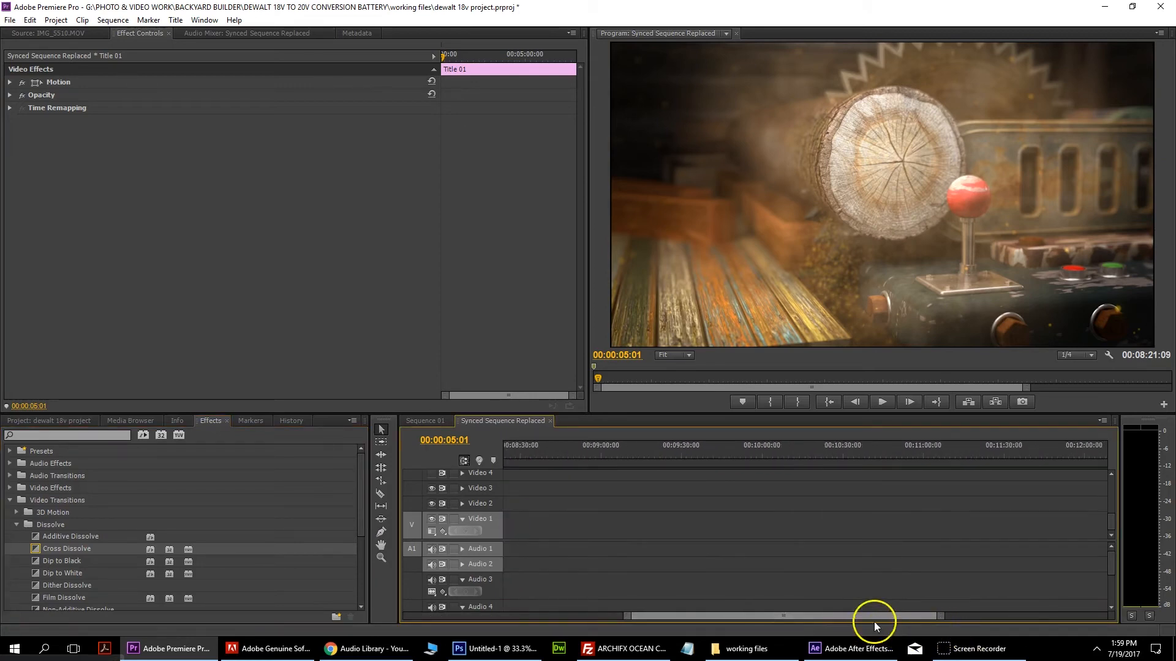
scroll(873, 622, up, 3)
drag(820, 448, 810, 447)
click(882, 402)
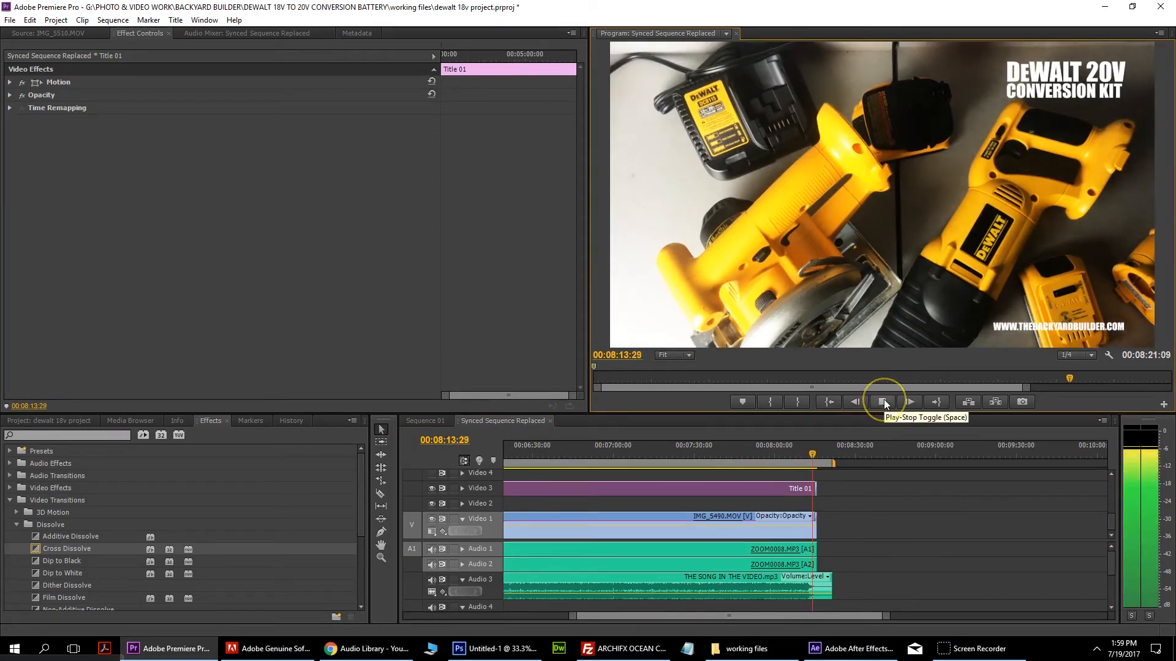
click(883, 399)
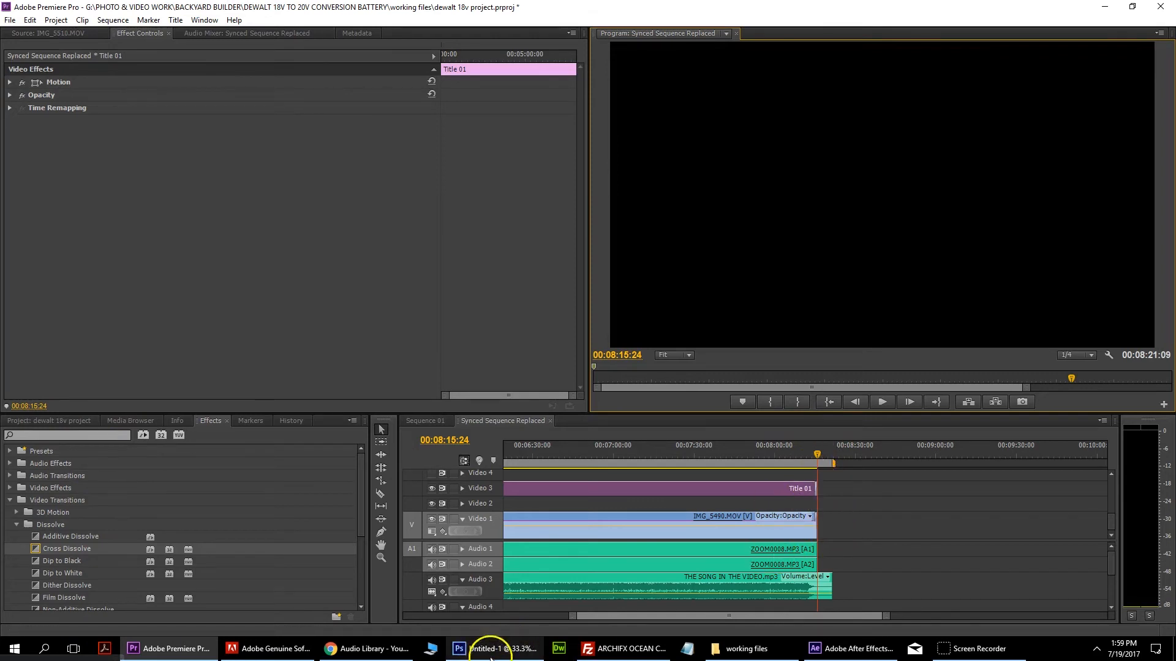
Step: Switch to After Effects and close the Sawing Wood CS6 project without saving it
mouse_move(864, 657)
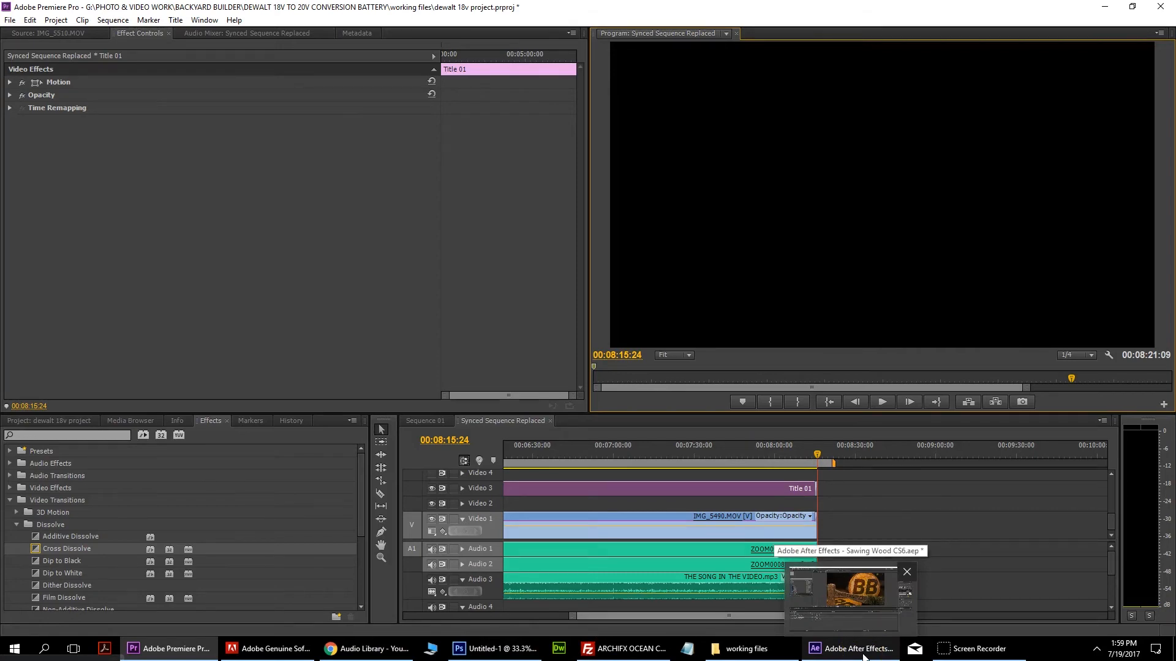
click(864, 657)
click(10, 20)
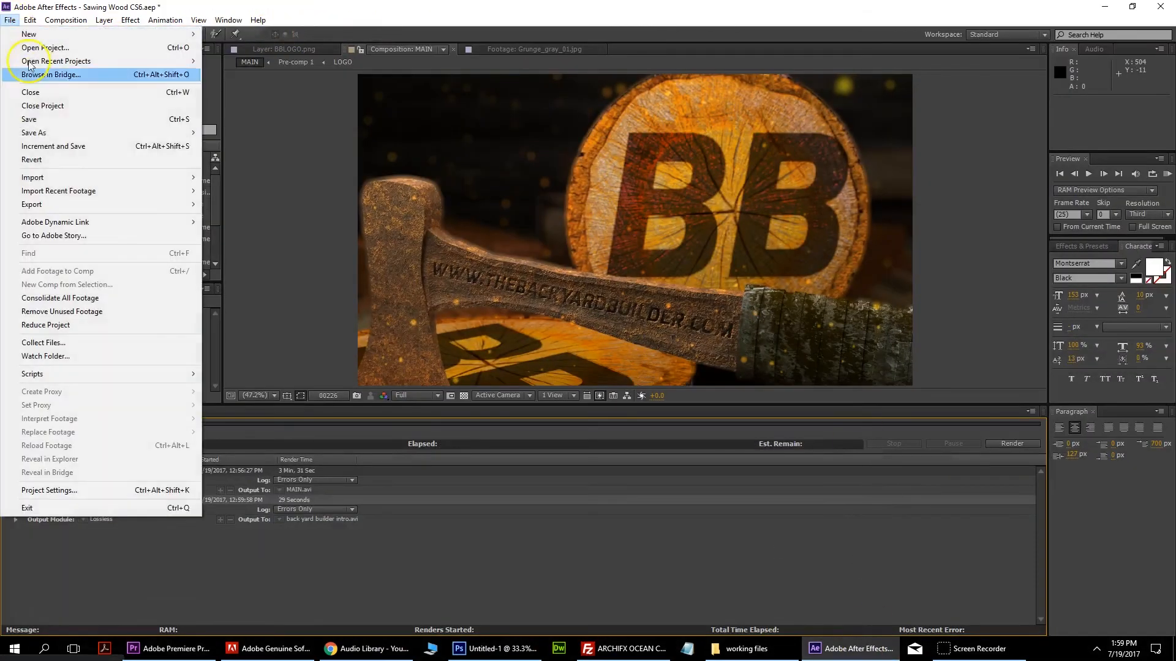
click(66, 106)
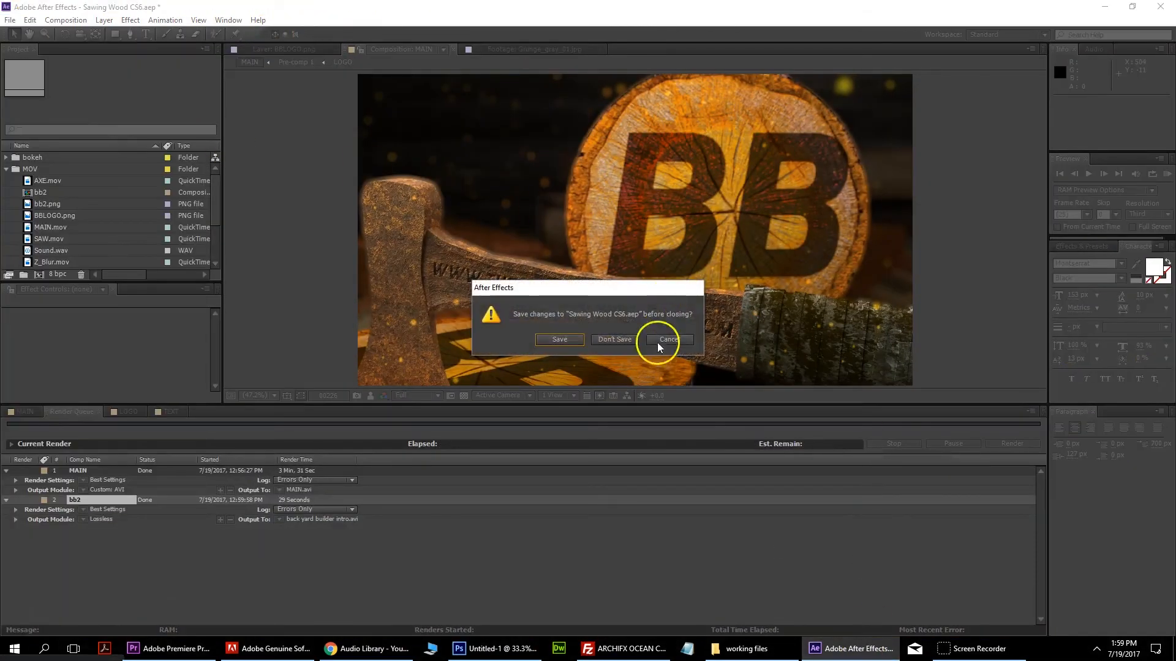
click(616, 339)
Step: Open GOLF VIEW.aep from the BOX FRAME WHITE TITLES folder inside VIDEO EDITING TOOLS AND TITLES on drive G
click(753, 650)
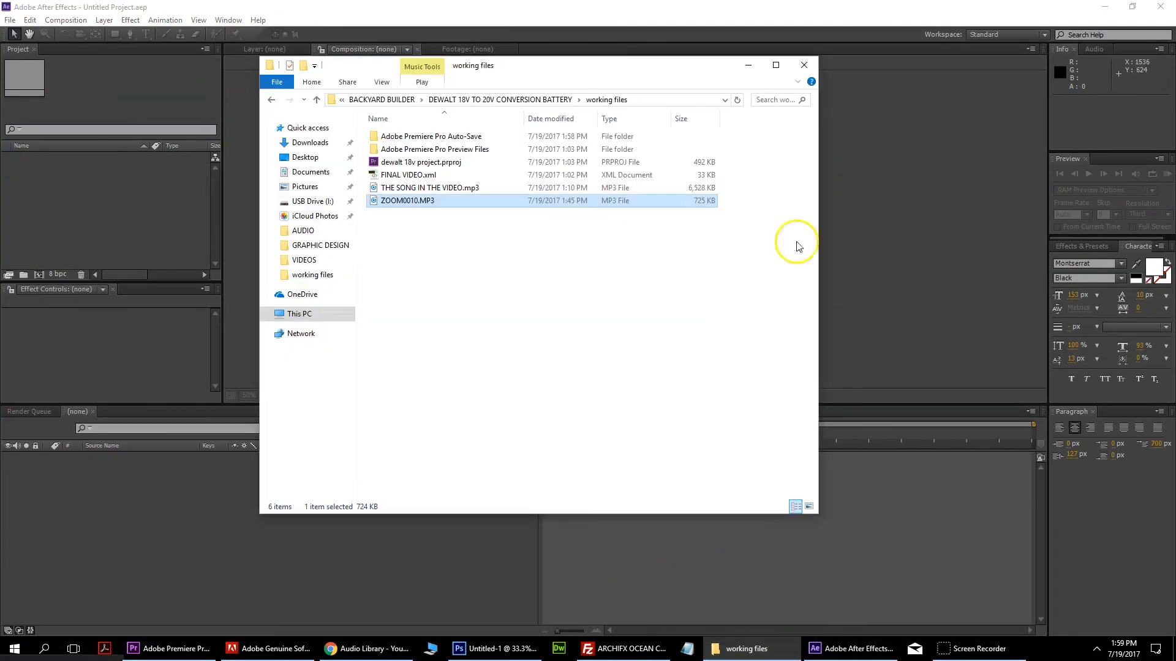
click(506, 99)
click(409, 101)
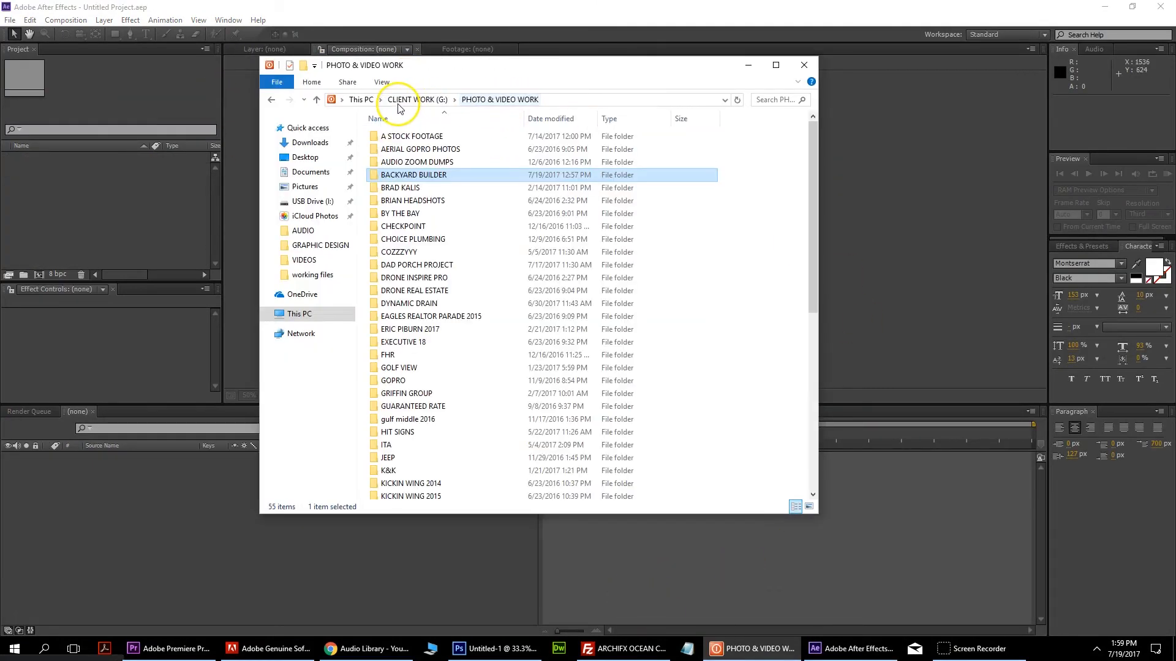
click(413, 101)
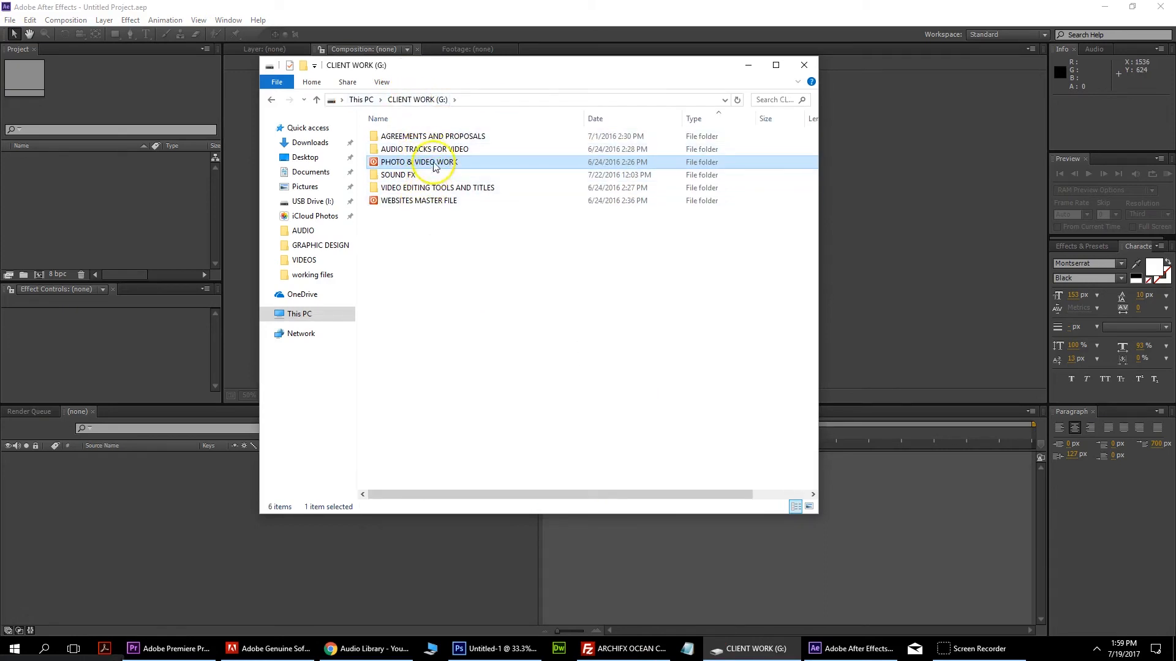
mouse_move(440, 156)
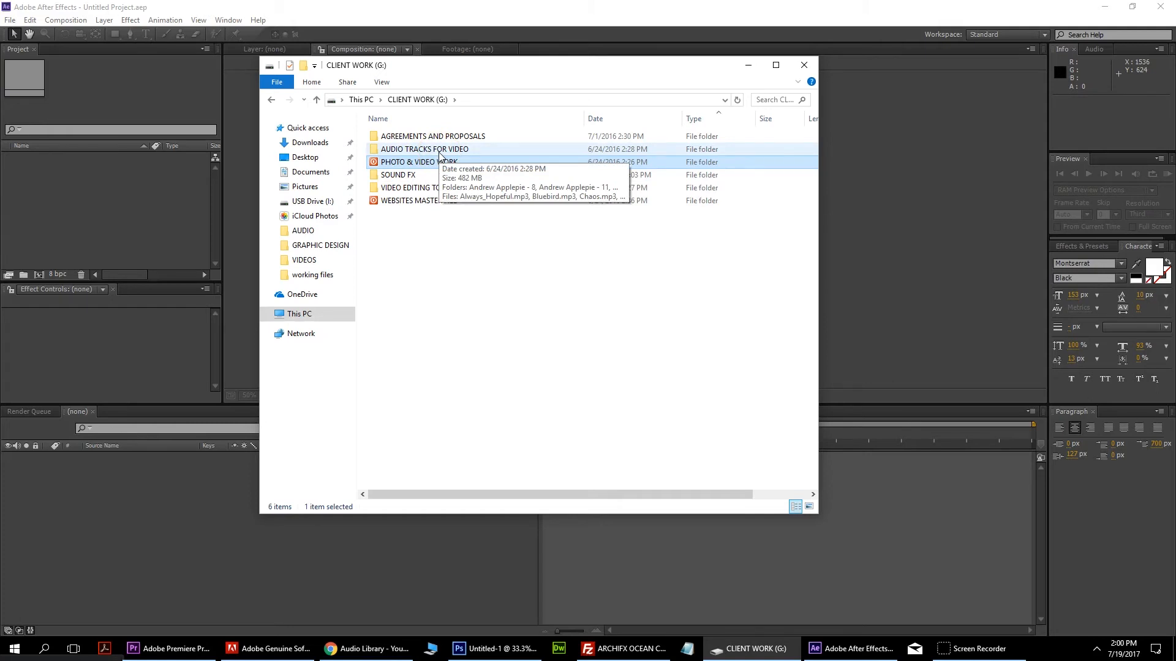
double_click(440, 189)
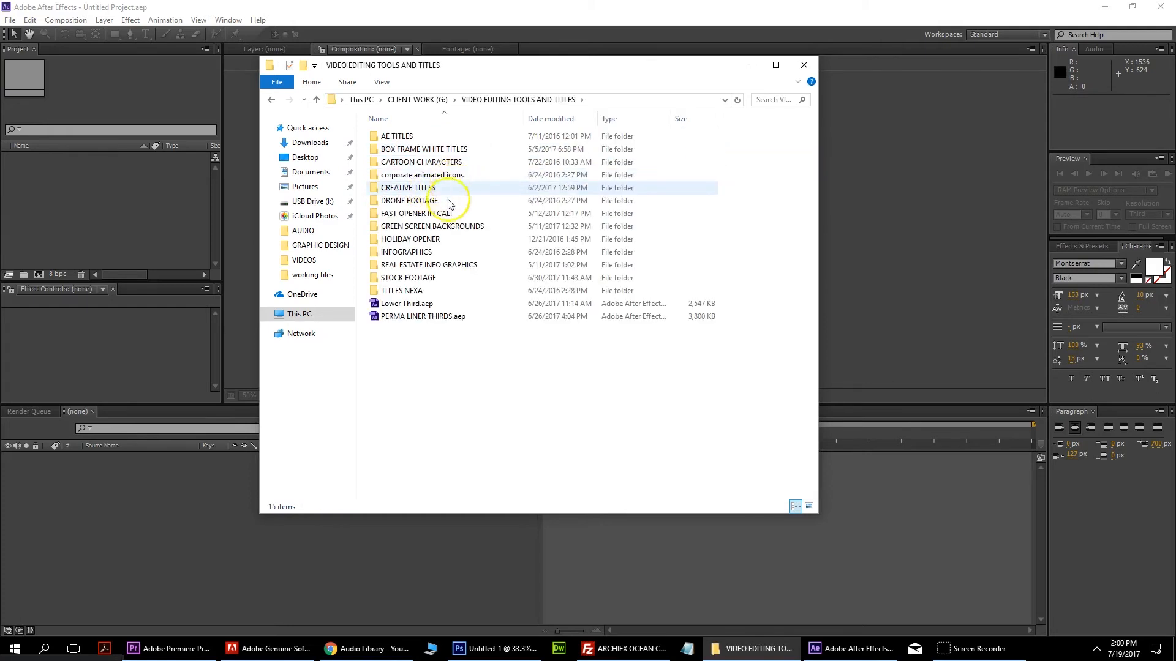
double_click(444, 152)
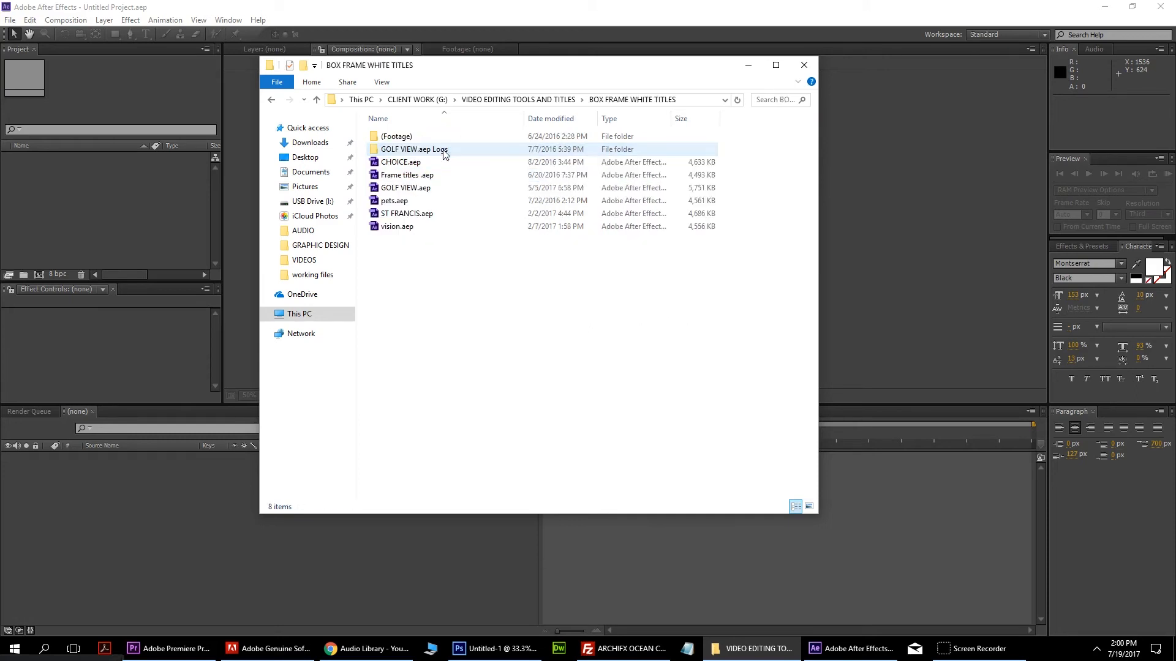
click(390, 205)
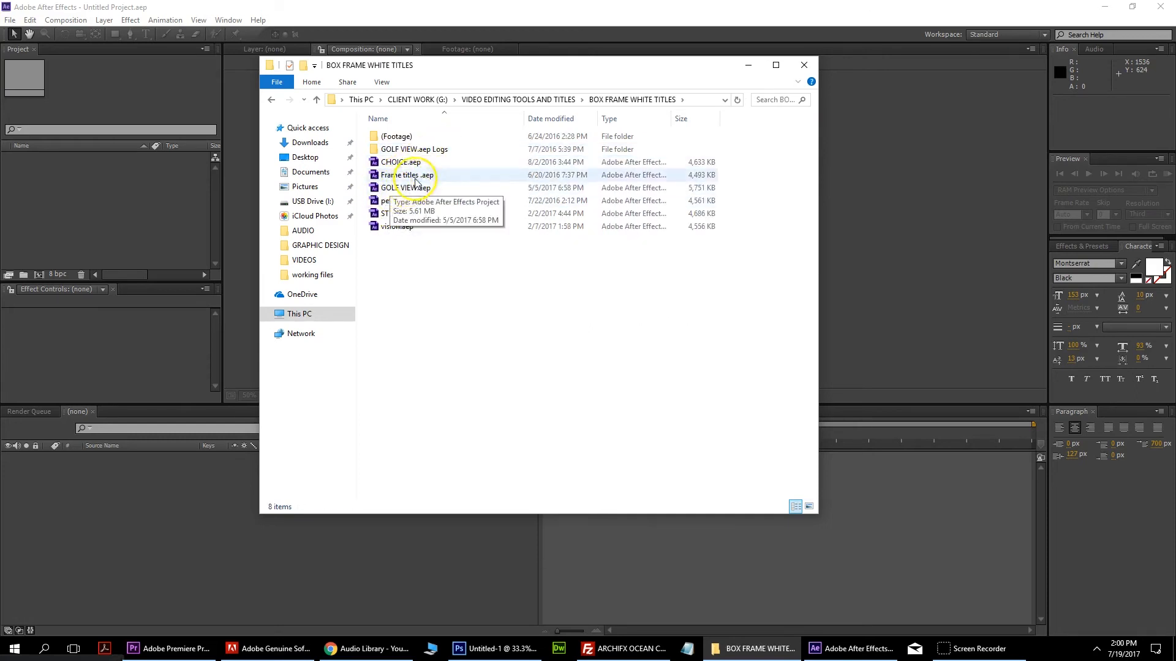
double_click(423, 187)
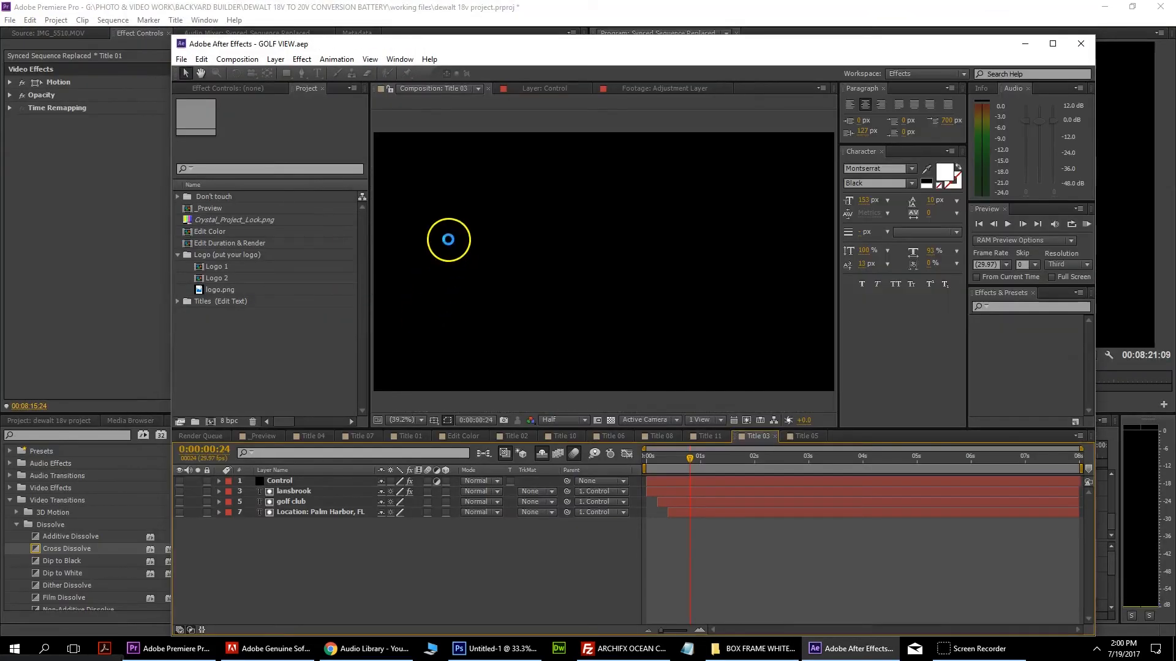
Step: Play the Title 03 composition from about one second in to examine its box frame title animation
key(Caps_Lock)
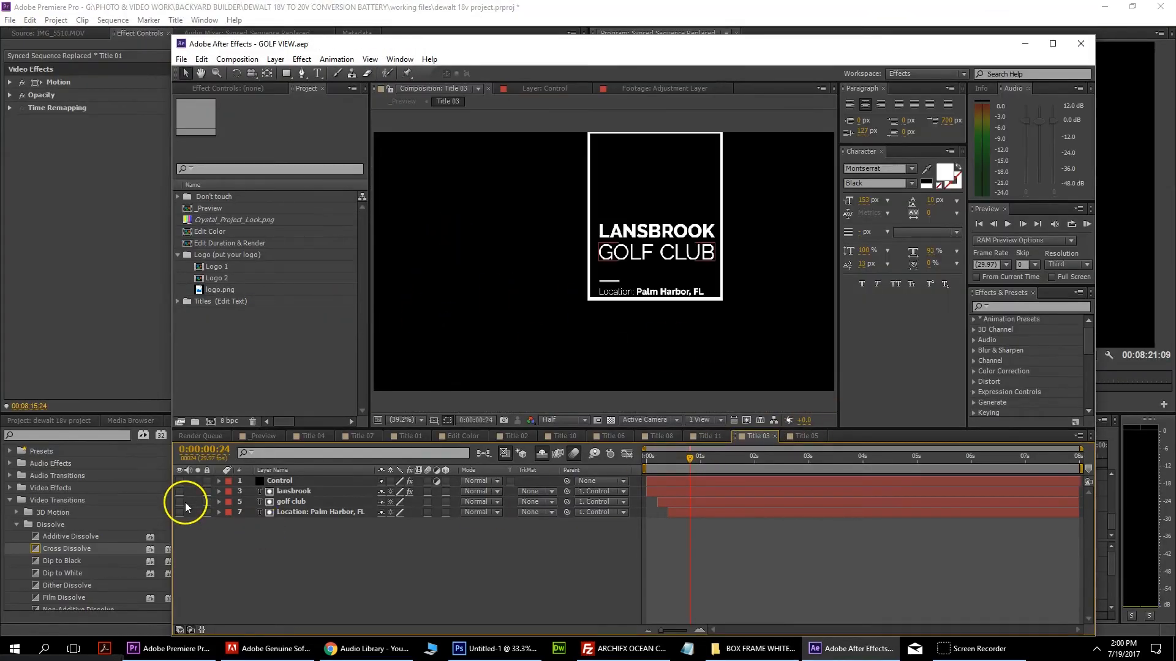
click(679, 458)
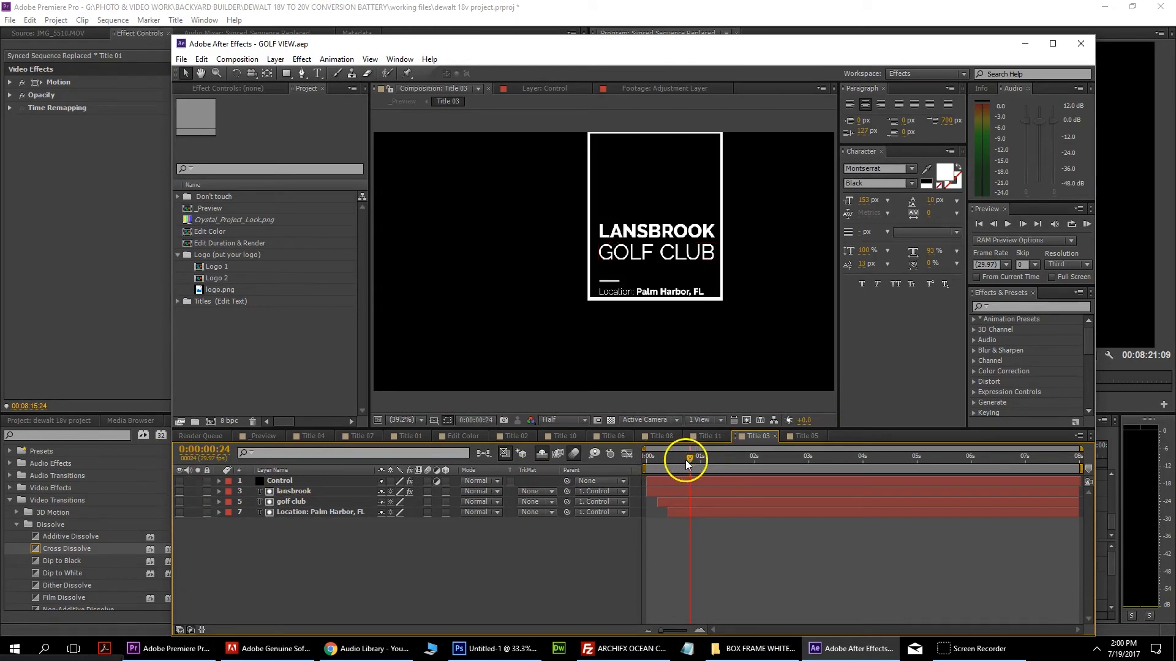
key(space)
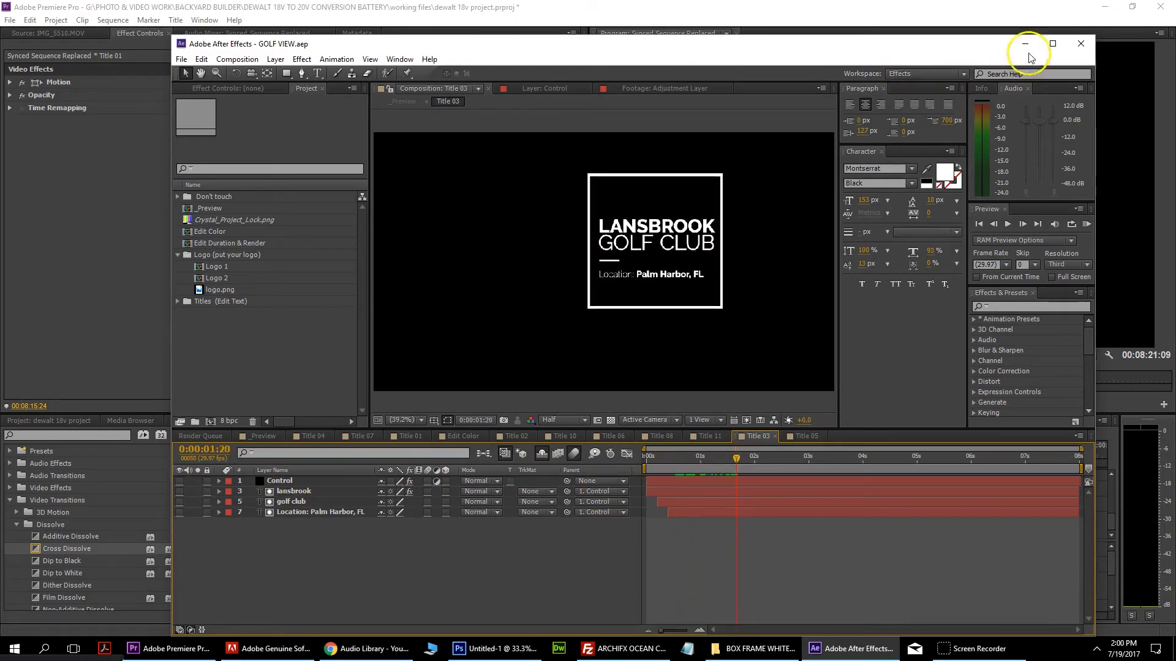
Step: Scrub the start of Title 03, and the first seconds of the _Preview composition, to examine the box frame title animations
click(647, 458)
drag(647, 456, 752, 457)
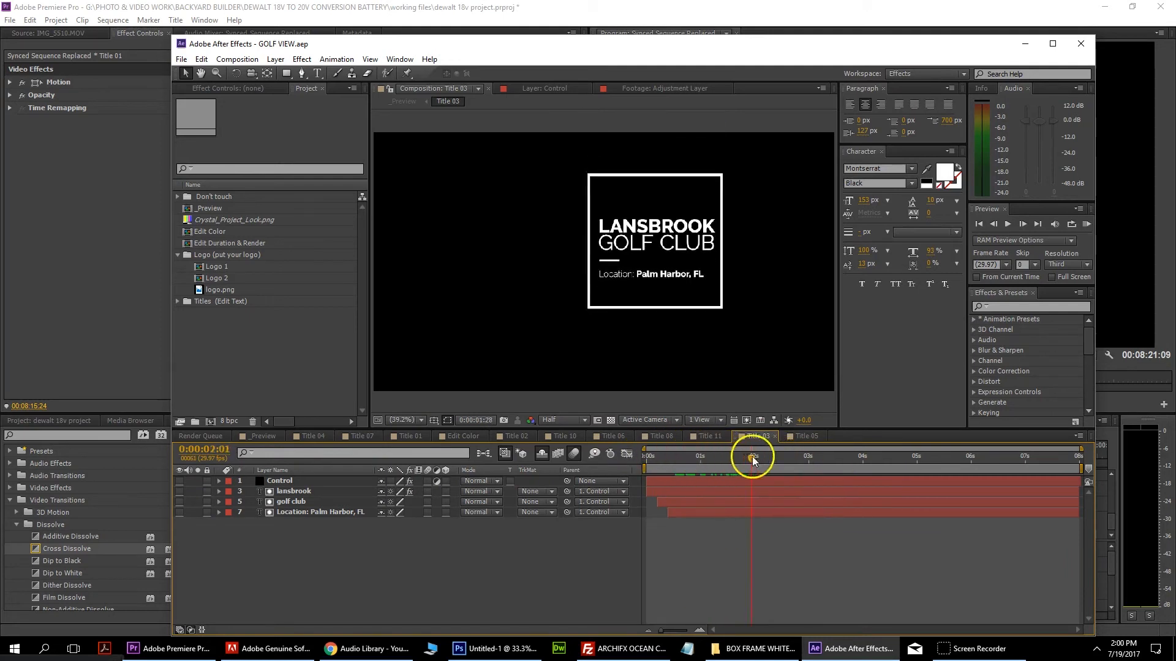
click(253, 436)
click(690, 457)
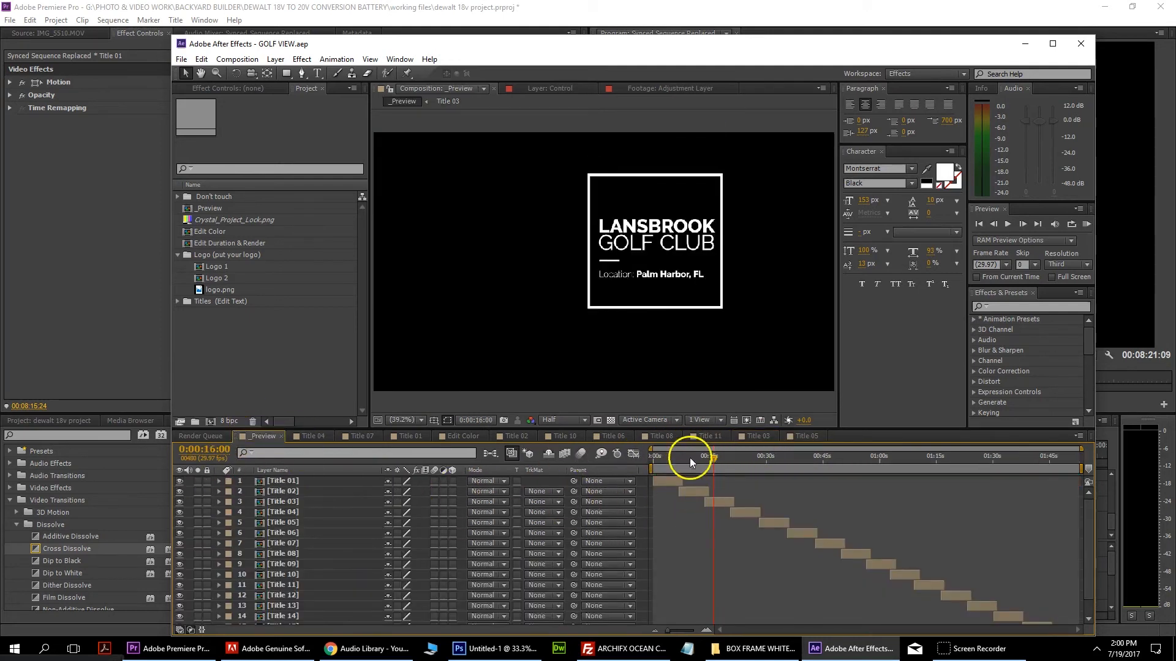
click(671, 458)
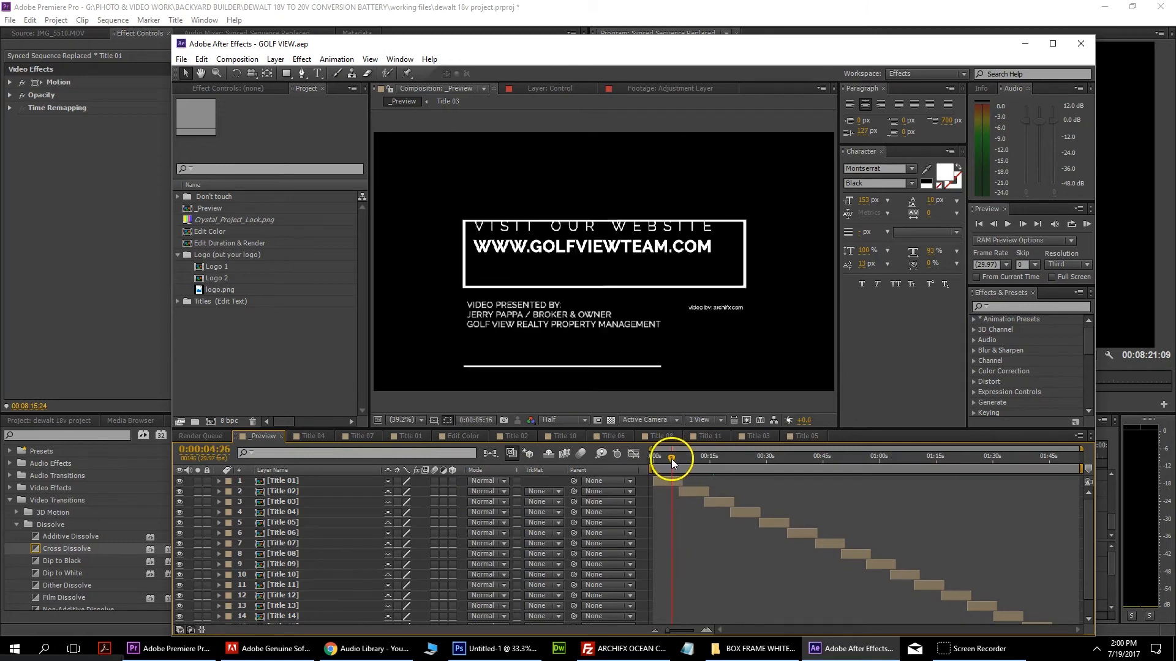
drag(672, 460, 667, 461)
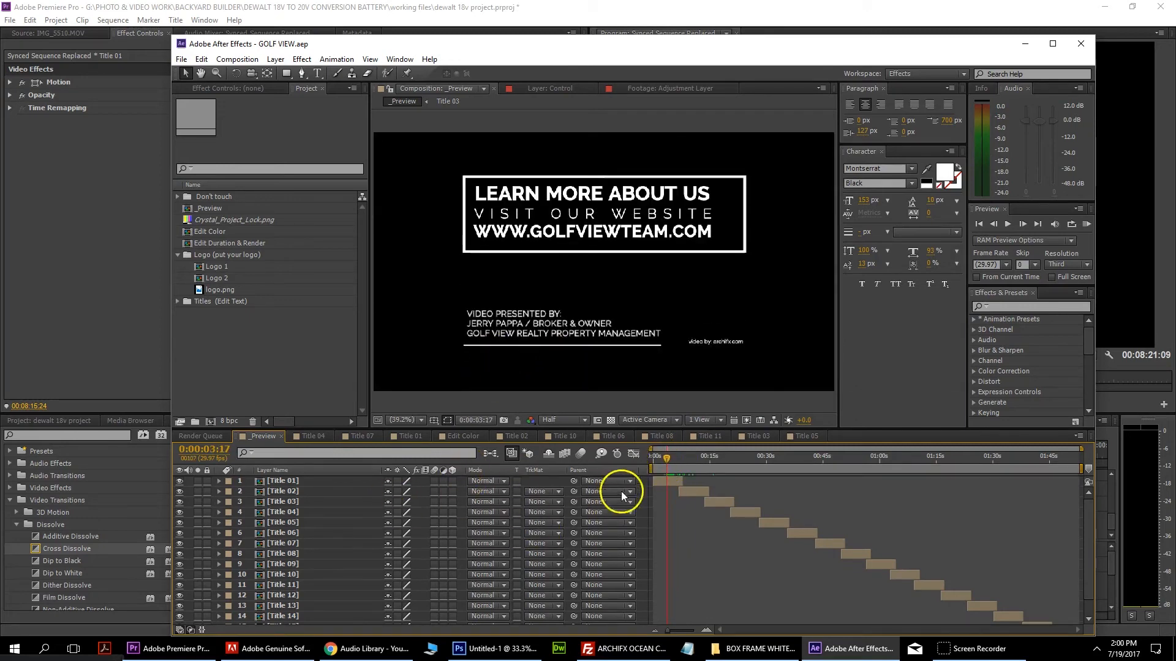
Step: Open the Title 01 composition and replace the LEARN MORE ABOUT US text with FOLLOW OUR CHANNEL OR
double_click(670, 481)
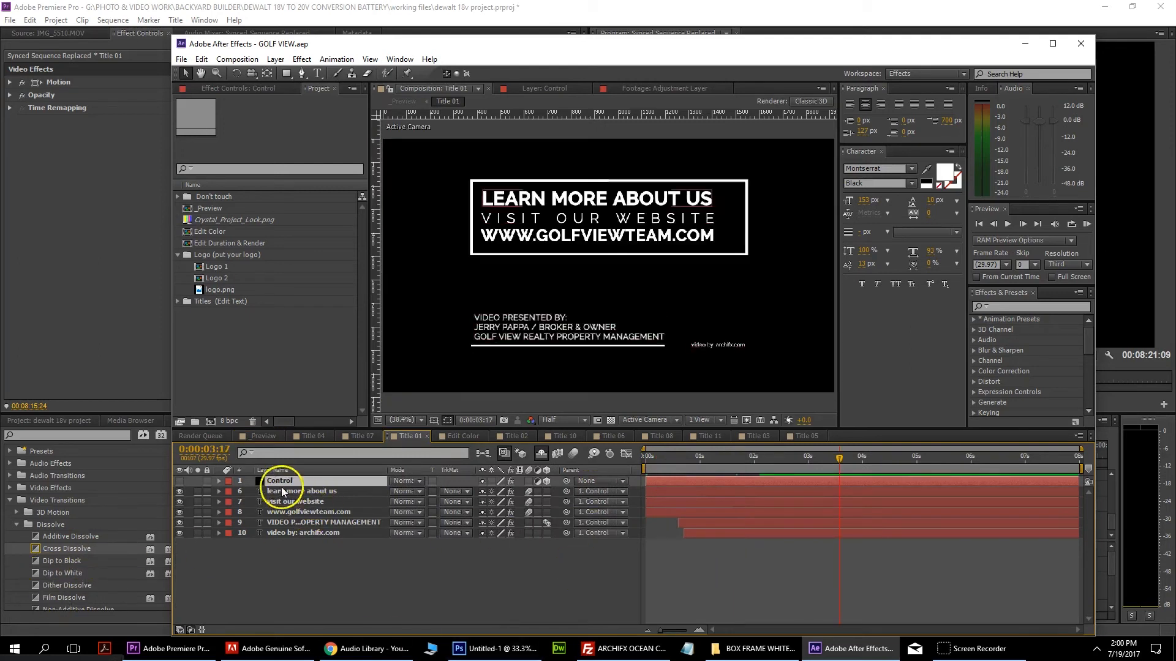
double_click(257, 491)
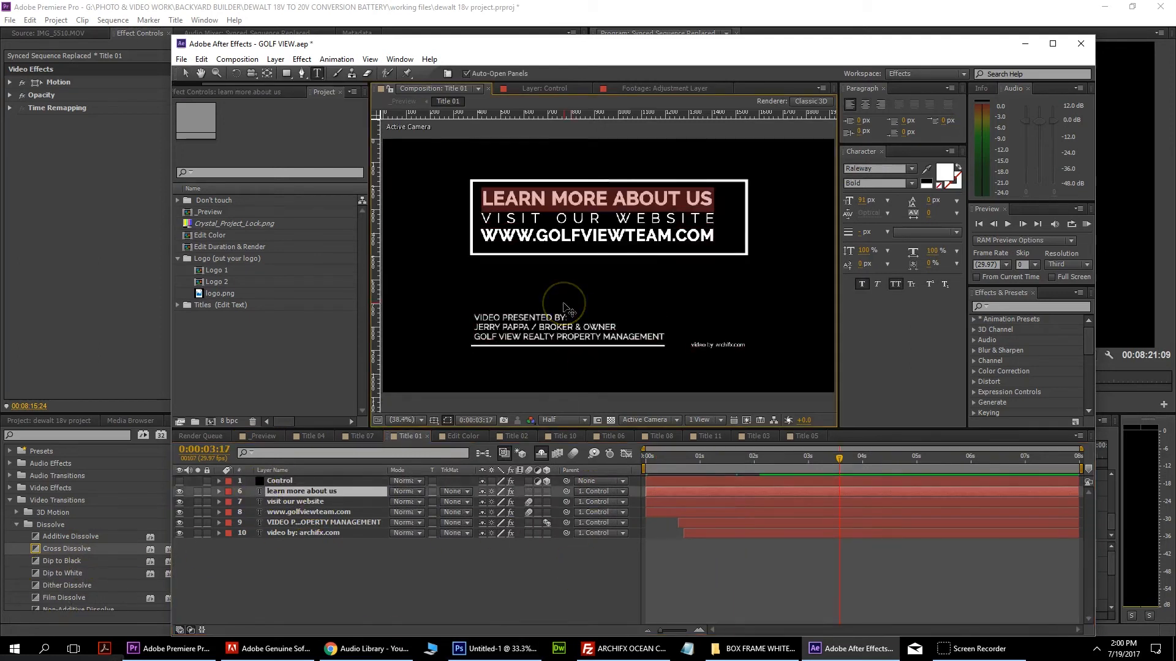
text(FOL)
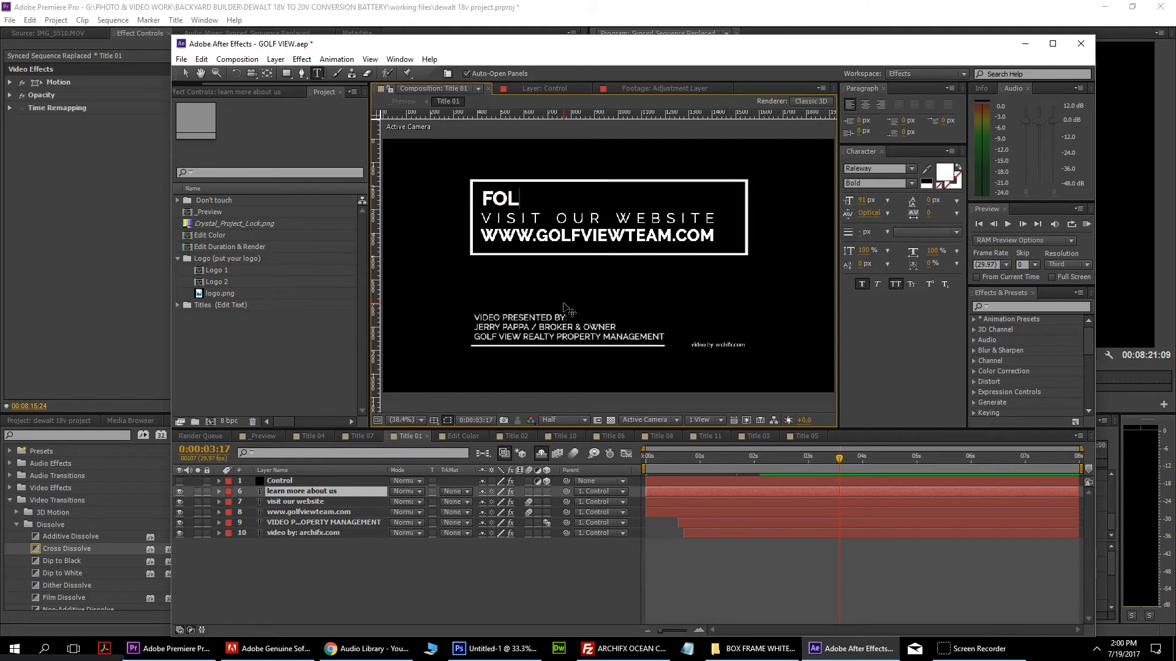
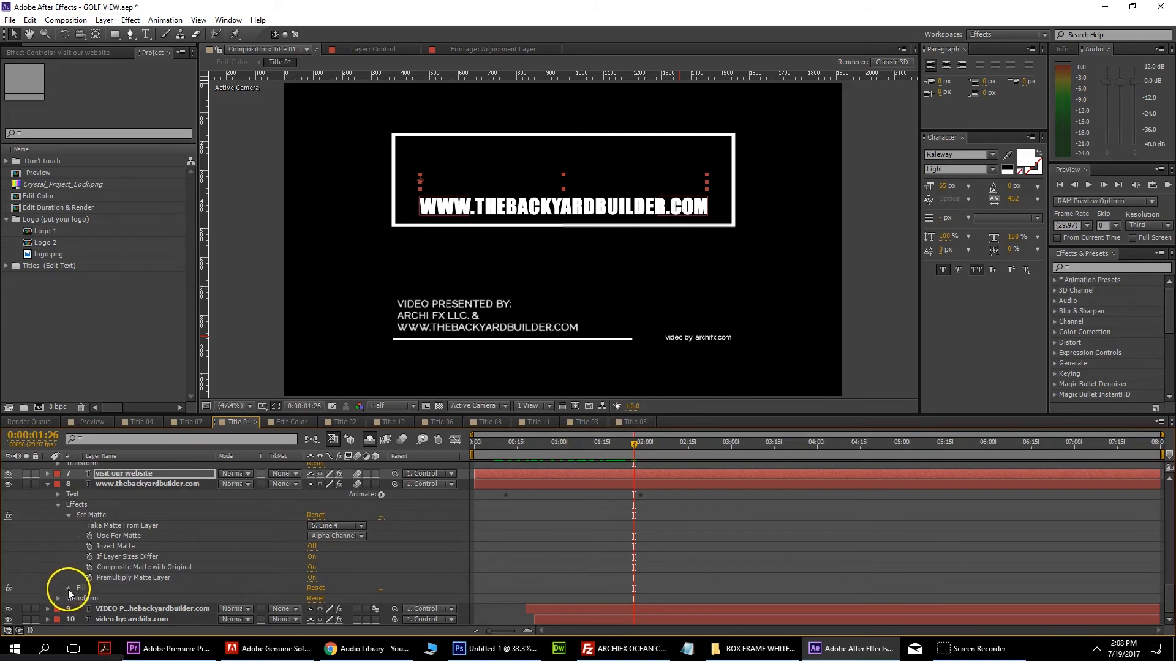
click(312, 540)
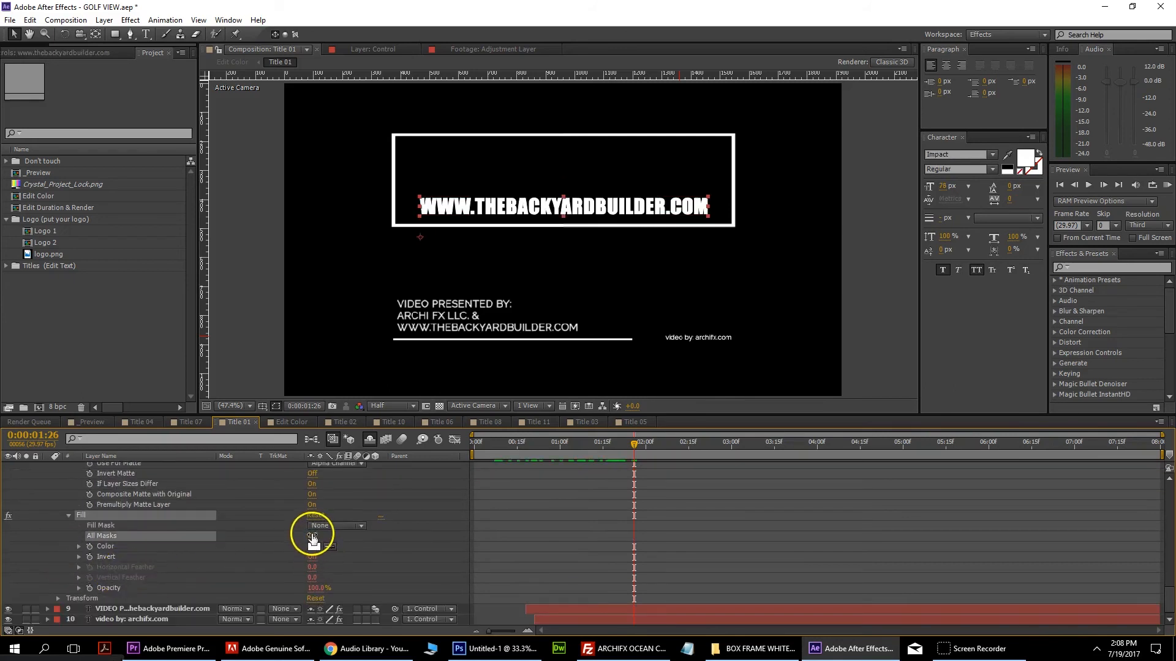
click(314, 547)
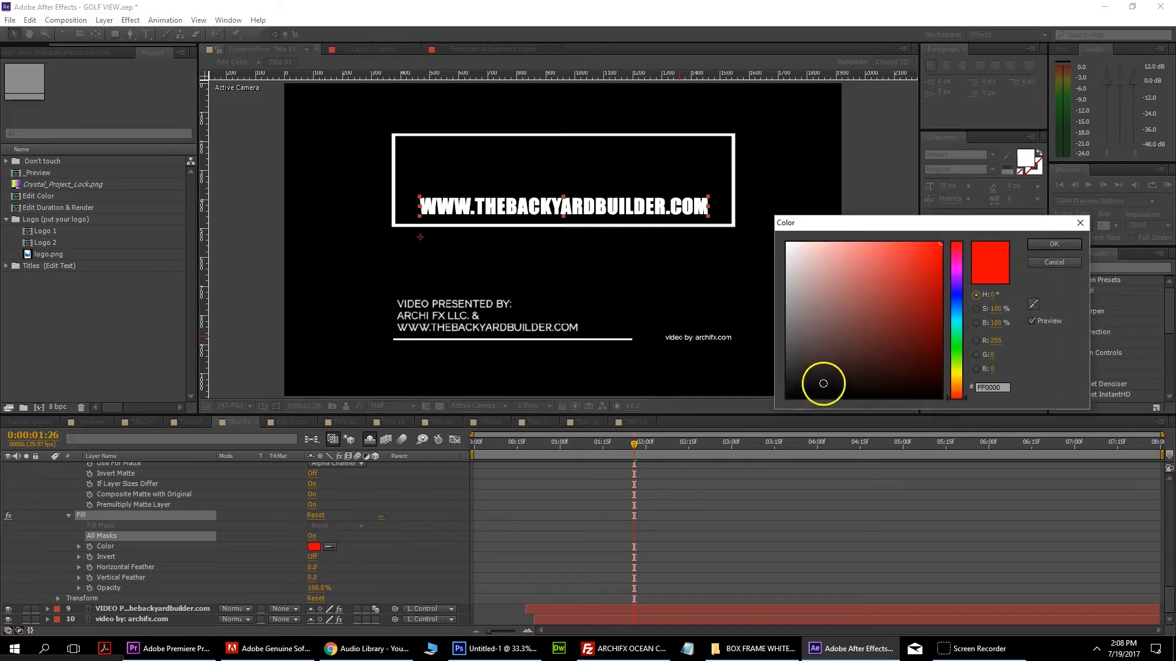
click(811, 388)
click(1044, 245)
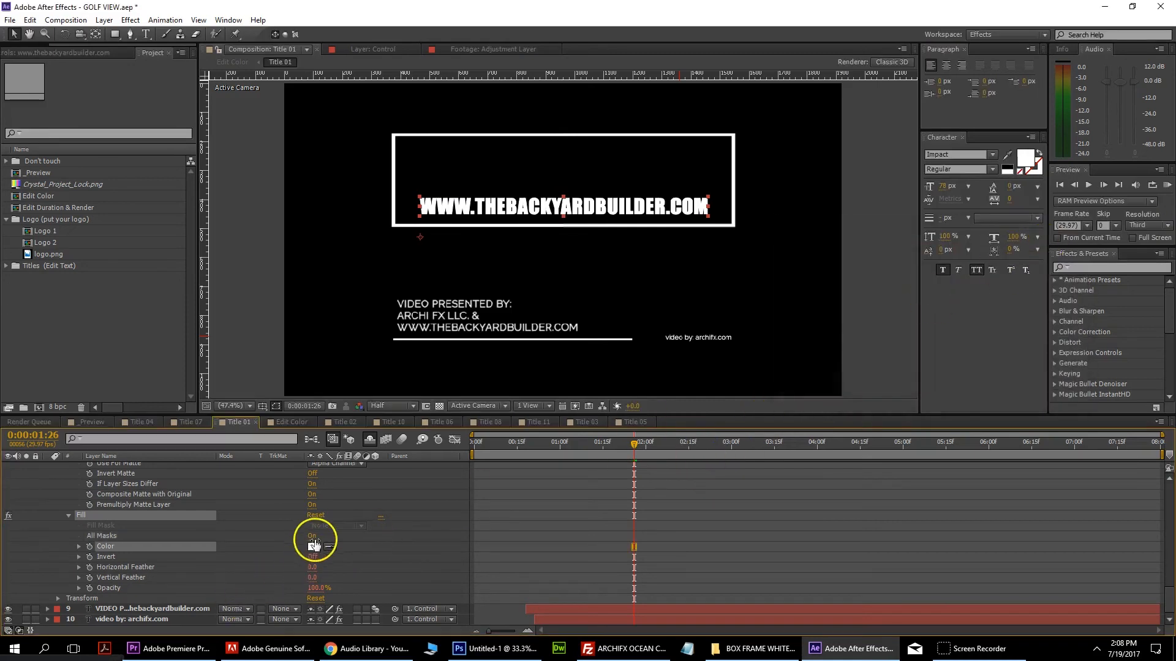
Step: Try toggling All Masks and Invert in the website layer's Fill effect together with a black 000000 fill color
click(313, 536)
click(314, 537)
click(312, 557)
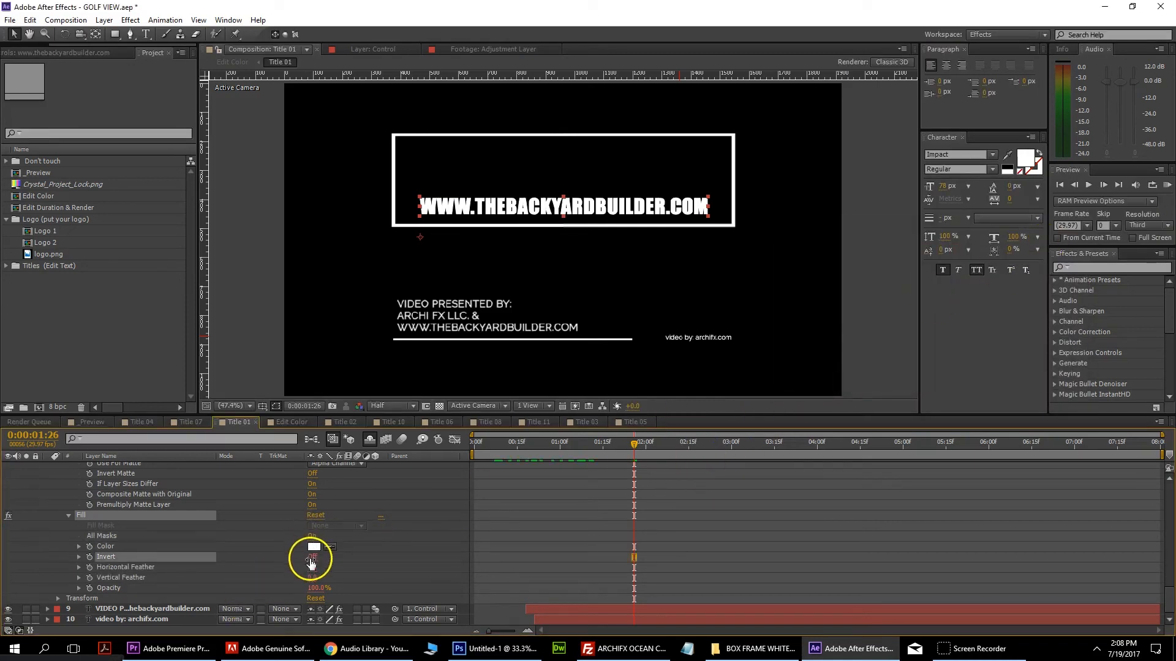
click(313, 537)
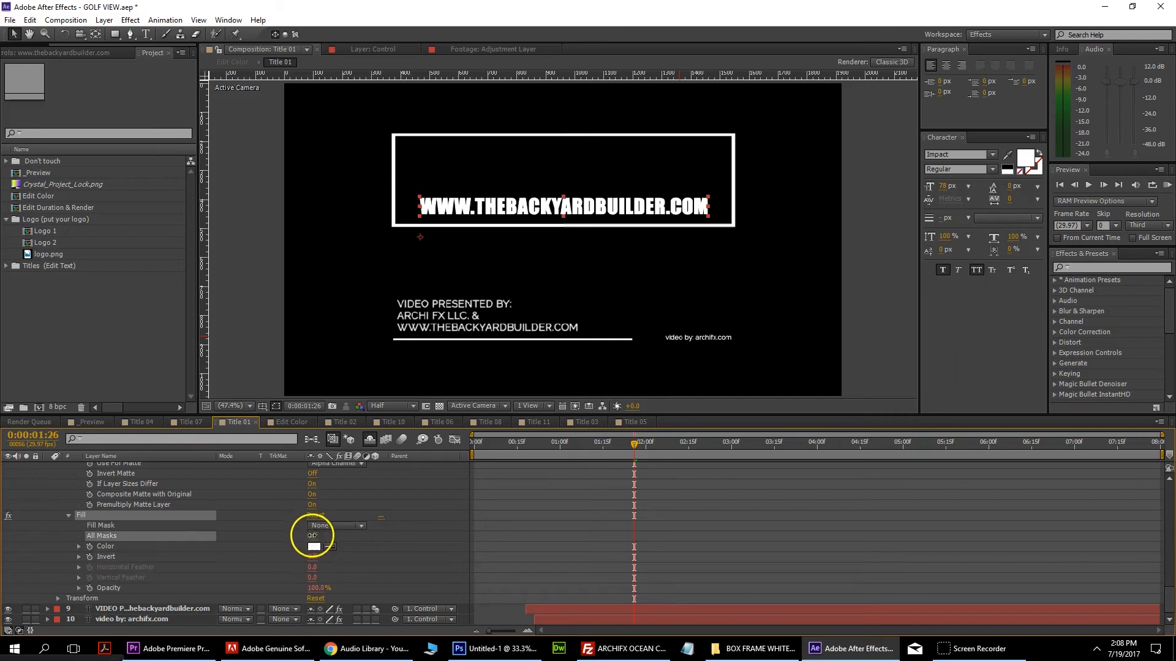
click(313, 558)
click(313, 557)
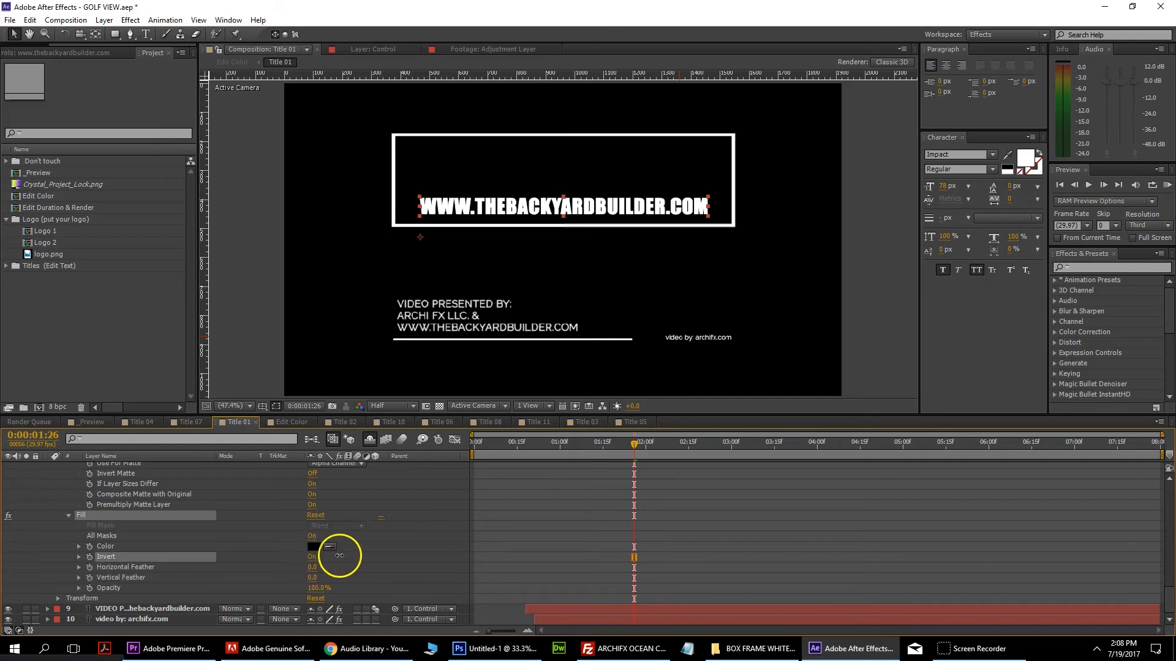
click(314, 546)
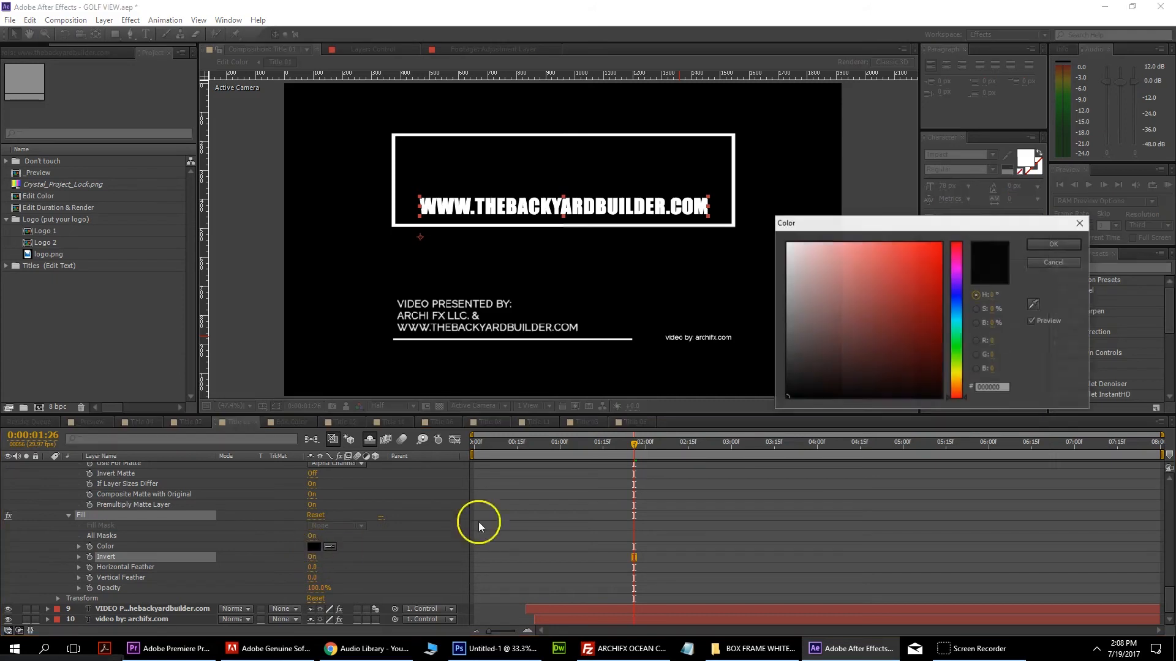
click(1041, 244)
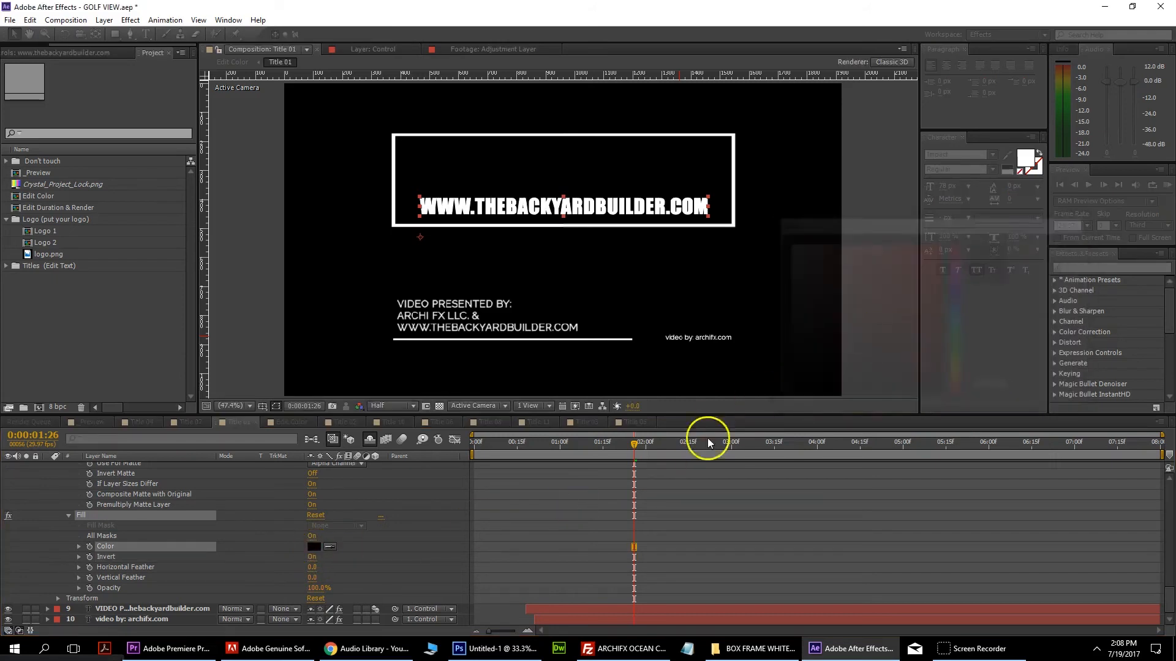
click(313, 536)
click(313, 538)
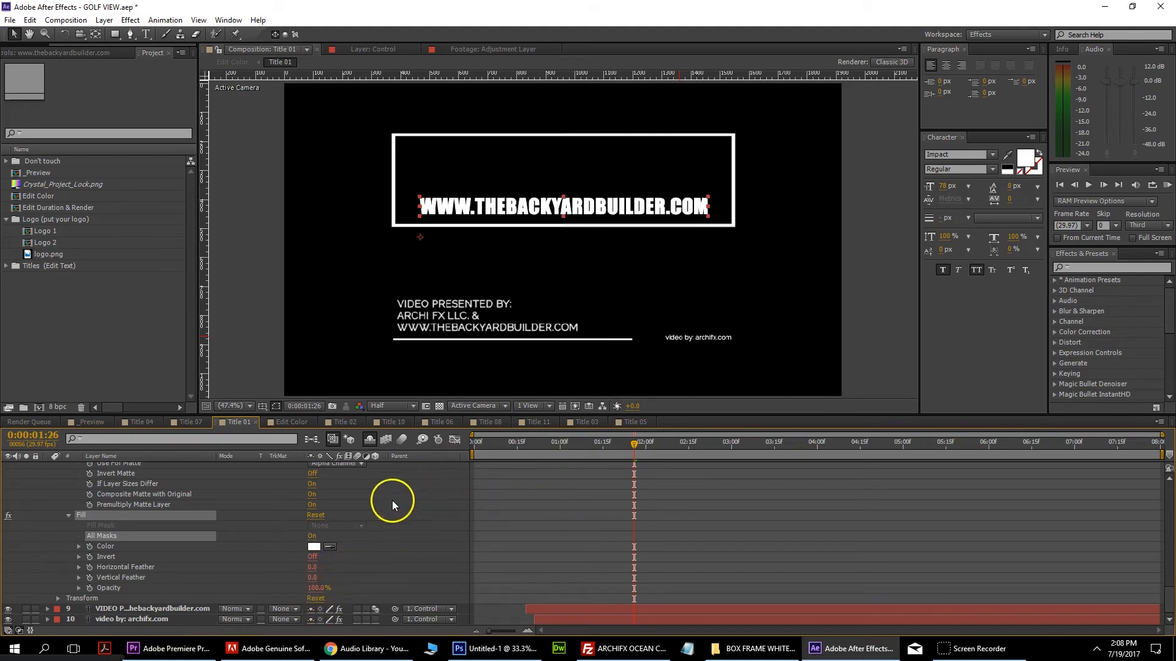
click(391, 485)
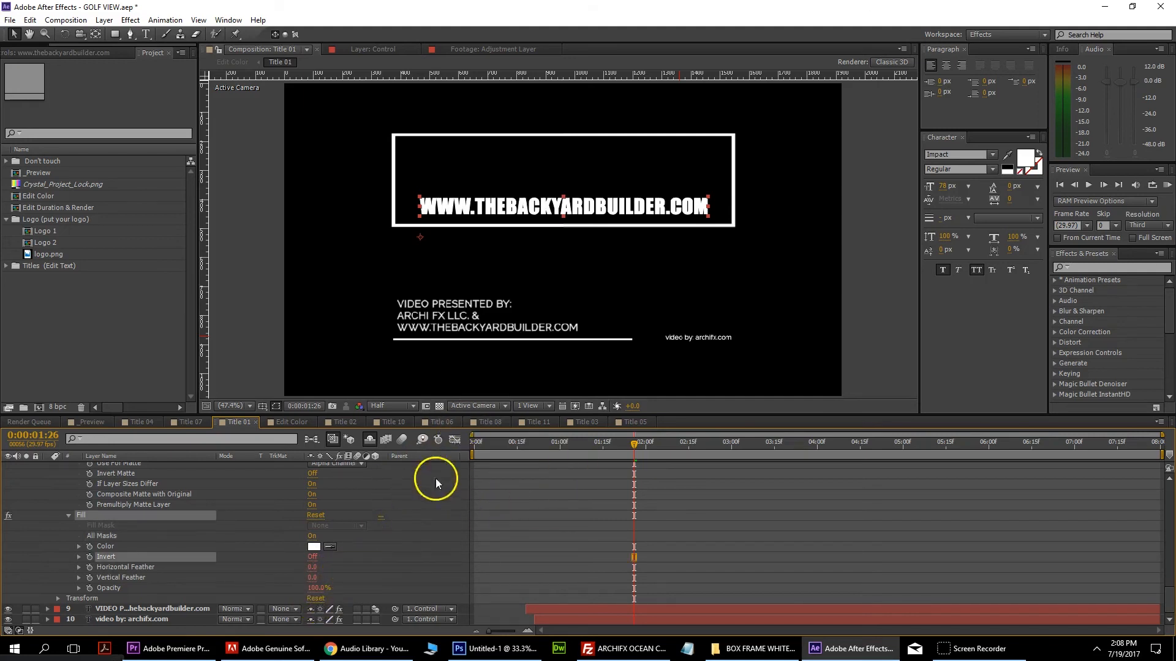
Step: Add Title 01 to the render queue at 0:00:01:20 and set its AVI output module channels to RGB + Alpha
drag(544, 439, 617, 443)
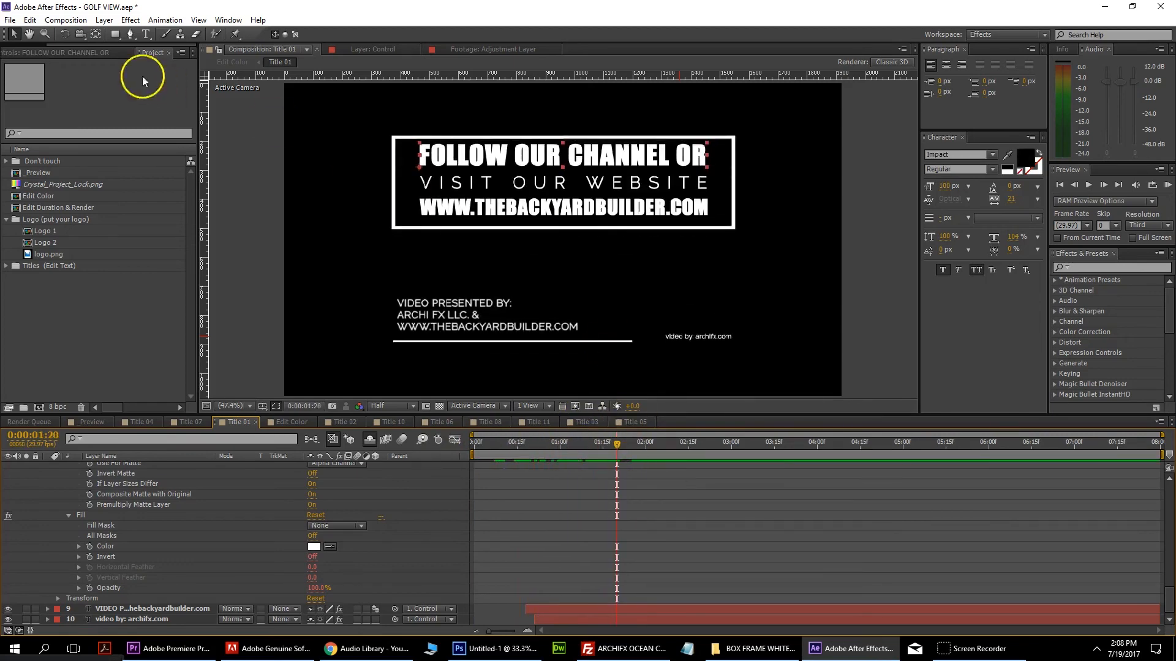
click(10, 19)
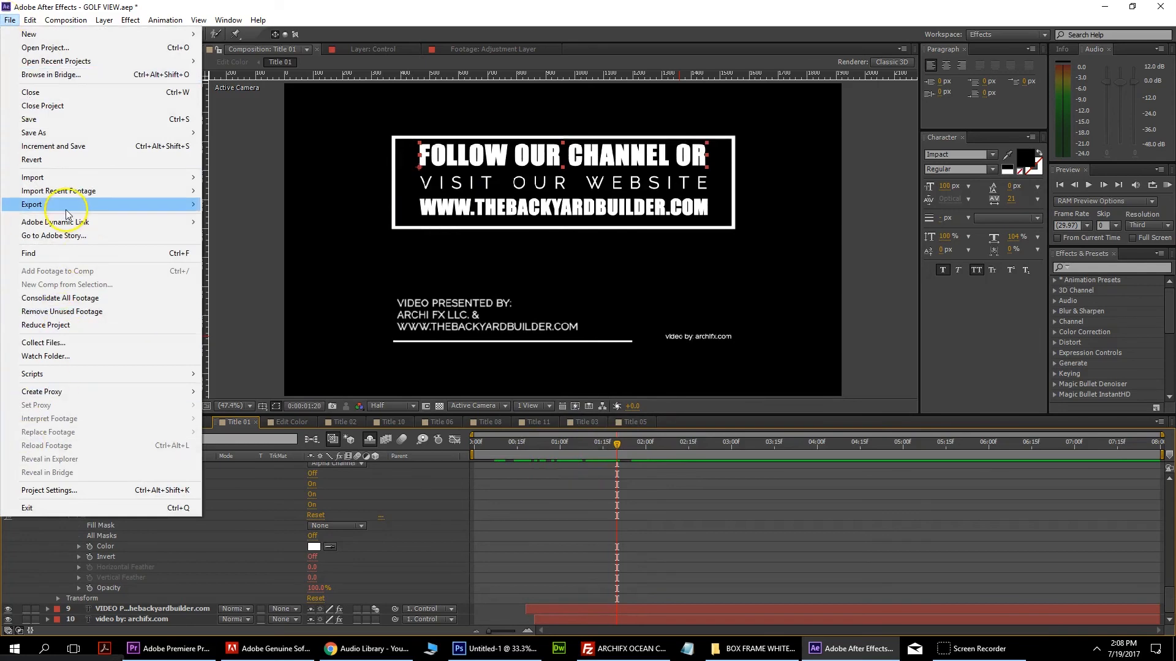
mouse_move(67, 210)
click(324, 208)
click(108, 618)
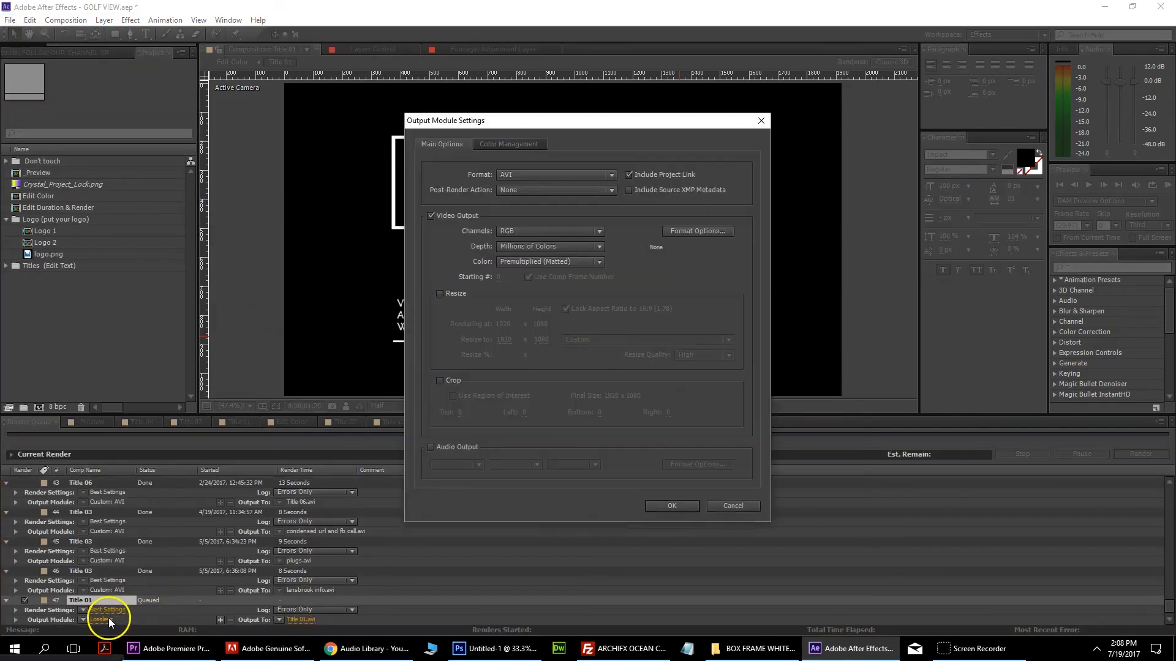
click(549, 232)
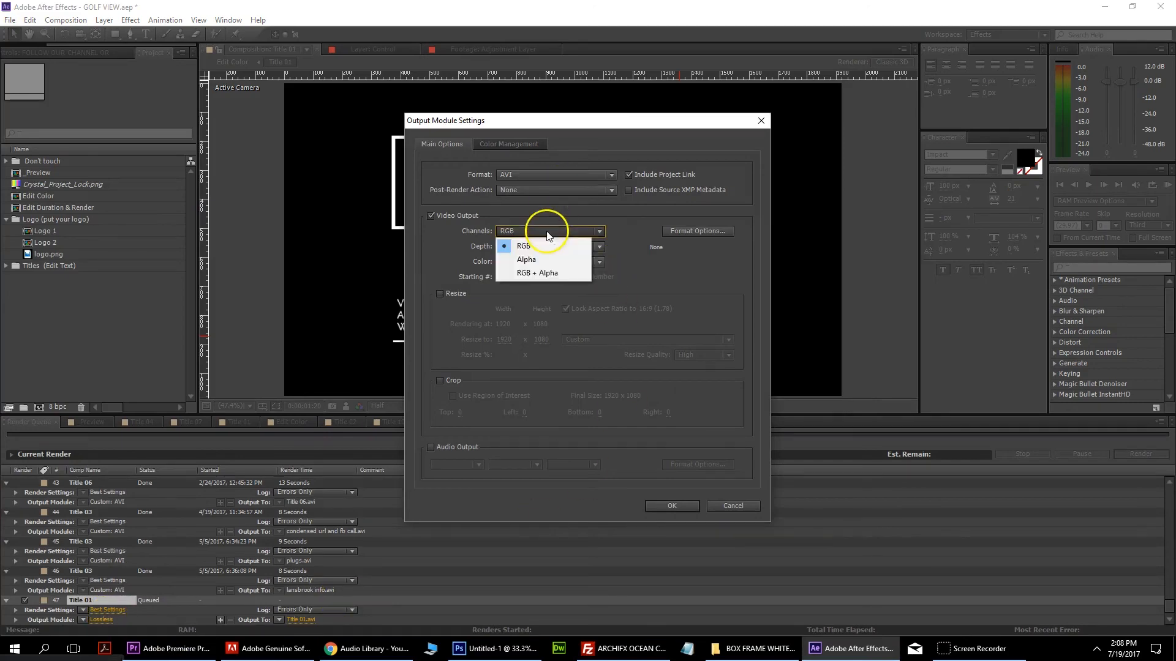
click(546, 279)
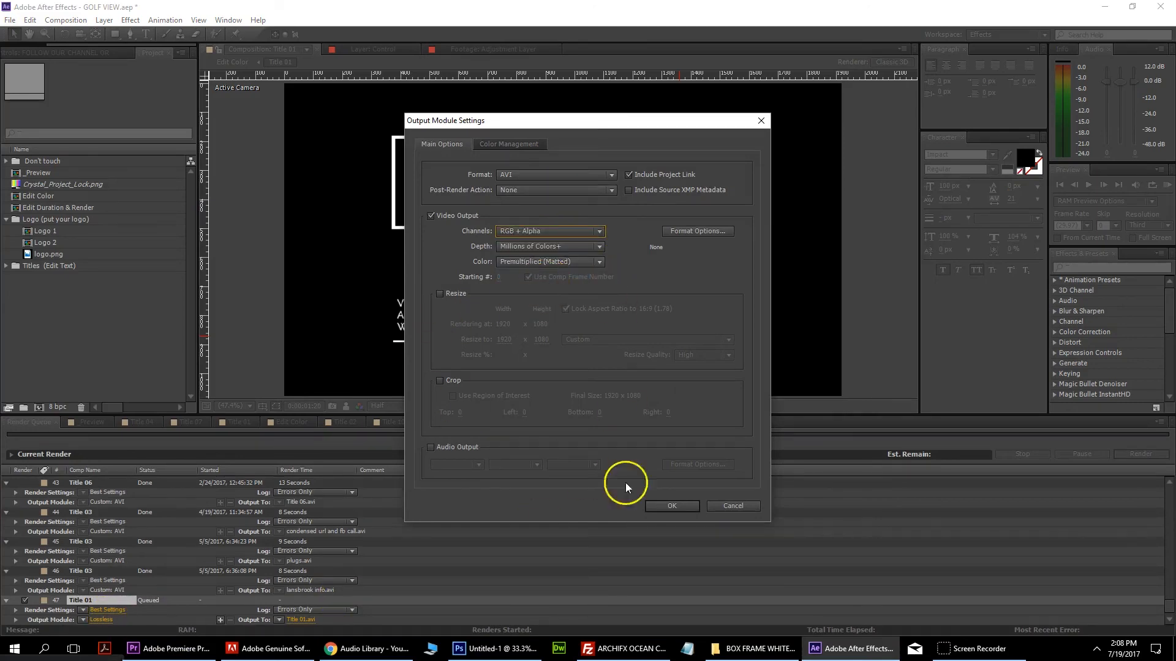
click(685, 504)
Step: Name the Title 01 output file ender on the Desktop and render it
click(295, 618)
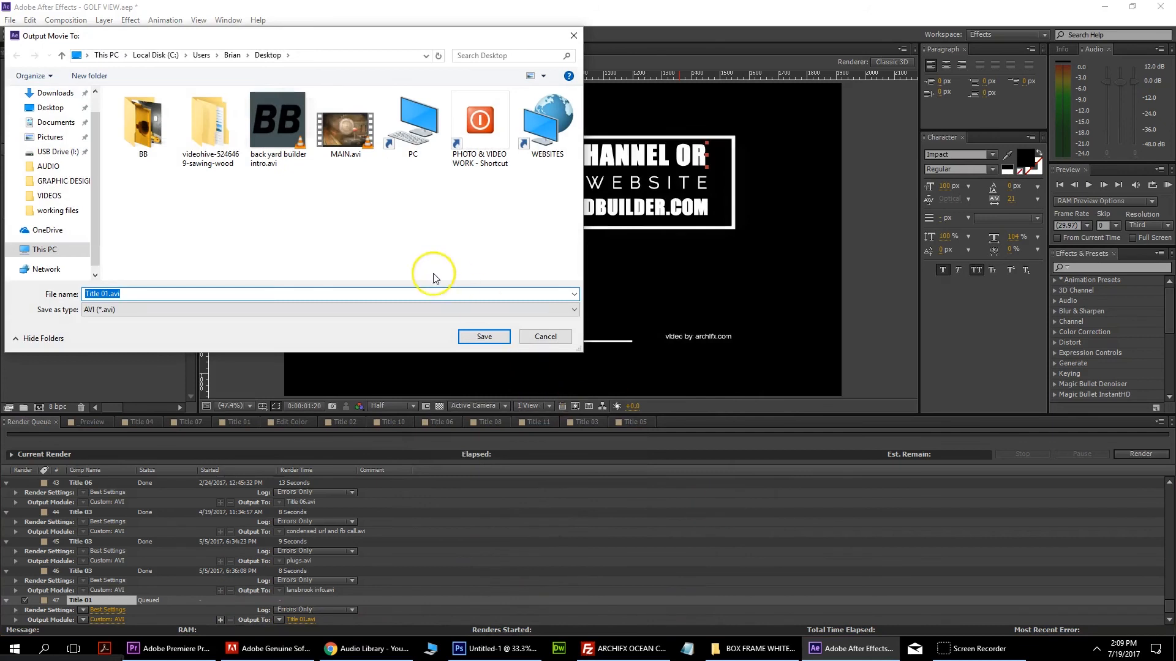
text(ender)
key(Return)
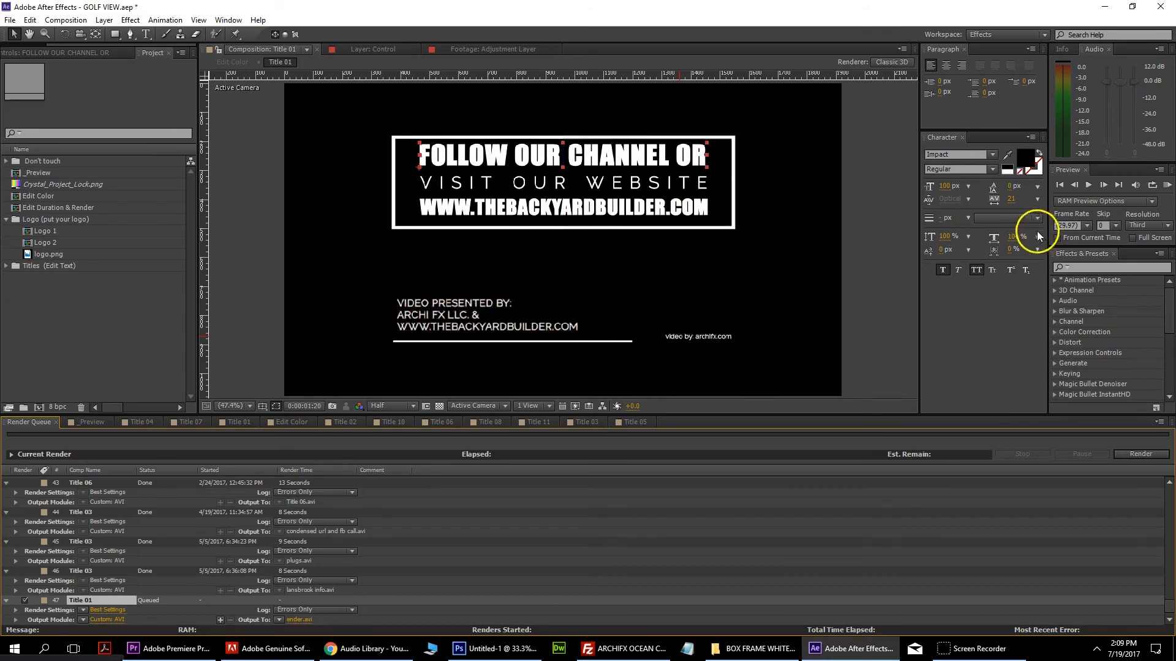
click(1142, 453)
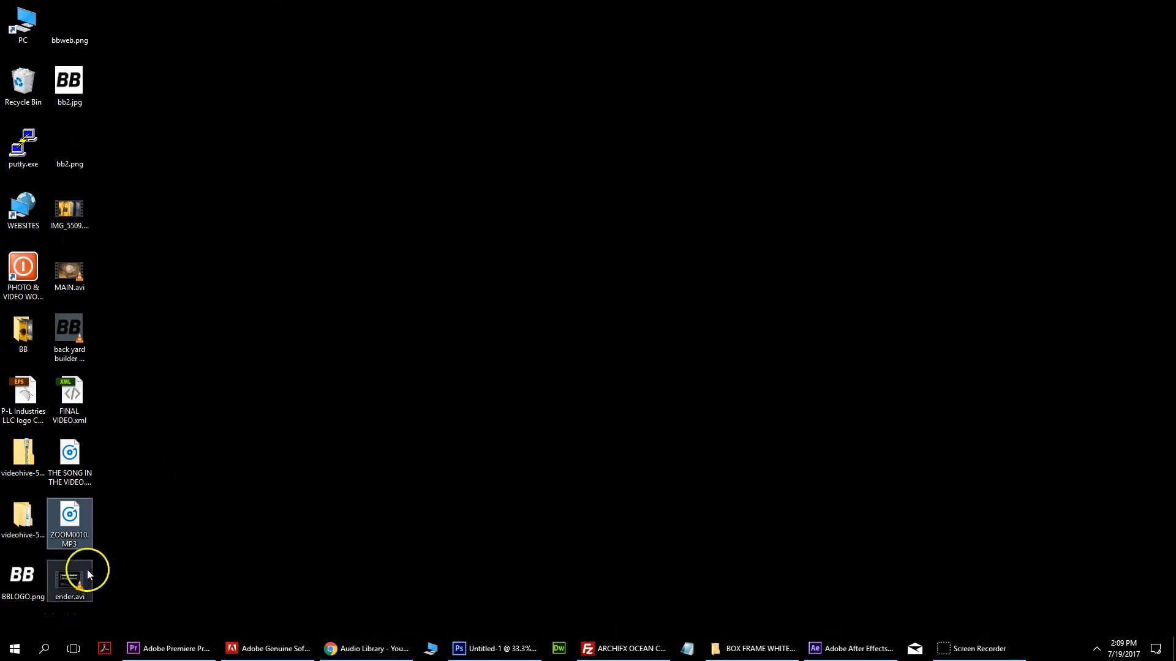
Step: Move ender.avi from the desktop to working files in the BACKYARD BUILDER DEWALT 18V TO 20V CONVERSION BATTERY folder under PHOTO & VIDEO WORK on drive G
click(78, 582)
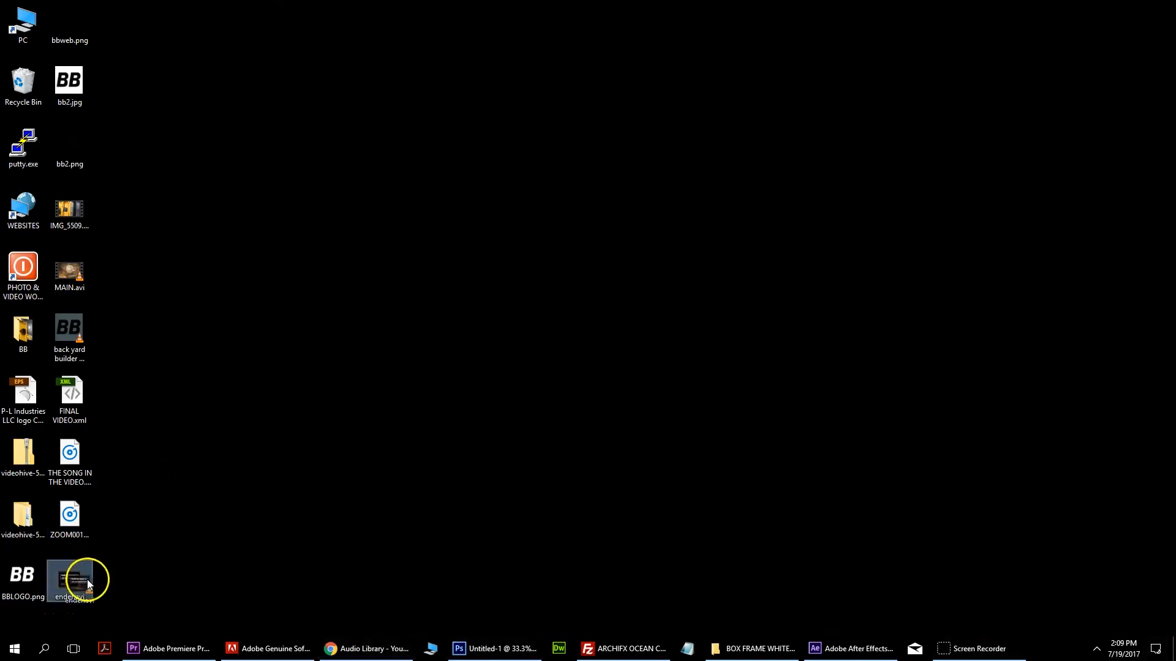
click(759, 648)
click(796, 61)
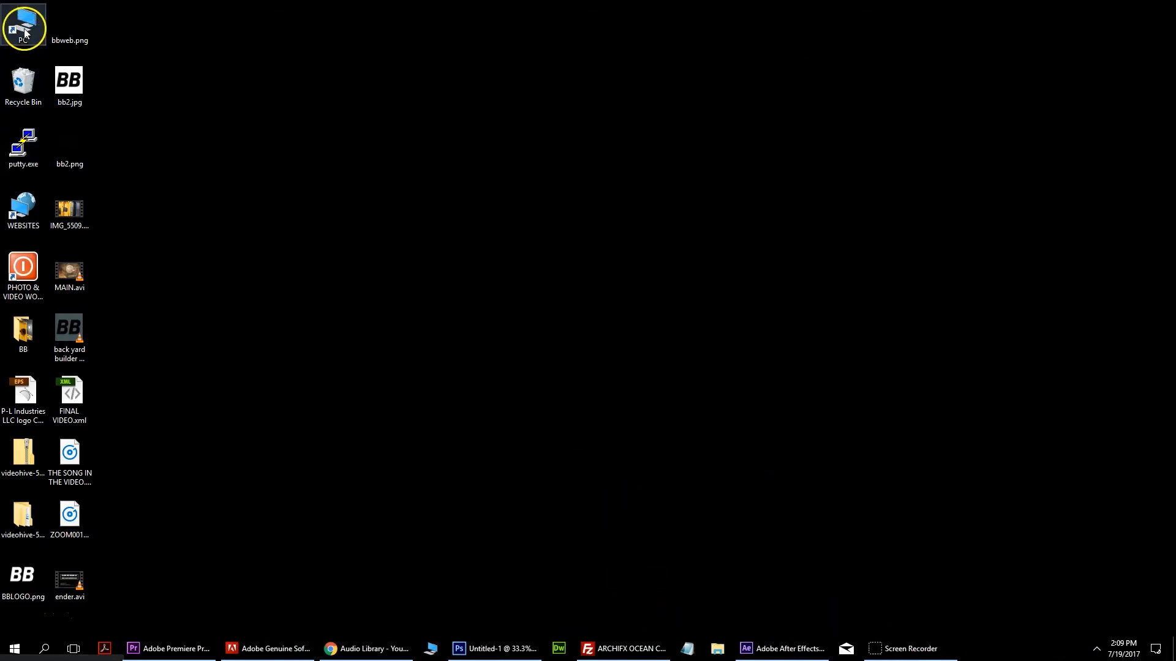
double_click(25, 32)
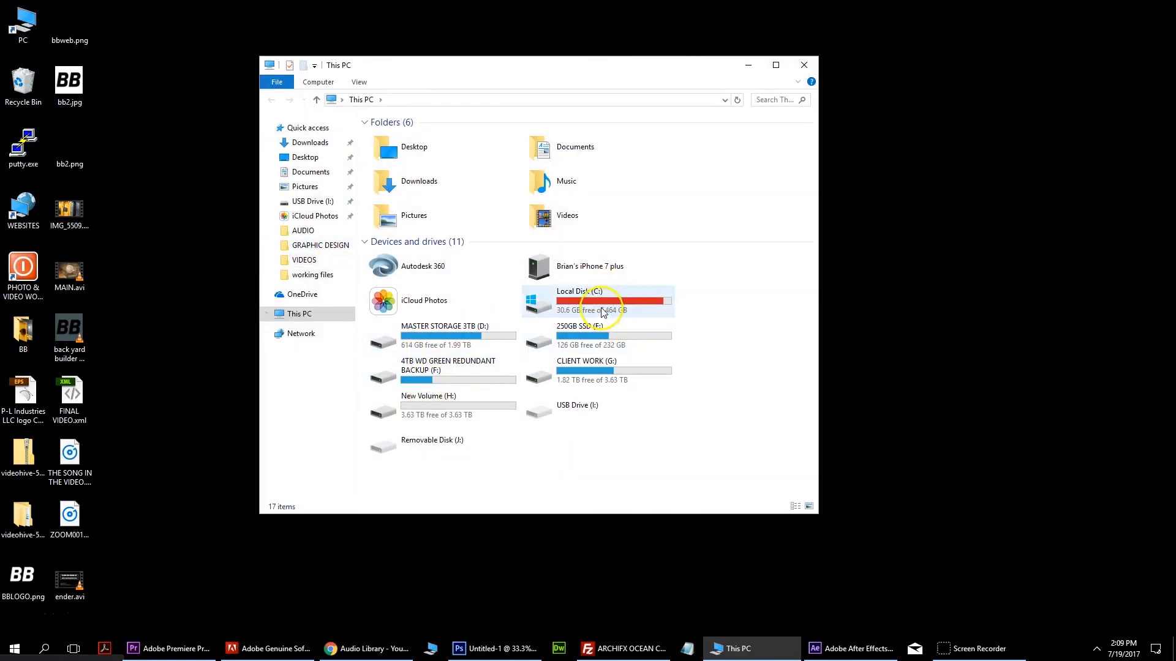
double_click(601, 380)
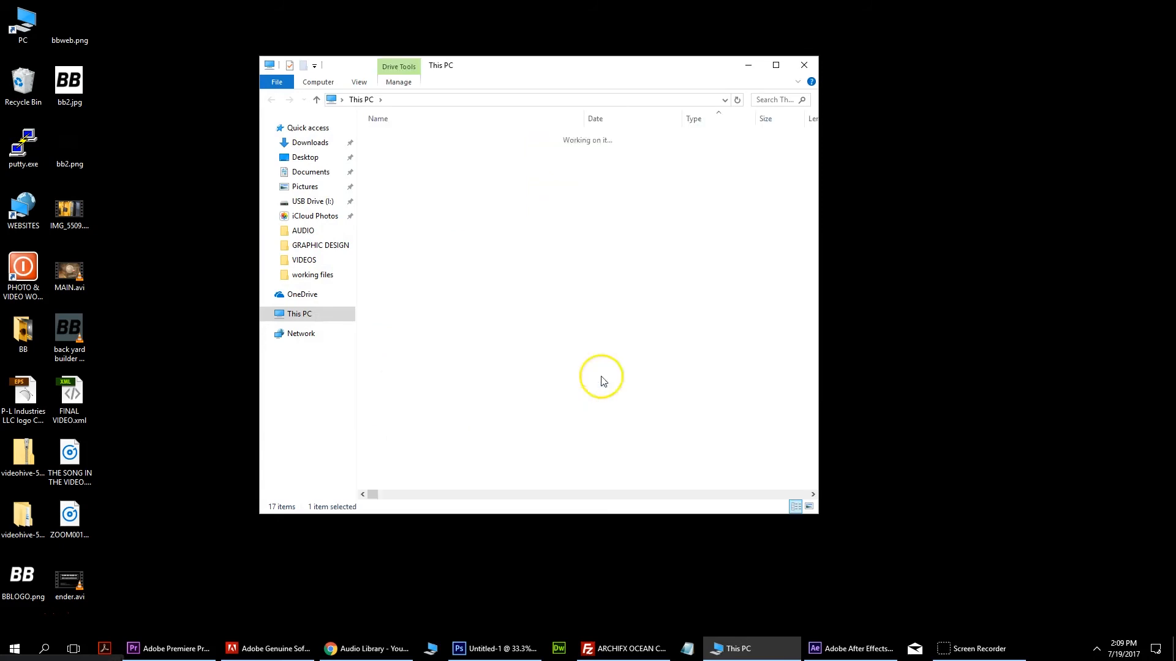
double_click(423, 162)
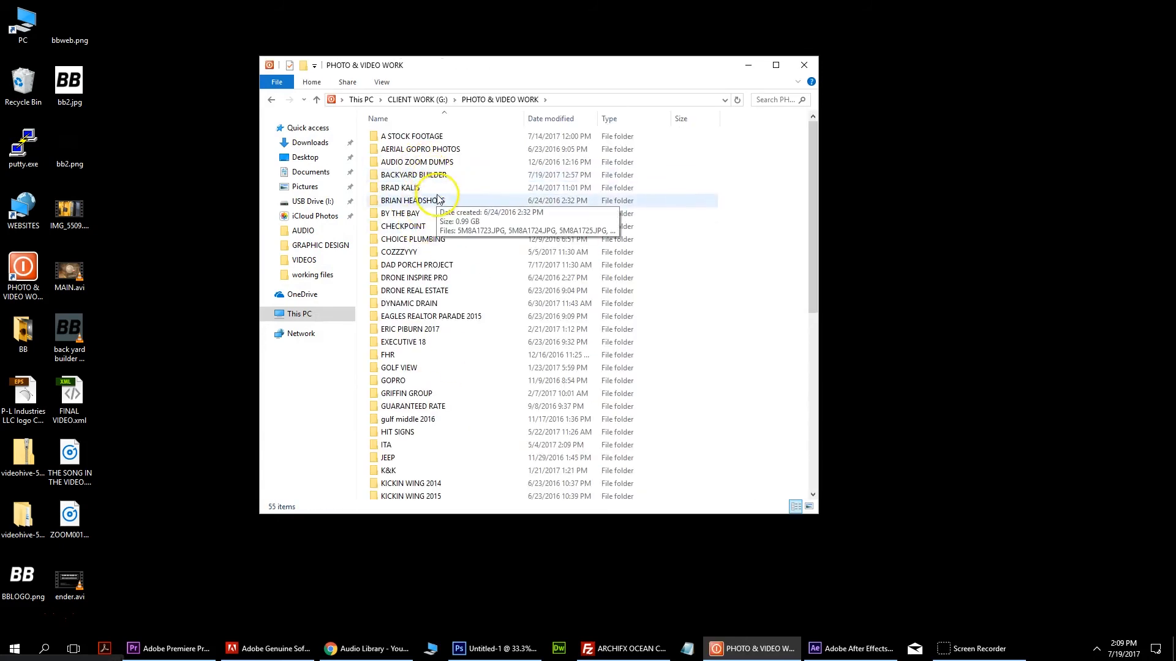
double_click(438, 175)
double_click(435, 139)
double_click(439, 176)
drag(69, 582, 414, 235)
Step: Import ender.avi into the Premiere Pro project and place it on Video 1 directly after the last footage clip
drag(395, 175, 304, 621)
drag(174, 655, 279, 561)
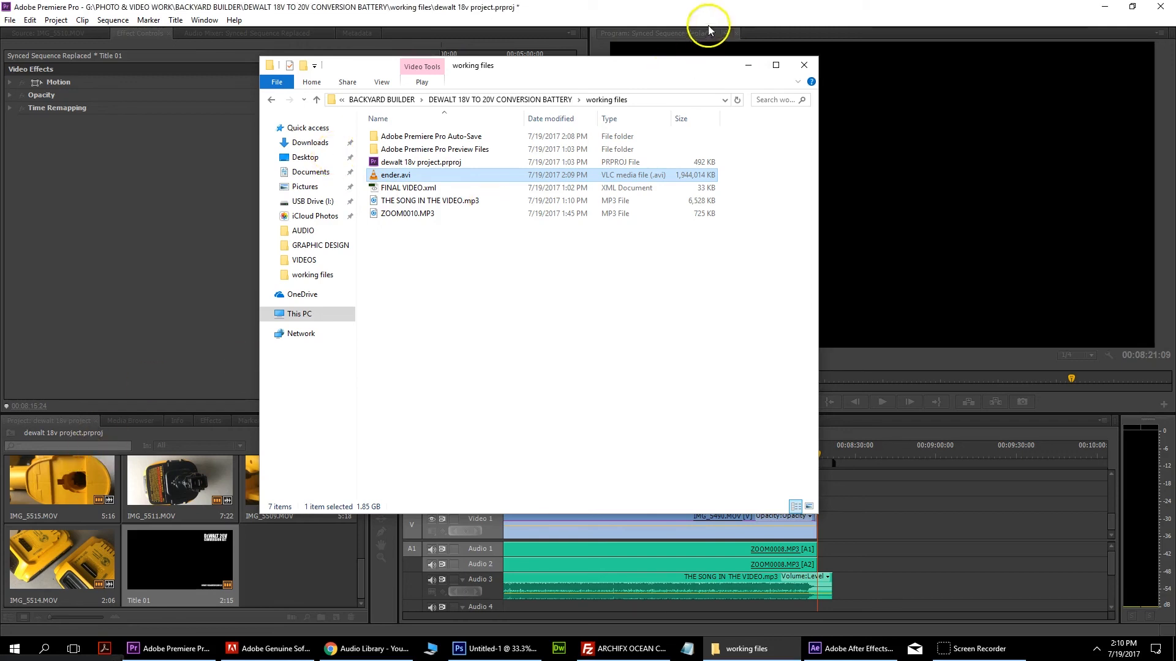
click(749, 65)
drag(298, 576, 823, 539)
Step: Scale the ender.avi end title up to about three quarters of the frame width, using the frame at 00:08:18:16
mouse_move(830, 462)
mouse_down()
mouse_move(817, 453)
mouse_move(823, 465)
mouse_up()
click(821, 192)
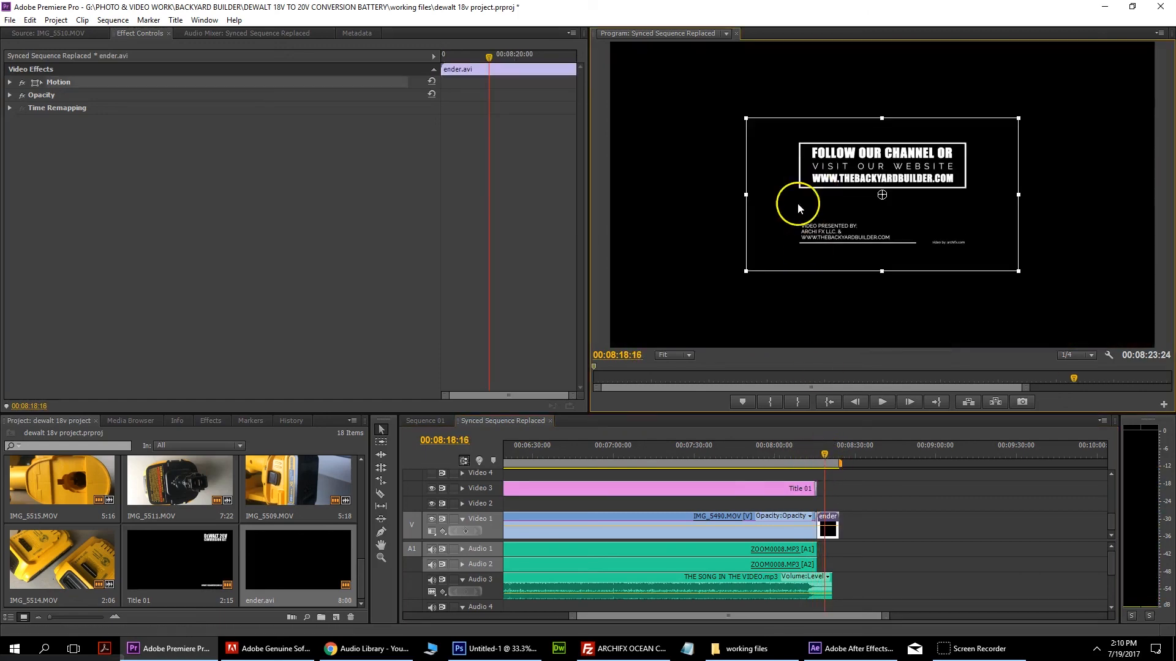
drag(745, 271, 679, 304)
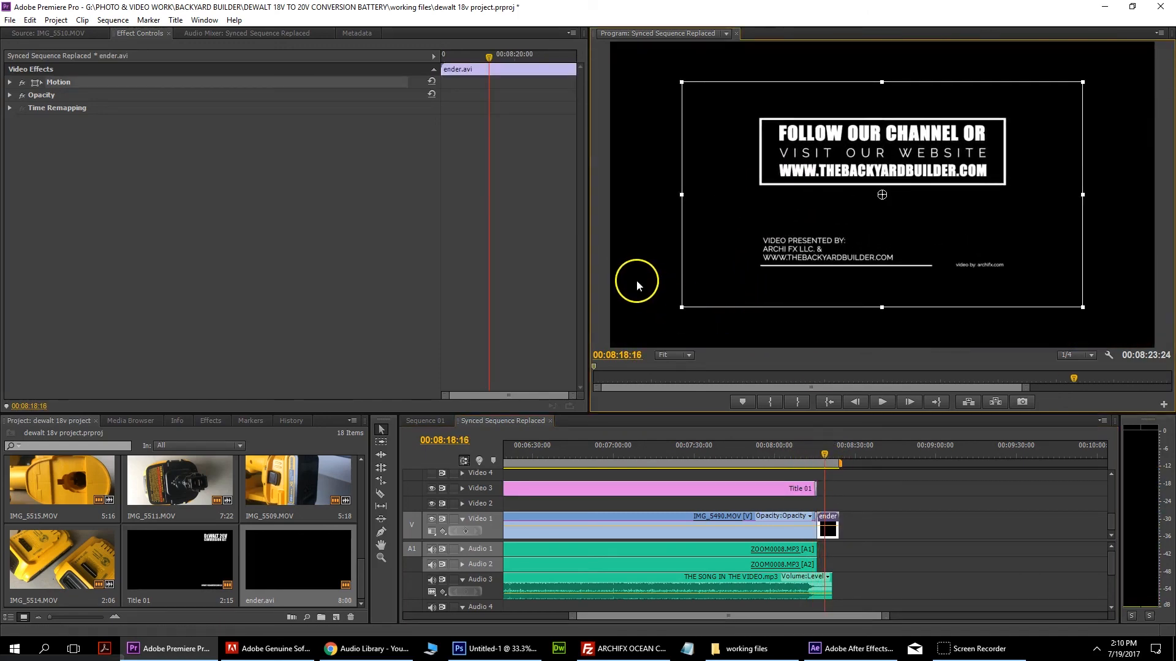
click(637, 283)
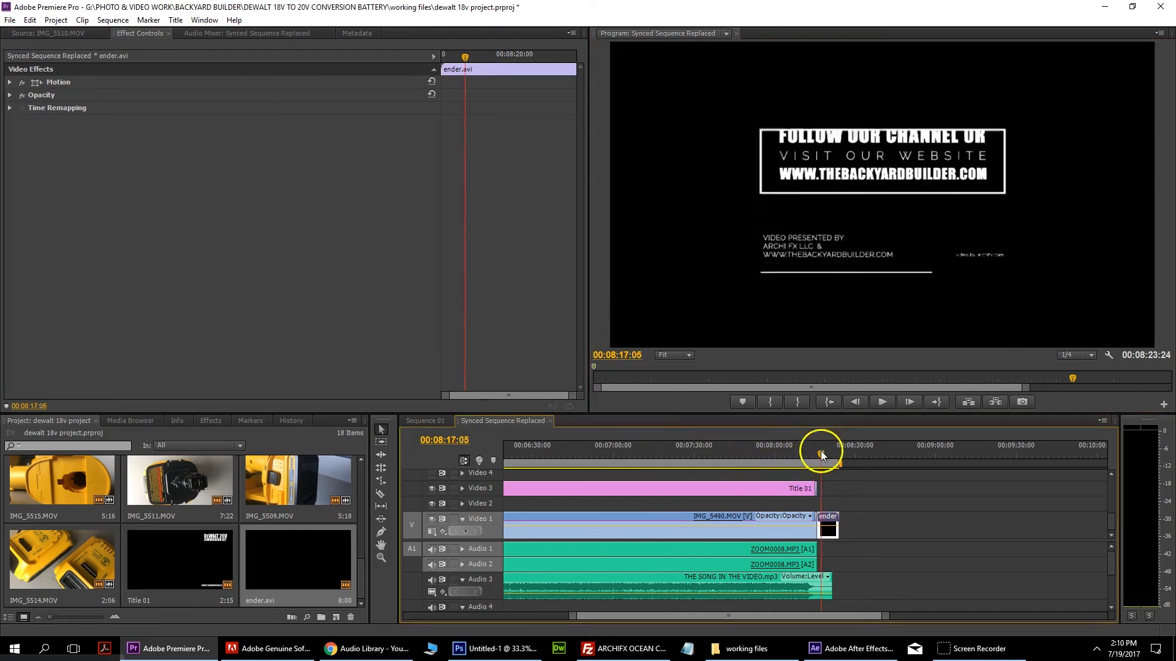
Step: Play the sequence from just before the end of the footage into the ender.avi title to check the transition
click(814, 452)
click(880, 402)
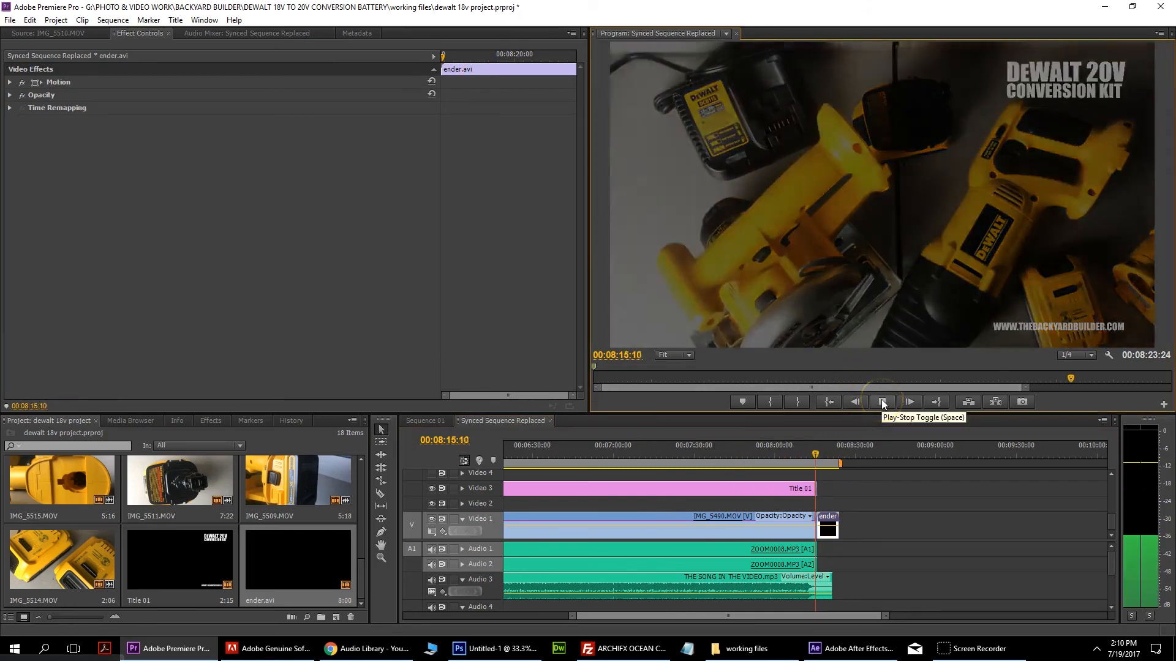
click(882, 402)
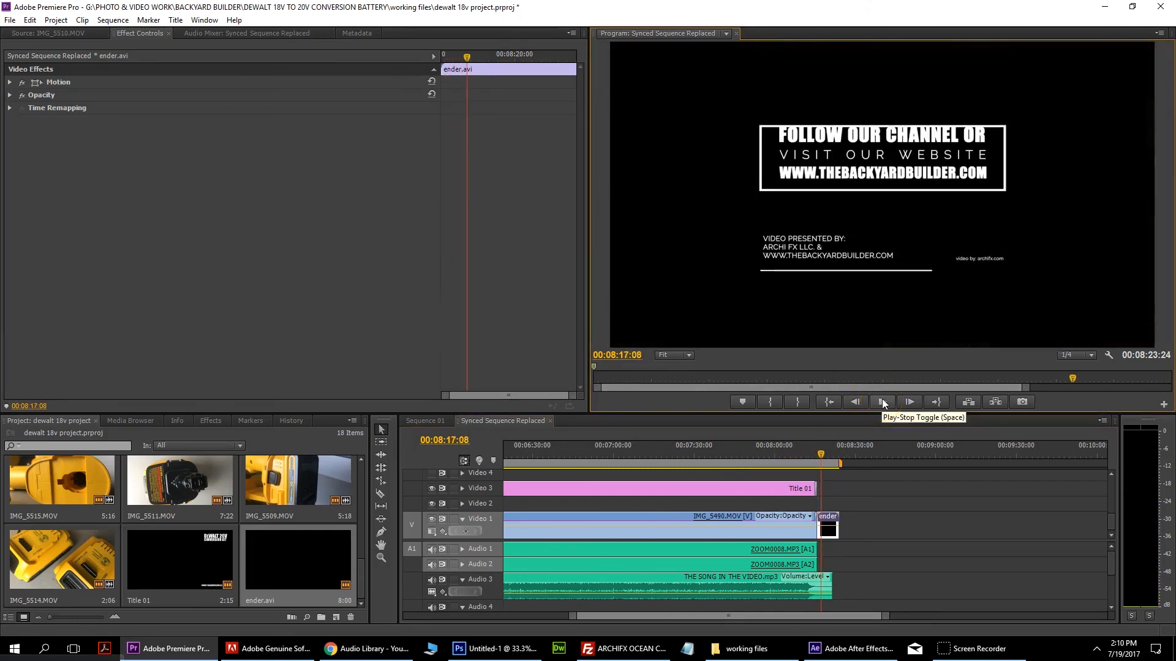
Step: Move the stray THE SONG IN THE VIDEO.mp3 clip on Audio 1 earlier so it starts directly after the ZOOM0008.MP3 clip
drag(883, 617, 824, 617)
click(712, 582)
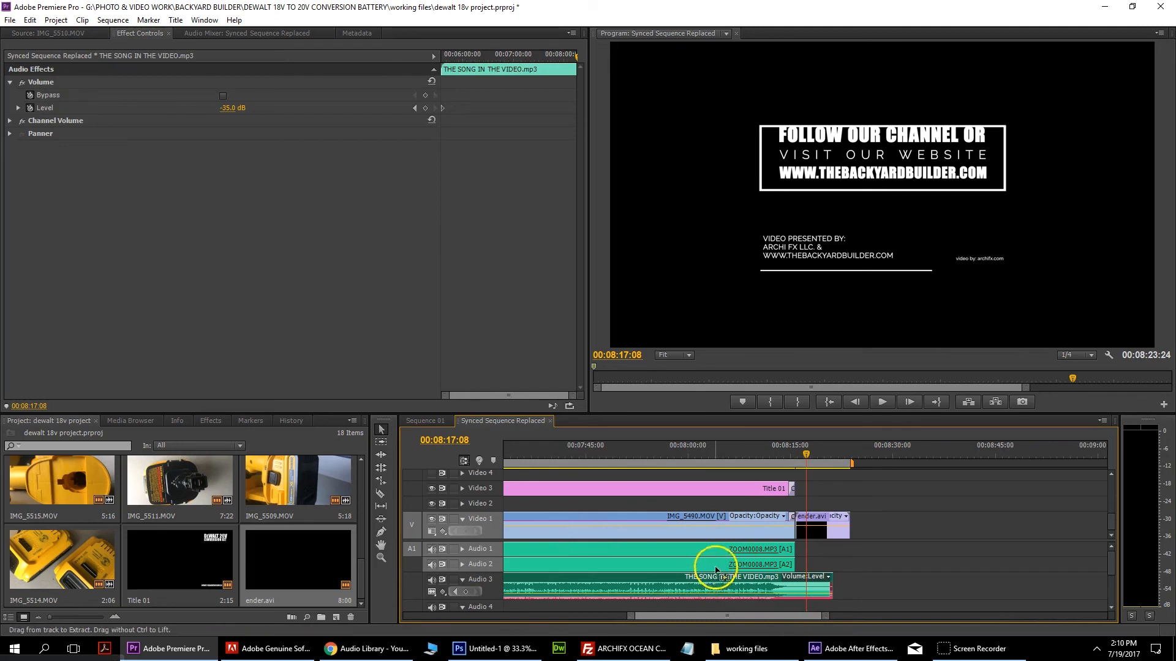
key(End)
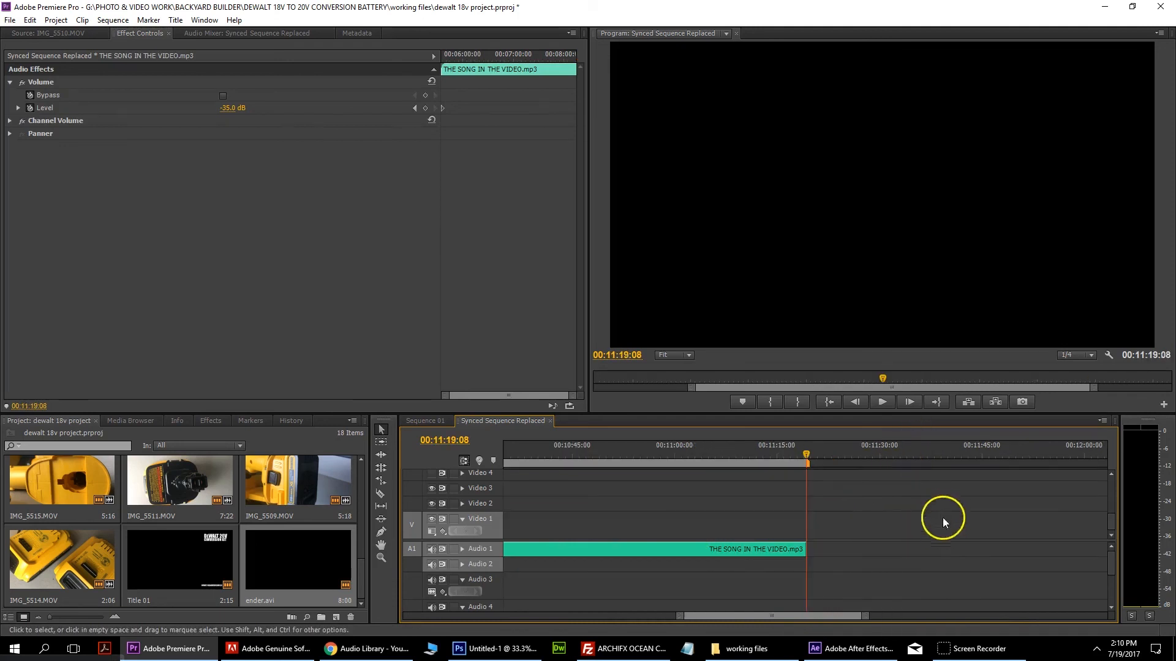
click(463, 552)
drag(866, 617, 1057, 616)
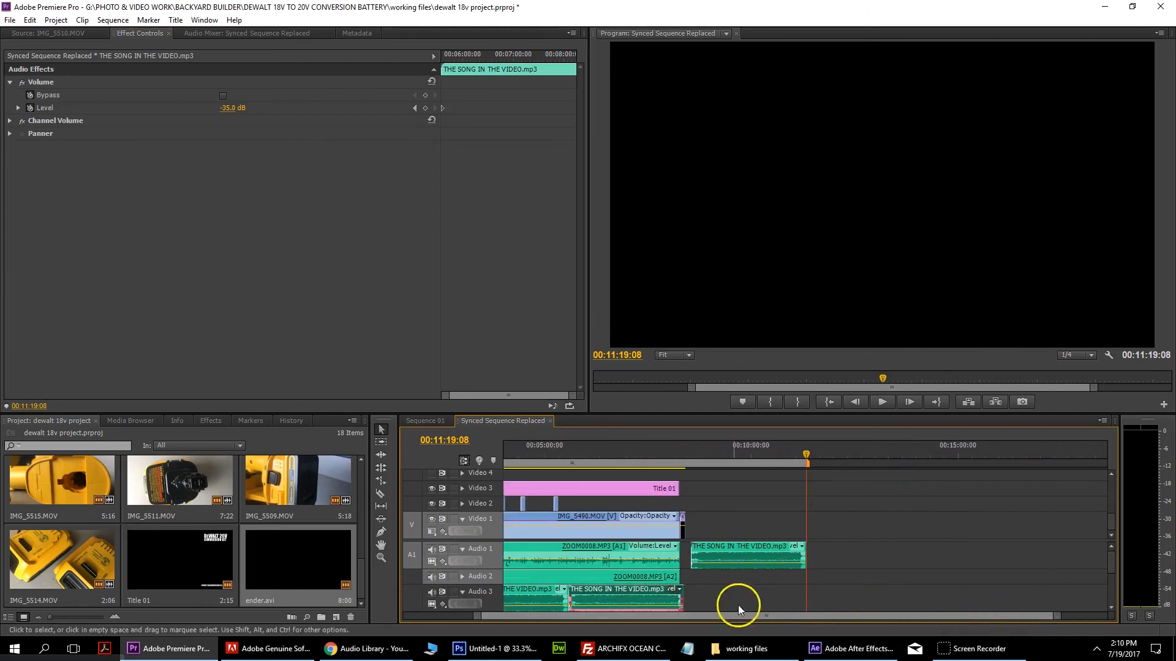
click(692, 455)
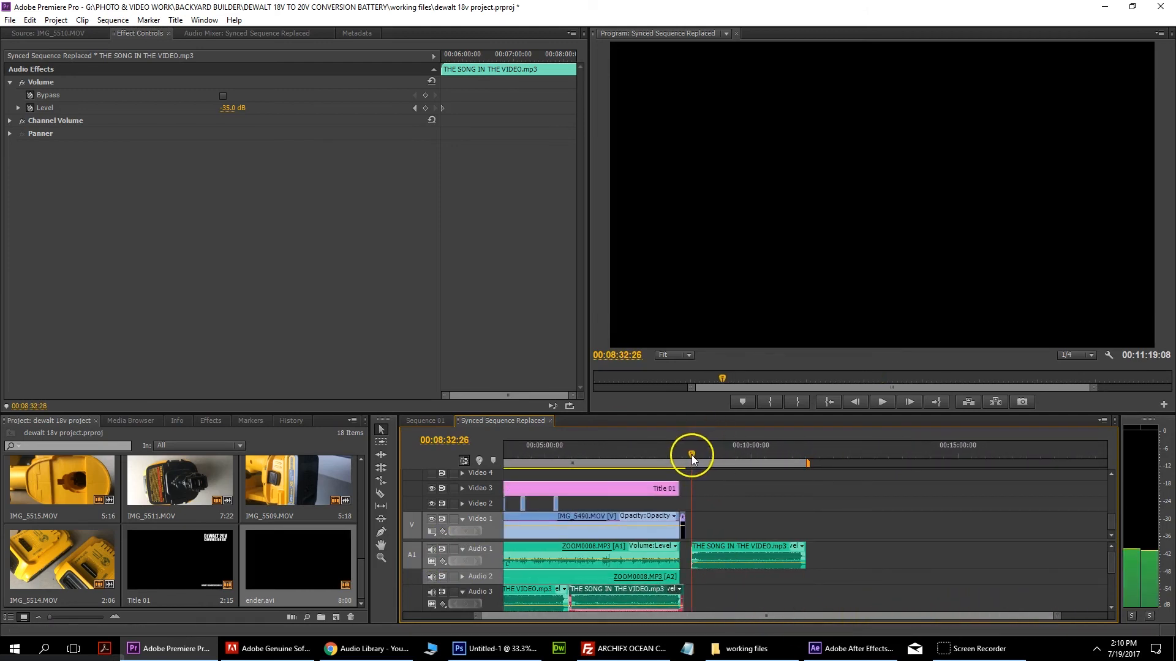
drag(704, 551, 689, 547)
Step: Play the ending from about 00:08:09 through the fade-out to check how the moved song clip sounds
click(676, 454)
click(672, 454)
click(879, 402)
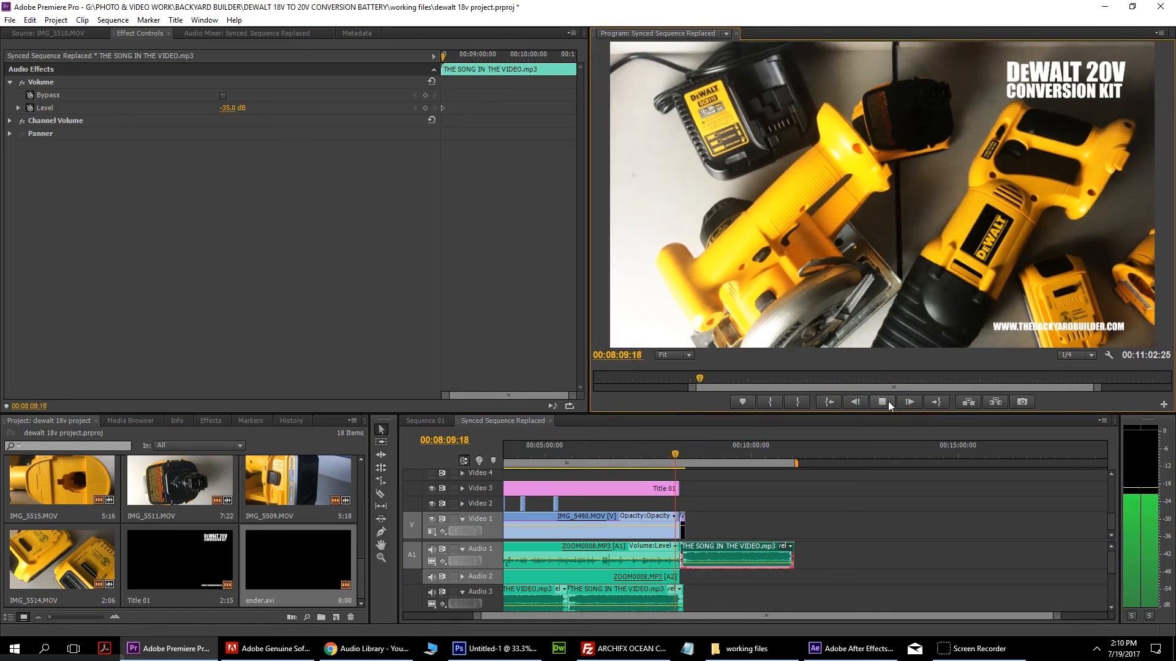
click(886, 398)
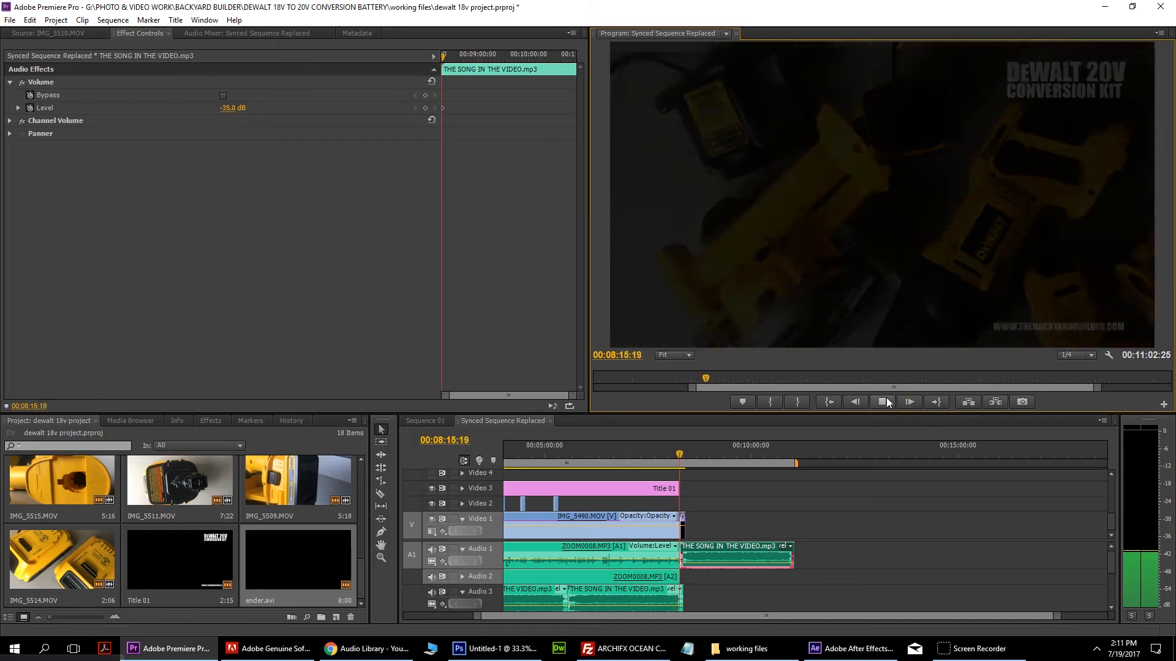
click(881, 402)
Step: Set the volume level of the closing song clip on Audio 1 to -20 dB and play the ending to check it
click(696, 559)
click(432, 52)
click(235, 107)
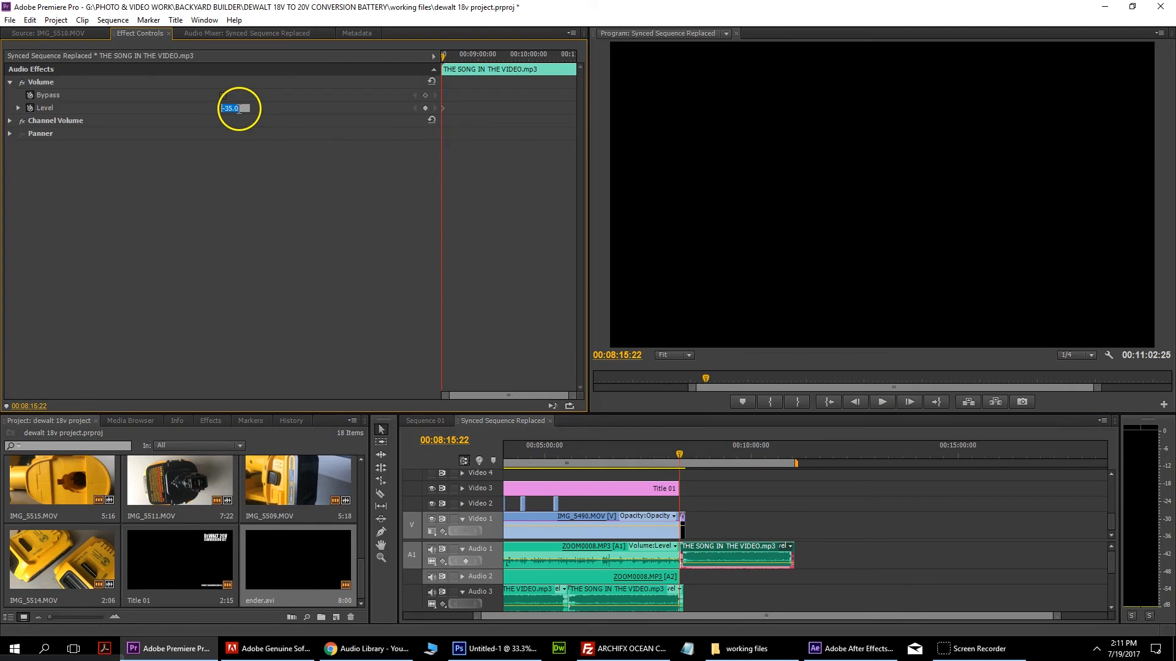
drag(688, 446, 674, 445)
click(883, 401)
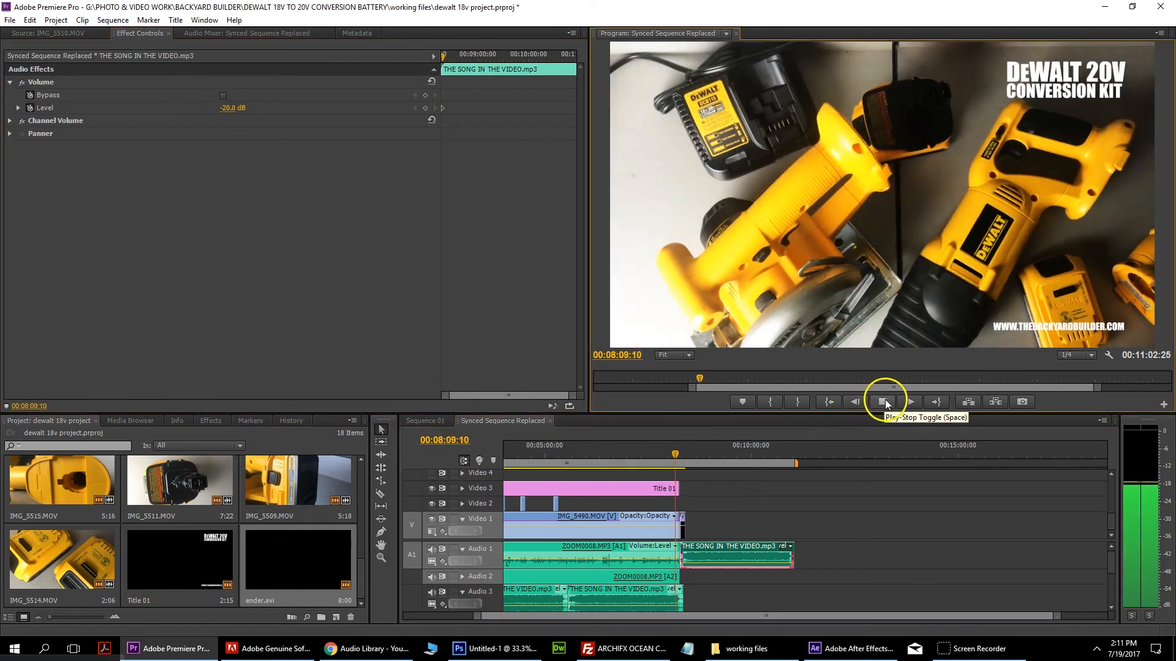
drag(1055, 616, 905, 630)
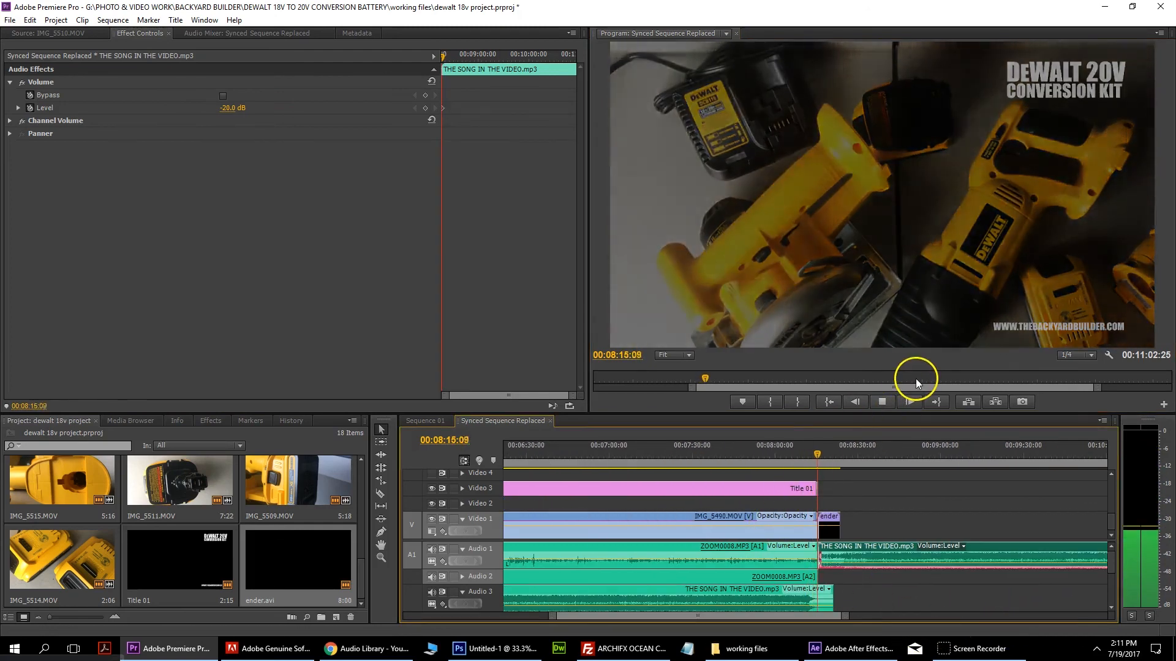
click(879, 403)
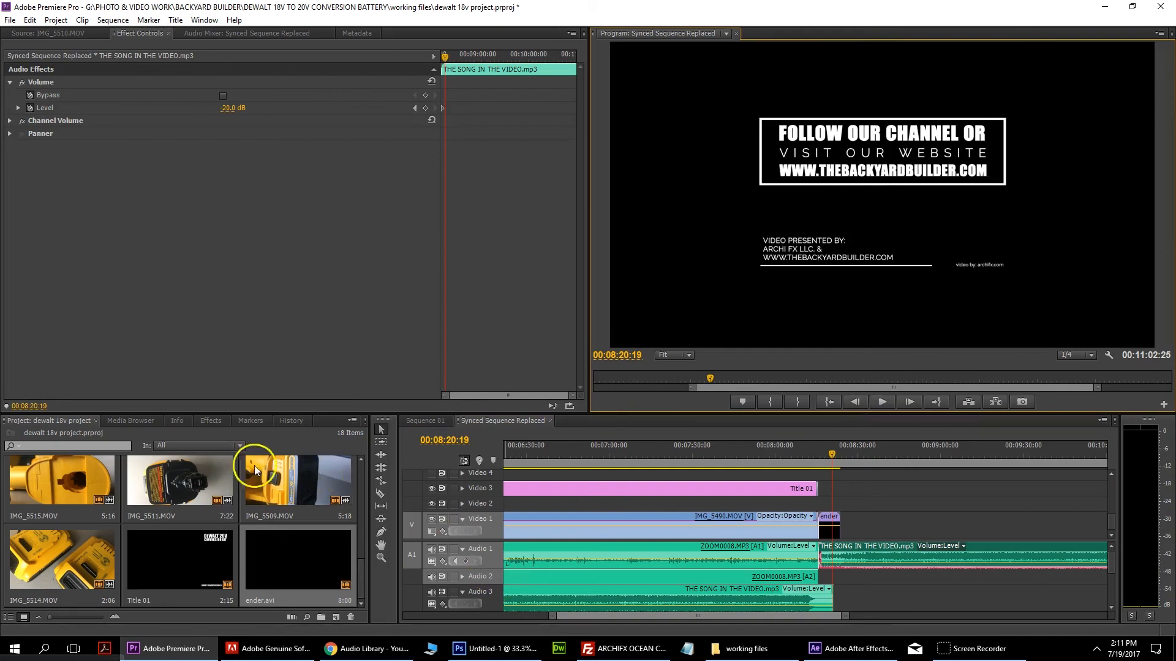
Step: Move ender.avi up to Video 2 and place IMG_5509.MOV beneath it on Video 1, directly after the last footage clip
scroll(96, 529, up, 2)
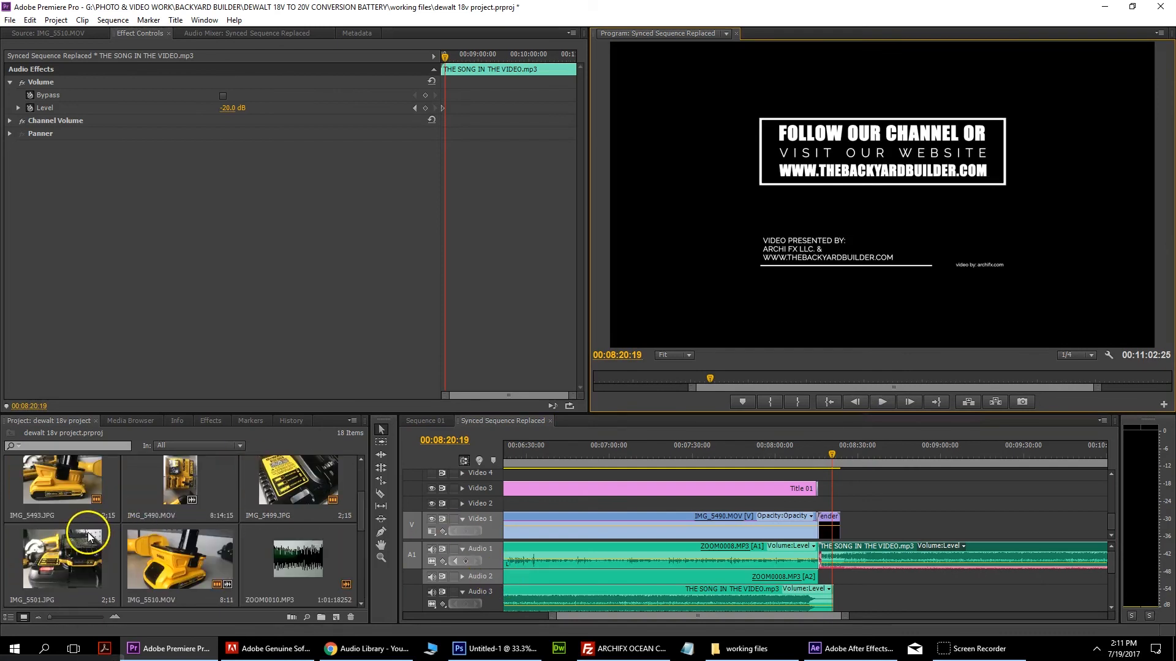
click(277, 483)
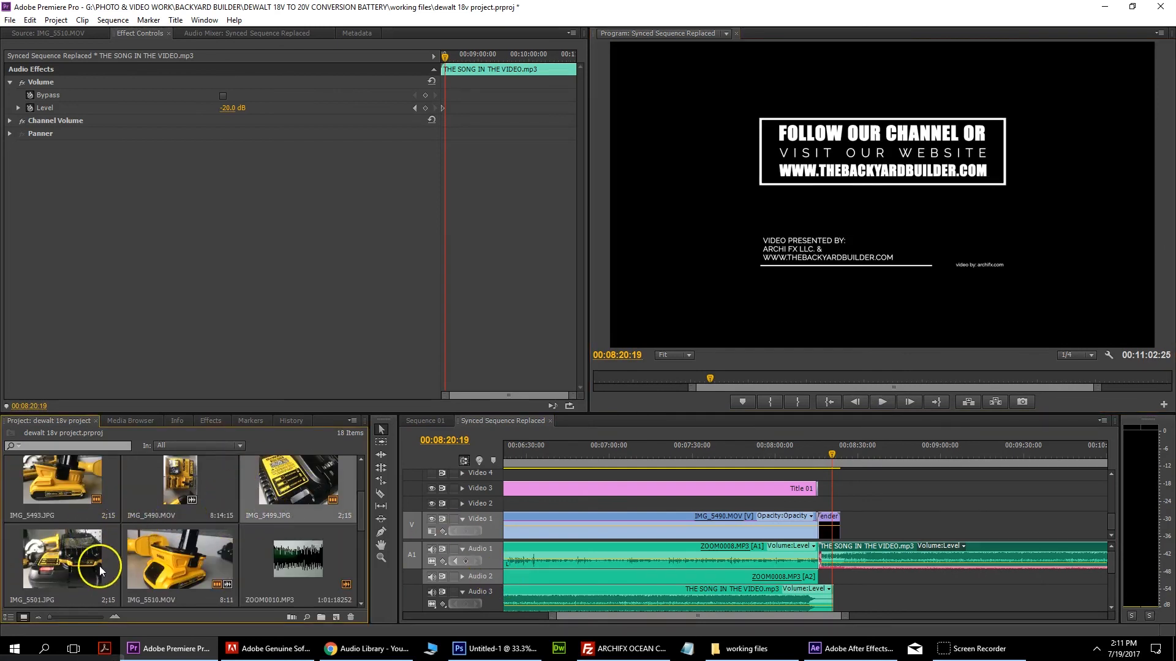
scroll(171, 591, up, 2)
scroll(135, 577, down, 1)
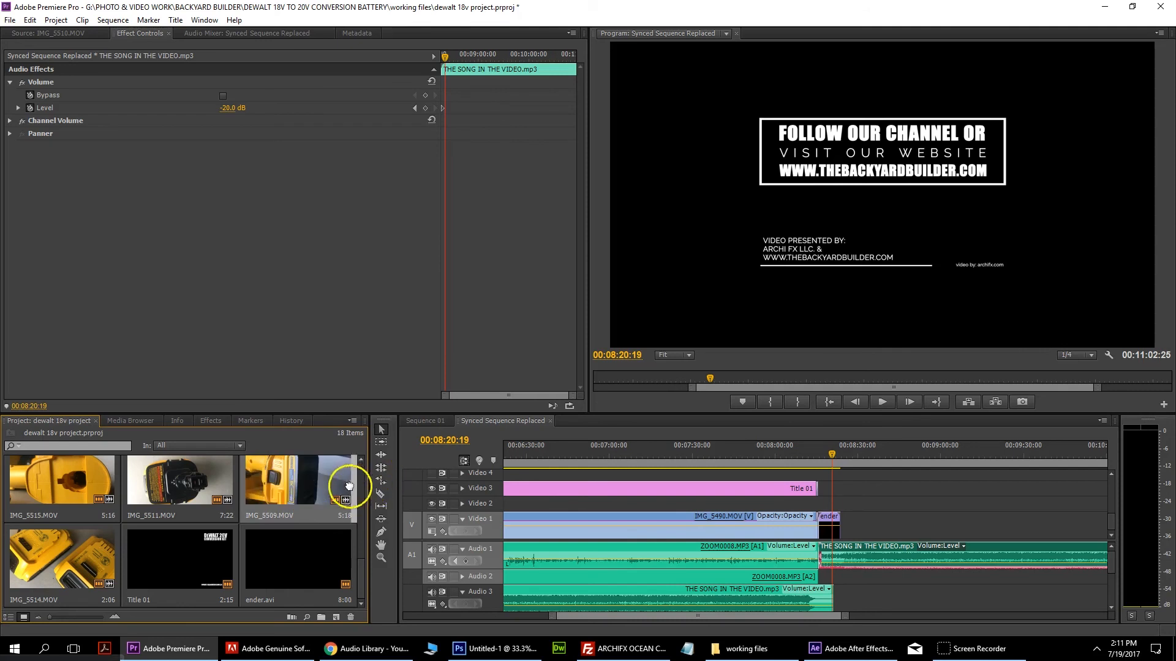
click(825, 518)
drag(825, 518, 828, 504)
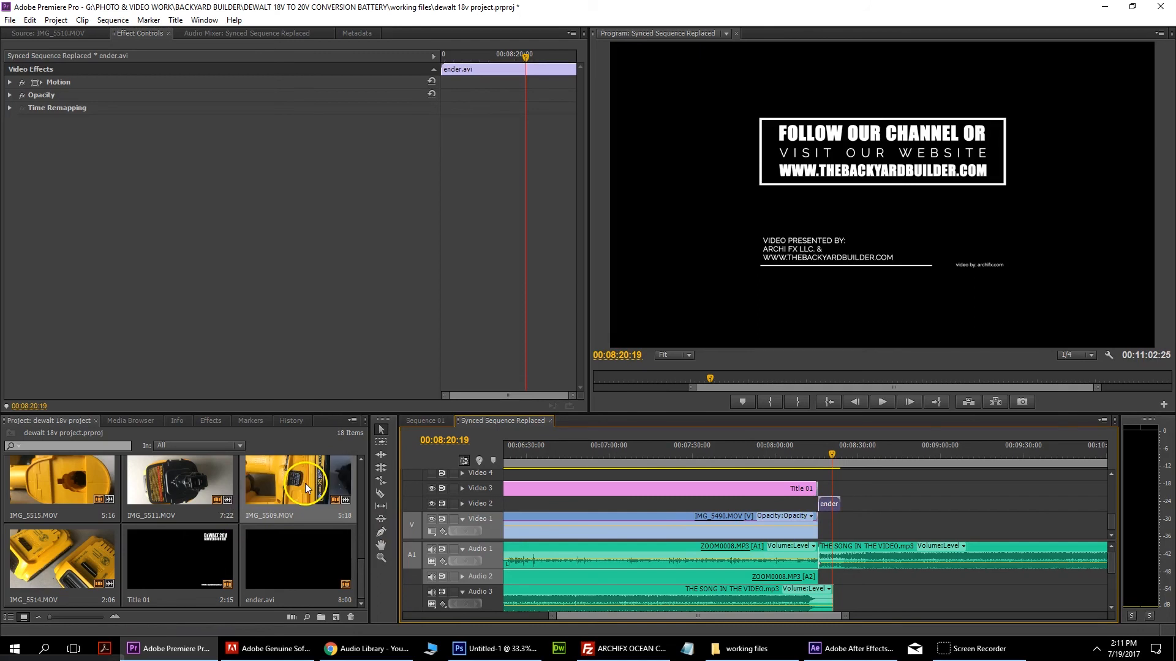
double_click(276, 484)
drag(282, 361, 824, 522)
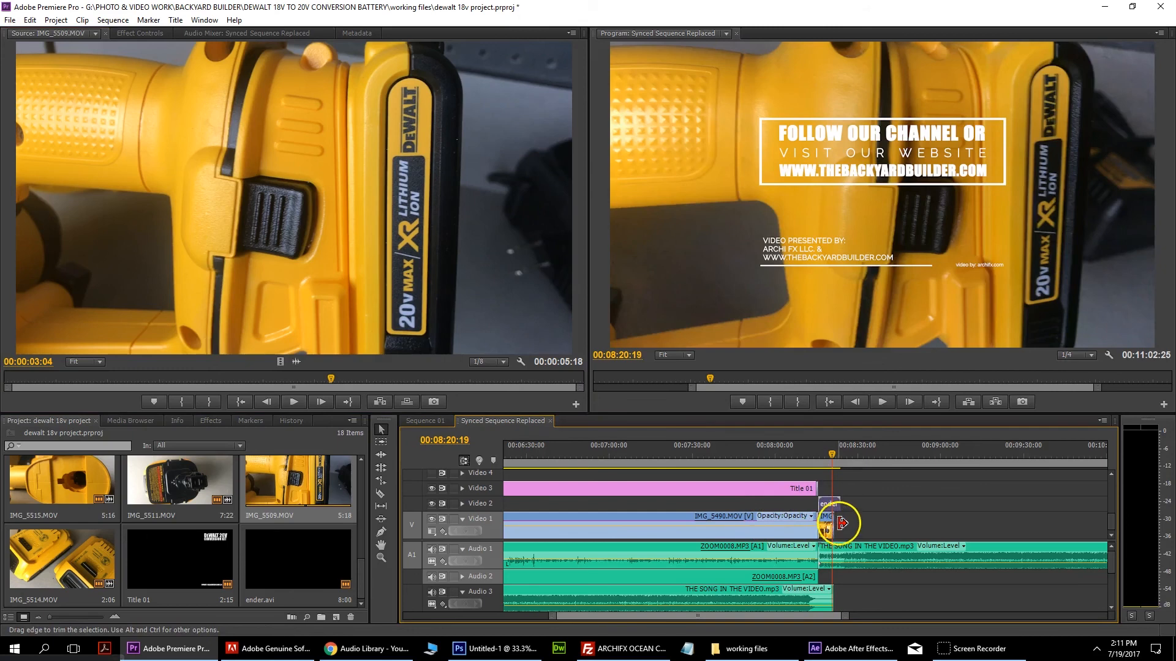
Step: Trim ender.avi to end with IMG_5509.MOV, and shorten the closing song clip on Audio 1 to end at 00:08:21:28
drag(840, 501, 833, 502)
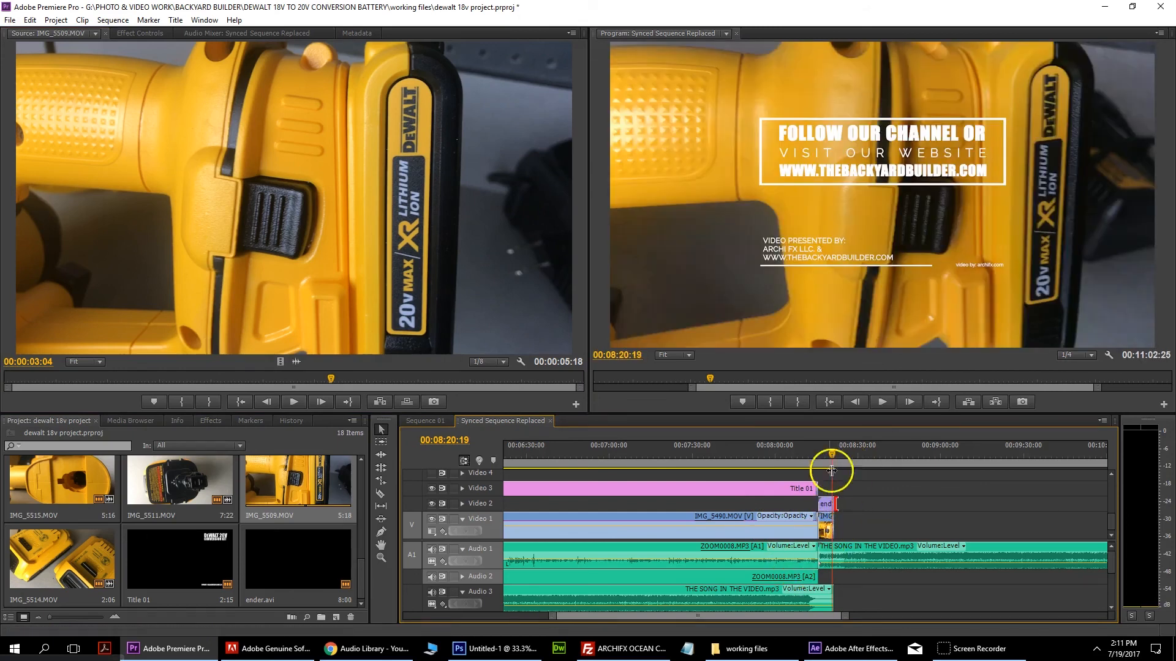
drag(844, 616, 962, 609)
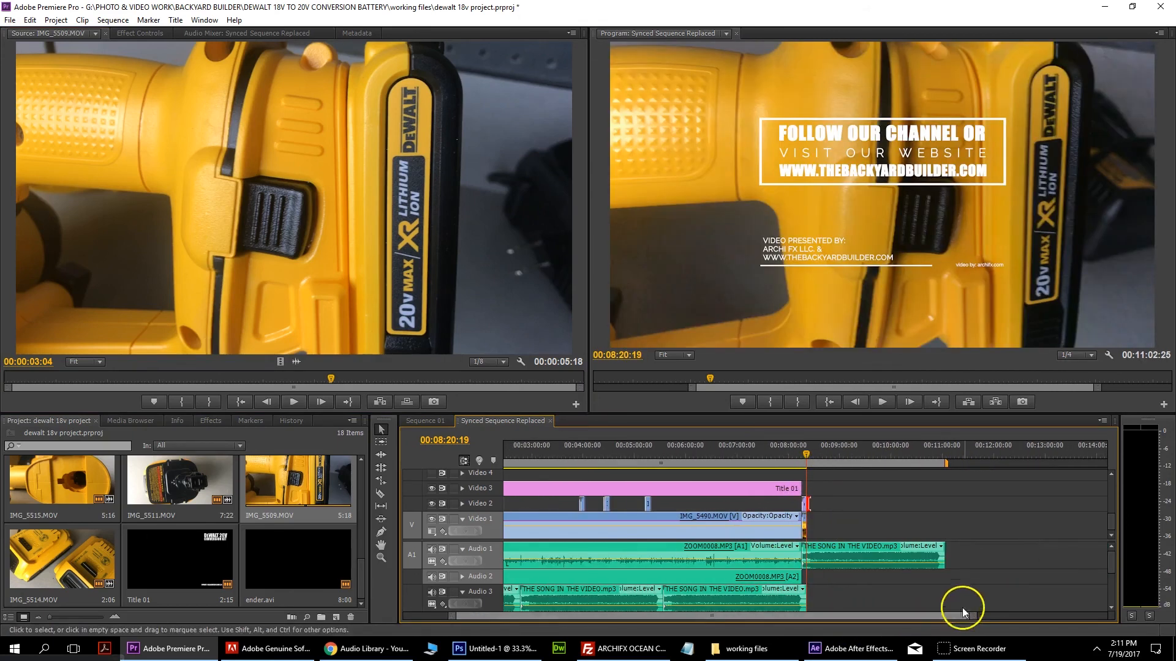
drag(945, 555, 821, 555)
drag(974, 617, 773, 634)
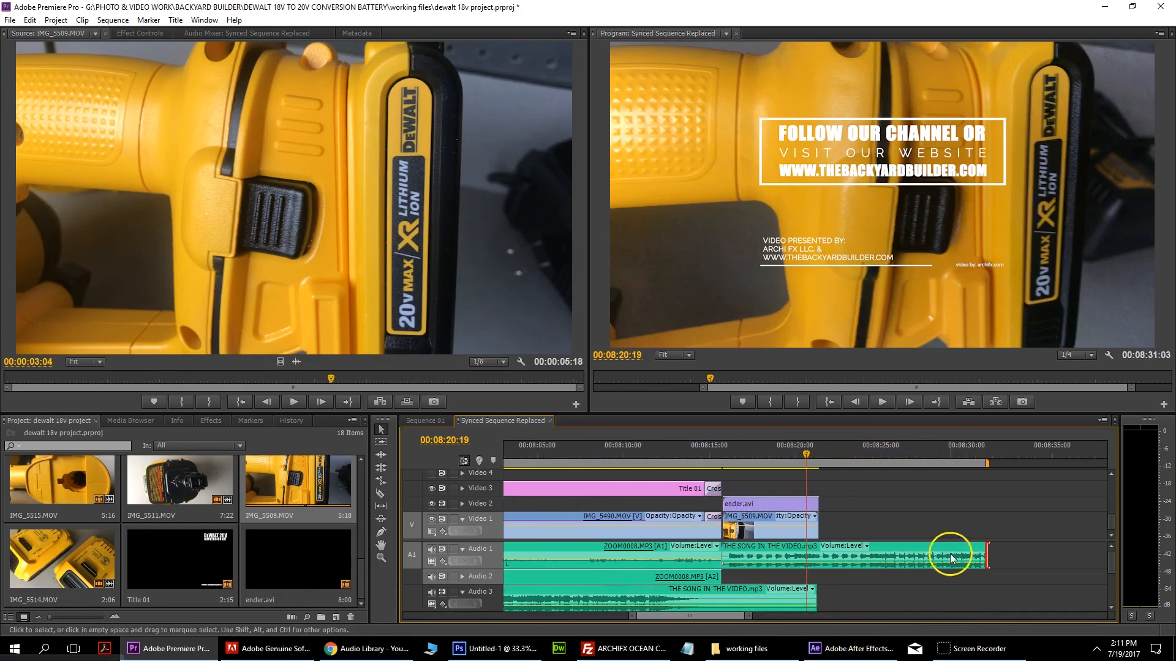
drag(983, 556, 829, 556)
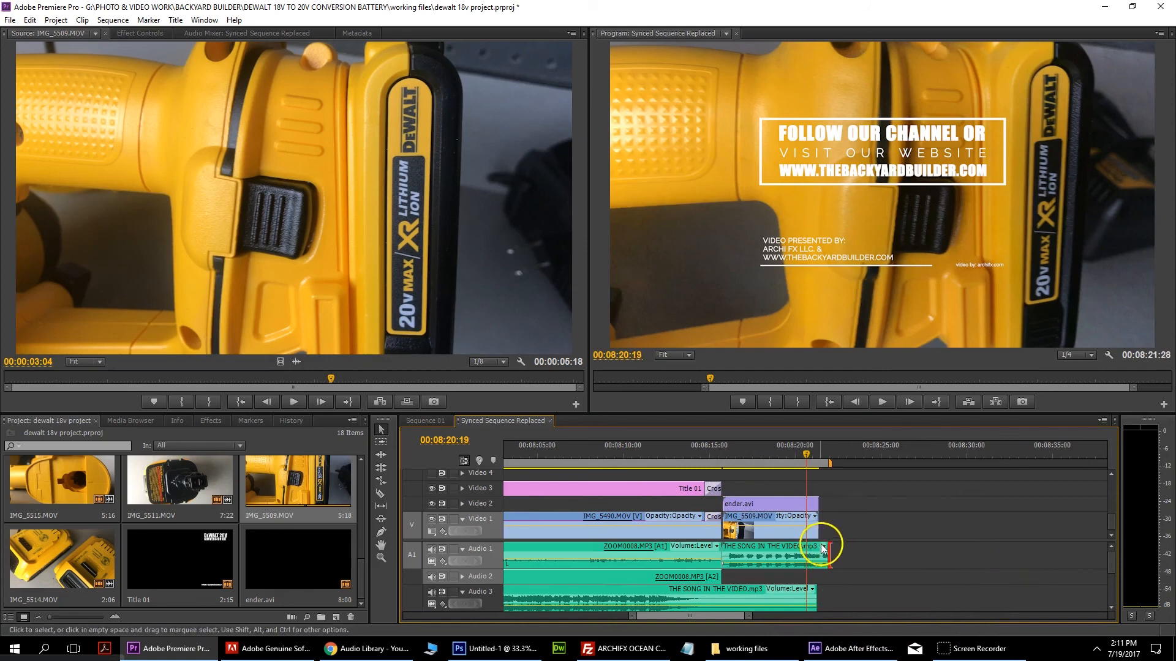
Step: Apply the Exponential Fade audio transition to the end of the closing song clip on Audio 1
click(223, 424)
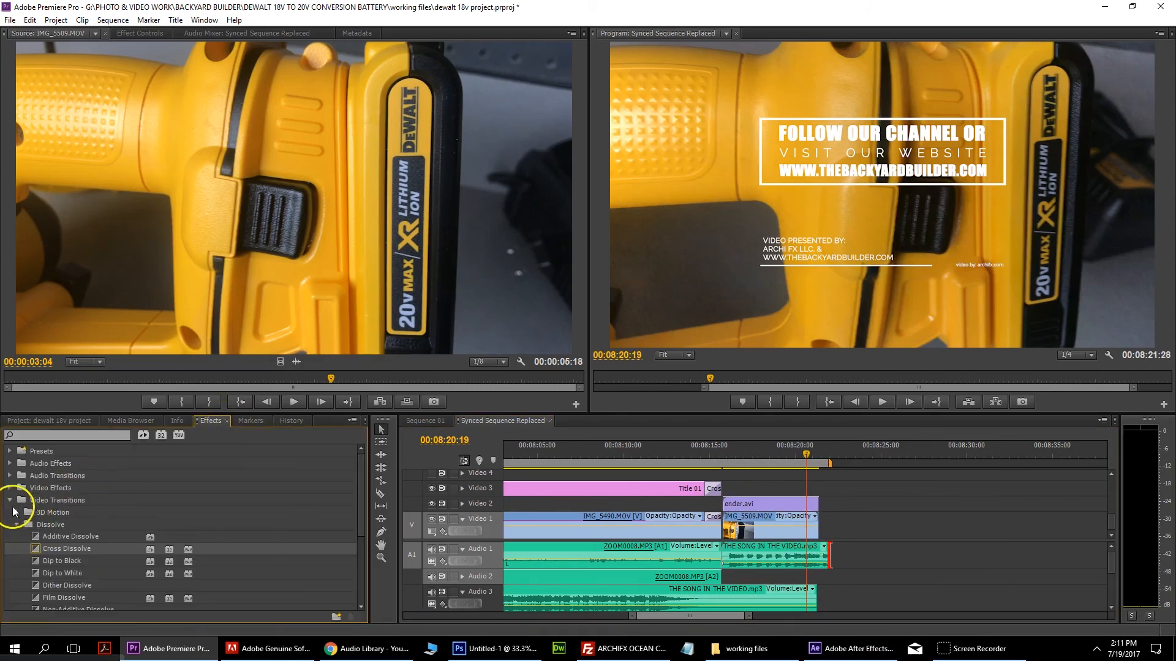
click(10, 501)
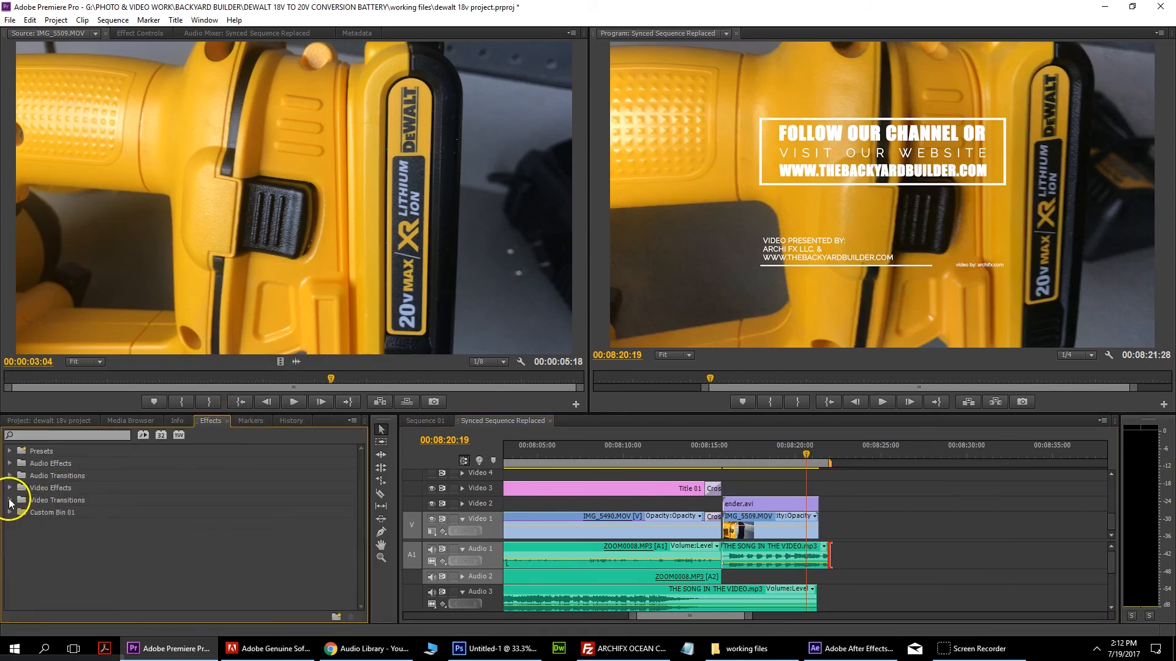
click(10, 476)
click(17, 488)
click(55, 525)
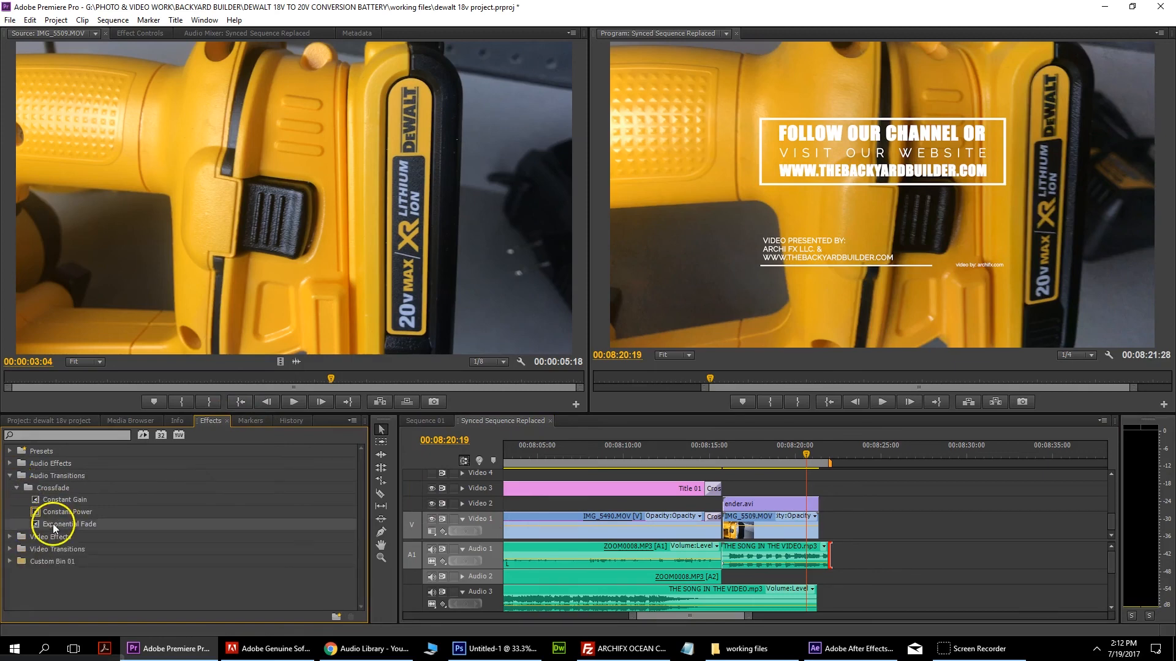
drag(54, 525, 821, 547)
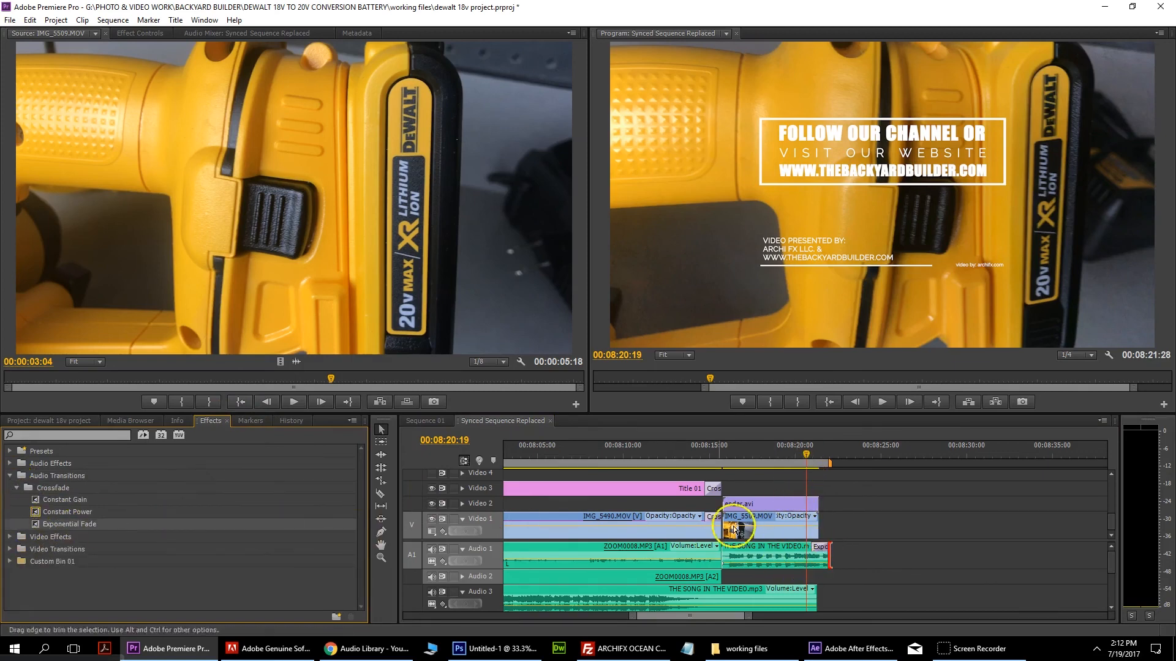
Step: Search the effects for "blur" and apply Camera Blur to the IMG_5509.MOV clip behind the end title
click(763, 517)
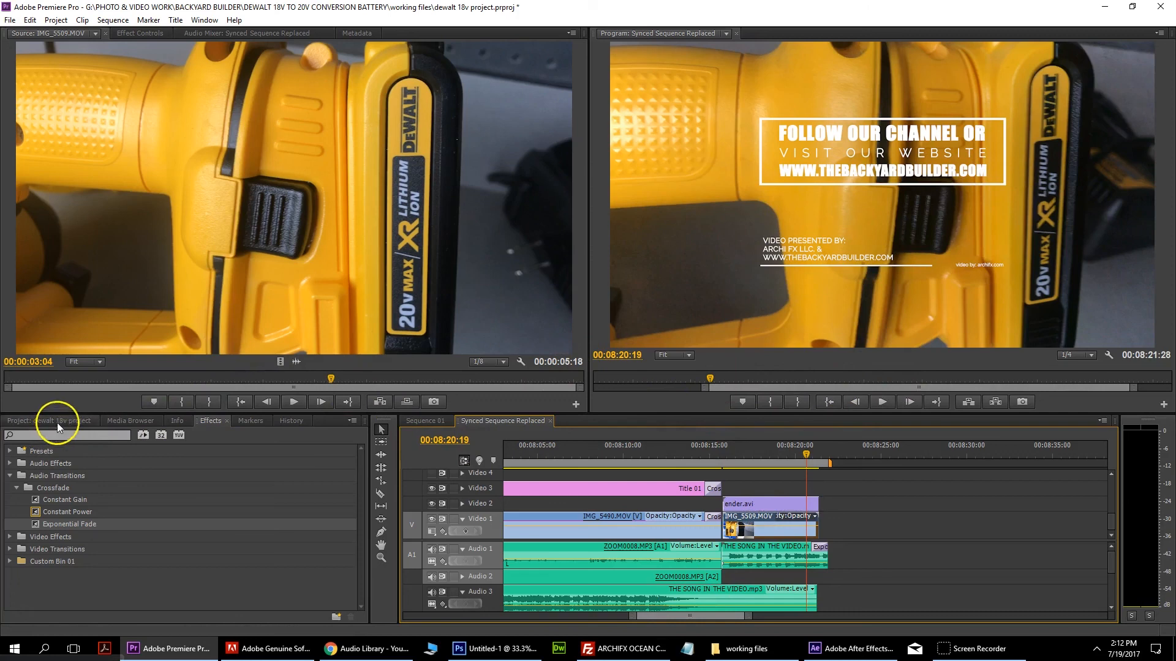
click(87, 436)
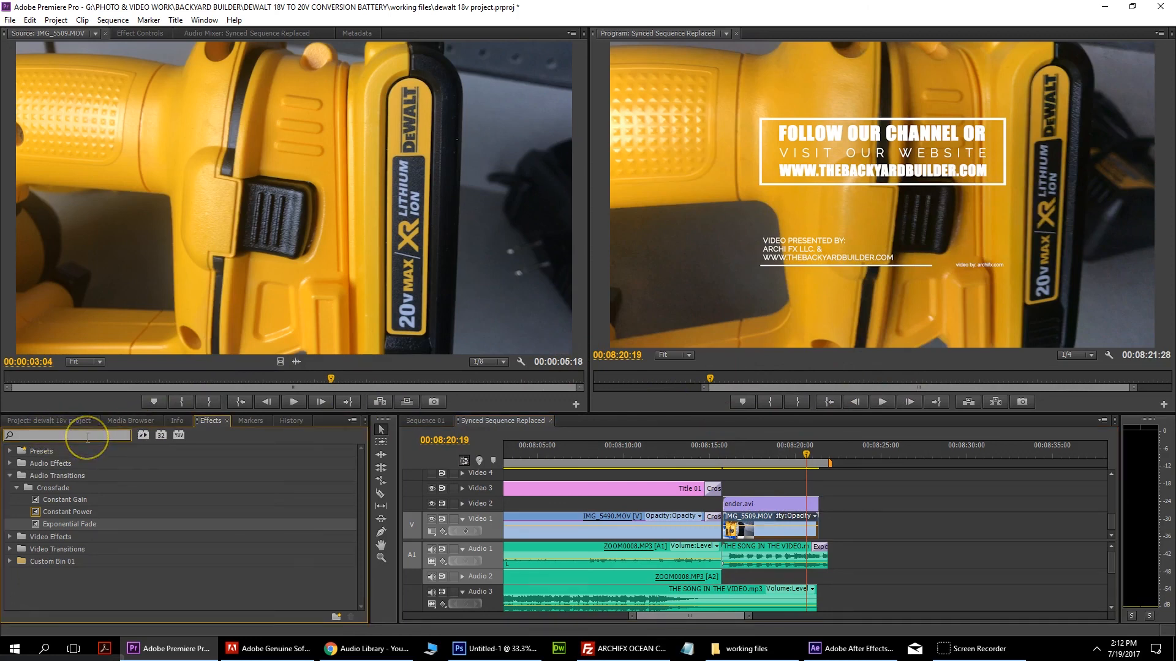
text(blur)
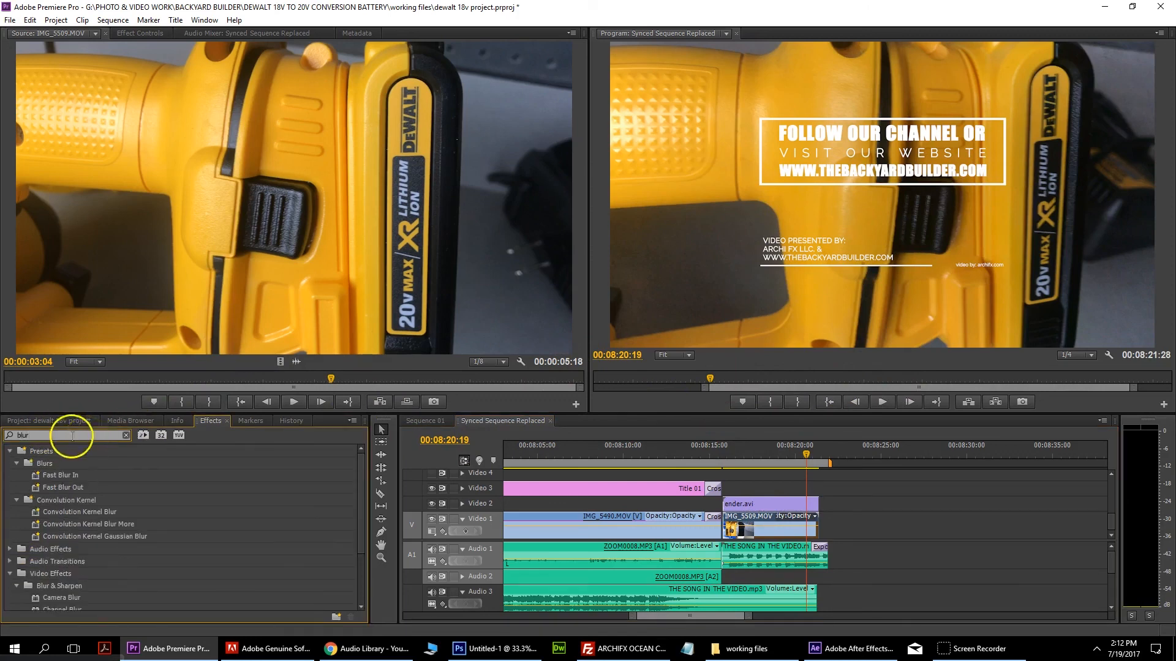
scroll(57, 590, down, 1)
scroll(59, 585, down, 1)
drag(68, 573, 755, 538)
drag(807, 463, 760, 461)
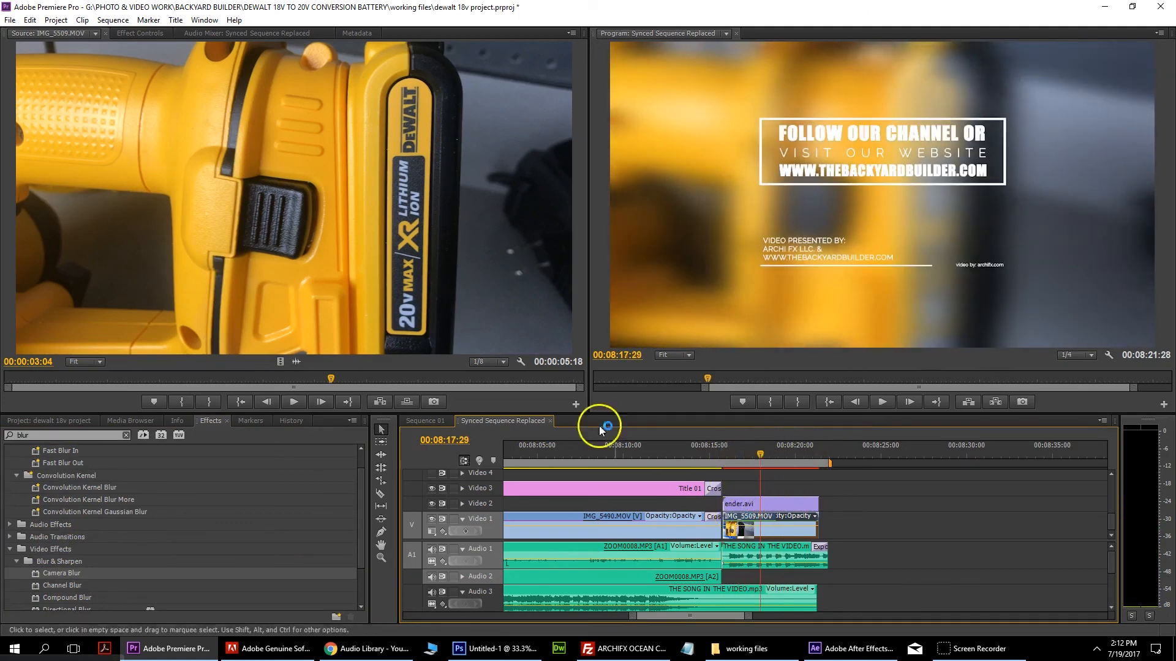
Step: Set the Camera Blur's Percent Blur on IMG_5509.MOV to 9
click(138, 33)
key(Up)
key(Left)
key(Left)
key(Left)
drag(223, 134, 178, 141)
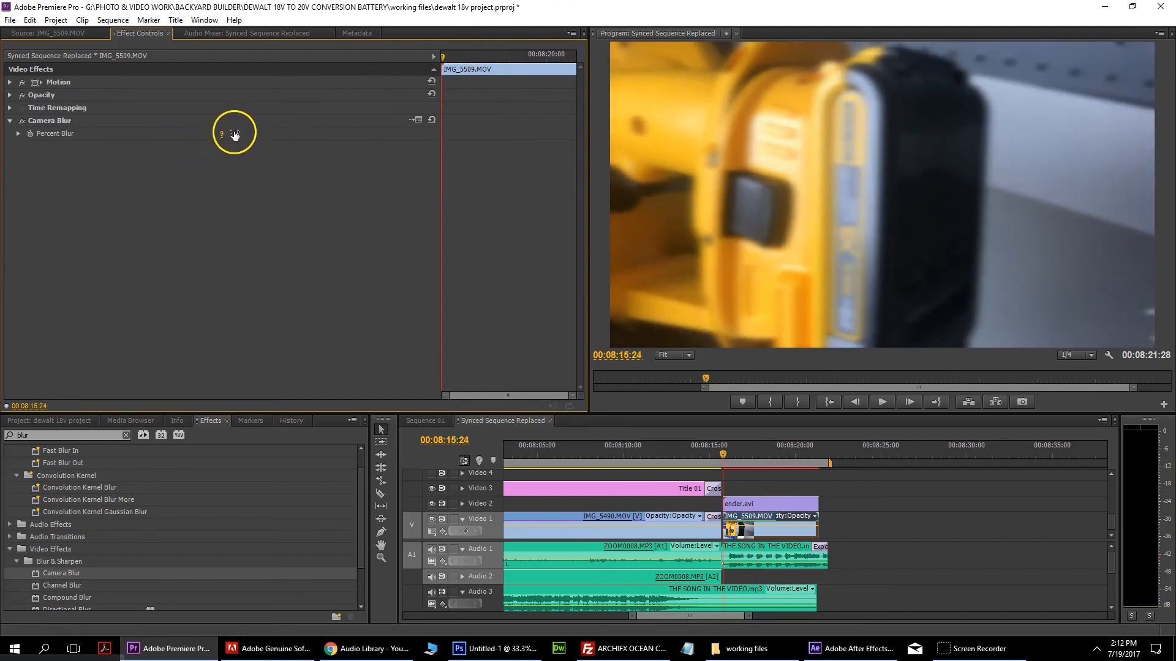
Step: Play the sequence from about 00:08:15 through the end title to check the blurred background clip
click(712, 453)
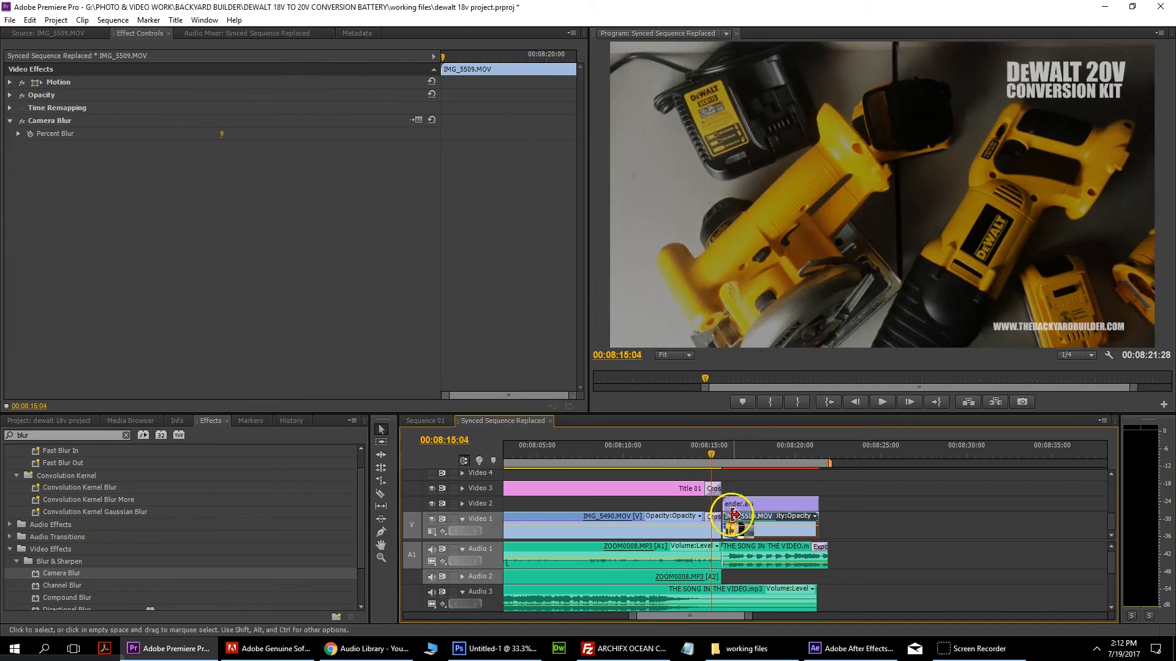
click(882, 402)
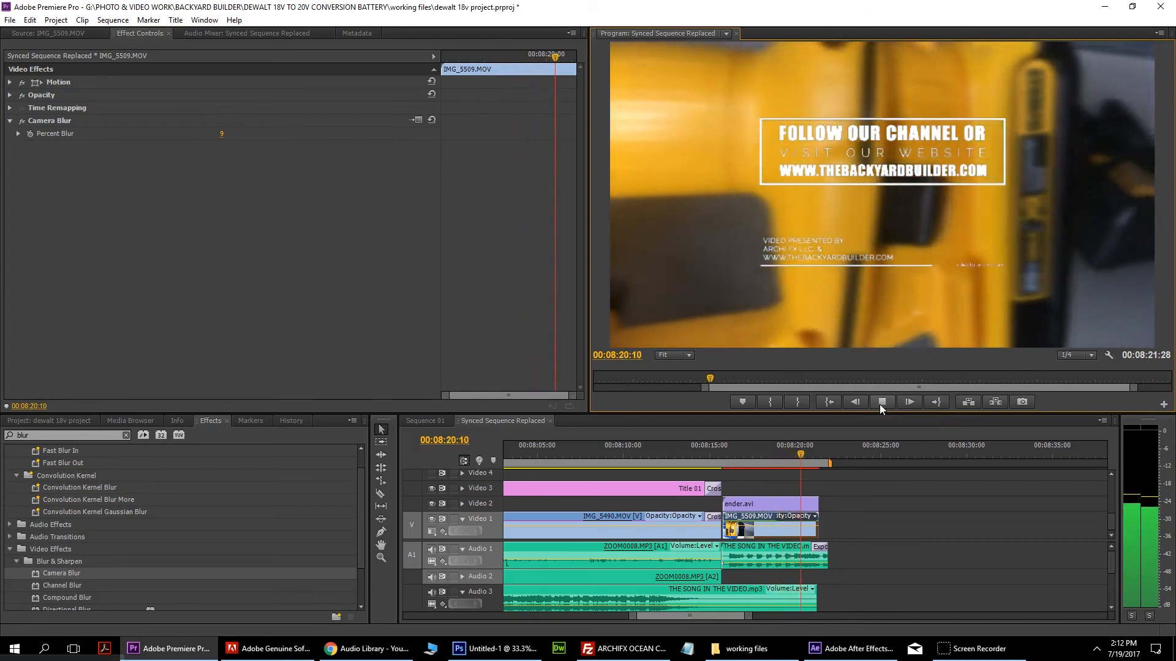
click(880, 404)
Step: Search the effects for "stab" and apply Warp Stabilizer to the IMG_5509.MOV clip behind the end title
double_click(20, 435)
text(stab)
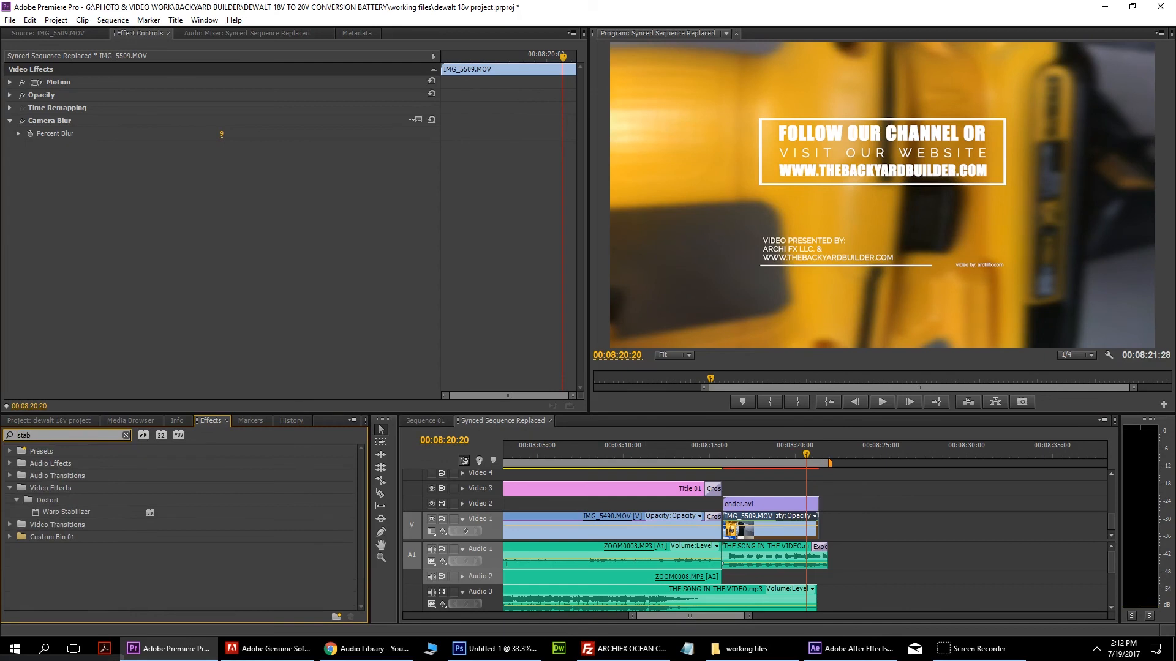
drag(31, 512, 760, 523)
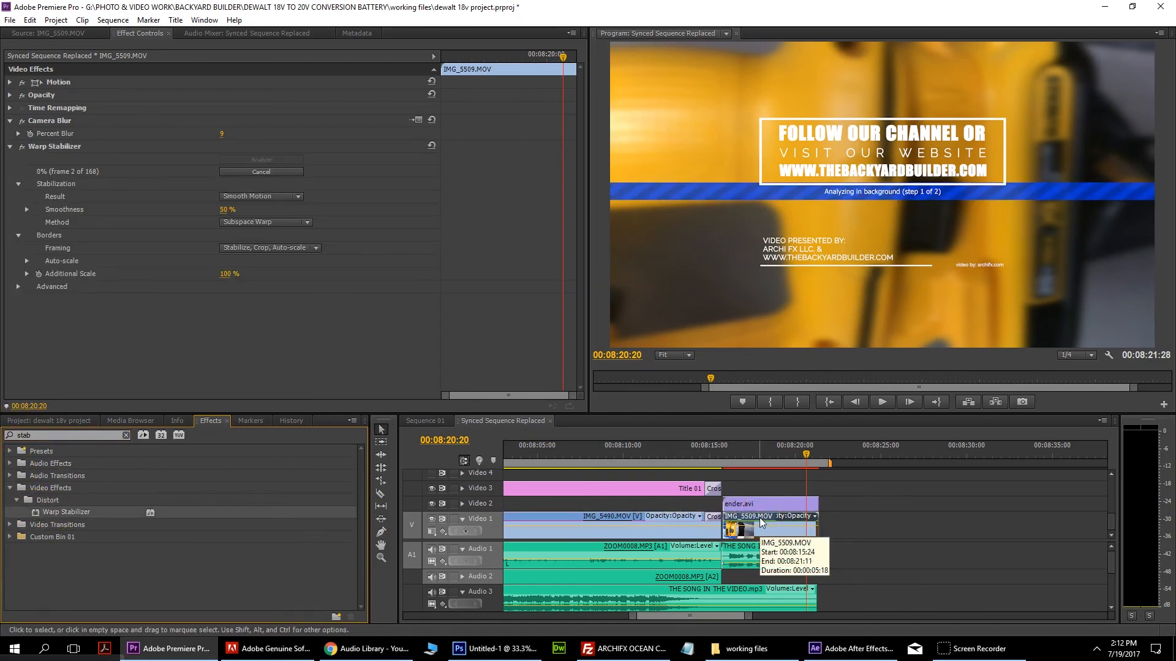
click(873, 120)
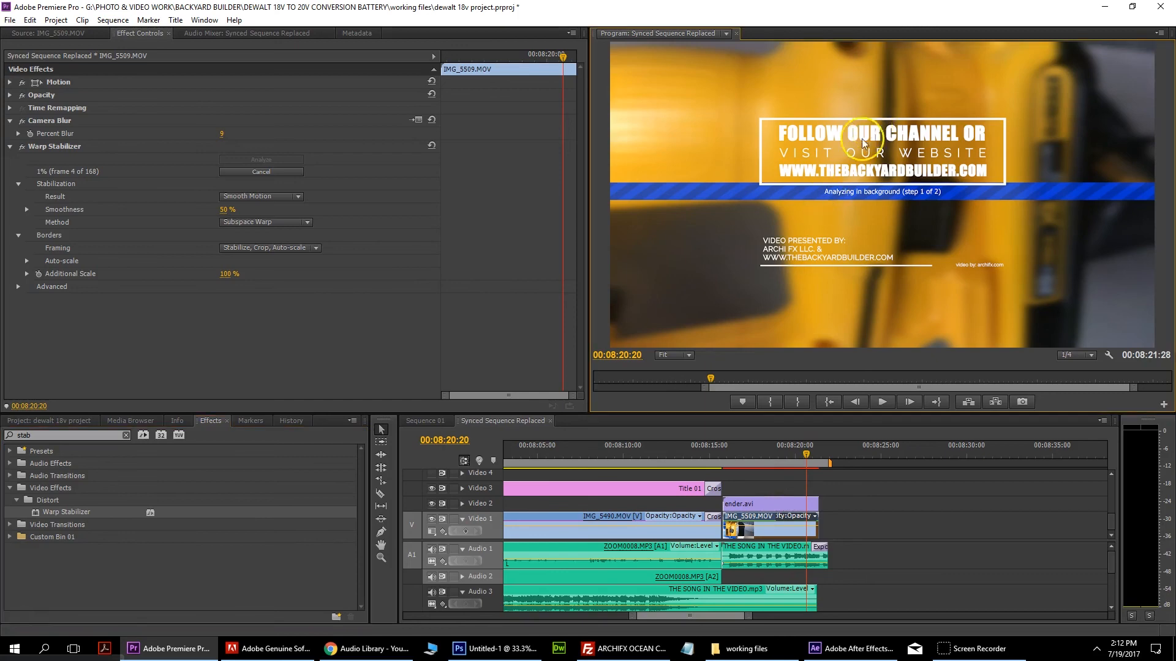
Step: Switch to After Effects and add the Title 01 composition to the render queue
click(857, 649)
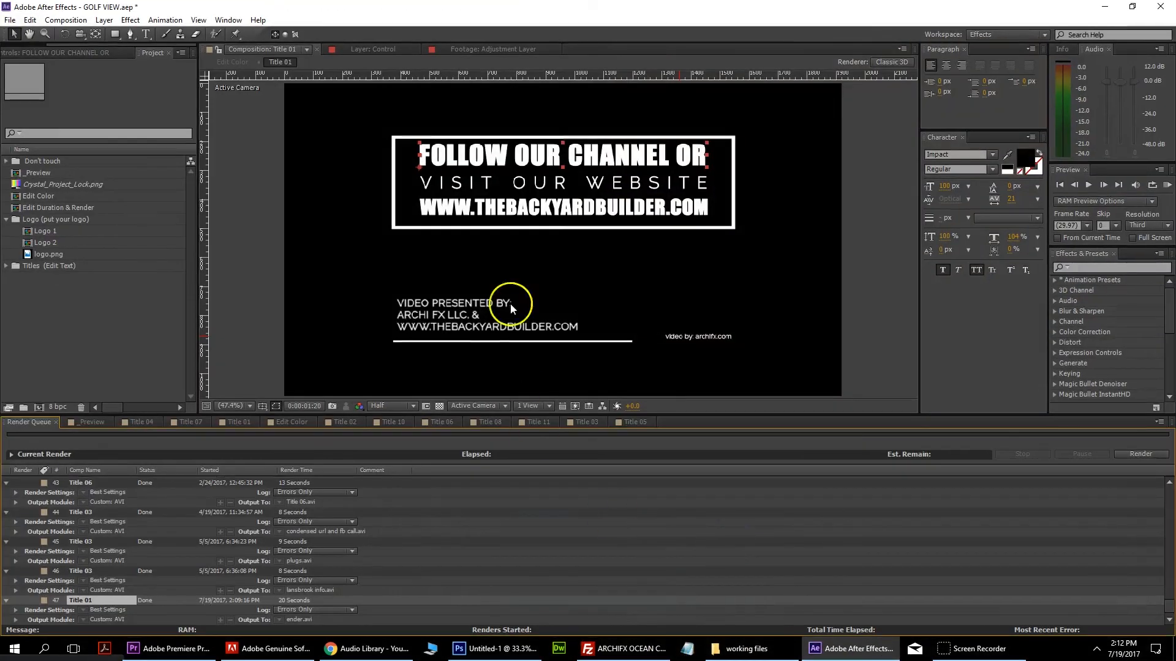
click(328, 243)
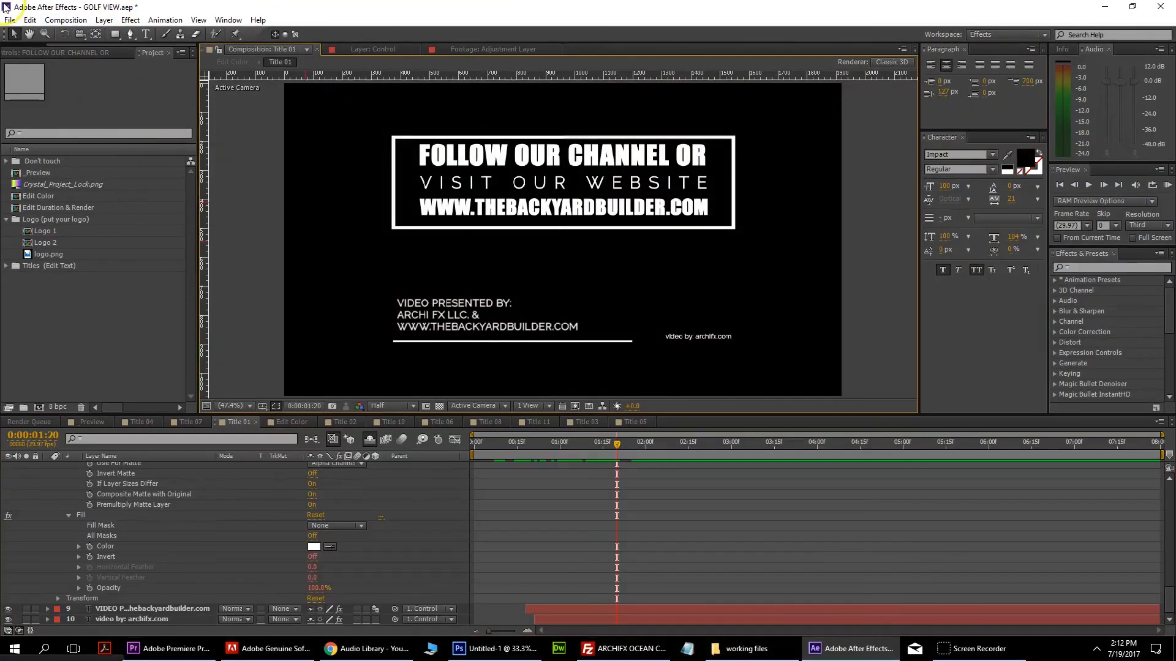
click(17, 22)
mouse_move(66, 20)
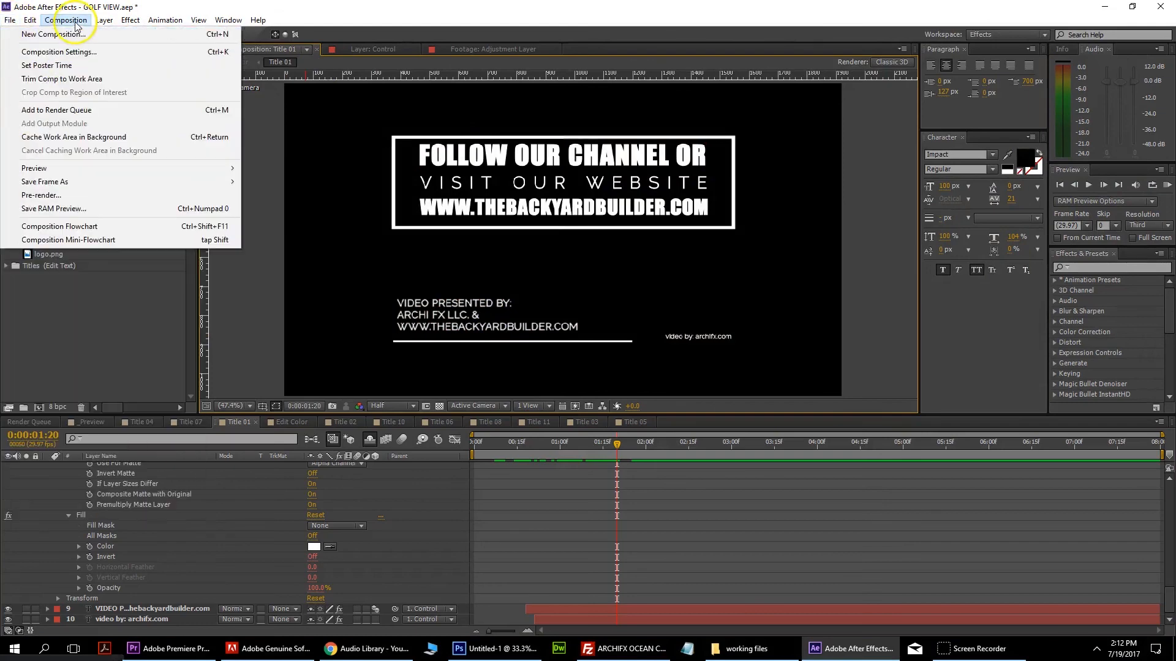
click(78, 110)
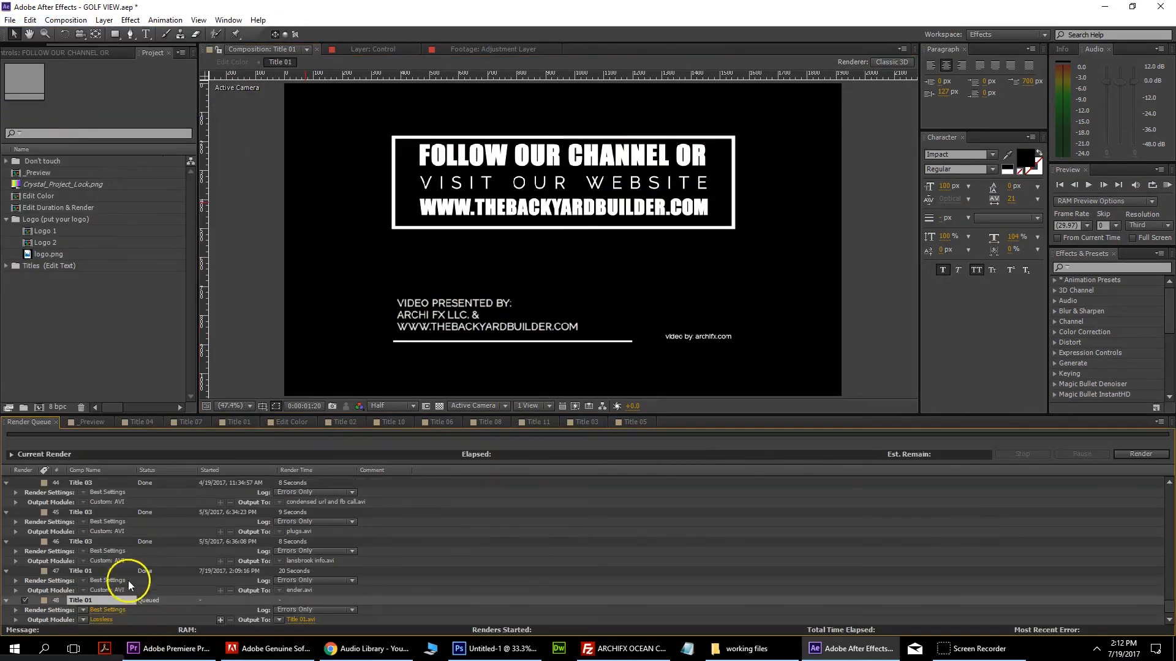
Step: Enable resizing in the output module of the queued Title 01 item and check its render settings
click(109, 620)
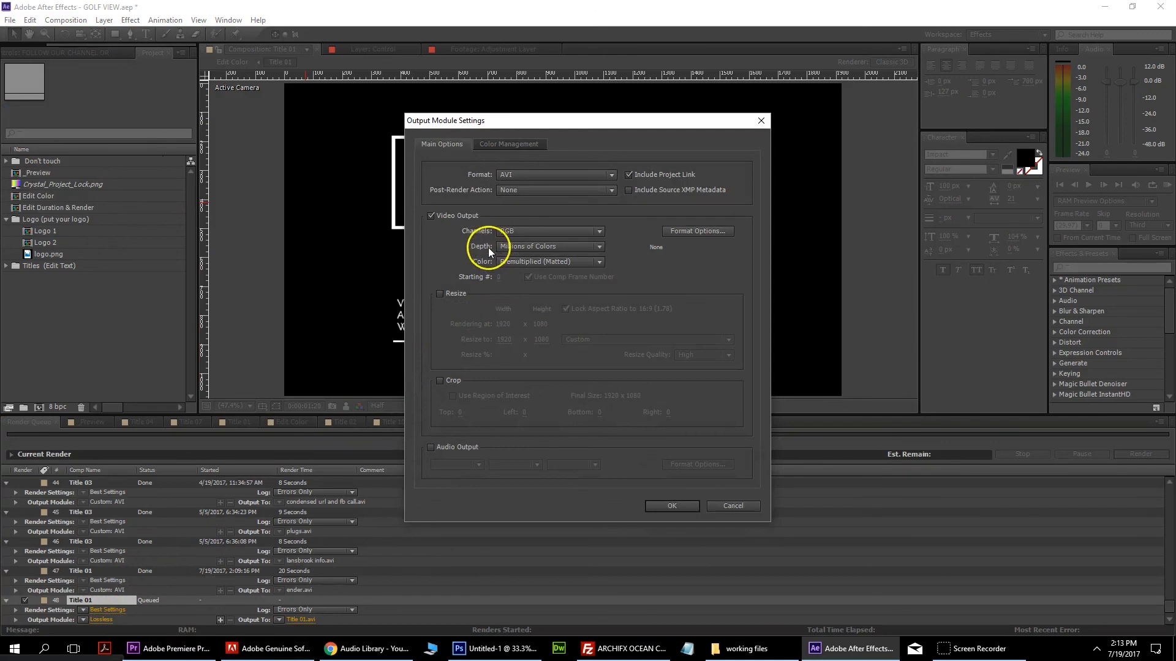
click(439, 294)
click(504, 339)
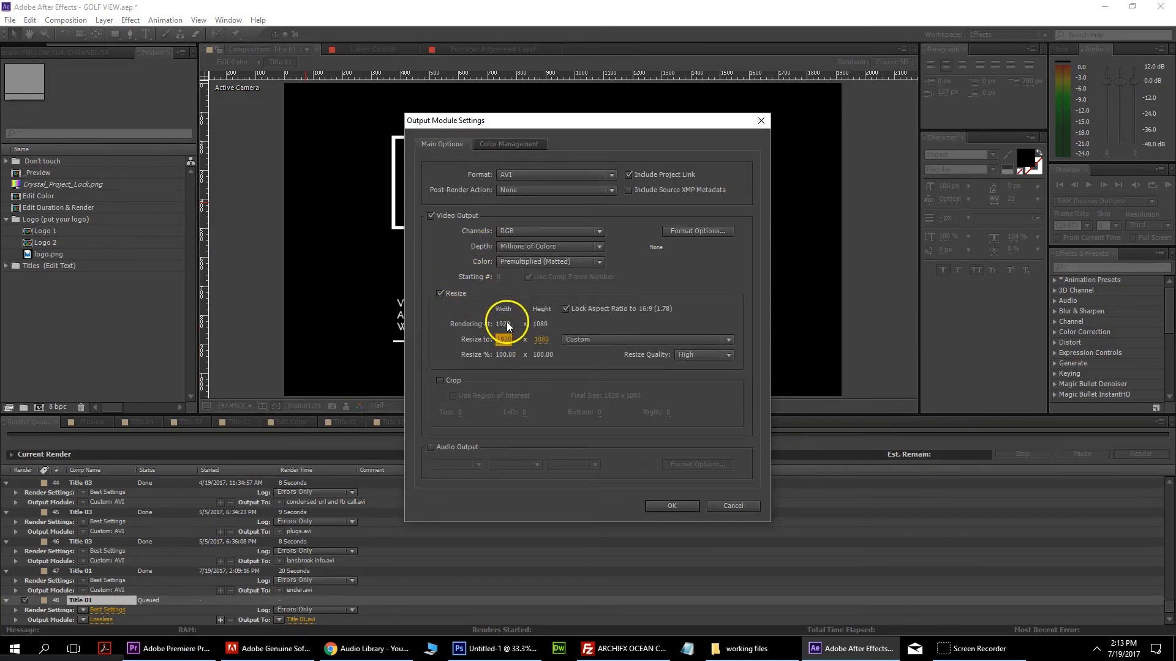
drag(504, 339, 701, 343)
key(Return)
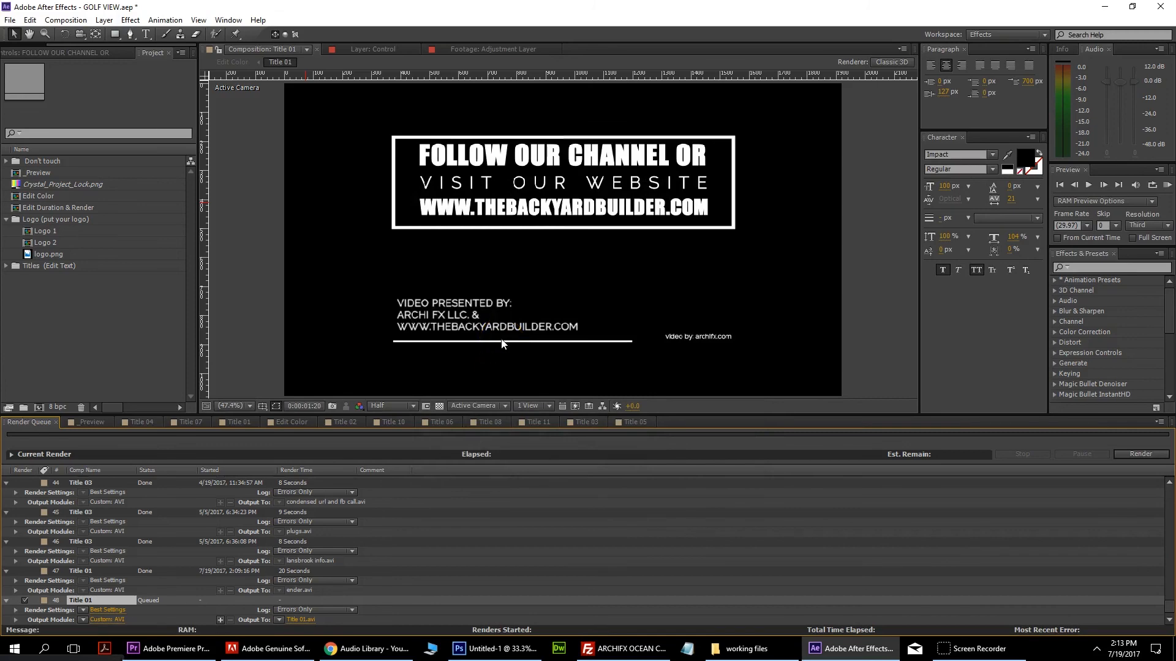
click(109, 610)
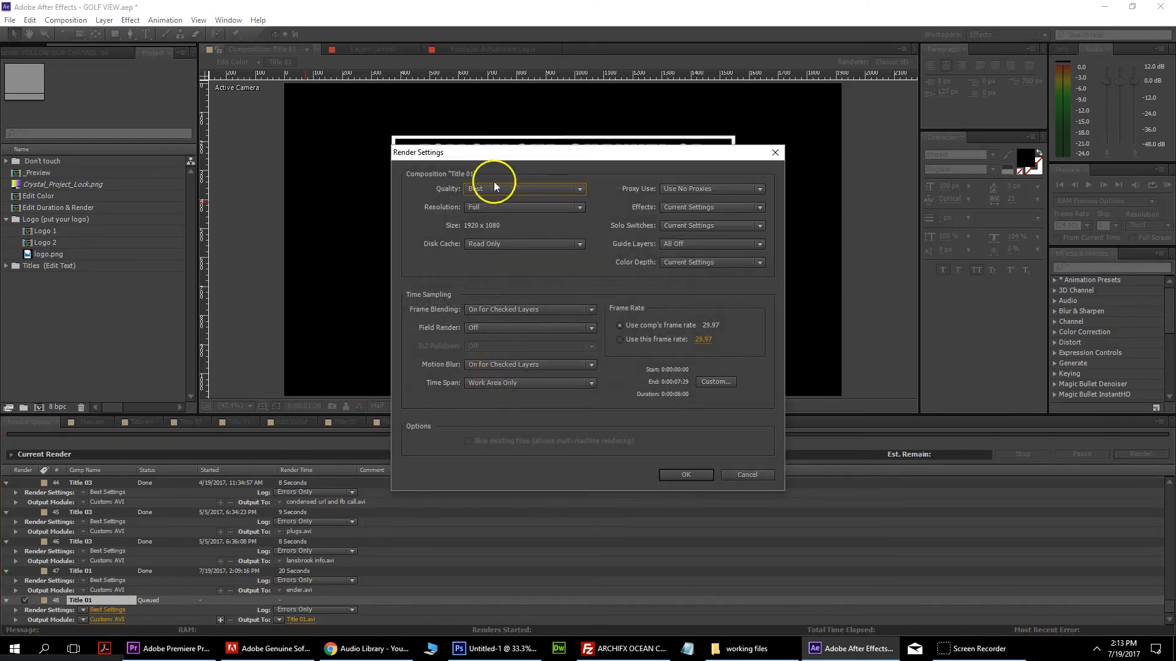
click(775, 153)
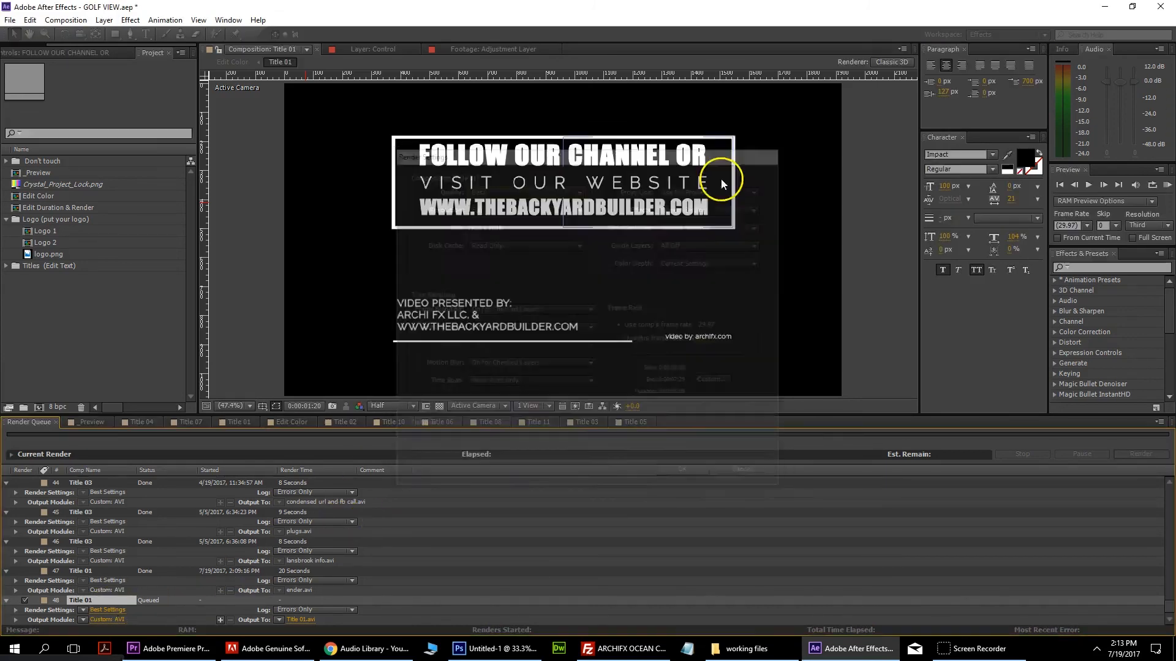
click(111, 609)
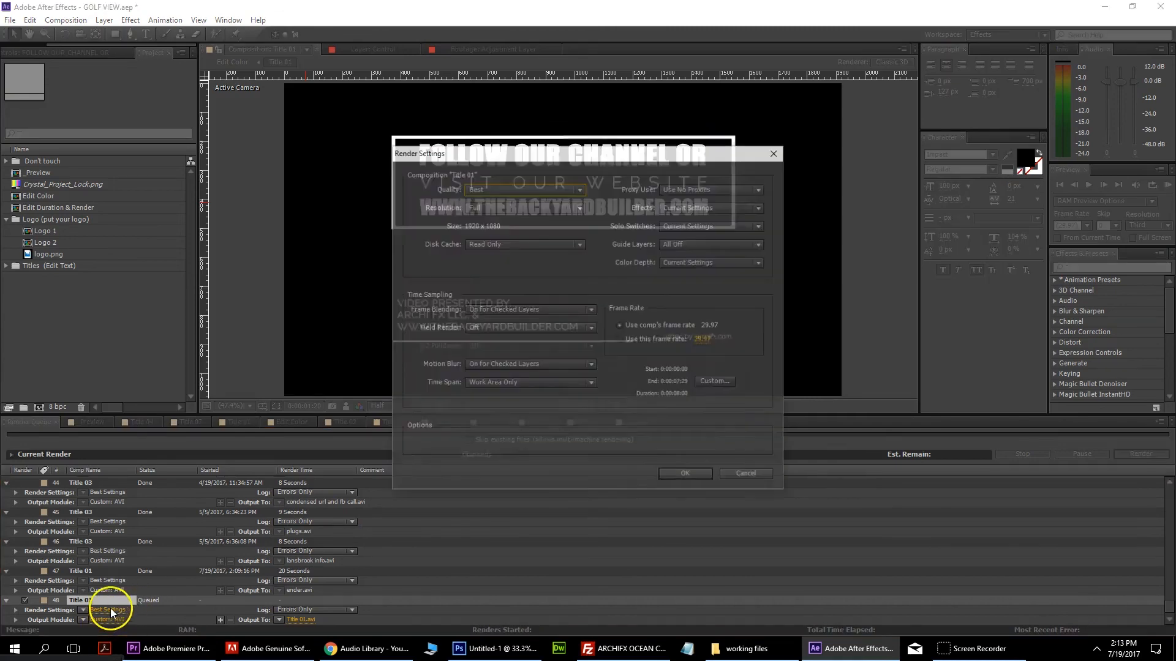
click(775, 152)
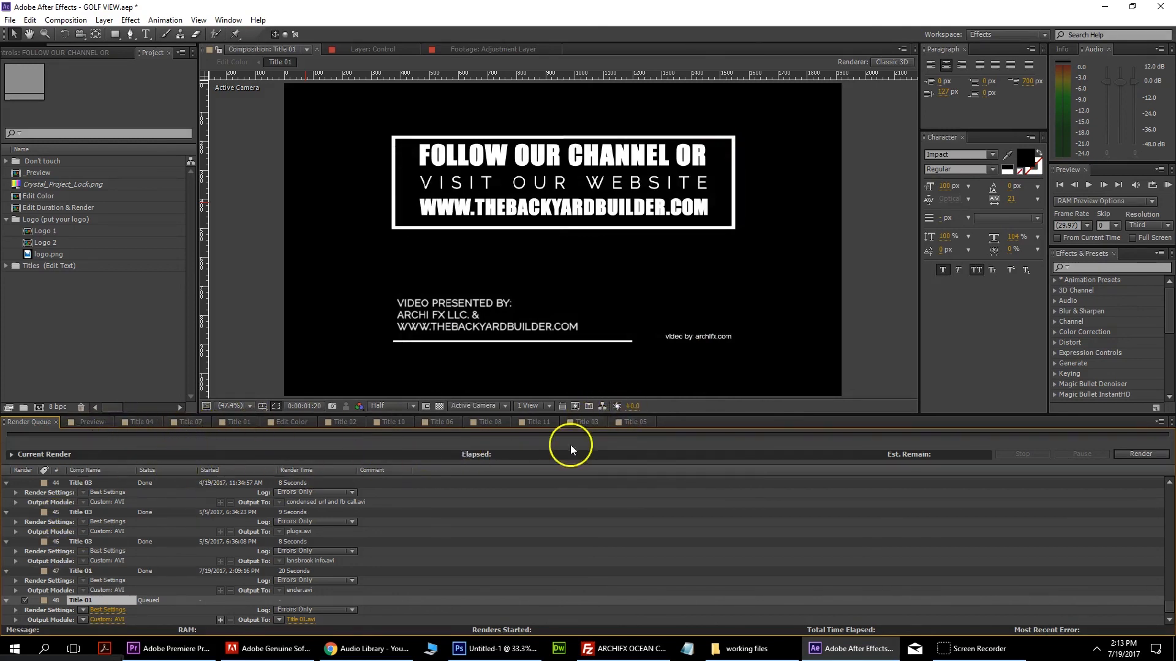
Step: Queue Title 01 a second time, with its output resized to 3820 x 2149 and channels set to RGB + Alpha
click(241, 422)
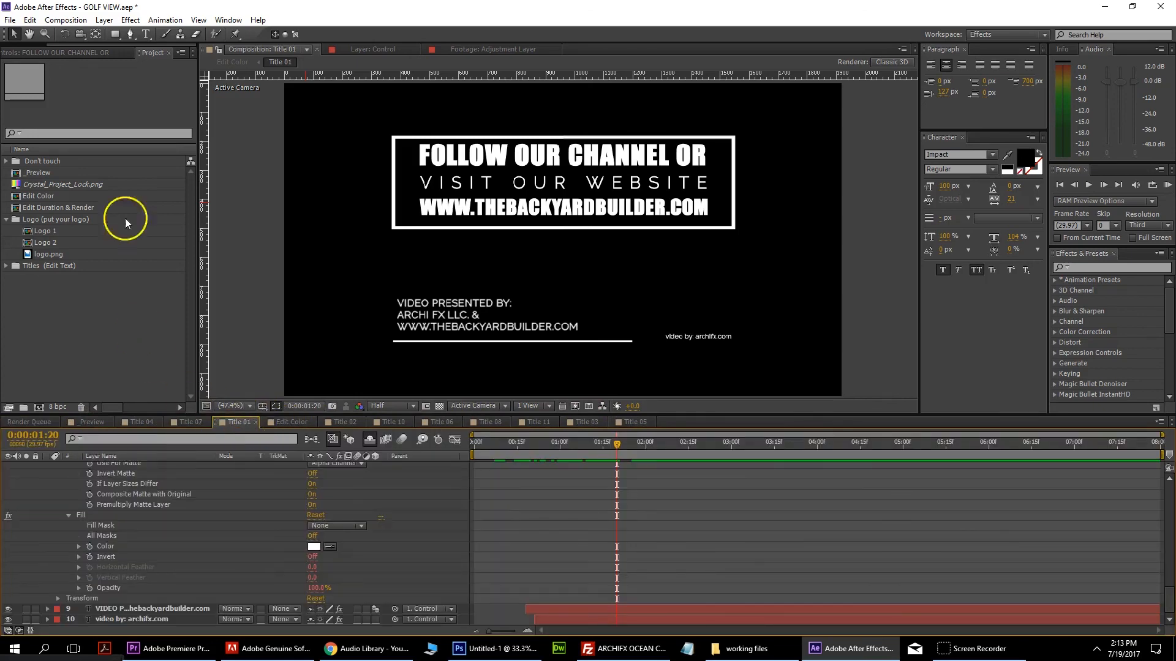
click(65, 19)
click(73, 108)
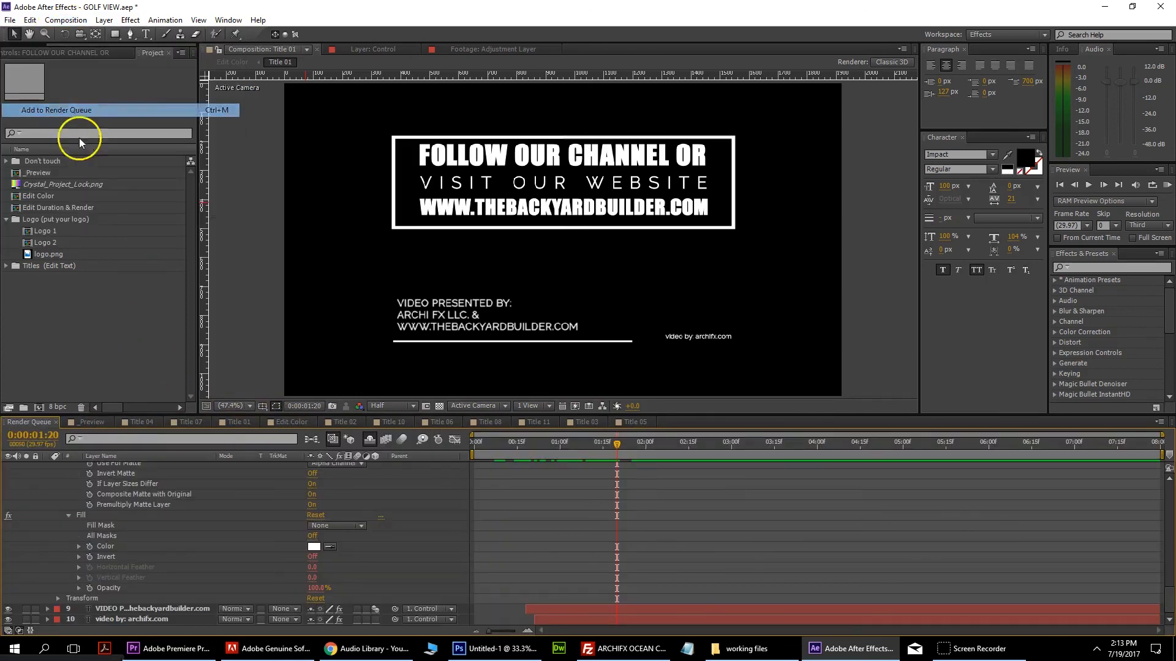
click(101, 619)
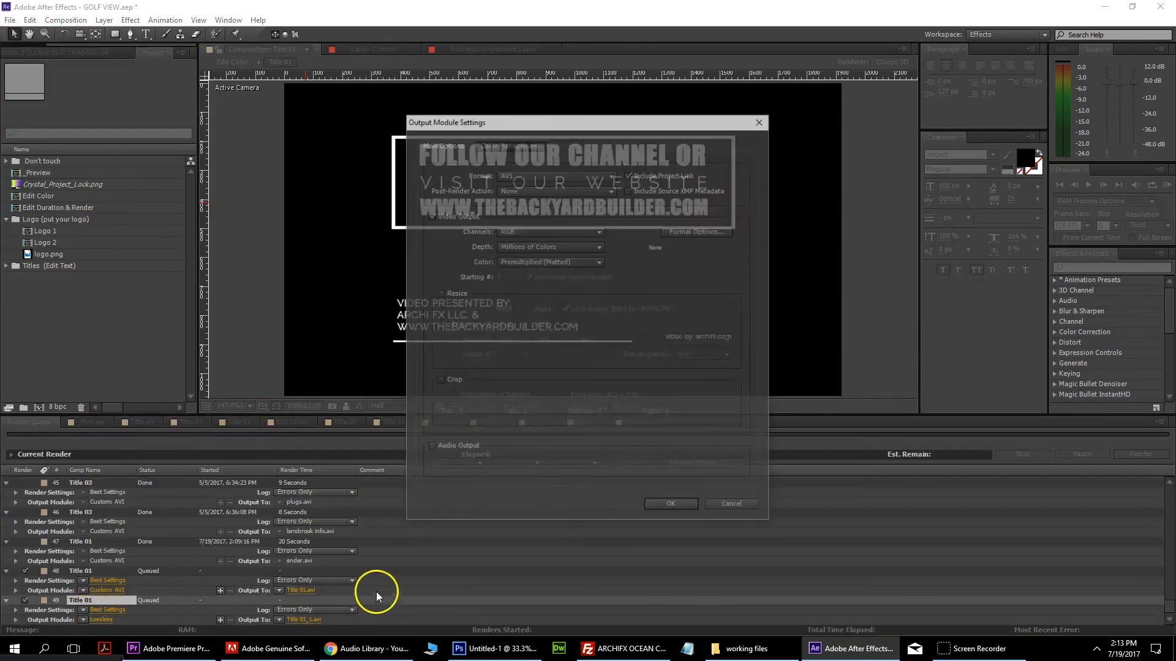
click(448, 295)
click(505, 340)
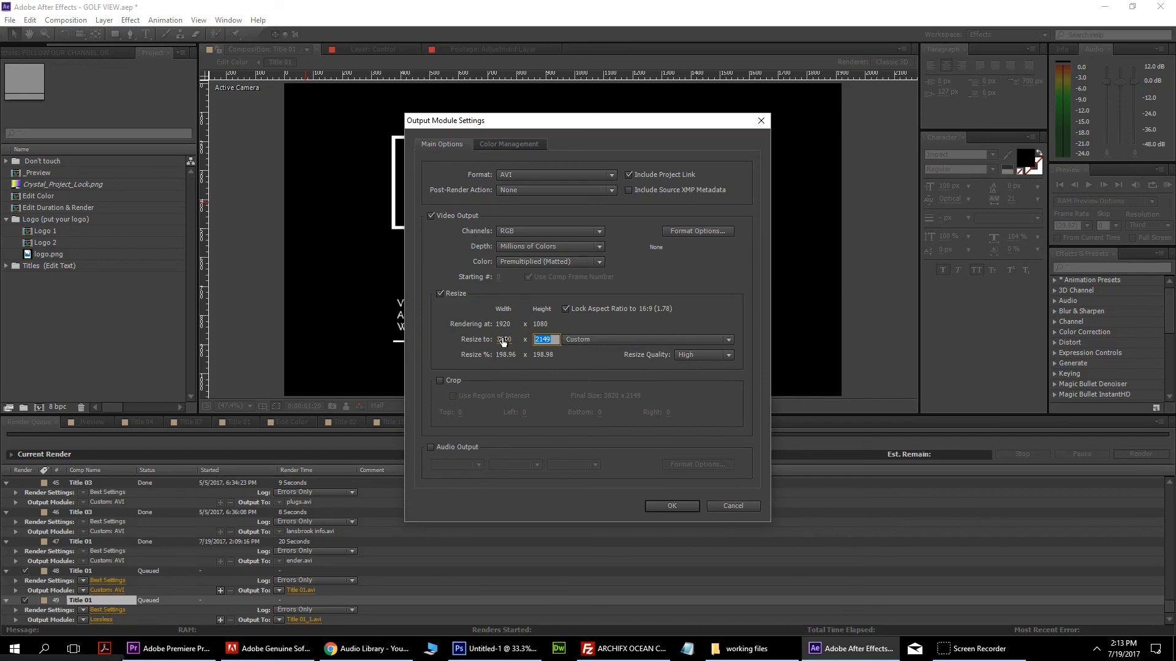
click(523, 230)
click(528, 273)
click(672, 506)
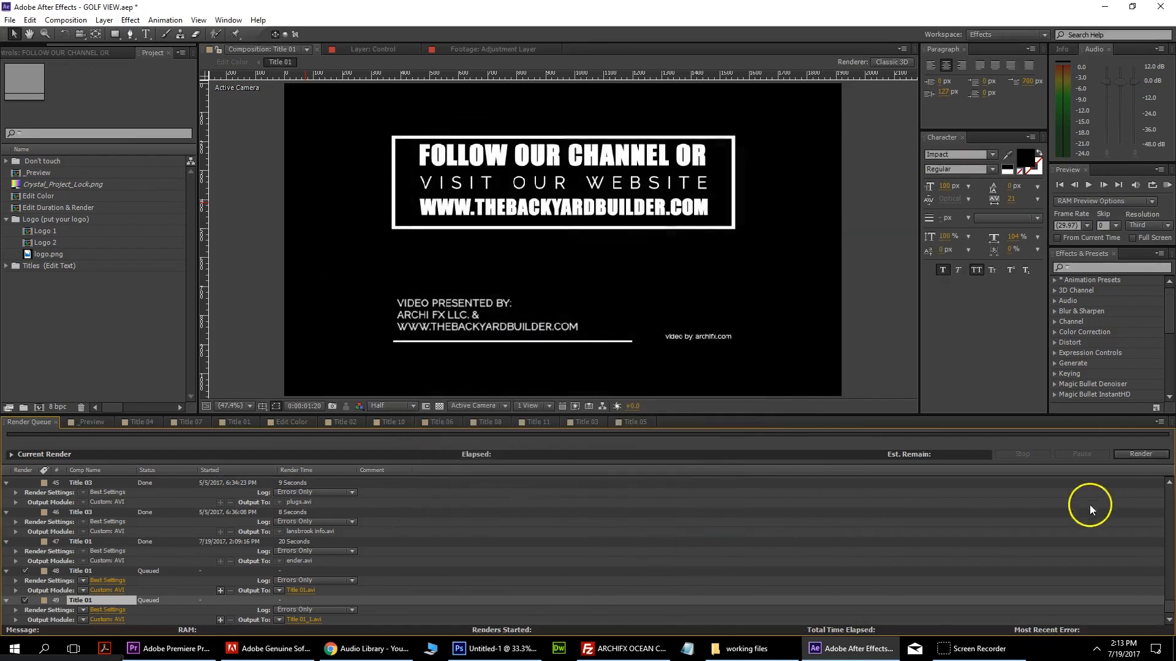
Step: Start rendering the queued Title 01 items and meanwhile check the stabilizer analysis in Premiere Pro and the working files folder
click(1161, 455)
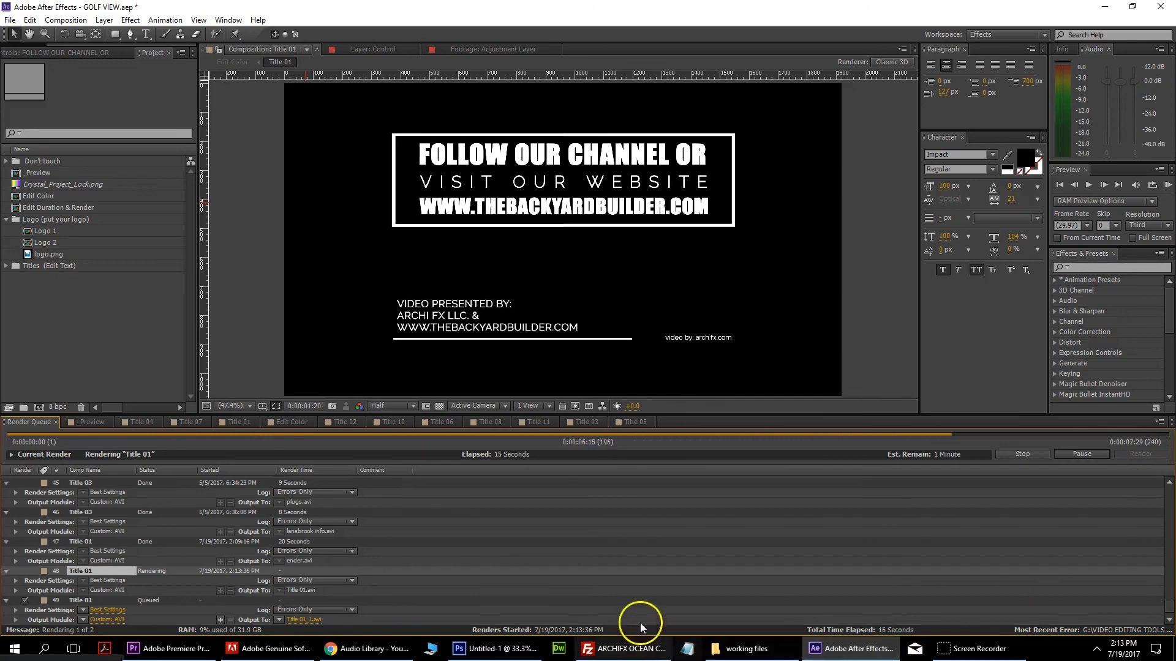
click(355, 649)
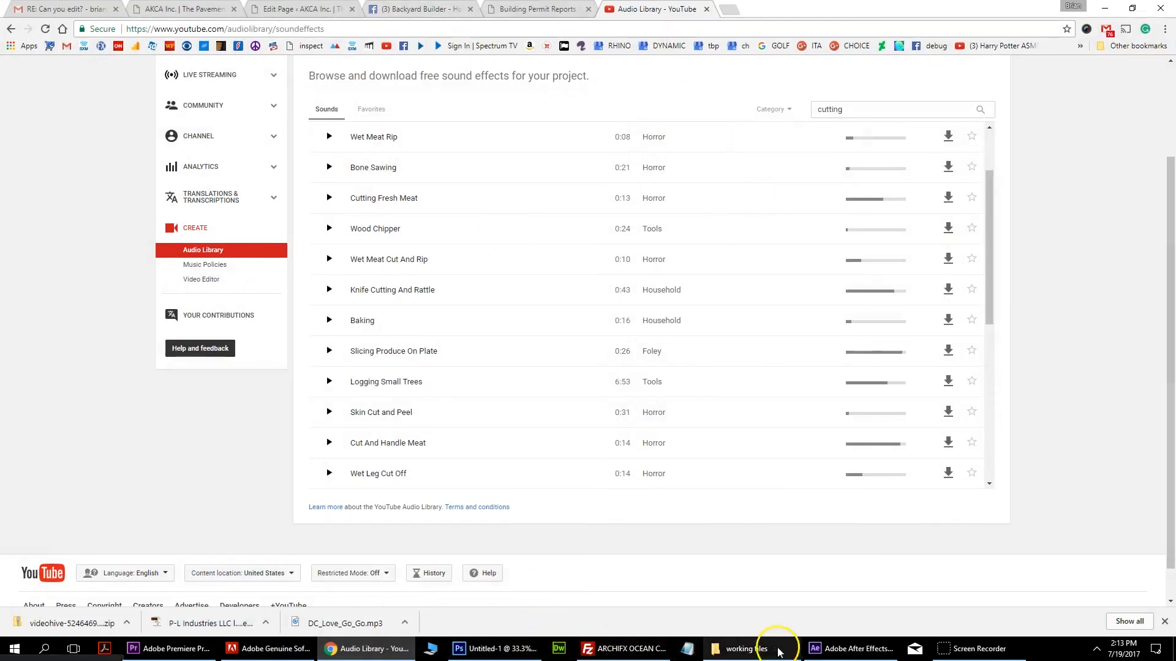
click(171, 648)
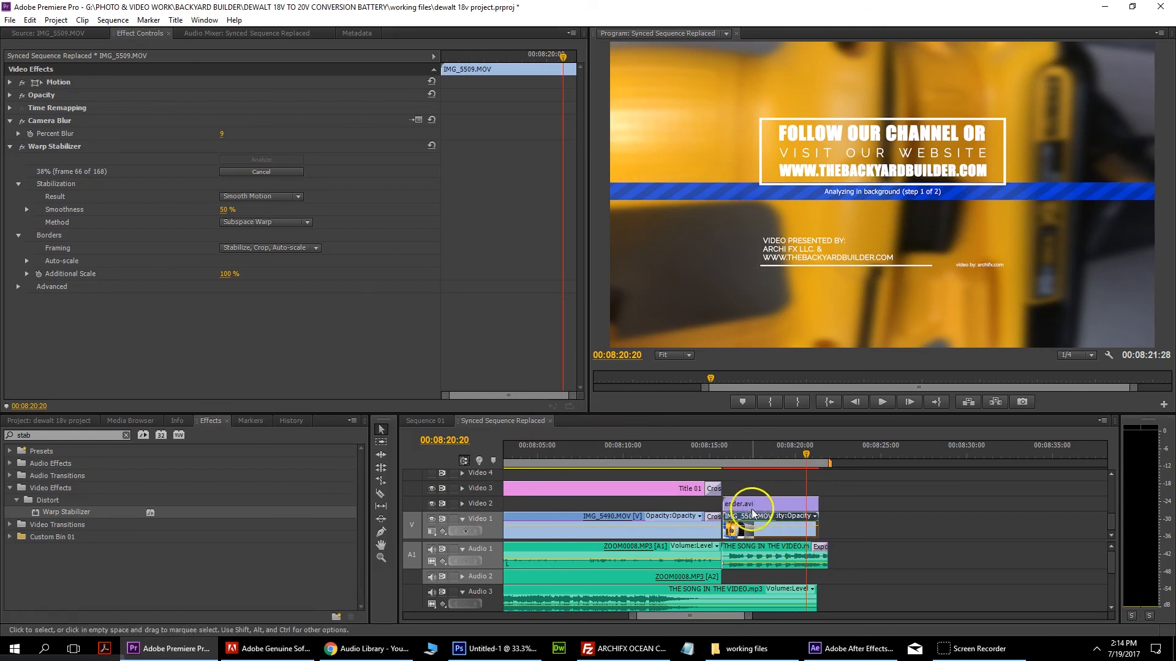
click(1175, 660)
click(735, 649)
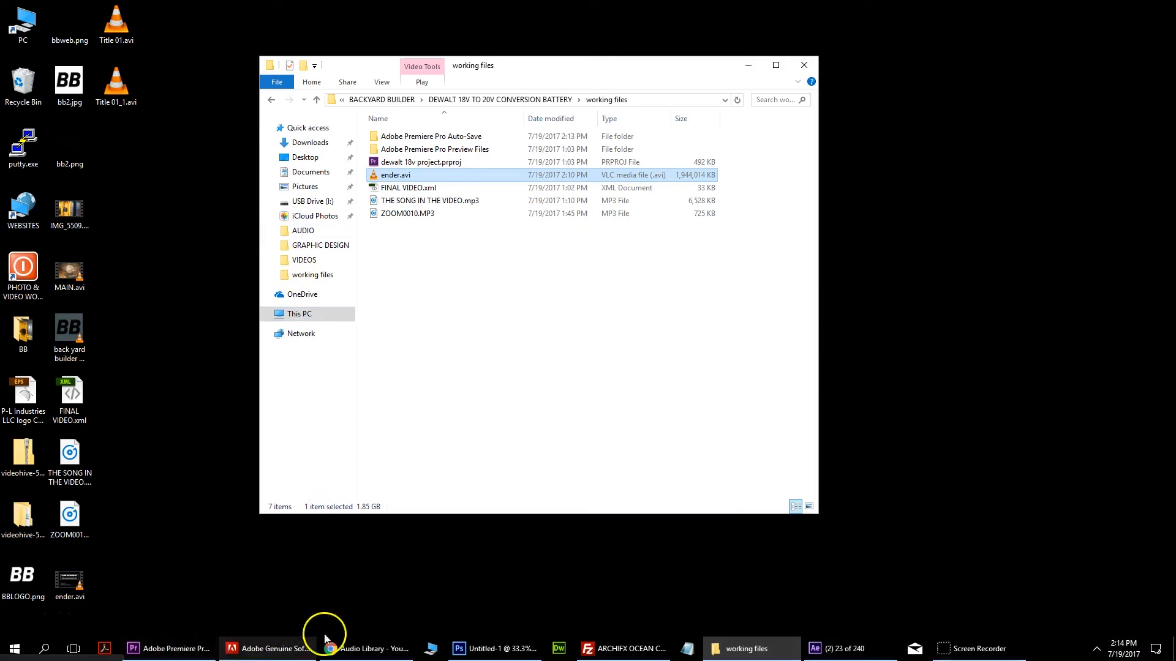
mouse_move(859, 654)
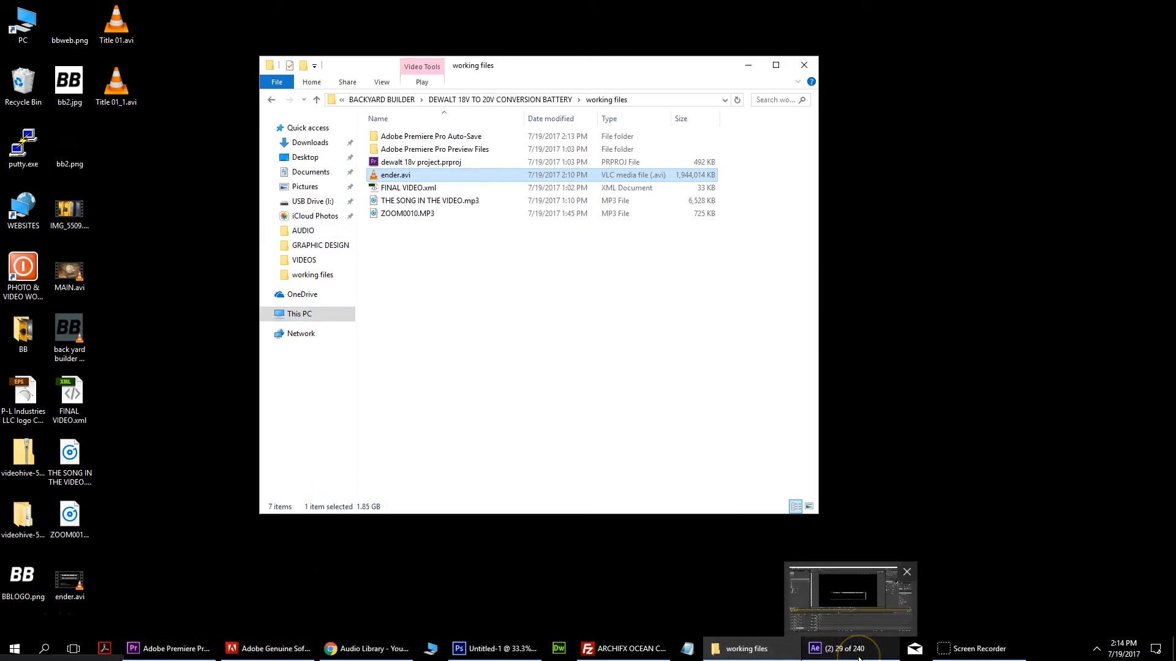
click(859, 658)
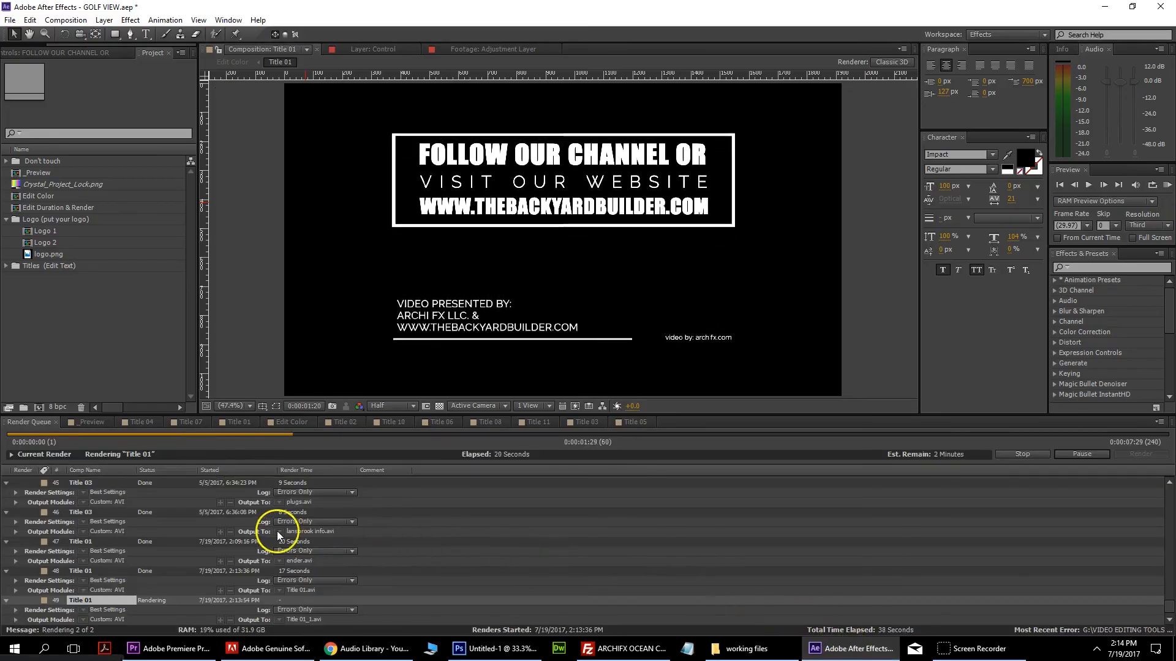
Step: Stop the running Title 01 render and leave its continuation item unqueued
click(1023, 454)
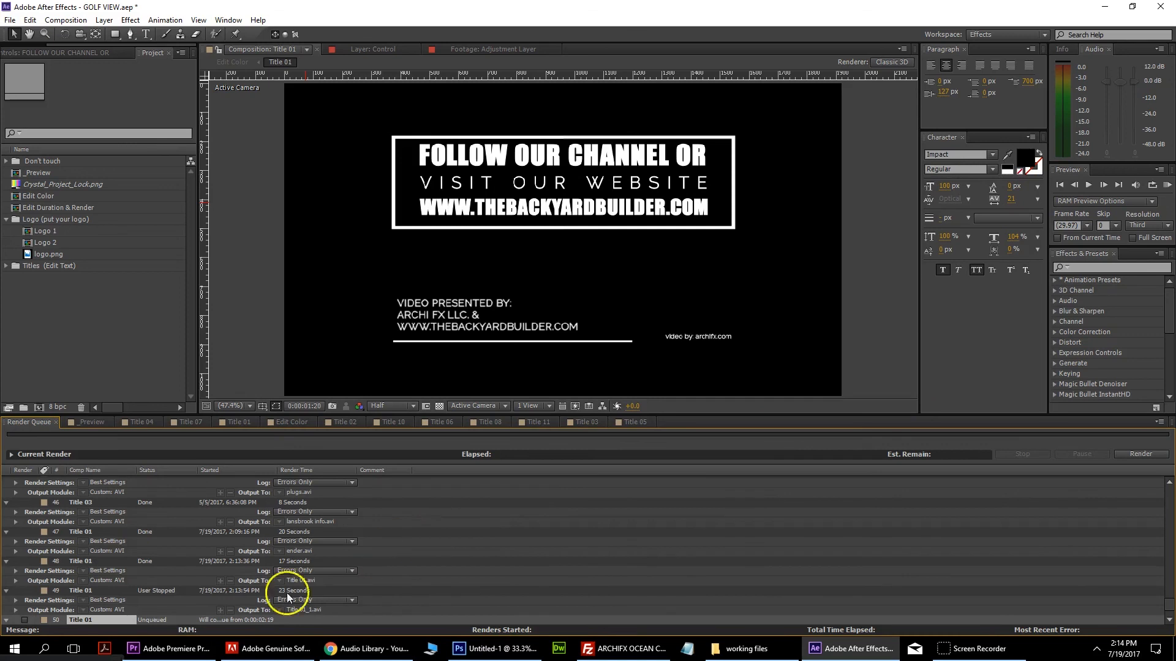
scroll(105, 555, down, 1)
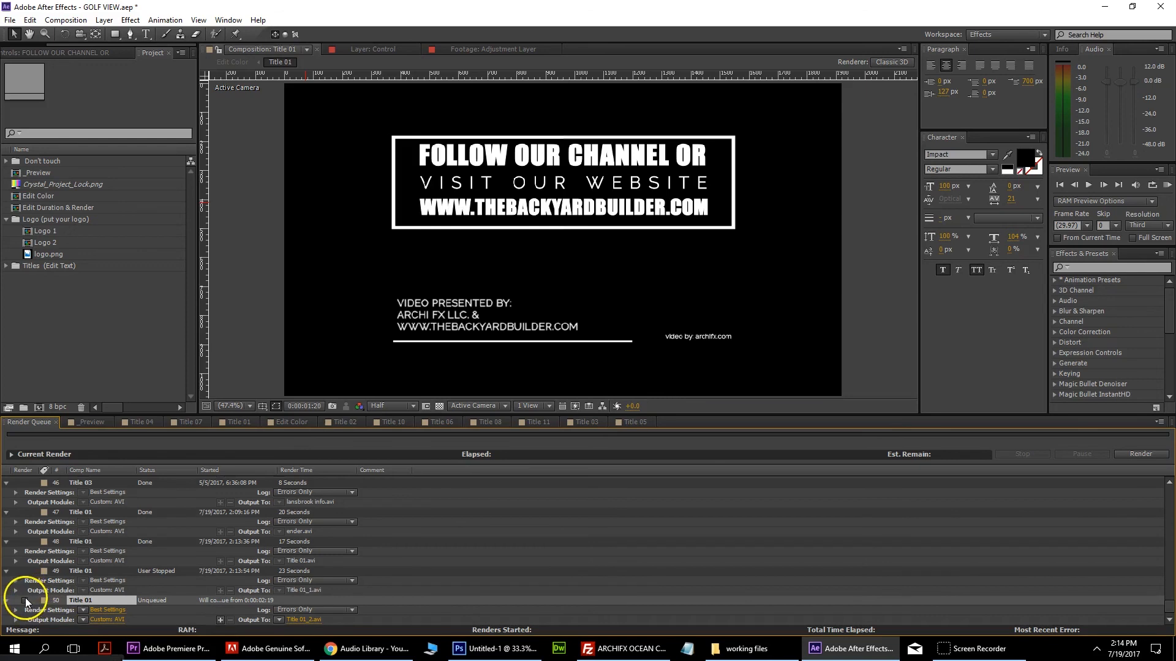
ctrl+click(170, 600)
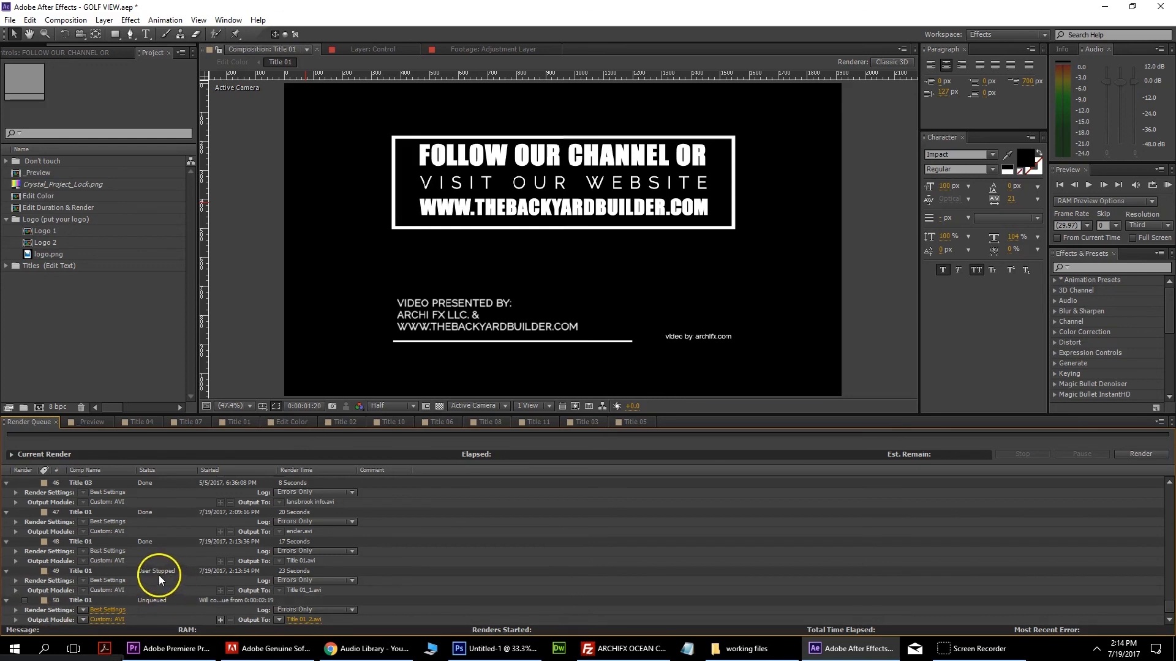
click(24, 601)
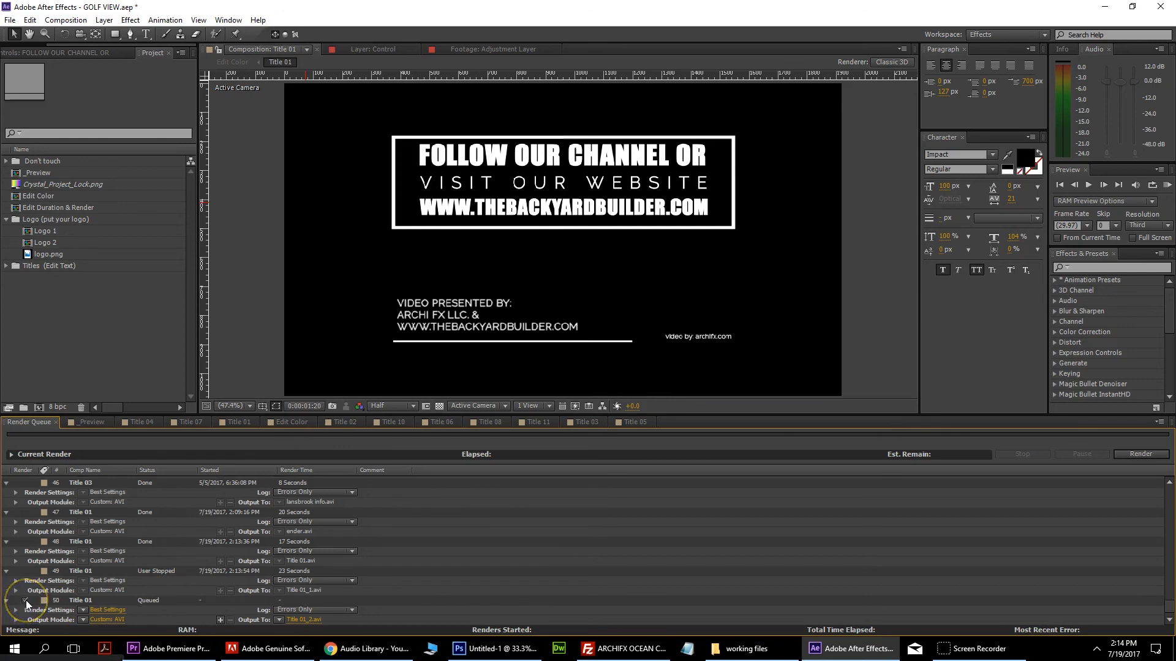
click(84, 573)
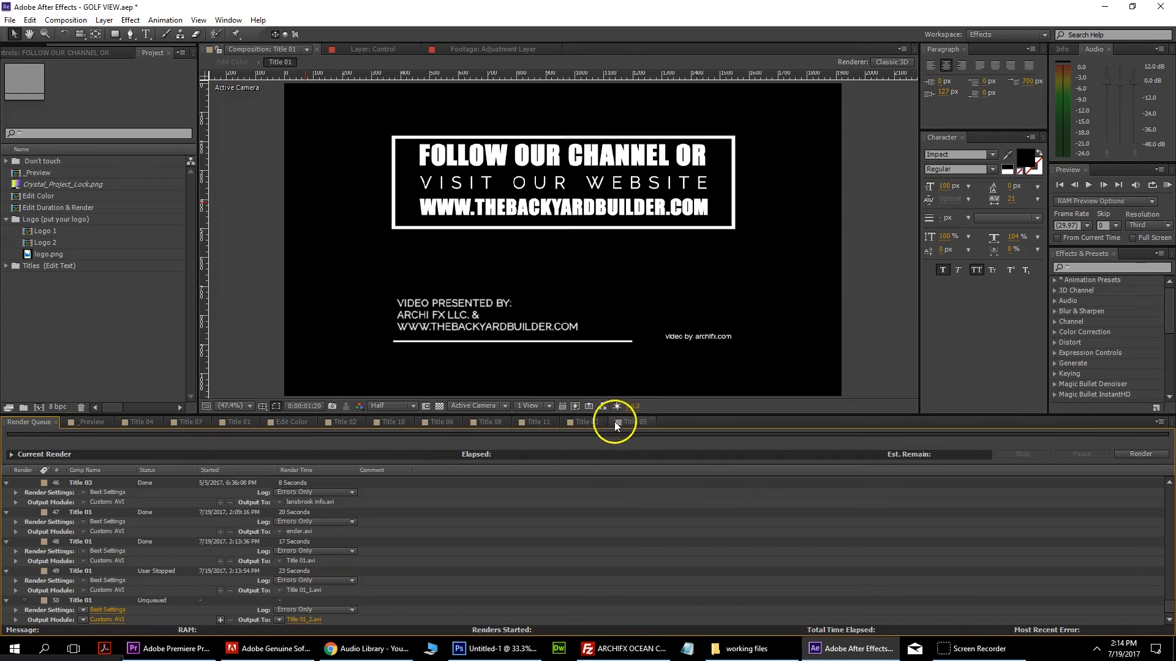
Step: Add the Title 01 composition to the render queue as a fresh item
click(213, 424)
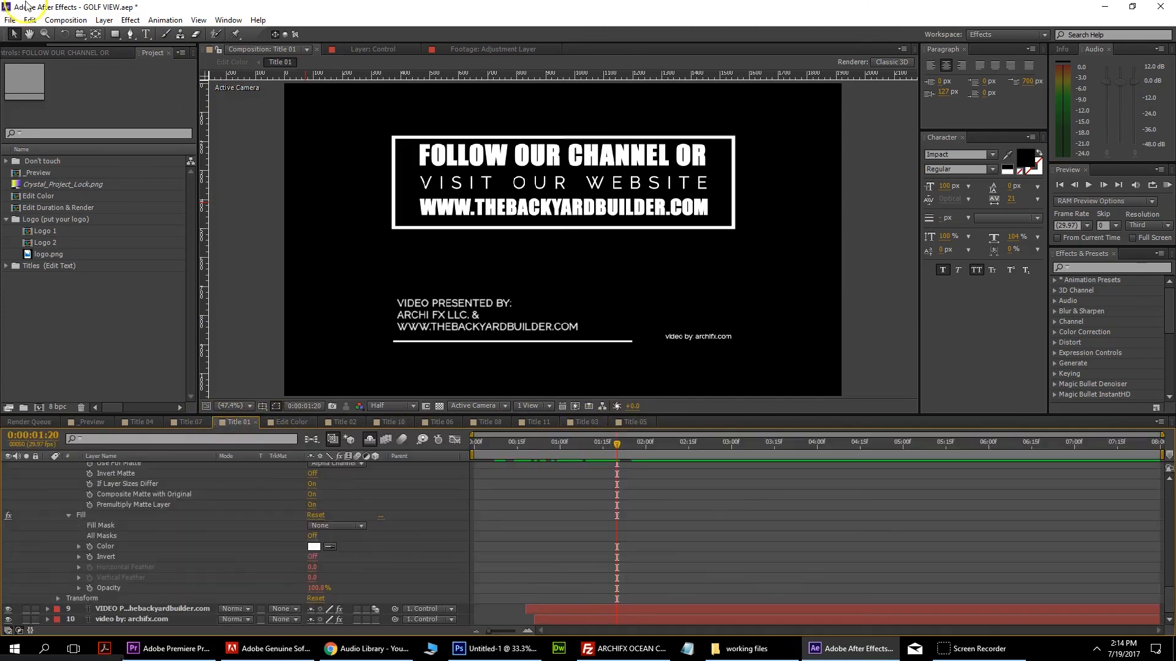
click(61, 21)
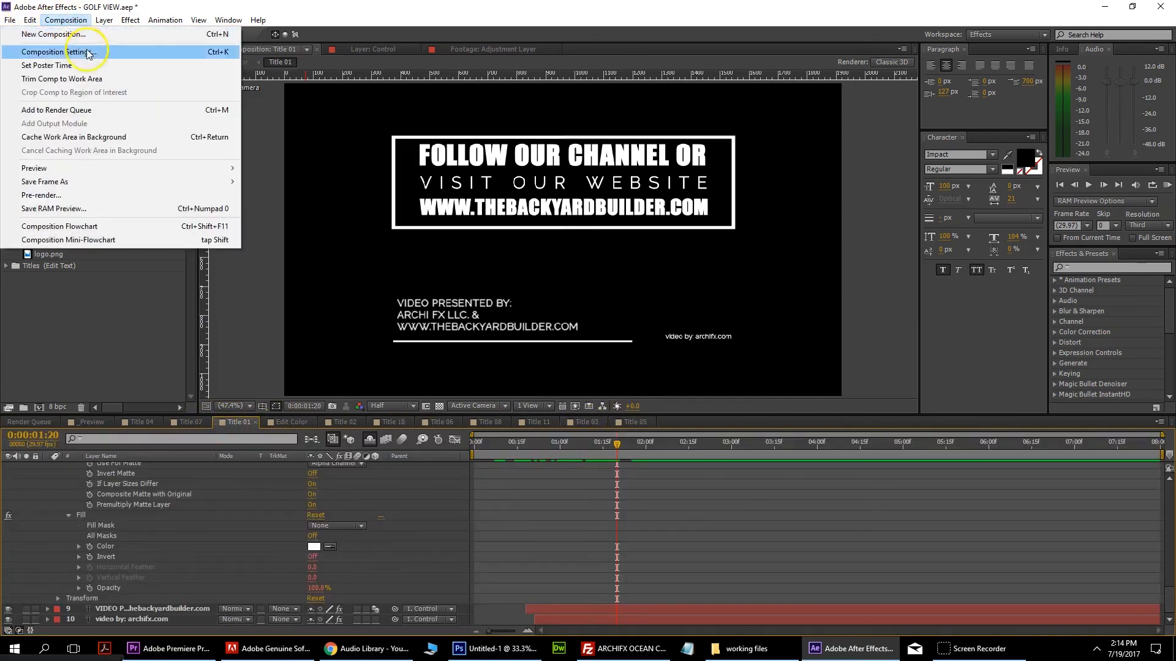
click(70, 109)
scroll(103, 611, down, 1)
Step: Set the new Title 01 item's output to 3820 x 2149 with RGB + Alpha channels and start the render
click(102, 620)
click(440, 293)
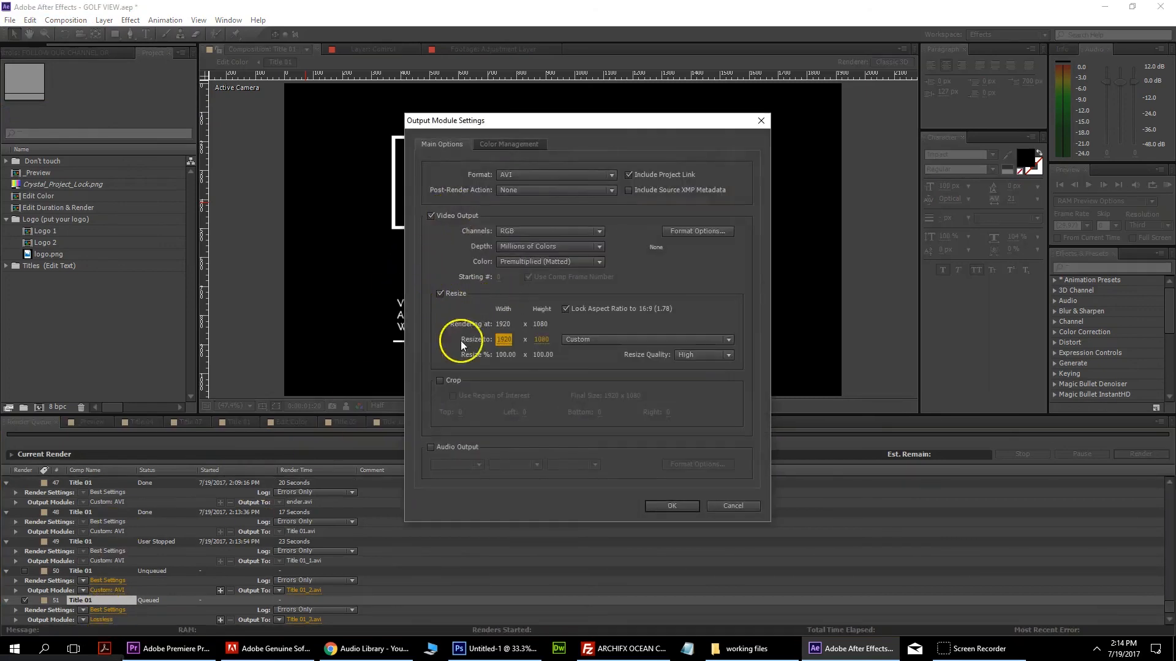
click(497, 344)
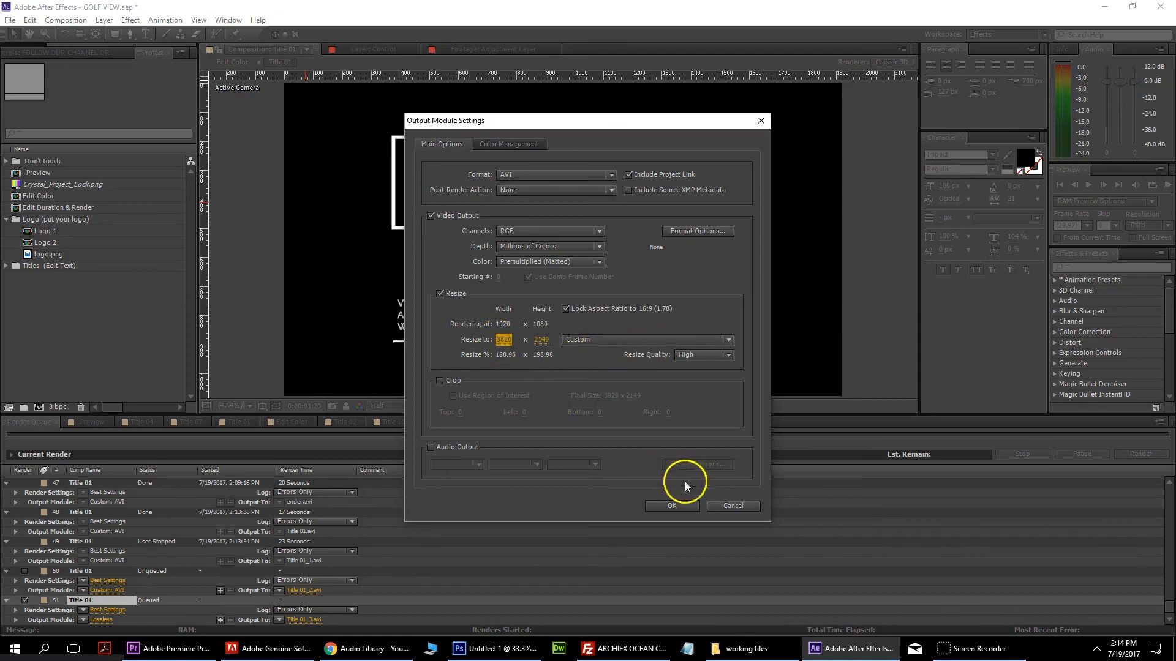
click(583, 231)
click(543, 274)
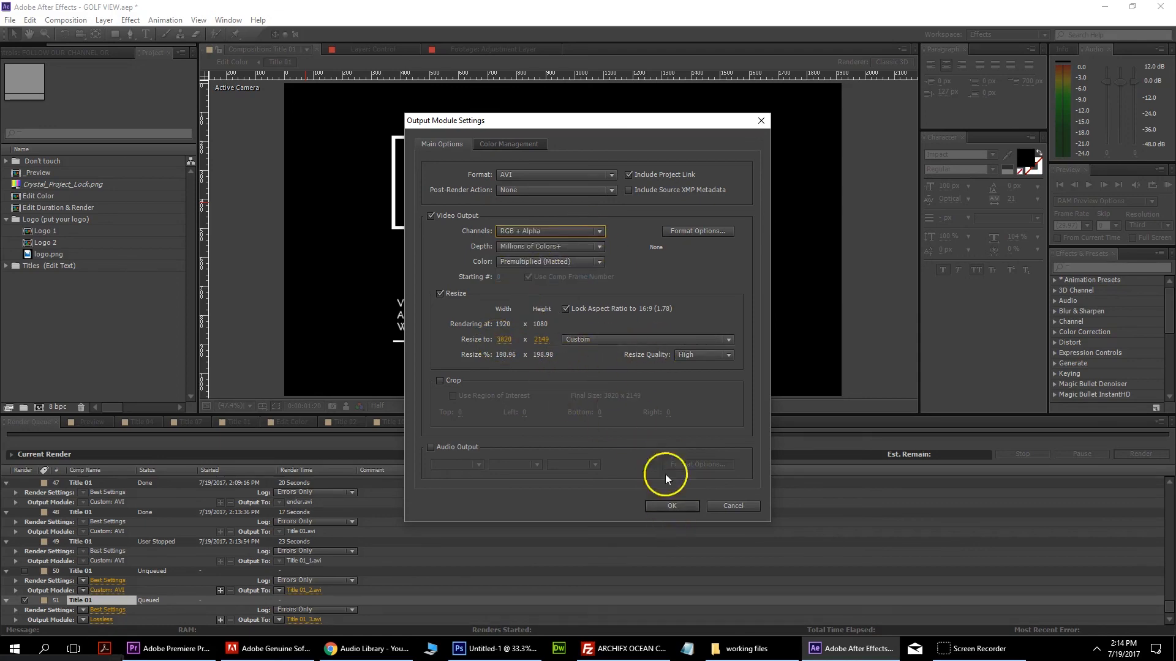
click(672, 505)
click(1132, 456)
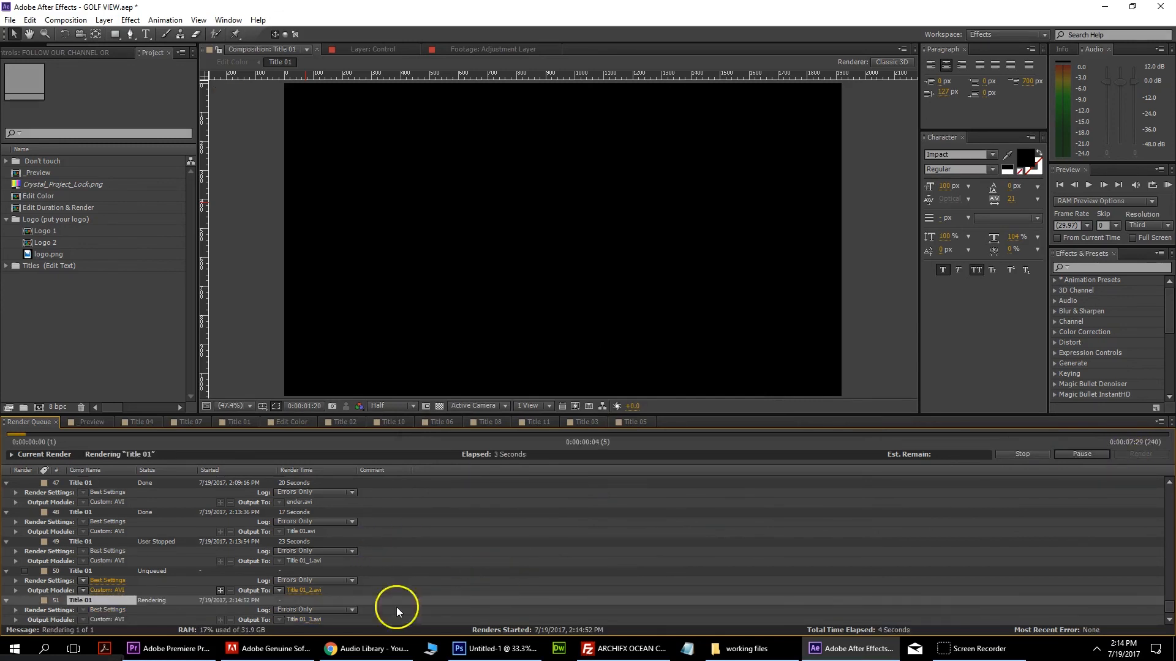
Step: Switch to Premiere Pro and move the playhead to 00:08:15:27, near the start of the ender.avi clip
click(165, 646)
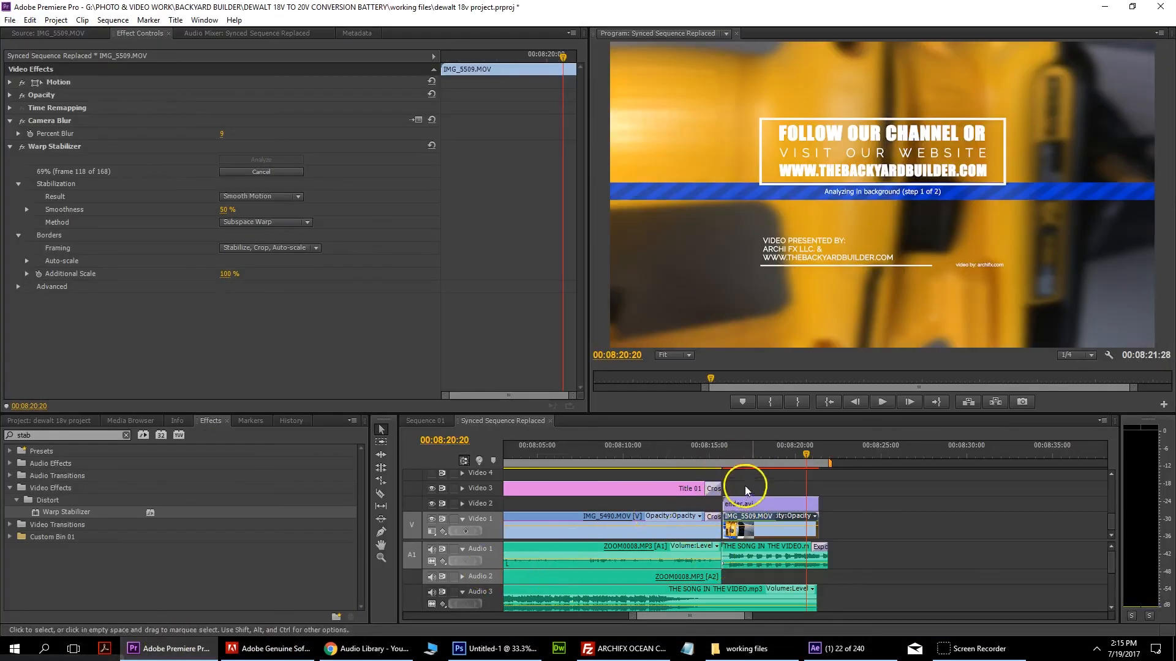
drag(748, 455, 725, 454)
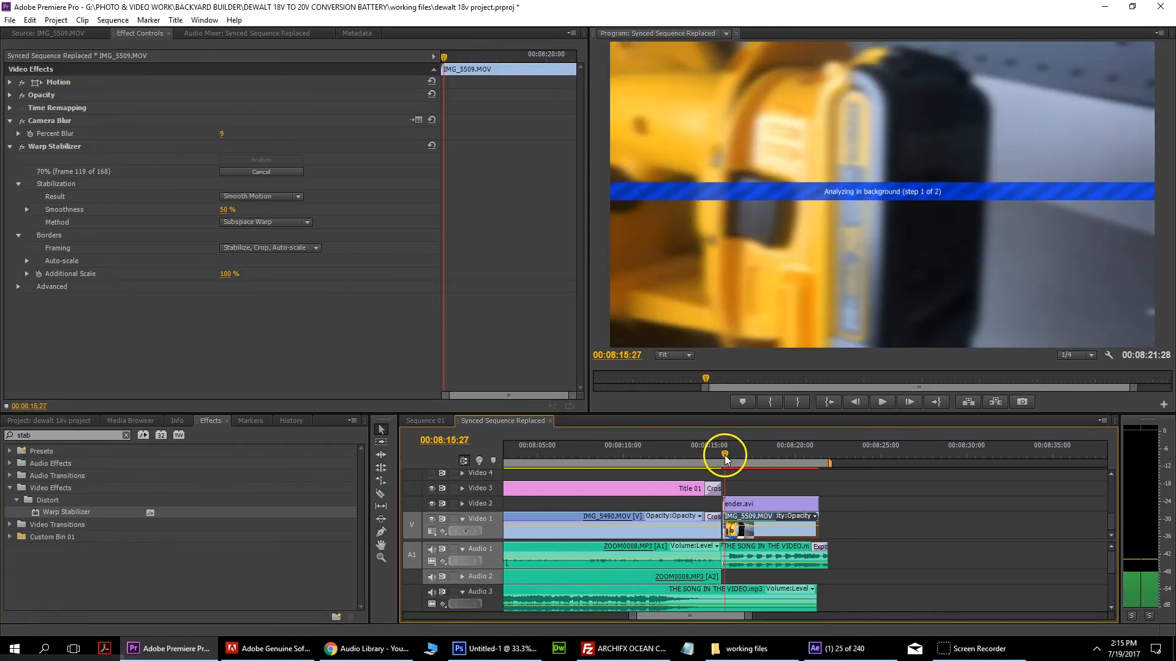
Step: Close the gap on the timeline by moving ender.avi and IMG_5509.MOV back to the end of IMG_5490.MOV
drag(750, 615, 680, 614)
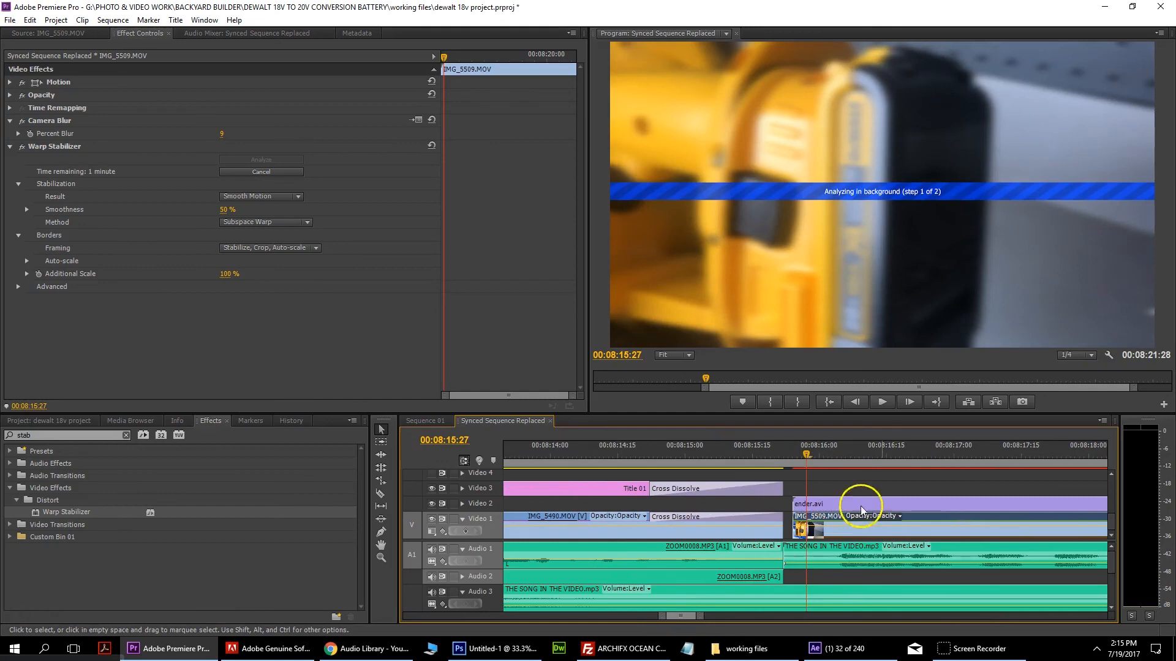
drag(855, 512, 836, 520)
click(785, 451)
mouse_move(785, 450)
mouse_down()
mouse_move(767, 451)
mouse_move(787, 452)
mouse_move(776, 454)
mouse_up()
Step: Apply a Cross Dissolve at the cut between IMG_5490.MOV and IMG_5509.MOV and check the transition
drag(163, 518, 809, 490)
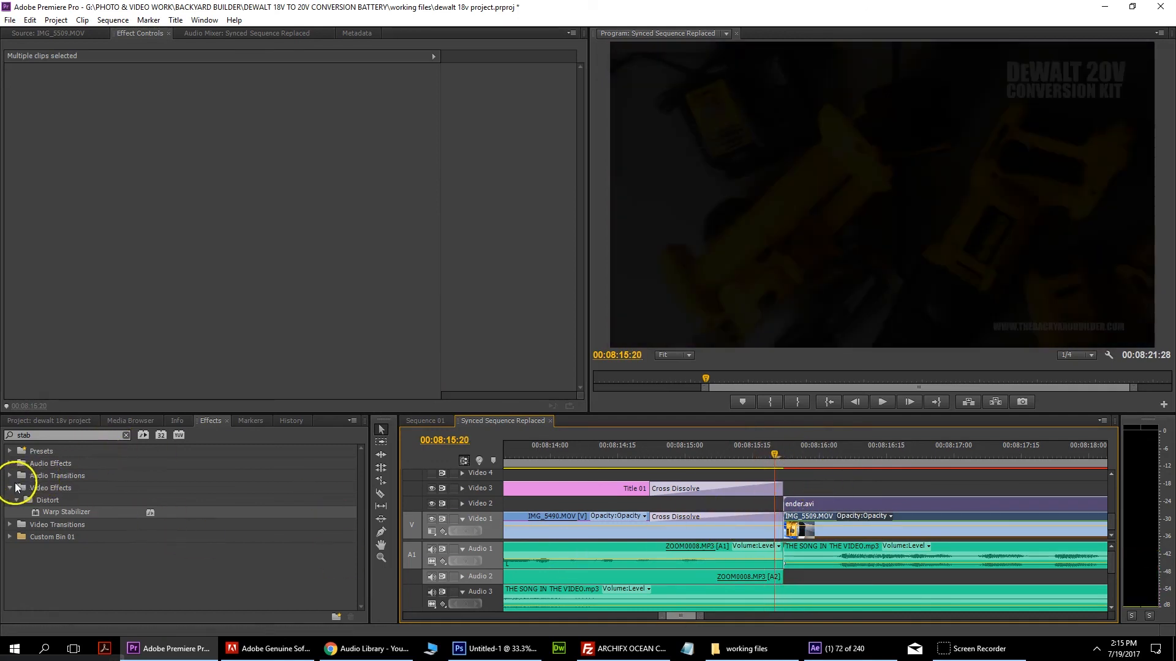
click(126, 436)
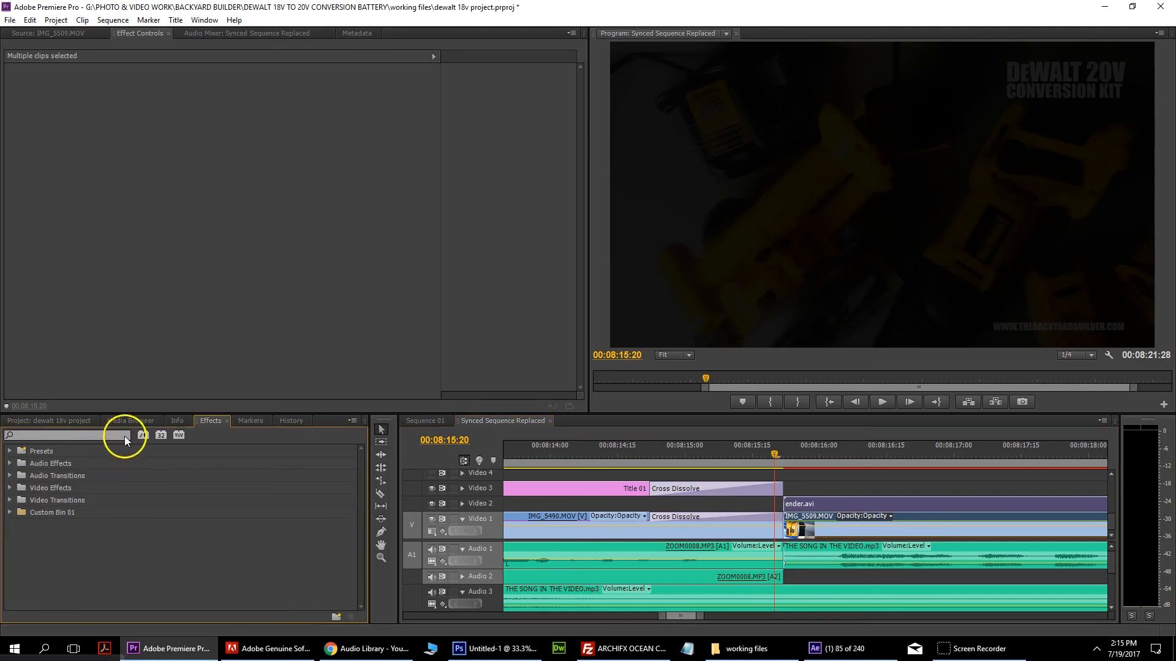
click(10, 500)
click(17, 525)
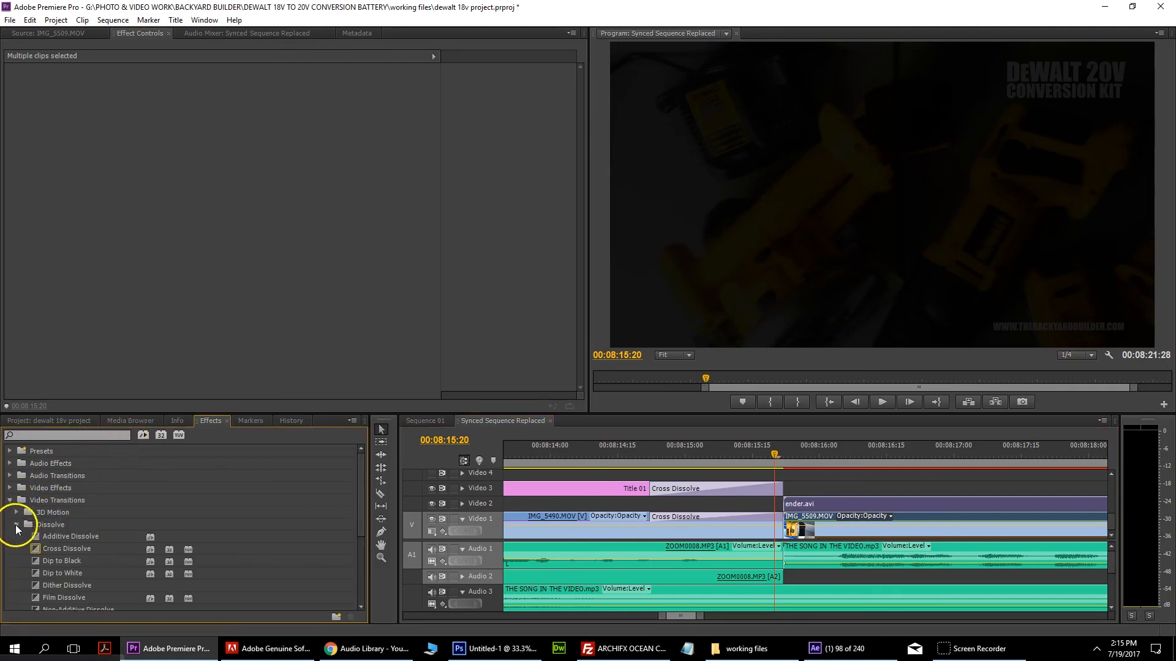
drag(79, 547, 796, 524)
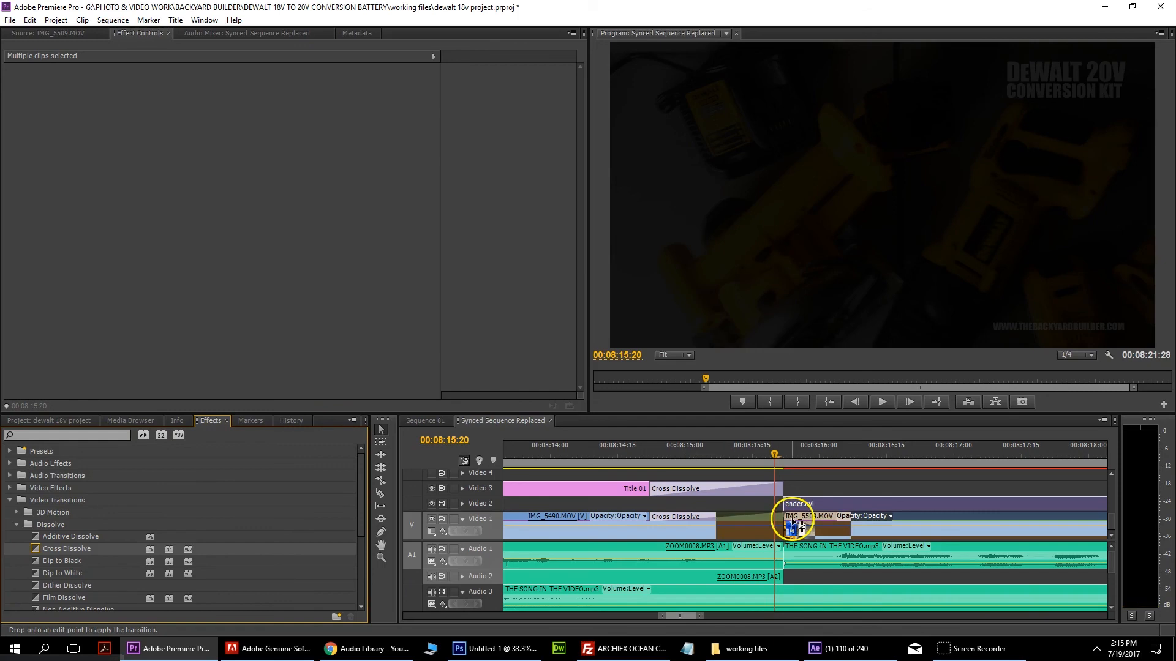
click(668, 345)
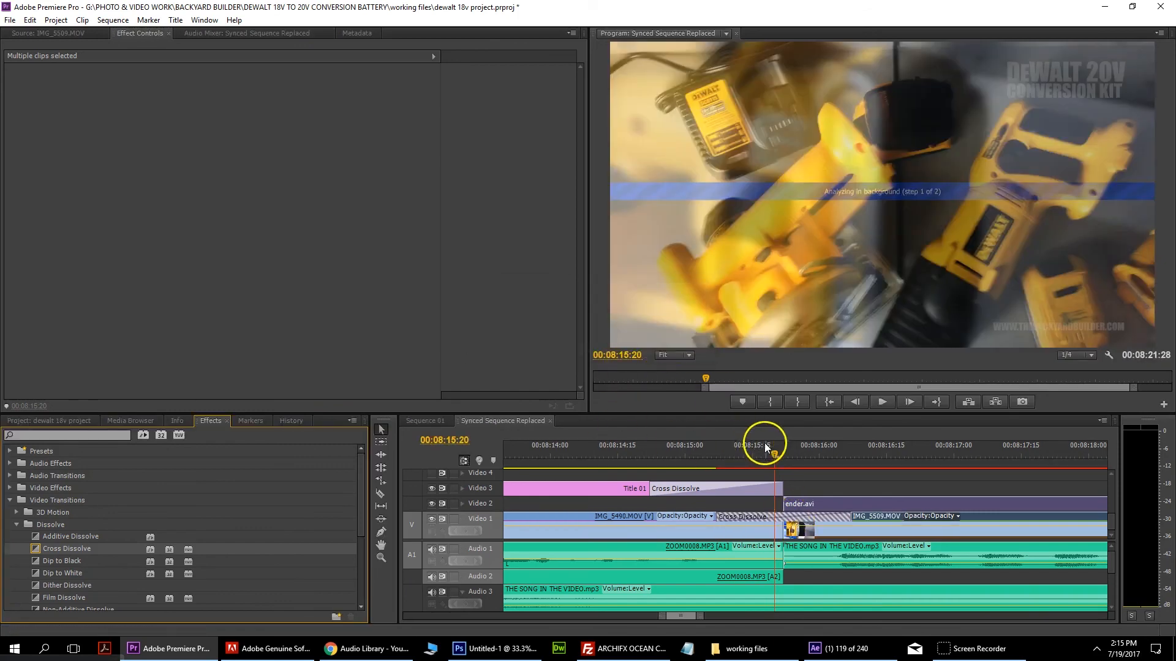
drag(766, 447, 869, 456)
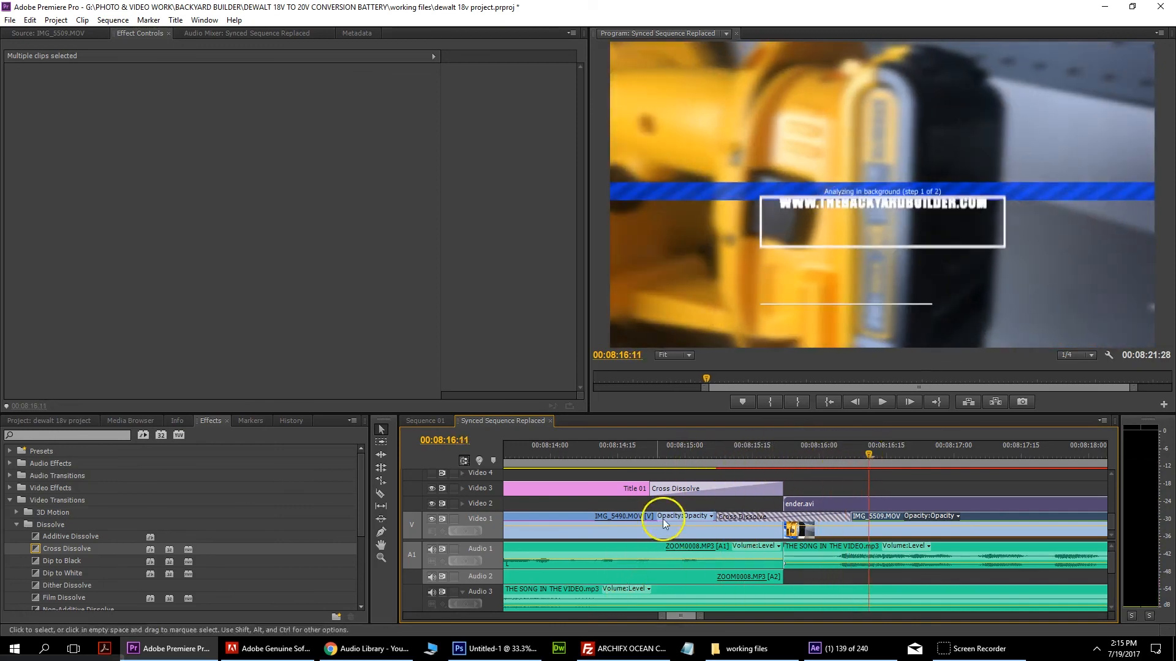
drag(699, 616, 744, 615)
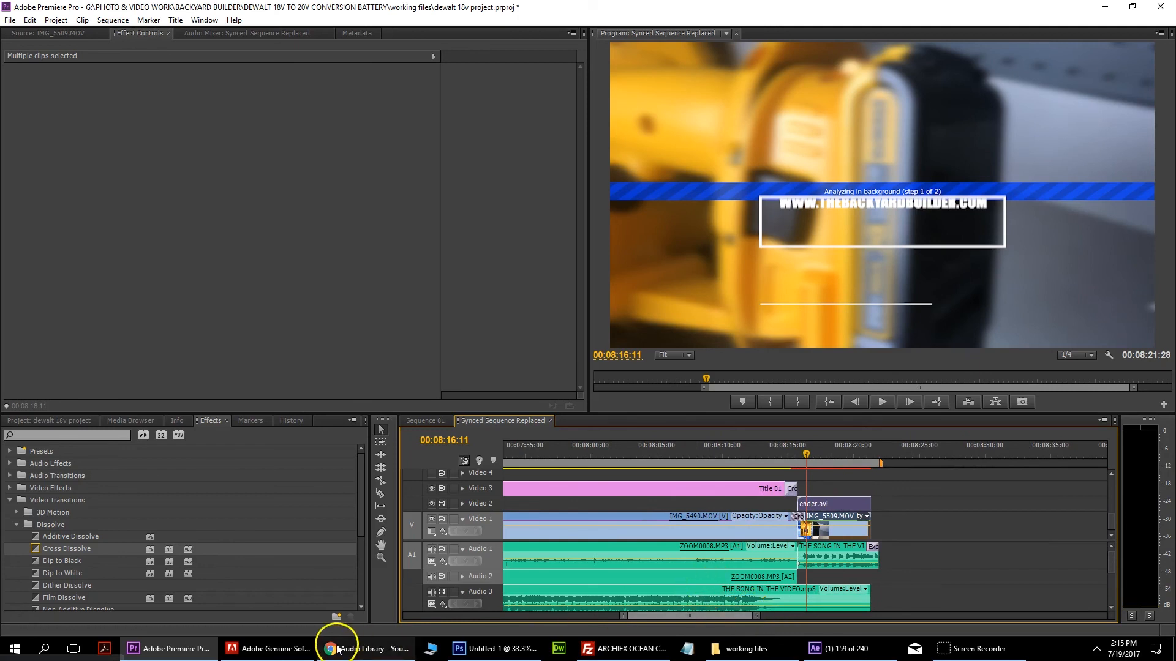
Step: Switch to After Effects and check the progress of the latest Title 01 render
mouse_move(335, 647)
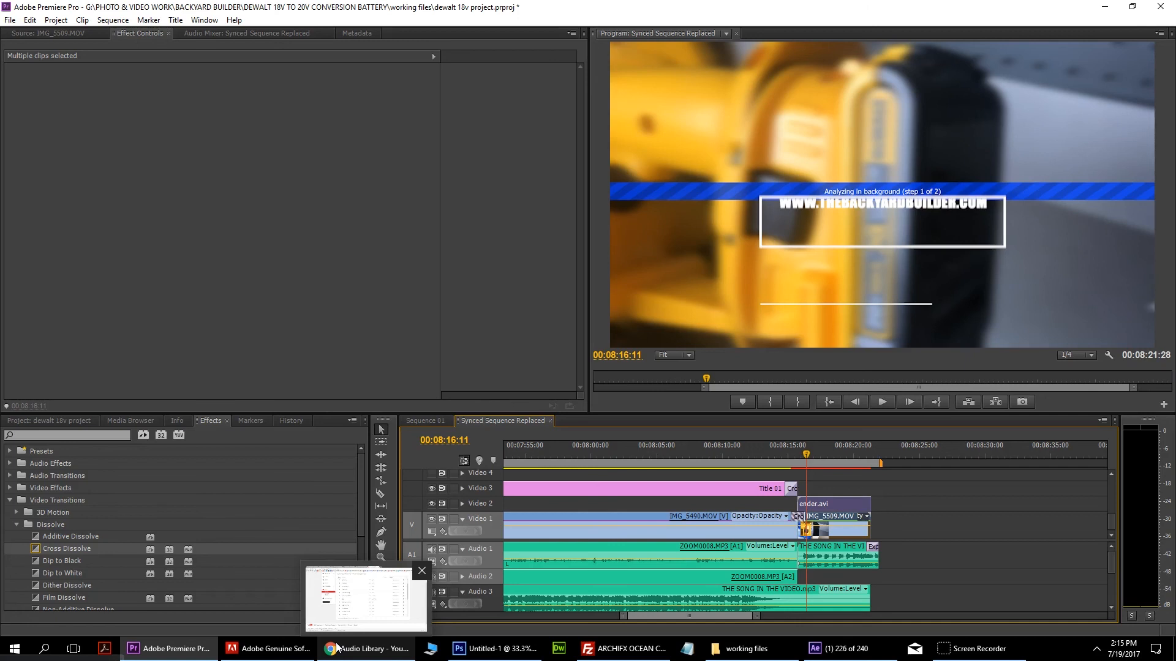
mouse_move(845, 649)
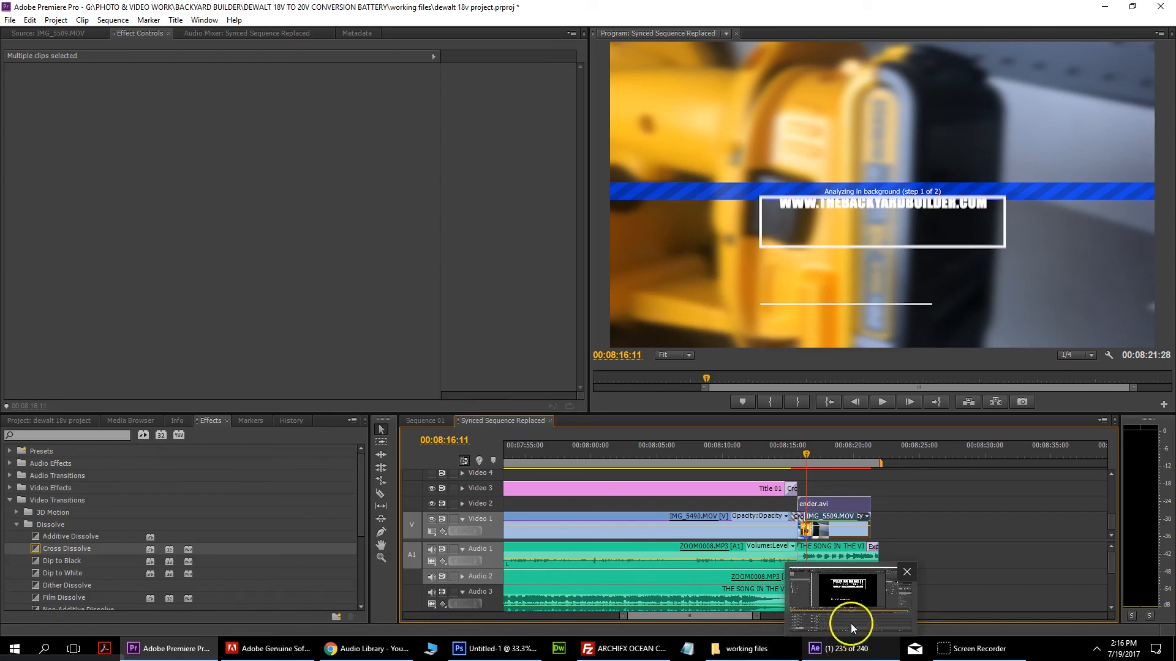
click(851, 625)
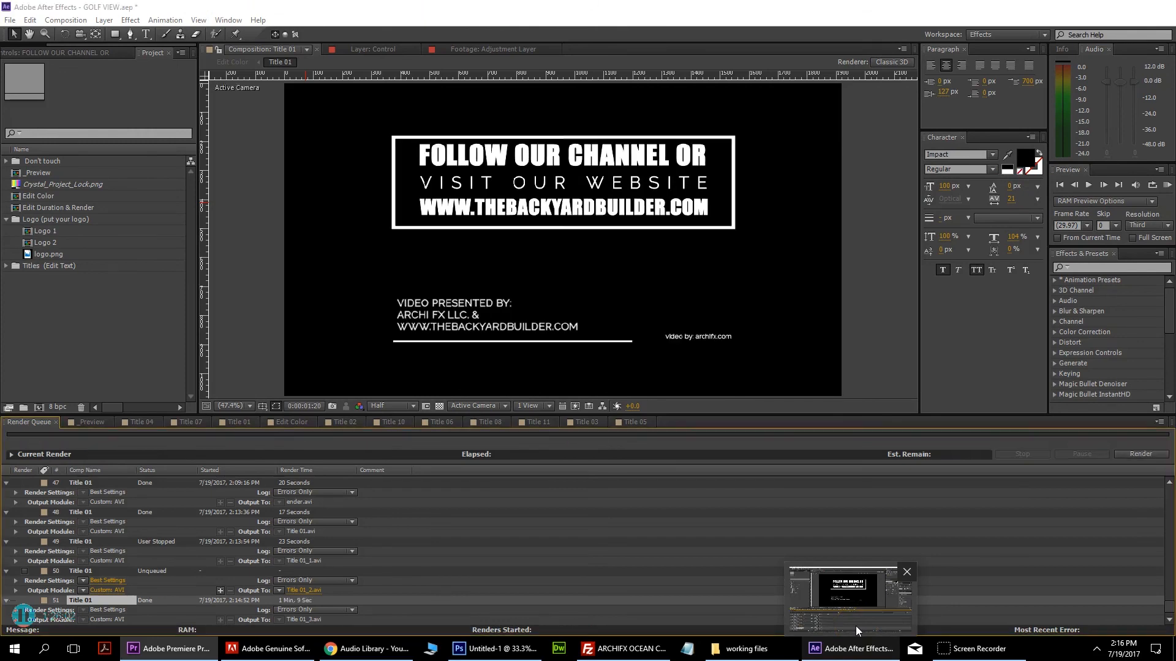
click(855, 626)
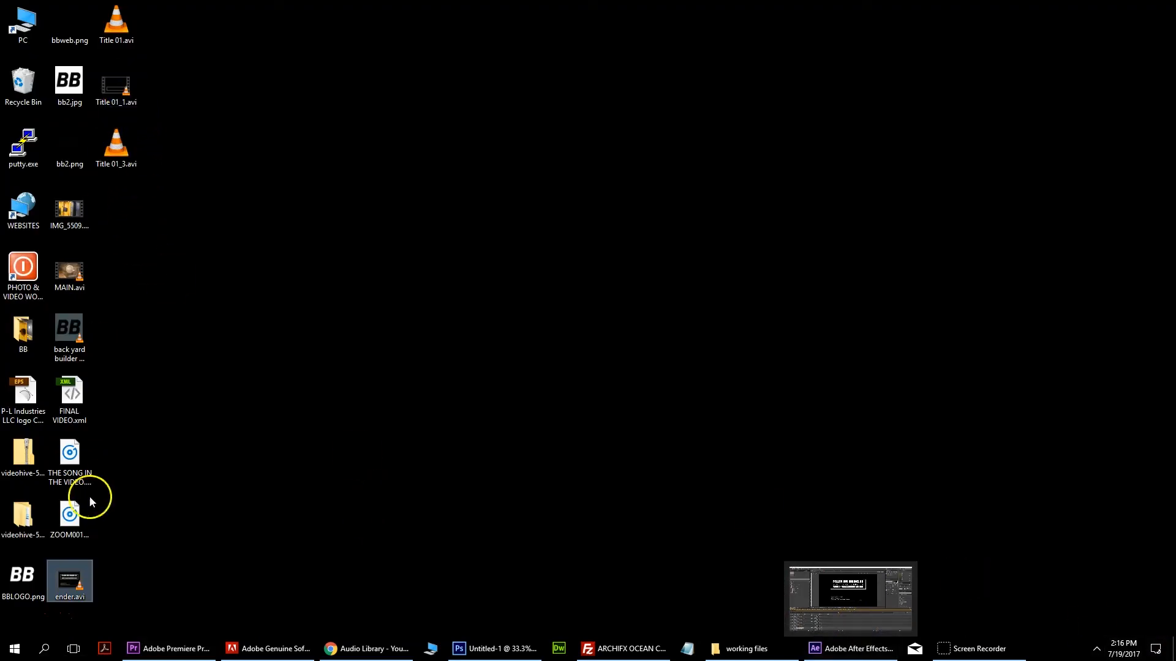
Step: Try to copy ender.avi from the desktop into the working files folder, replacing the existing file
click(753, 656)
drag(71, 580, 386, 337)
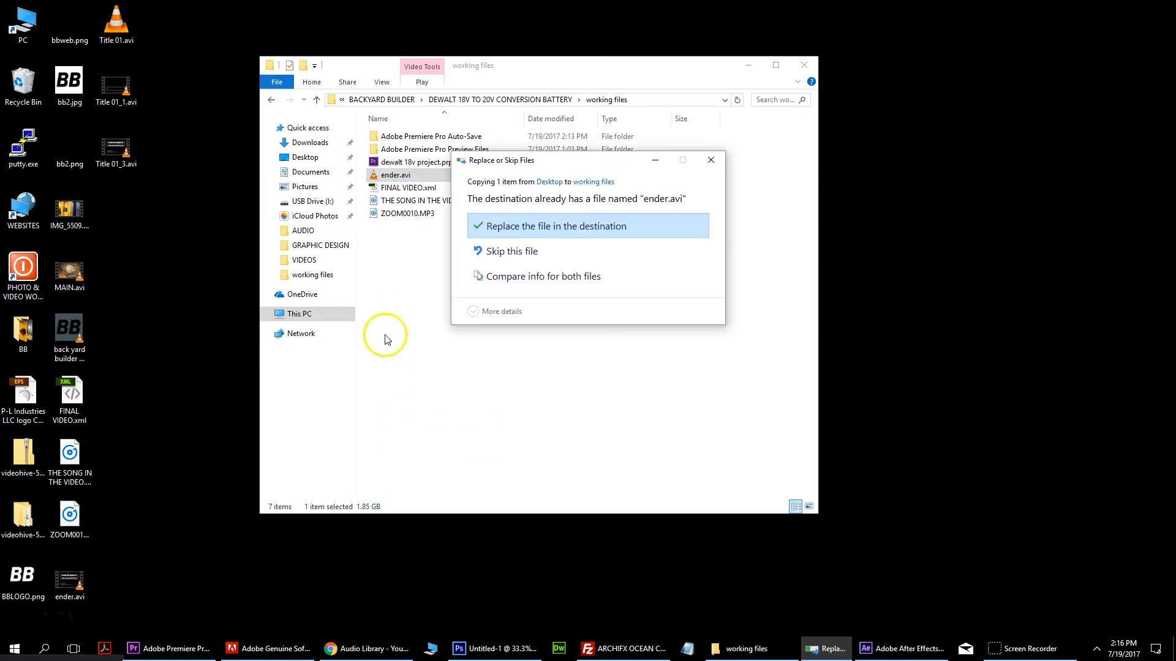
click(501, 238)
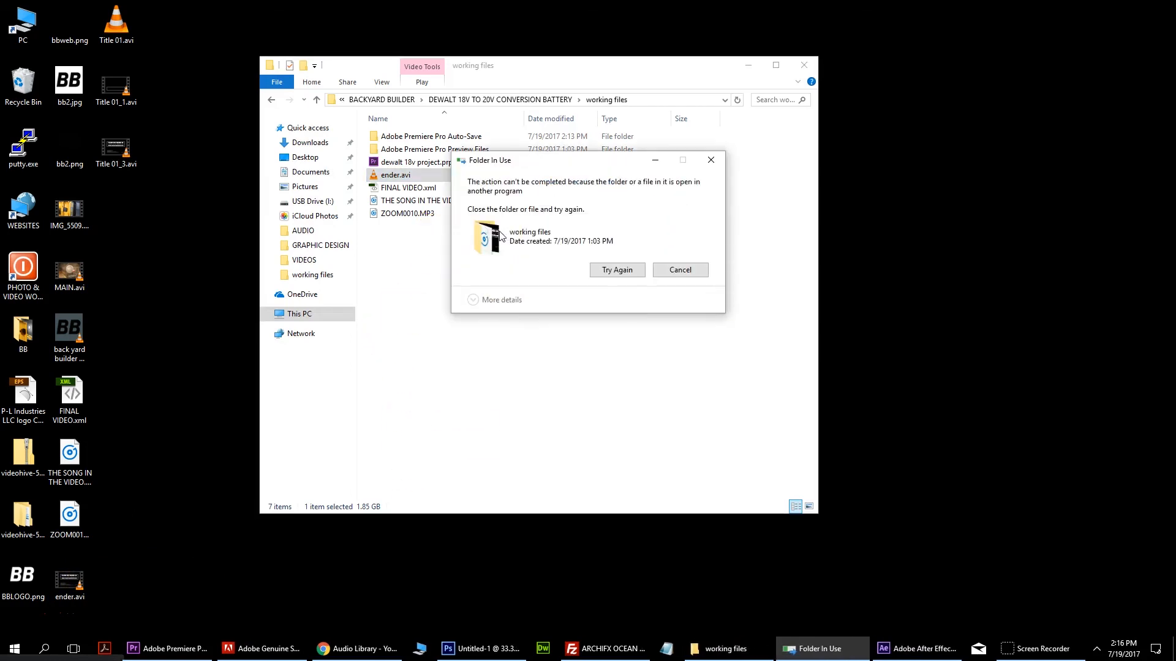
click(669, 270)
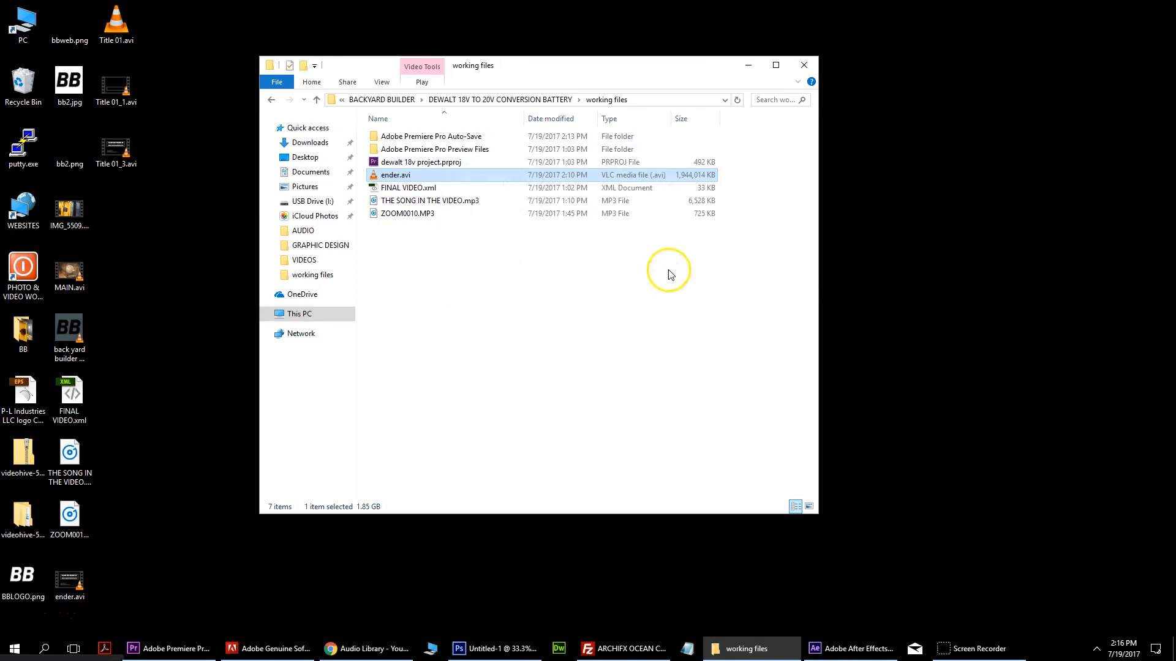
Step: Rename the desktop ender.avi as ender2.avi and copy it into the working files folder
click(71, 601)
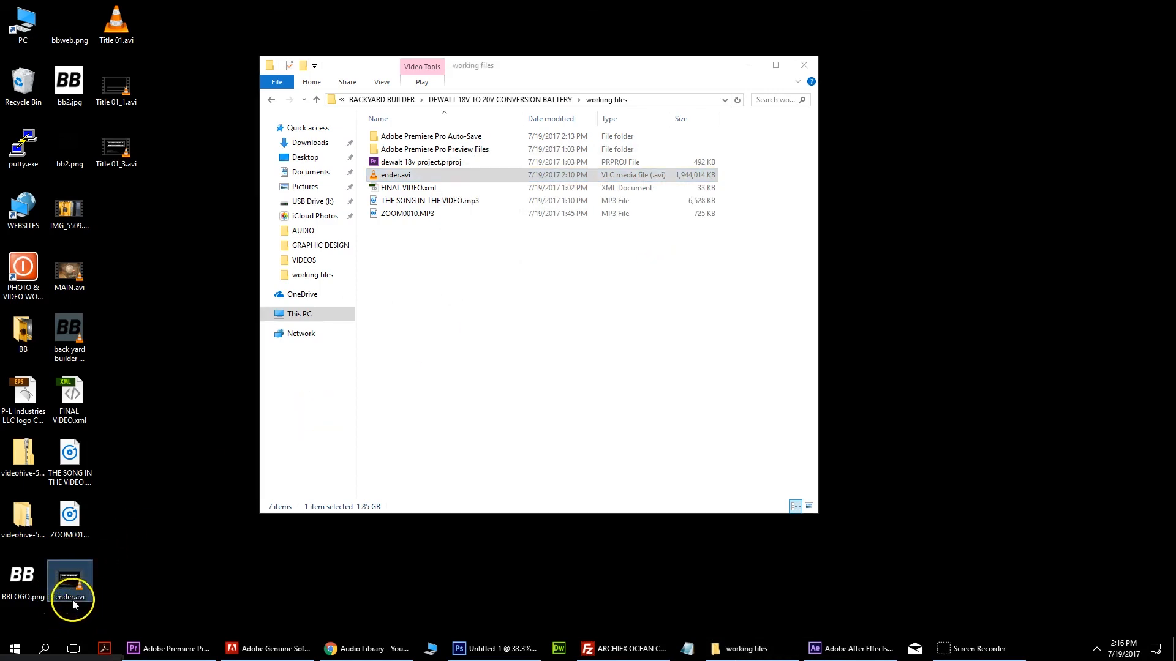
click(75, 601)
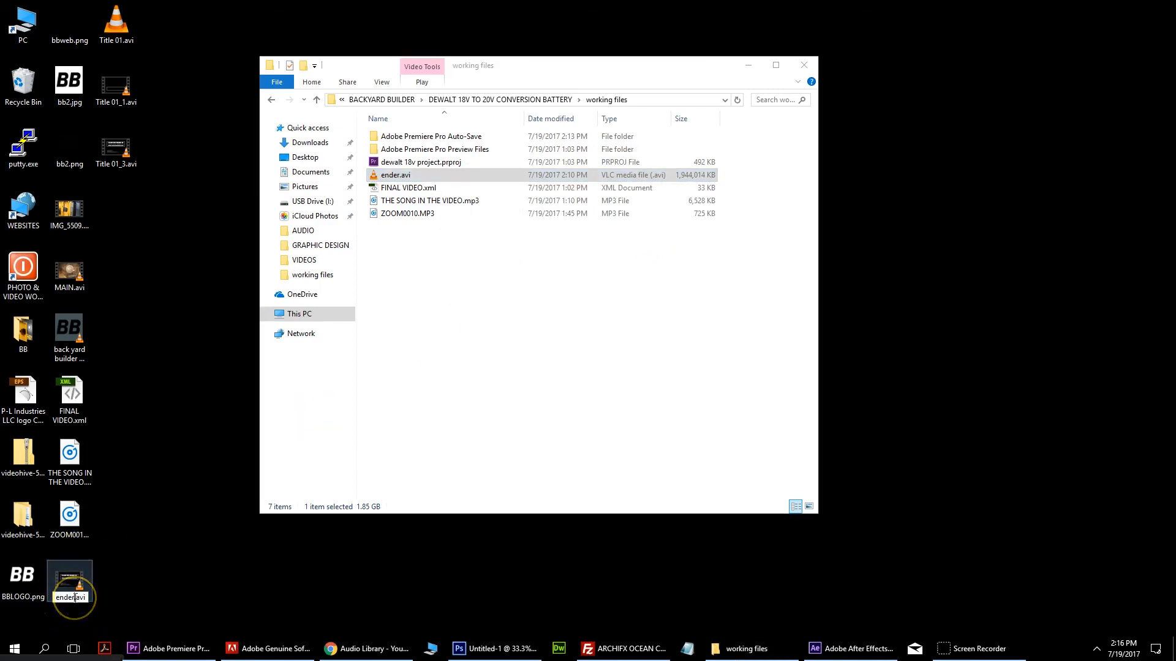
text(2)
click(397, 389)
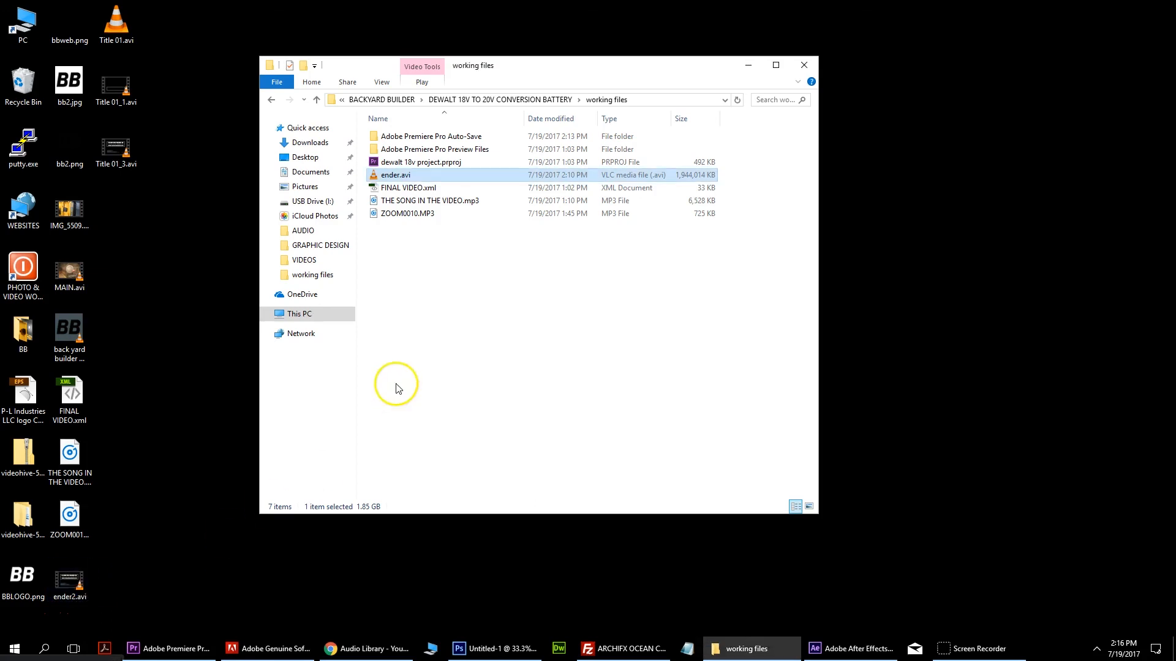
key(ctrl+v)
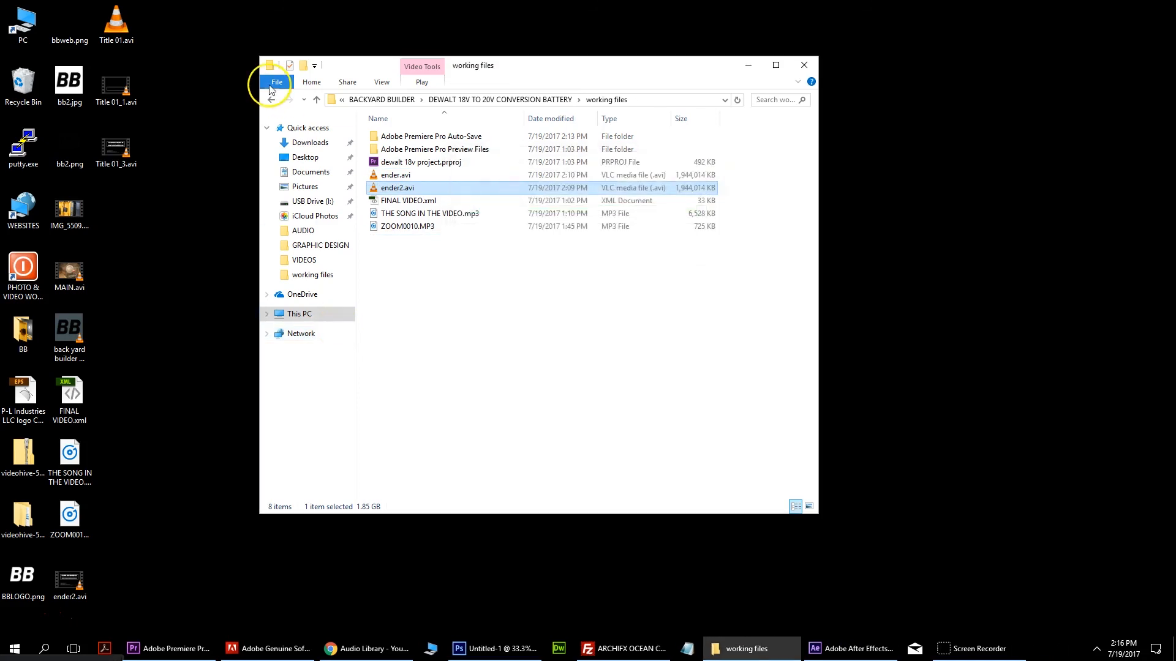
Step: Switch to Premiere Pro and import ender2.avi from the working files folder into the project
drag(388, 189, 276, 507)
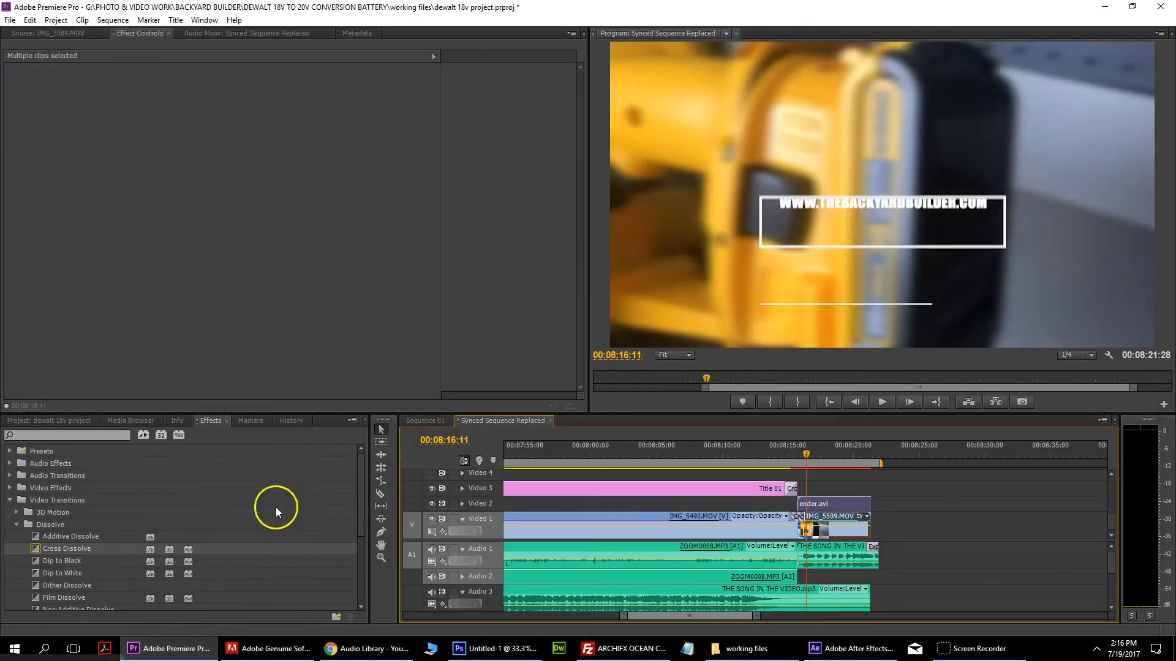
click(27, 424)
click(741, 649)
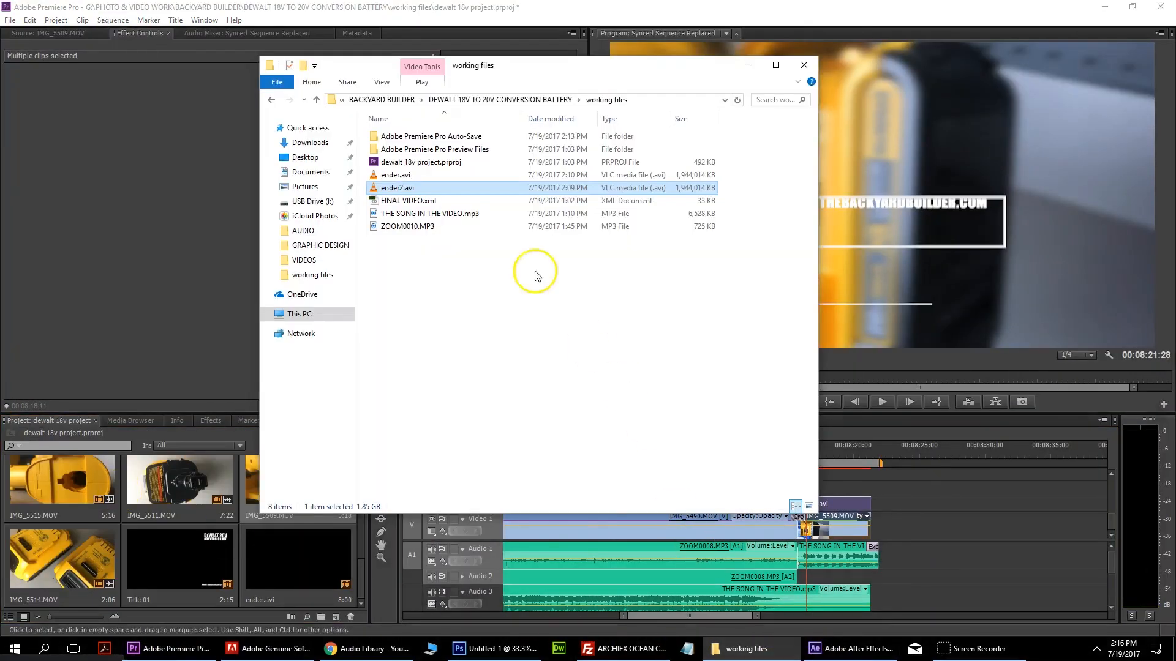
drag(473, 197, 164, 539)
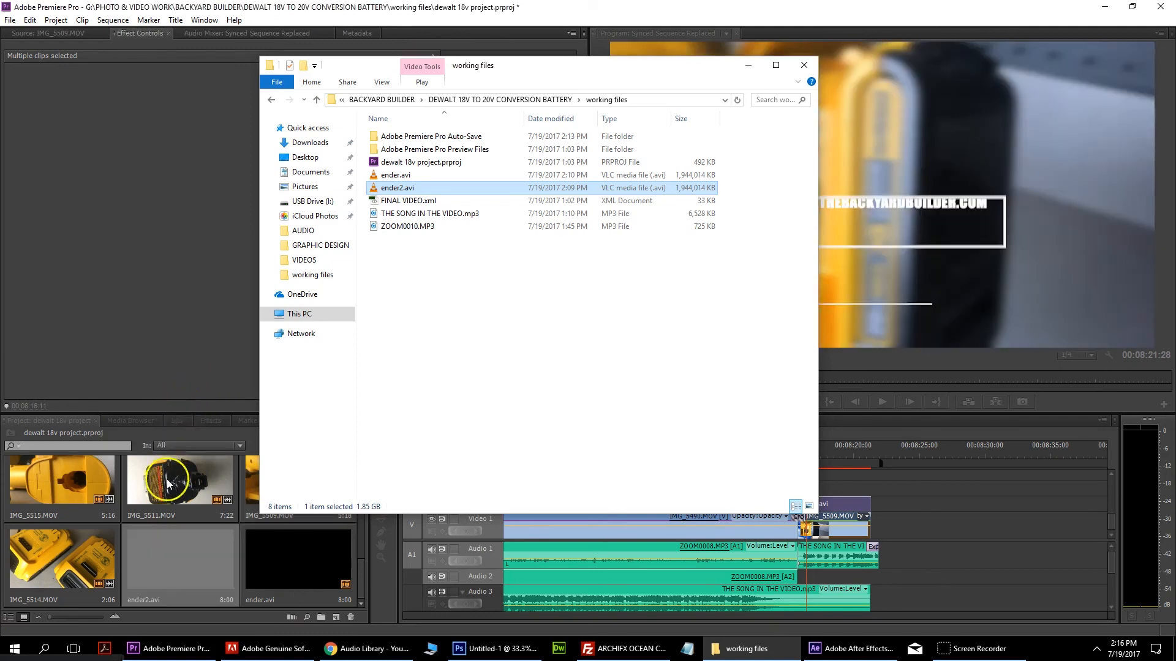
Step: Place ender2.avi over ender.avi on Video 2 and trim its end to match IMG_5509.MOV
scroll(216, 579, down, 2)
drag(165, 497, 803, 505)
drag(901, 503, 868, 503)
Step: Scale up ender2.avi in the program frame until the title box spans nearly three quarters of the width
click(803, 454)
key(space)
click(908, 170)
drag(747, 271, 575, 374)
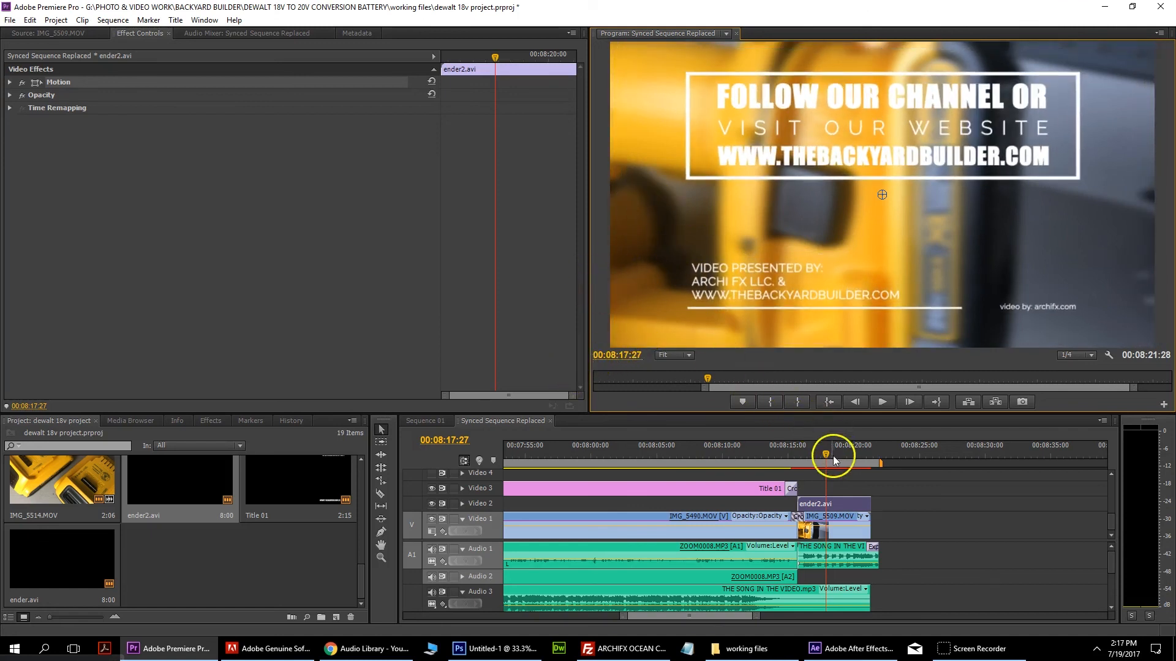
Step: Preview the enlarged end title and set the program playback resolution to Full
drag(828, 451, 811, 451)
click(882, 402)
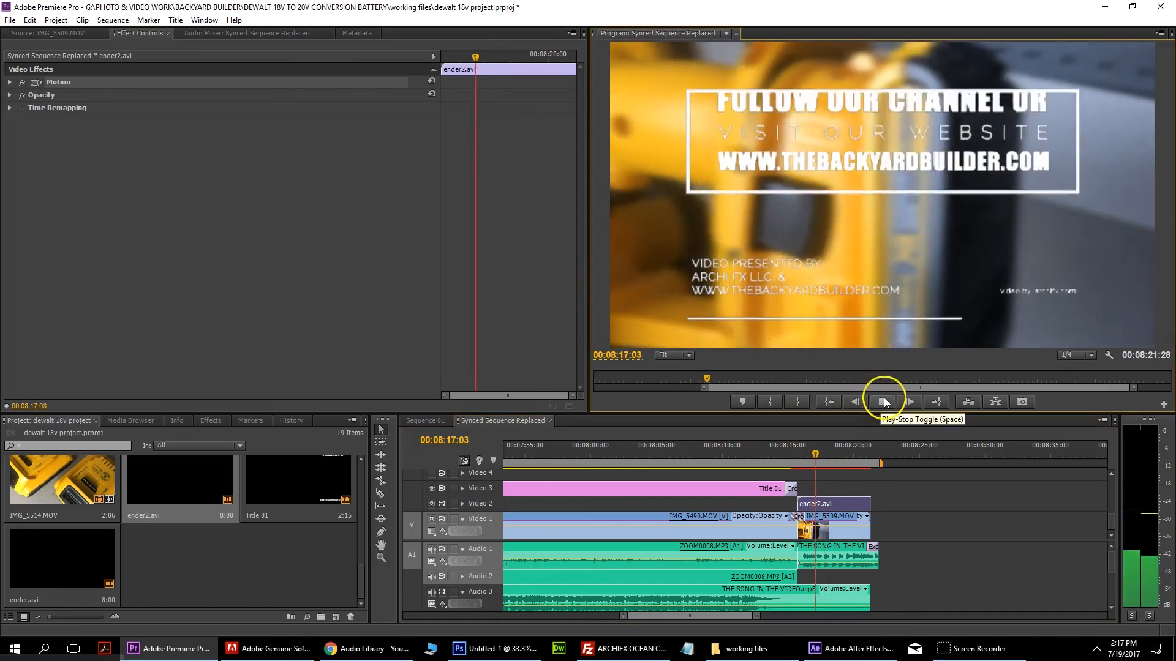
click(881, 402)
click(1076, 356)
click(1071, 365)
Step: Play the end title section from about 00:08:17:09 through to its end
click(818, 452)
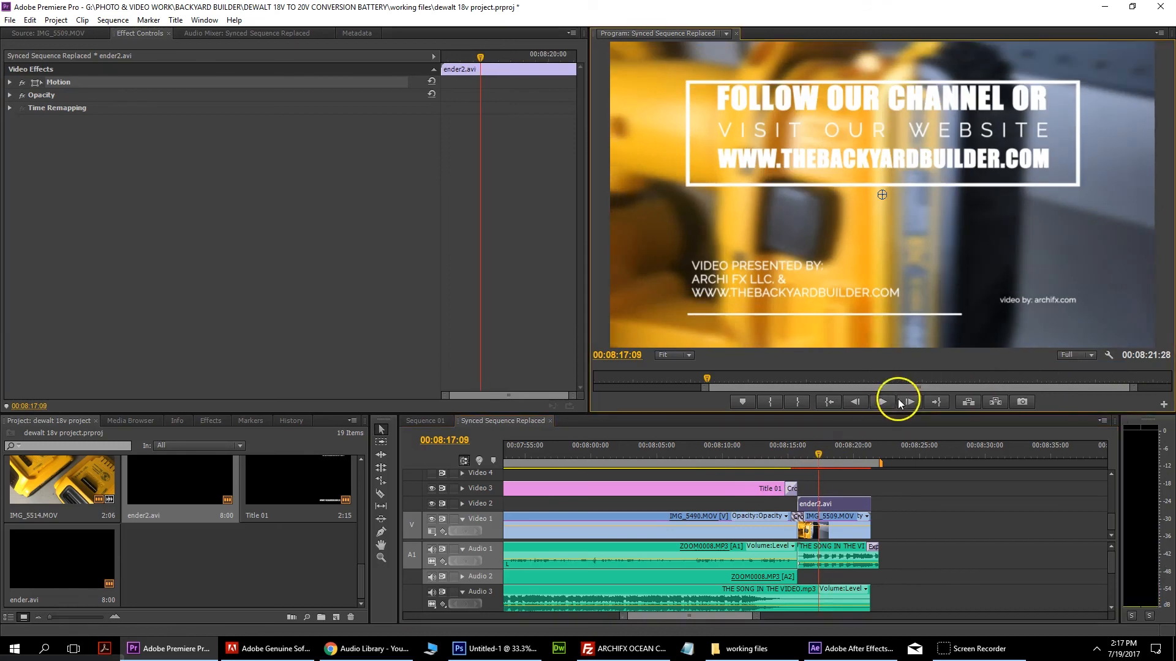
click(882, 402)
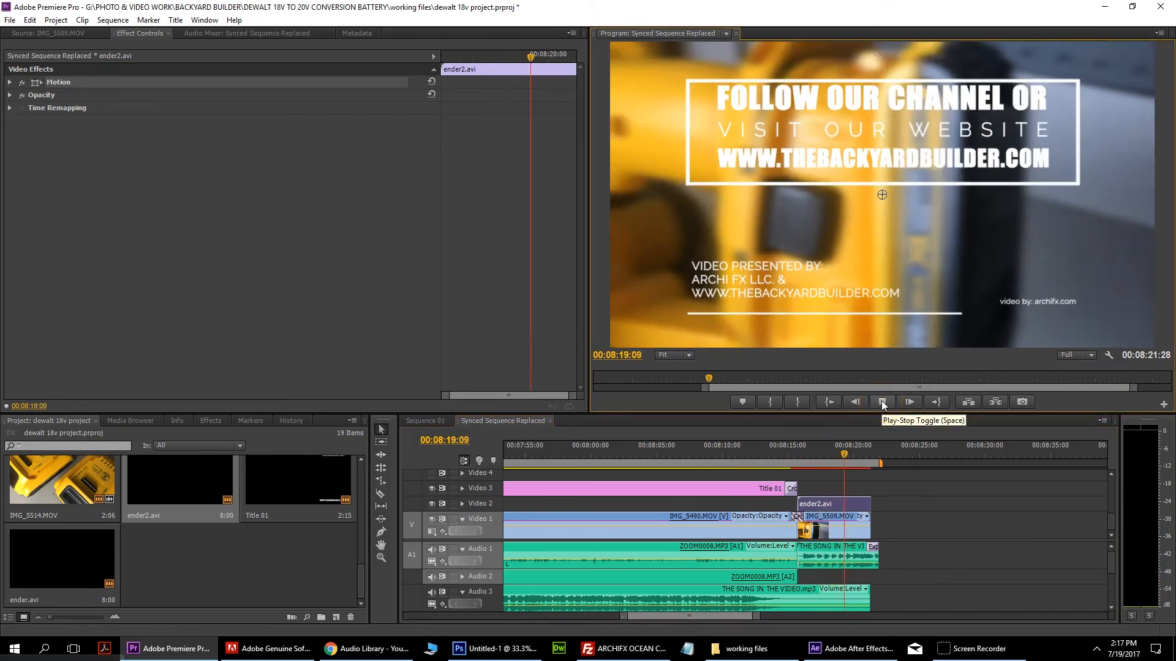
click(882, 402)
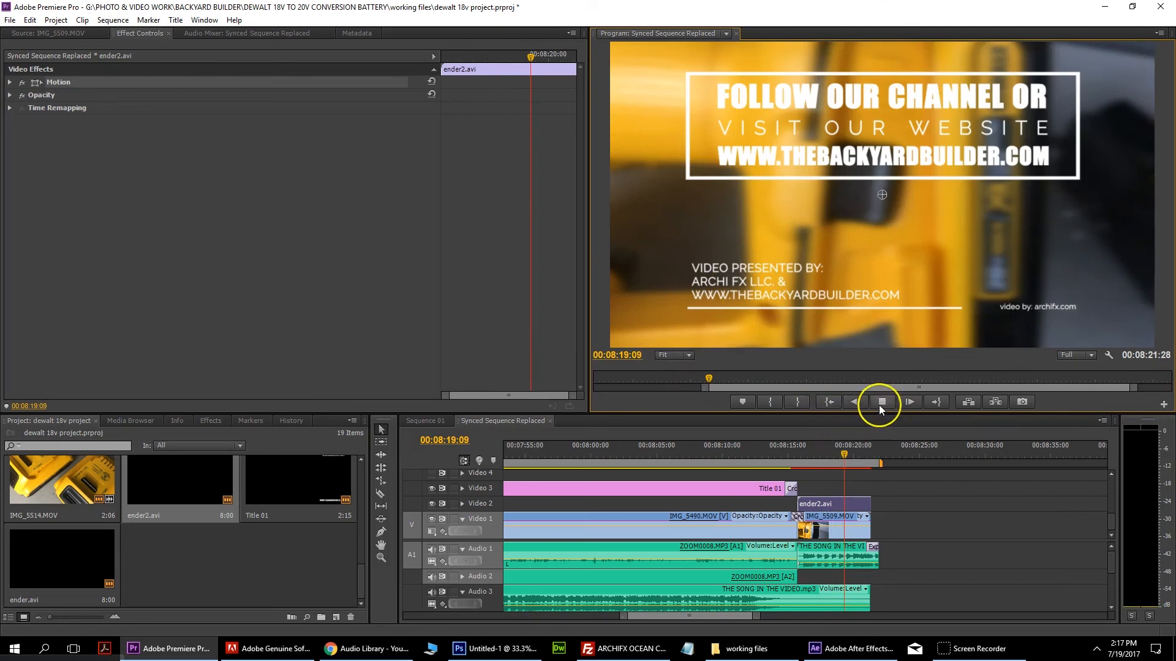
click(880, 404)
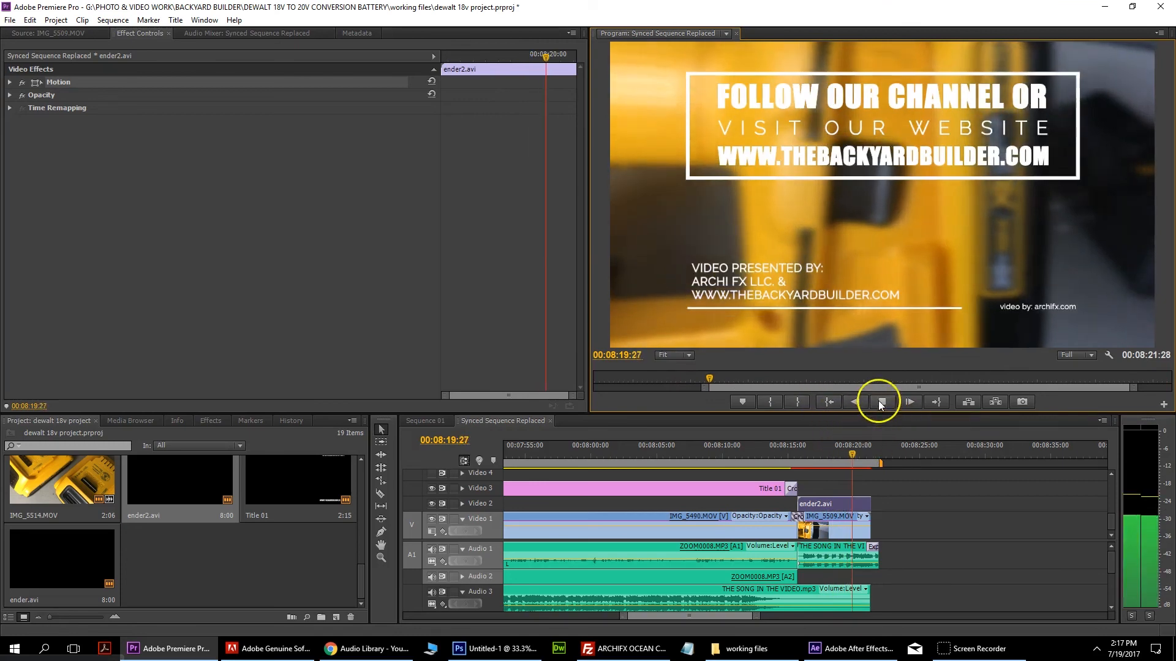
key(space)
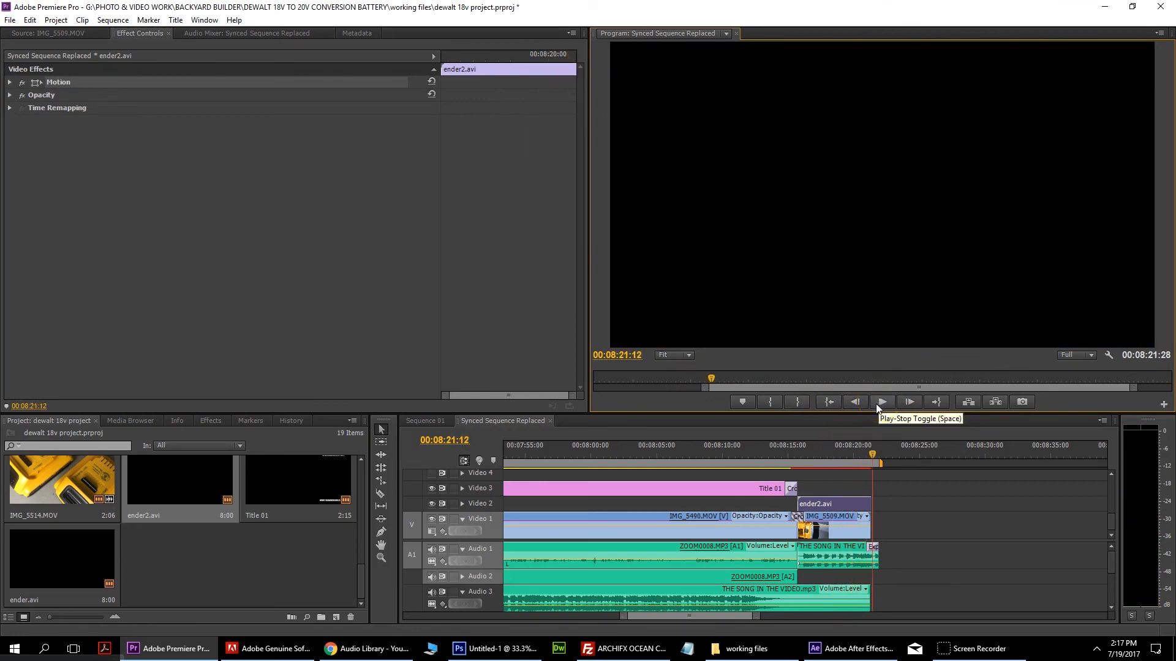
Step: Add a Cross Dissolve to the ends of ender2.avi and IMG_5509.MOV and check the fade-out
click(214, 420)
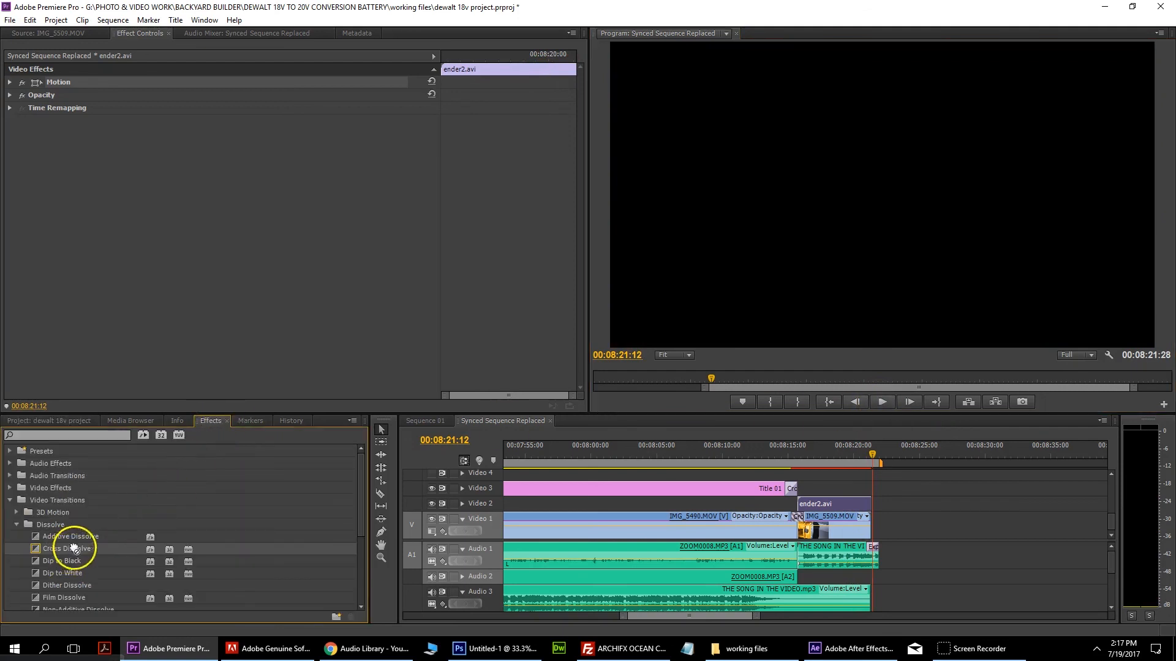
drag(74, 549, 865, 503)
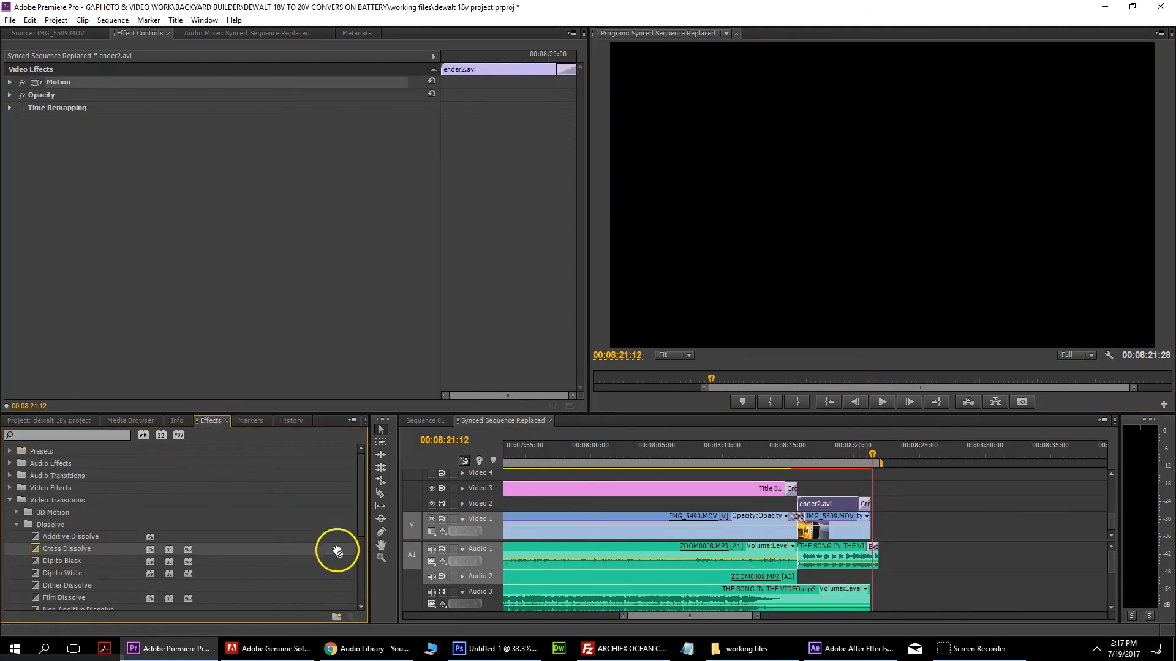
drag(337, 551, 875, 521)
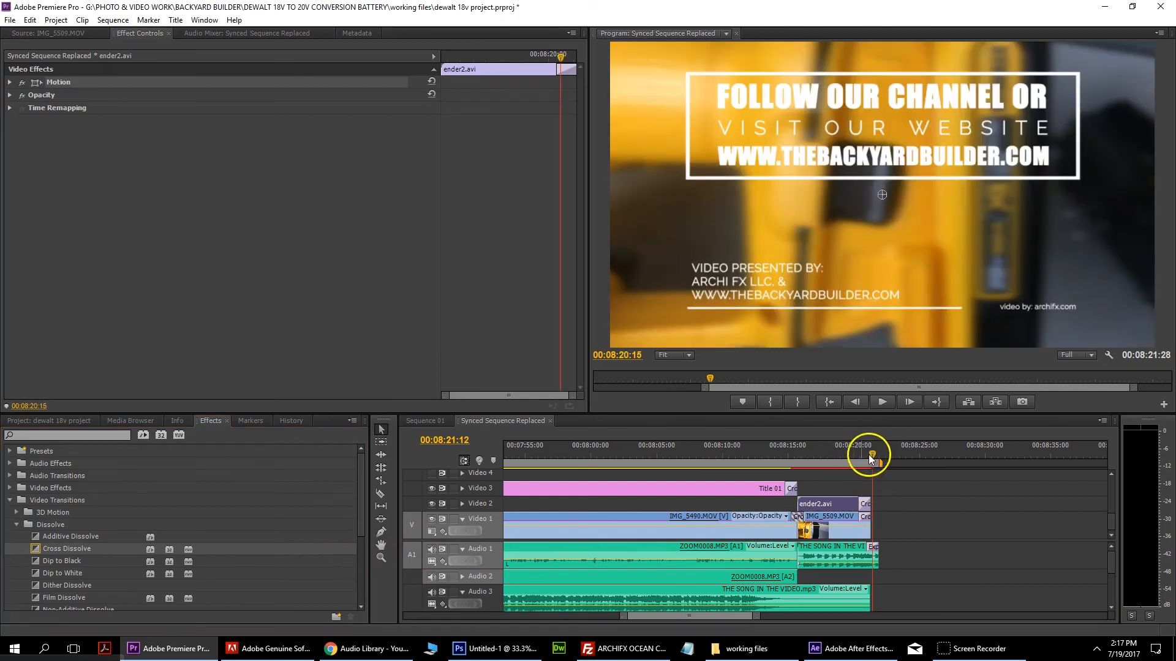
drag(870, 457, 850, 475)
Step: Fit the whole sequence in the timeline for an overview and save the project
click(824, 521)
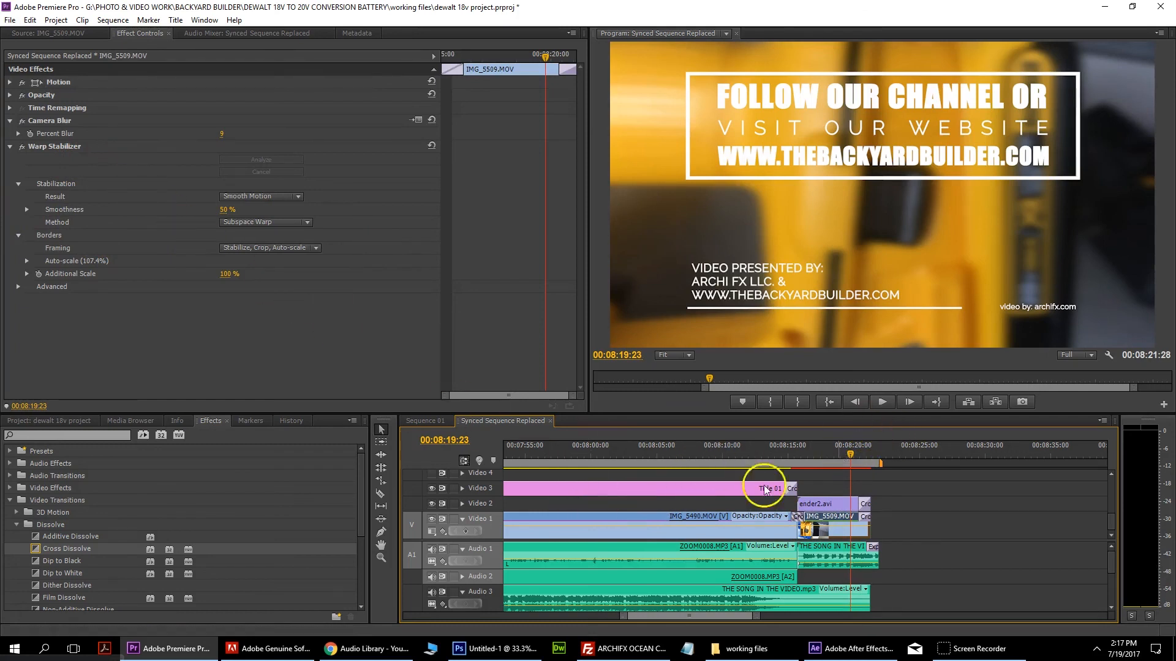
drag(757, 619, 1028, 591)
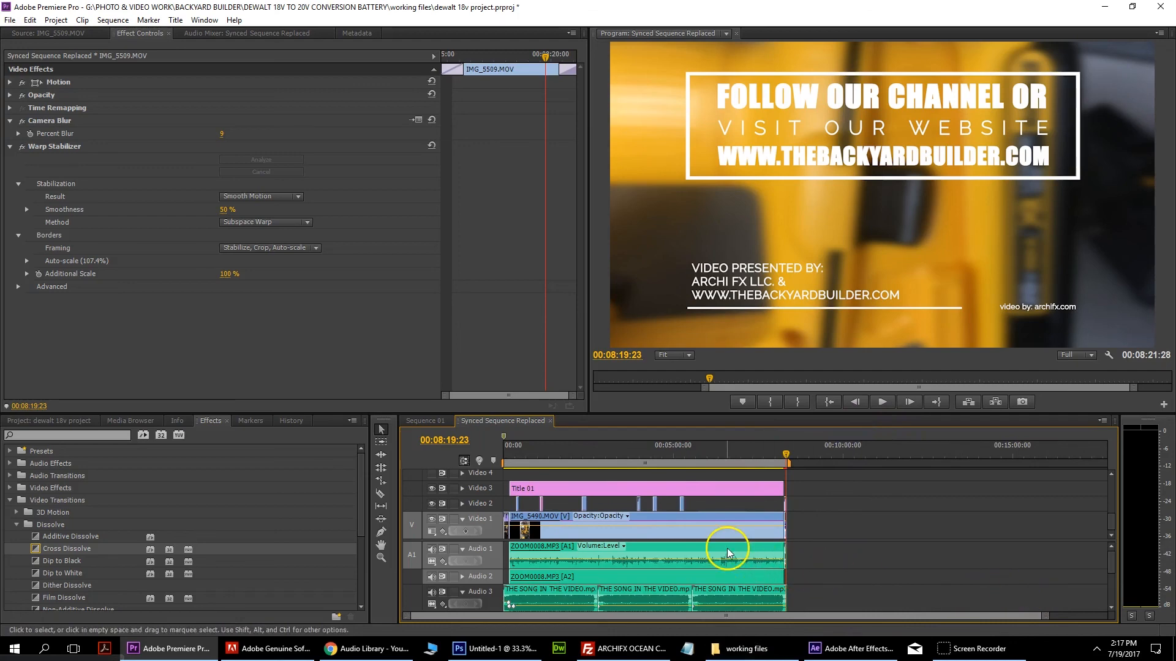
key(ctrl+s)
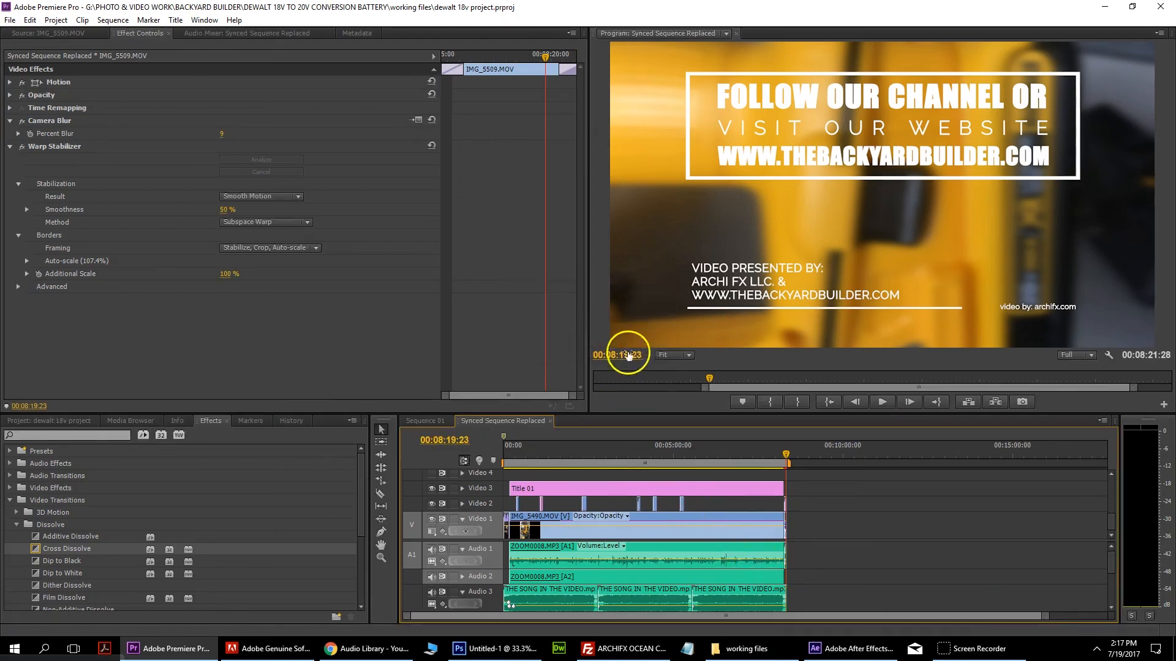